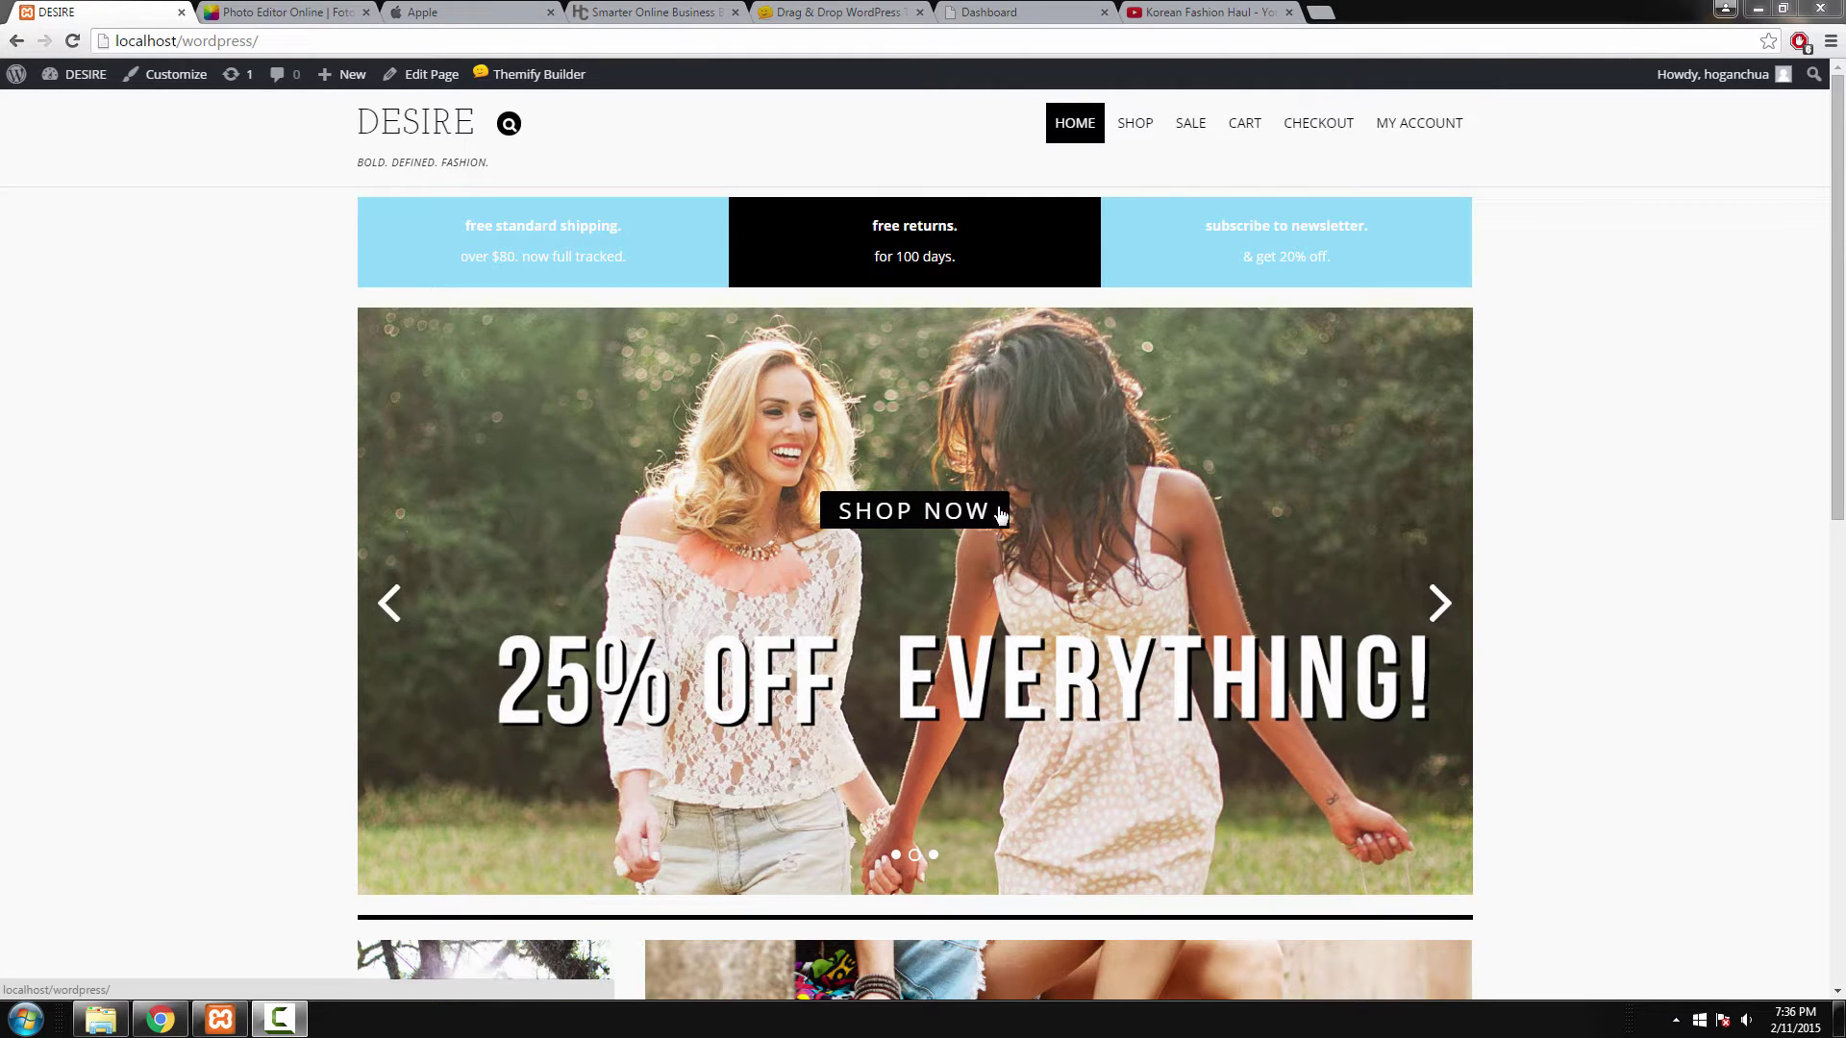
Look through the slides of the DESIRE home page slider and compare it with the banner on Apple's website.
left_click(1440, 606)
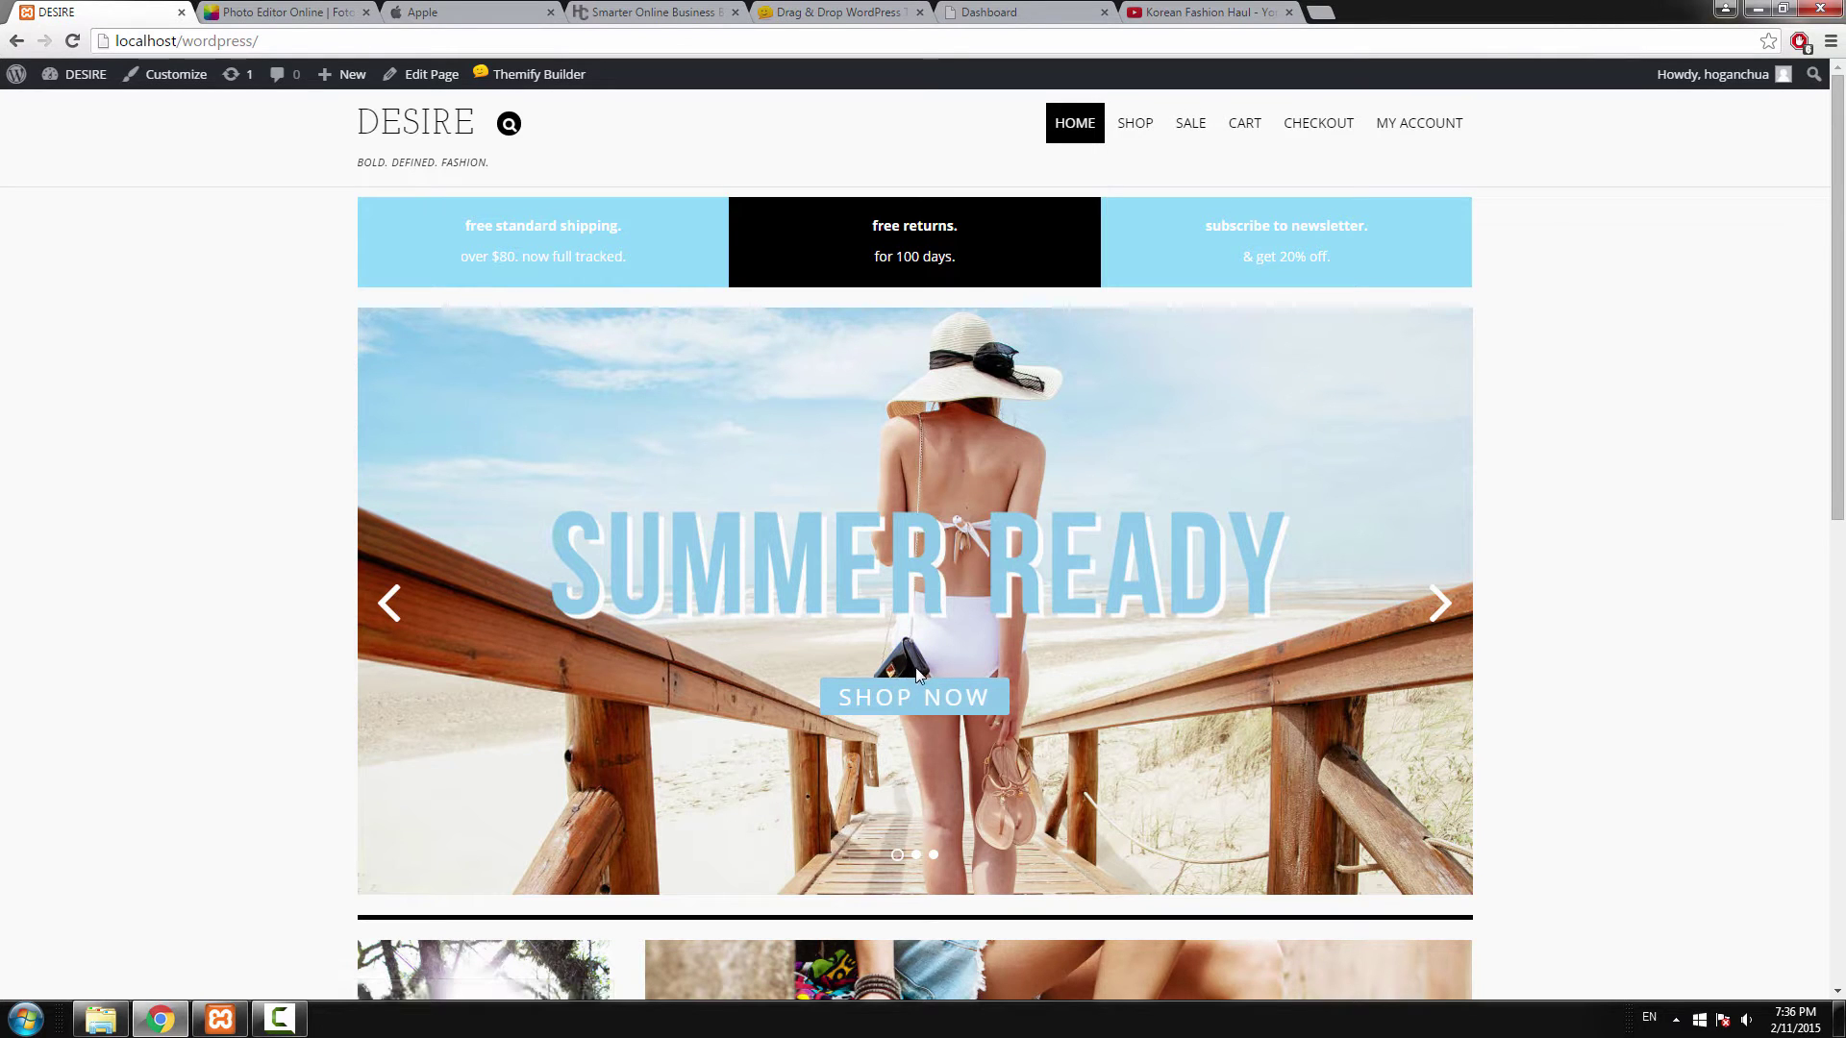
left_click(1437, 604)
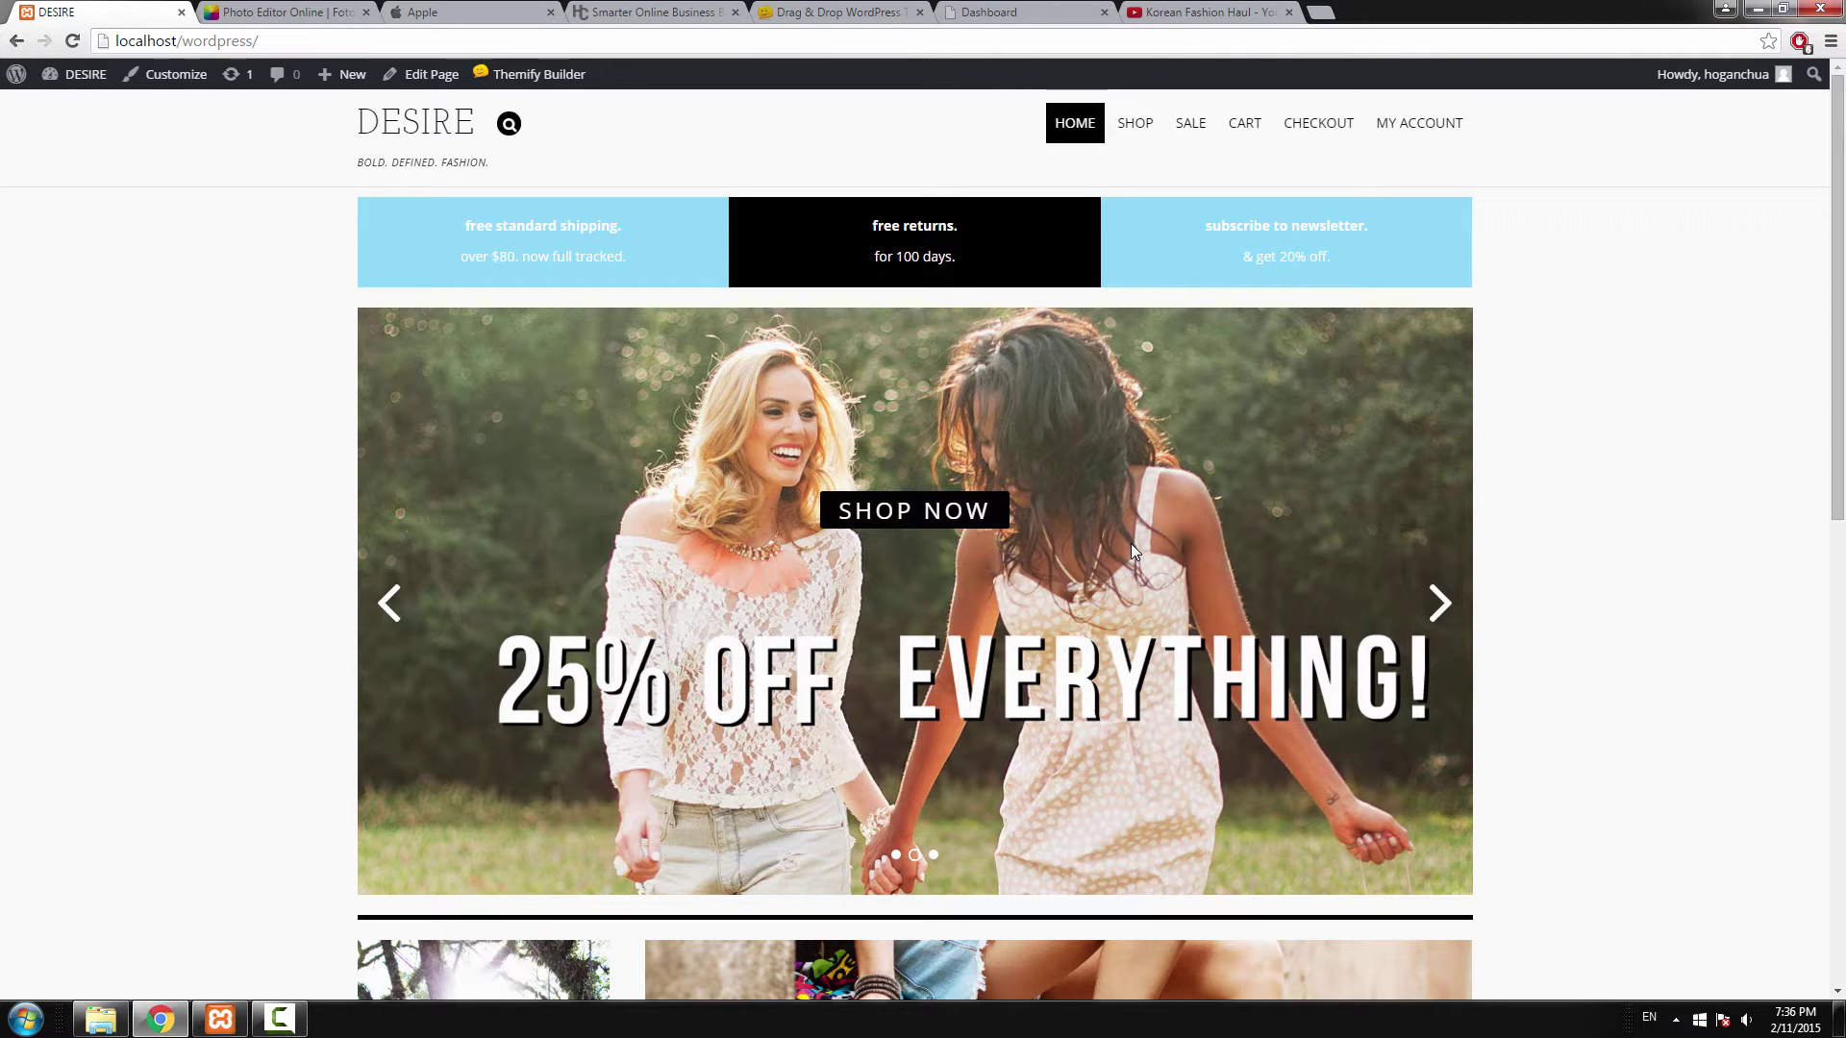
key("ctrl+3")
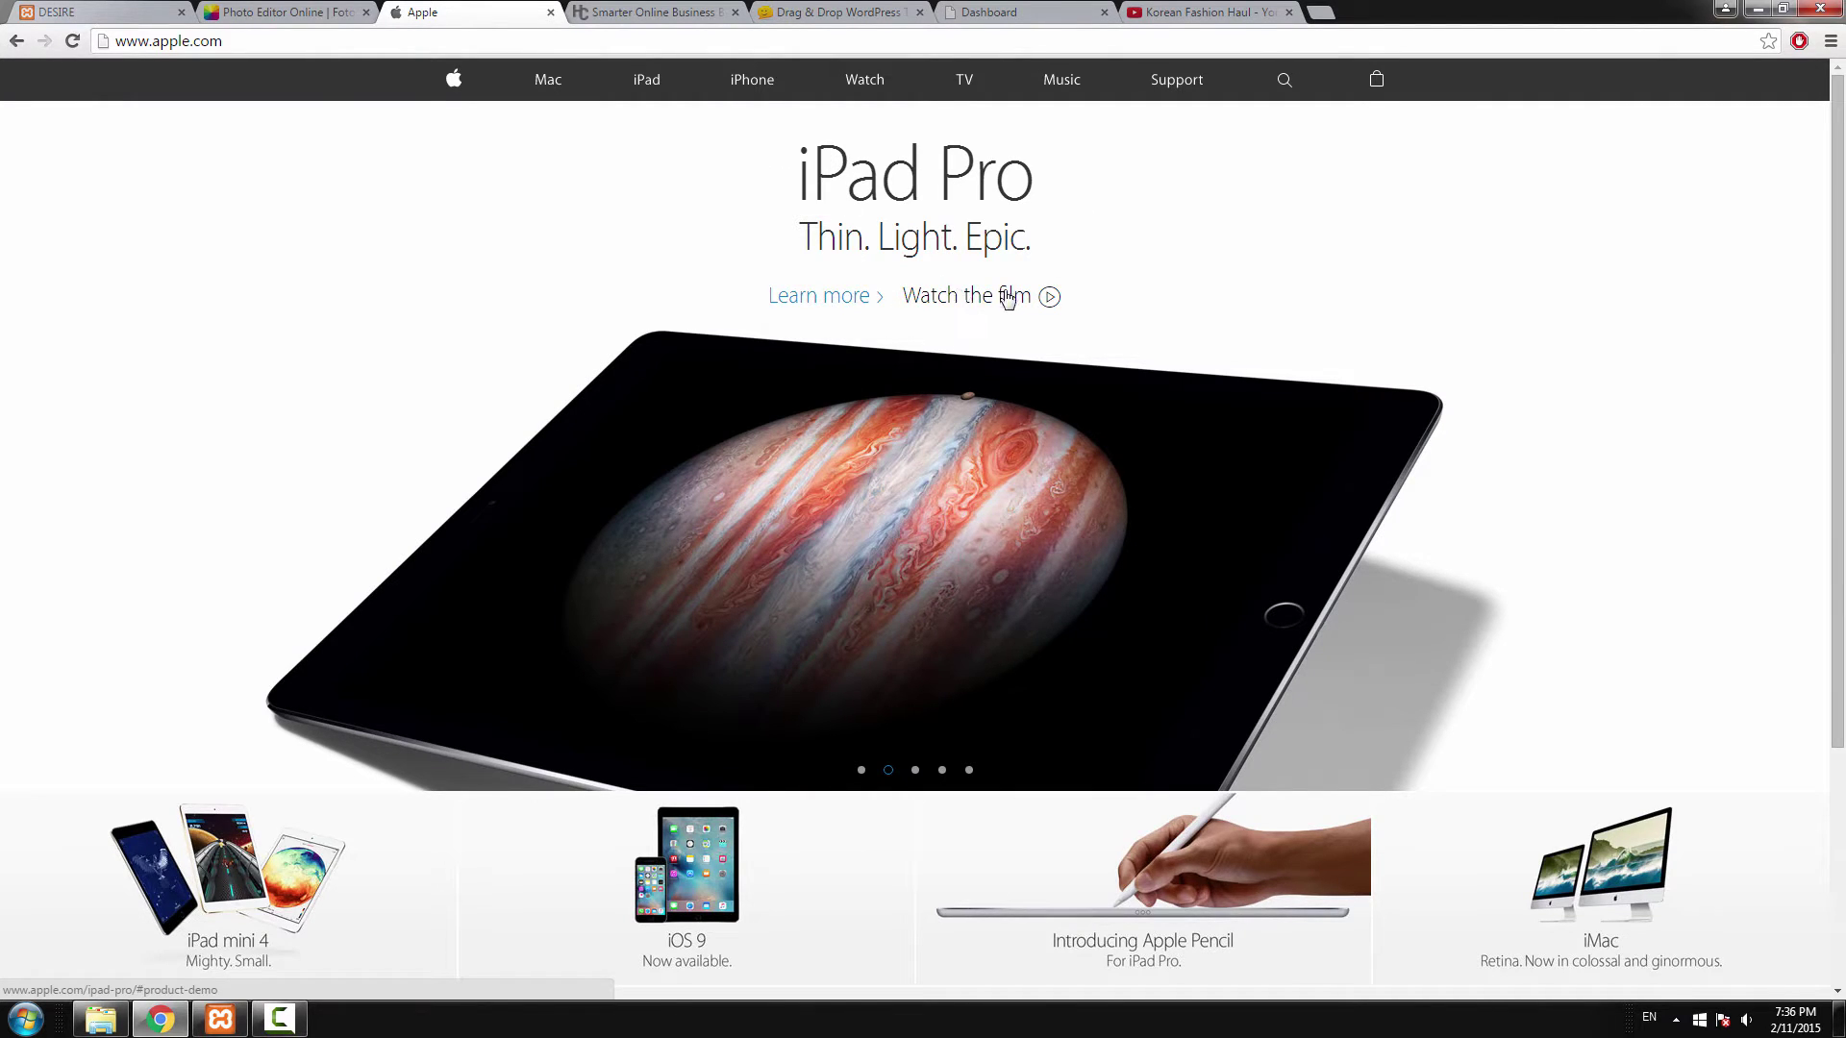
key("ctrl+1")
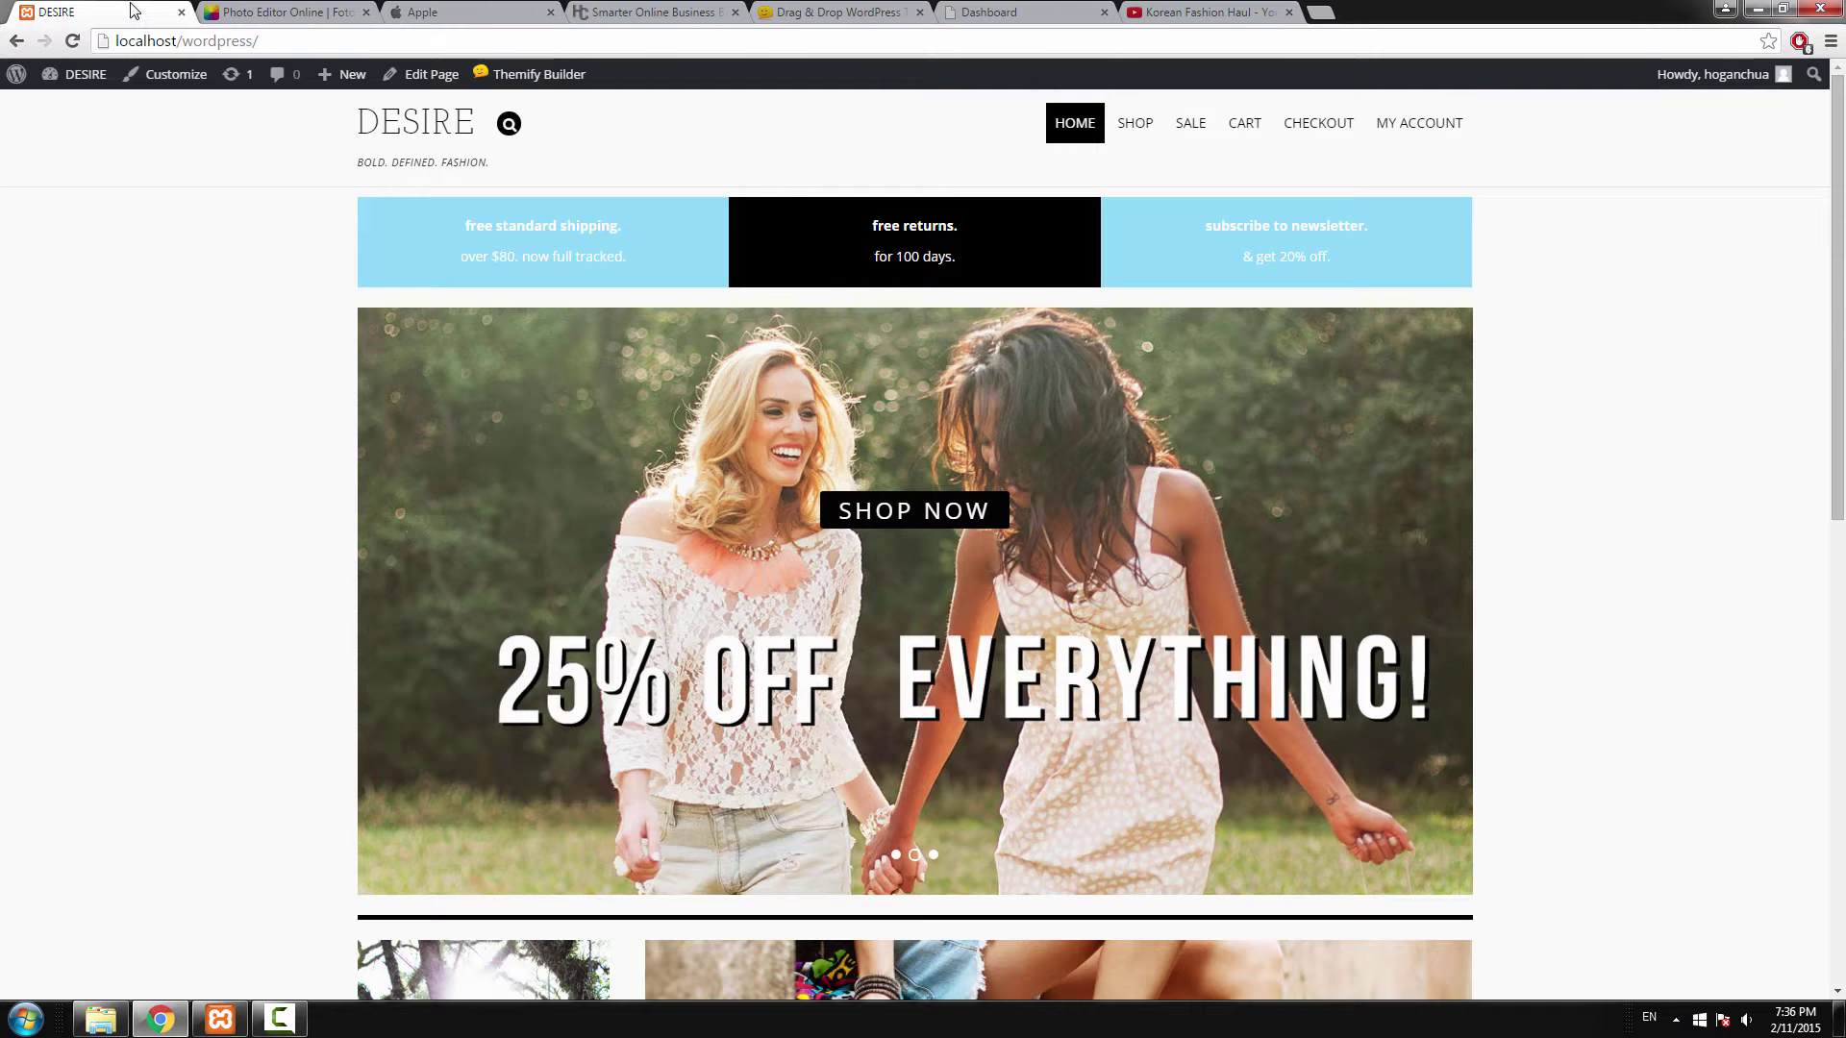
left_click(1443, 606)
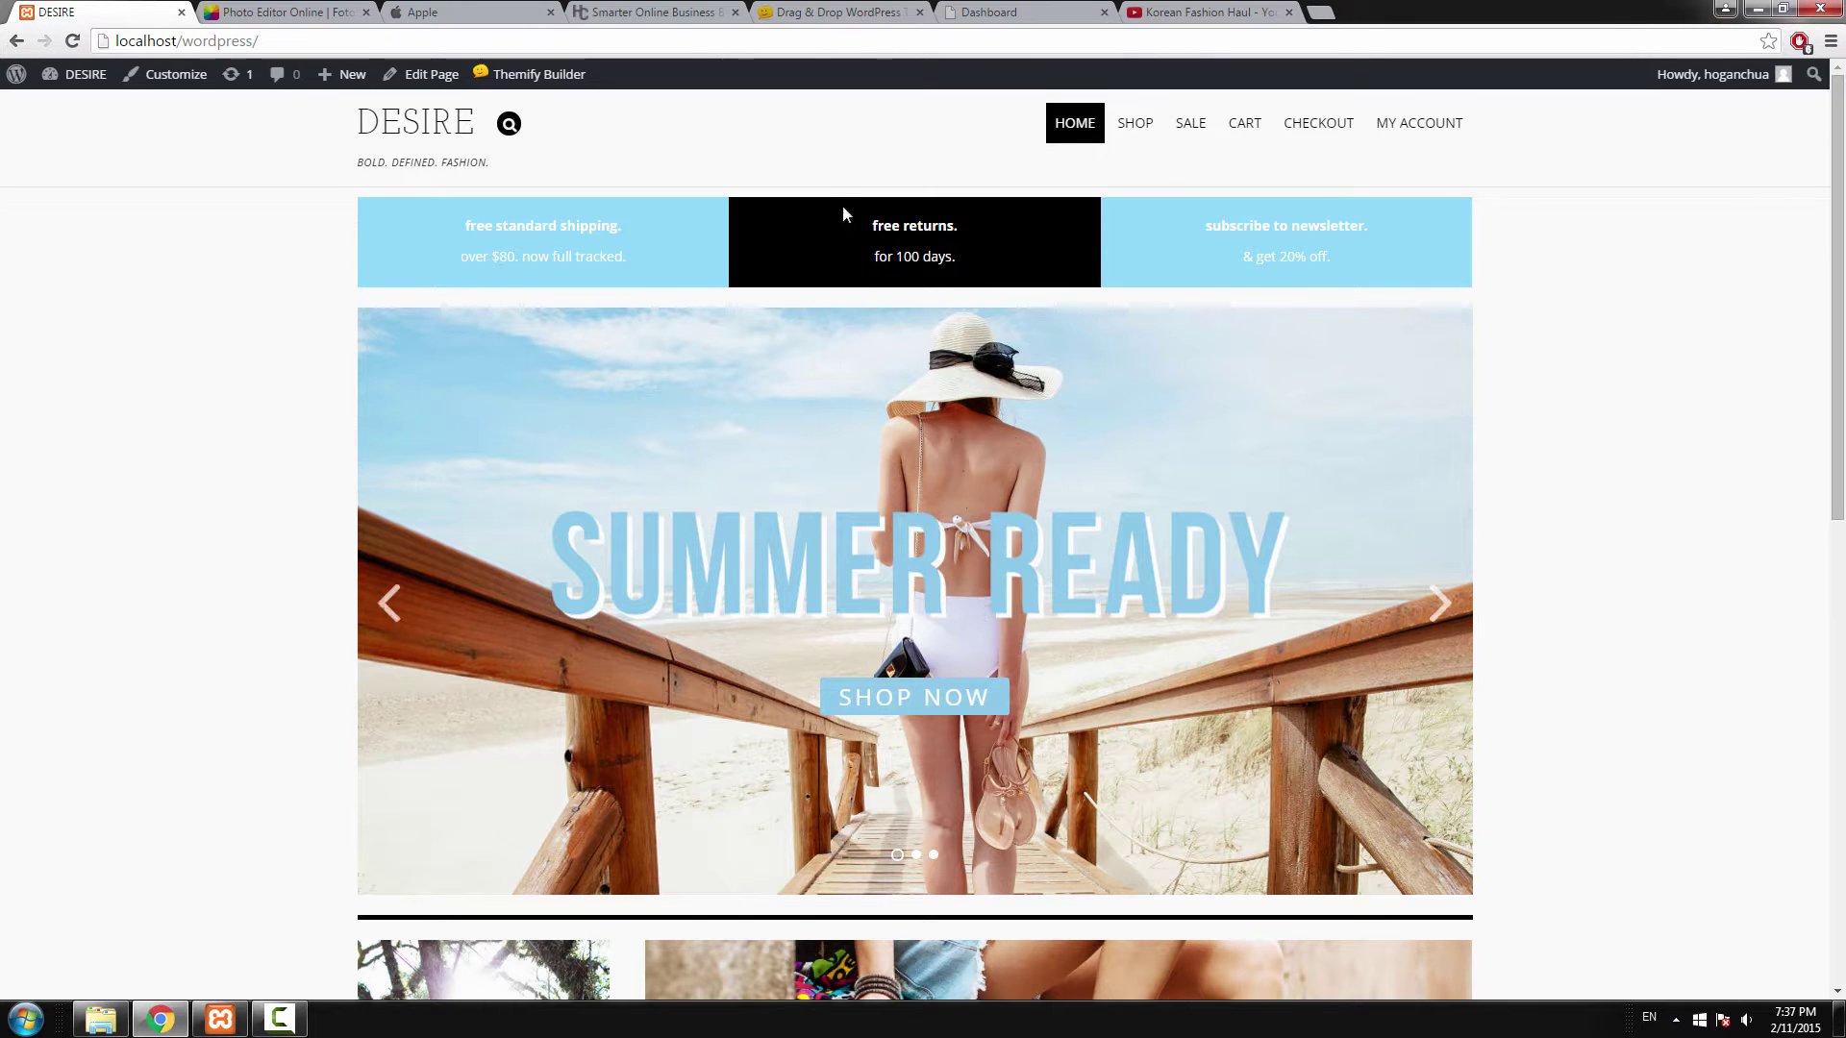
View the Slider Pro product page among the Builder addons on the Themify website.
left_click(827, 14)
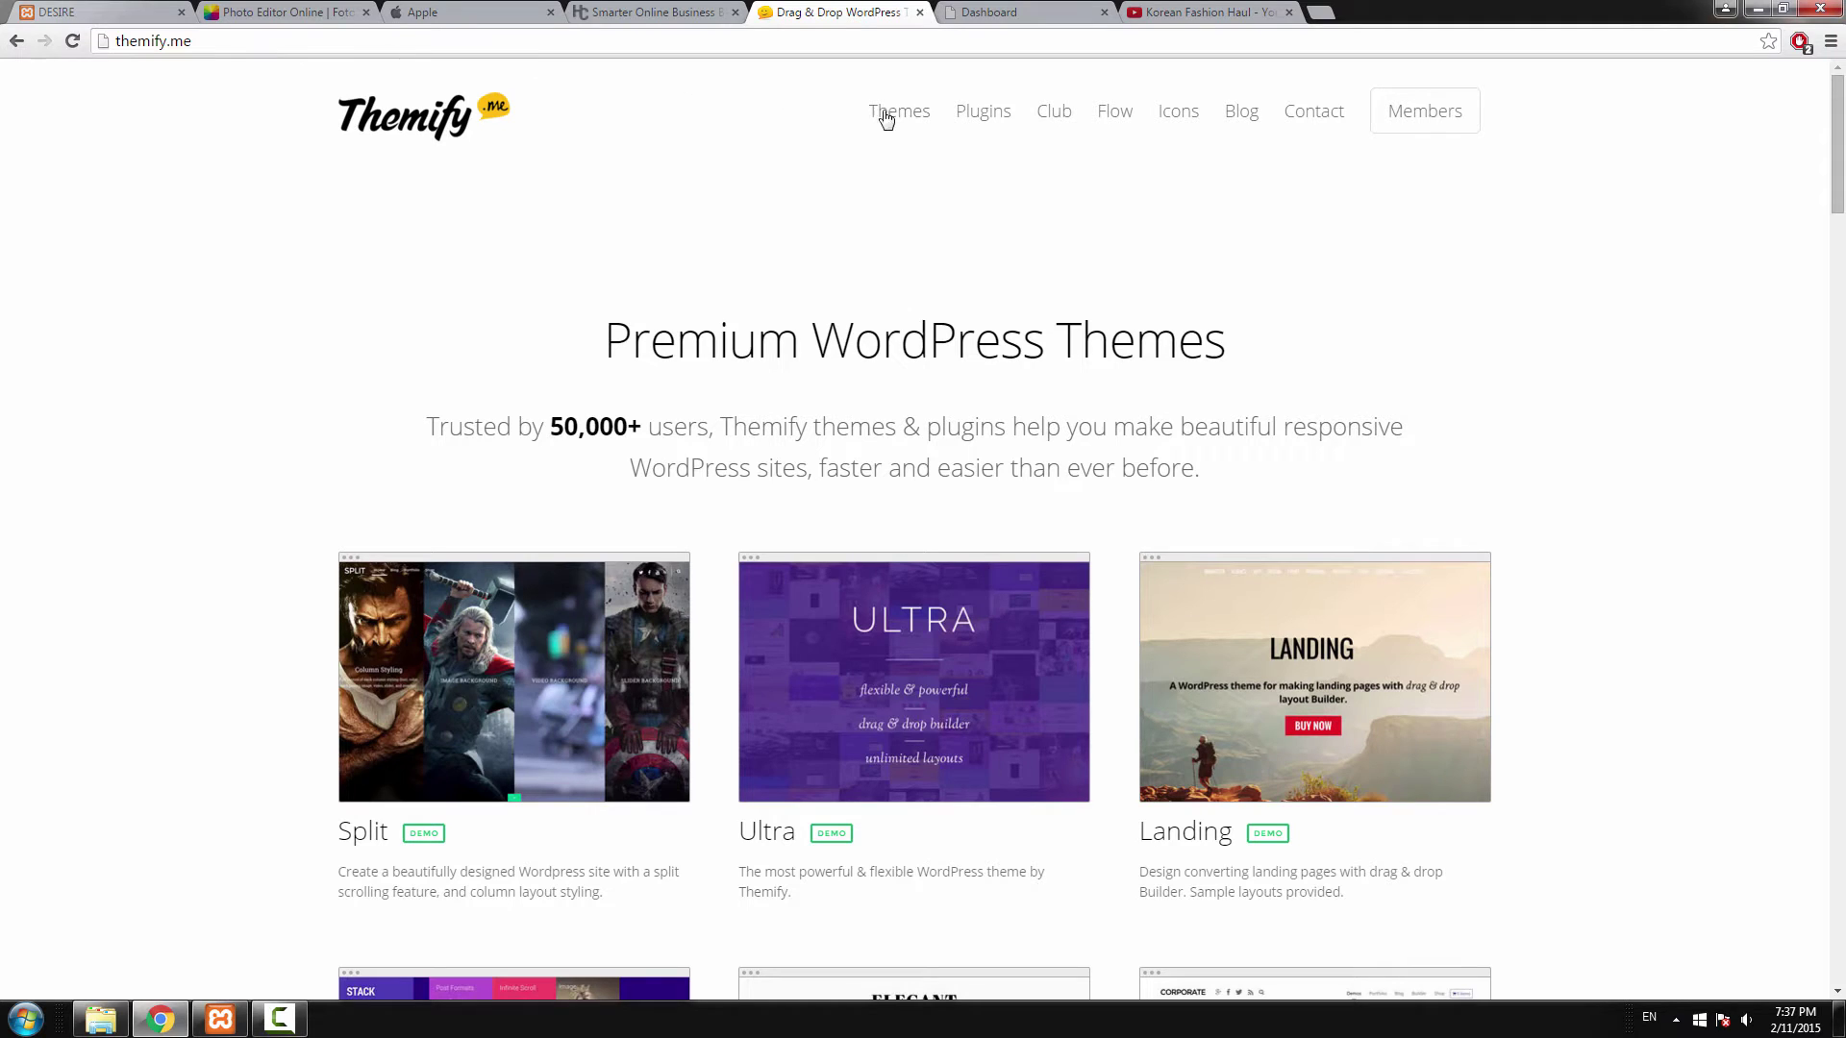
mouse_move(980, 115)
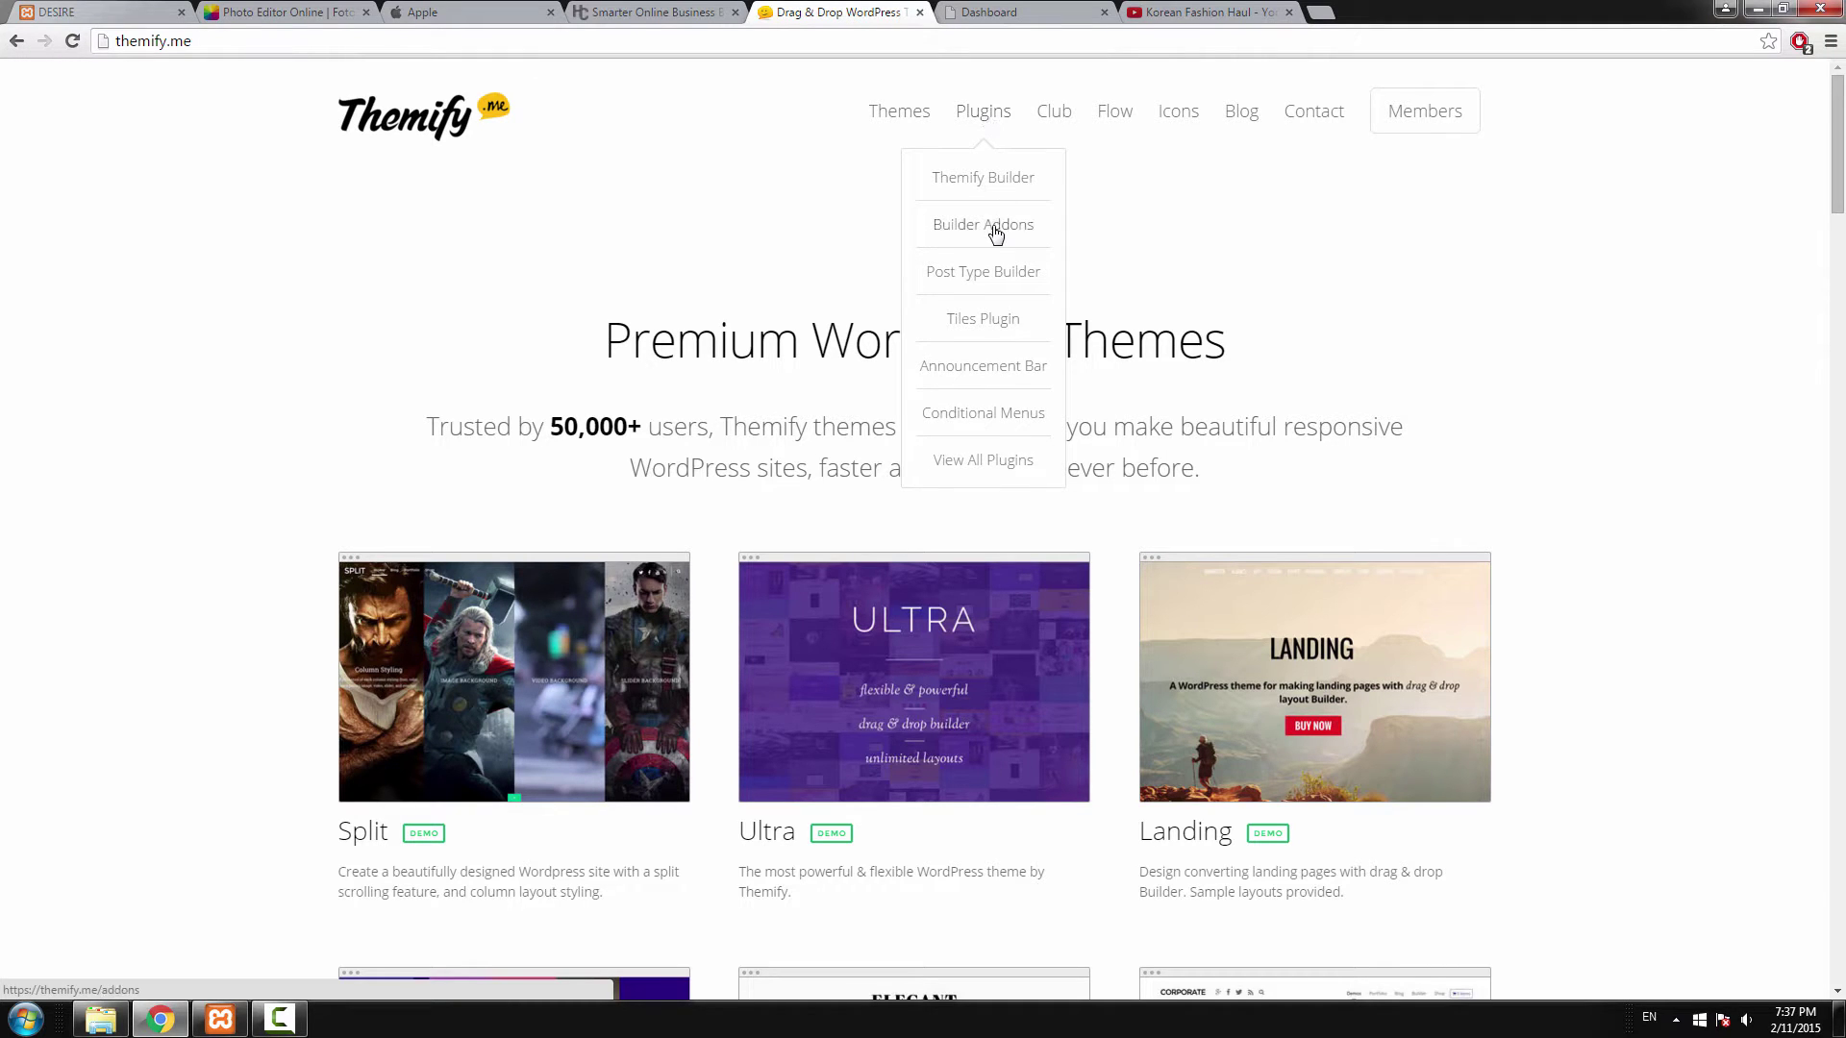
left_click(995, 234)
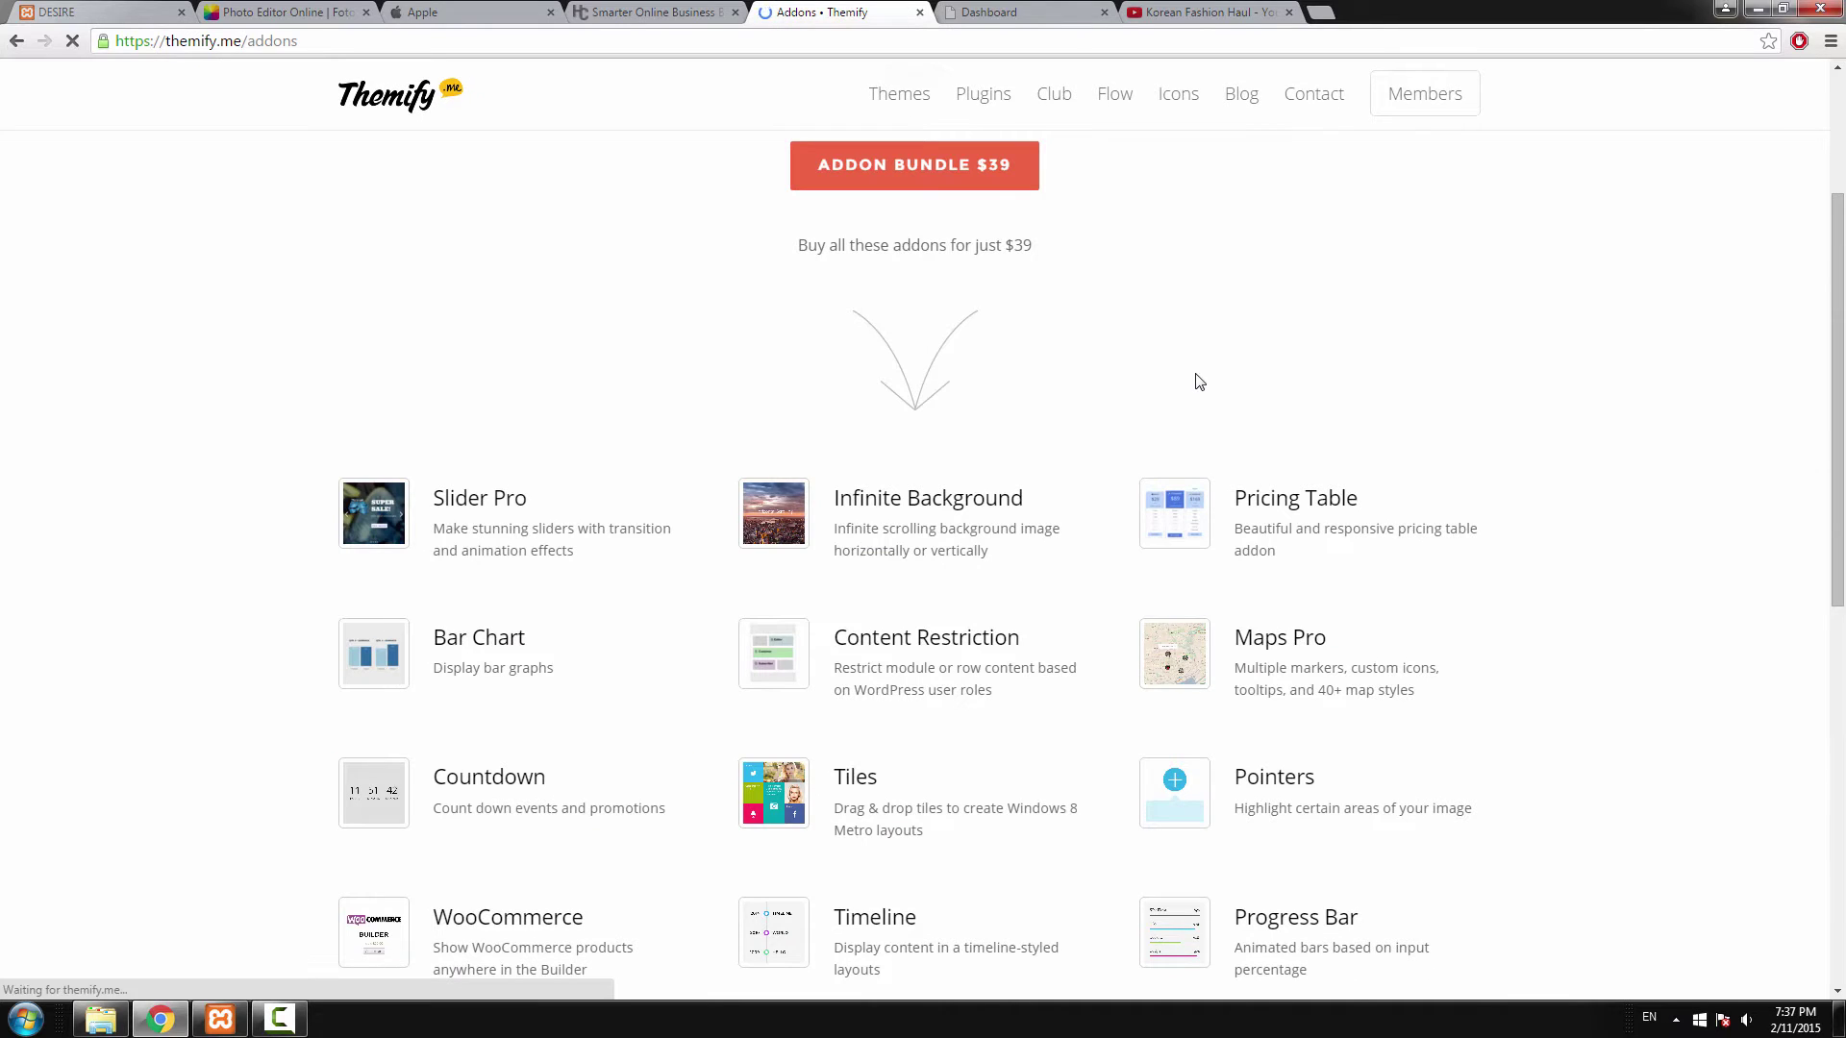
left_click(496, 509)
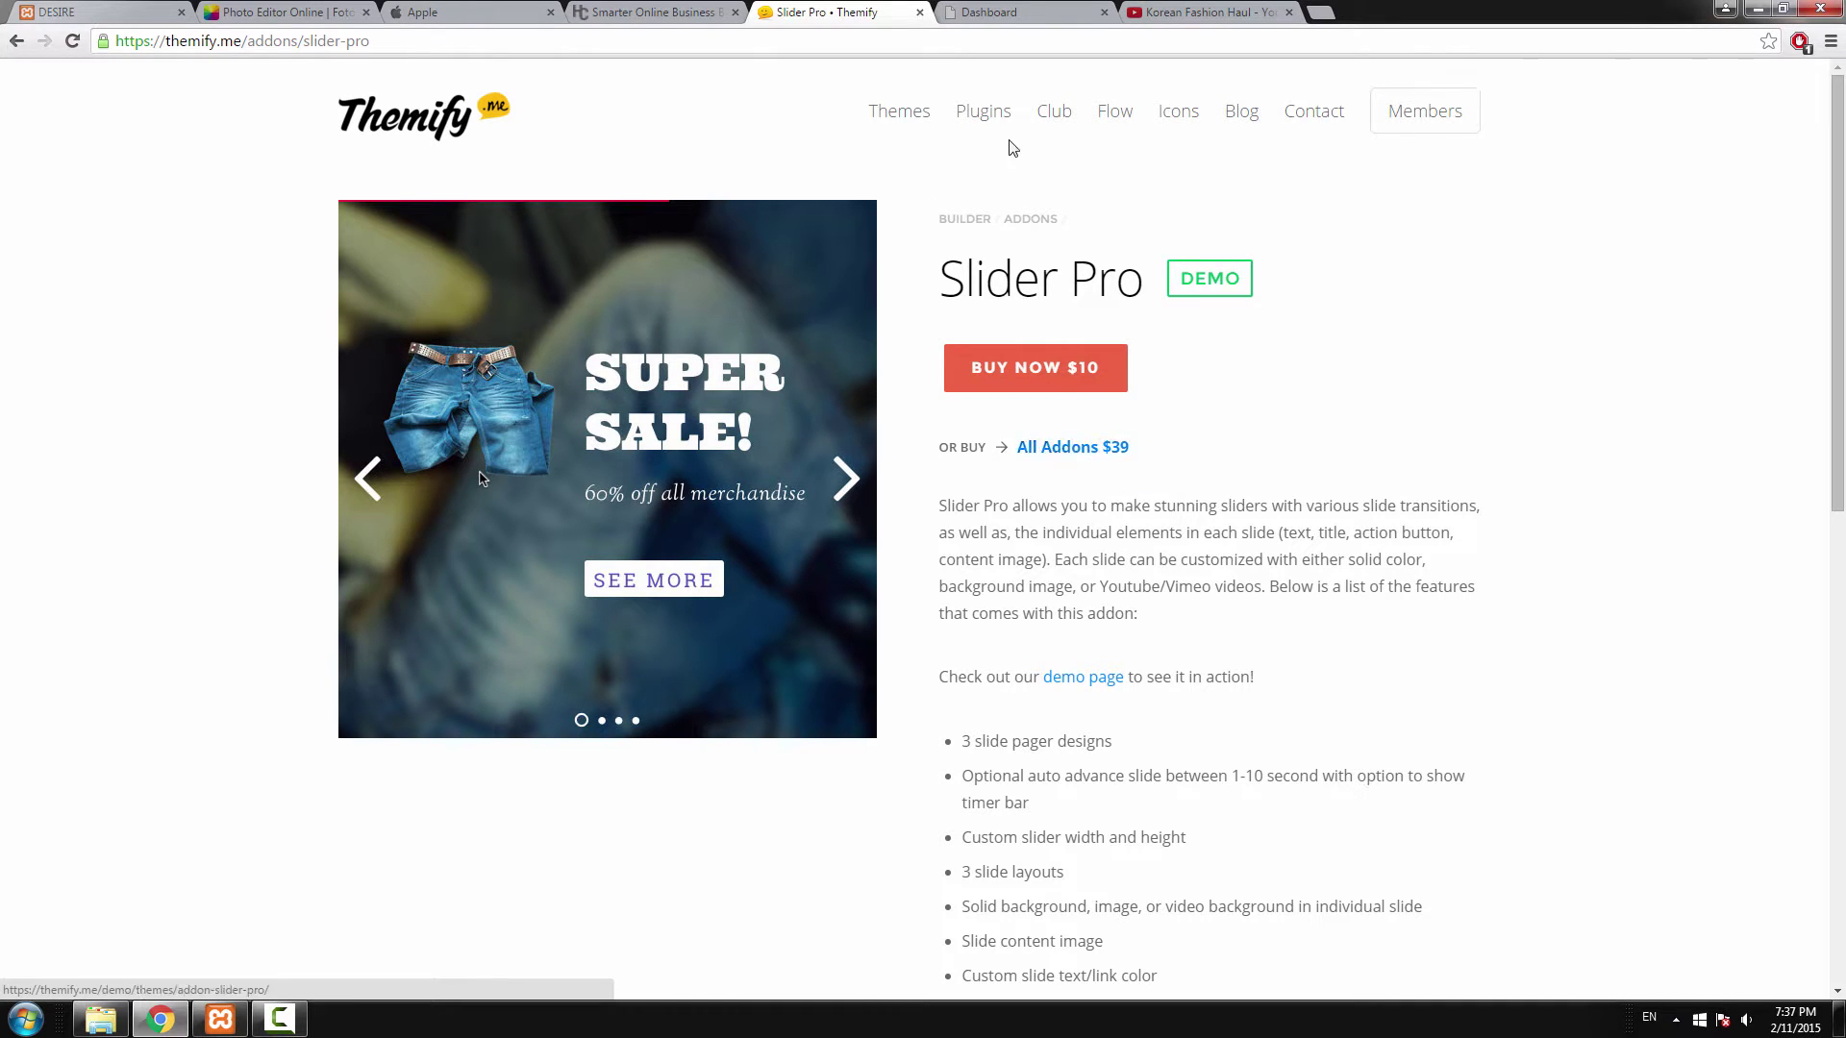
Review the Themify Club membership plans and what each one includes.
left_click(1055, 122)
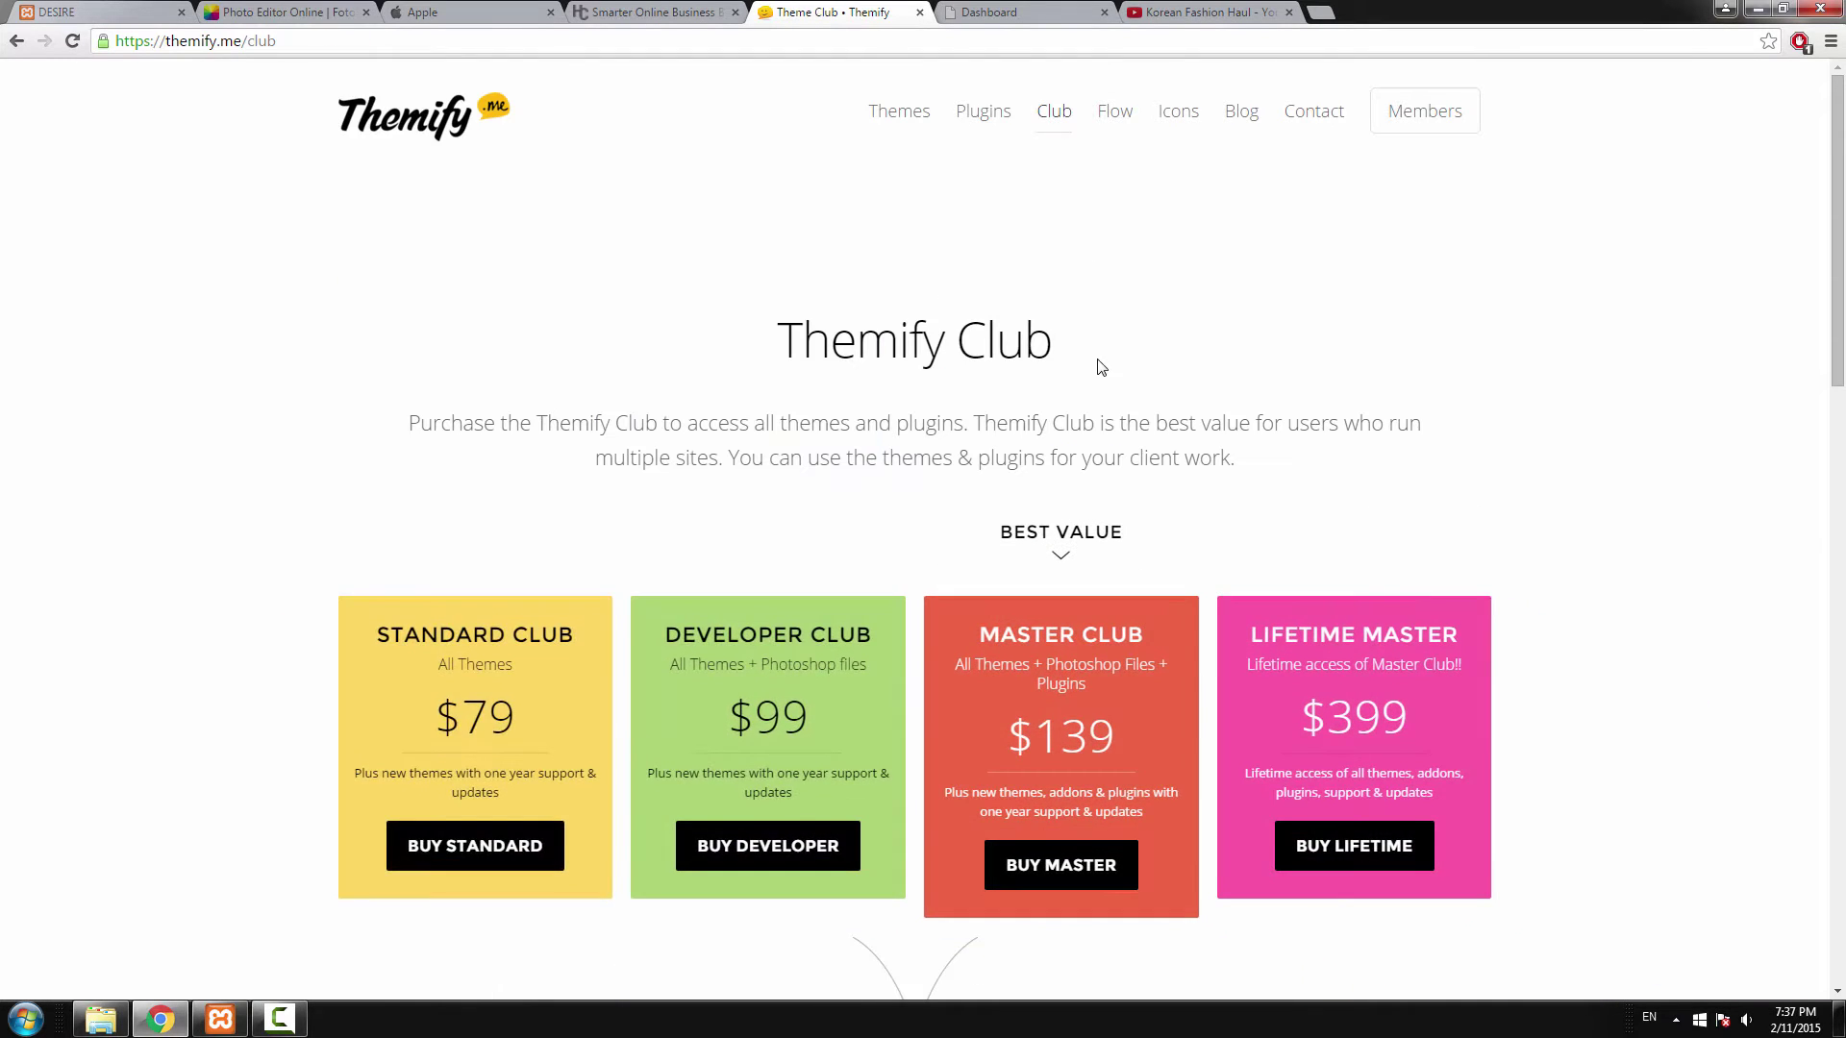
scroll(1035, 462, "down", 2)
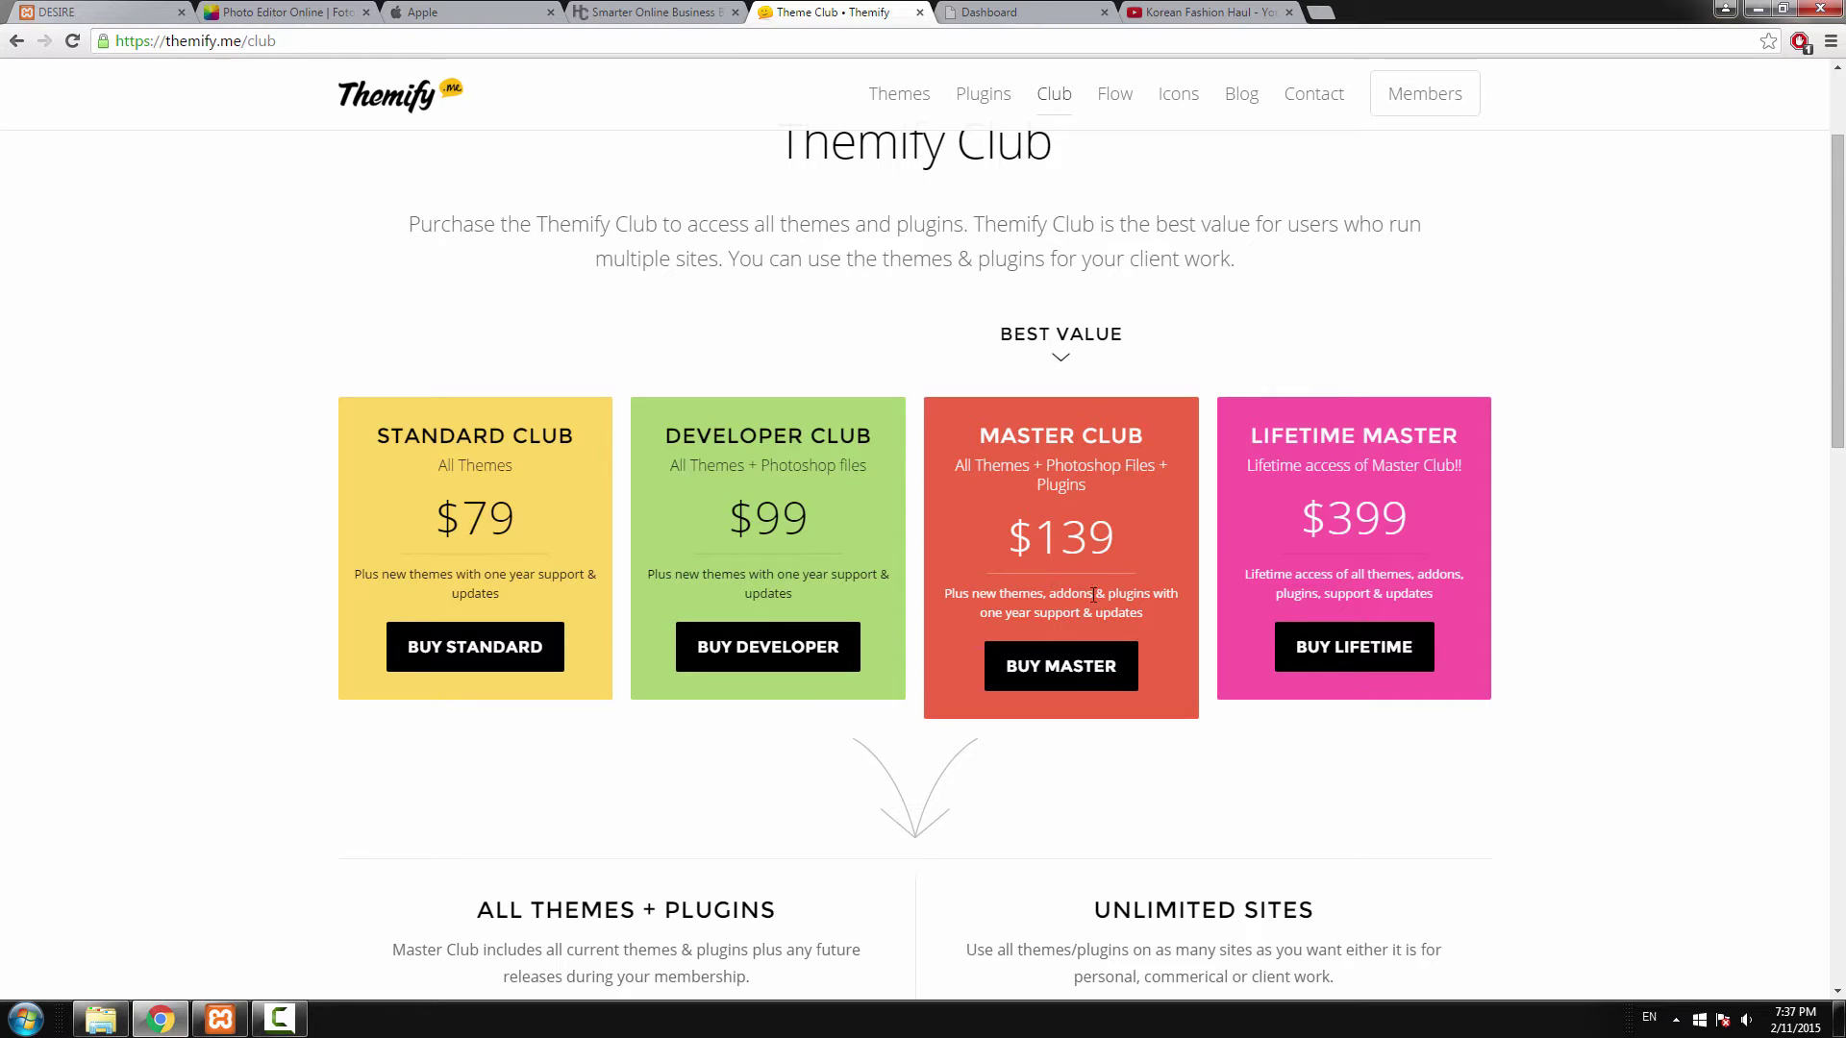
scroll(1104, 529, "up", 2)
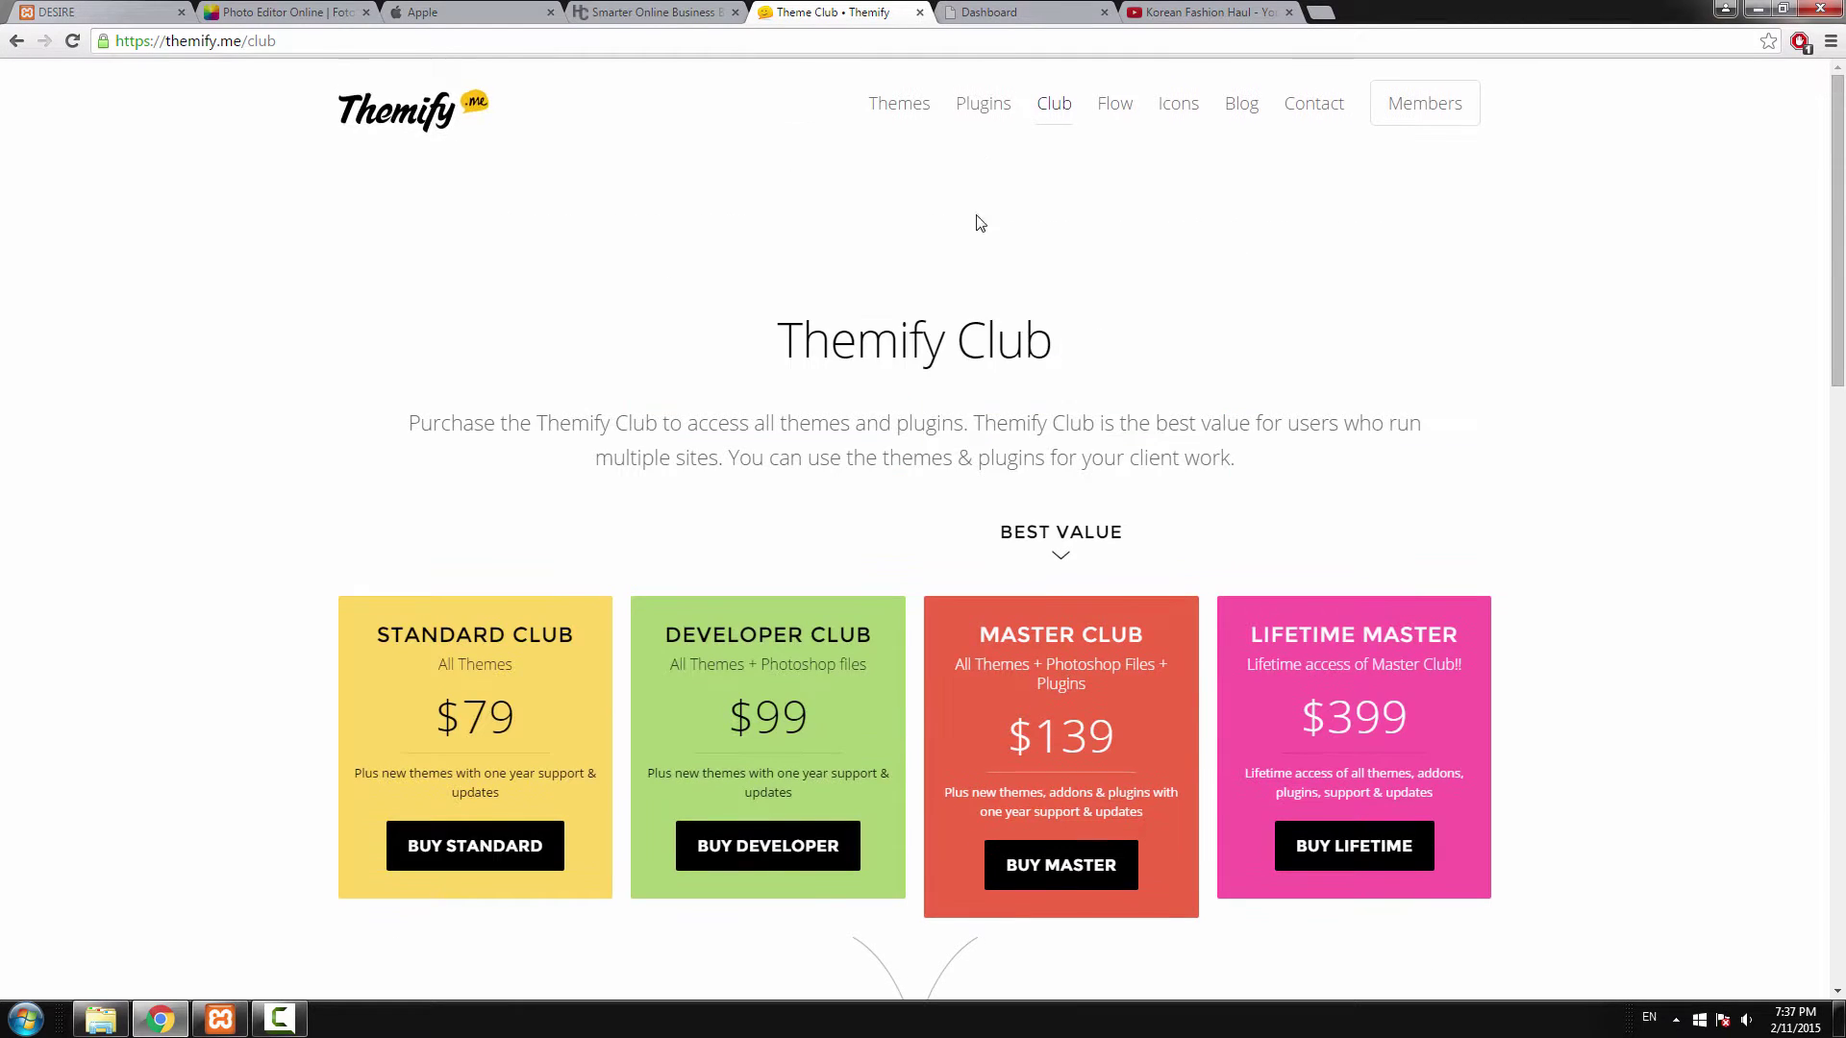
mouse_move(981, 120)
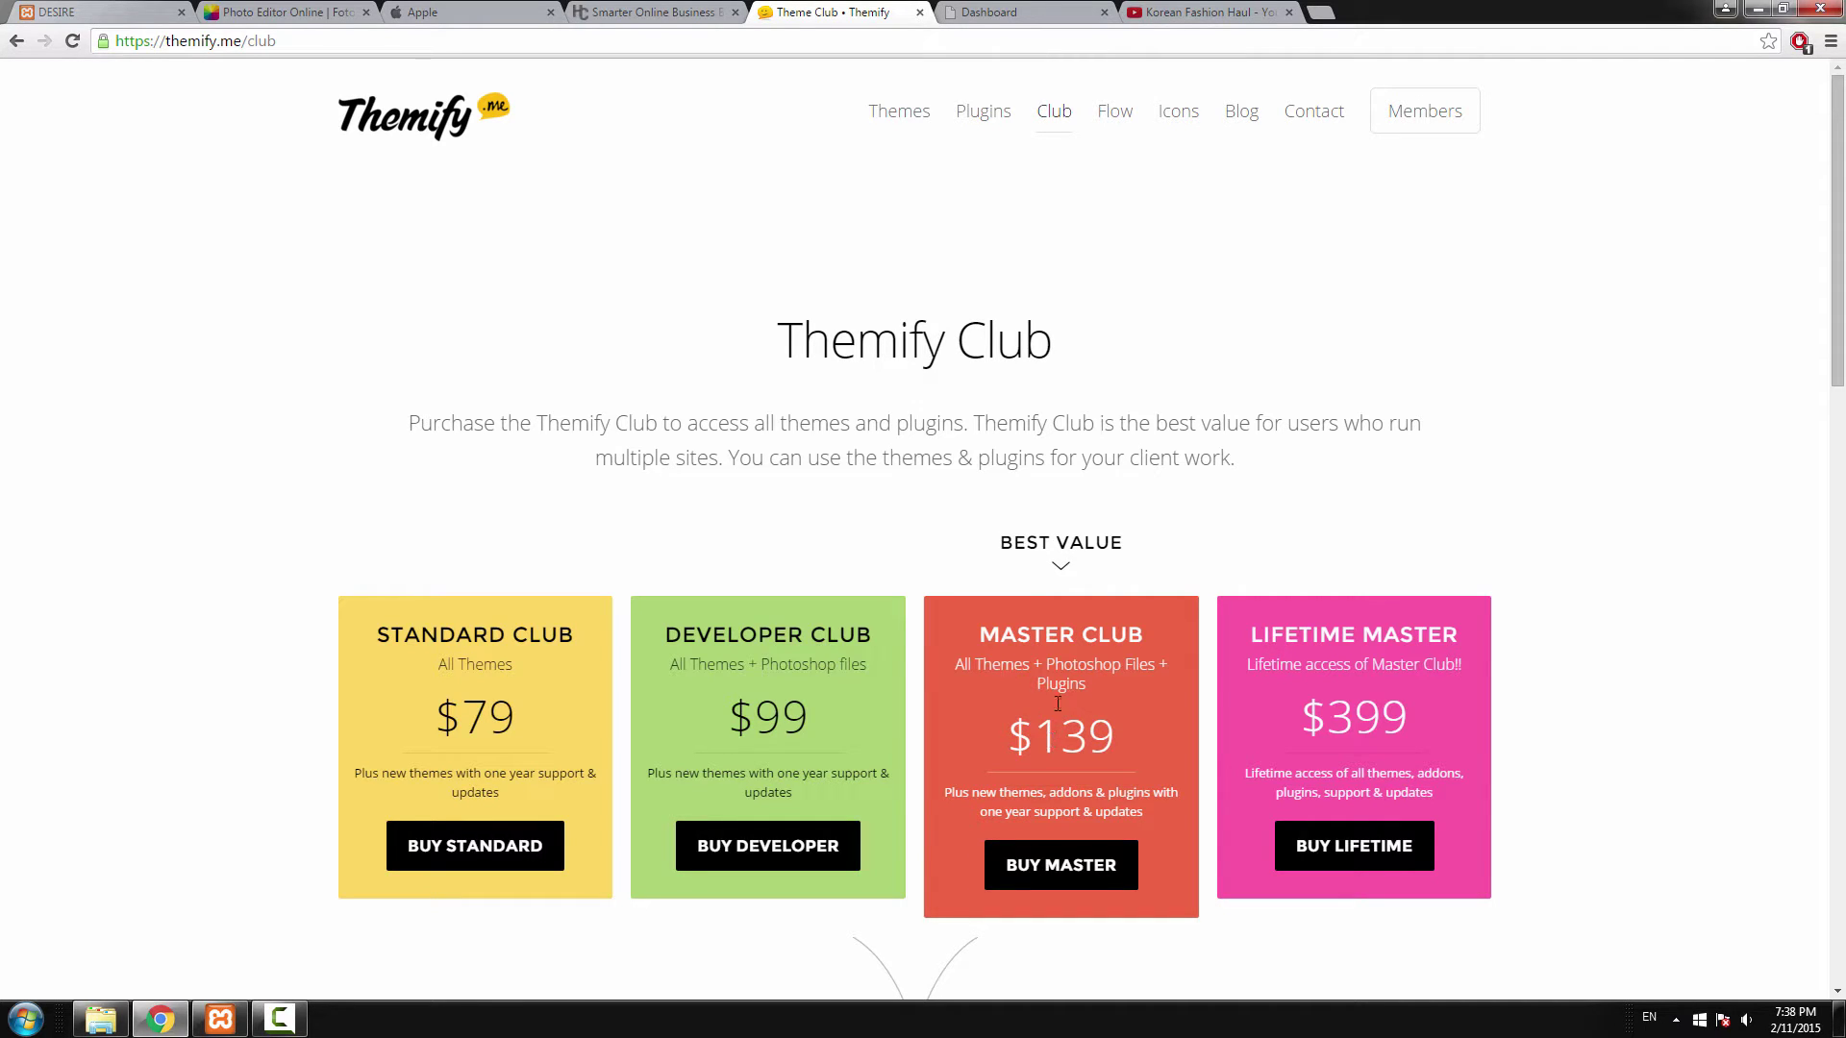
Download the Slider Pro addon from the Themify member dashboard.
left_click(1035, 9)
scroll(786, 457, "down", 2)
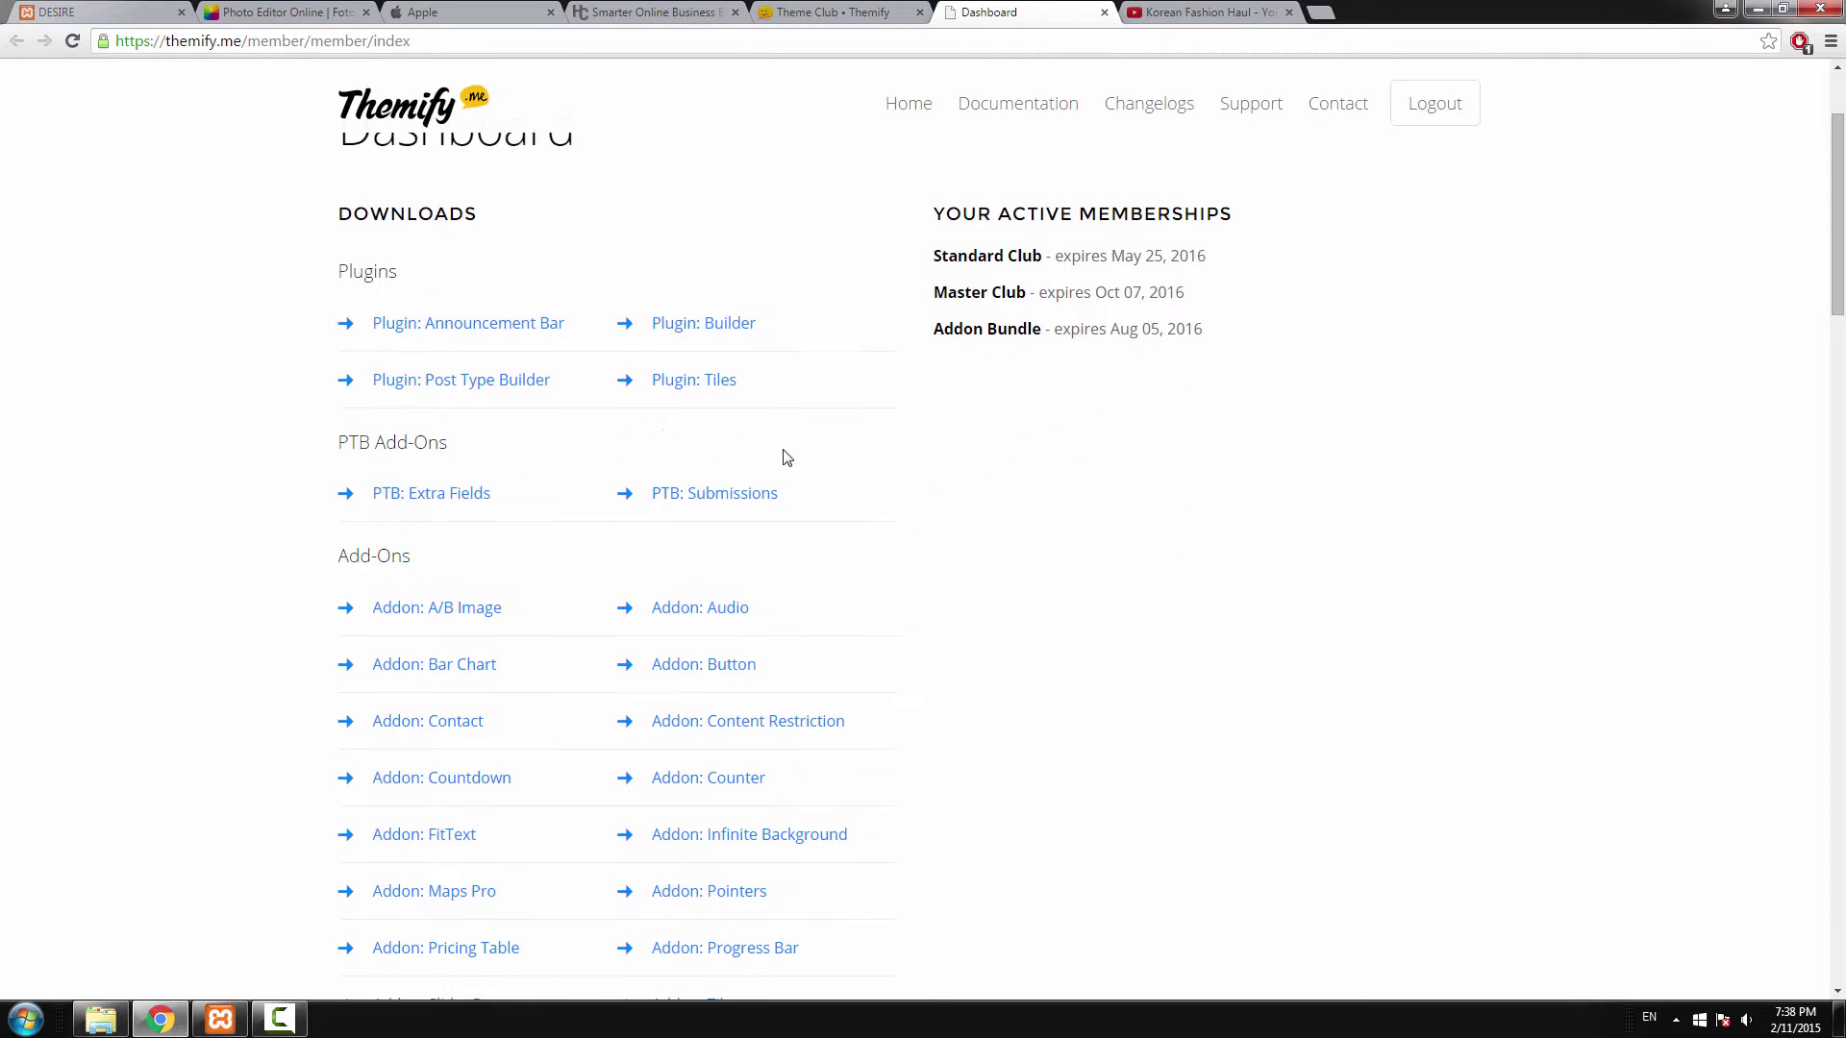
scroll(786, 457, "down", 3)
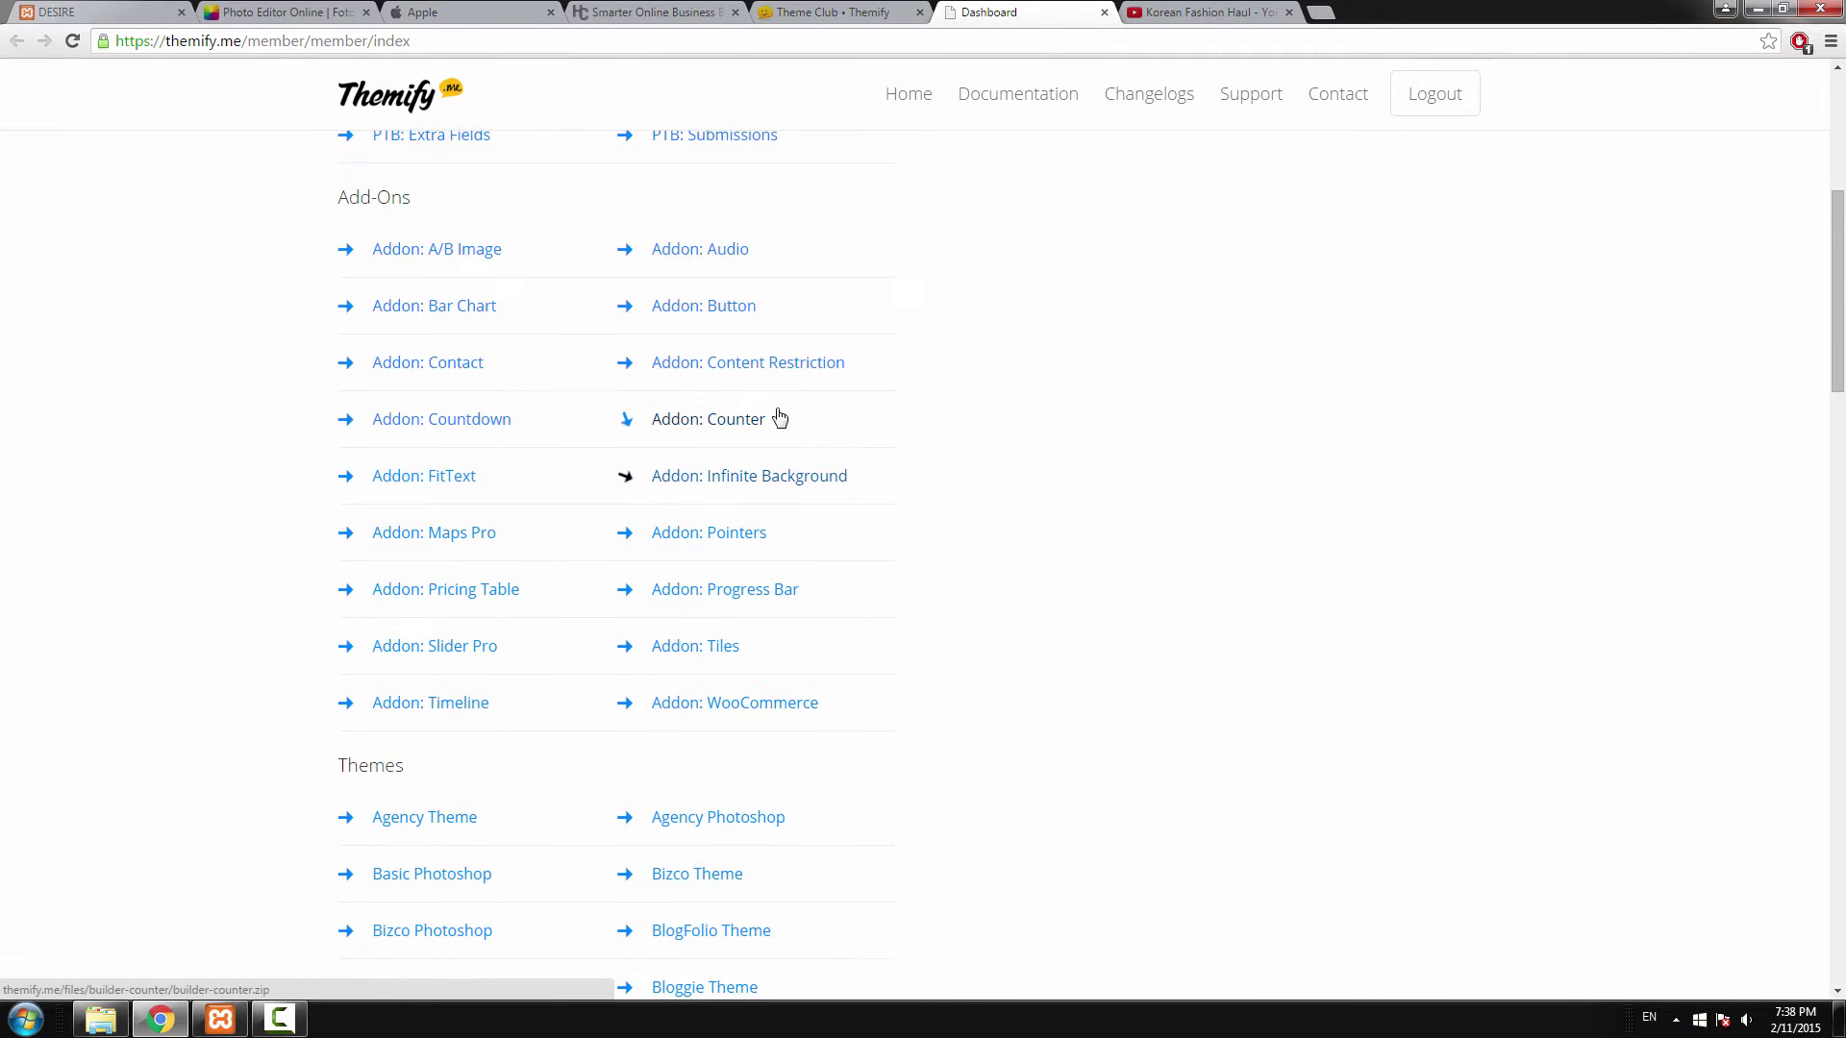
left_click(451, 653)
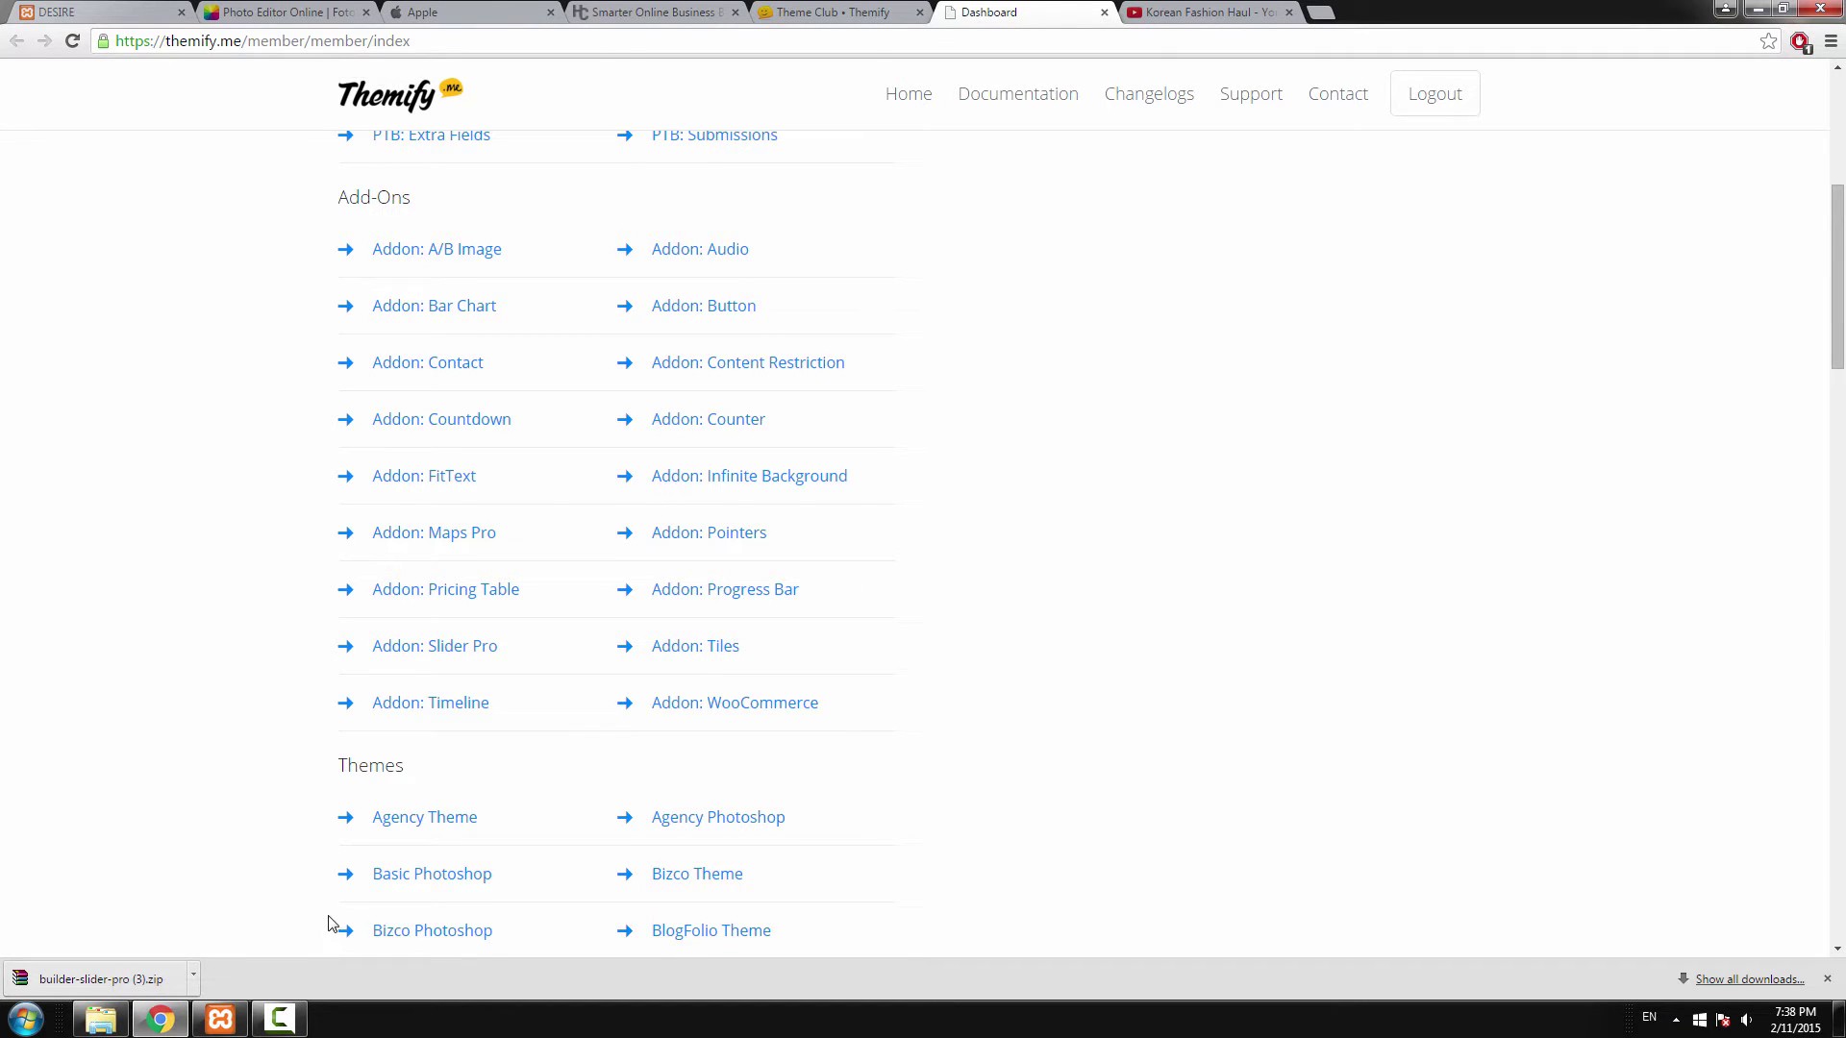
Open the plugin upload page in the WordPress admin of the DESIRE site.
left_click(55, 8)
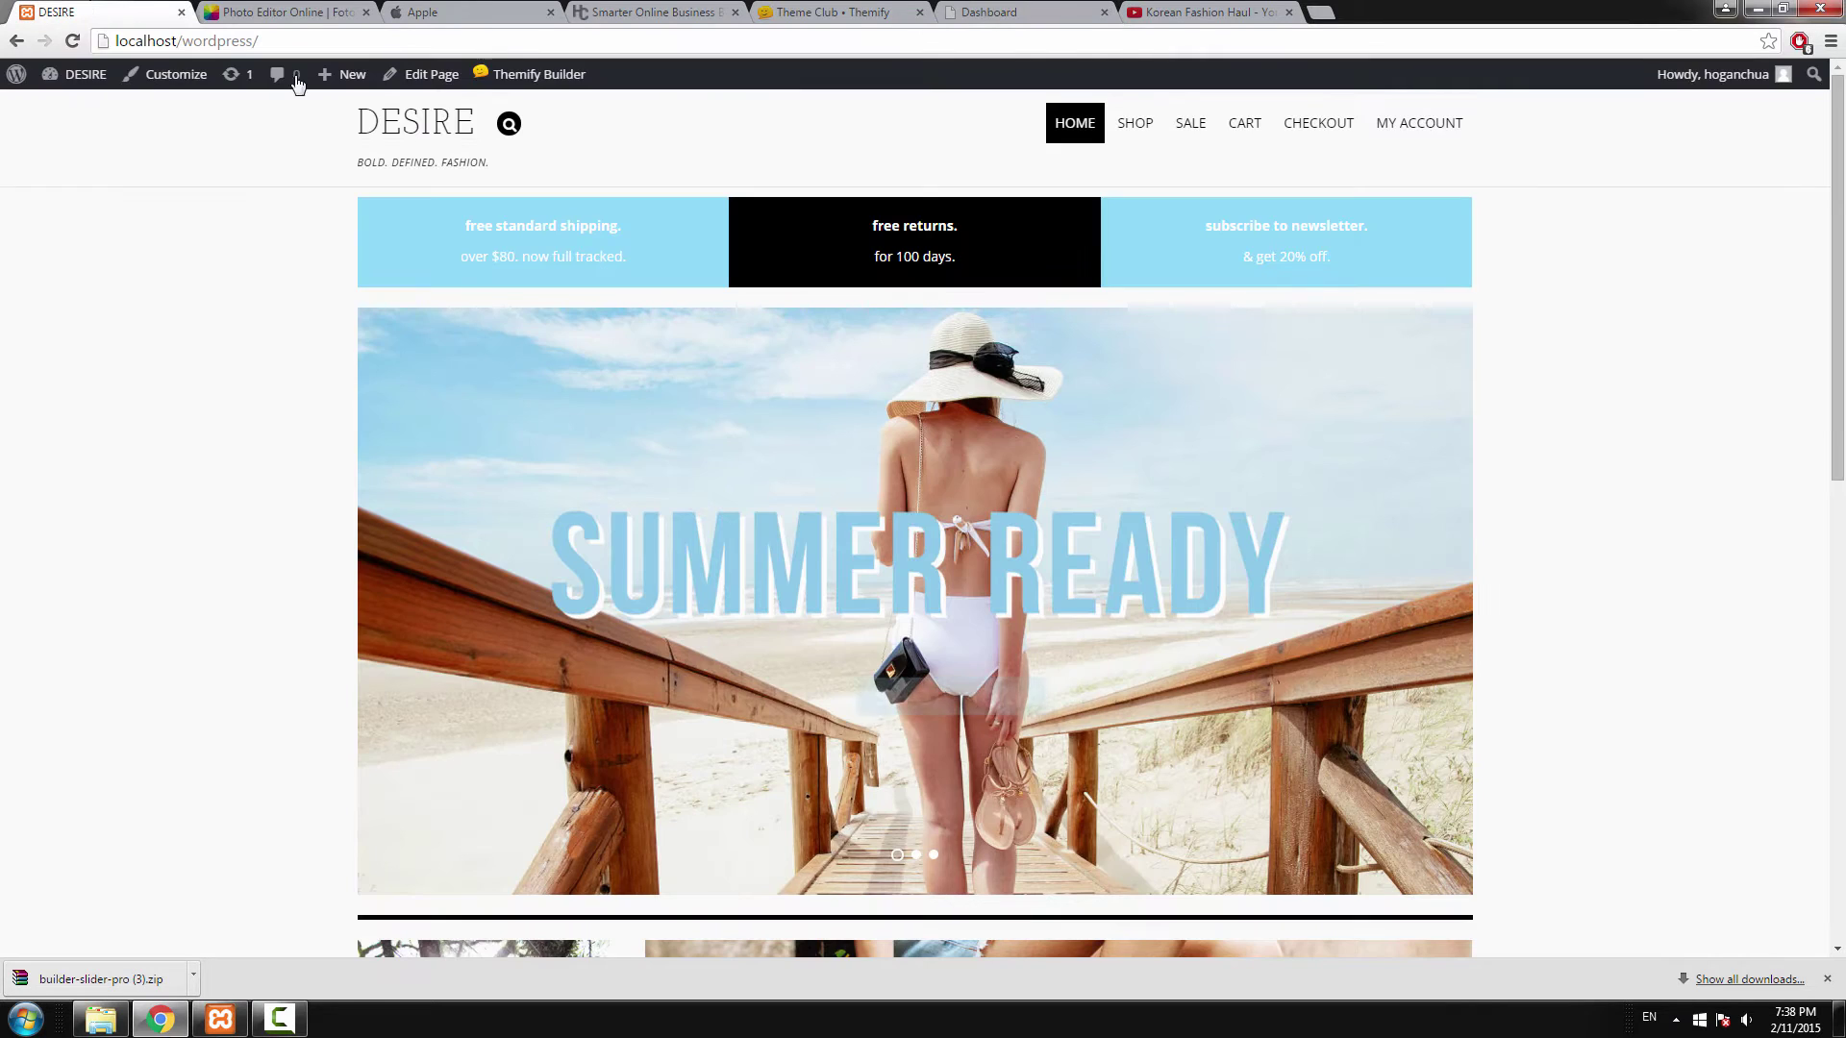
mouse_move(71, 69)
left_click(72, 113)
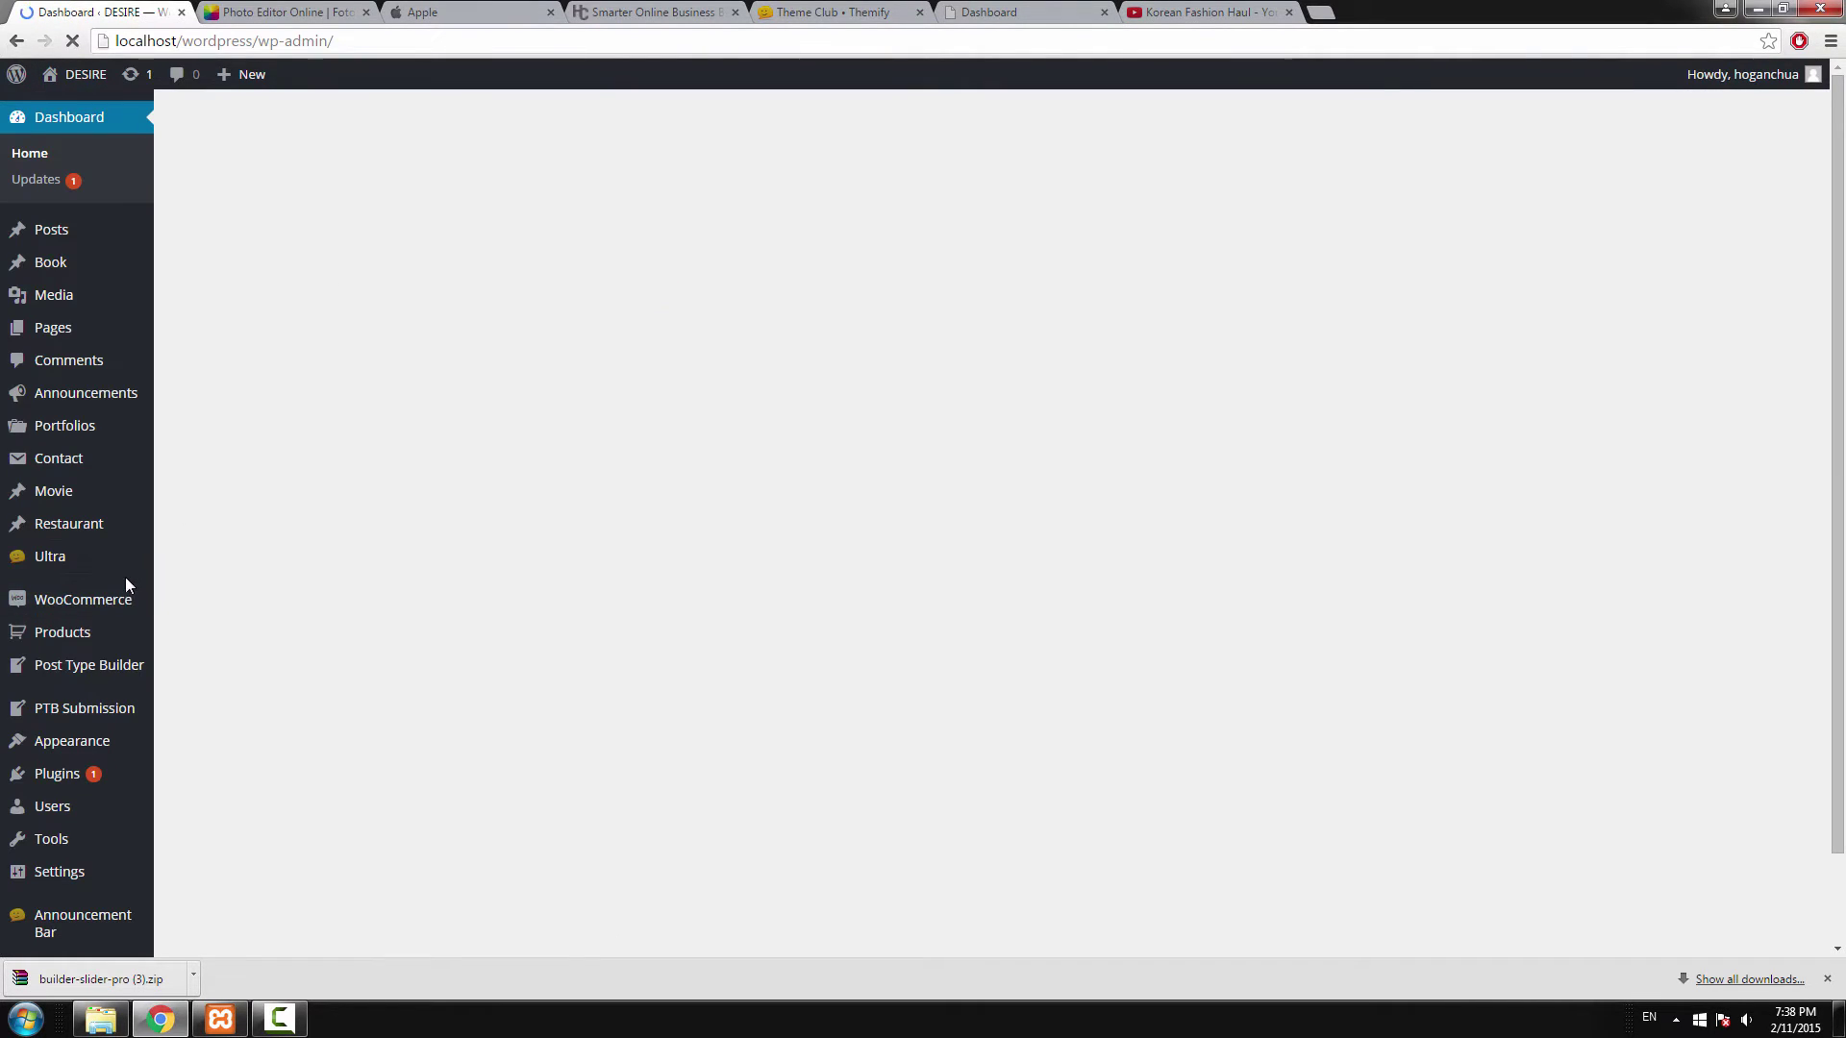
mouse_move(56, 783)
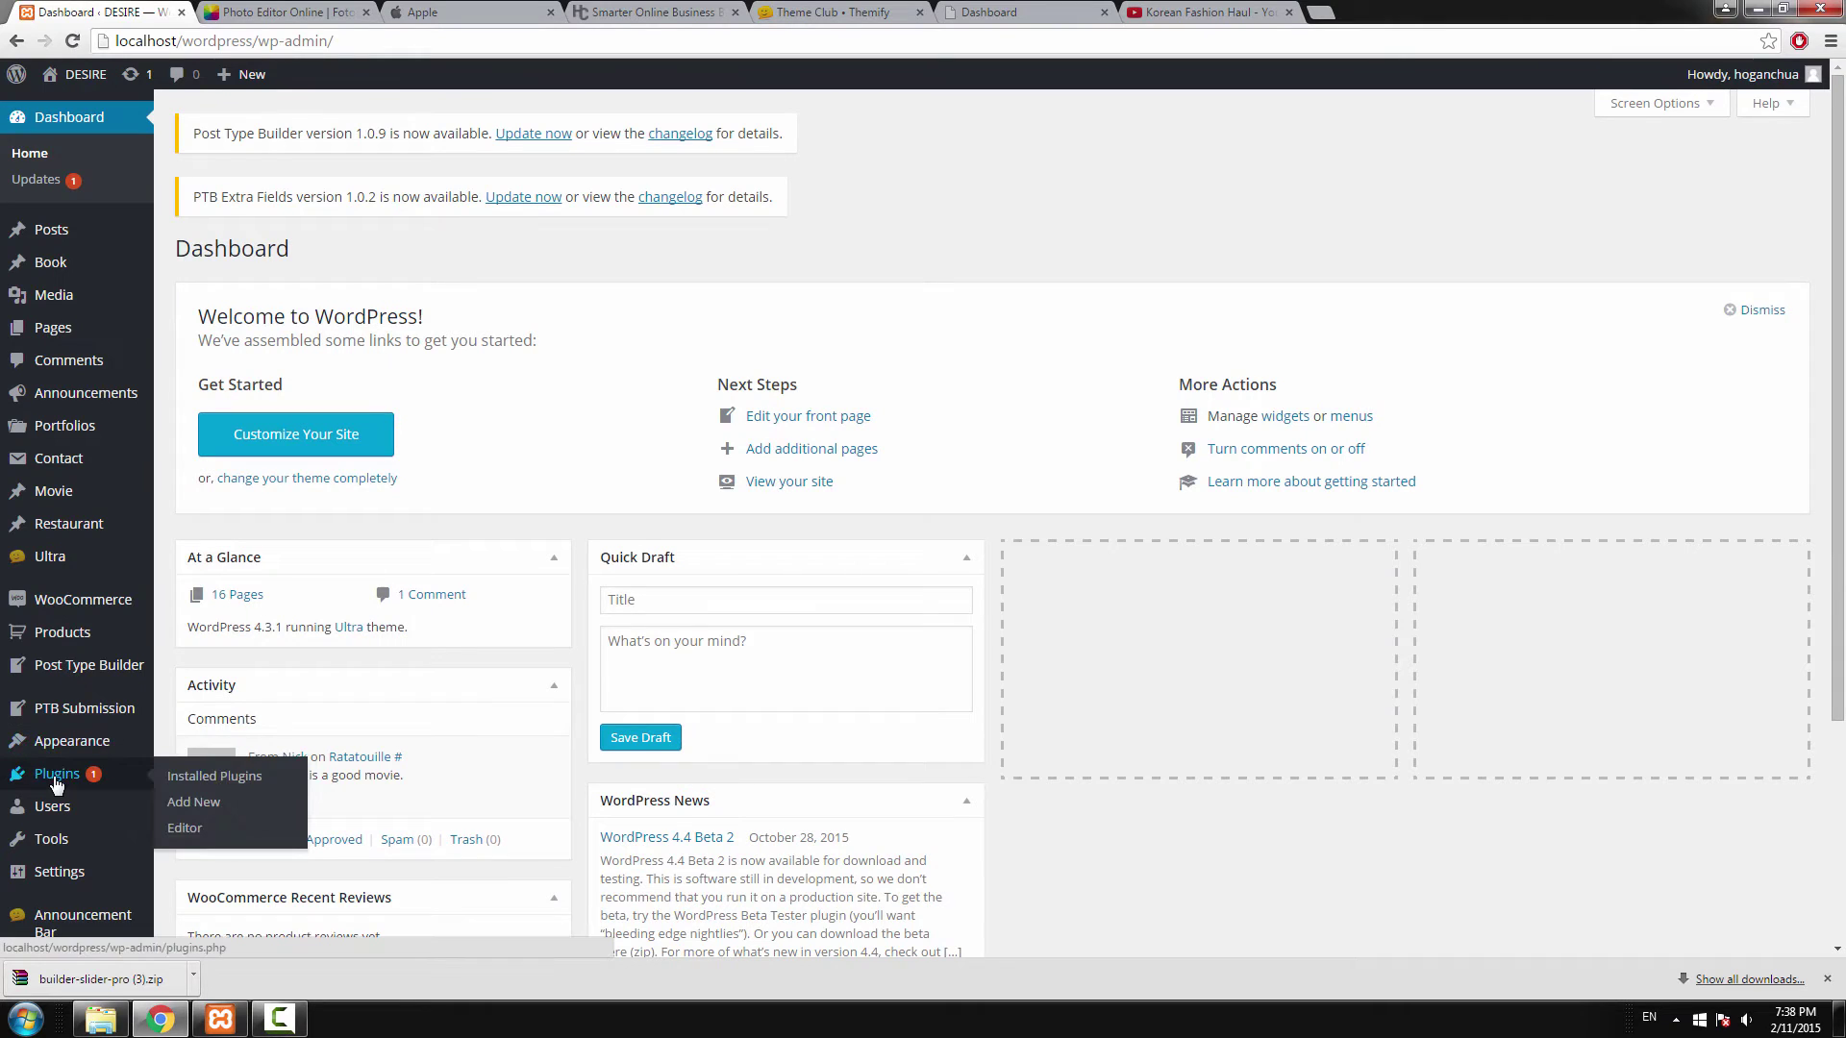
left_click(192, 803)
left_click(382, 260)
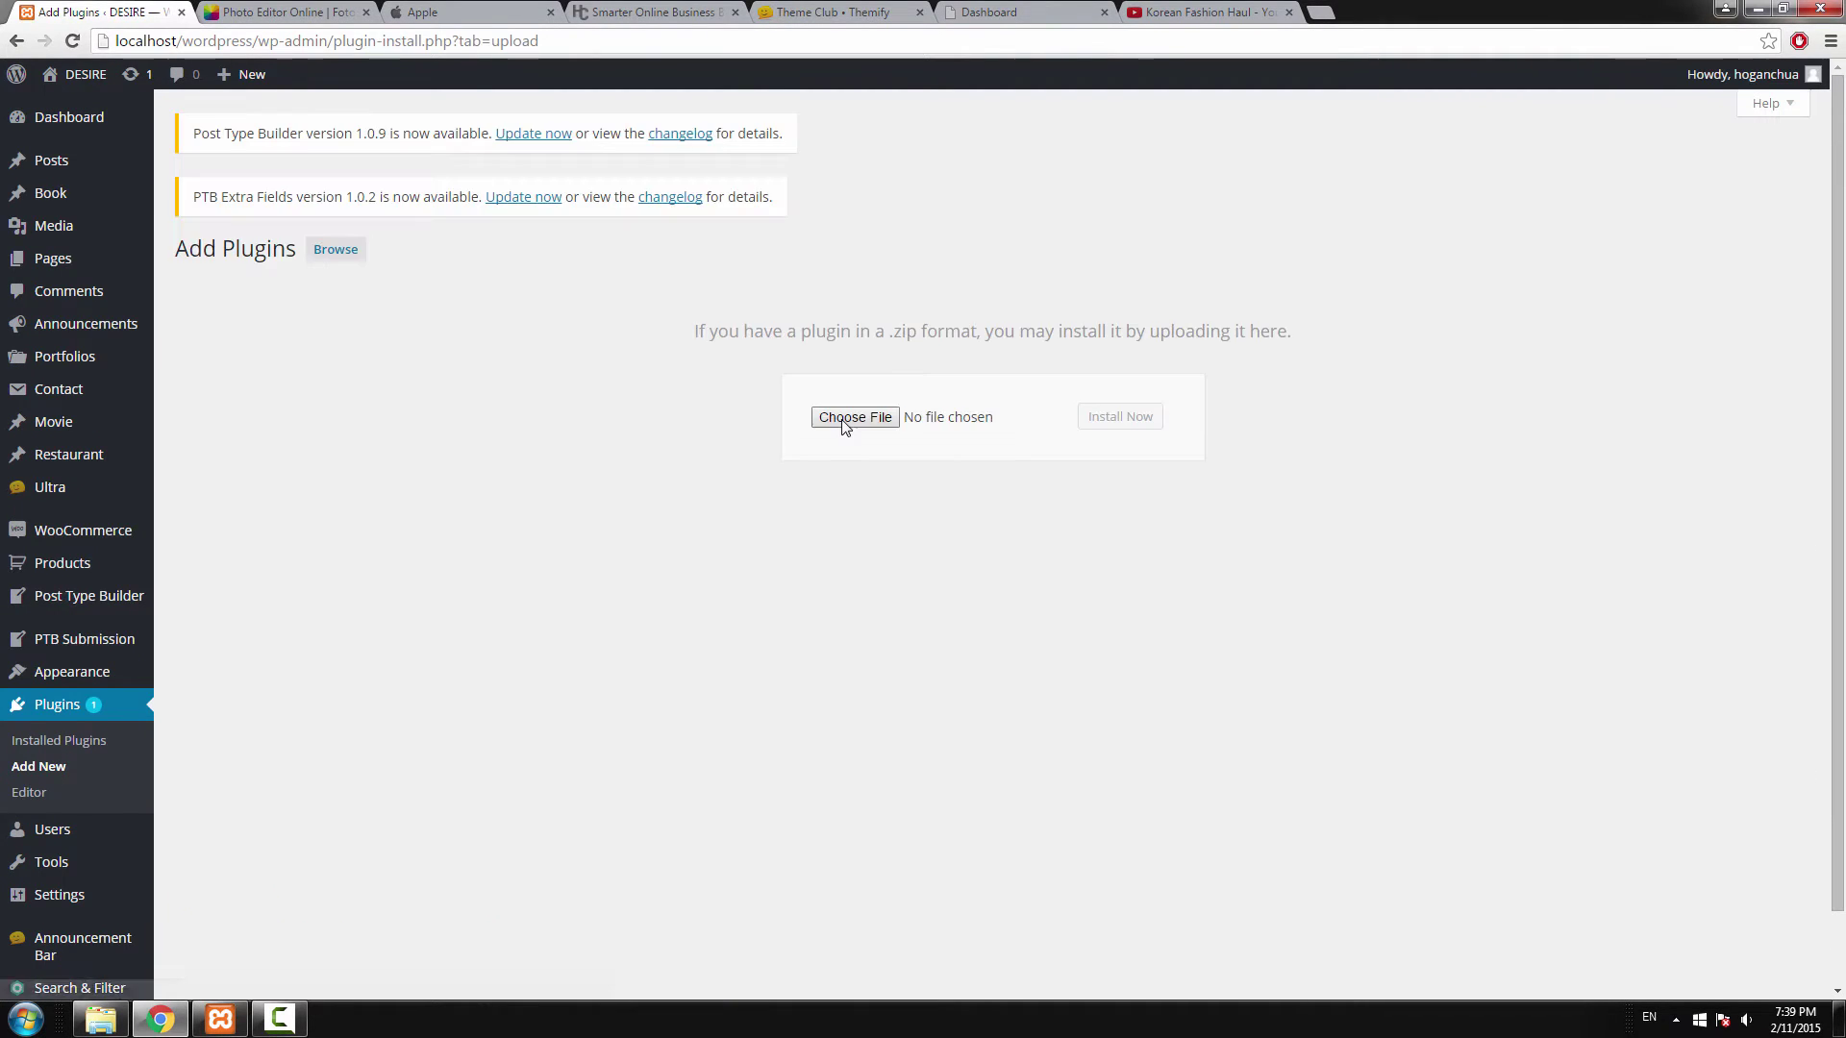
Choose the builder-slider-pro (1) zip archive as the plugin file to upload.
left_click(843, 420)
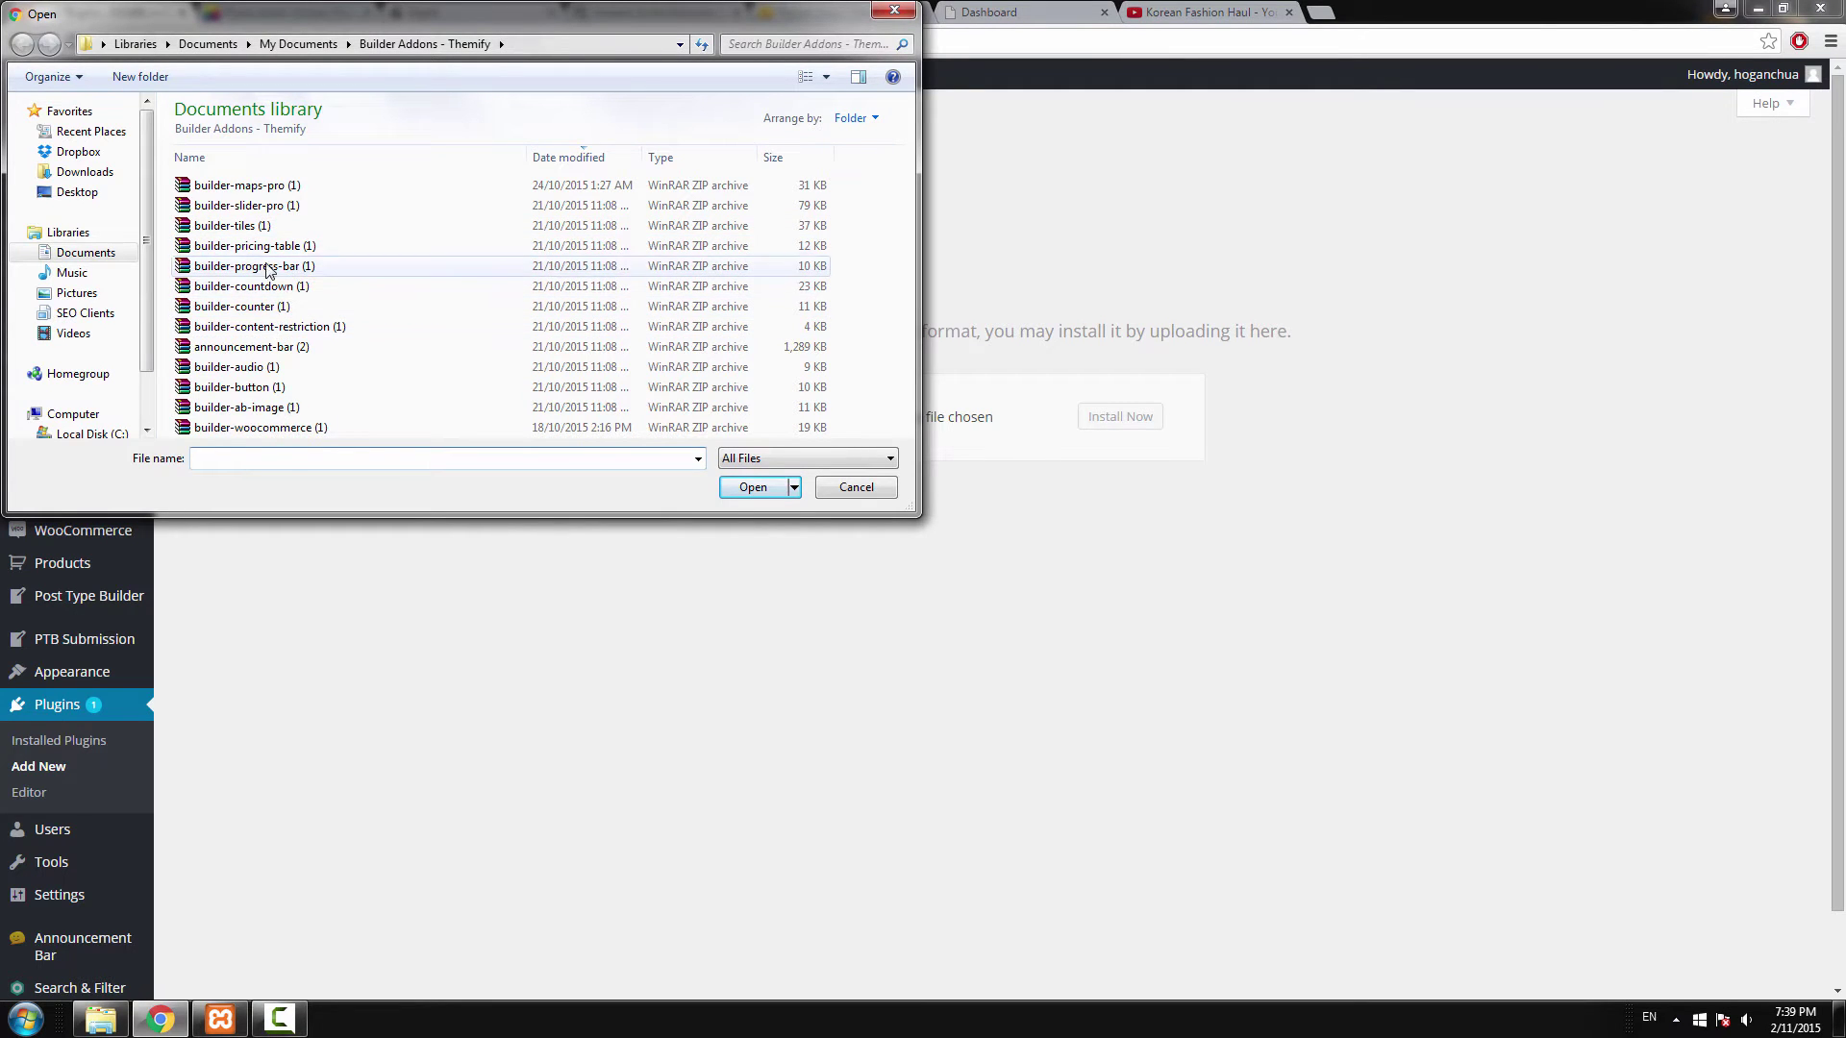
left_click(274, 205)
left_click(753, 487)
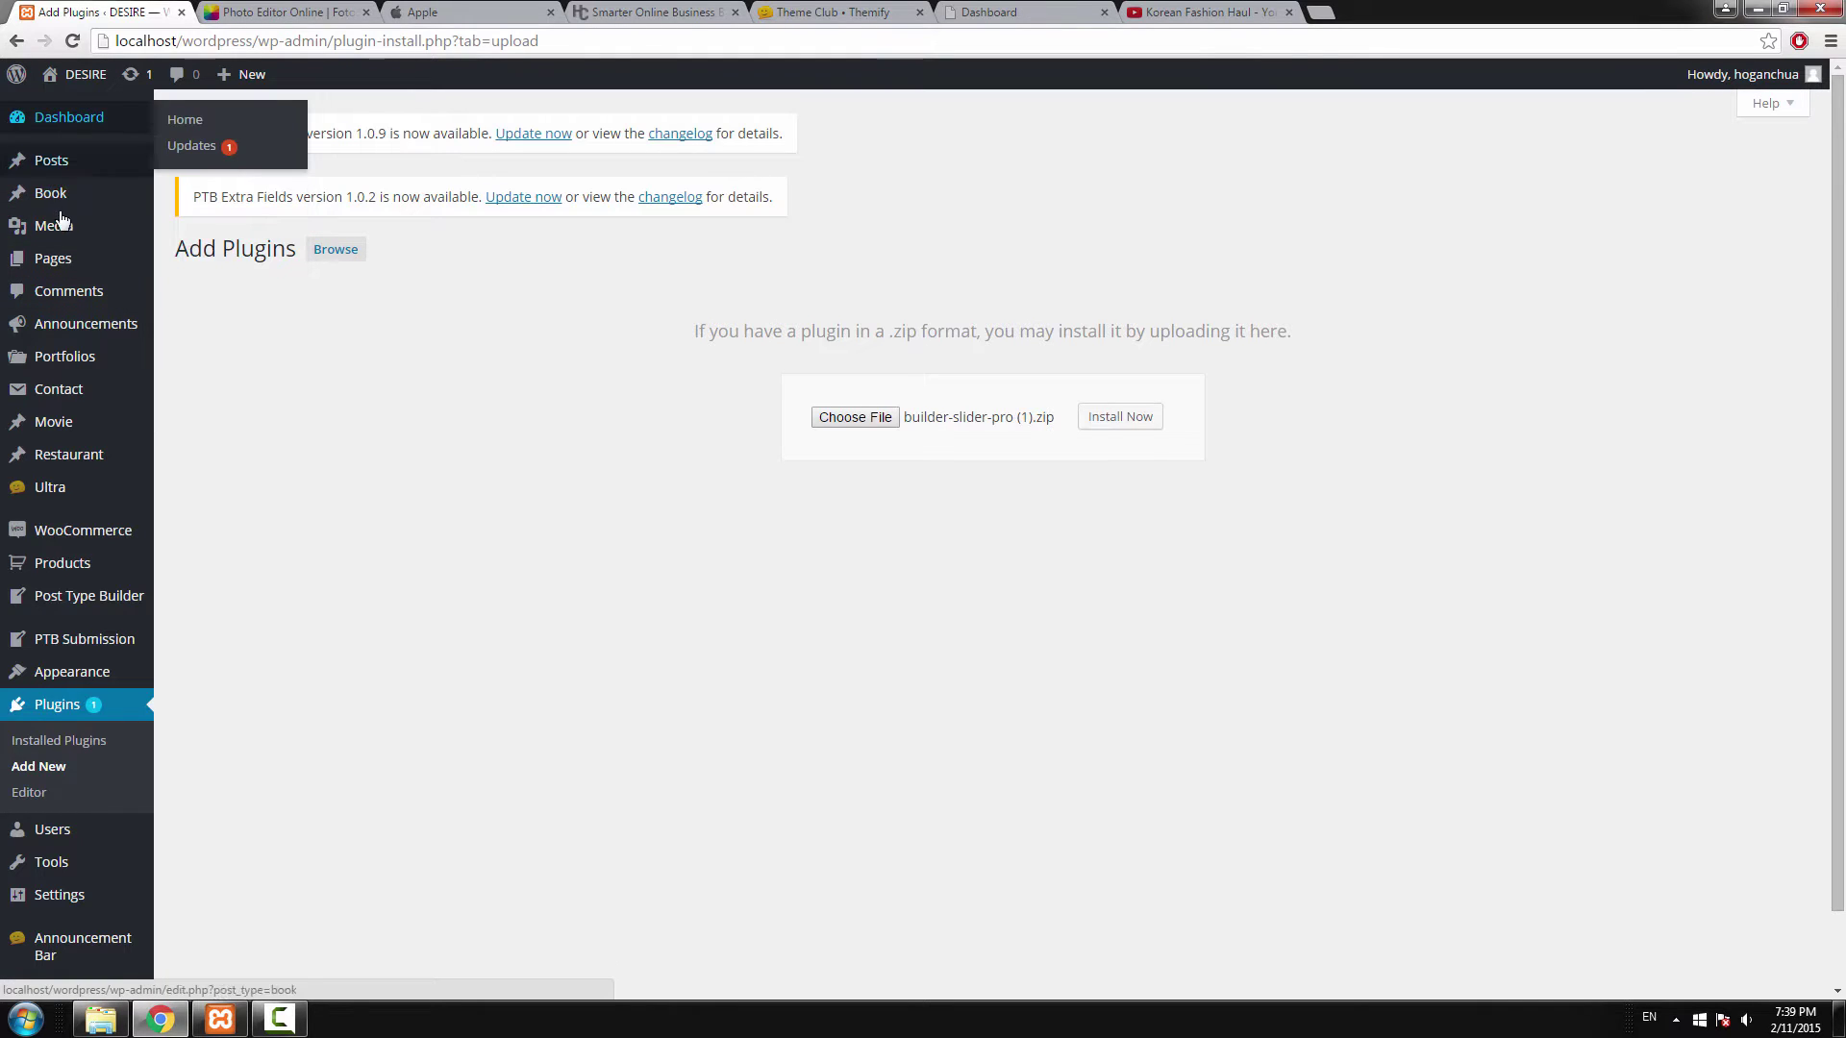
View the Home front page from the list of pages and turn on Themify Builder for it.
mouse_move(57, 255)
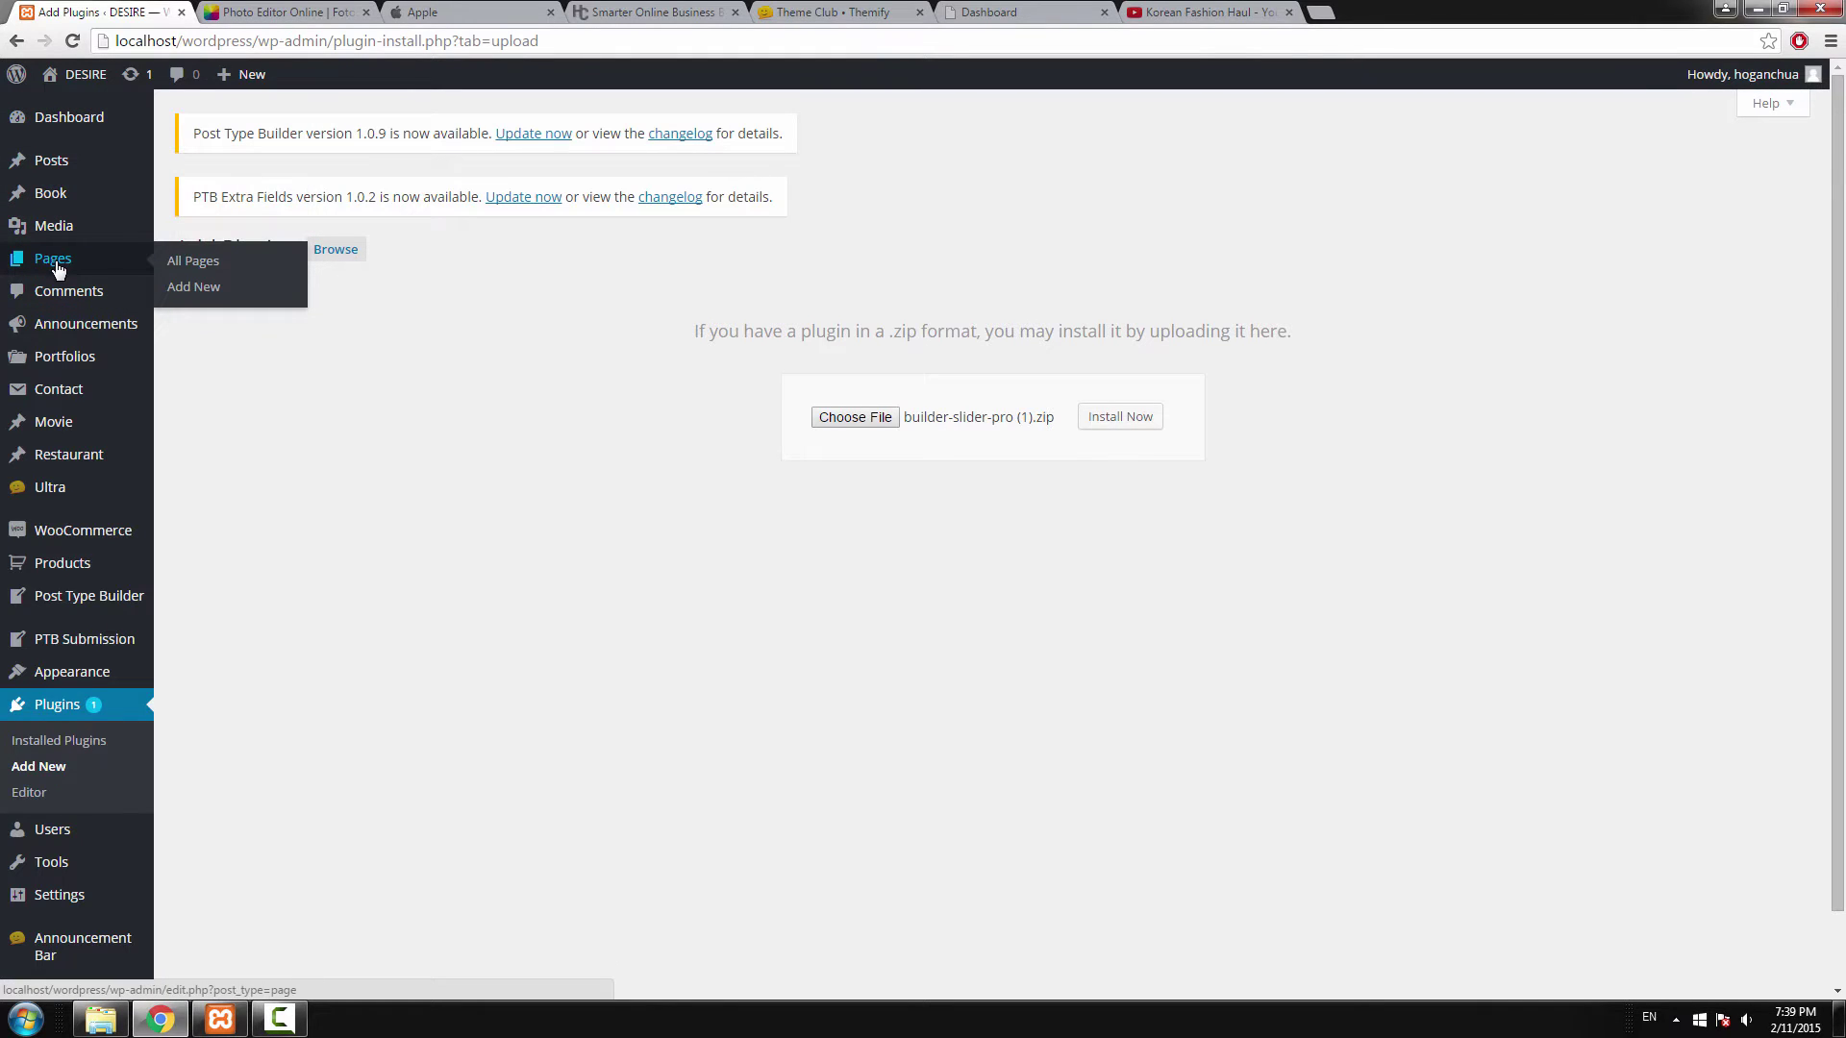
left_click(187, 267)
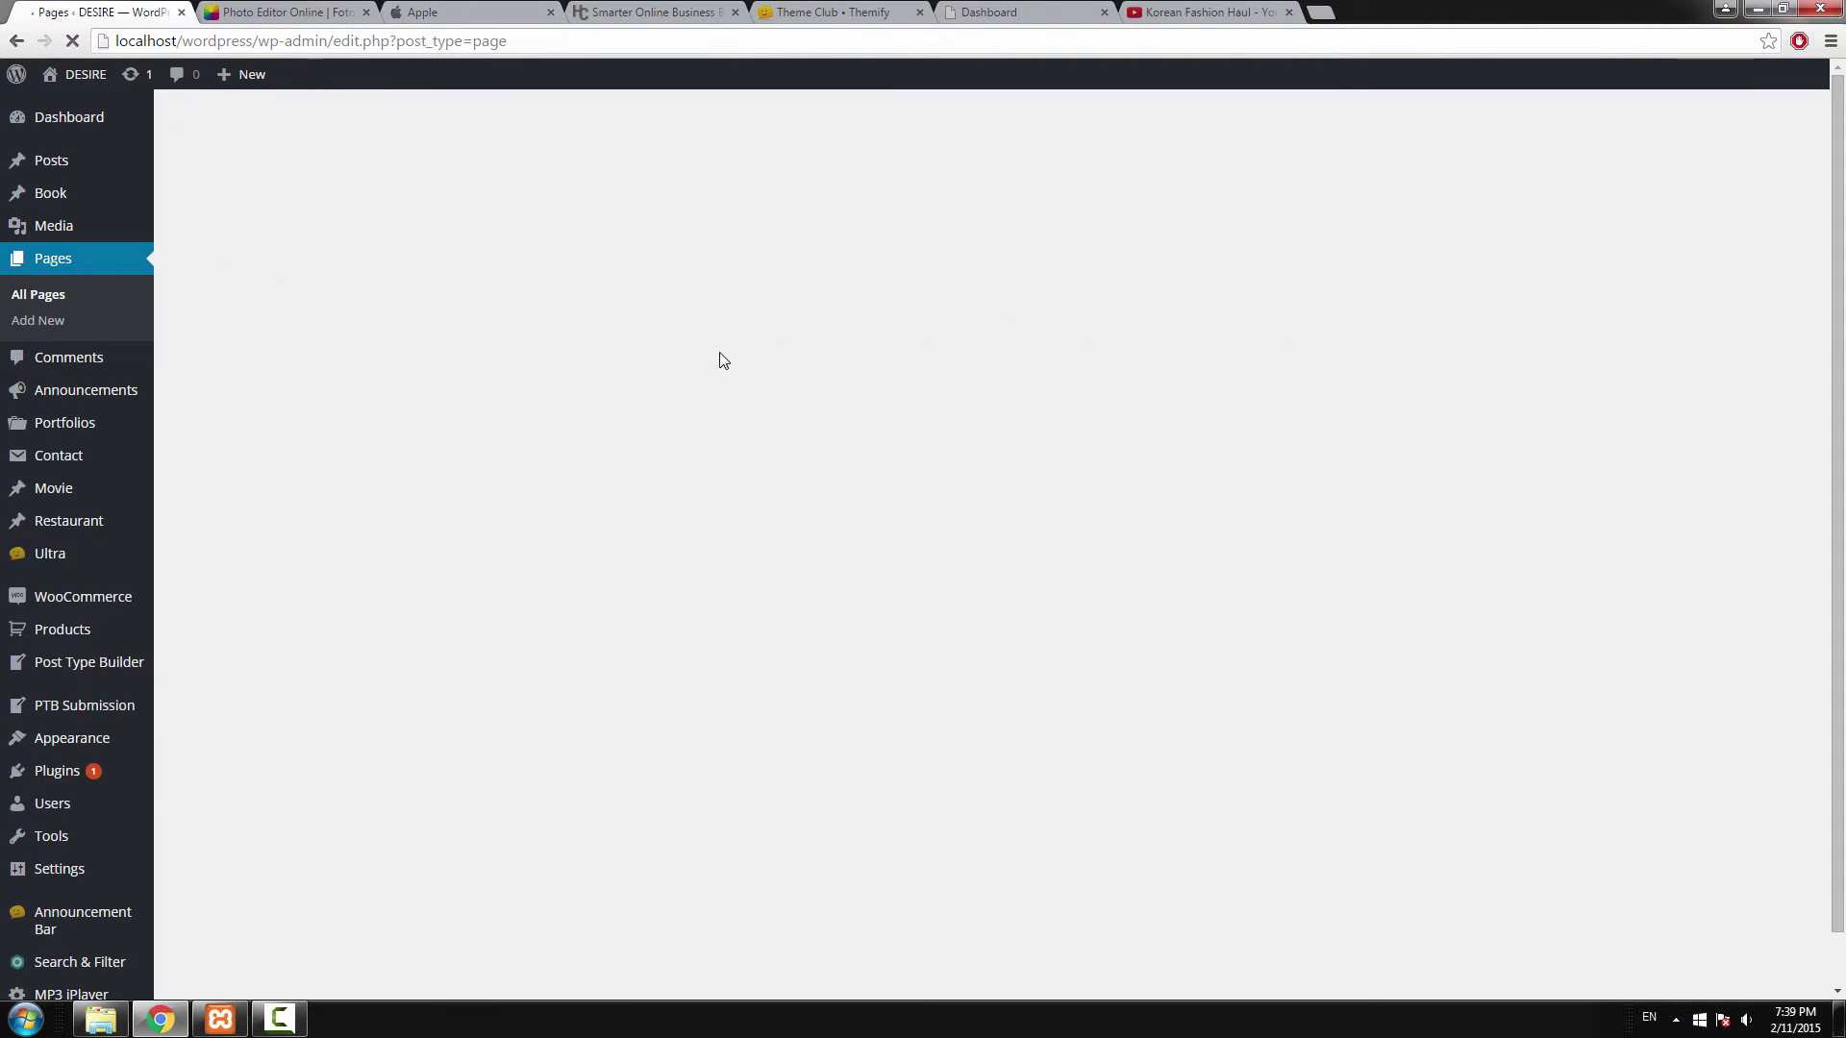
mouse_move(227, 696)
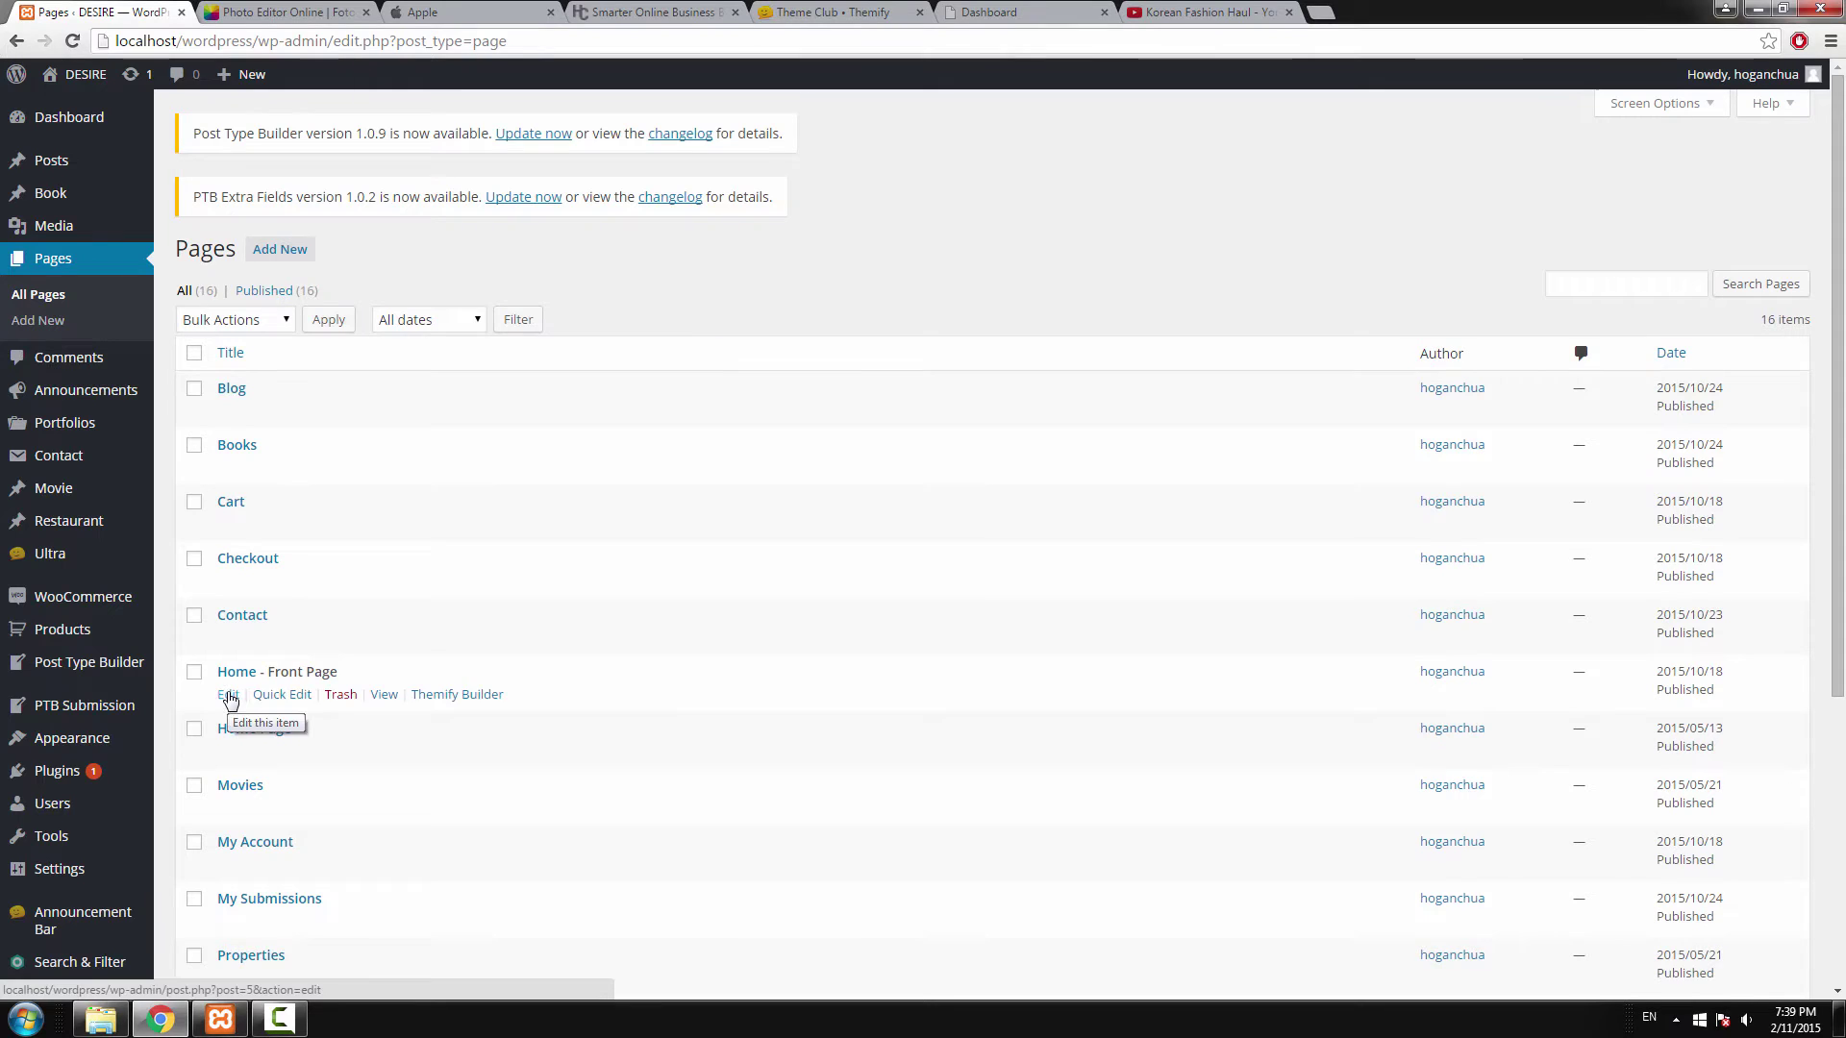
left_click(383, 697)
mouse_move(538, 77)
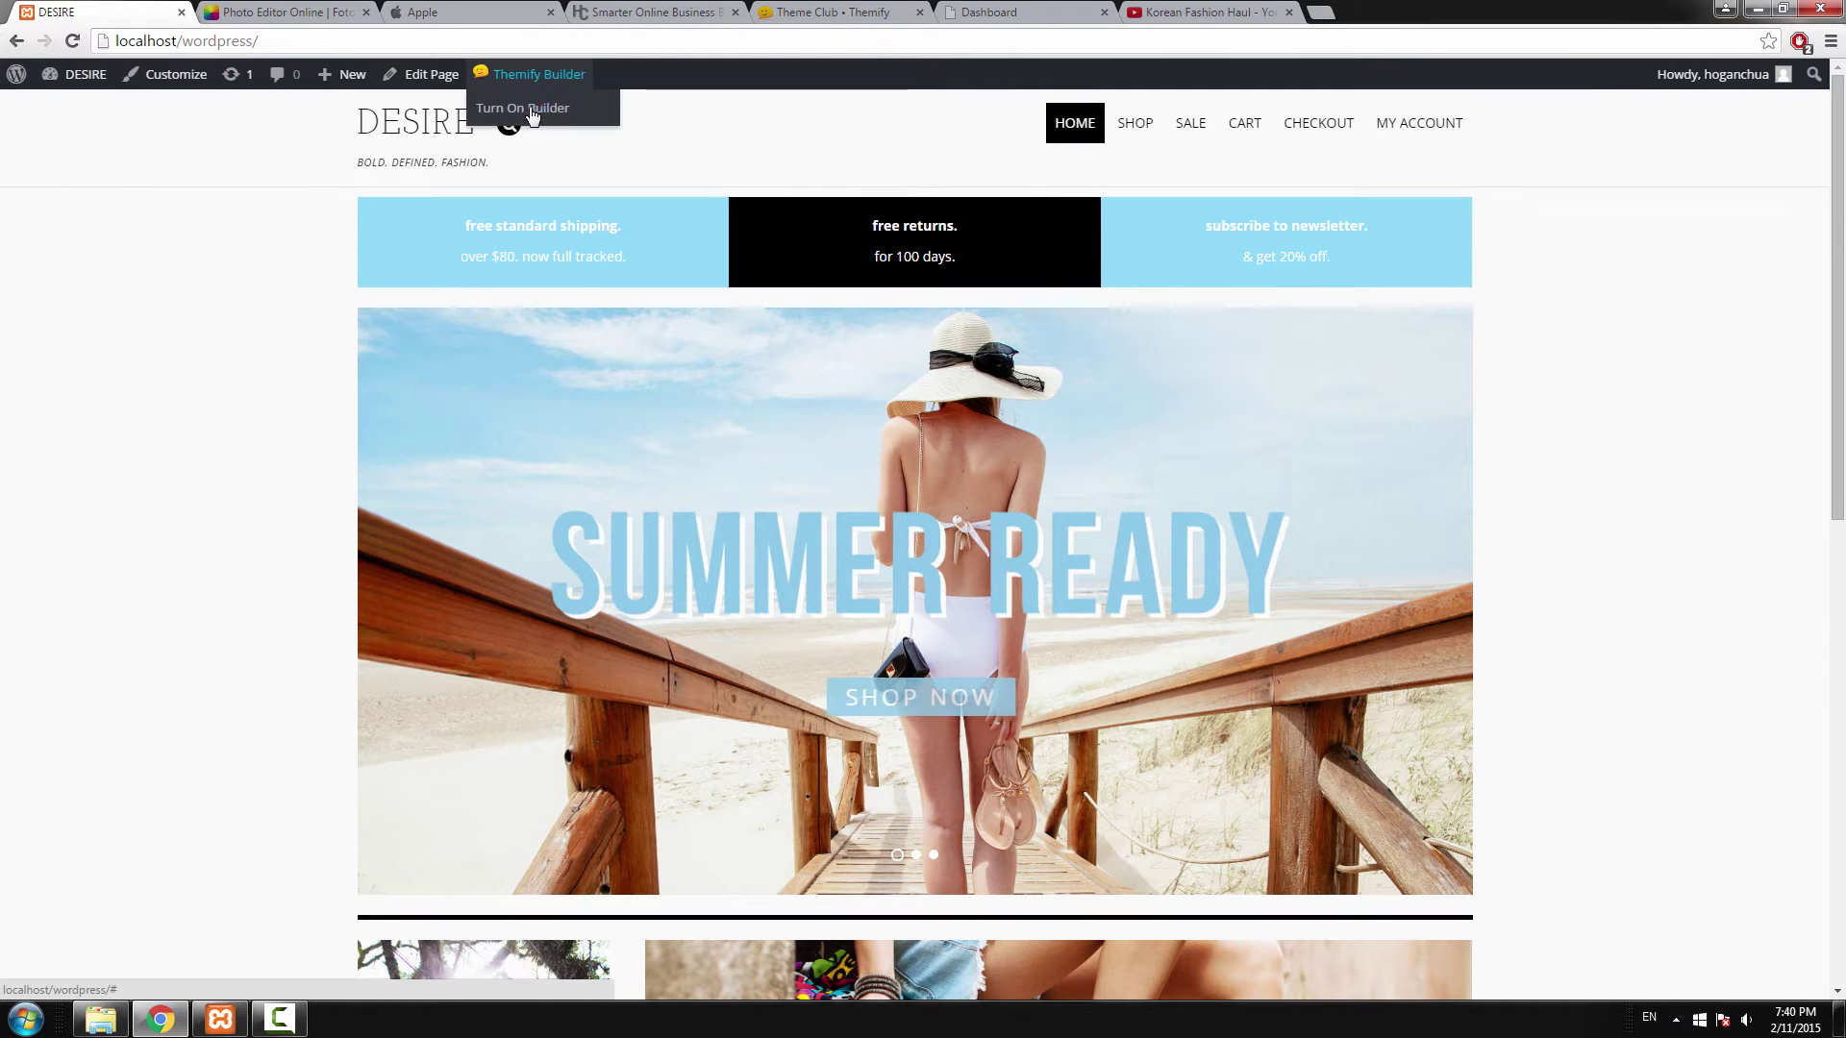
left_click(531, 112)
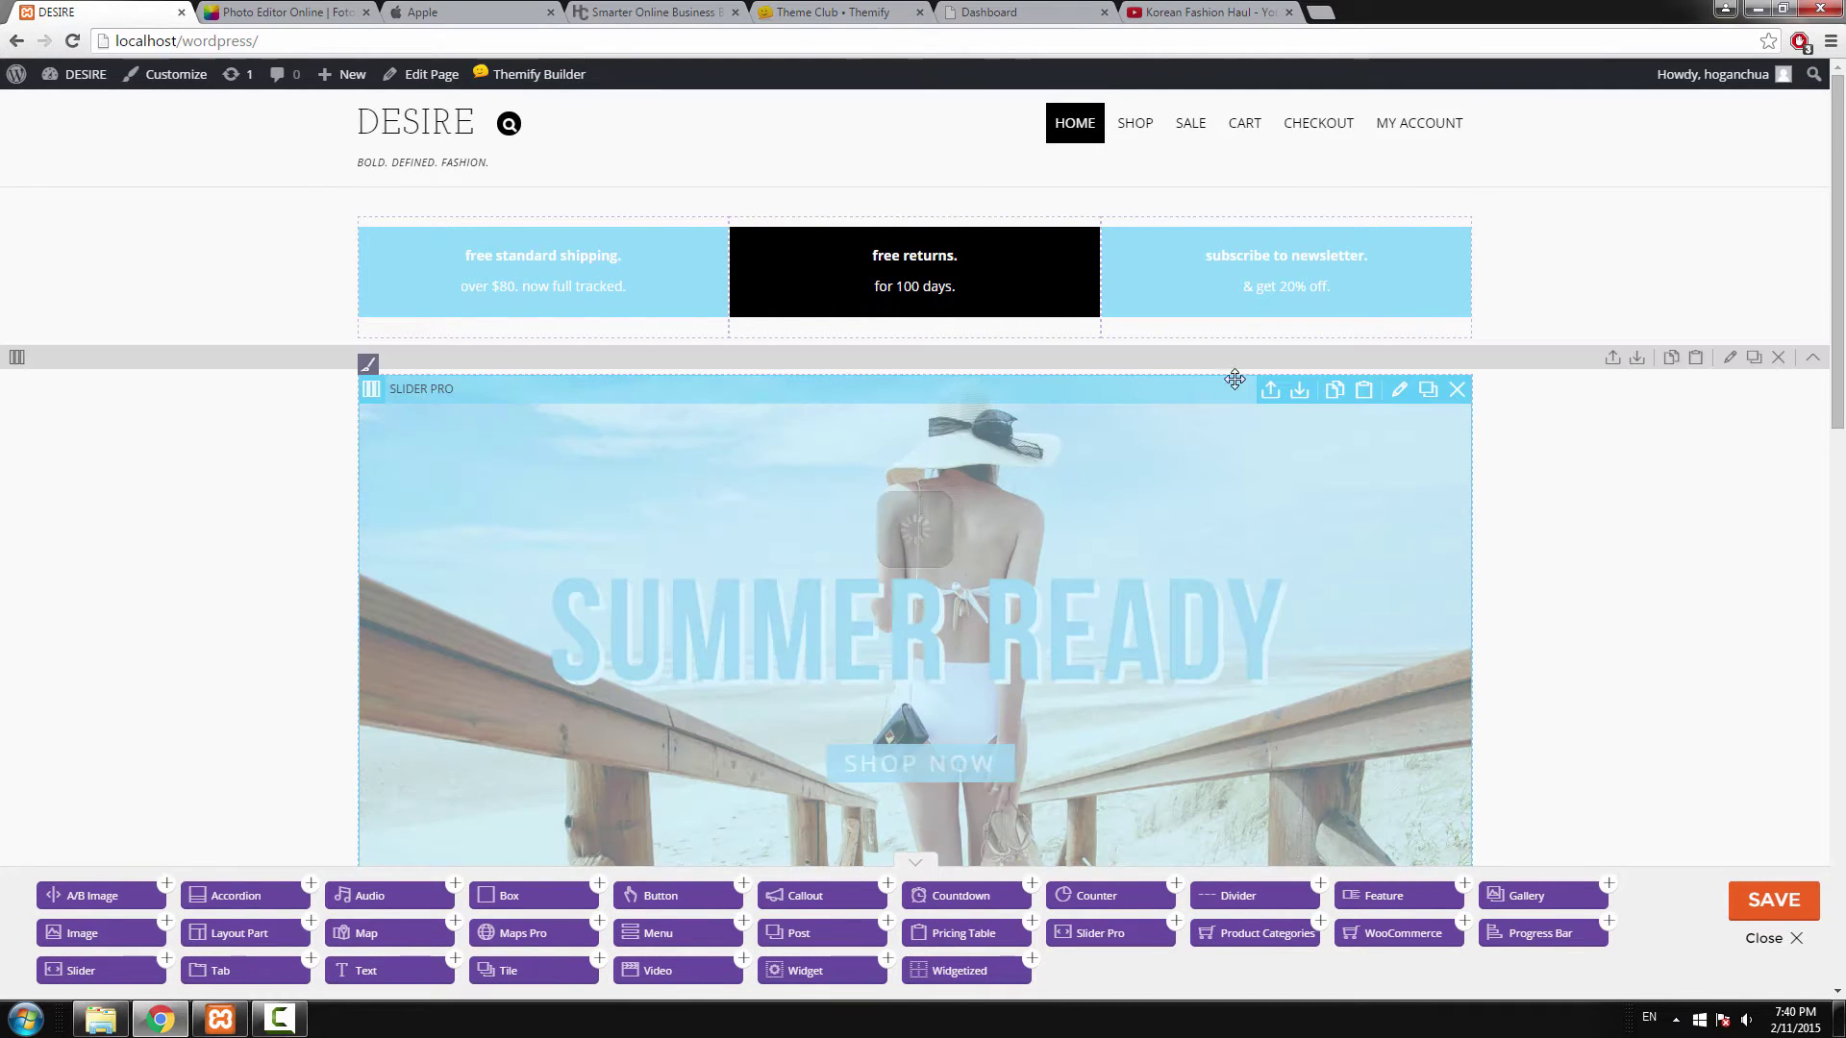
Move the Slider Pro module out of its full-width row into the wide column beside the tree photo, and check its new placement.
scroll(1235, 380, "down", 2)
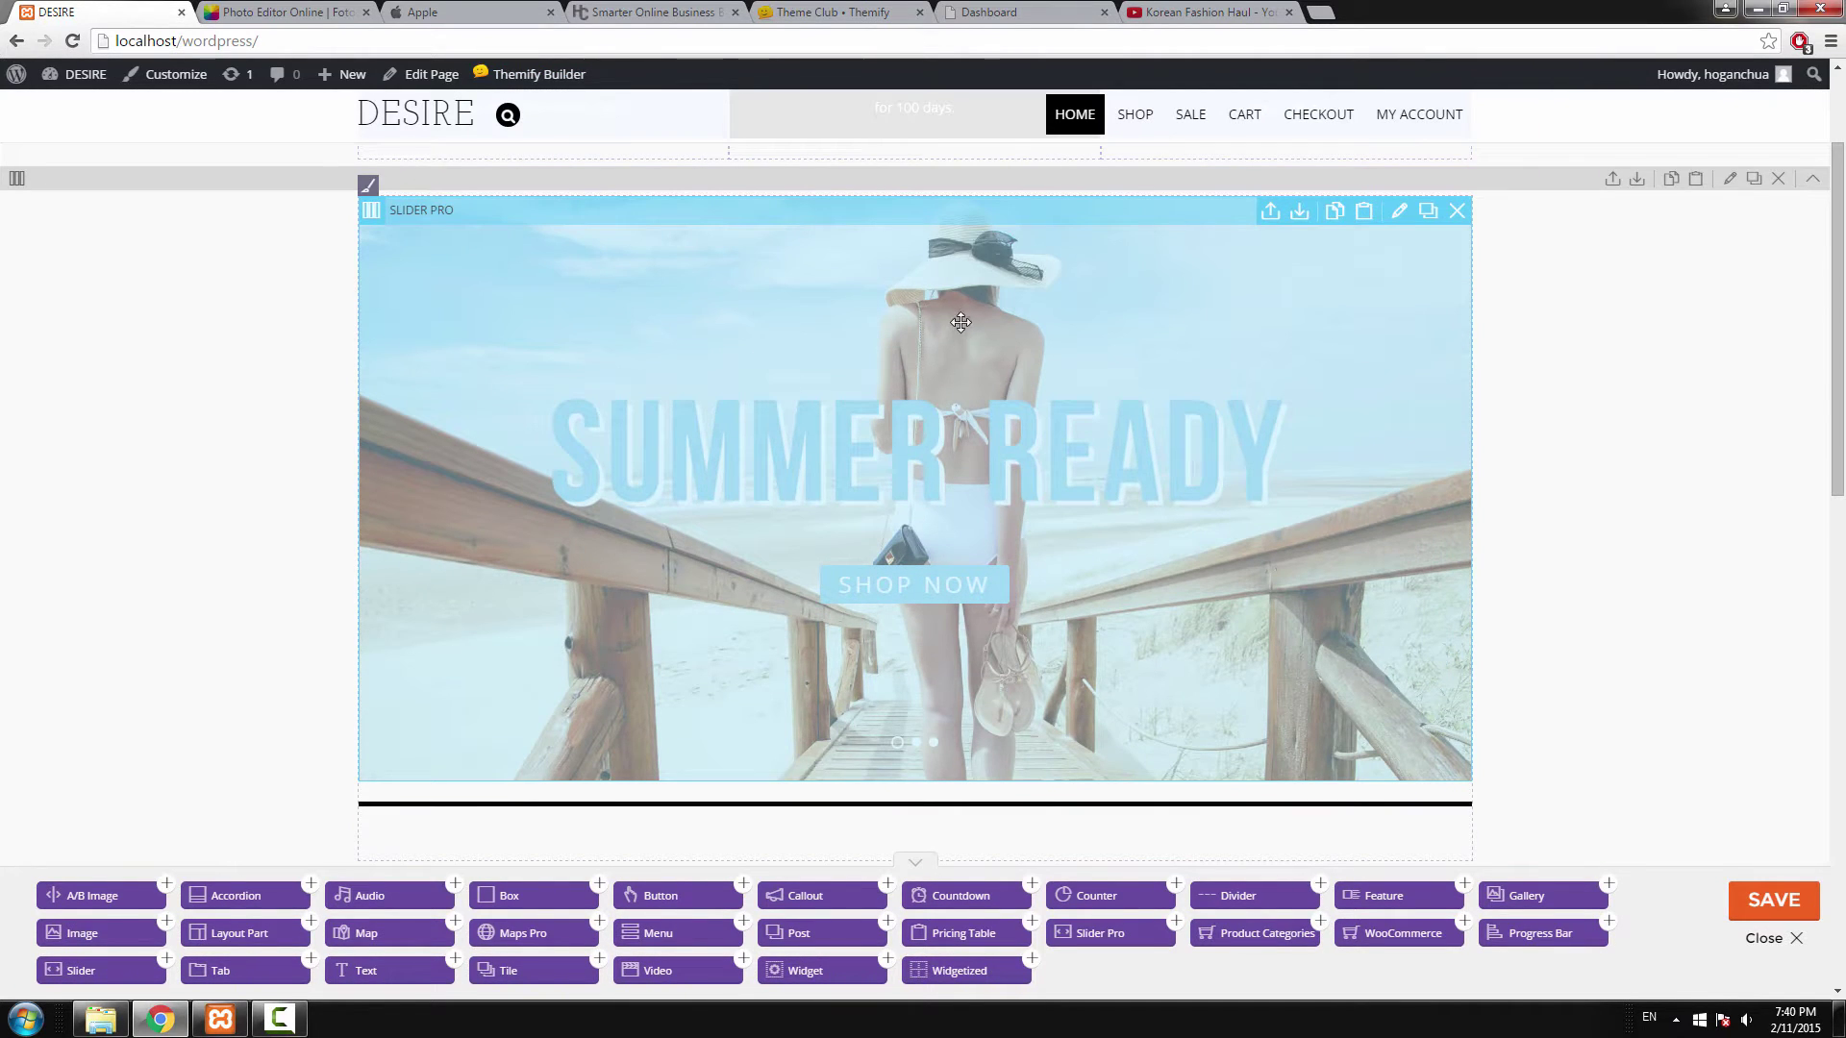
scroll(992, 345, "down", 1)
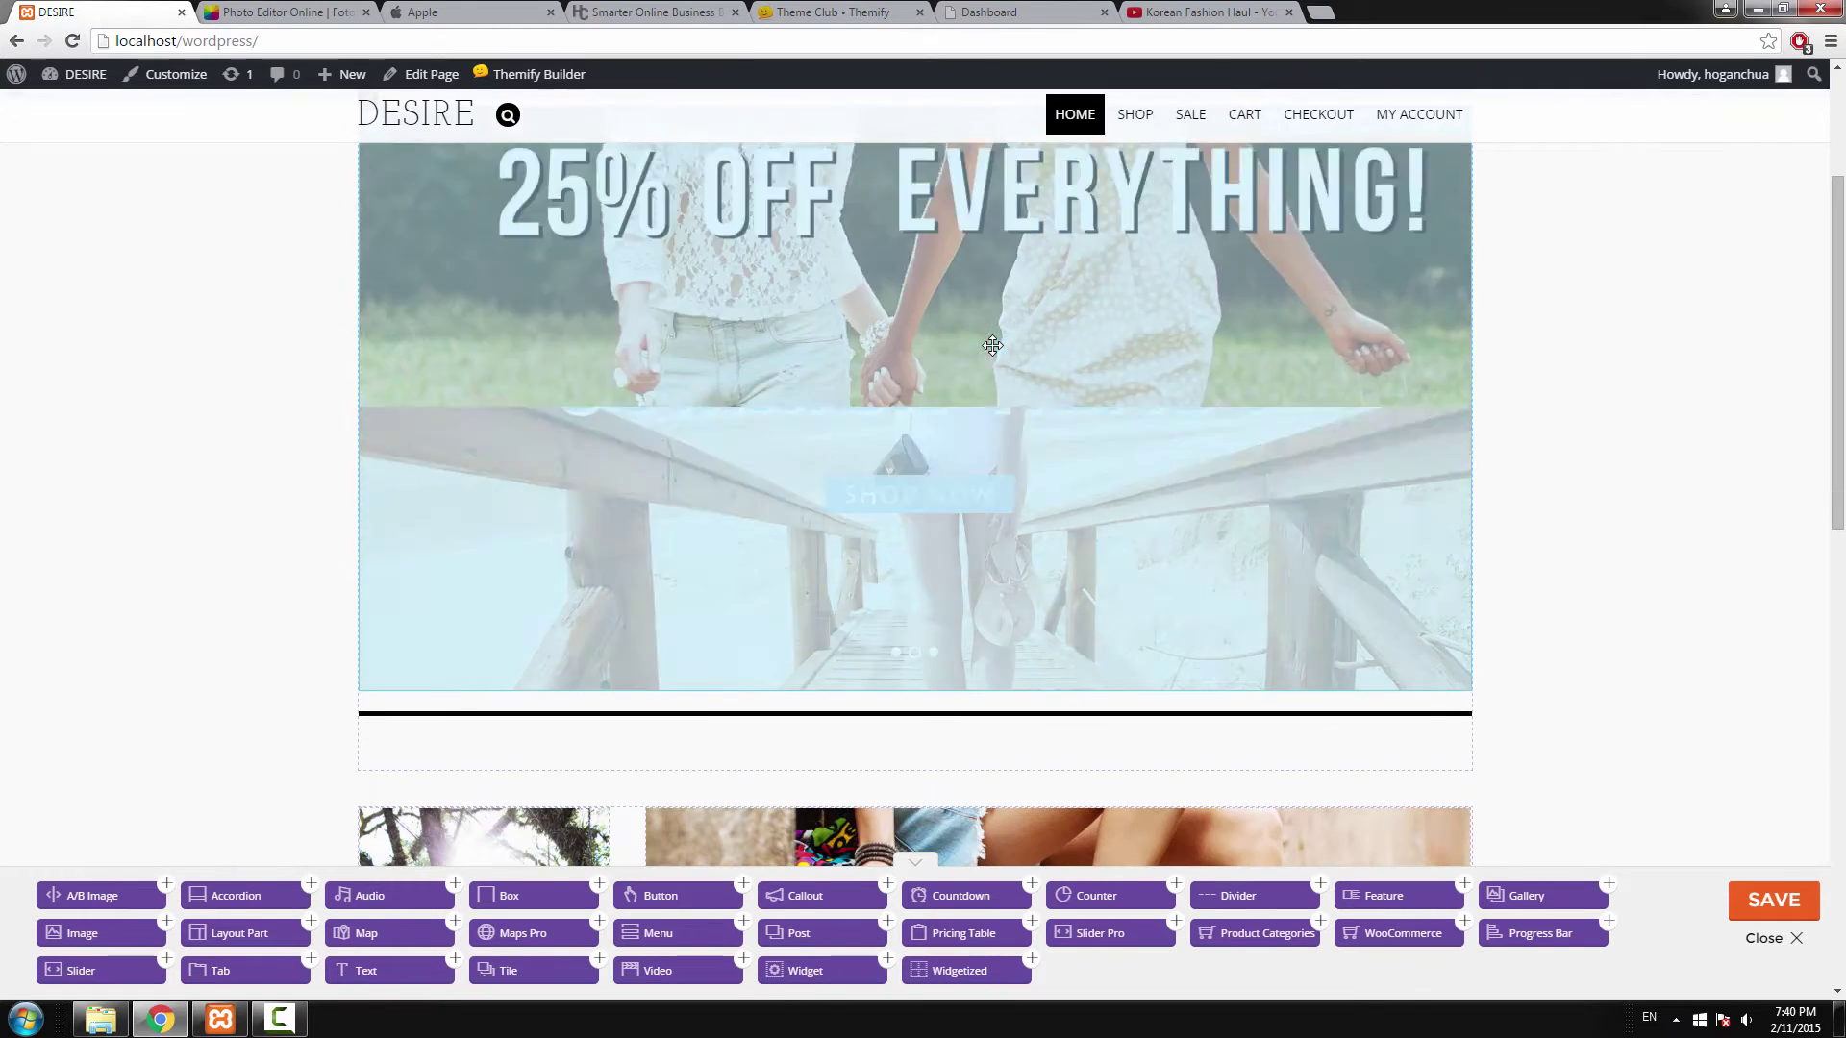
scroll(996, 384, "up", 1)
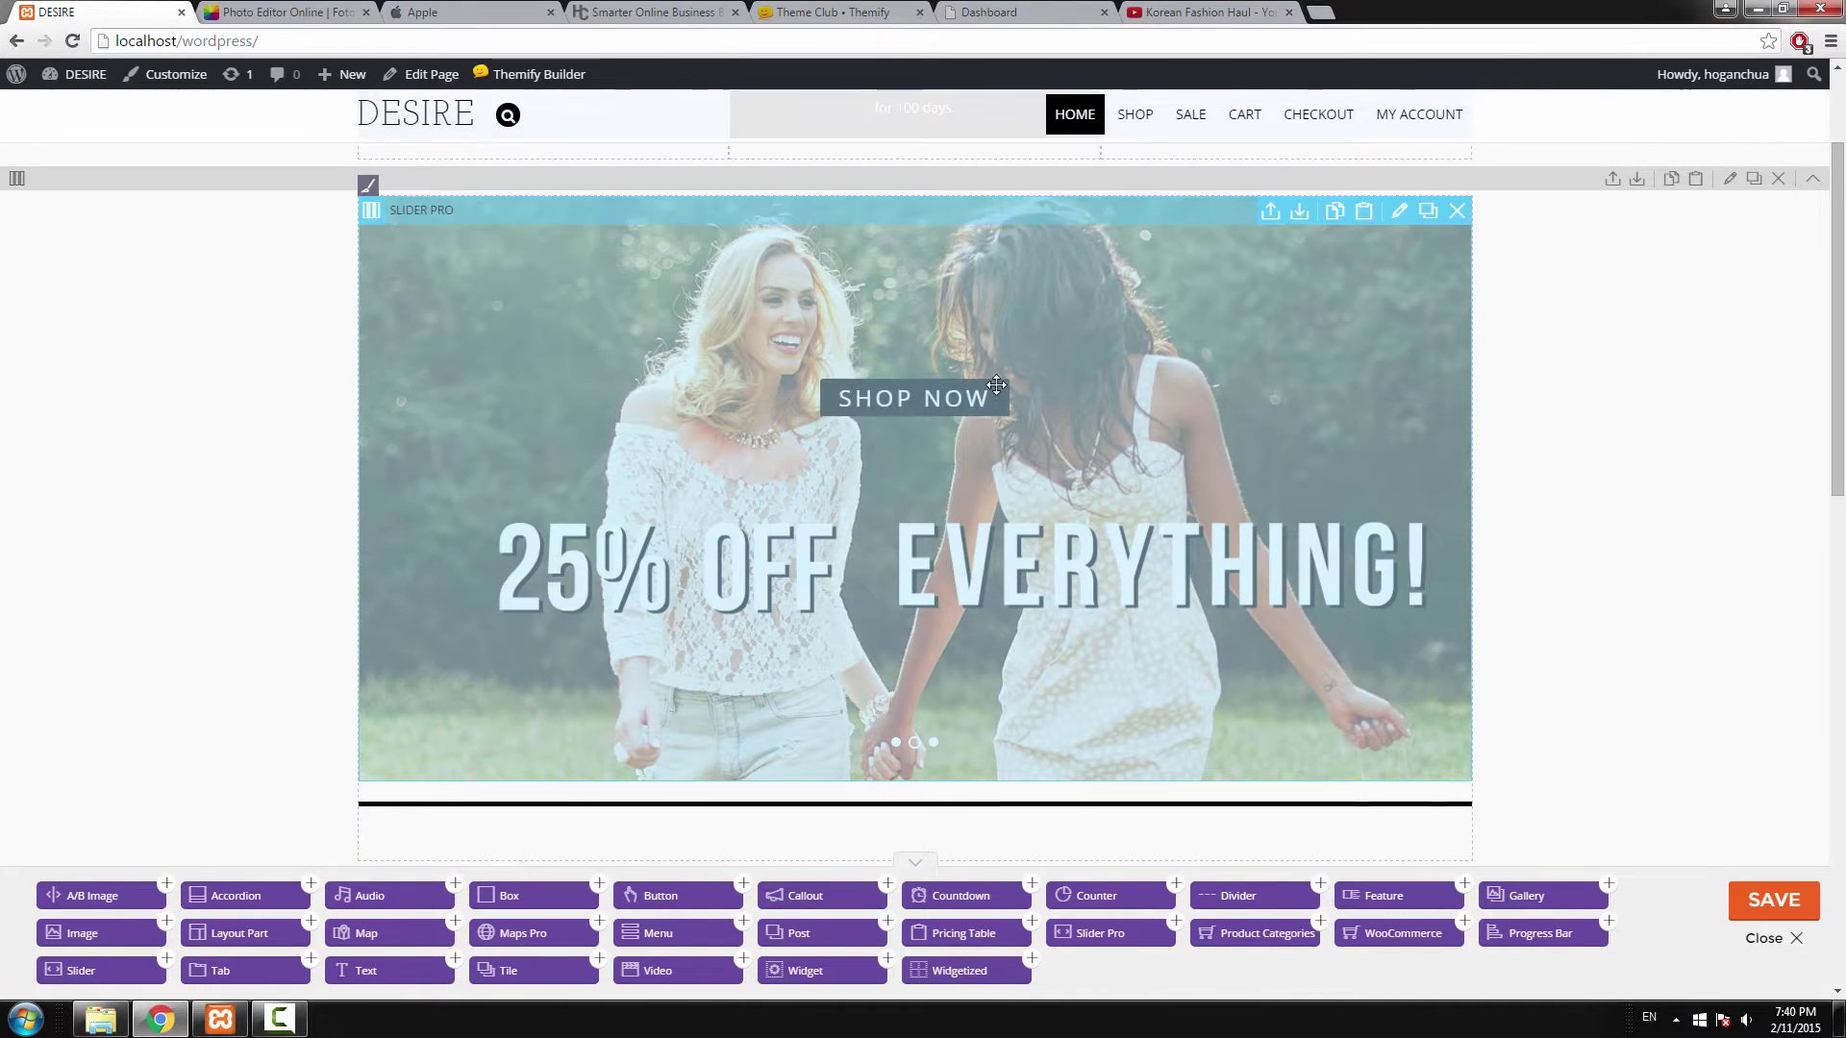
scroll(996, 384, "down", 1)
left_click_drag(932, 305, 976, 889)
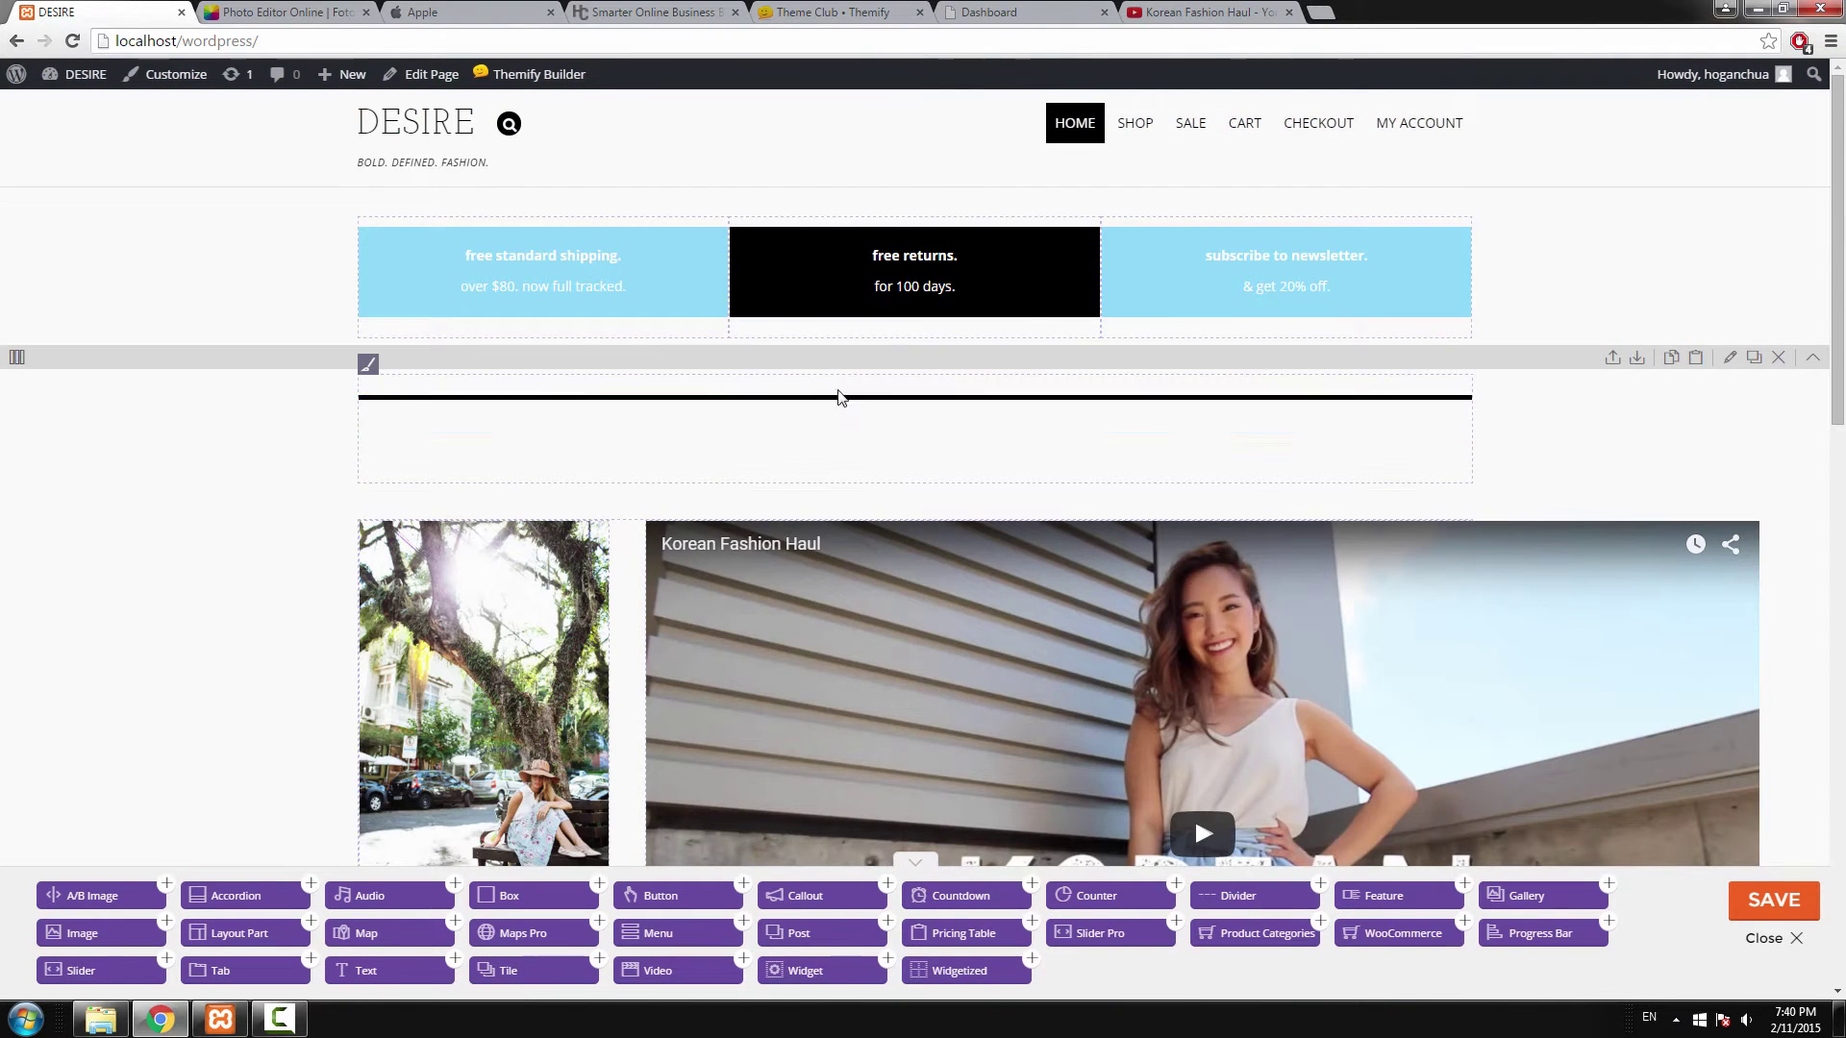
scroll(1014, 583, "down", 3)
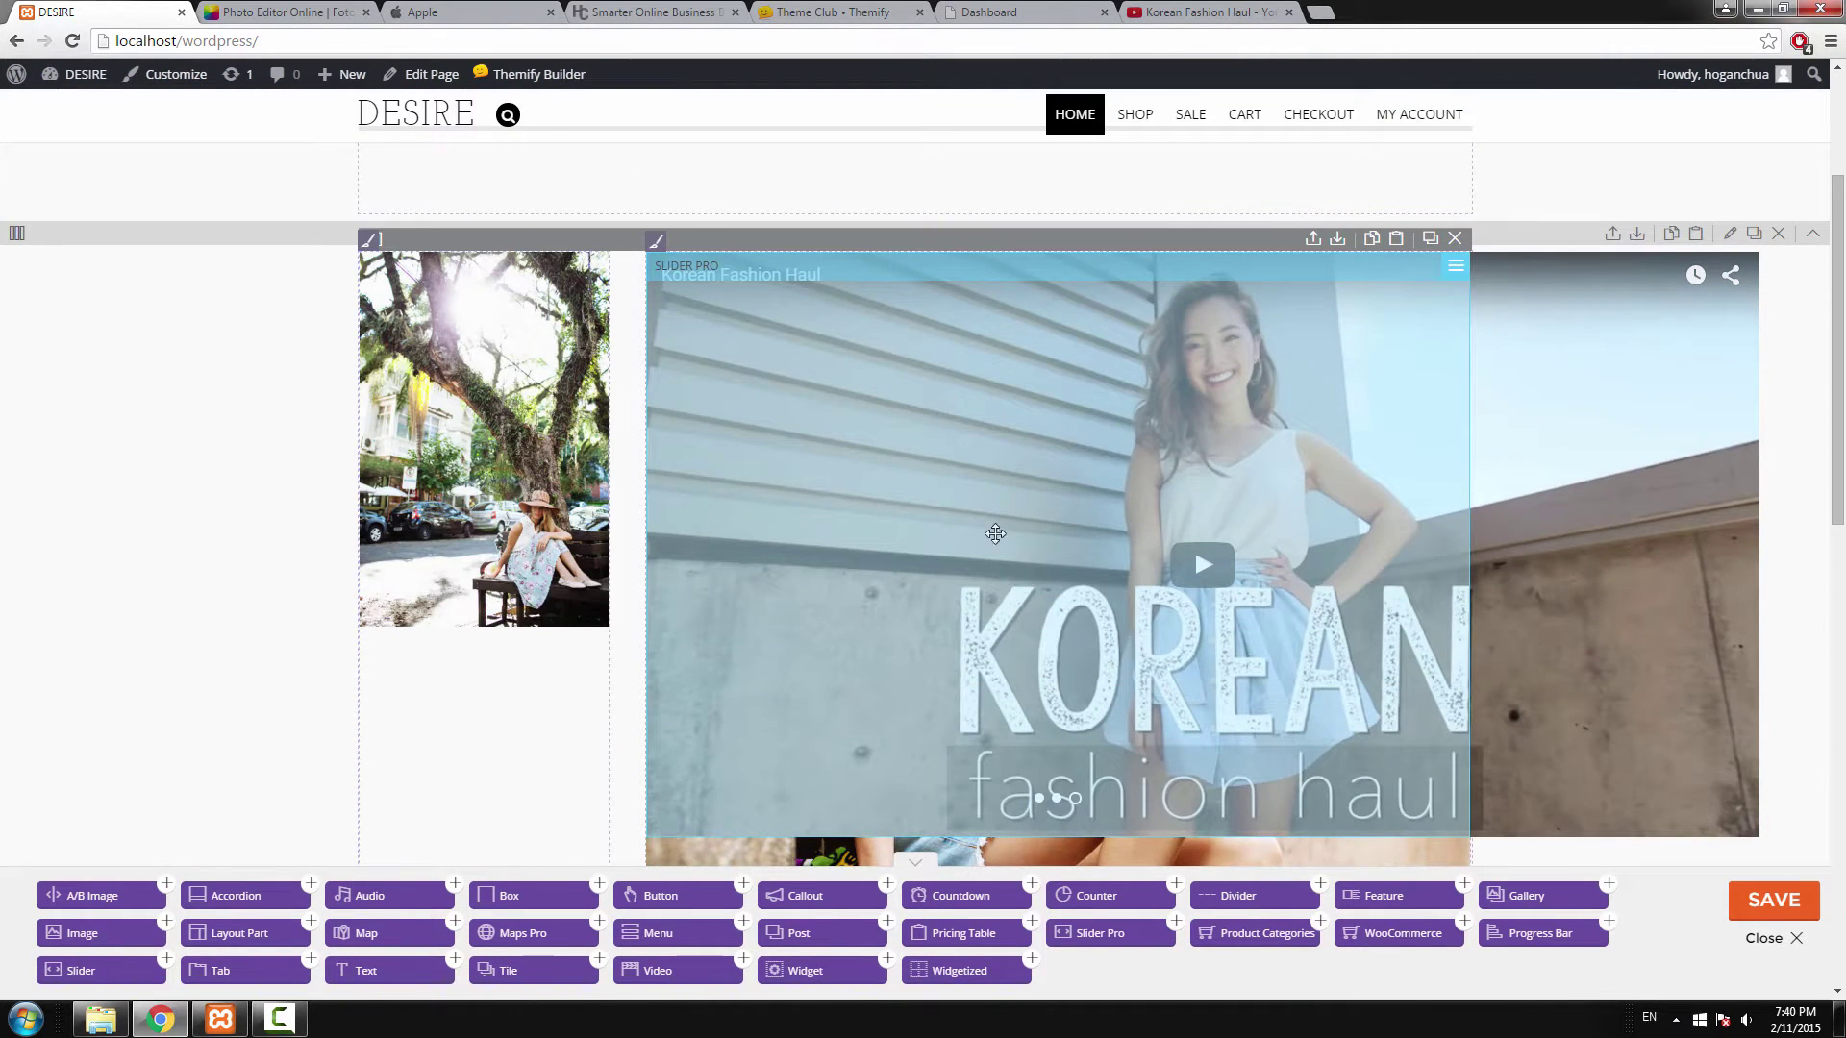
scroll(1003, 559, "up", 3)
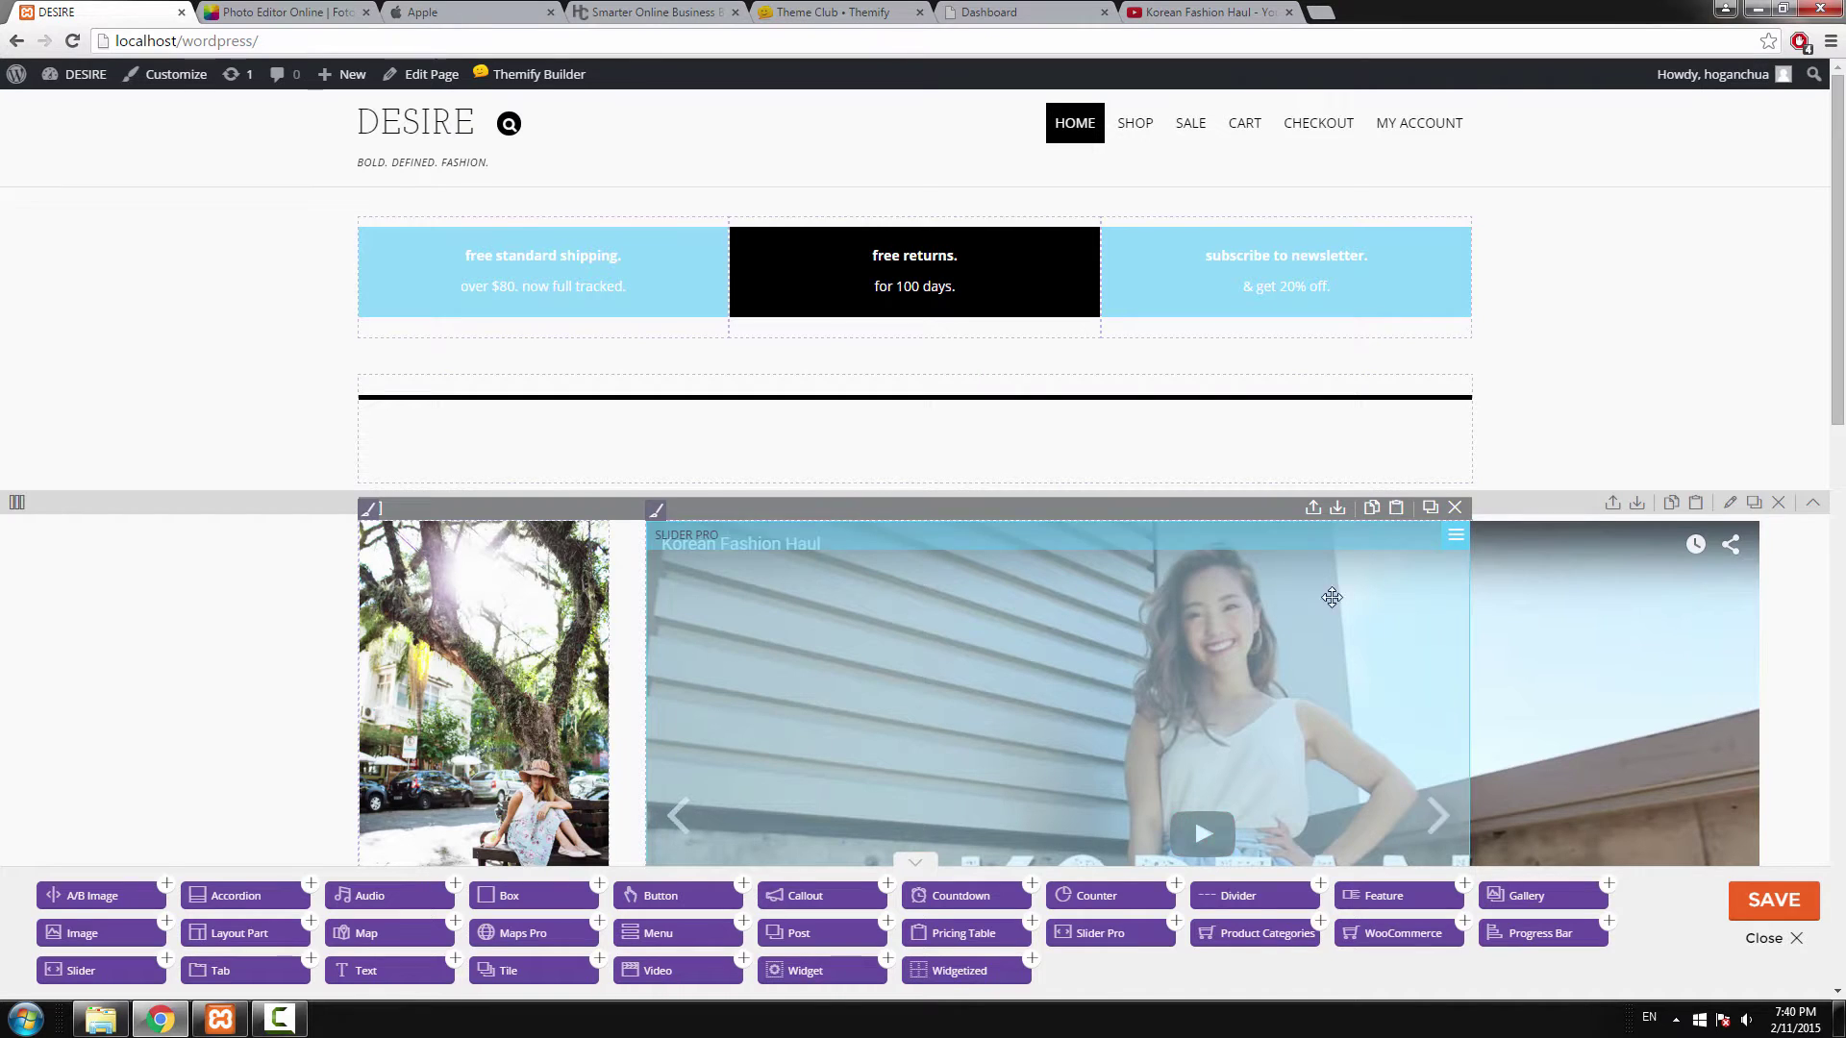
scroll(1193, 606, "down", 2)
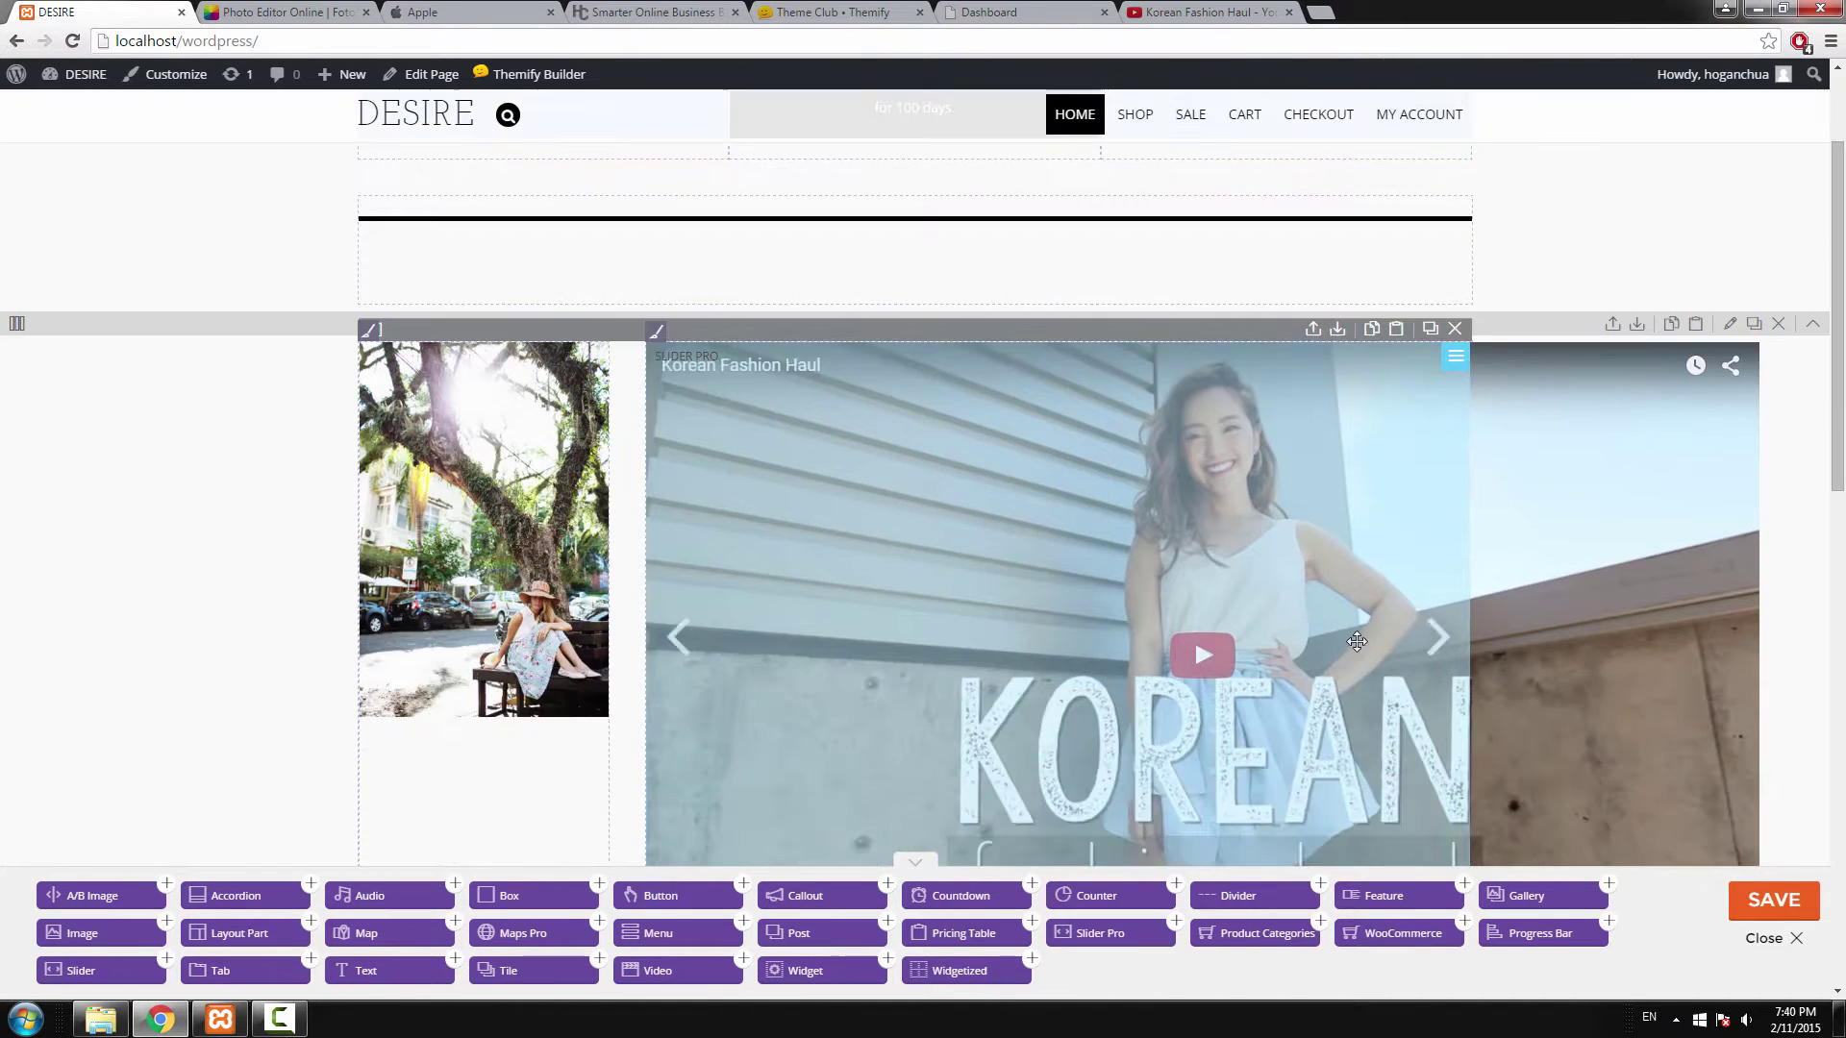
scroll(615, 383, "up", 2)
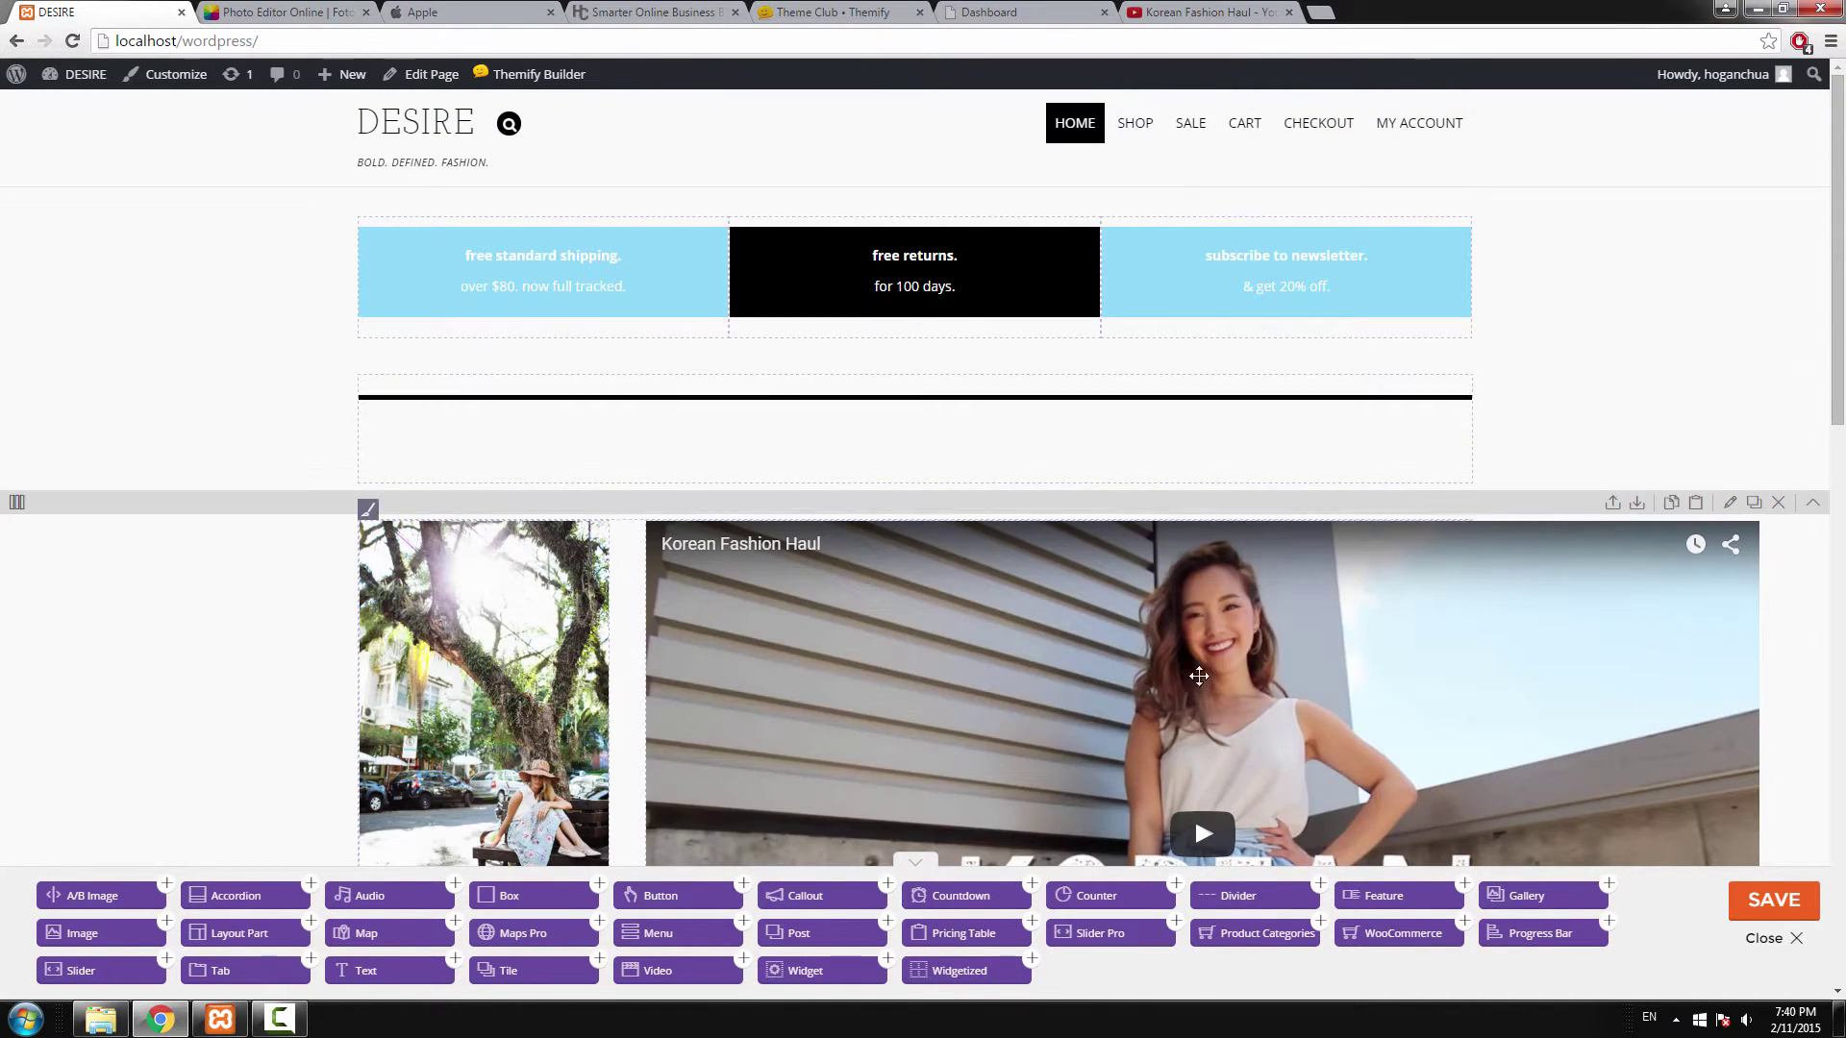
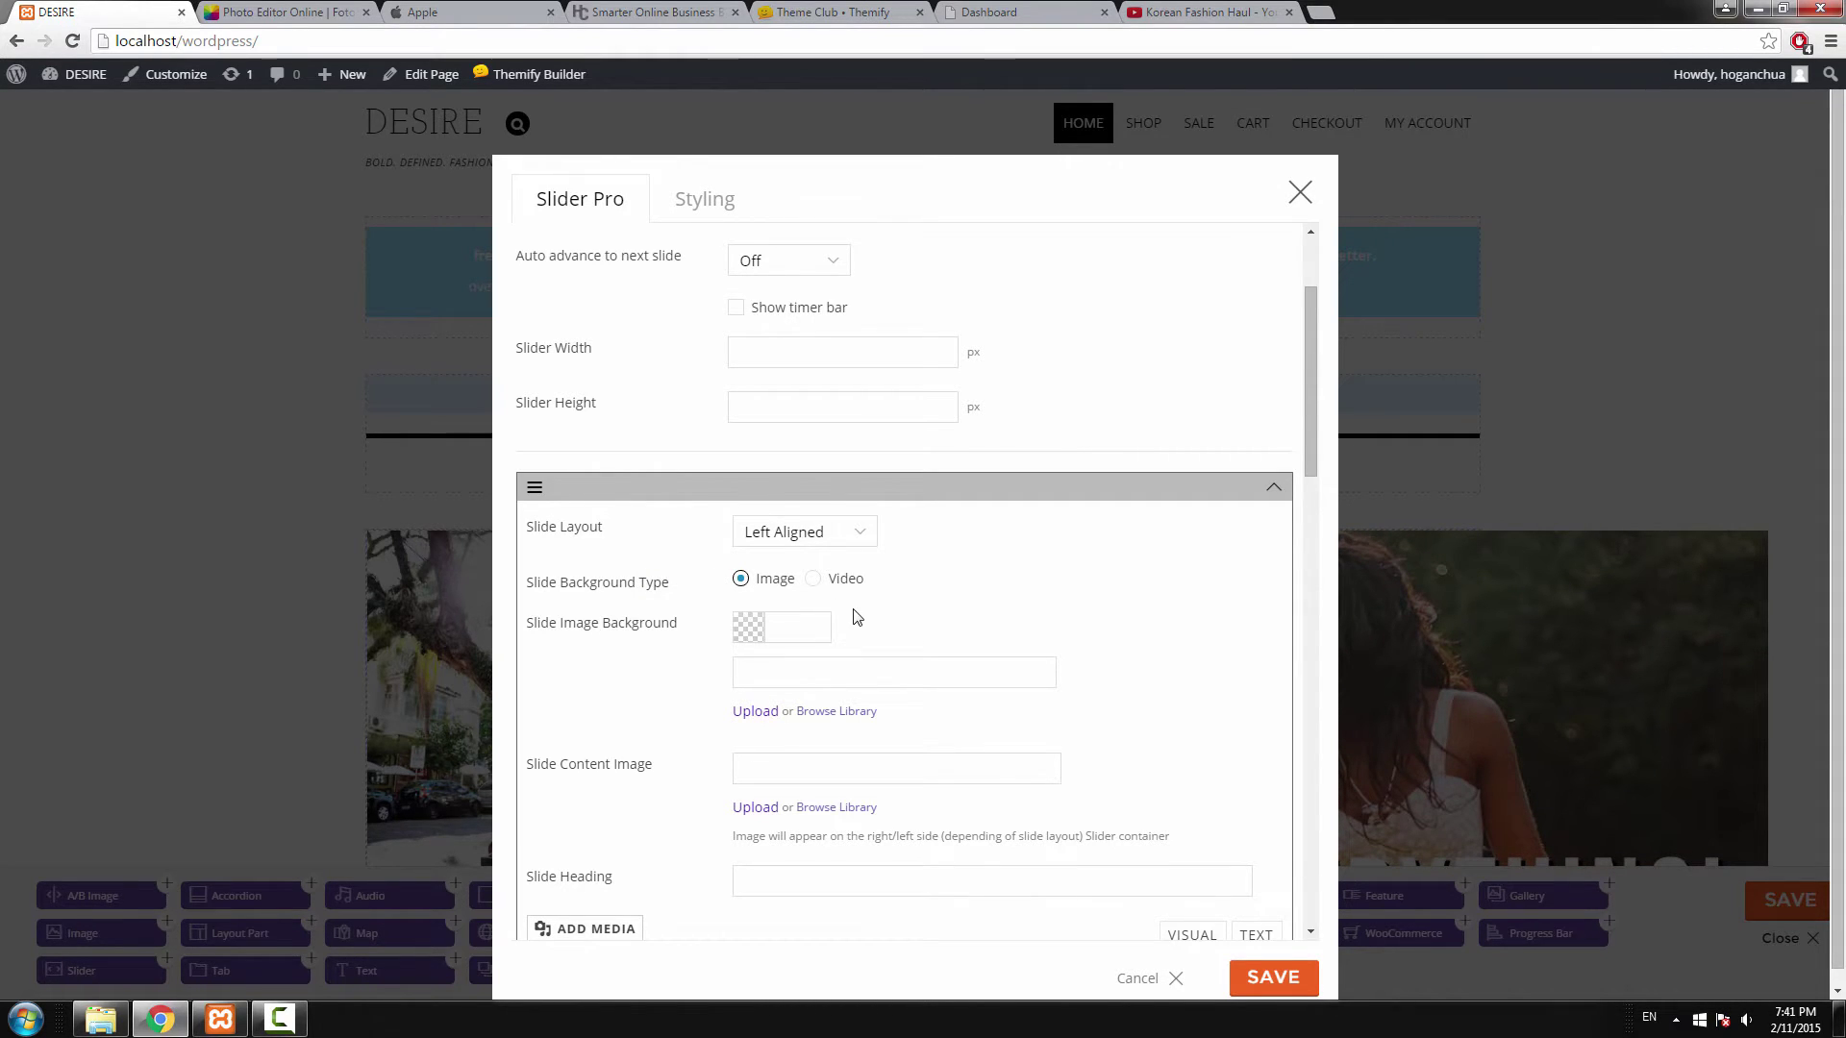
Set the first slide's background image to Beach.jpg from the media library and save the Slider Pro module.
left_click(816, 713)
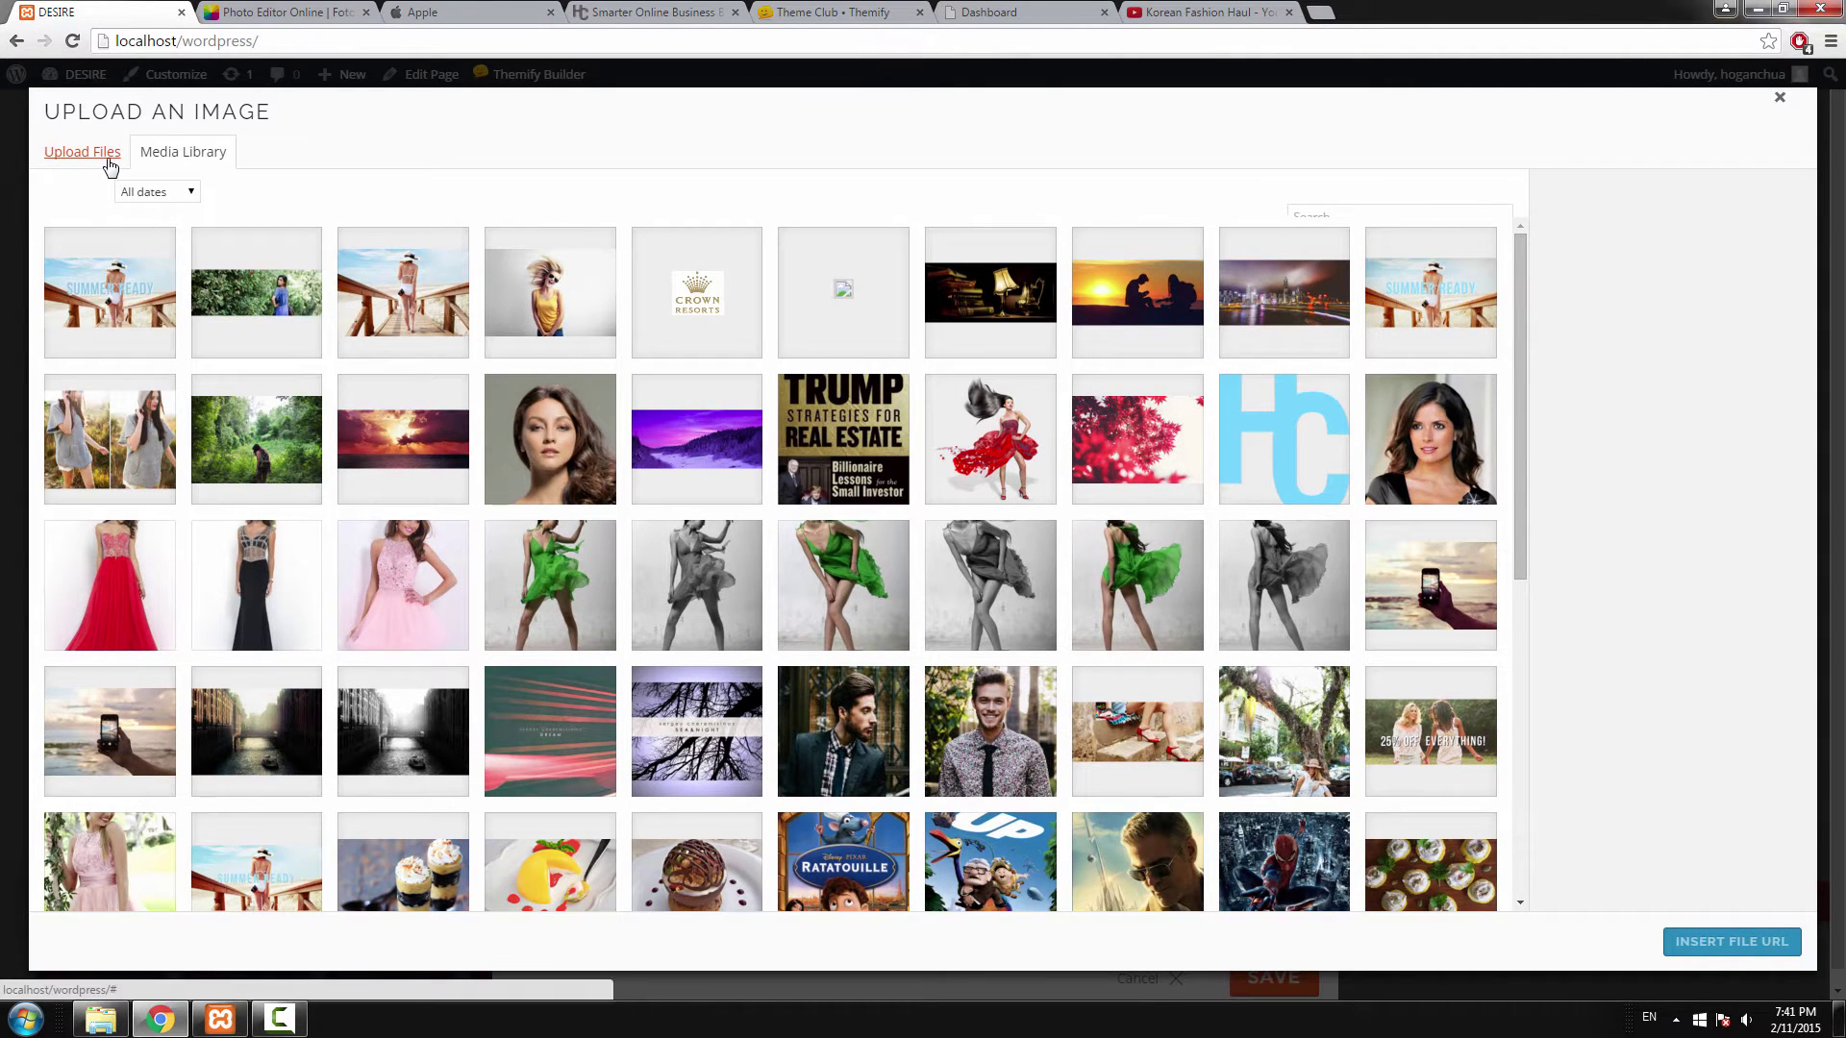
left_click(376, 278)
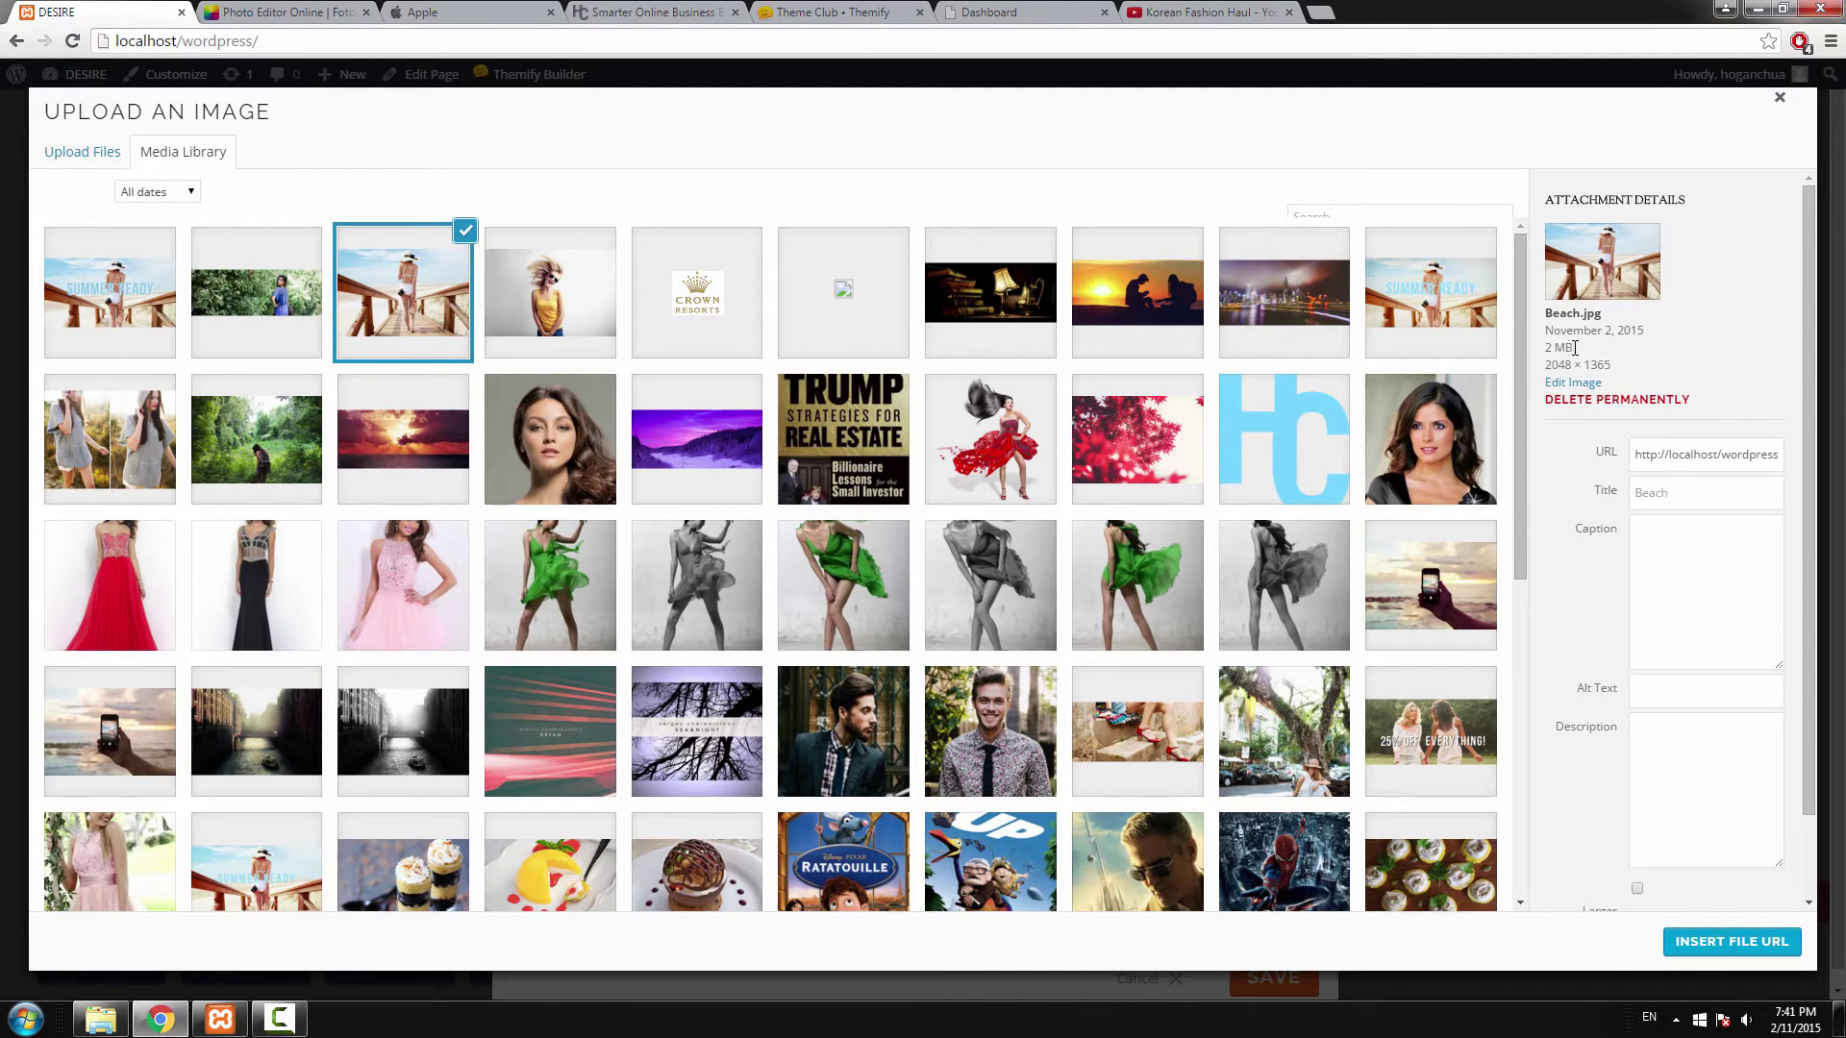
left_click_drag(1575, 348, 1546, 348)
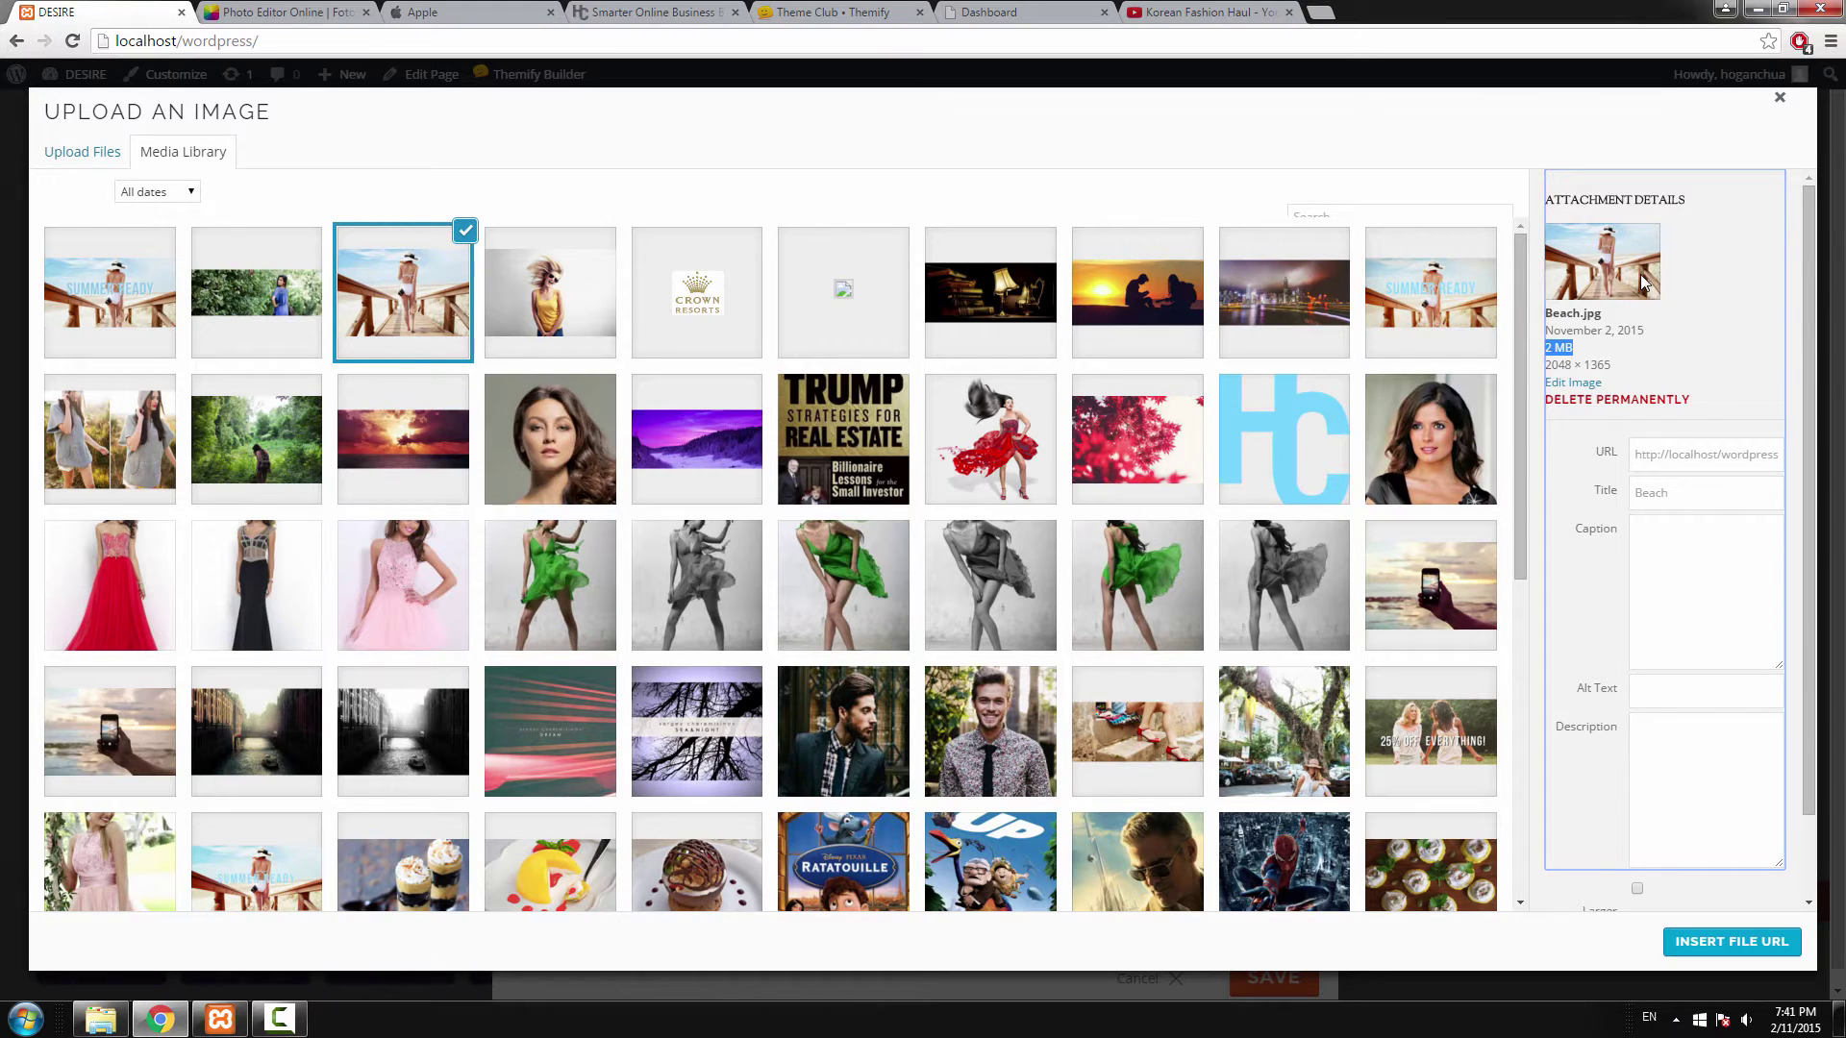
left_click(1721, 943)
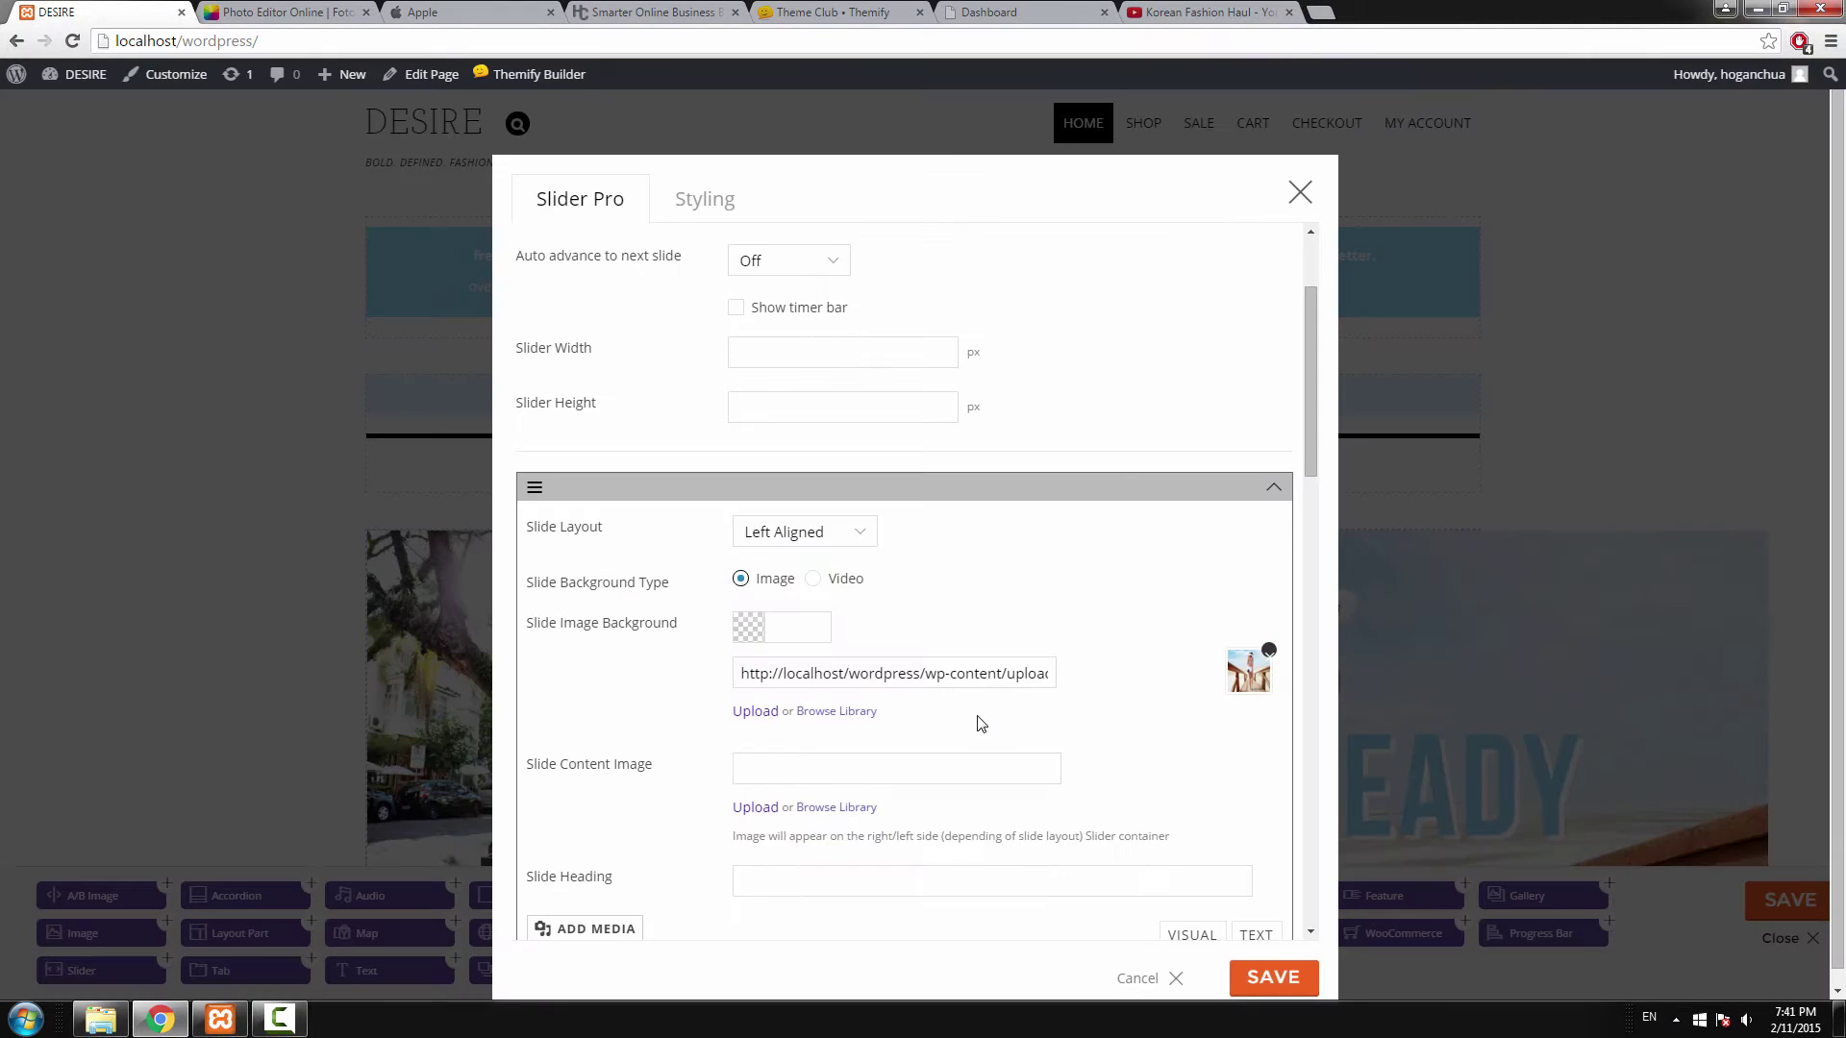
left_click(1260, 978)
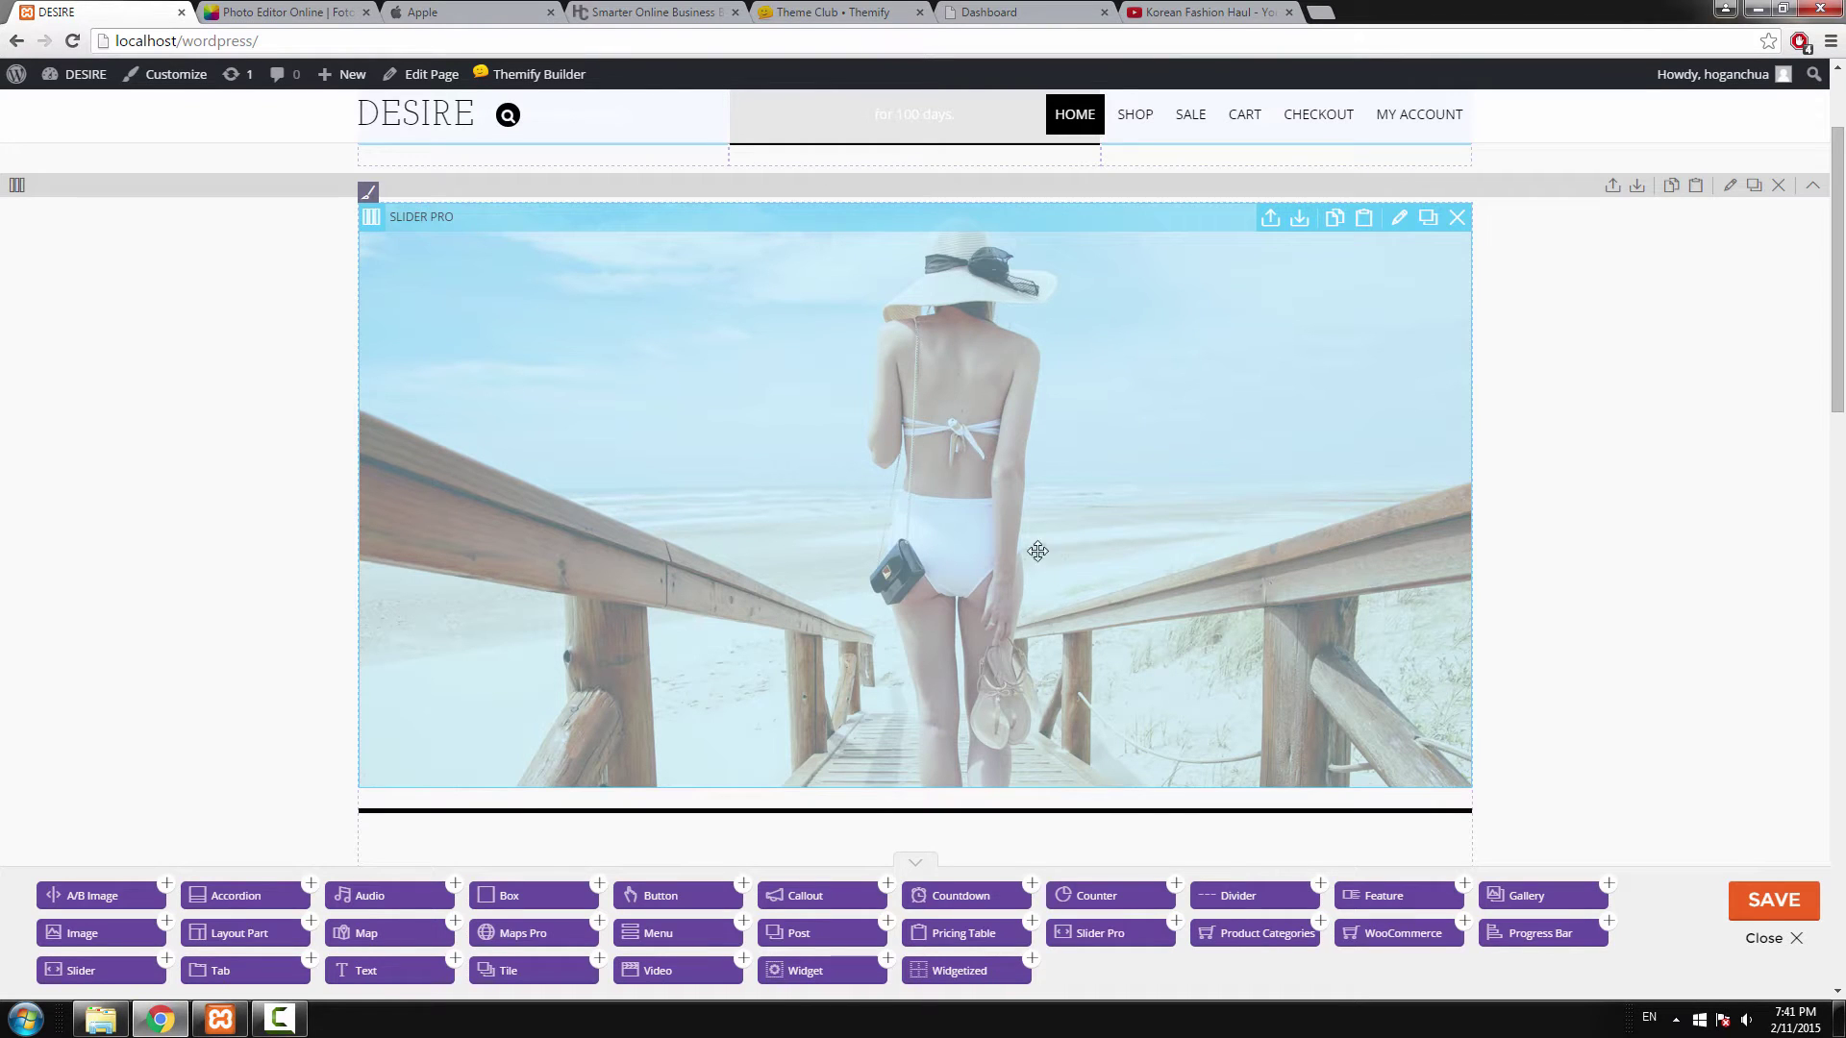
View the TechSmith web page for the Jing screen-capture tool.
left_click(10, 781)
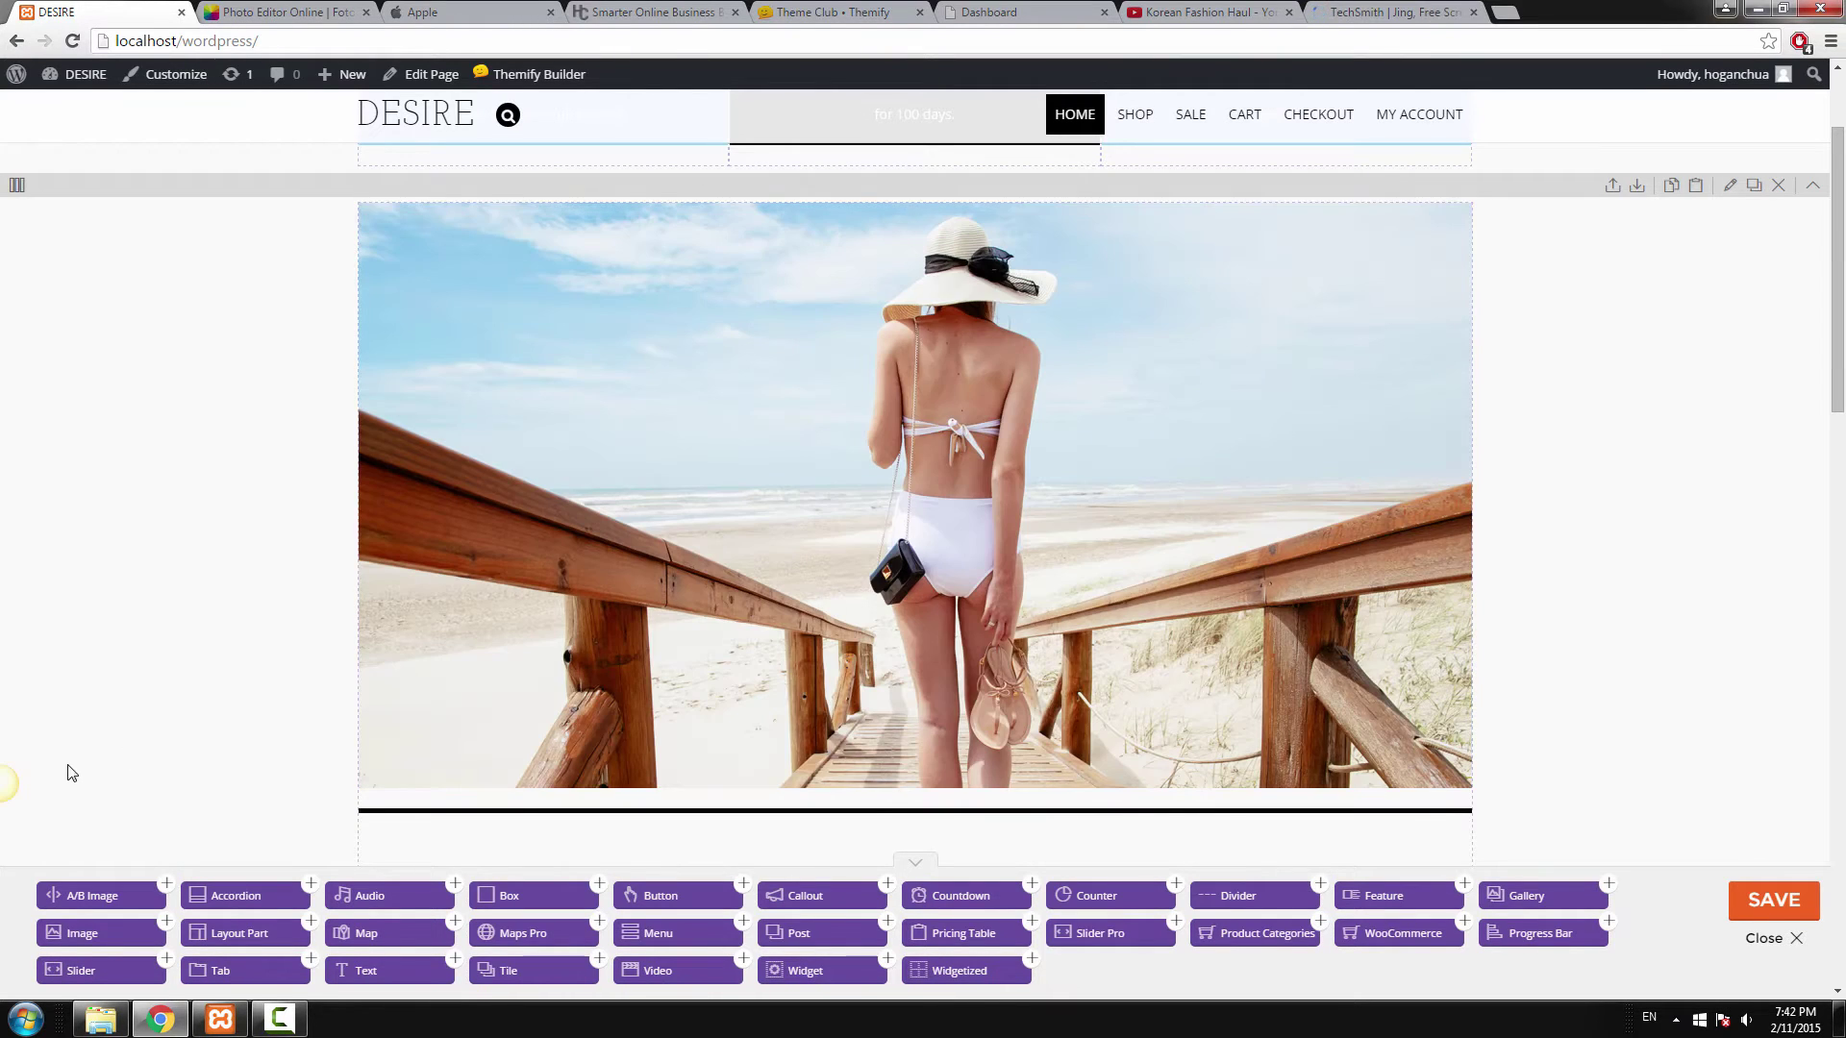
mouse_move(6, 783)
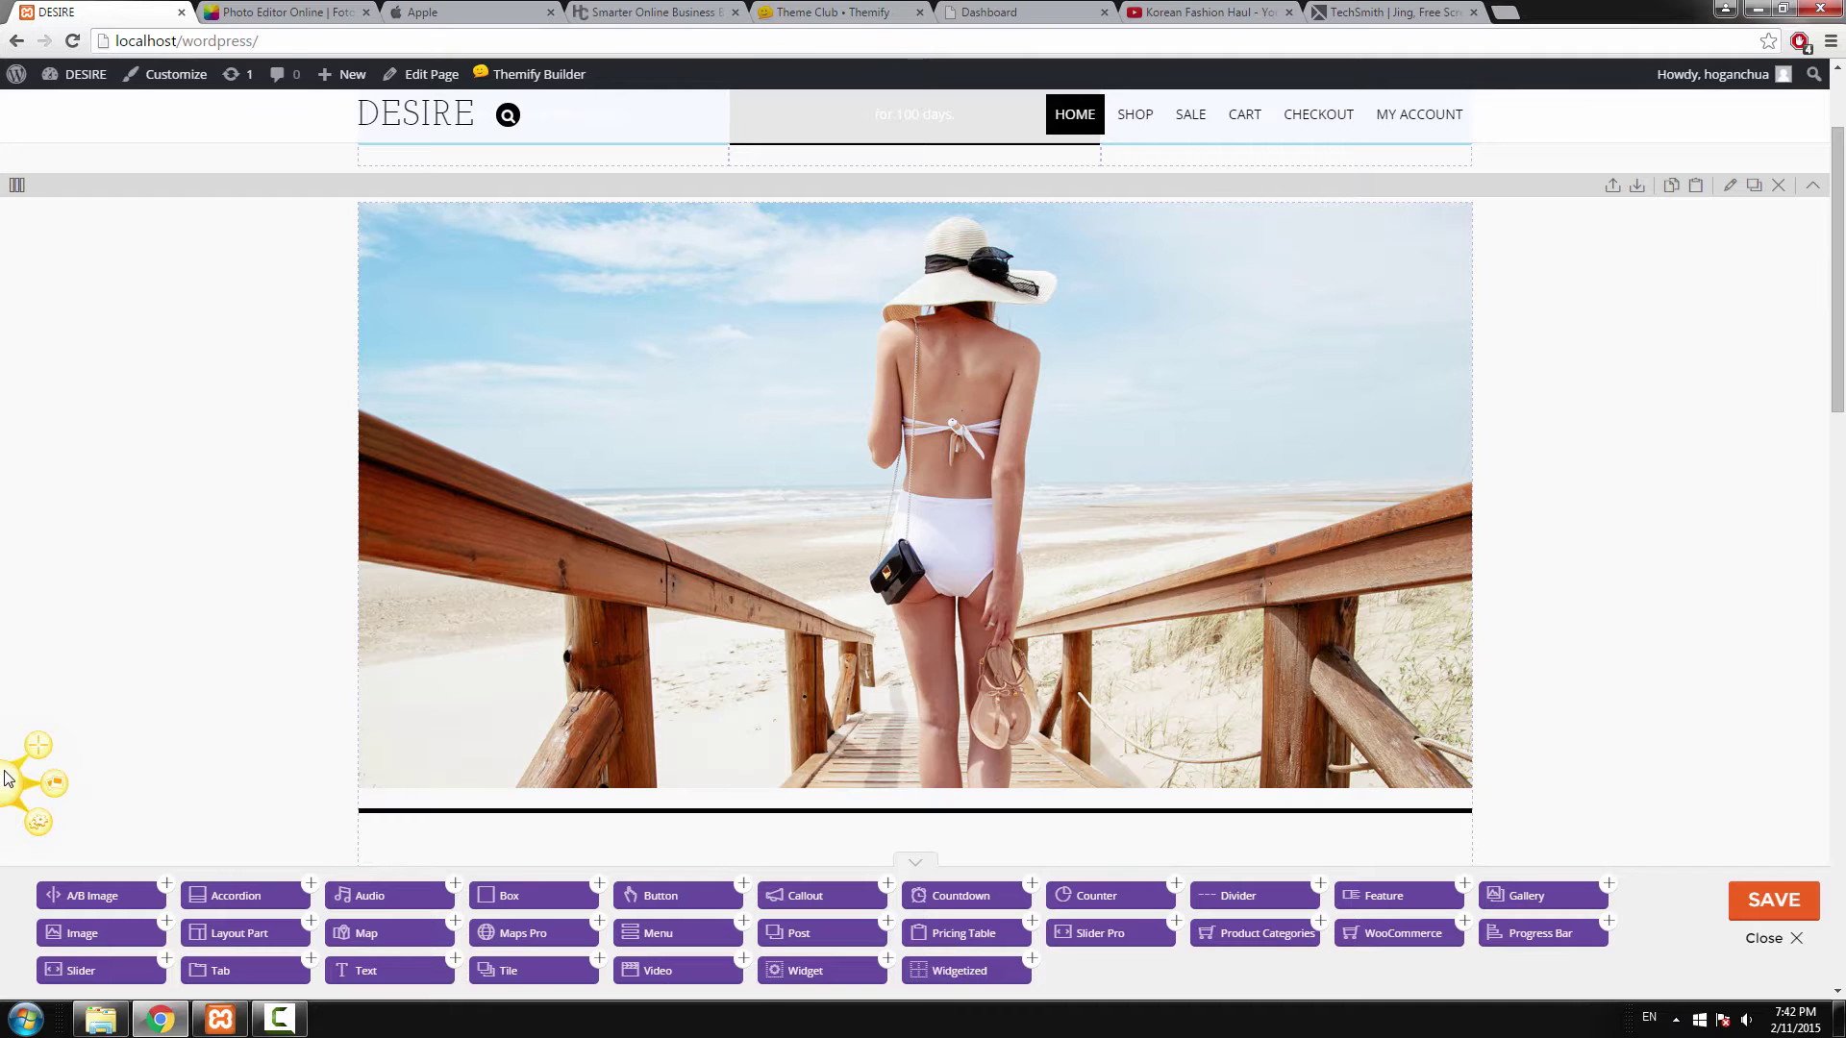
left_click(1394, 12)
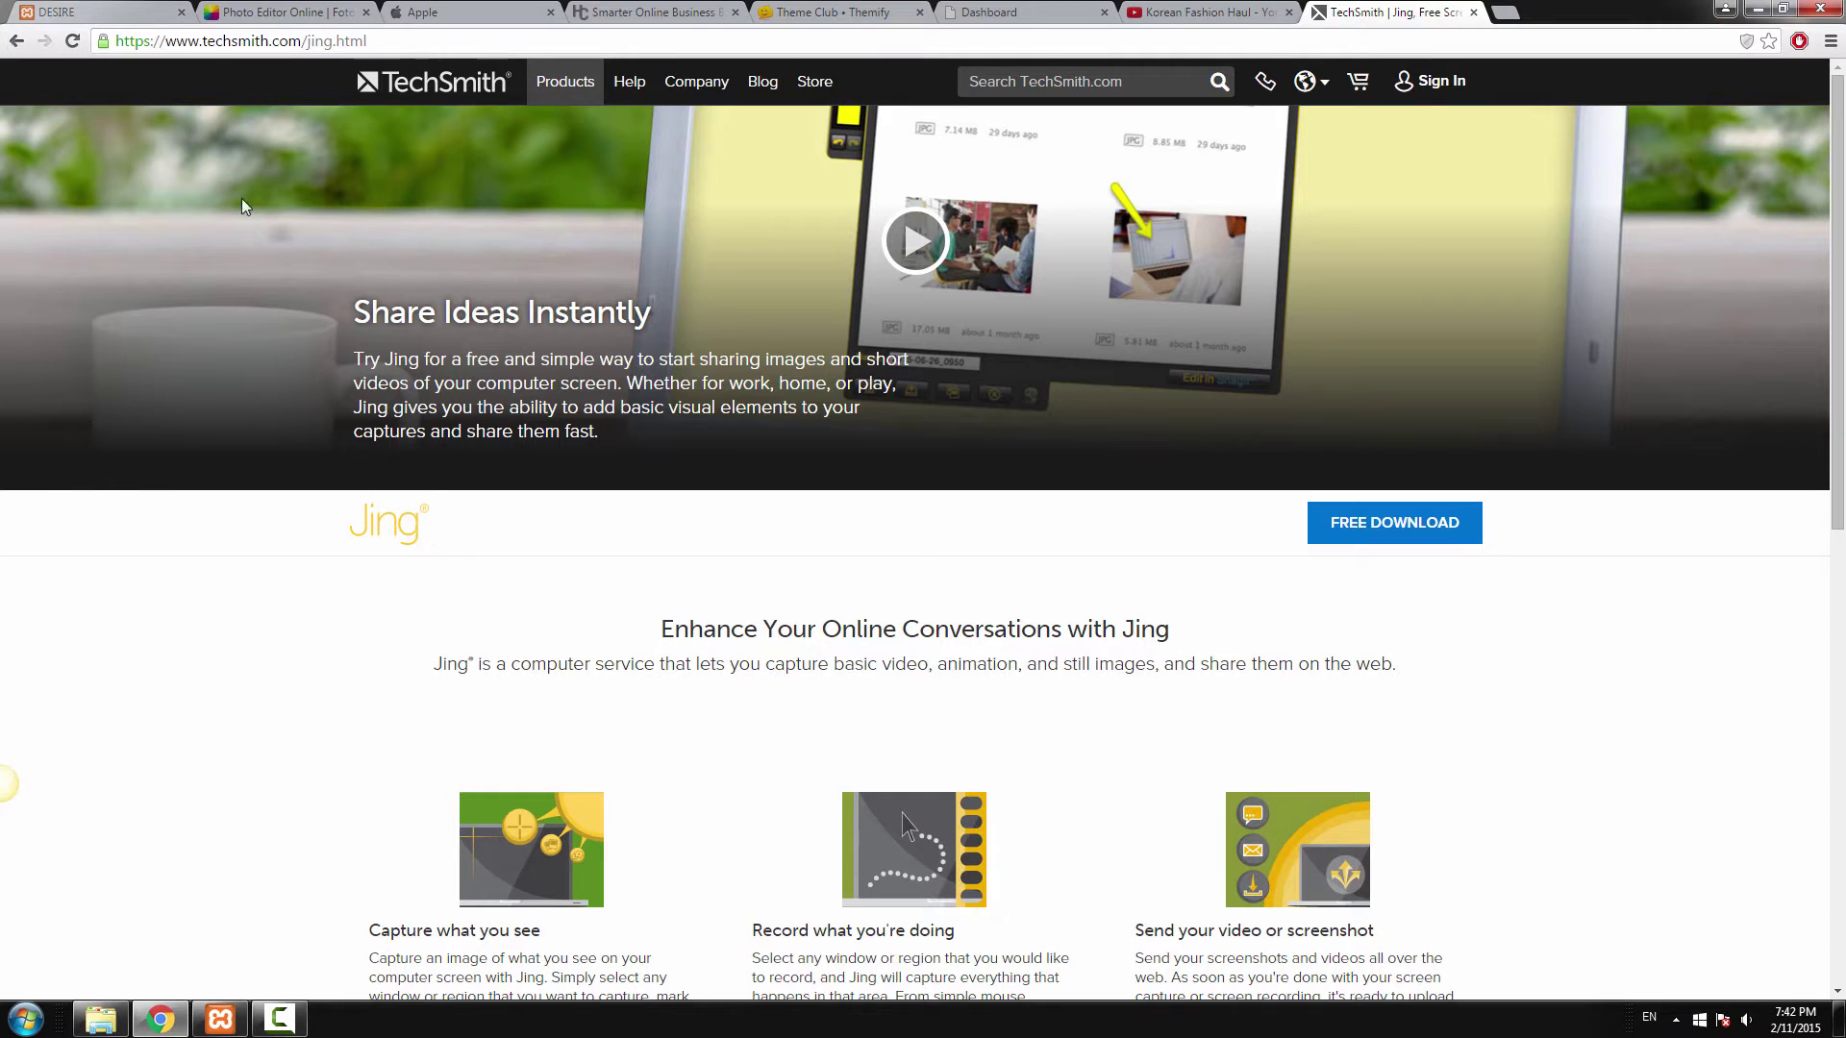
Measure the slider image's pixel size on the DESIRE home page with a Jing capture selection, and discard the capture.
left_click(114, 10)
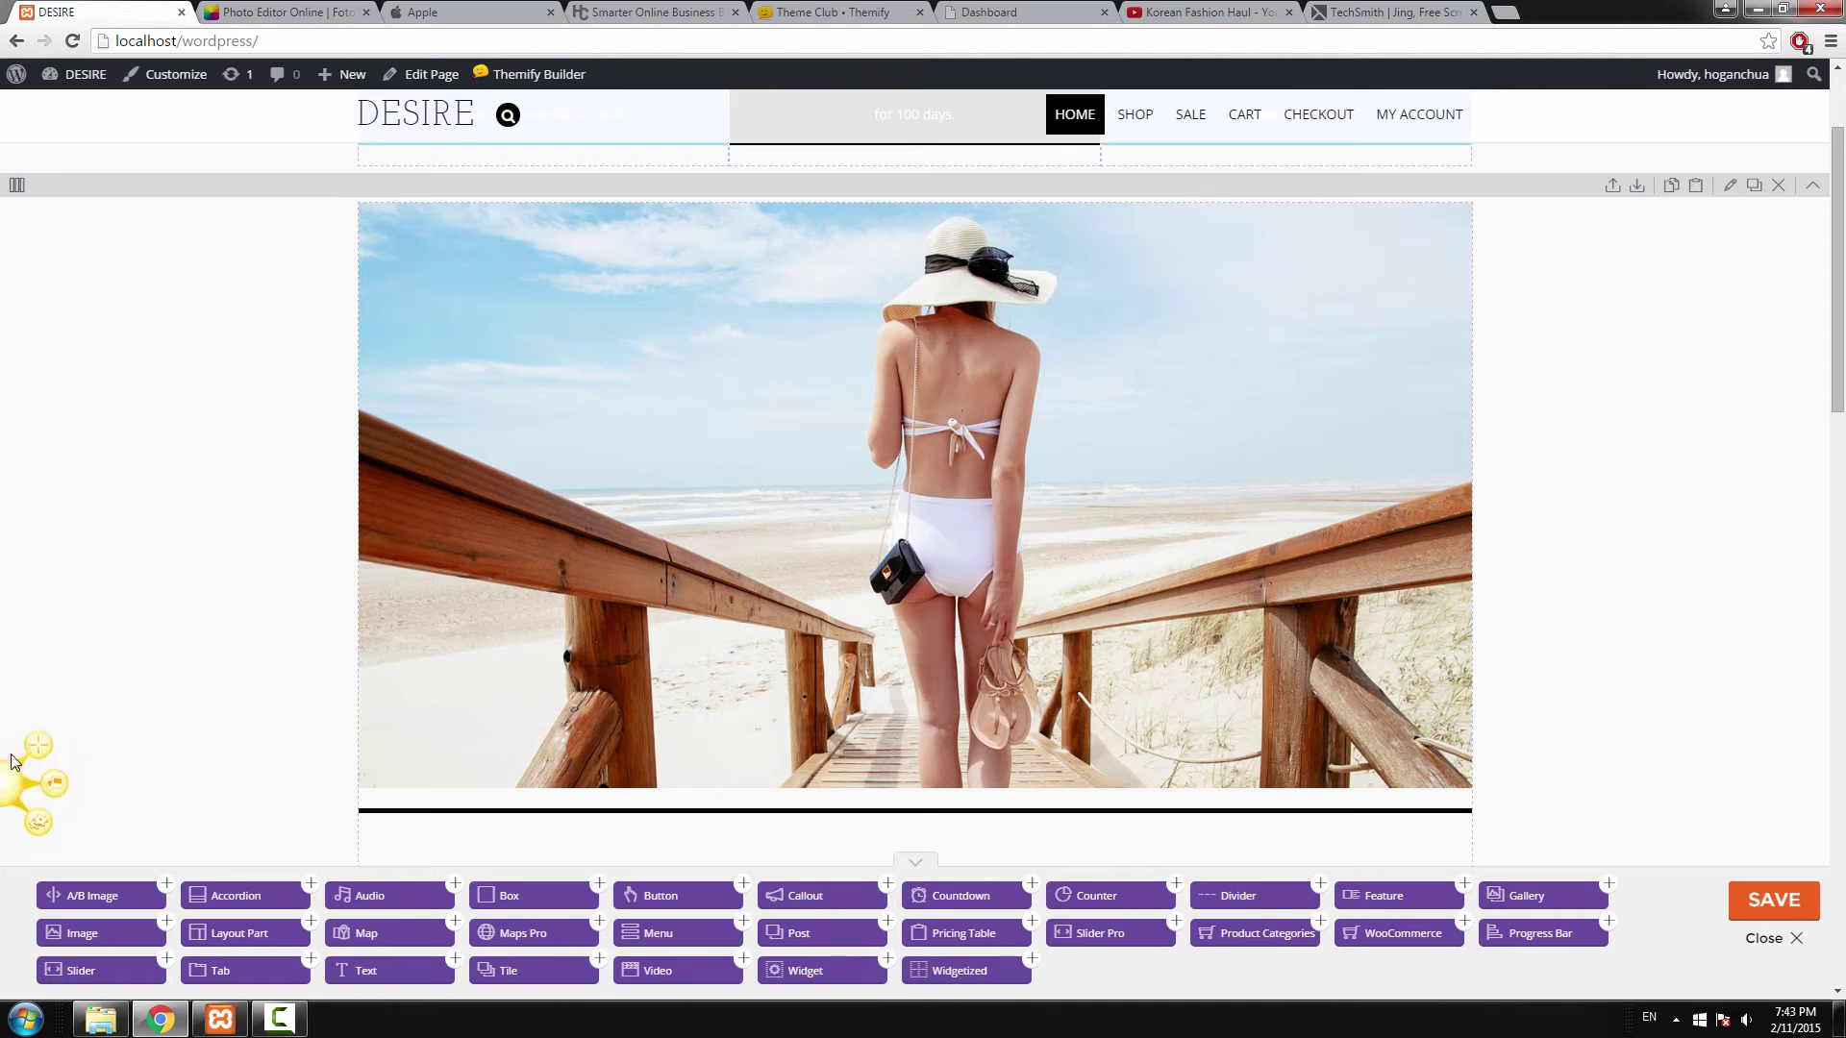
left_click(36, 747)
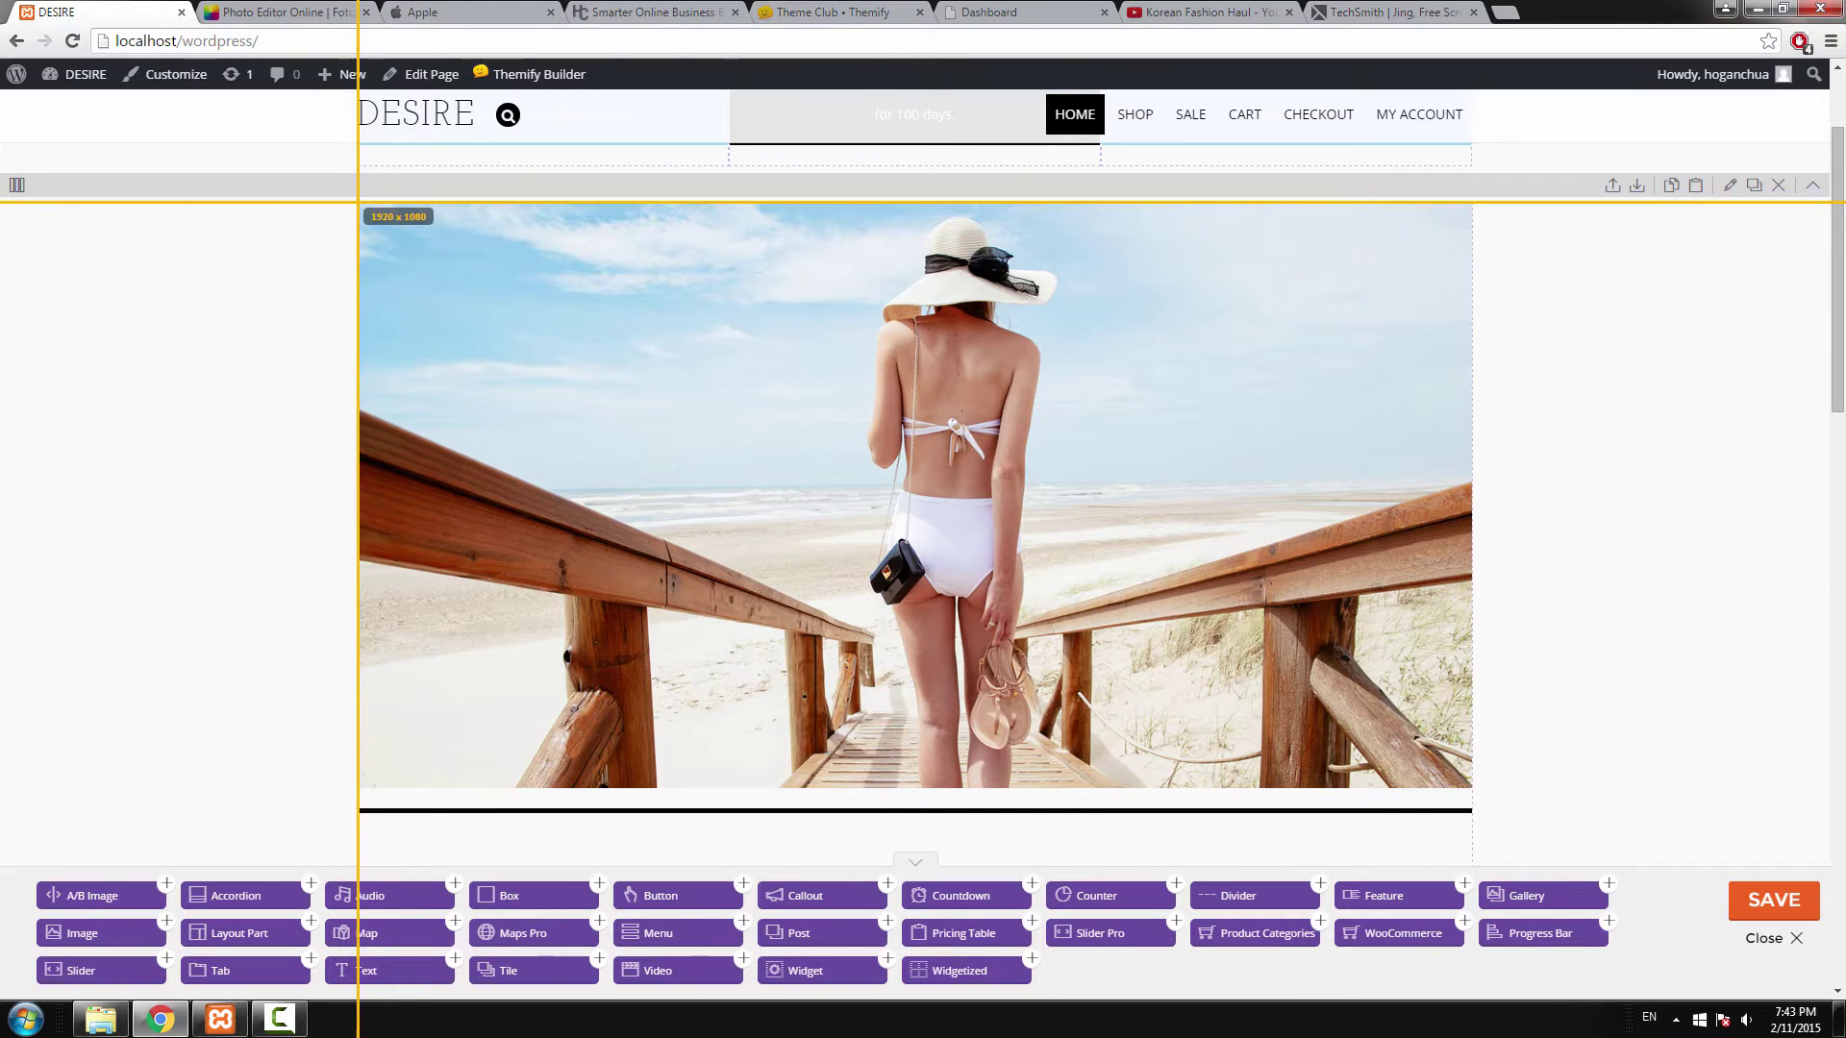
left_click_drag(358, 202, 1472, 791)
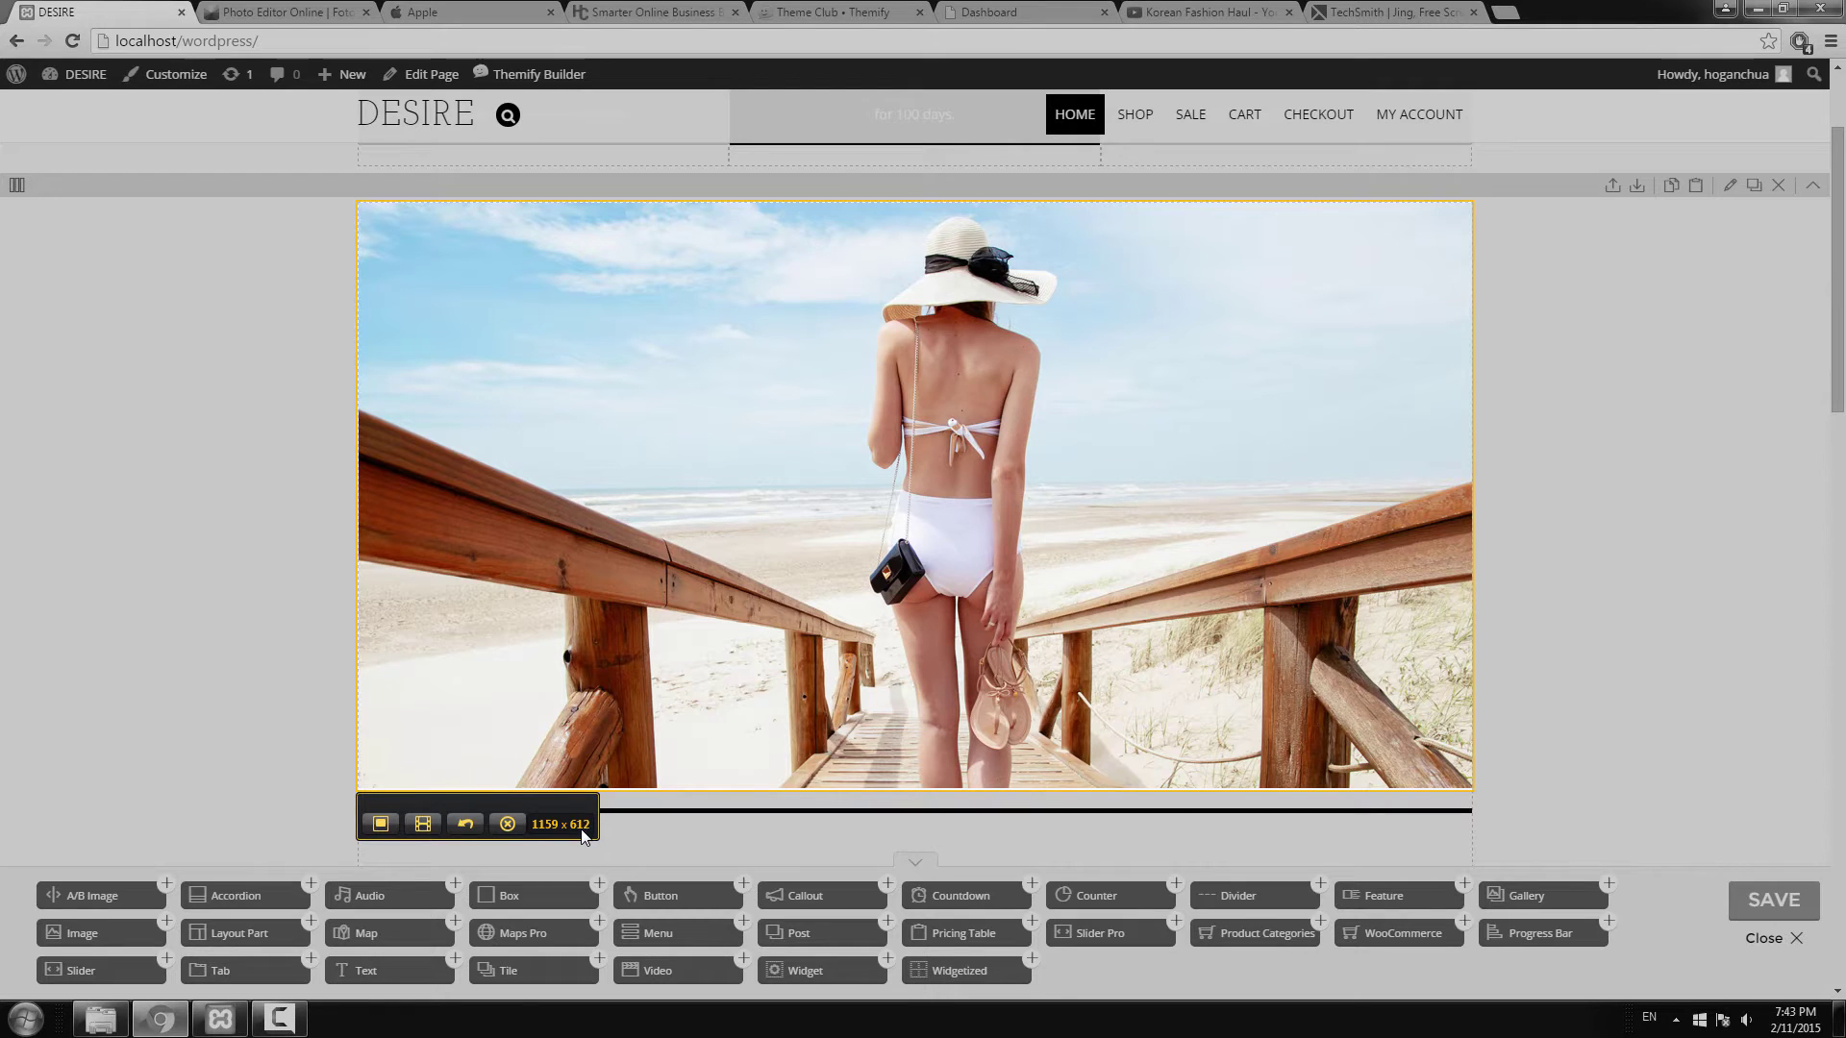
left_click(508, 824)
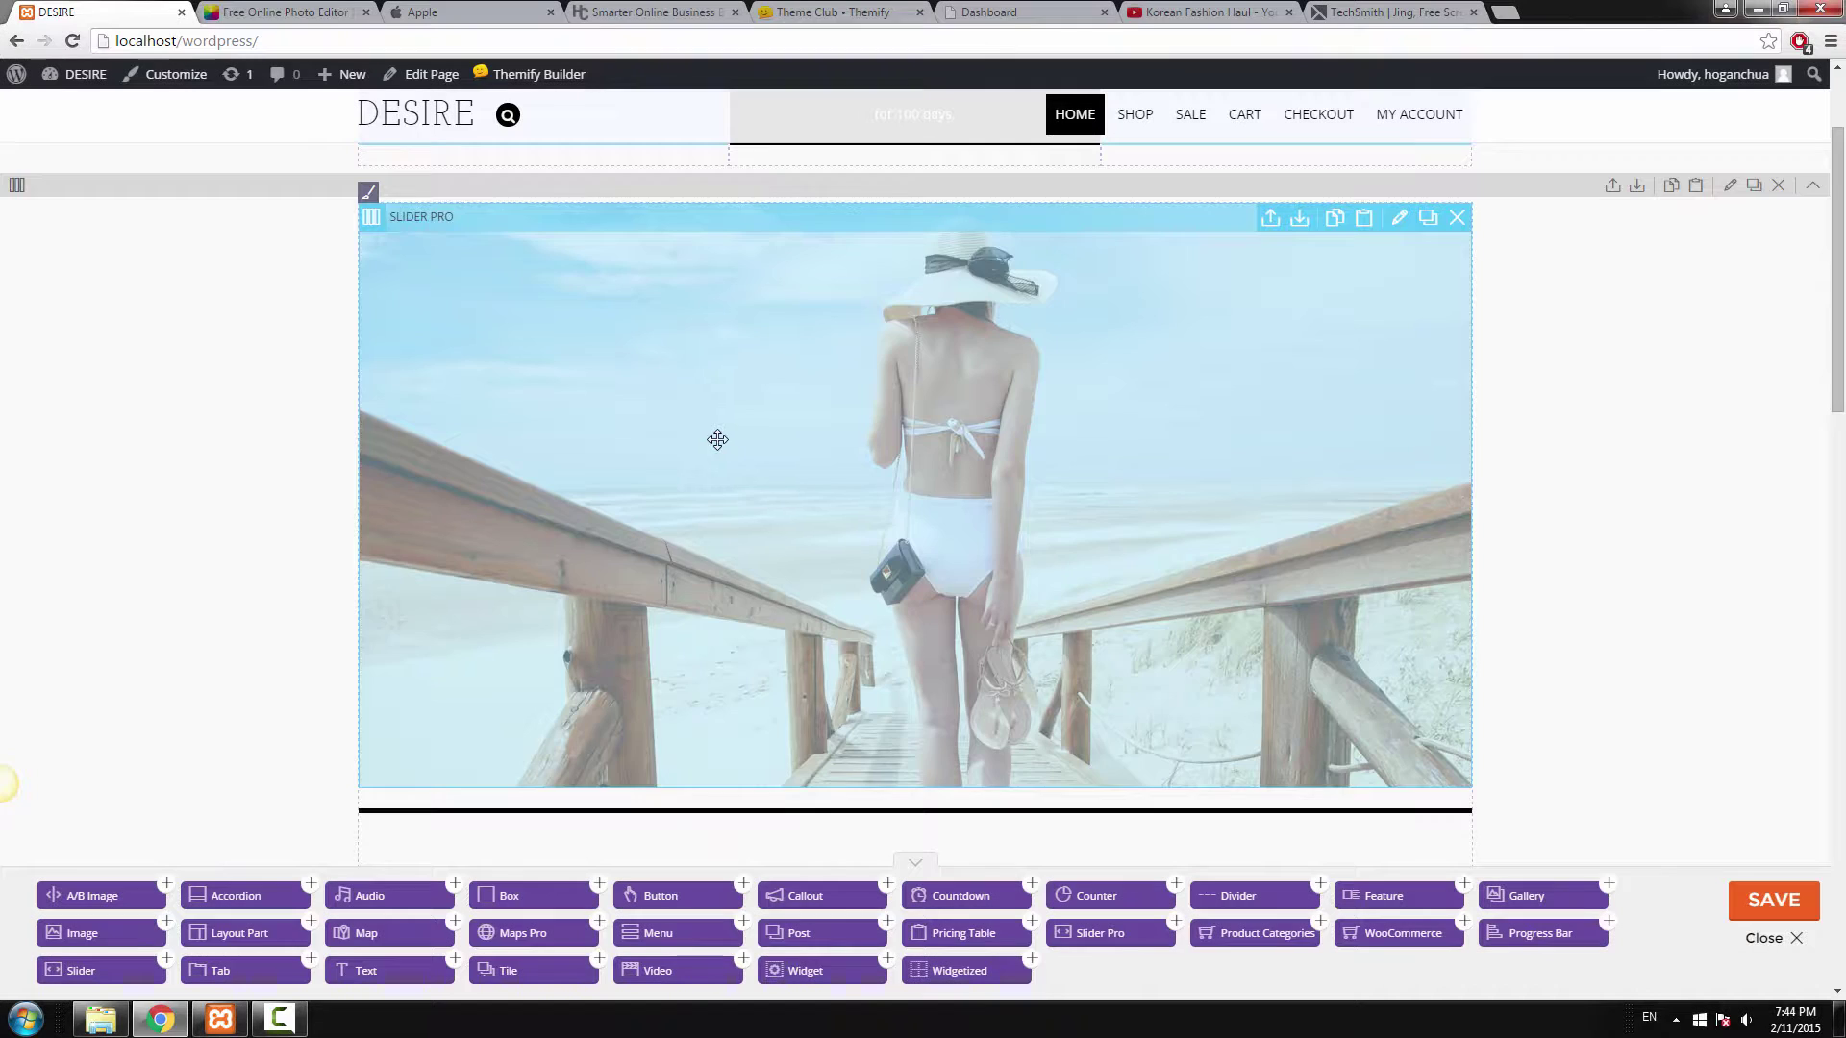
Open the Beach photo from the computer in Fotor's online photo editor.
left_click(284, 11)
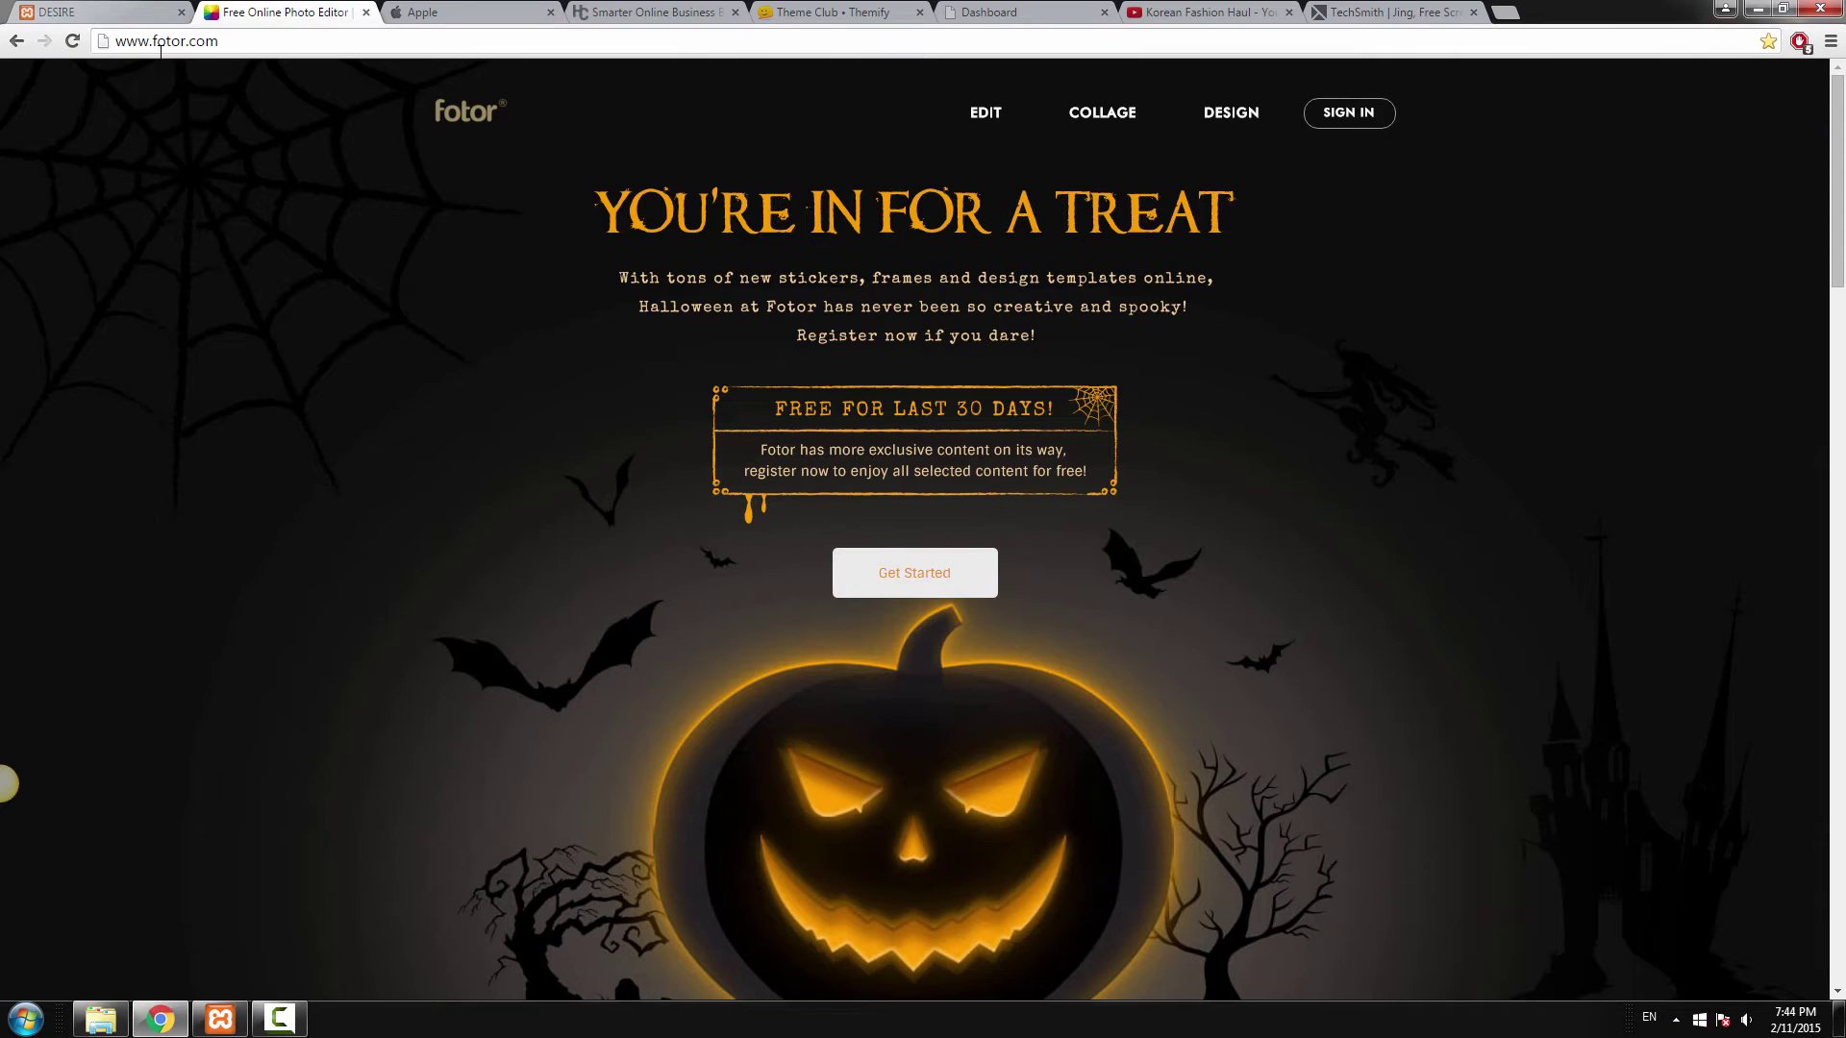
left_click(984, 115)
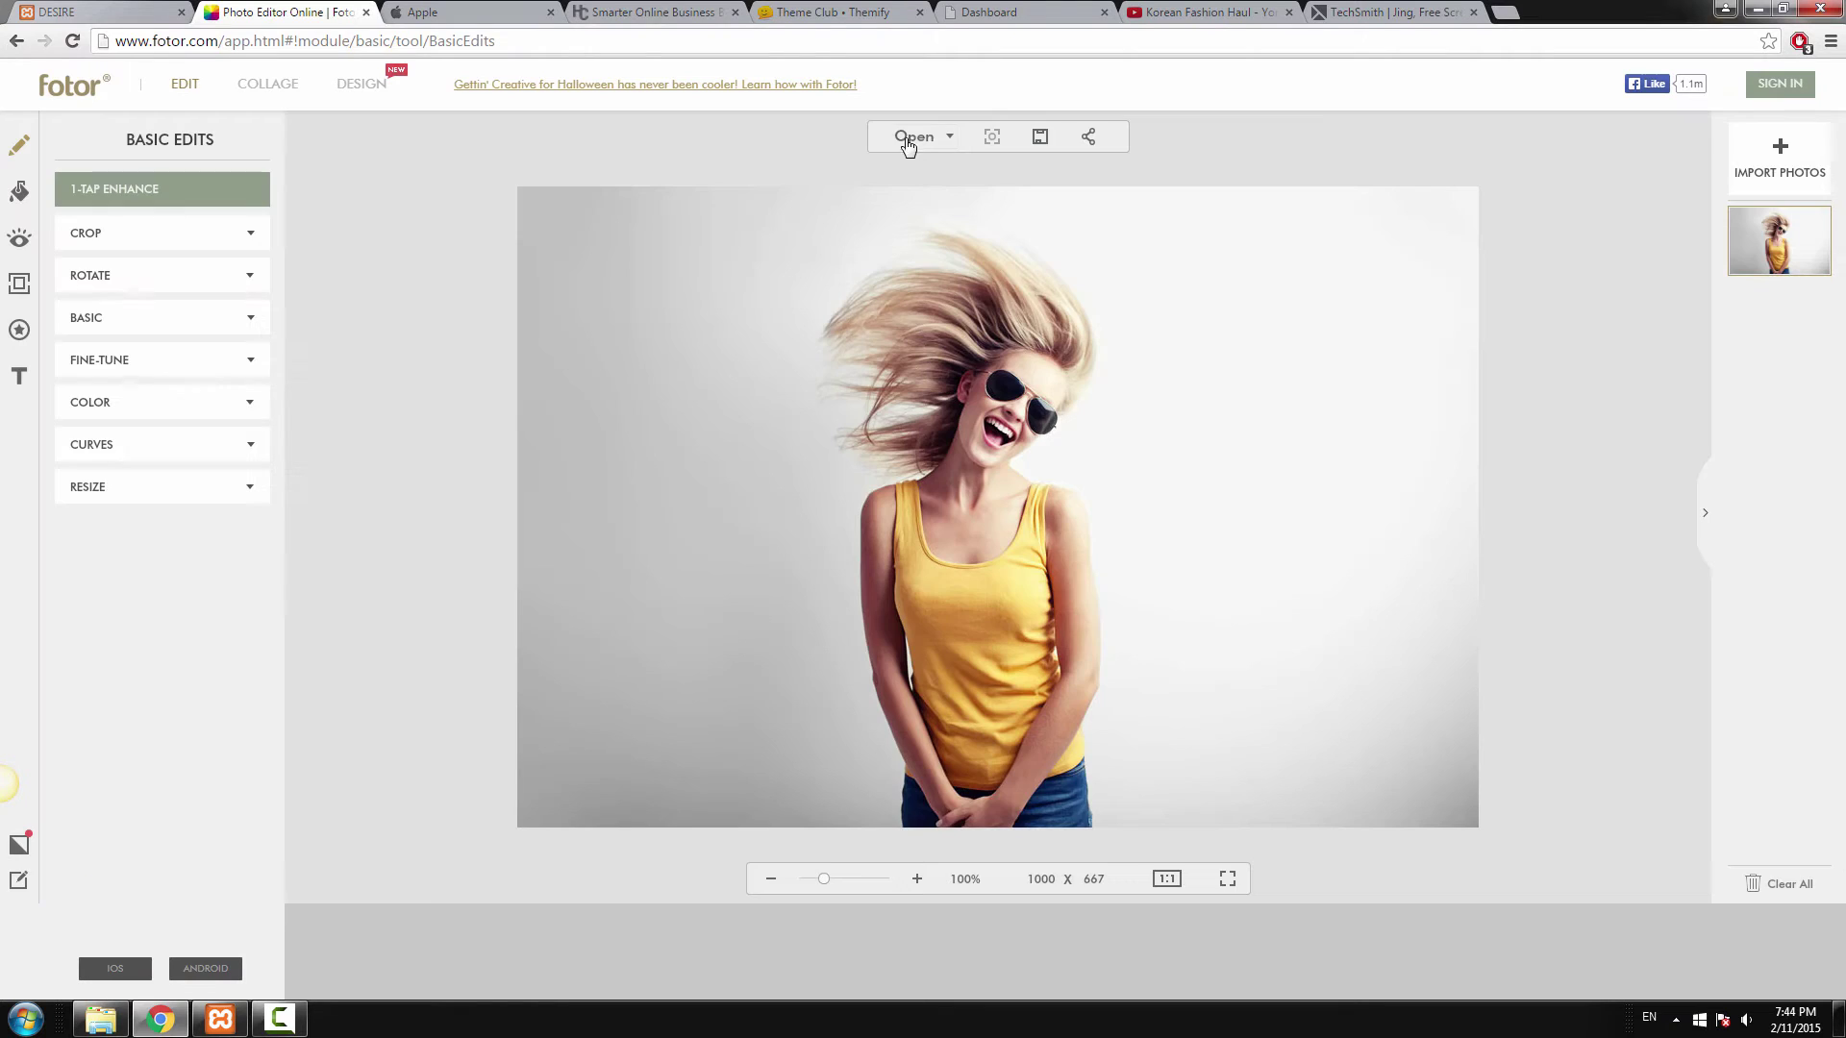
left_click(909, 139)
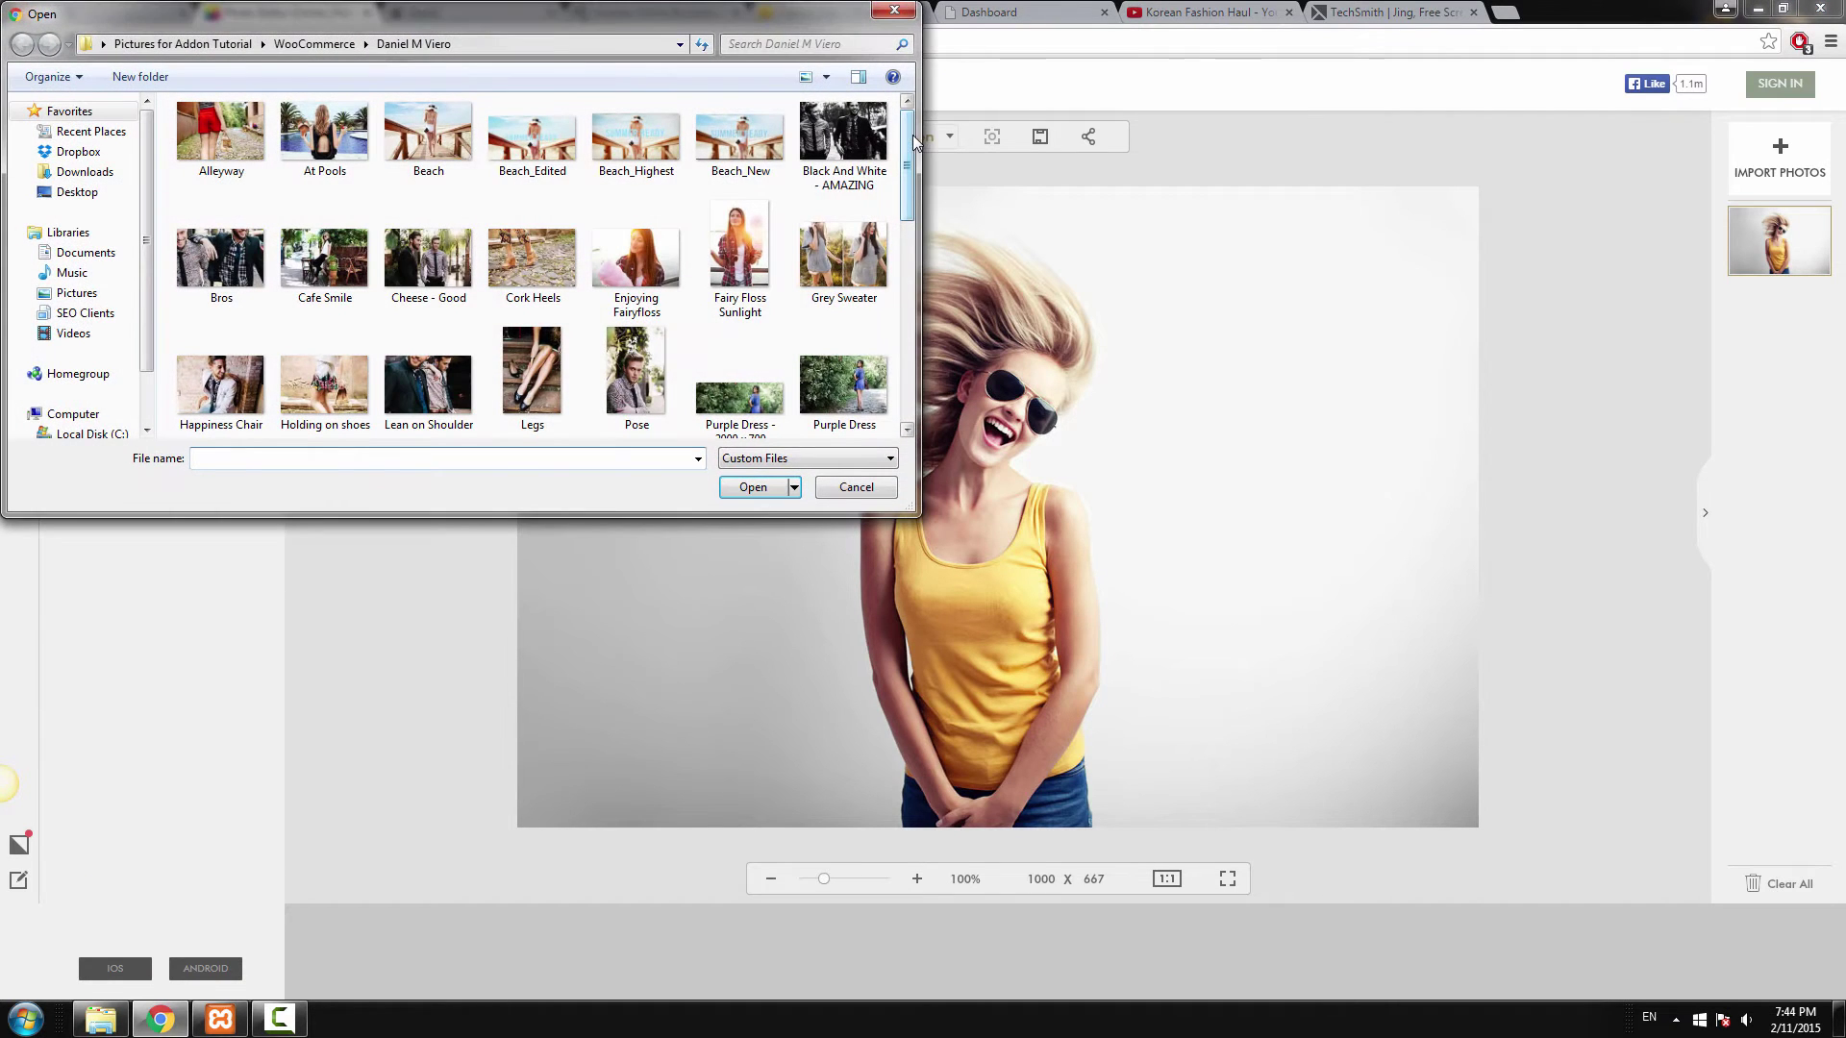
left_click(445, 172)
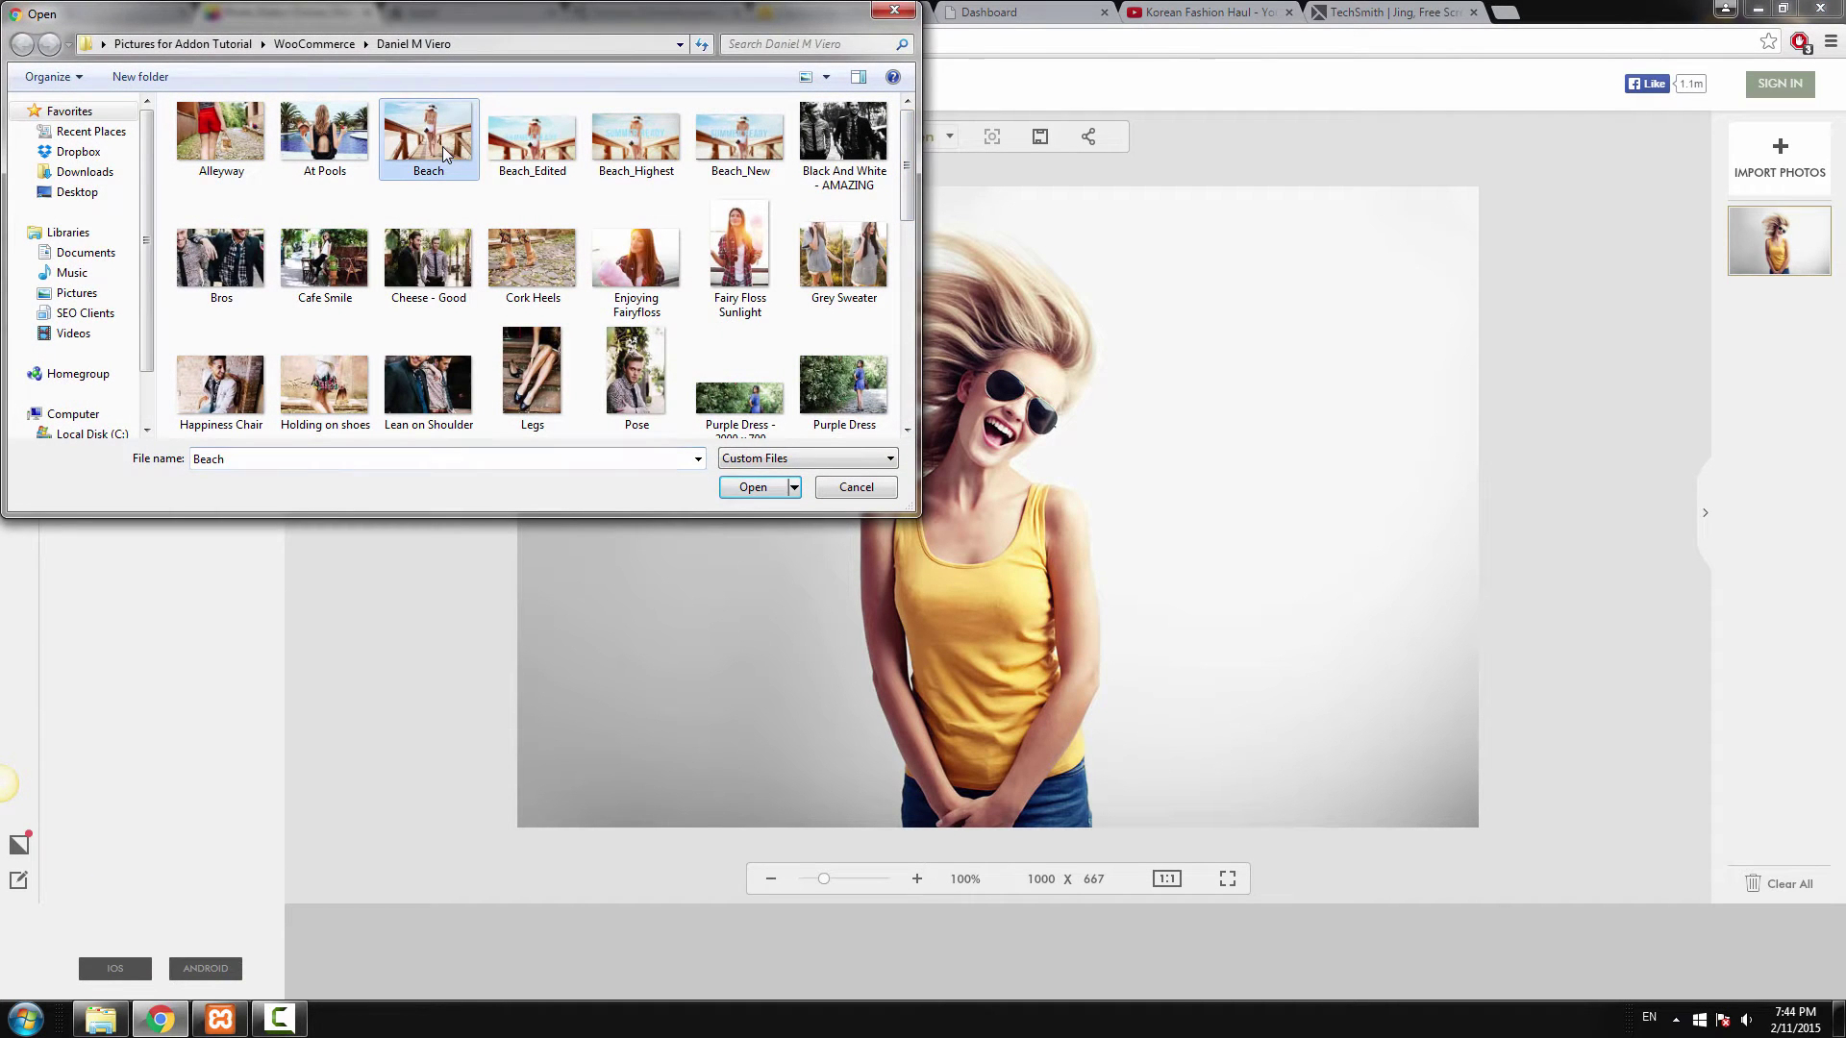
left_click(753, 487)
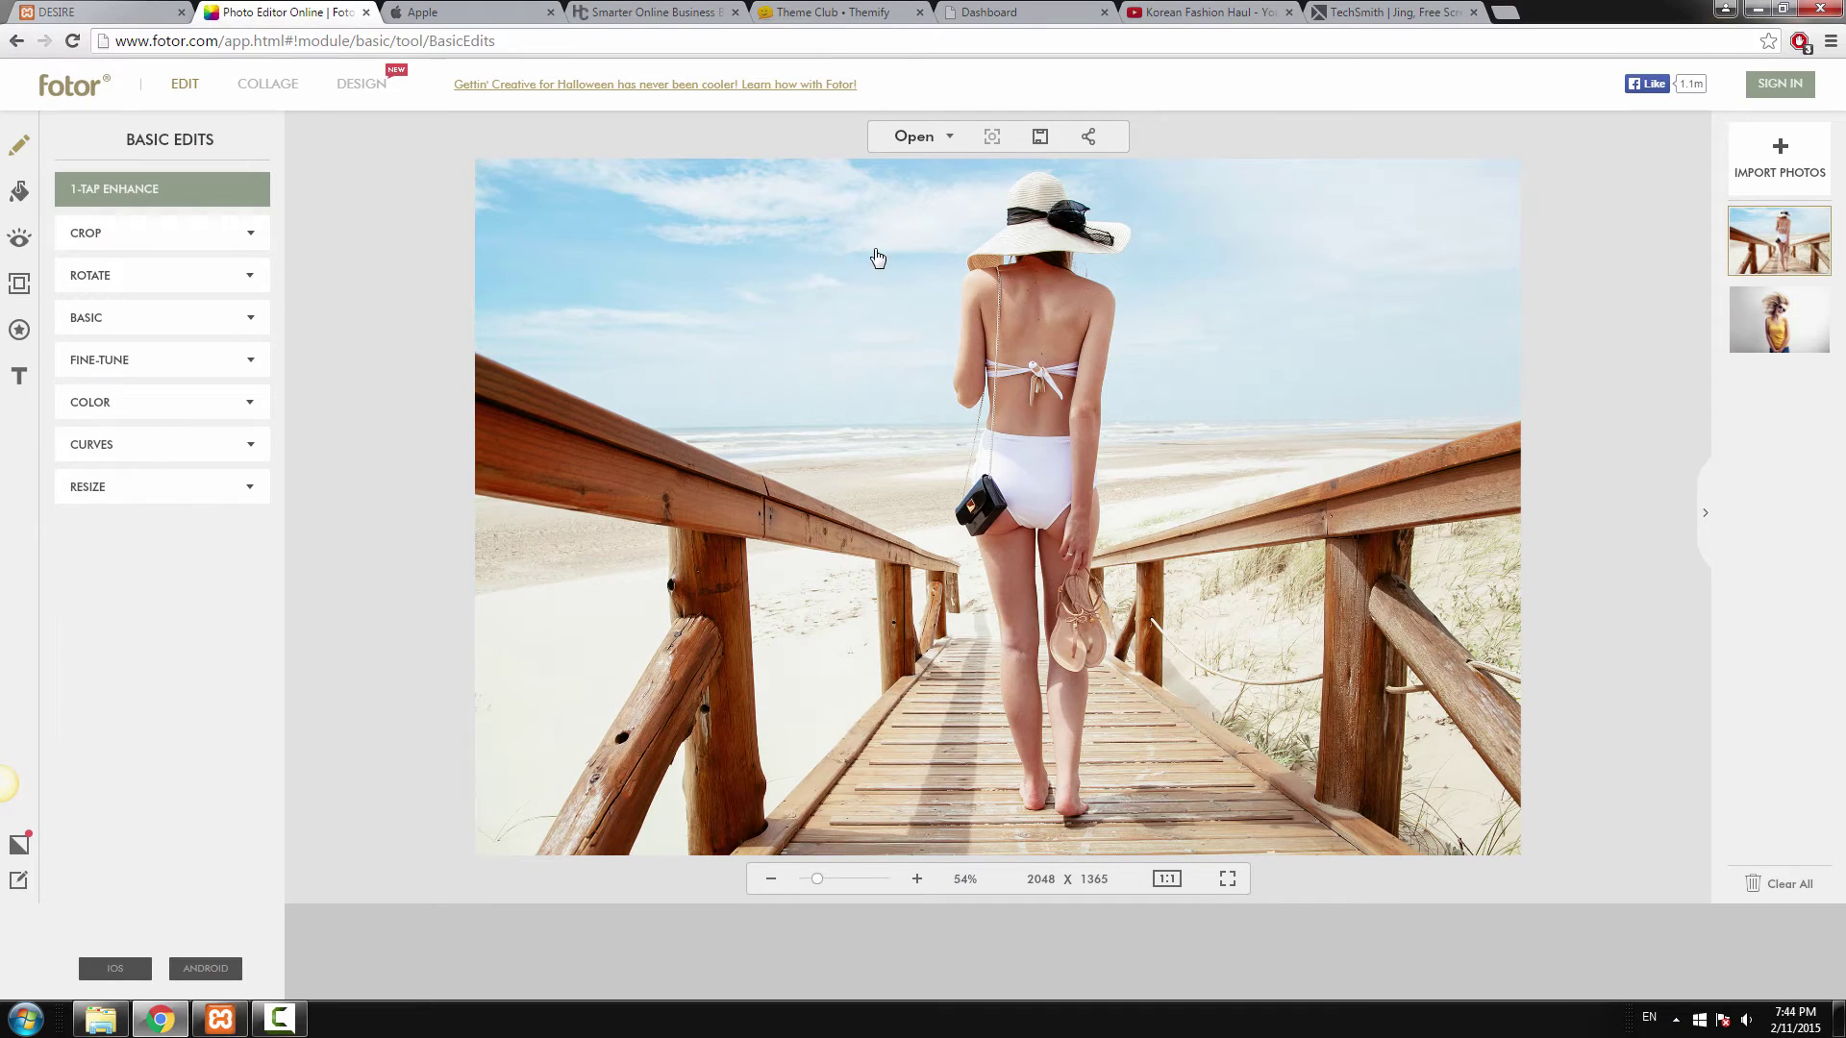
Resize the beach photo by percentage to 57% in both width and height.
left_click(243, 494)
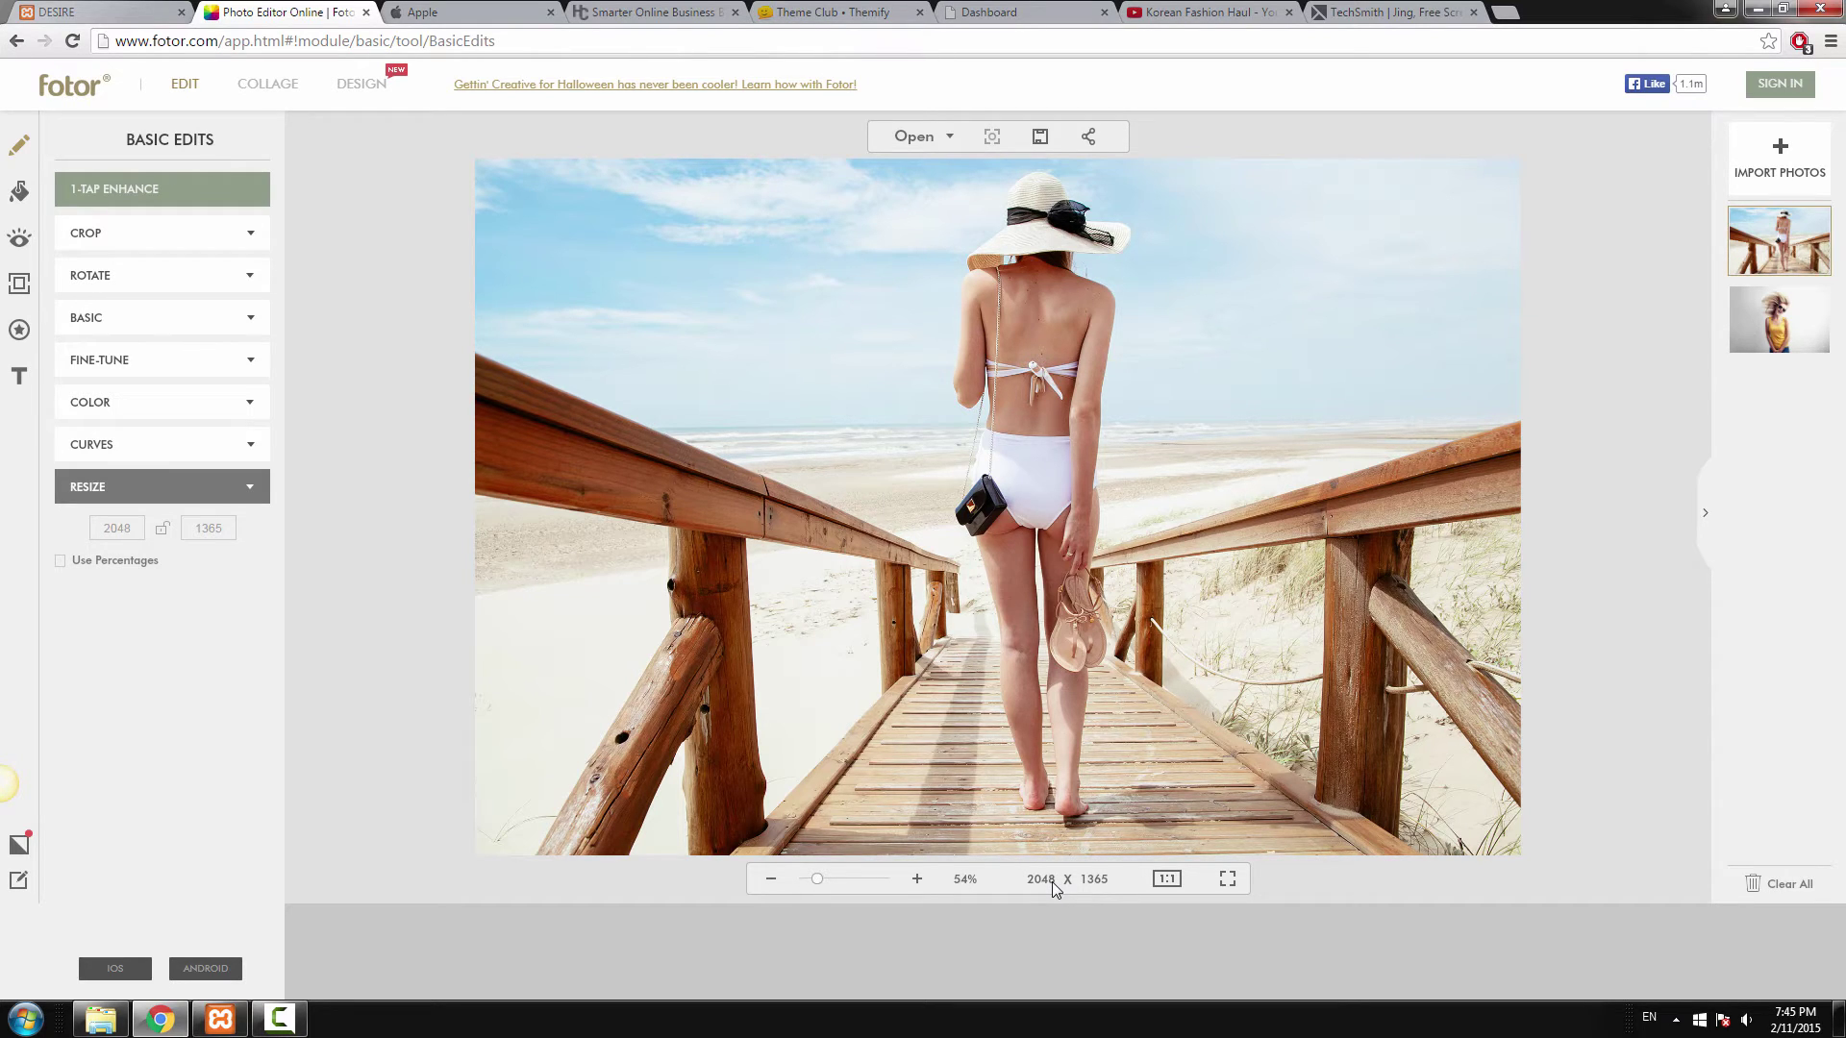
left_click(61, 564)
left_click_drag(108, 528, 135, 529)
type("50")
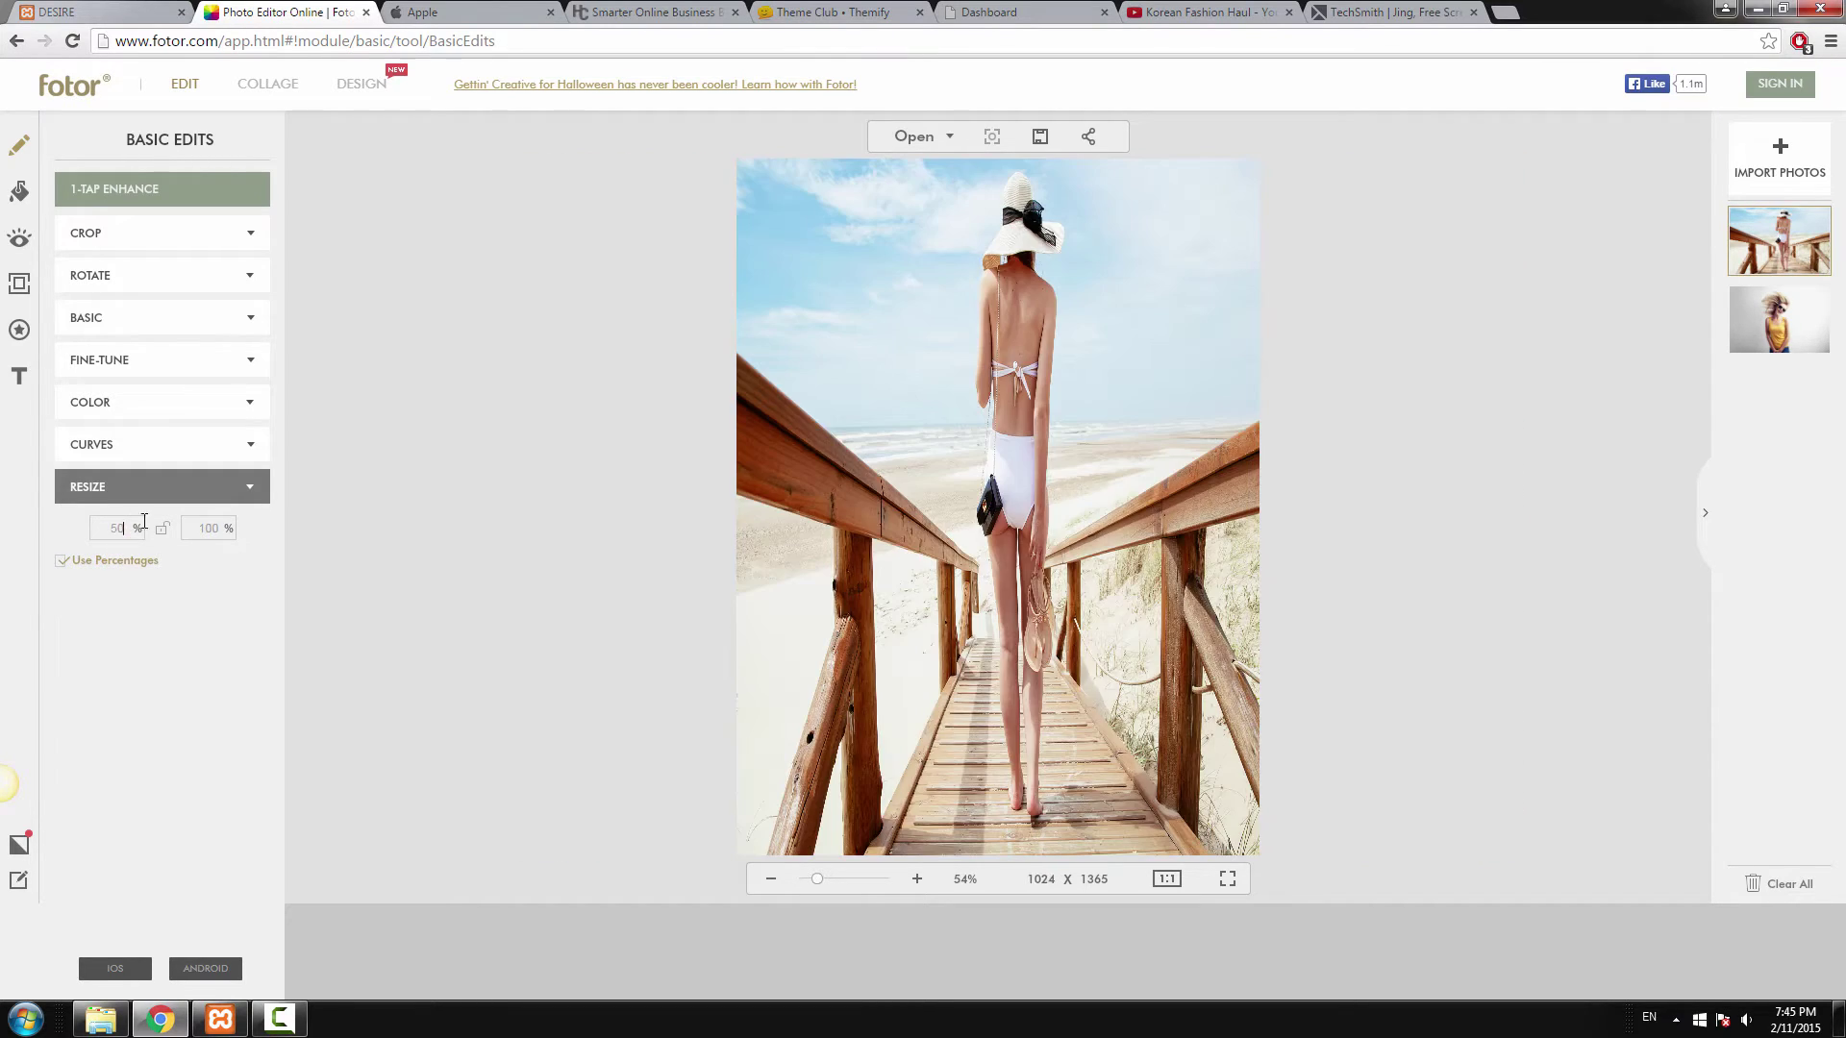
left_click(200, 528)
double_click(126, 529)
type("60")
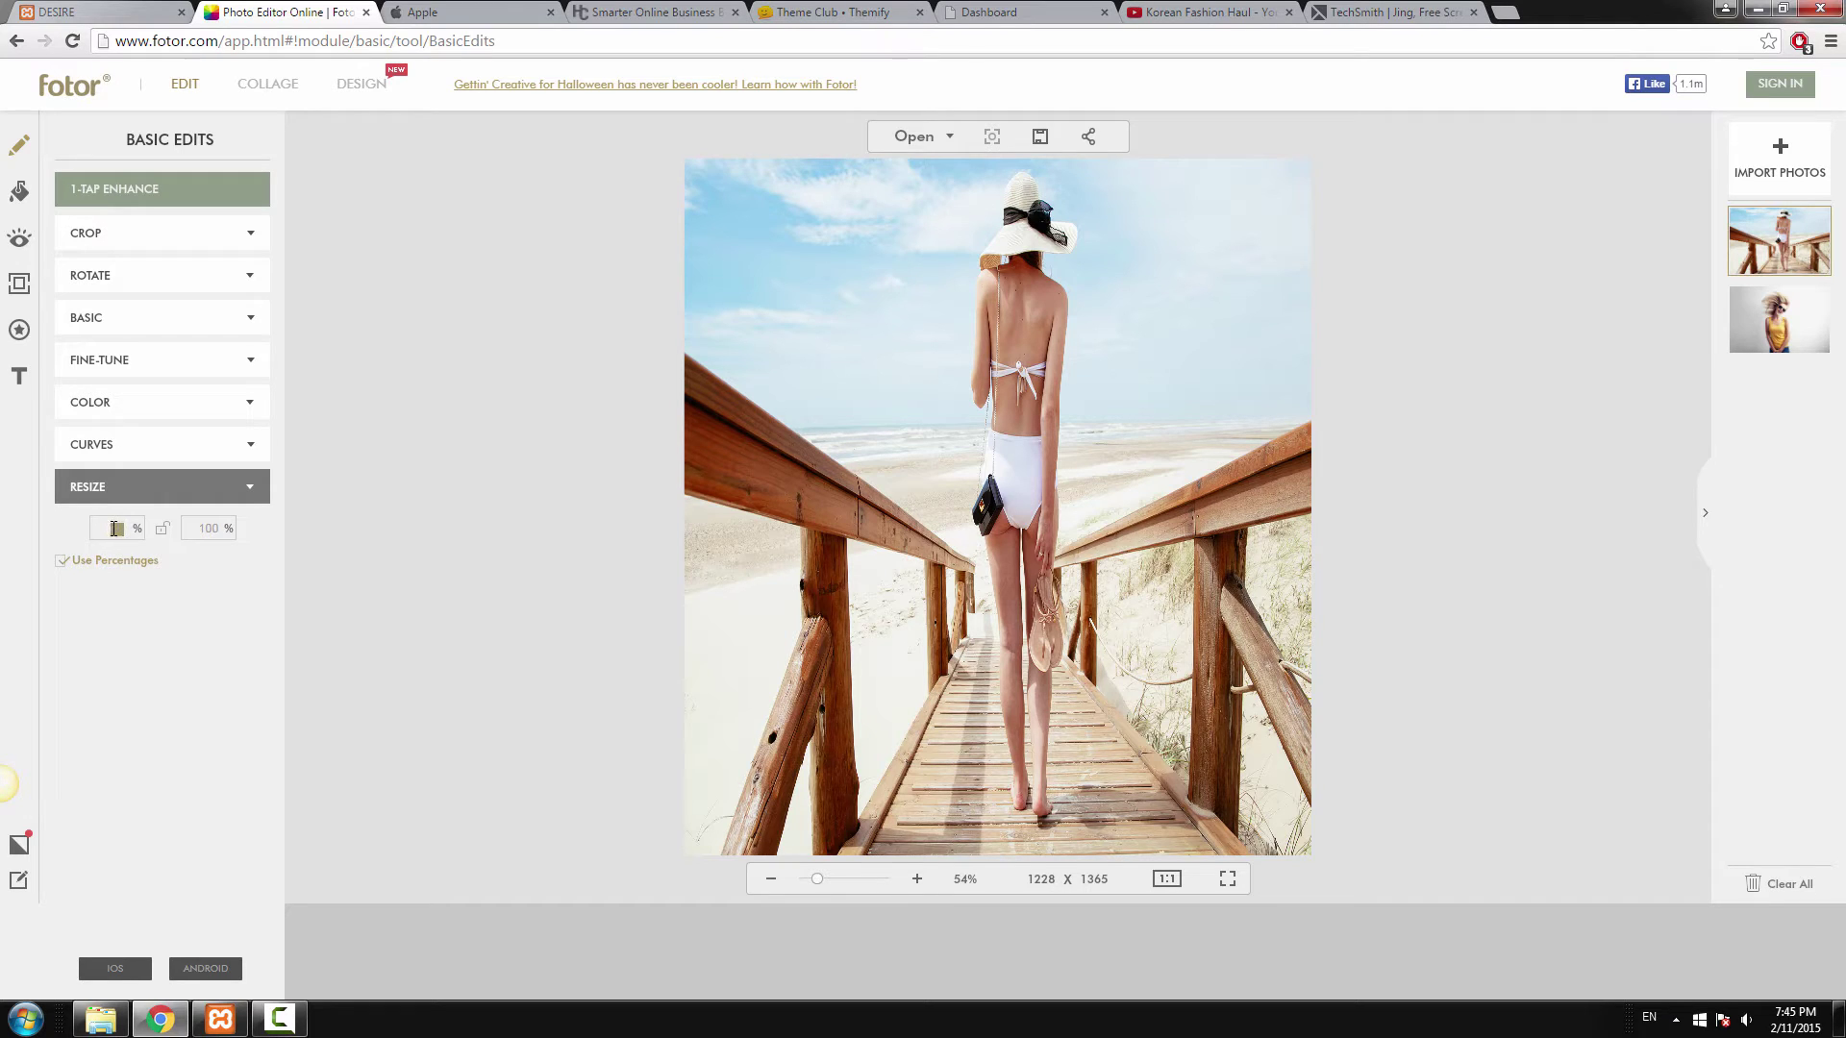
type("57")
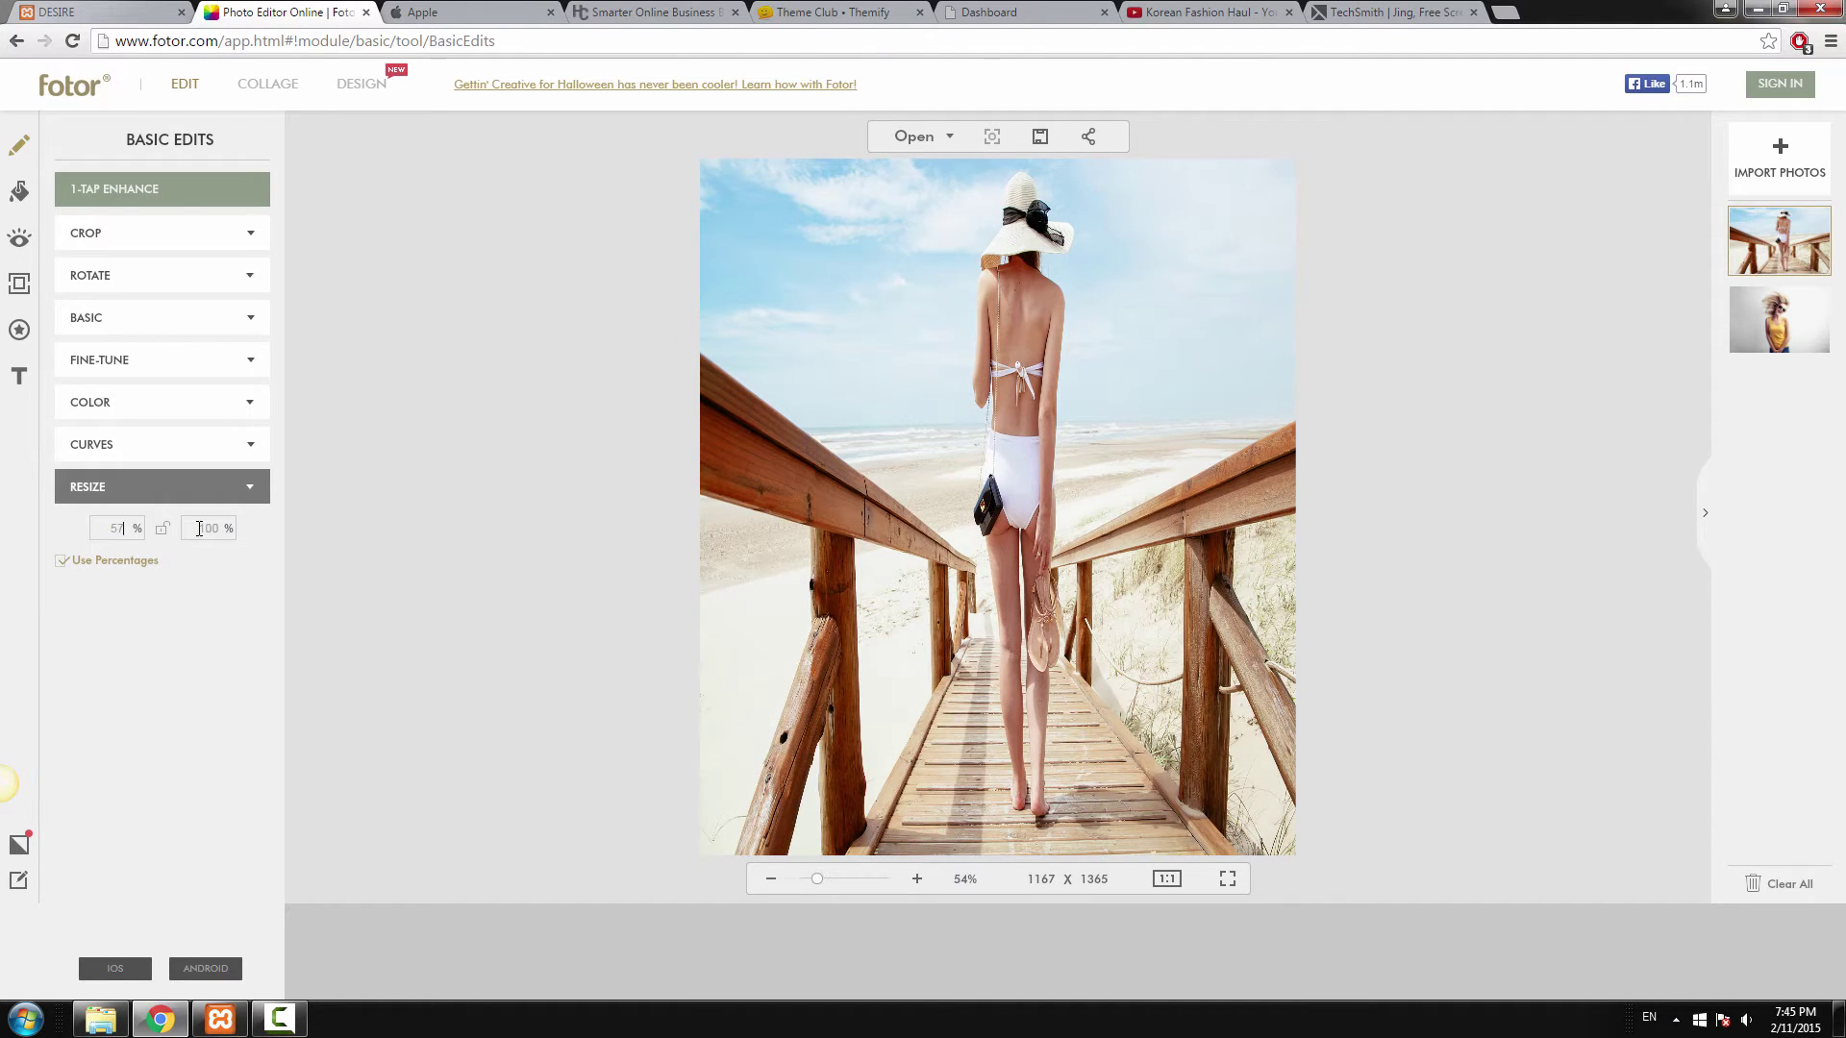
left_click_drag(199, 527, 231, 528)
type("57")
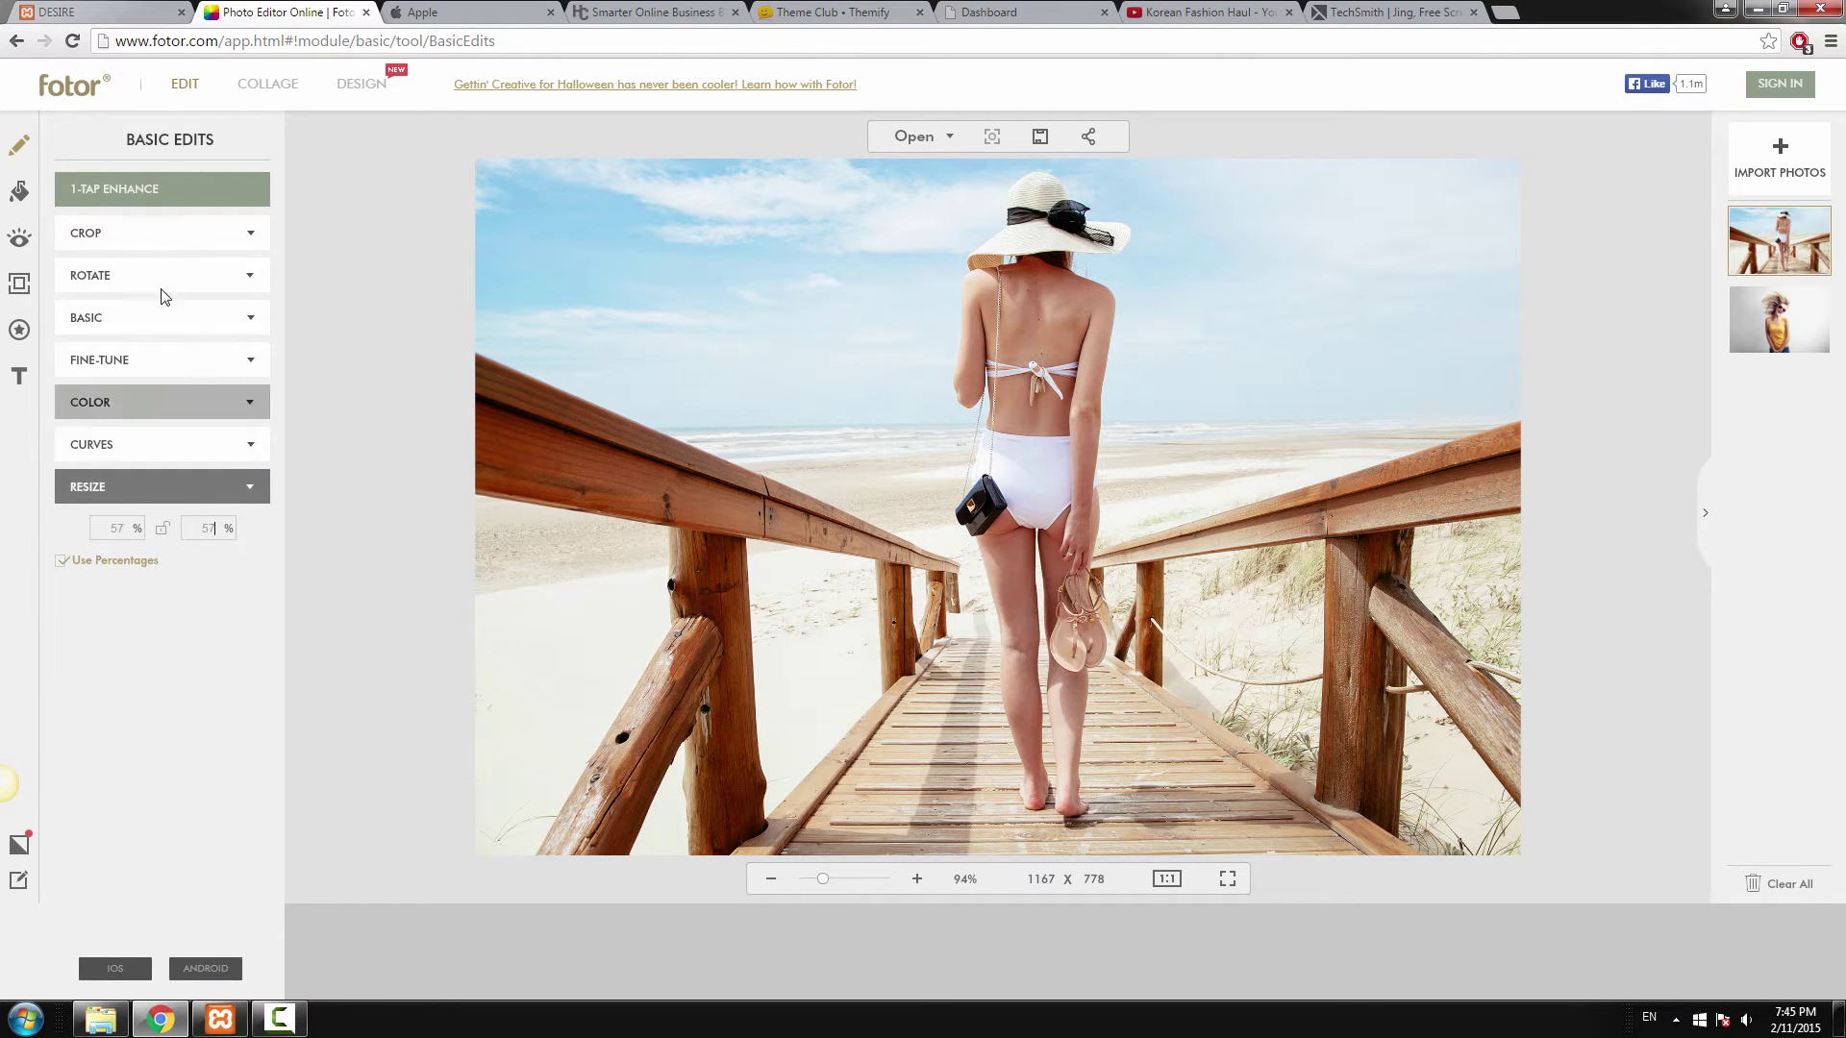
Crop the beach photo freeform to 1160 x 610, with the crop frame moved up slightly to include the woman's hat.
left_click(173, 234)
double_click(70, 315)
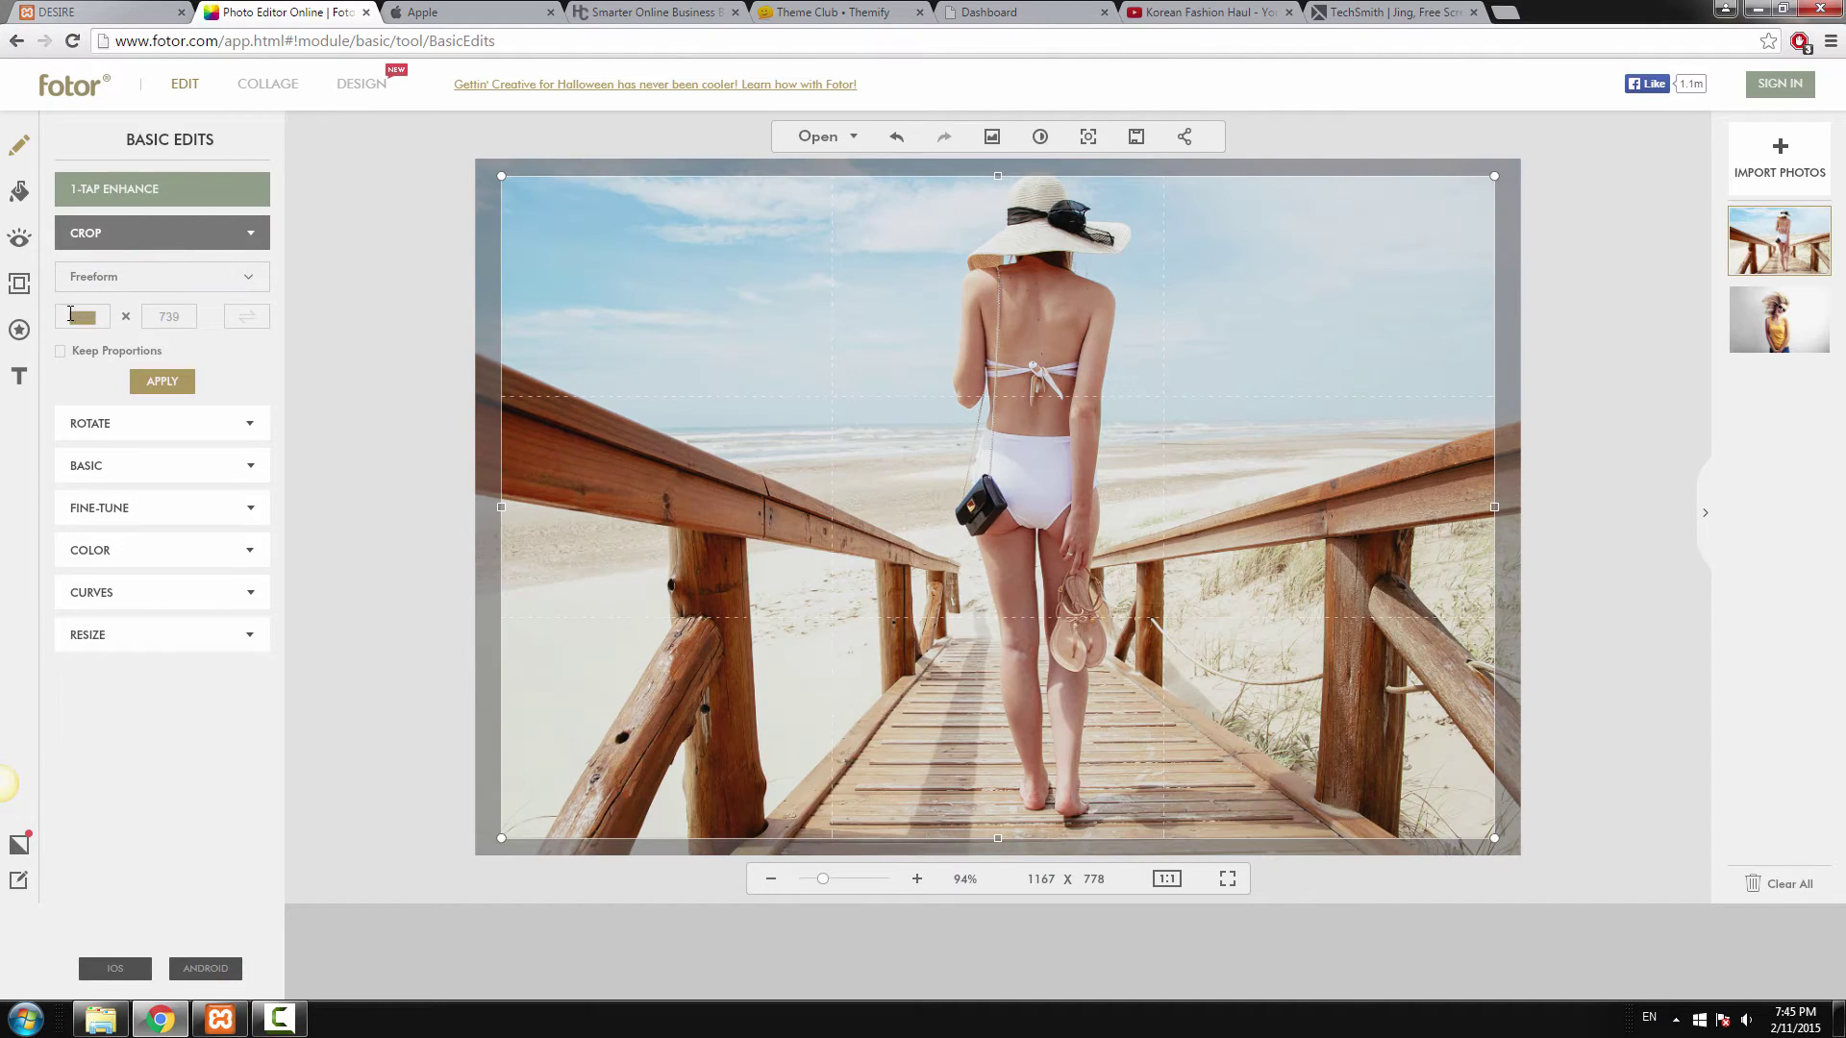
type("11")
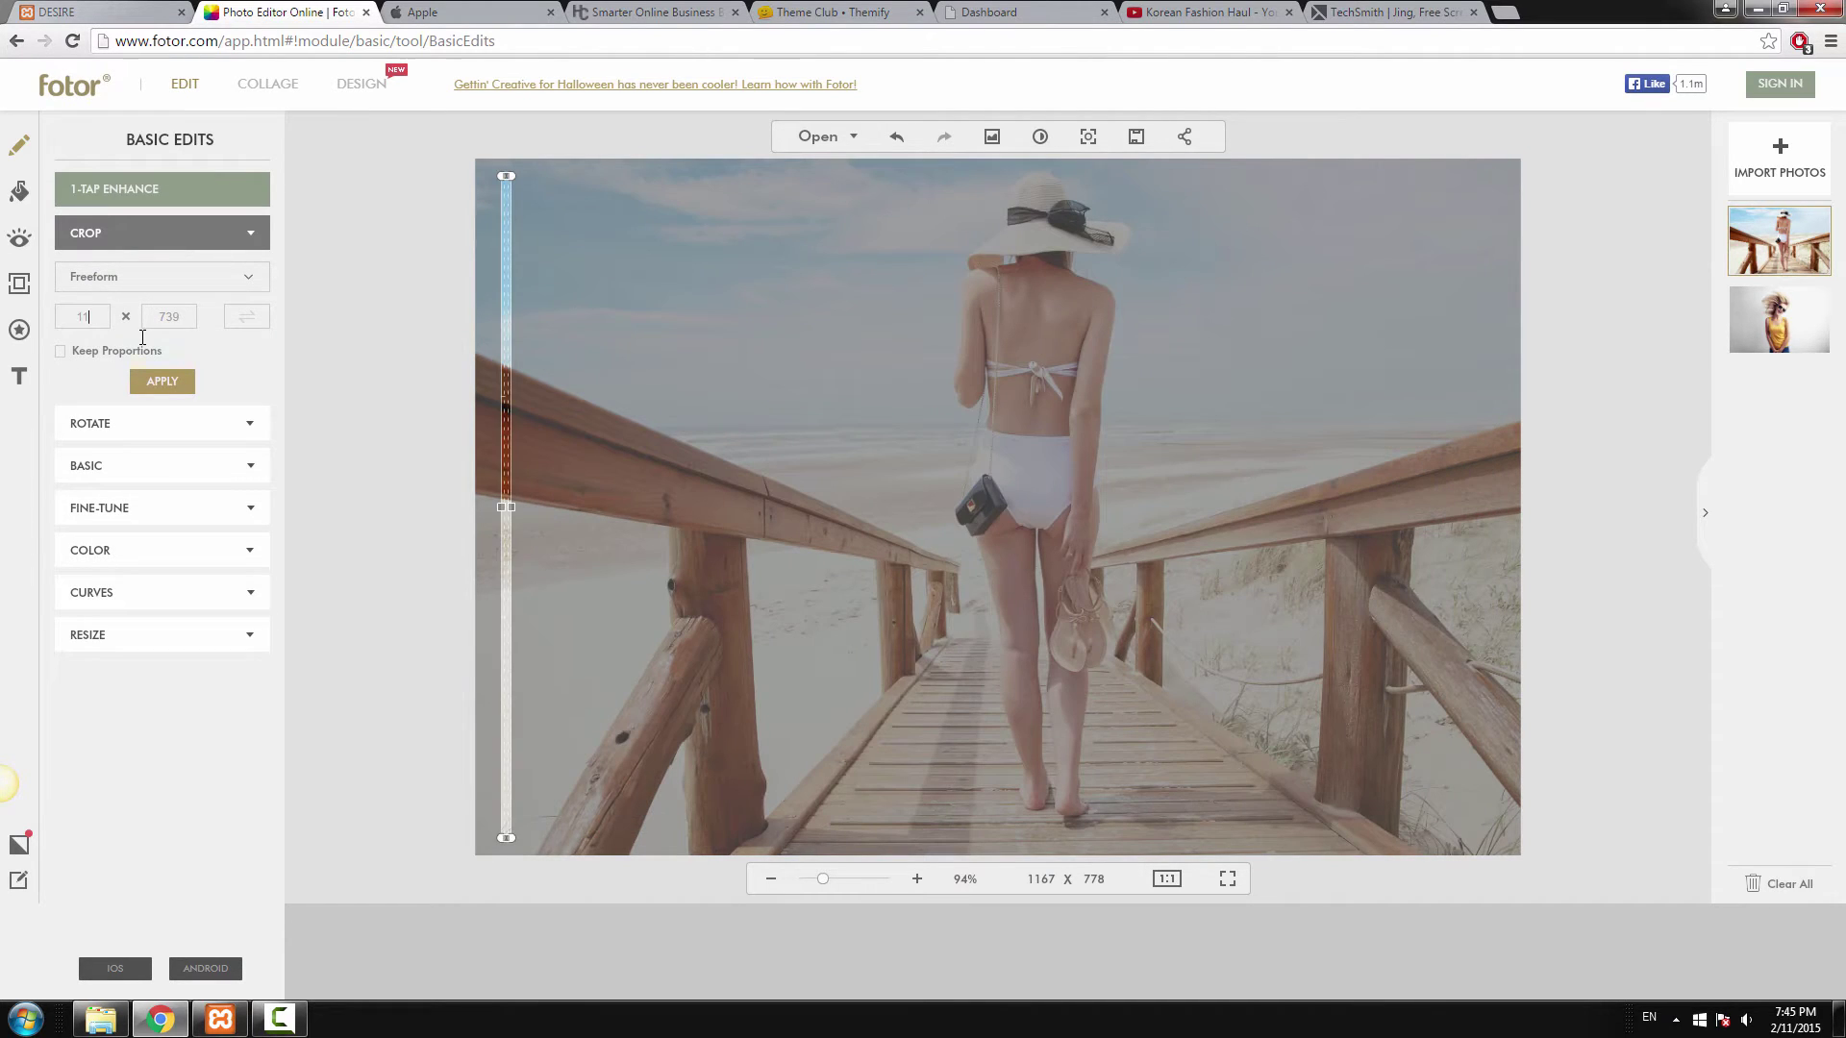
type("60")
double_click(157, 315)
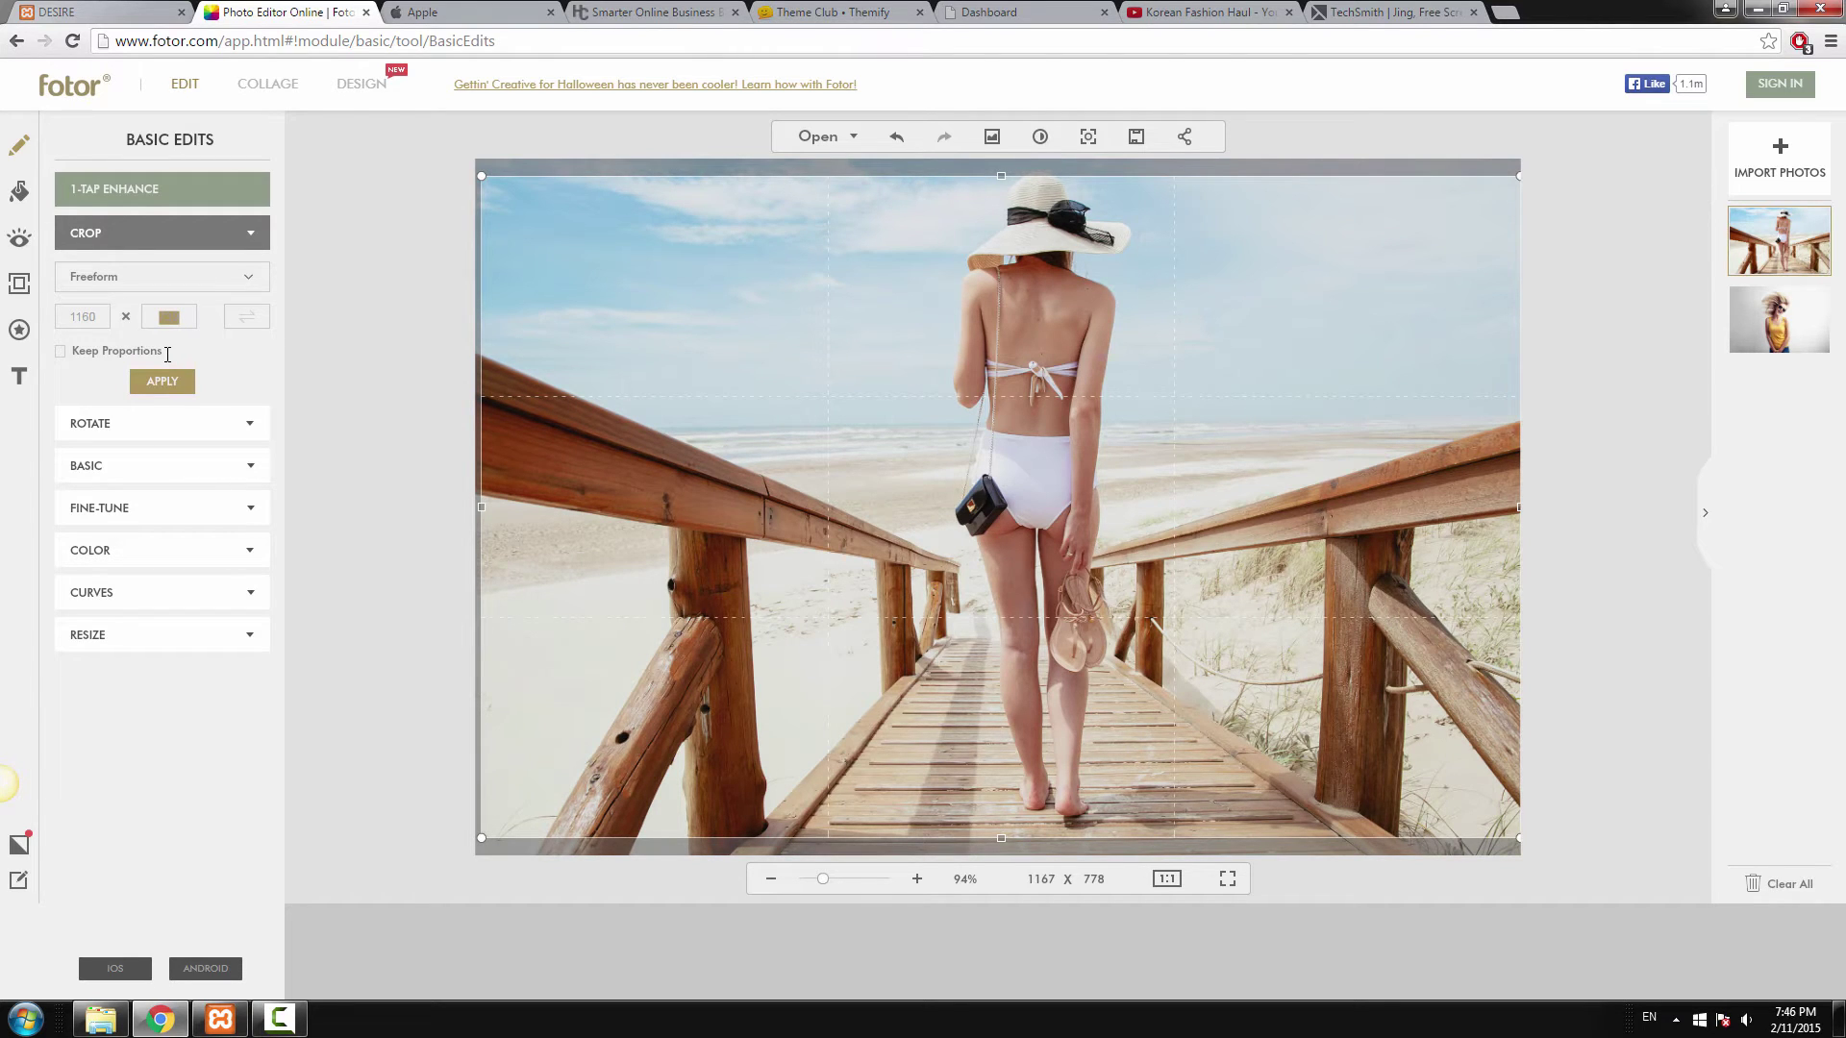
type("61")
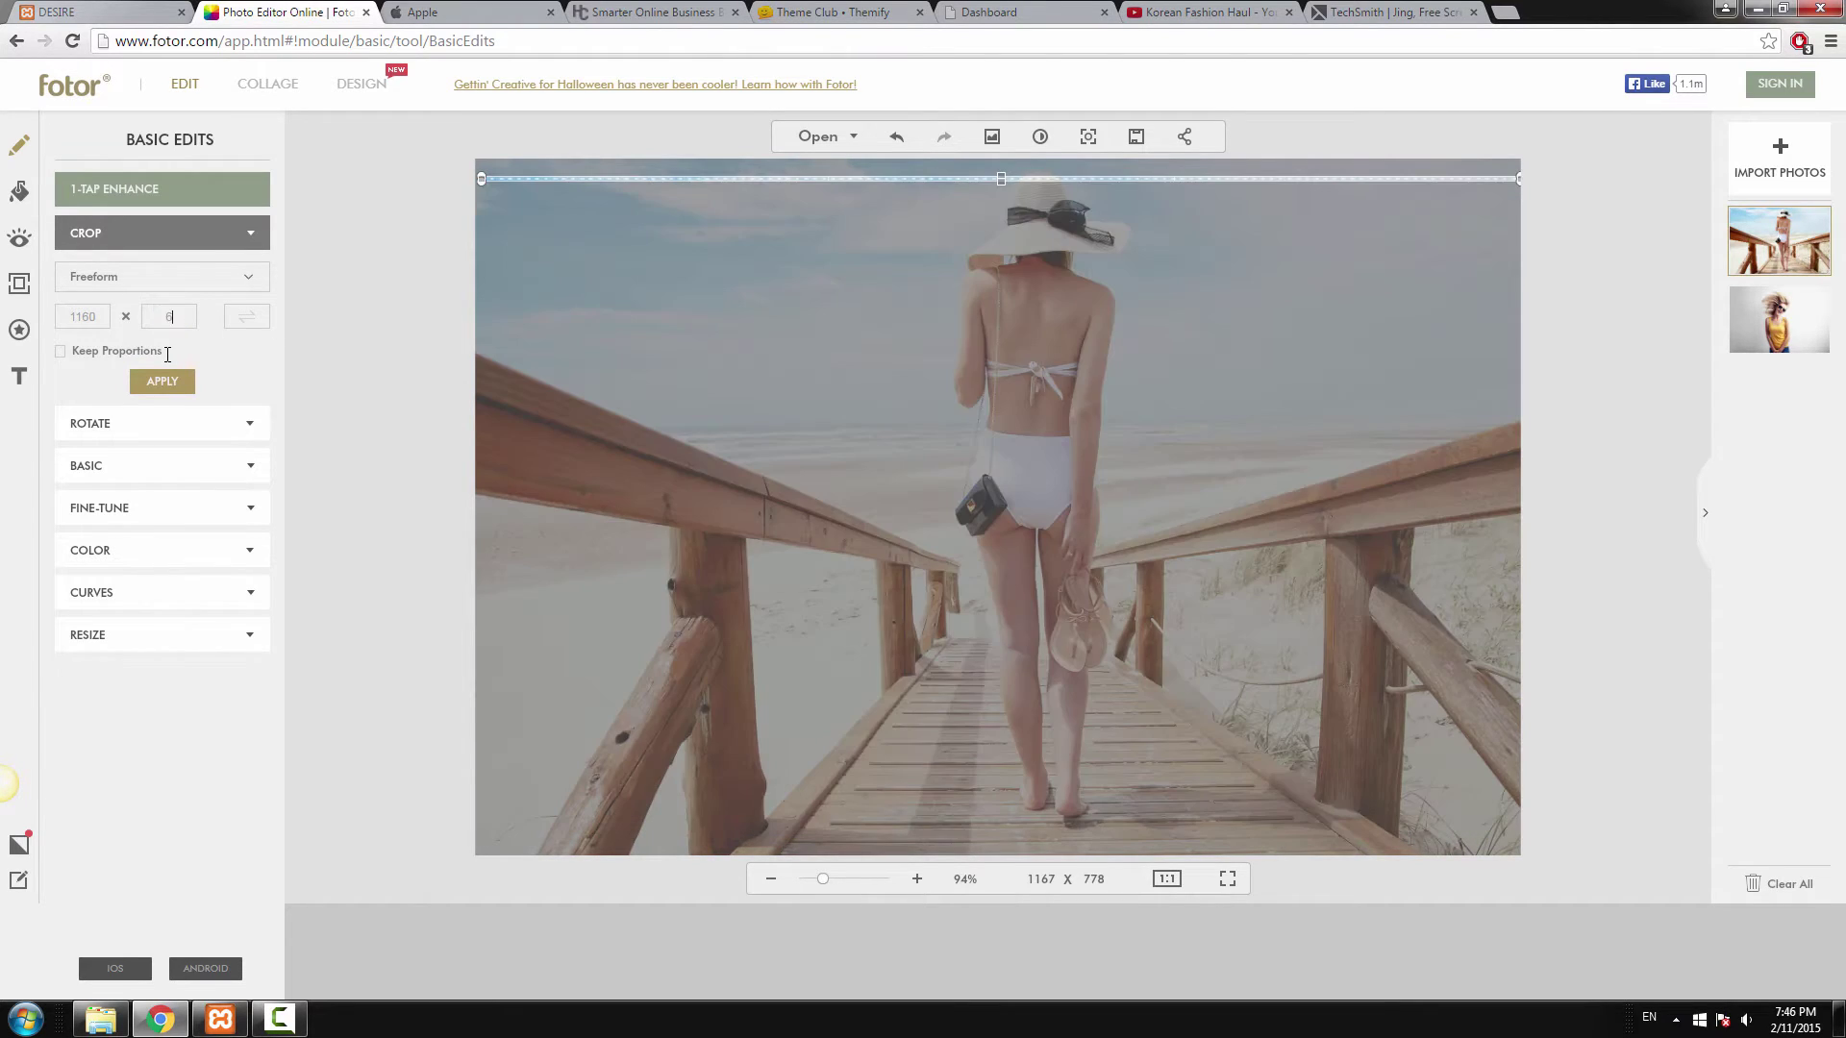
type("0")
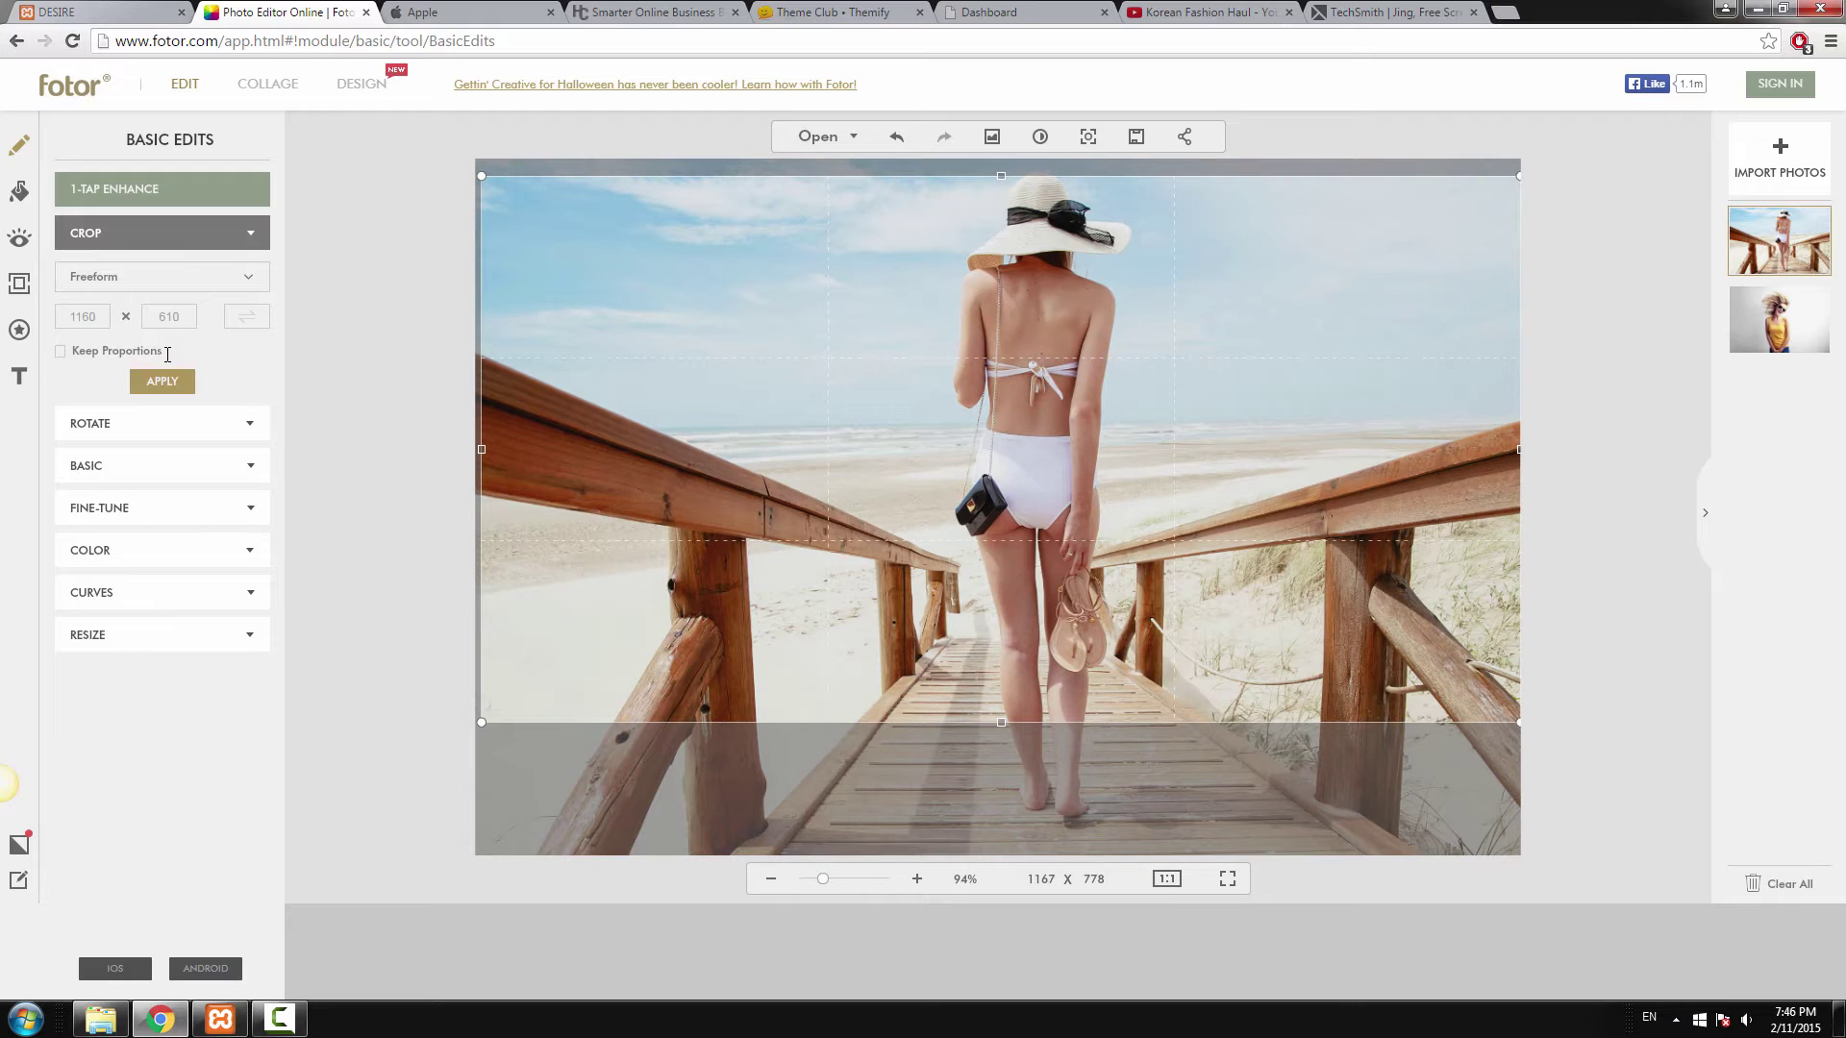
left_click_drag(831, 419, 828, 413)
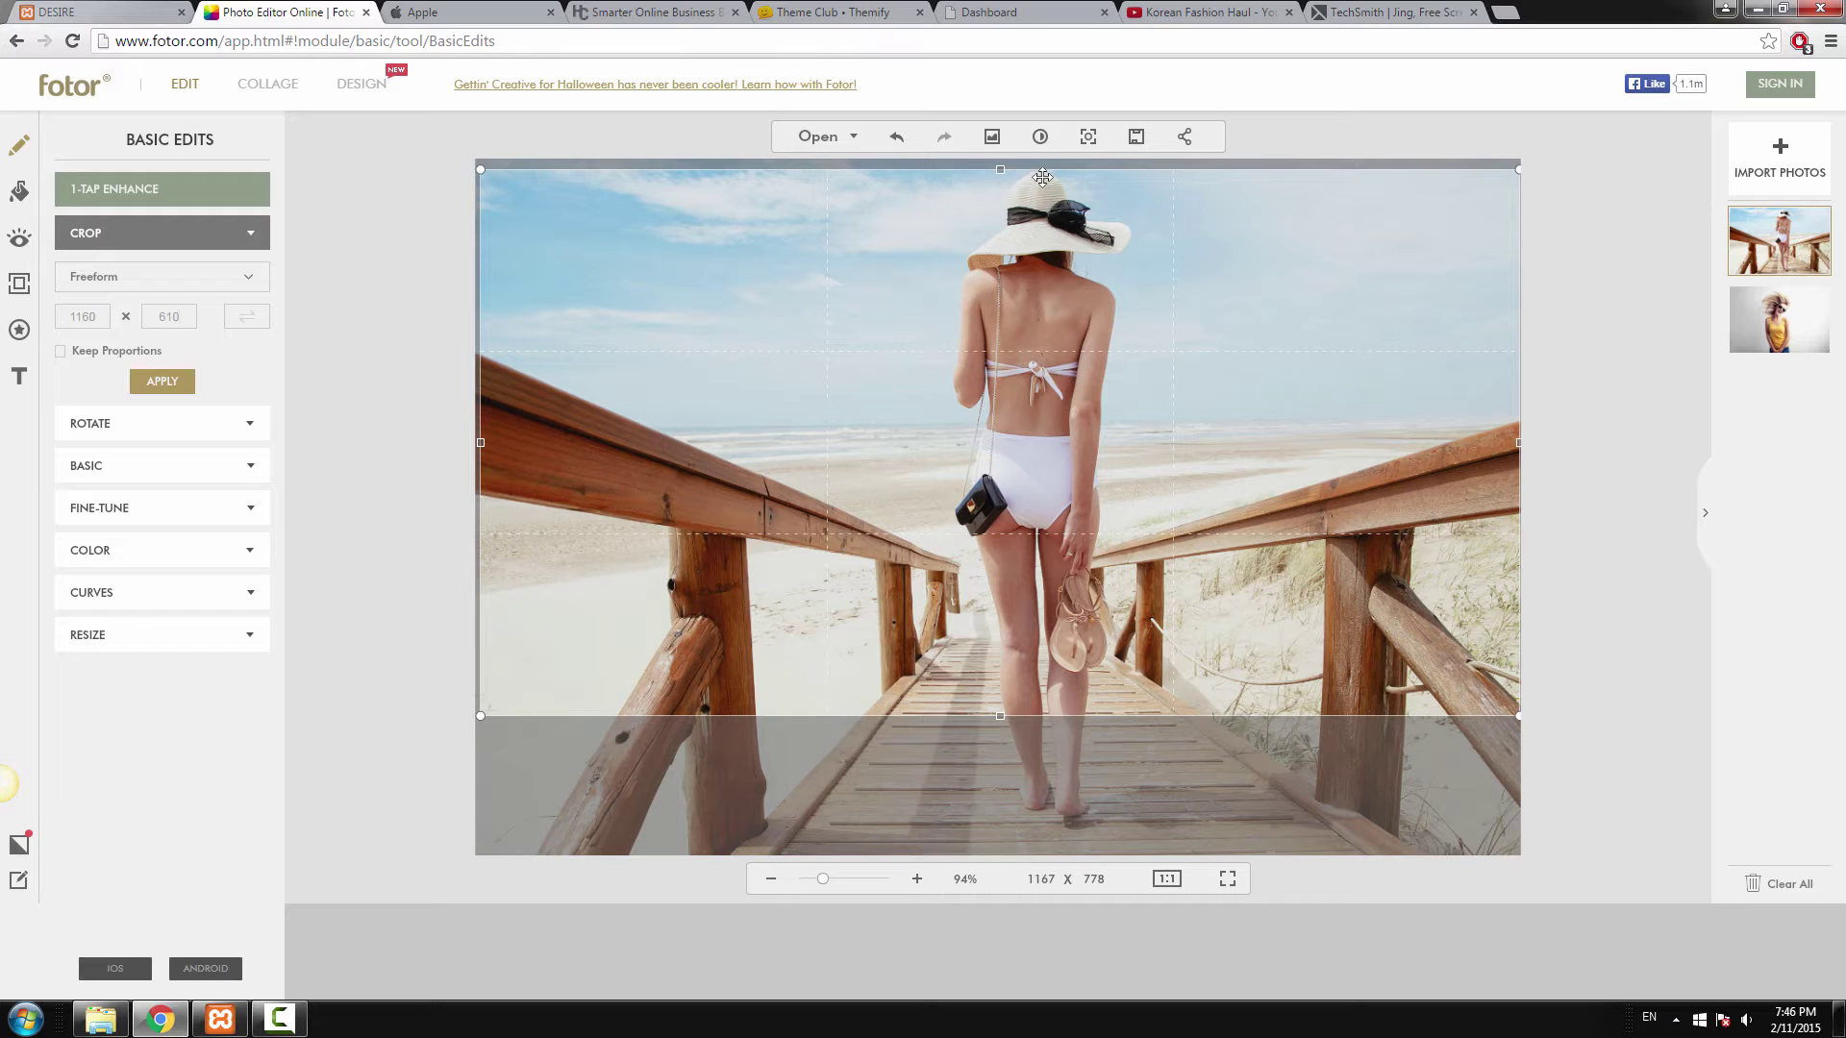
left_click(162, 382)
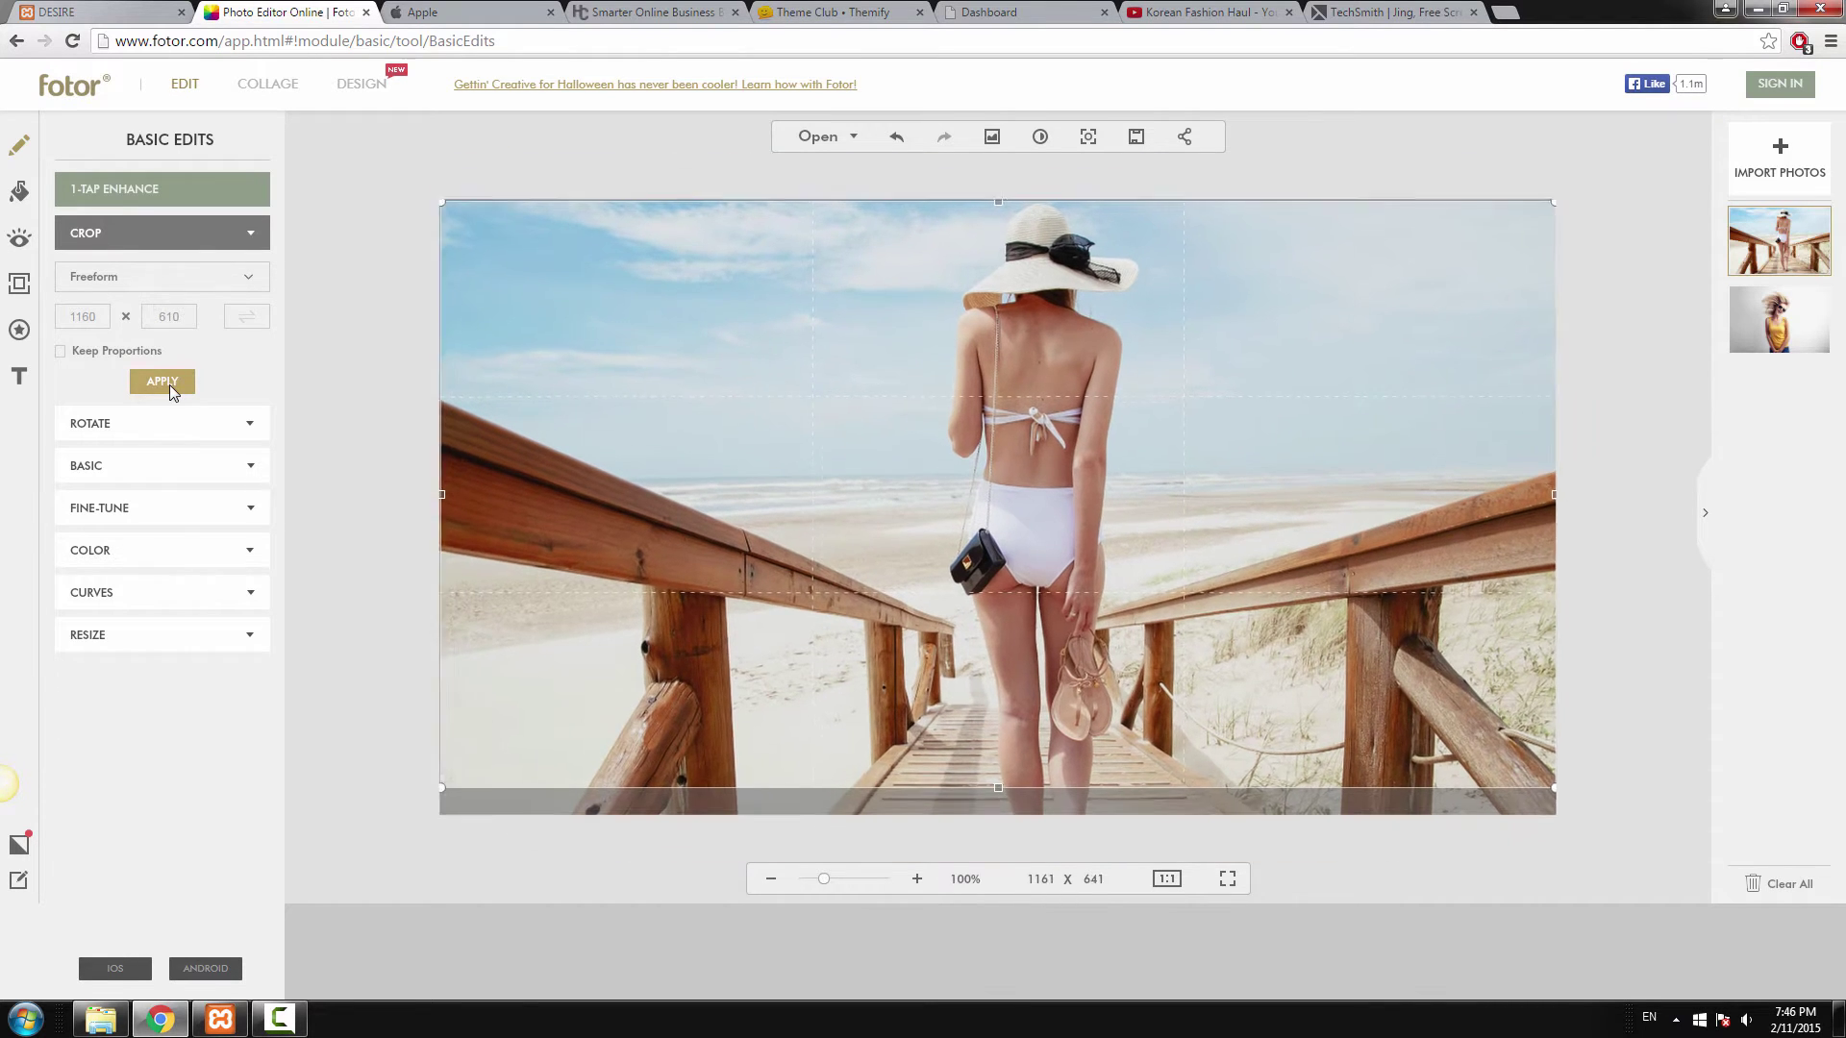
Try the Soft Glow effect from the Lomo set on the cropped beach photo.
left_click(20, 191)
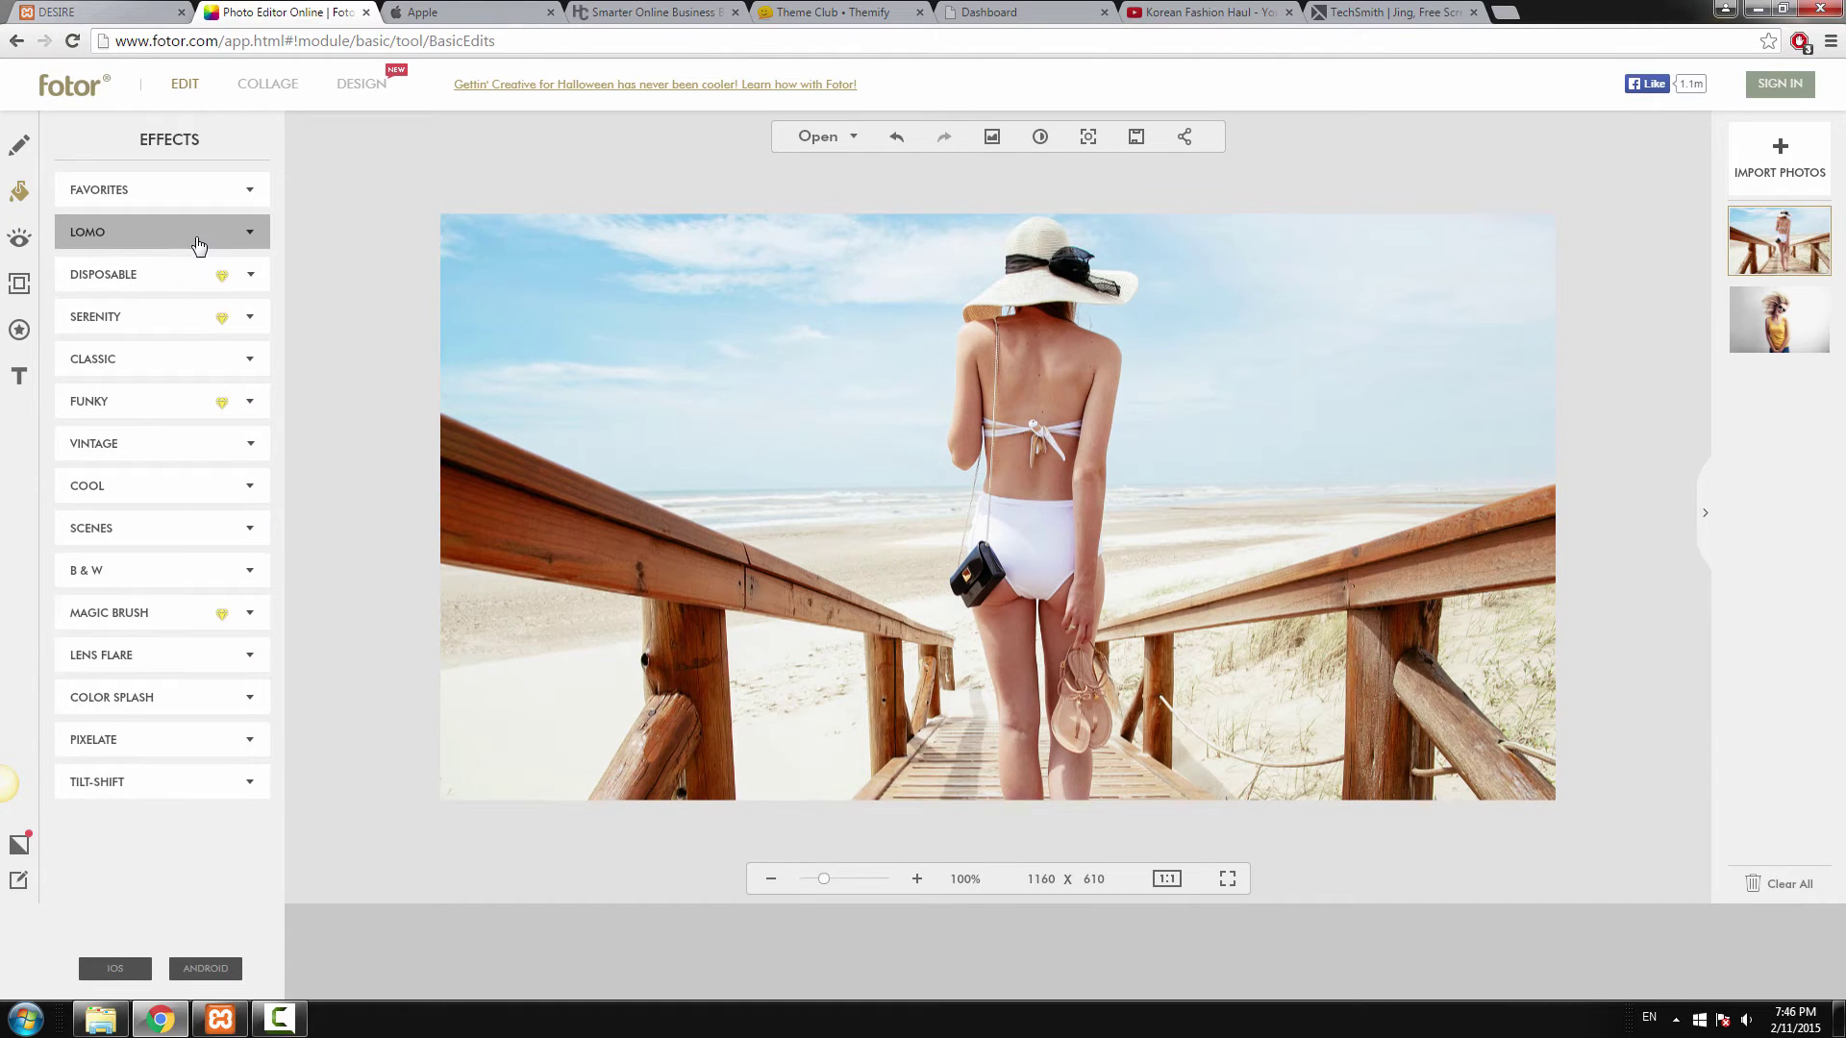
left_click(198, 241)
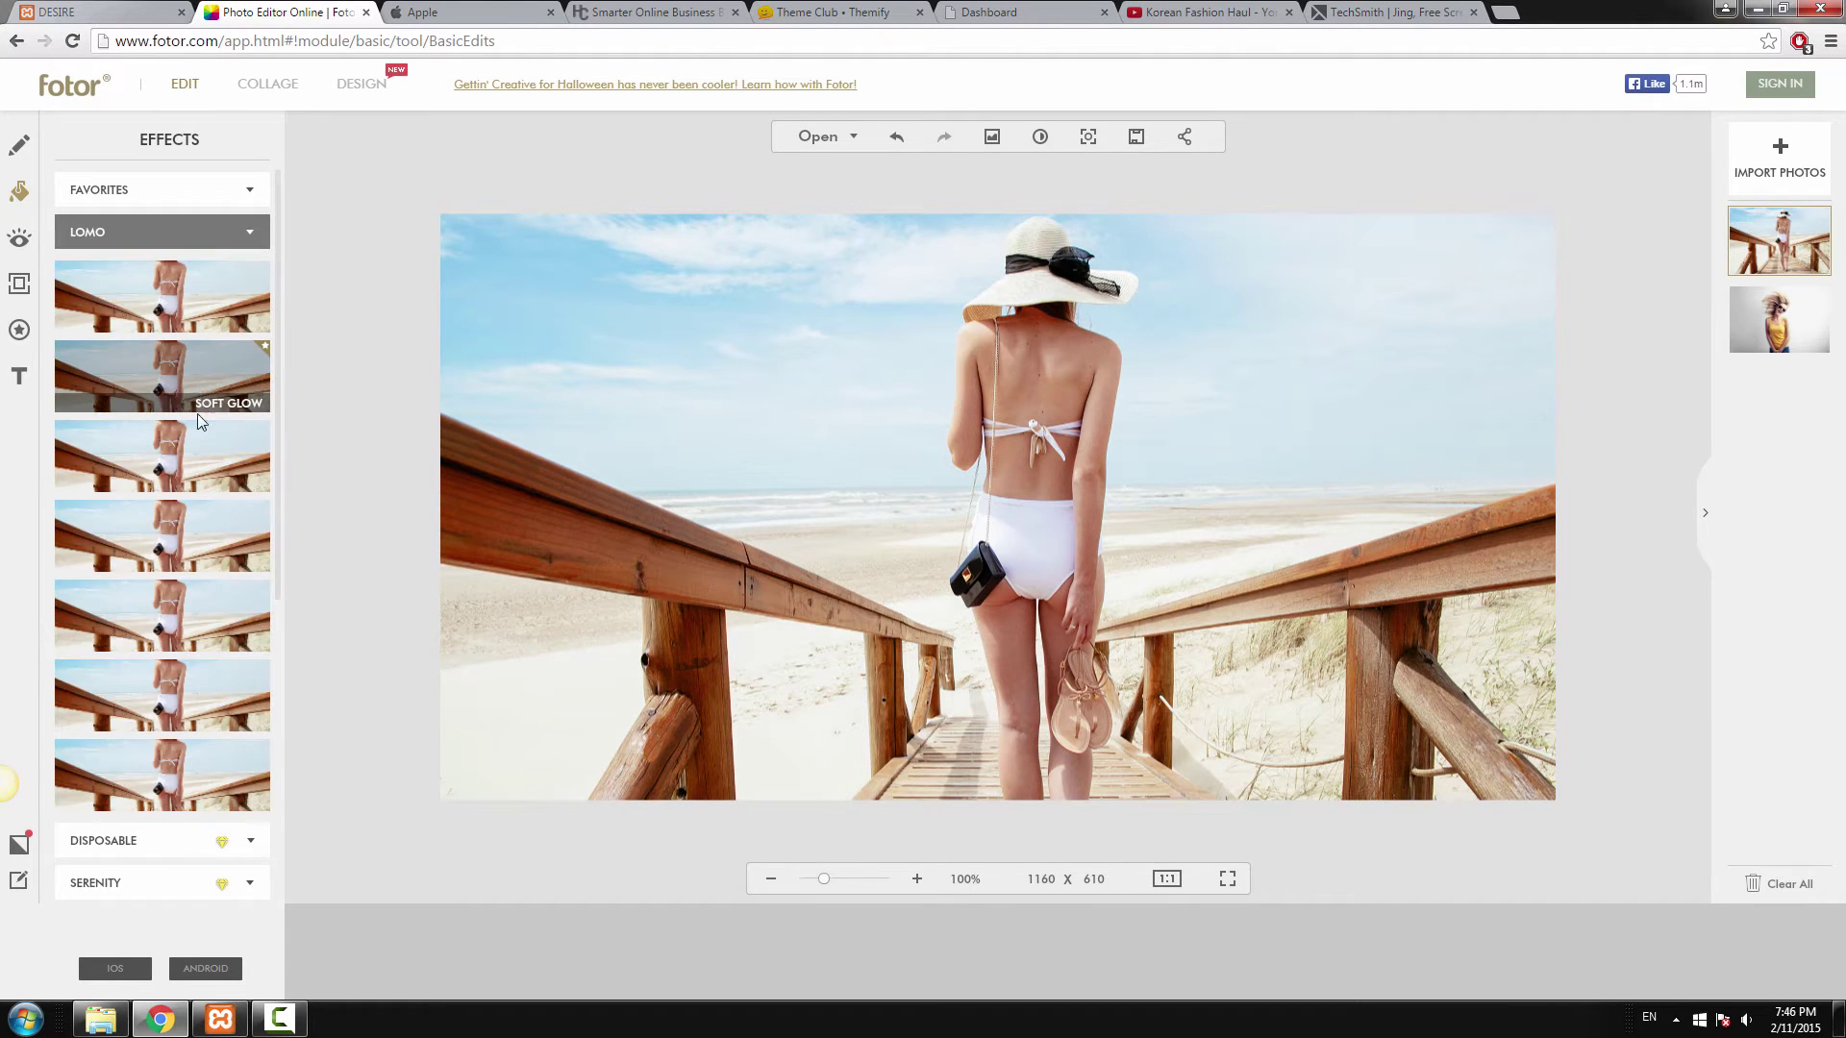
left_click(200, 363)
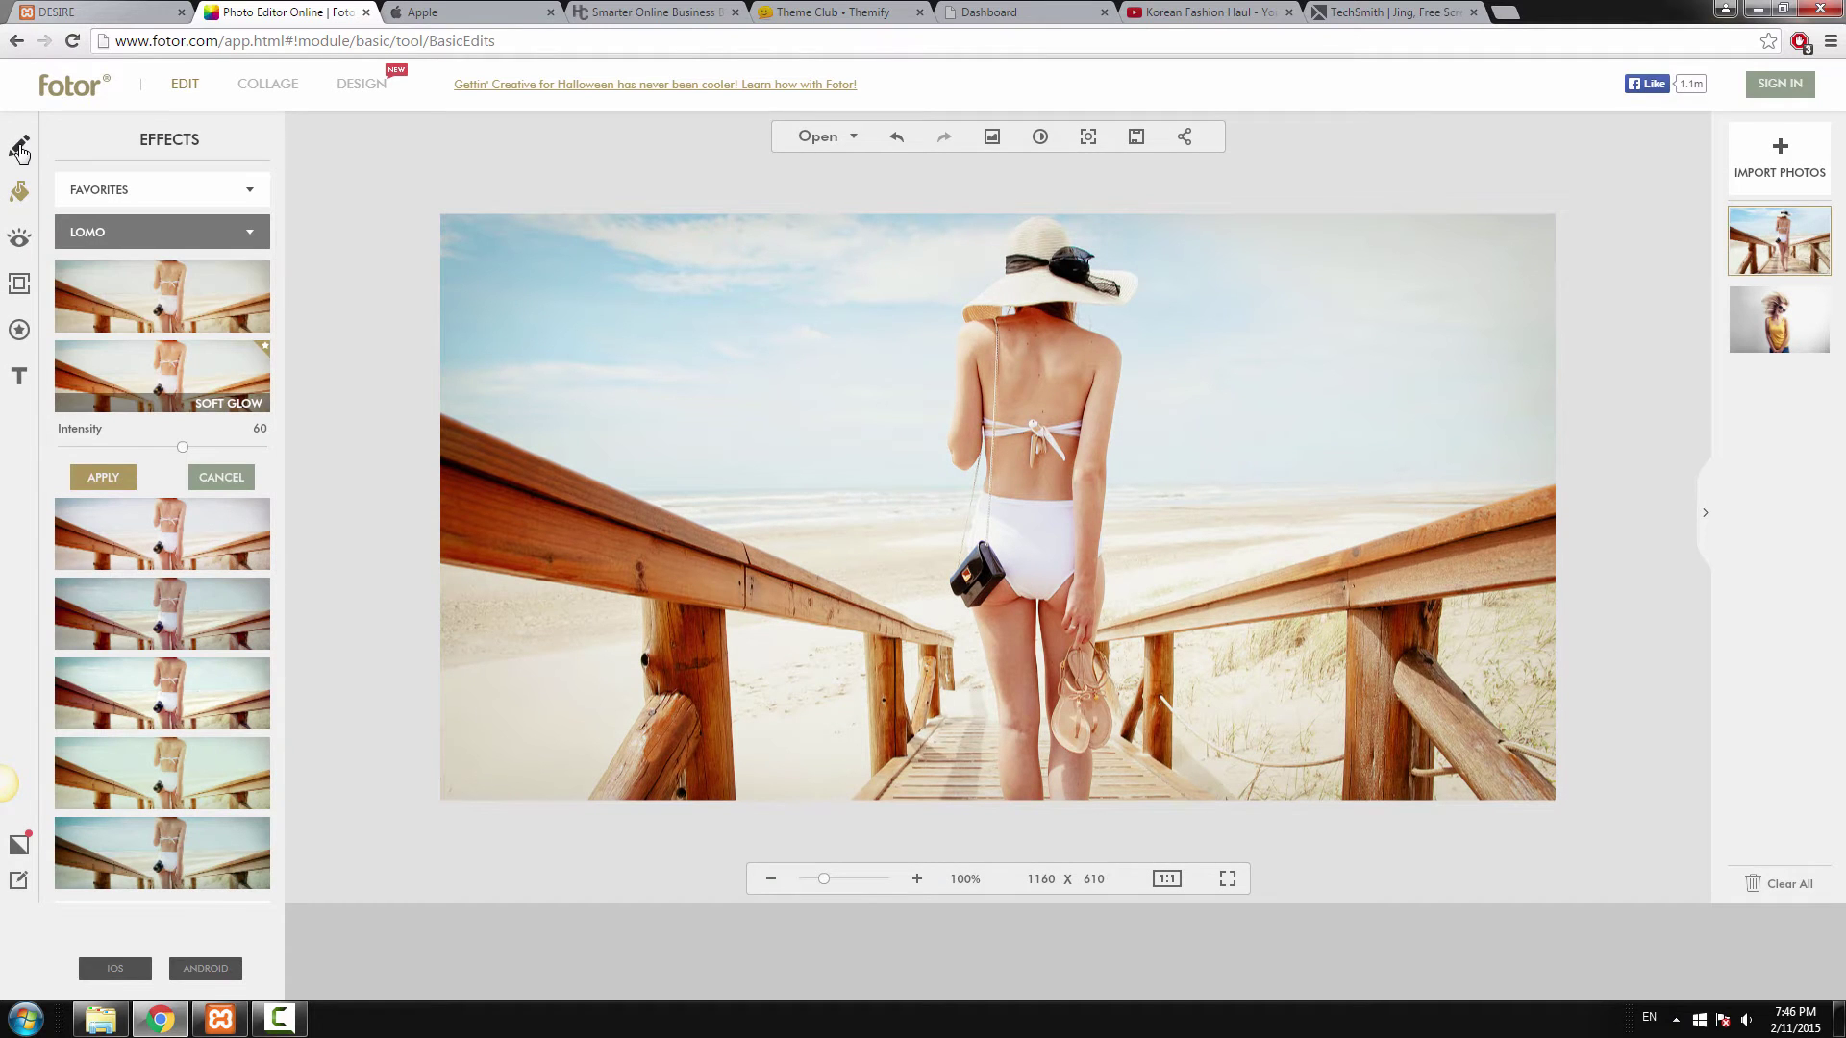
Add an empty text box to the beach photo and return to the DESIRE home page.
left_click(21, 383)
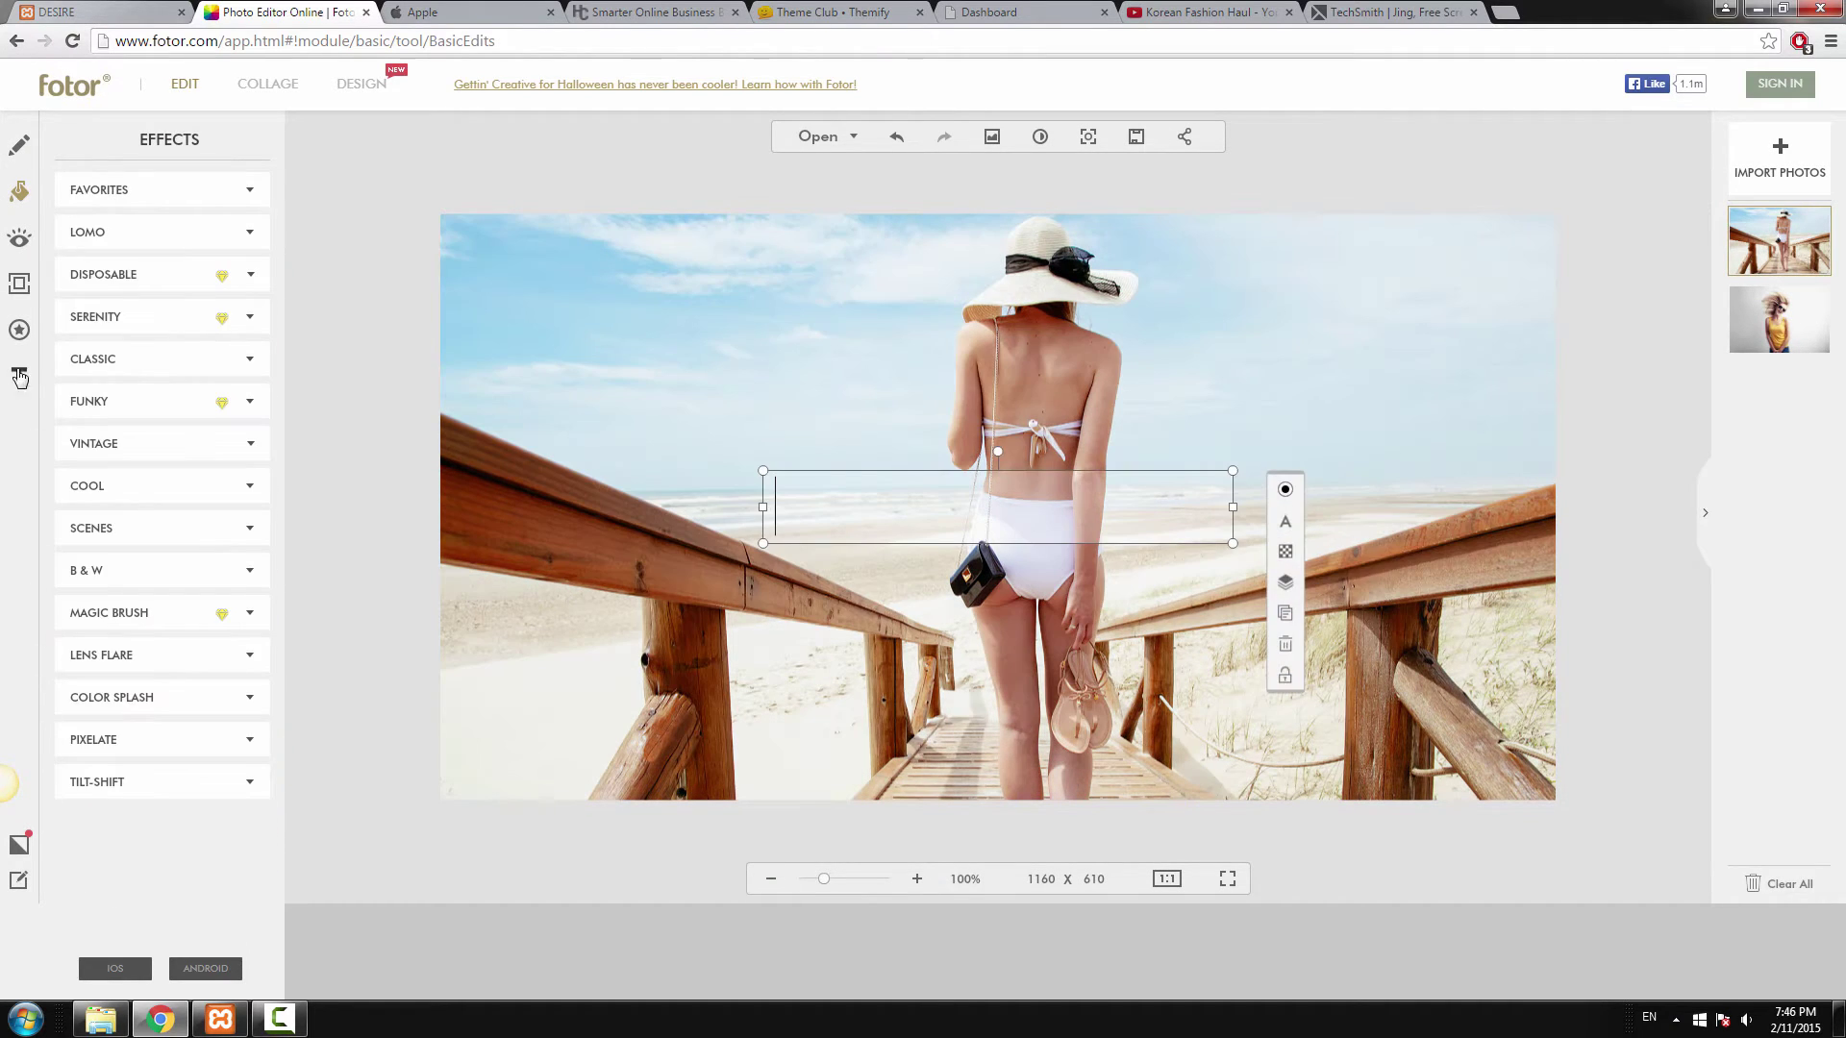
key("ctrl+1")
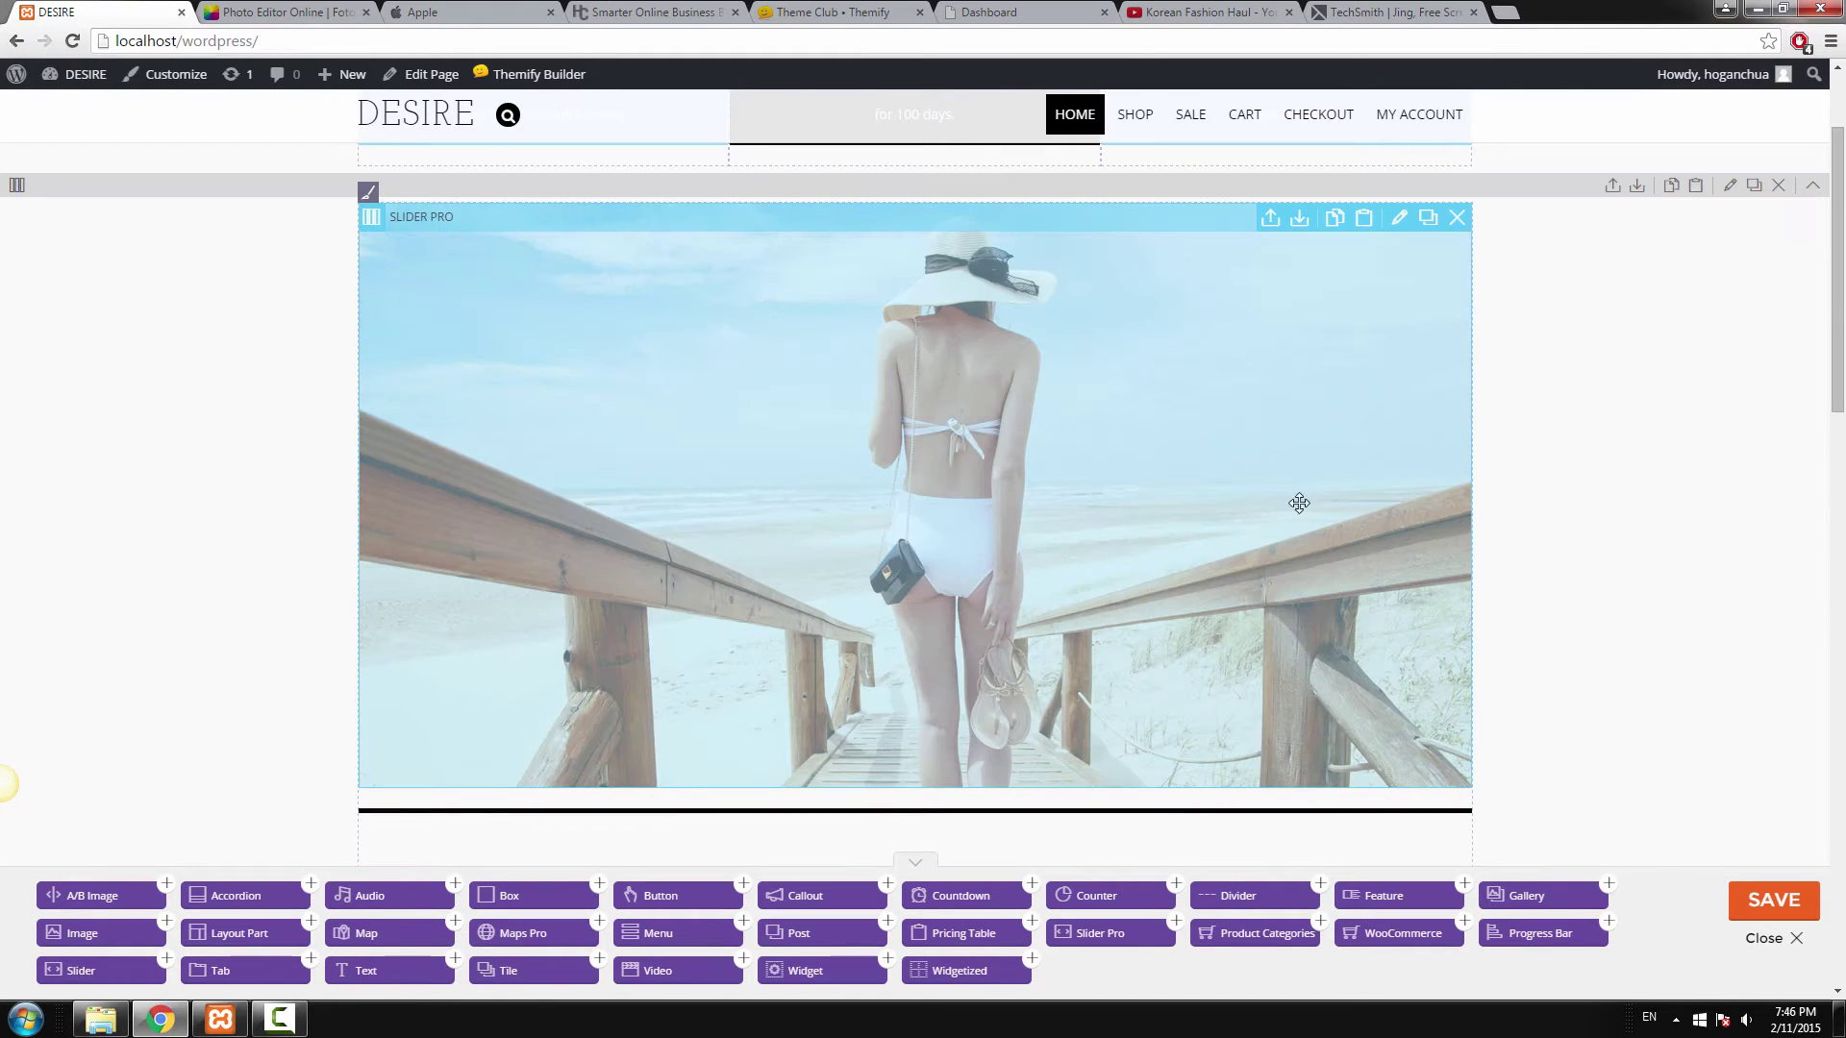
Switch to the Fotor editor, enter SUMMER READY in the empty text box, and stretch the box across the beach photo's full width.
scroll(1538, 577, "down", 5)
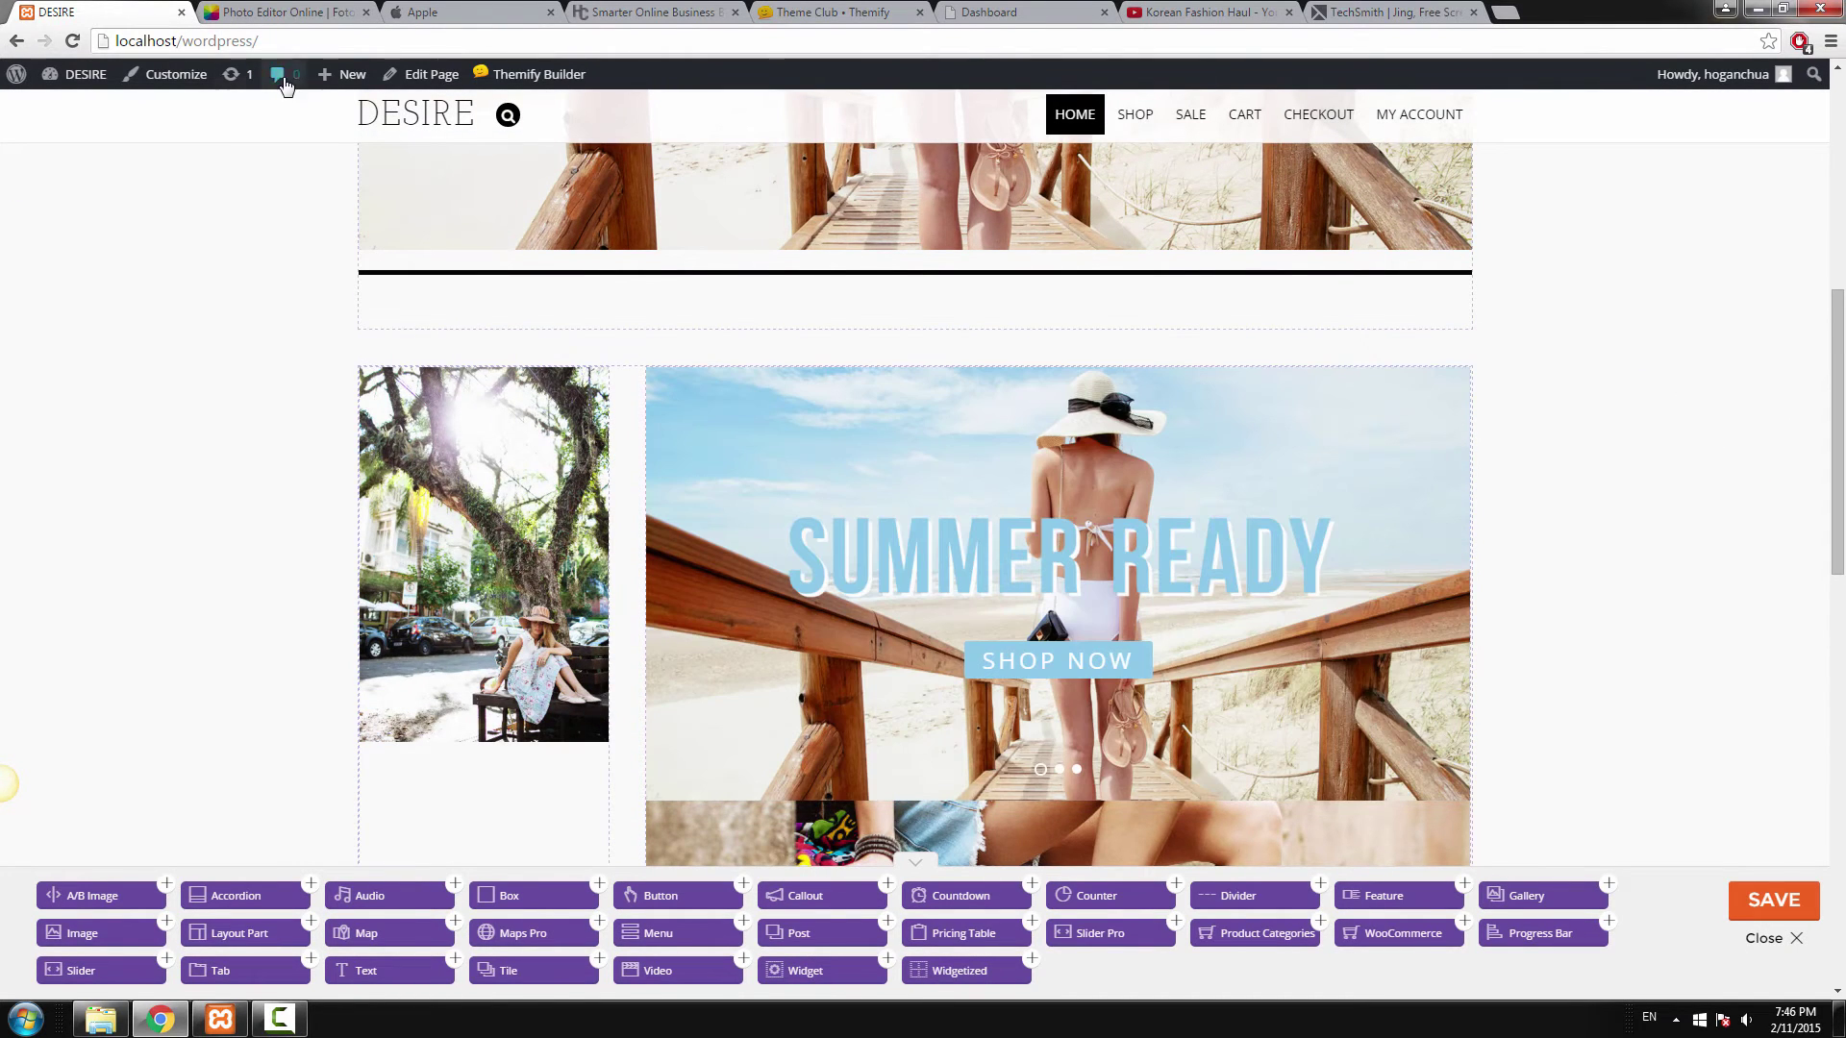
left_click(323, 14)
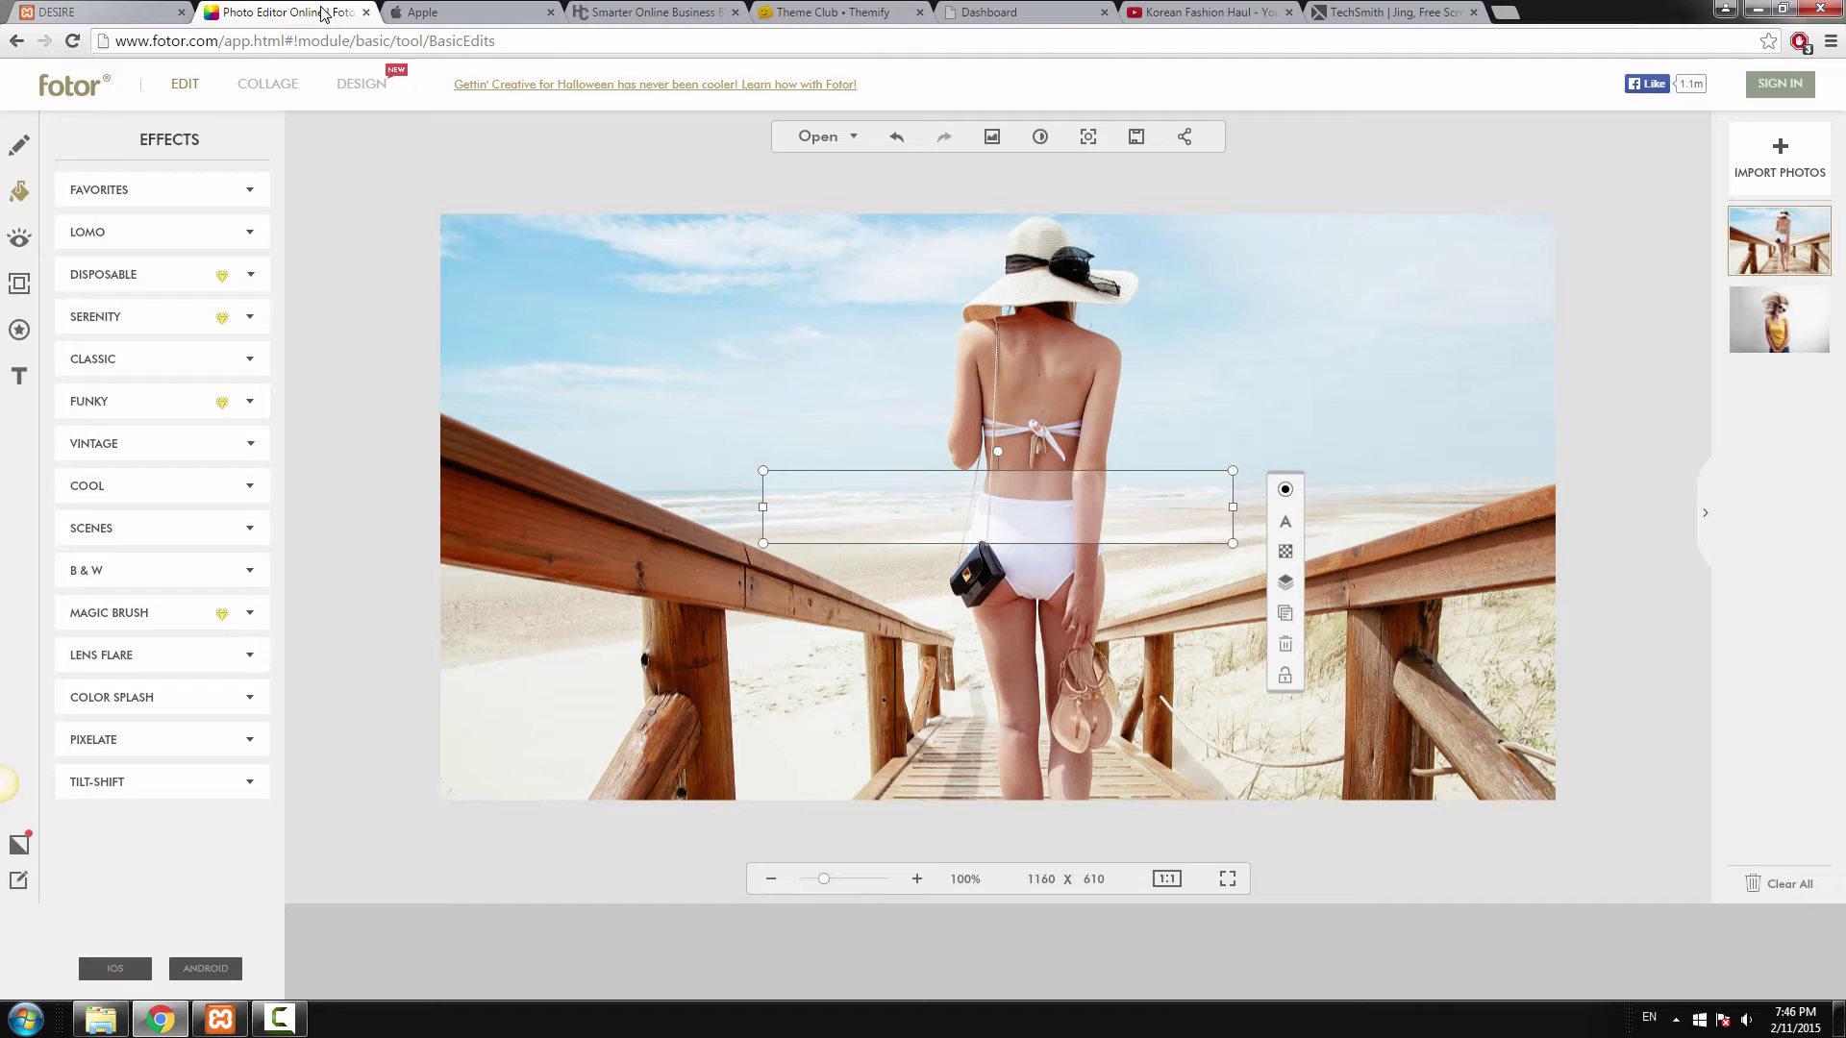
left_click(939, 514)
type("SUMME")
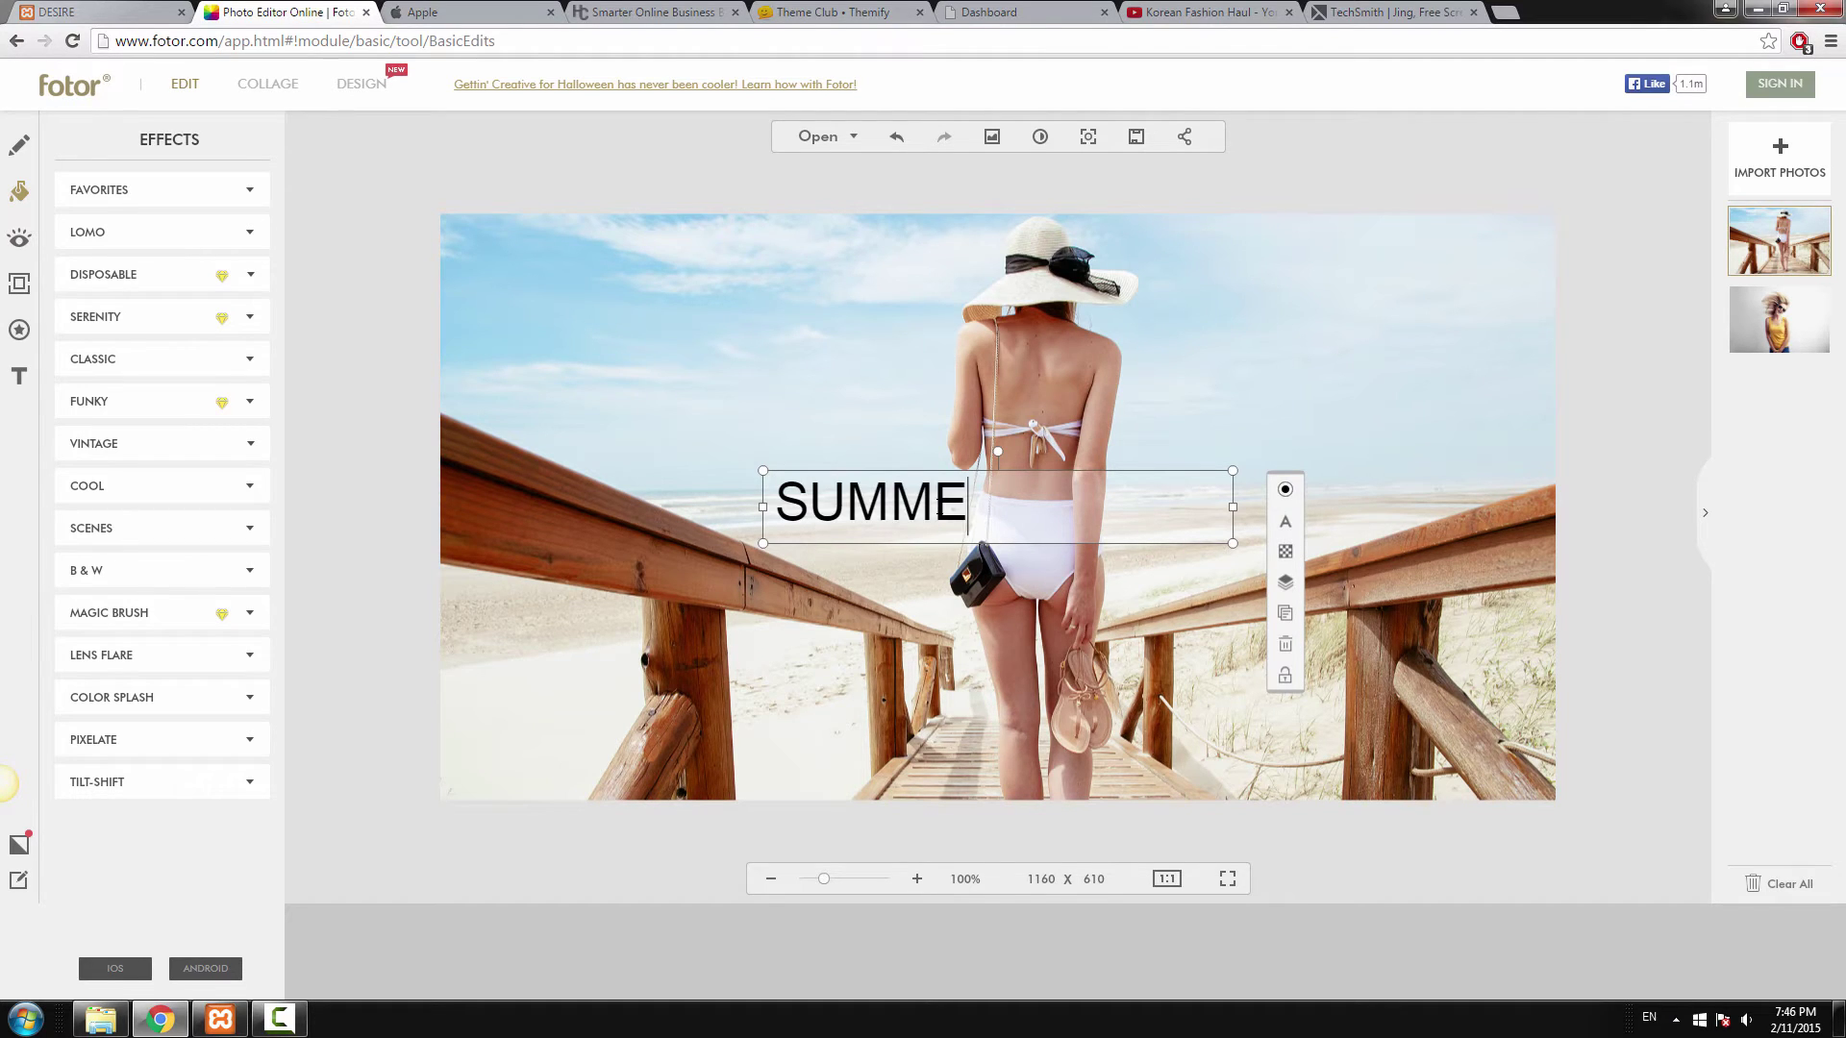
type("R REA")
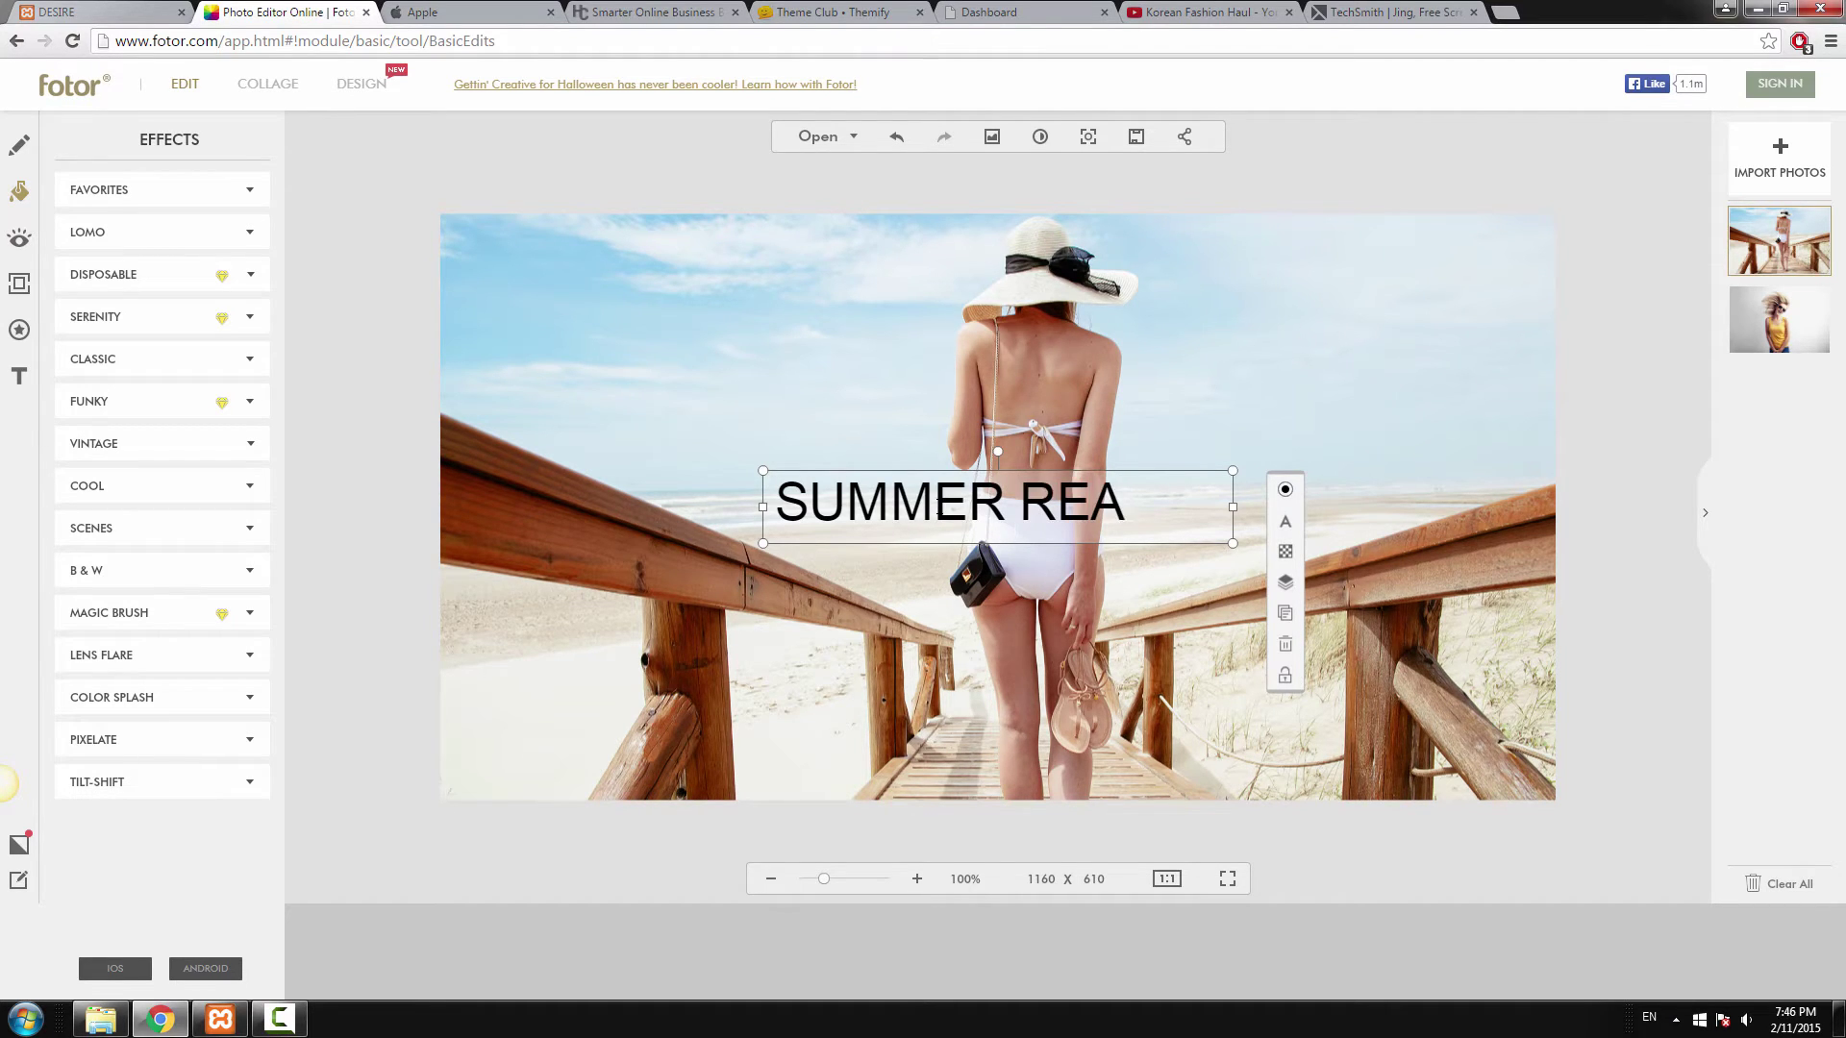
type("DY")
left_click_drag(760, 513, 441, 516)
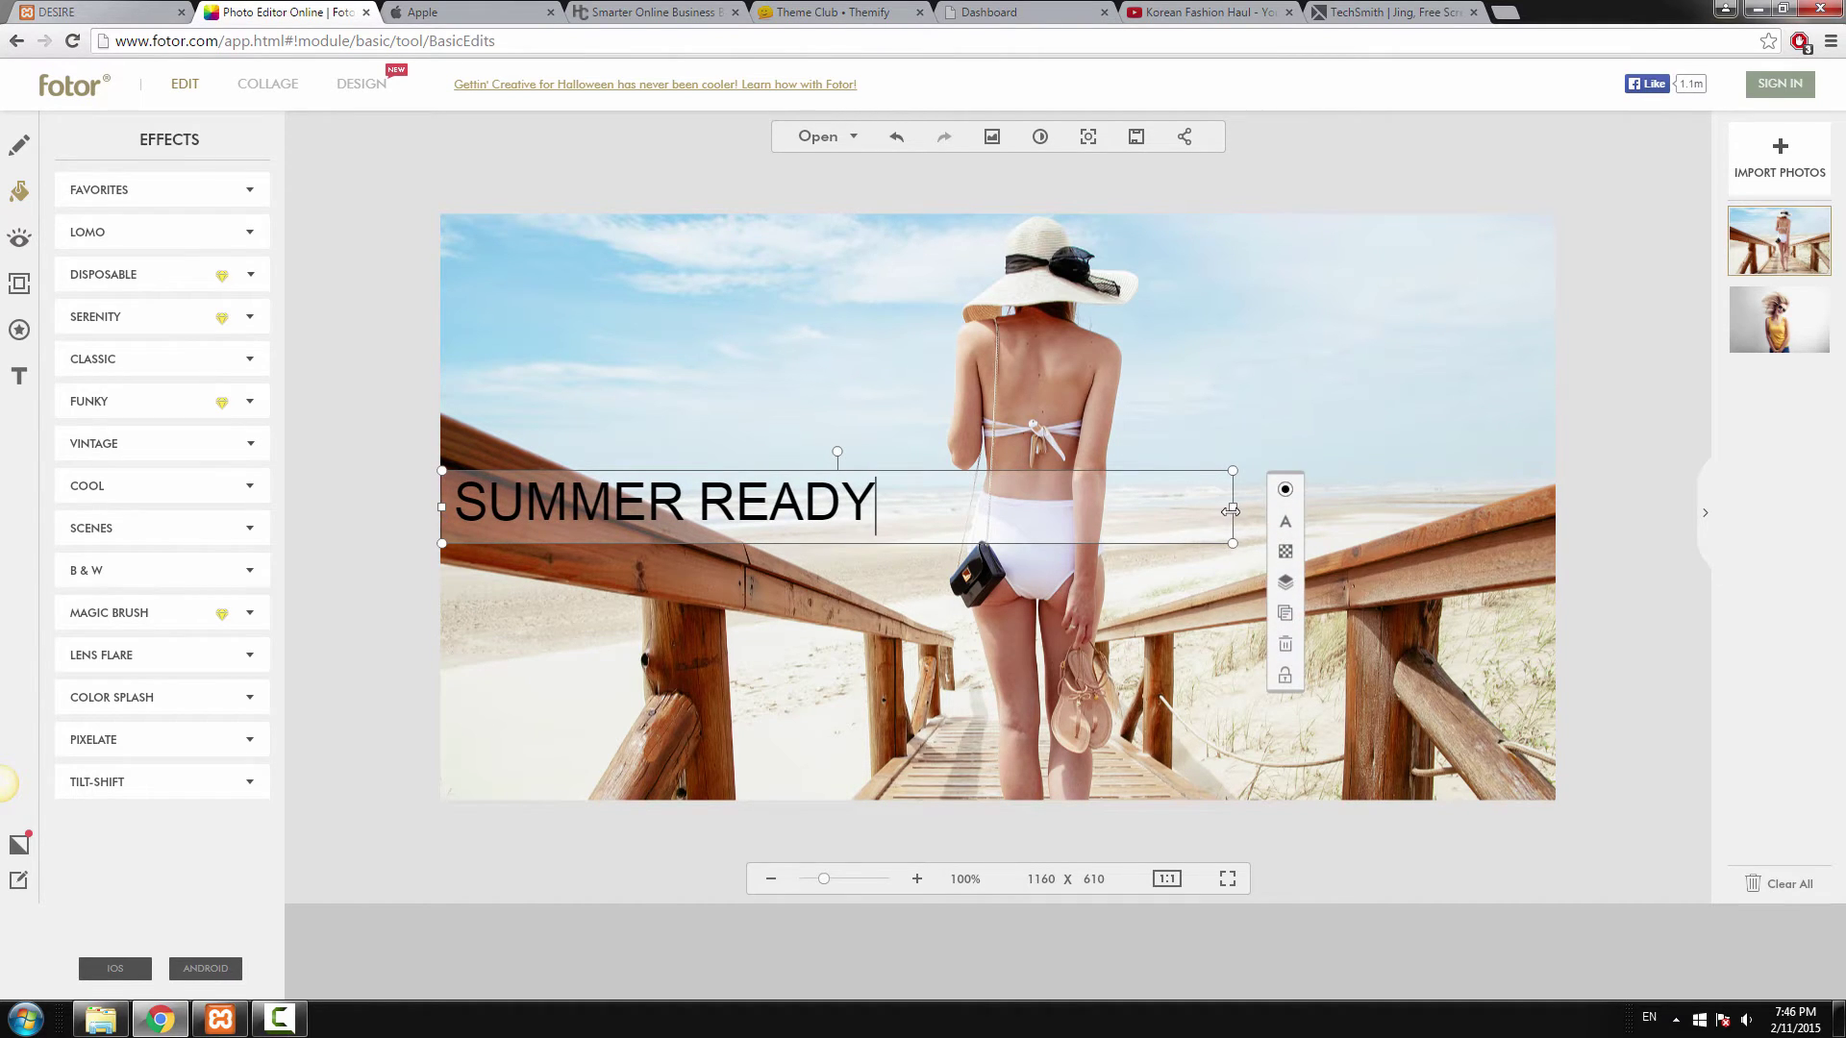
left_click_drag(1230, 511, 1557, 506)
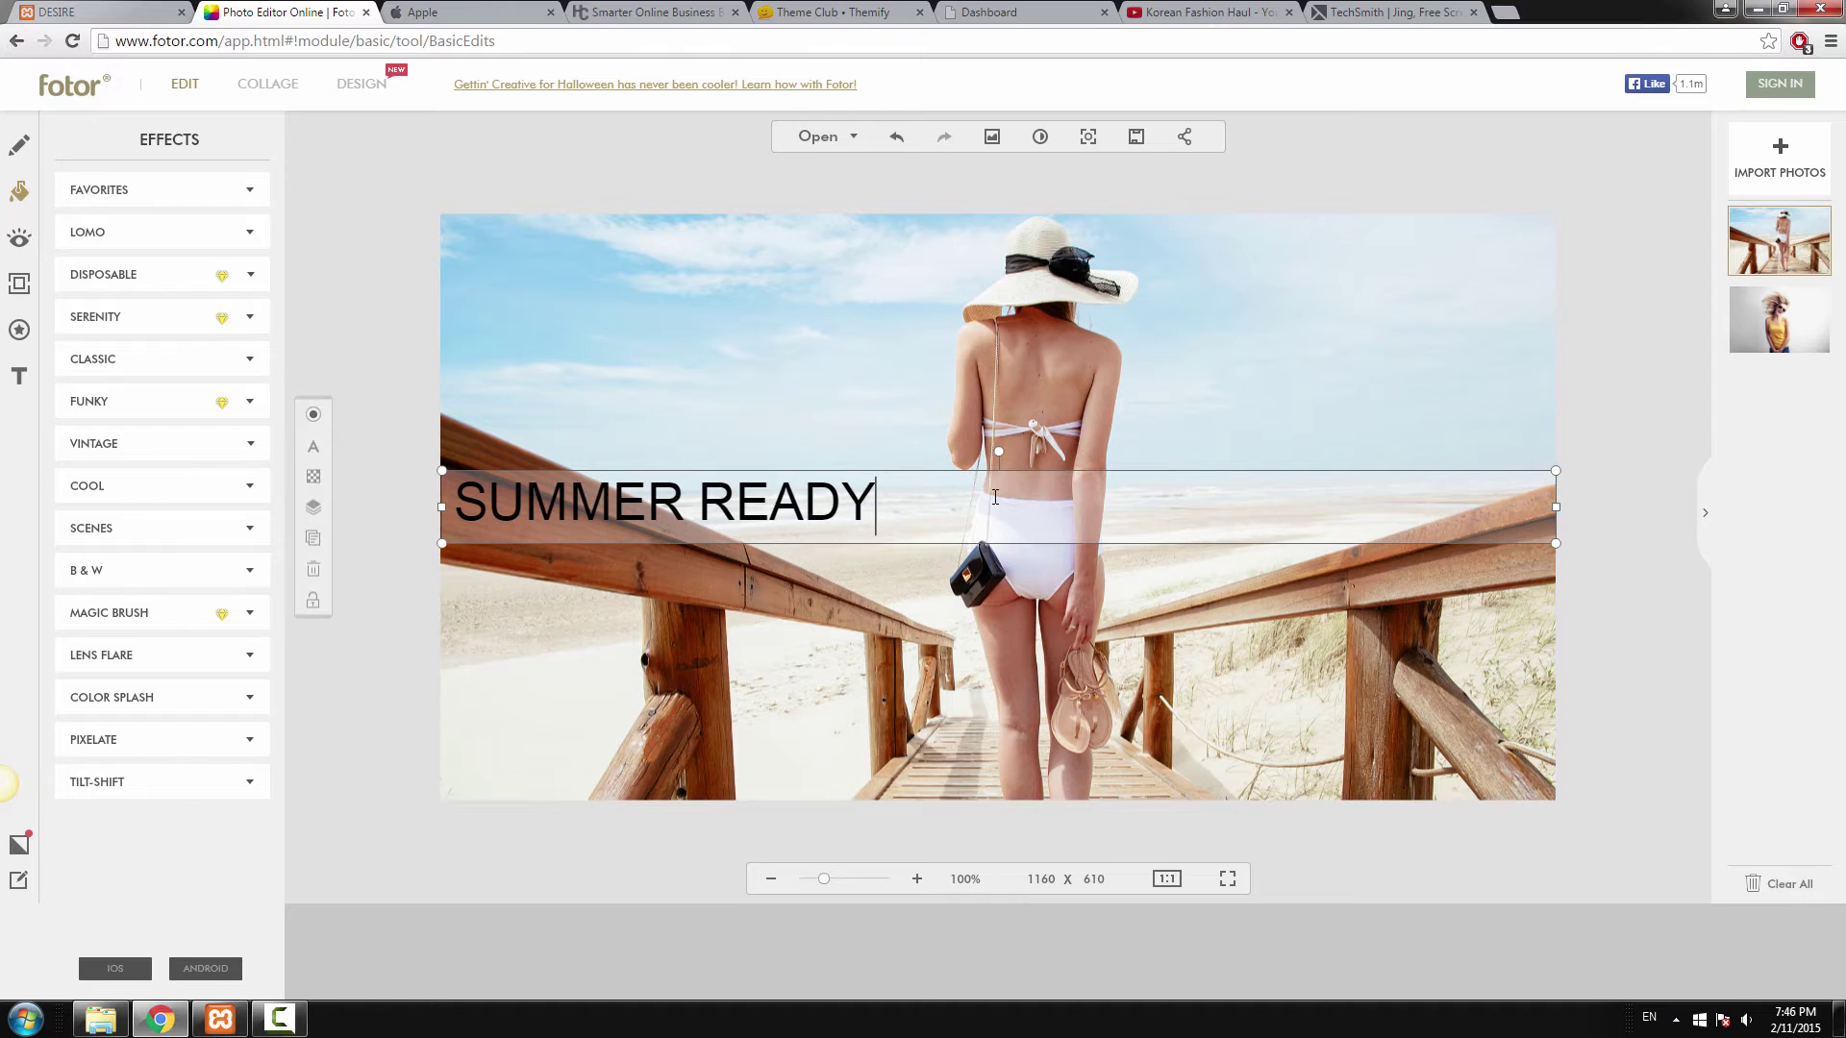
Colour all of the SUMMER READY text light blue with the eyedropper.
key("ctrl+a")
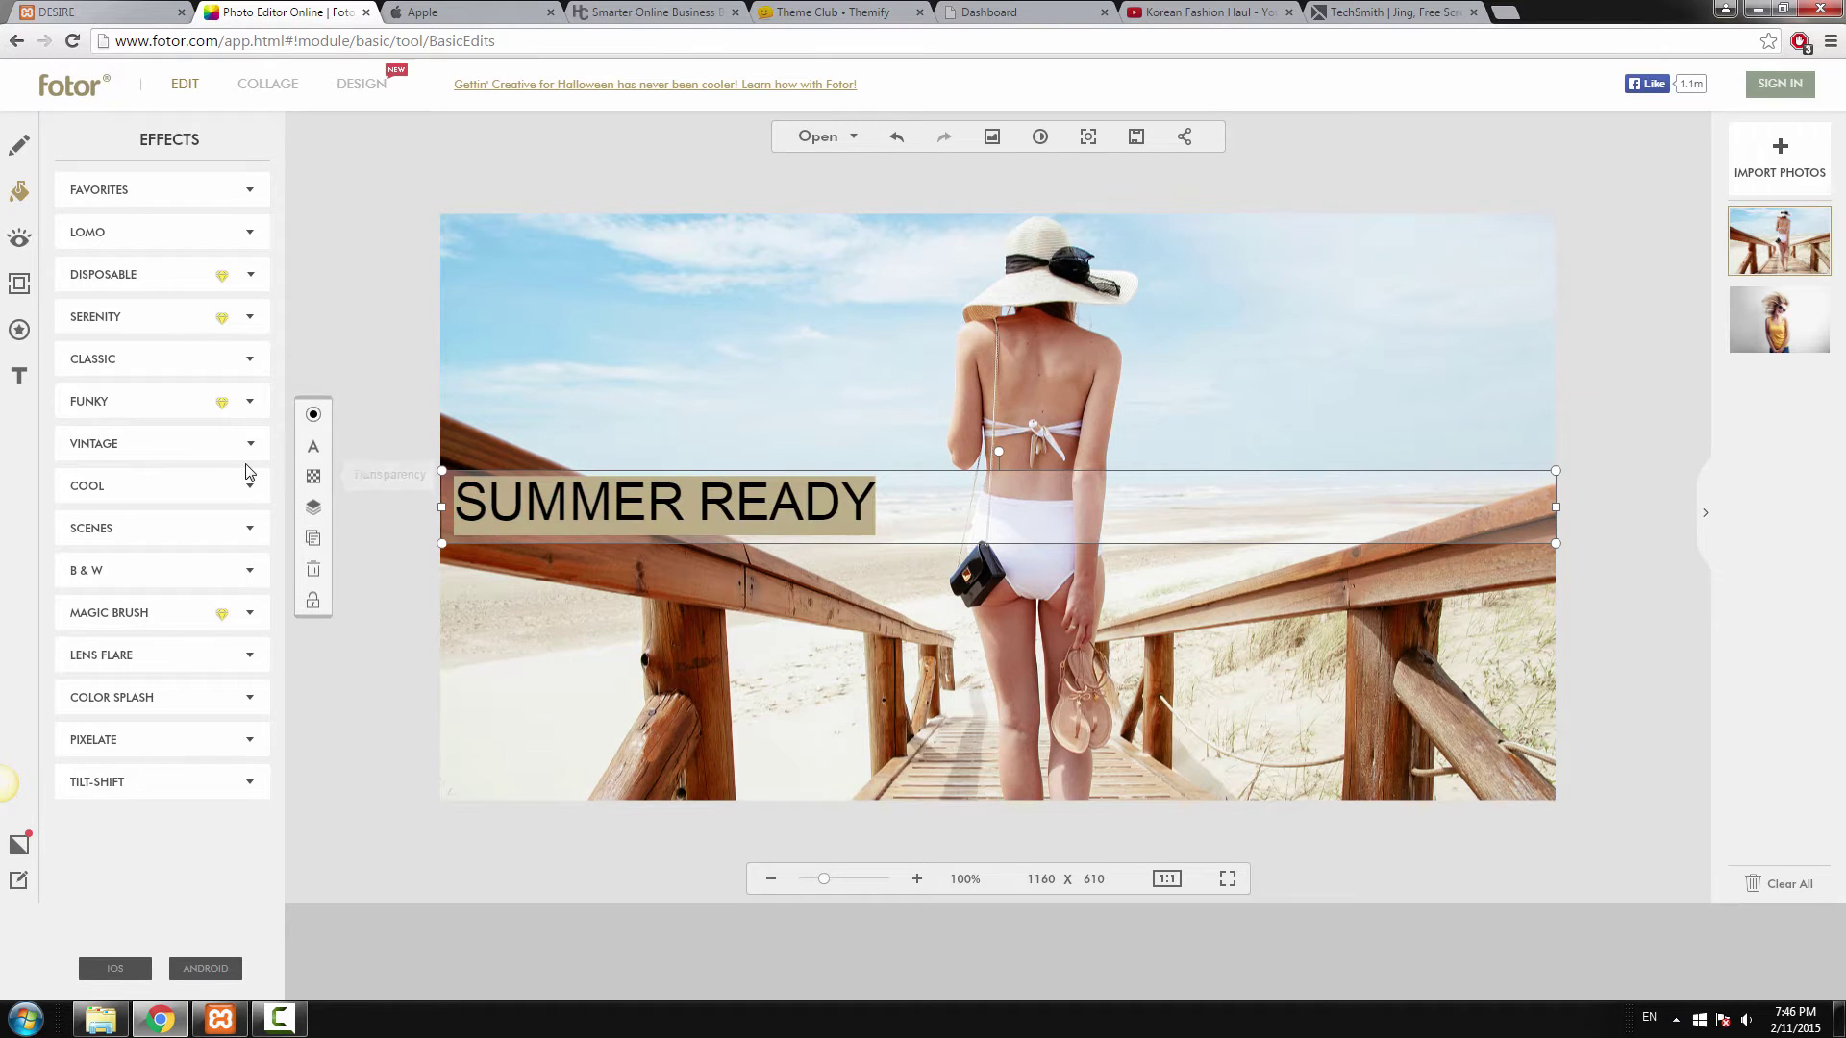
left_click(314, 416)
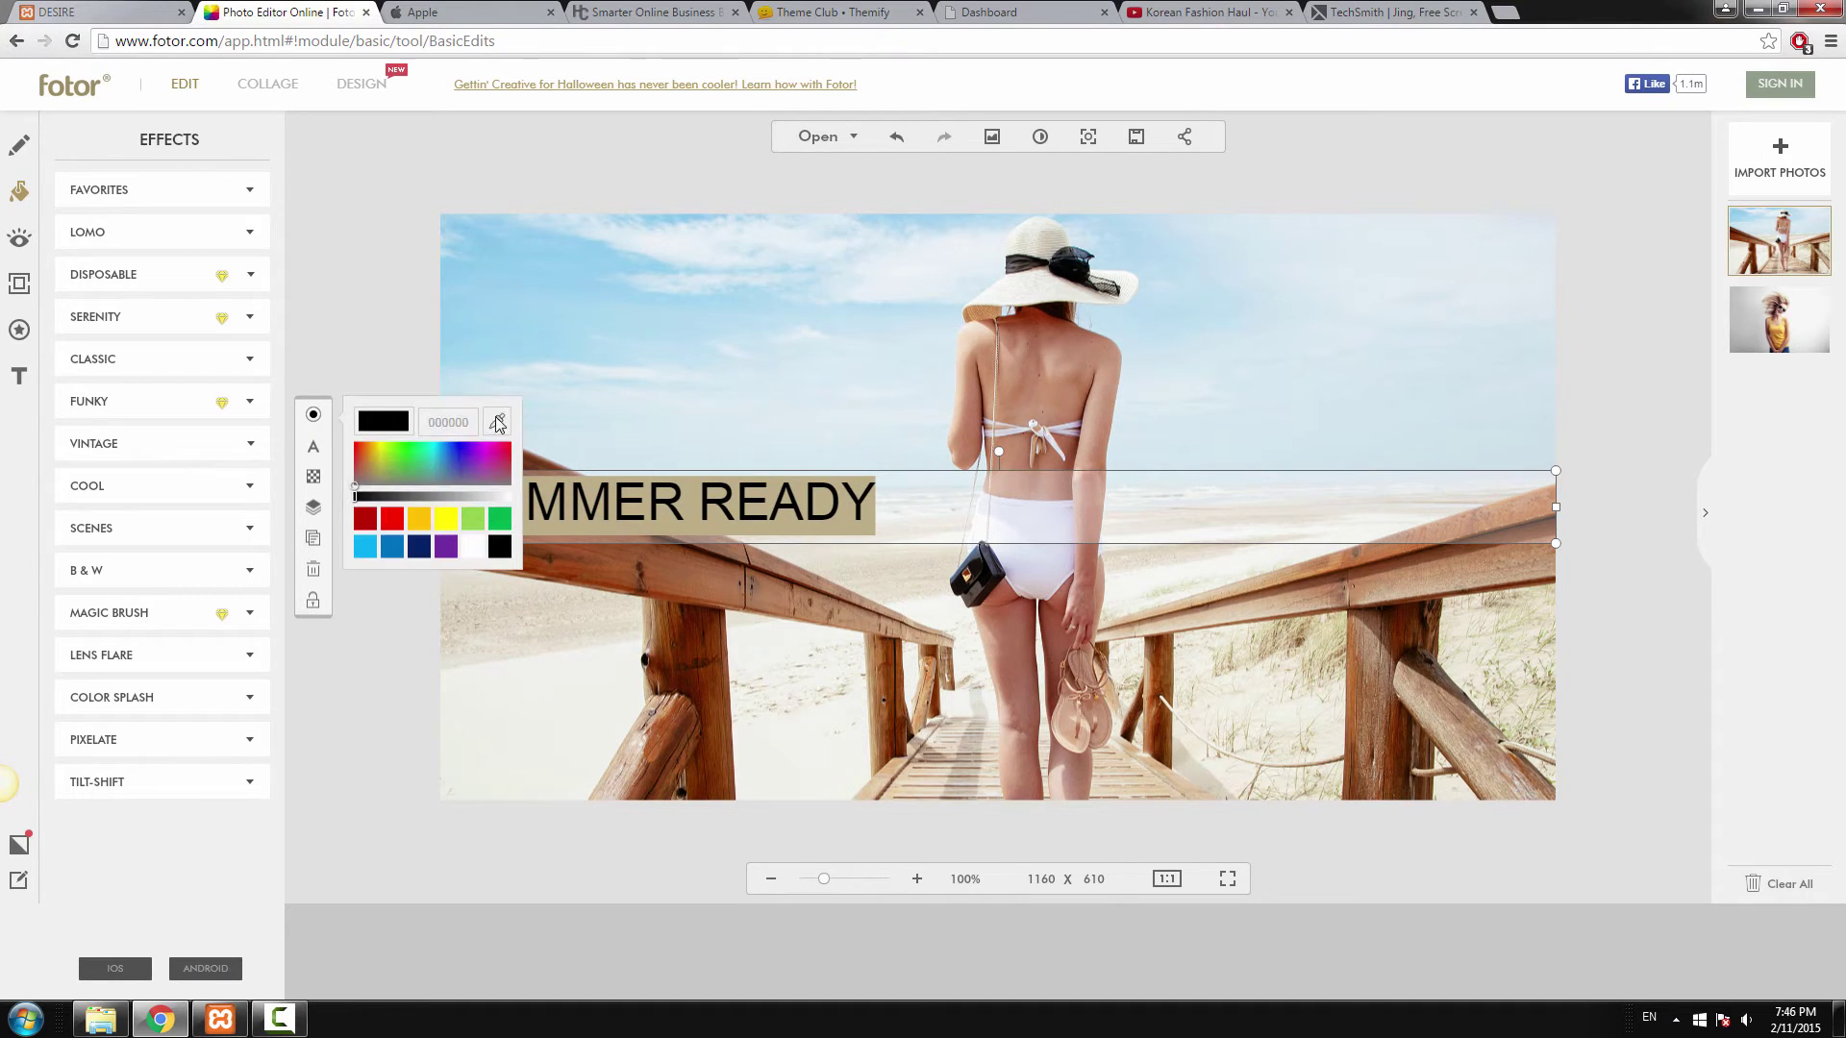
left_click(519, 346)
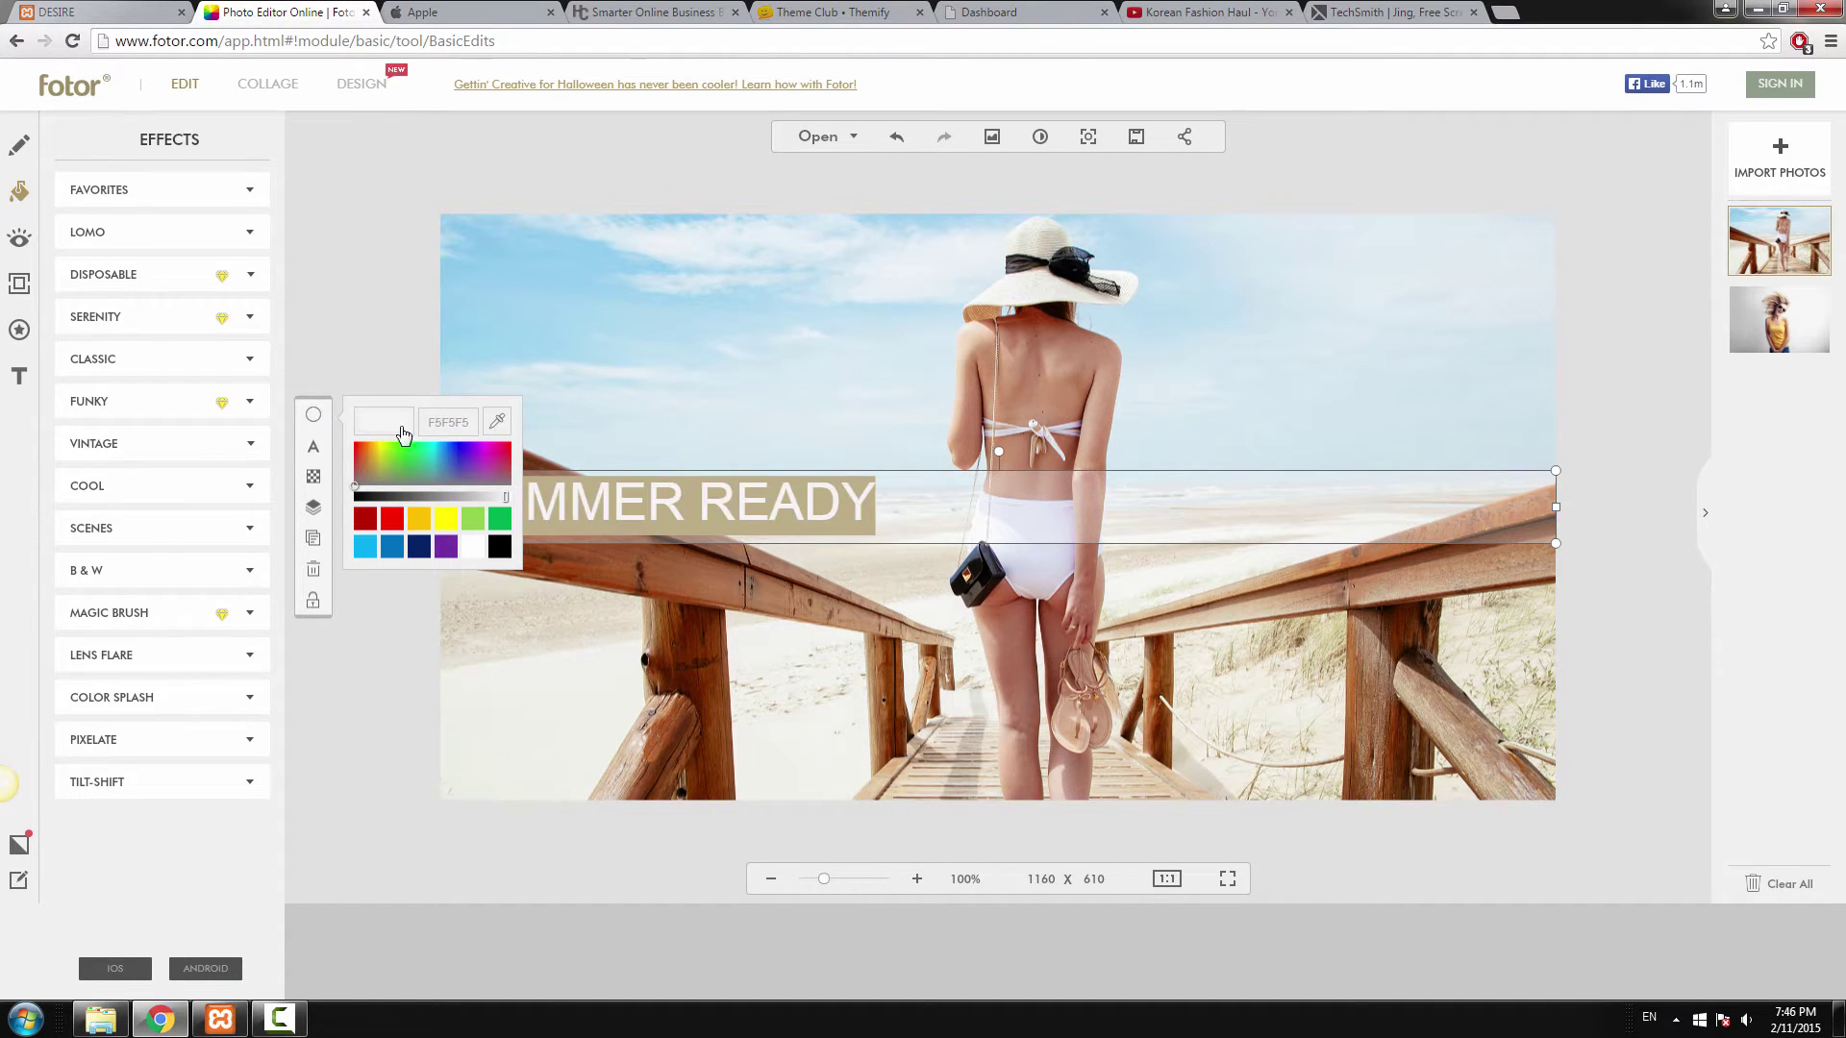
left_click(496, 425)
left_click(496, 425)
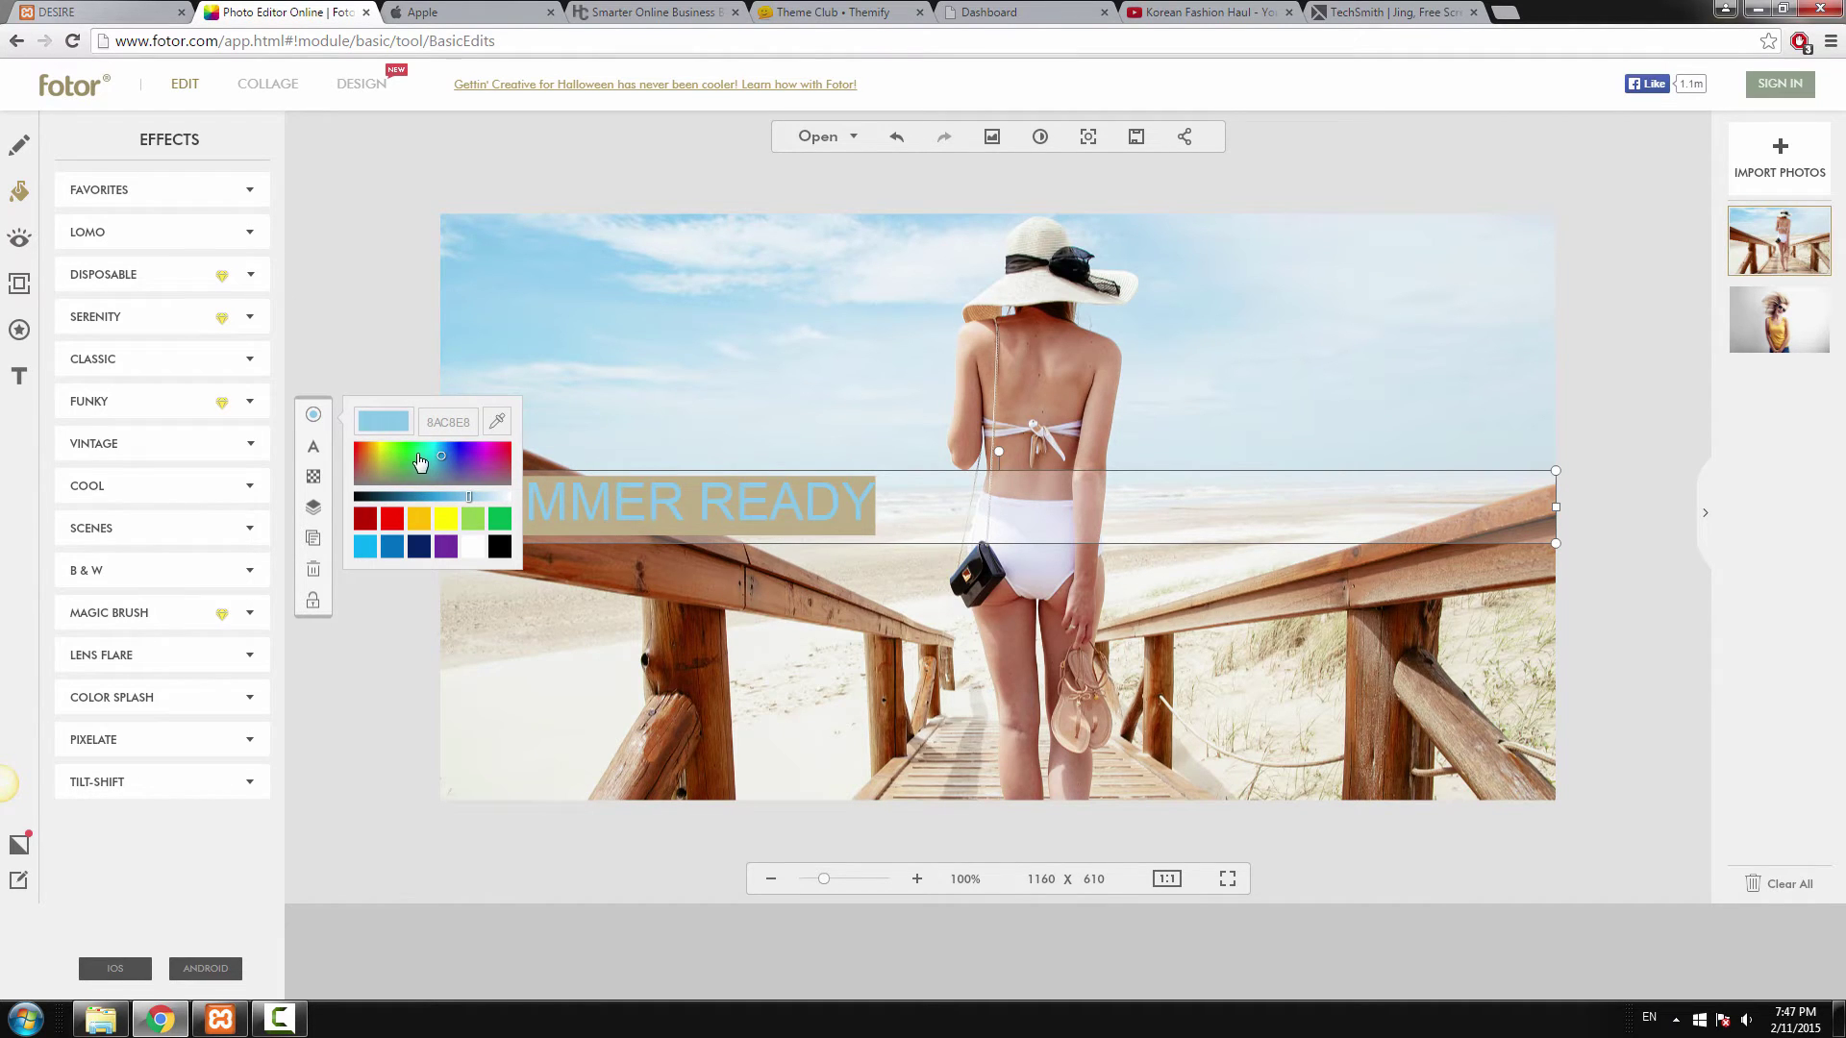
Set the SUMMER READY text in the Bebas Neue font and centre it within its text box.
left_click(328, 453)
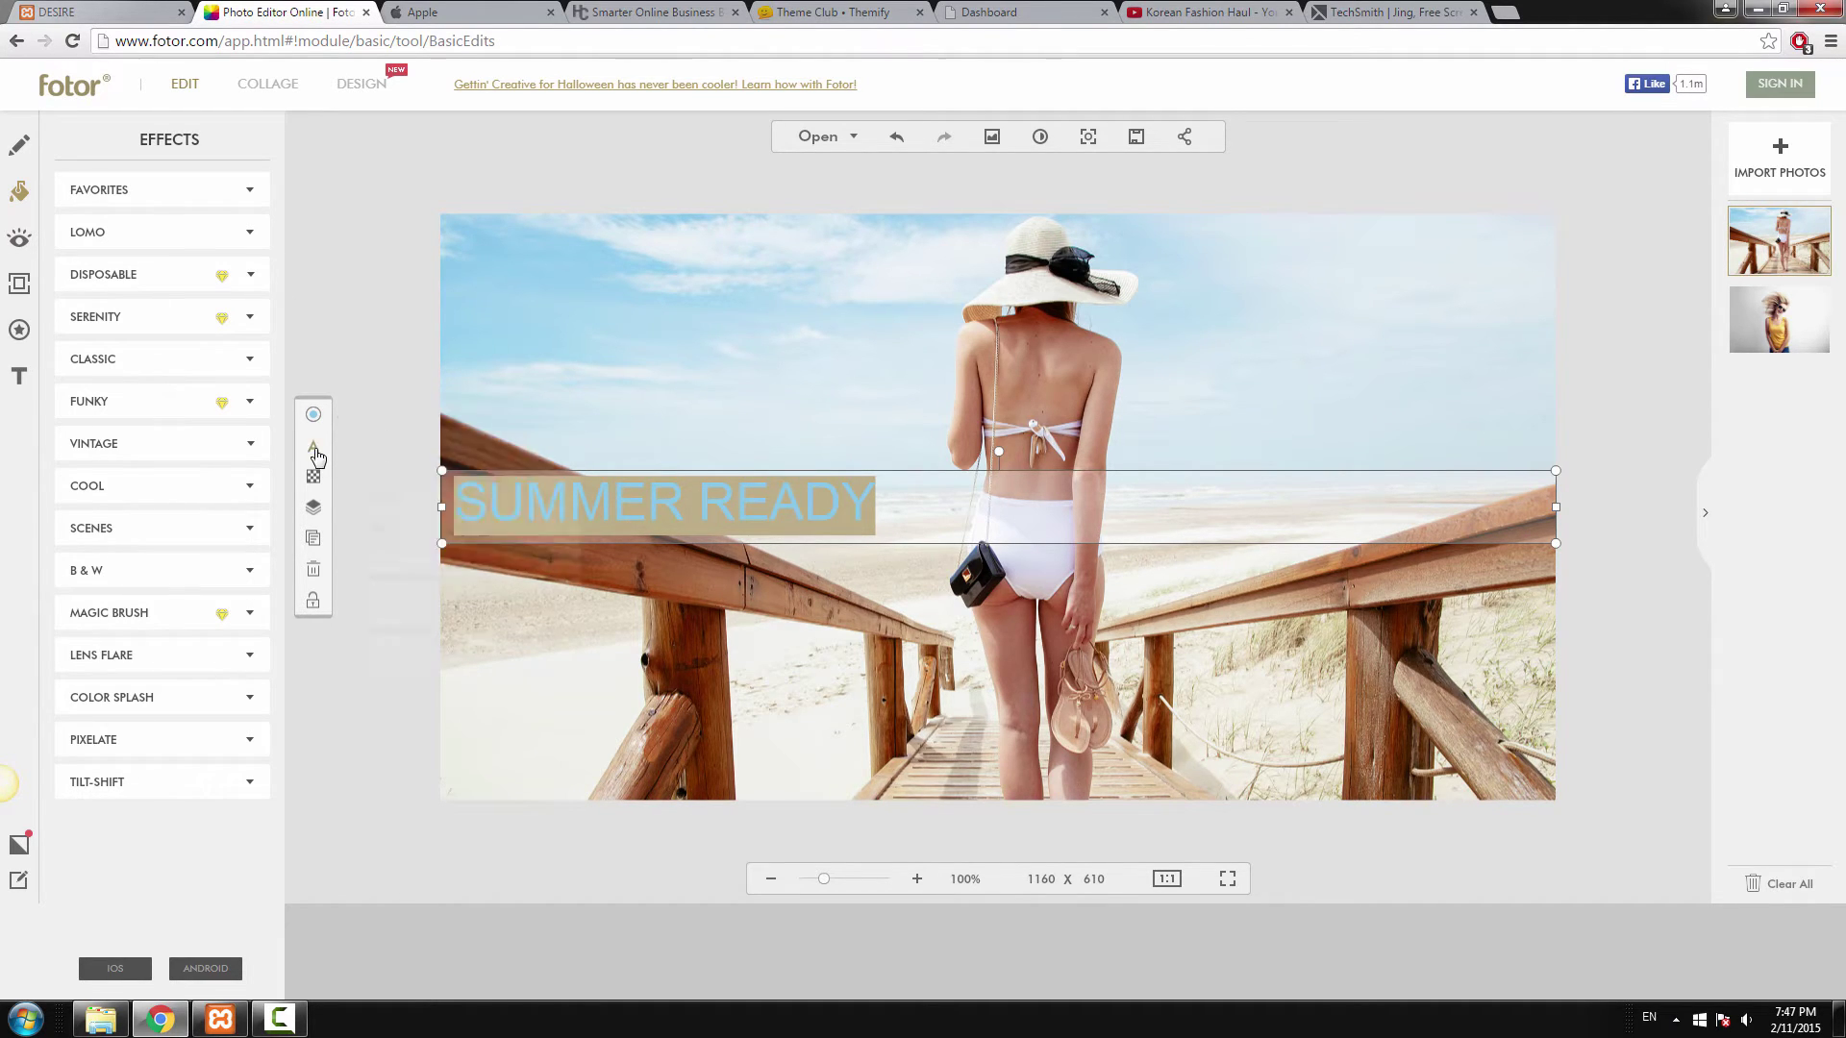
left_click(492, 496)
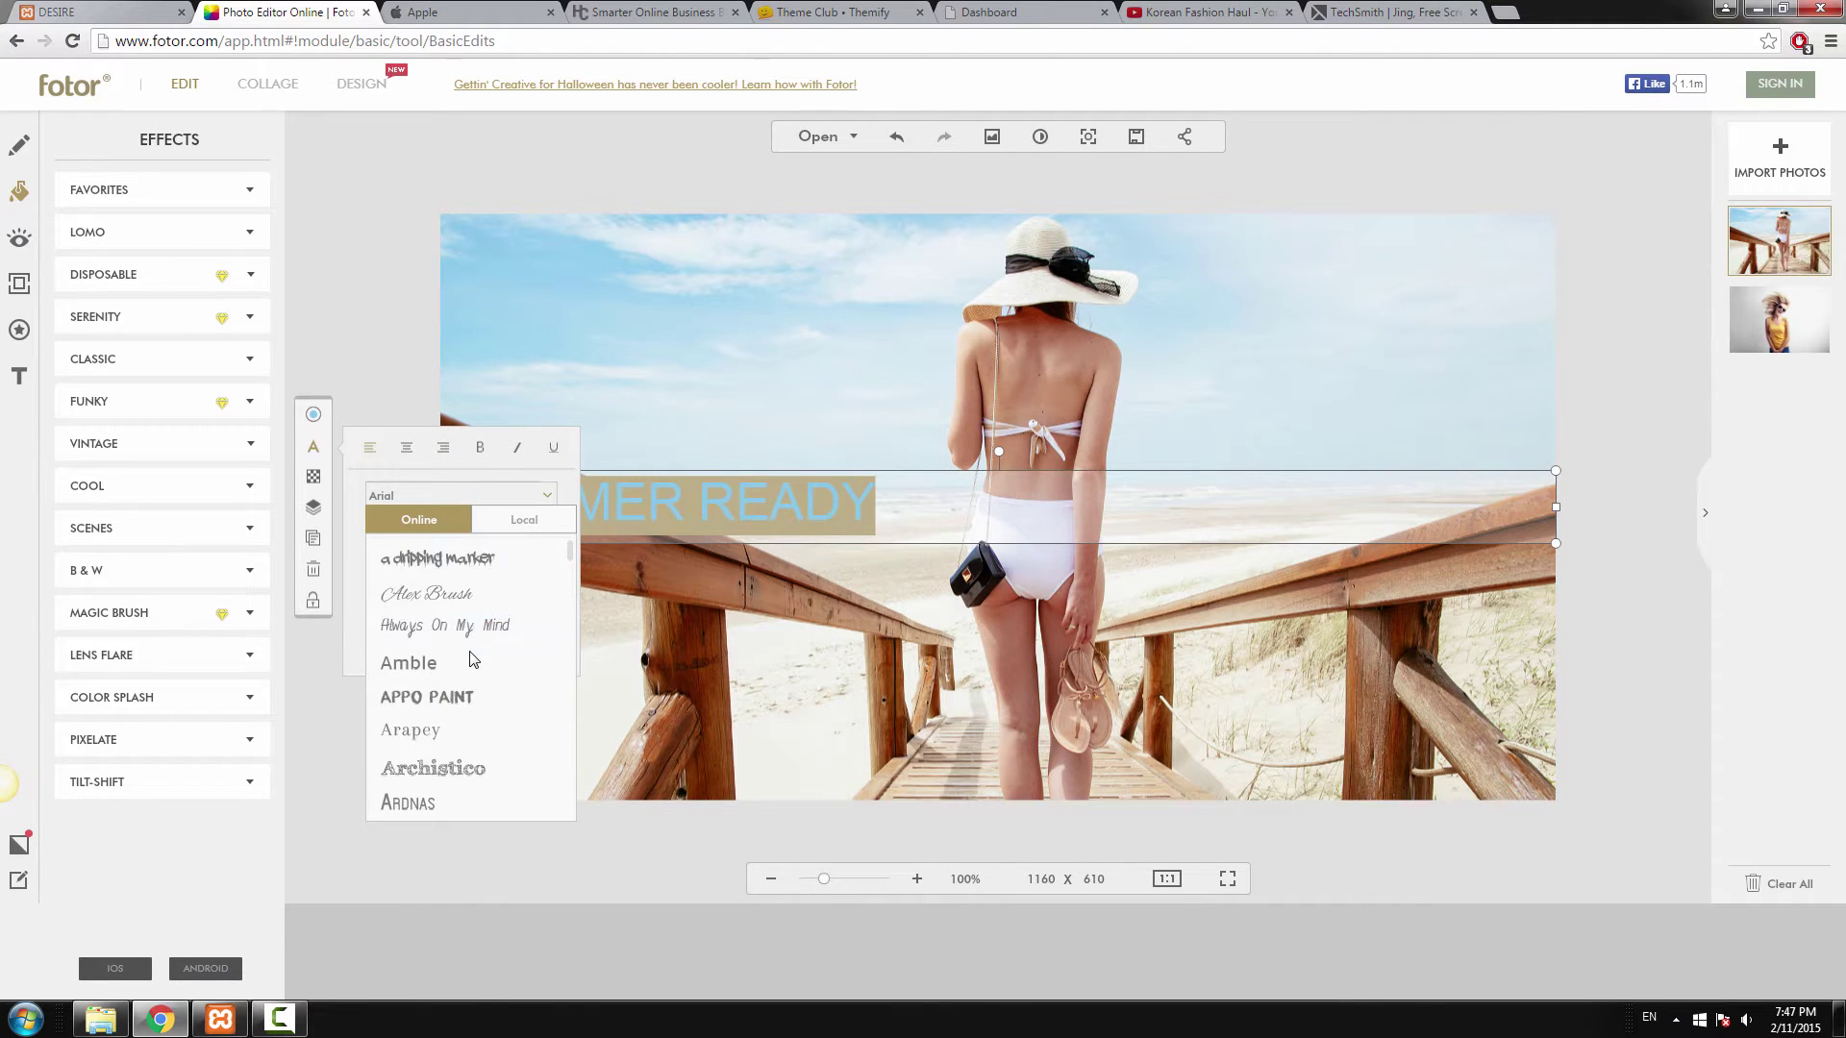
scroll(471, 664, "down", 2)
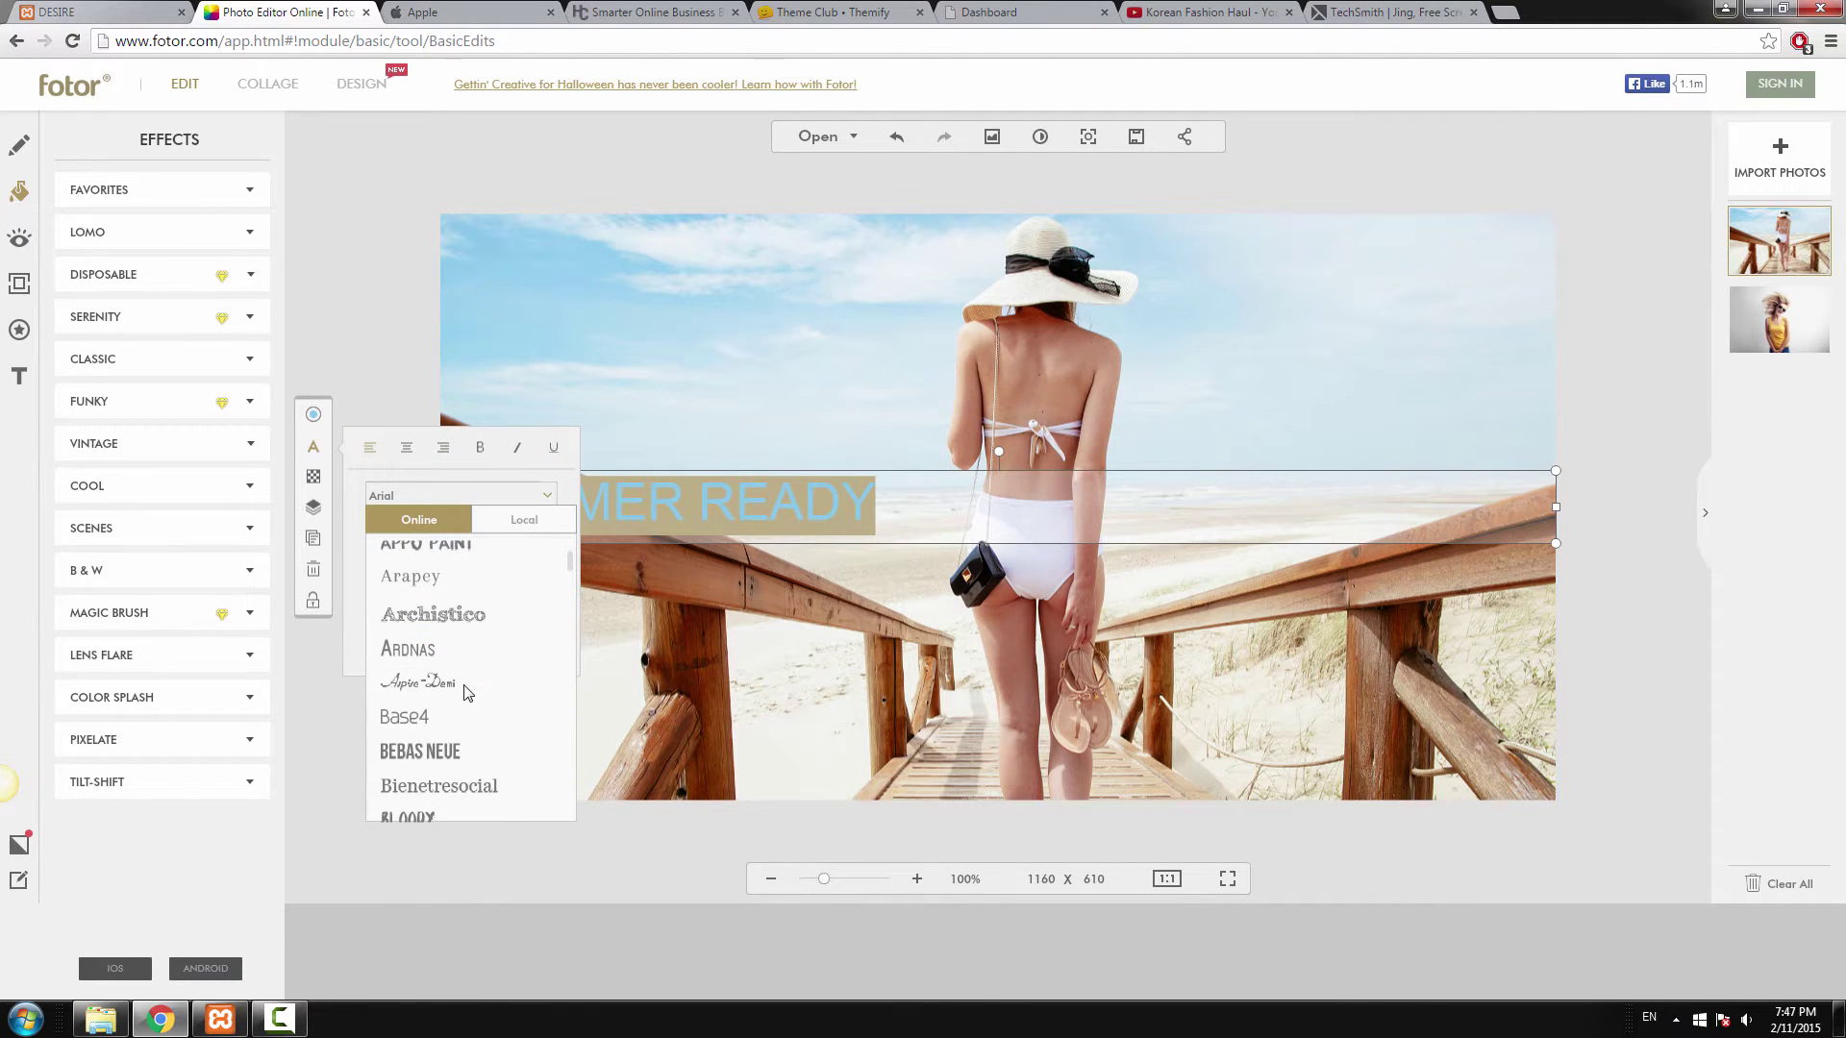
left_click(438, 755)
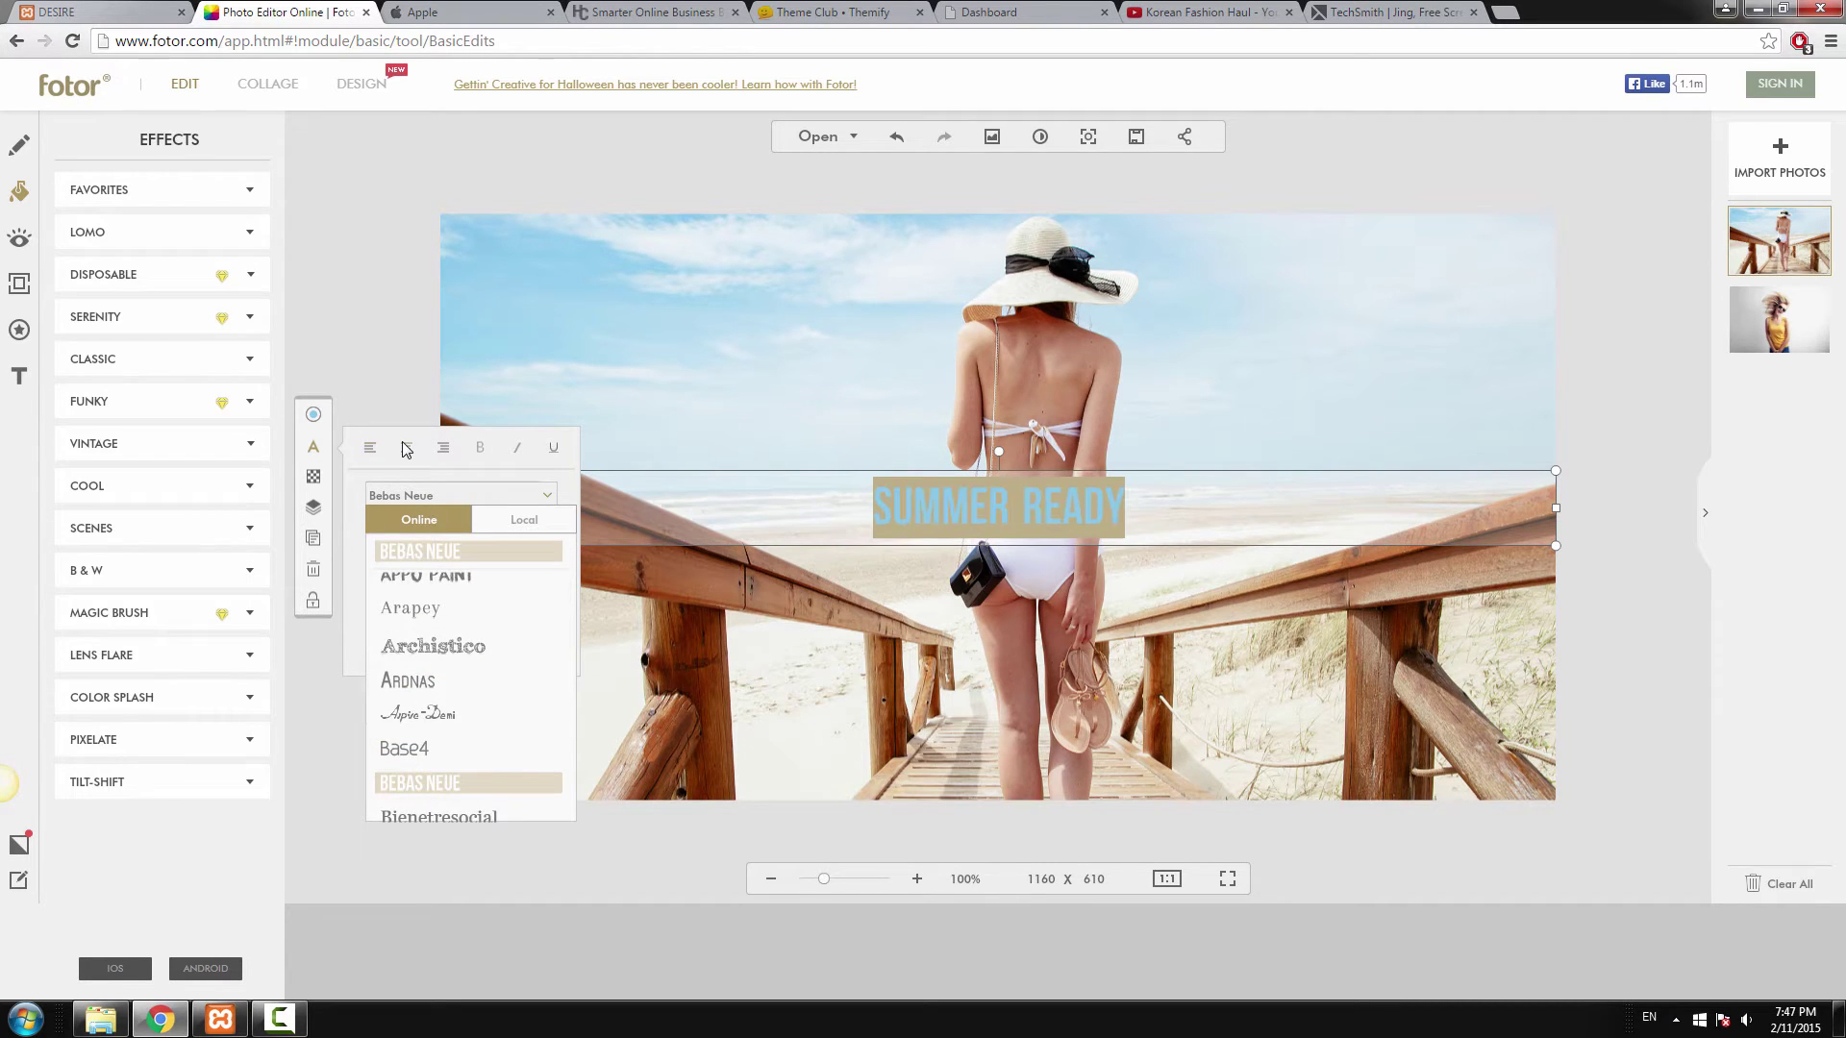
left_click(566, 486)
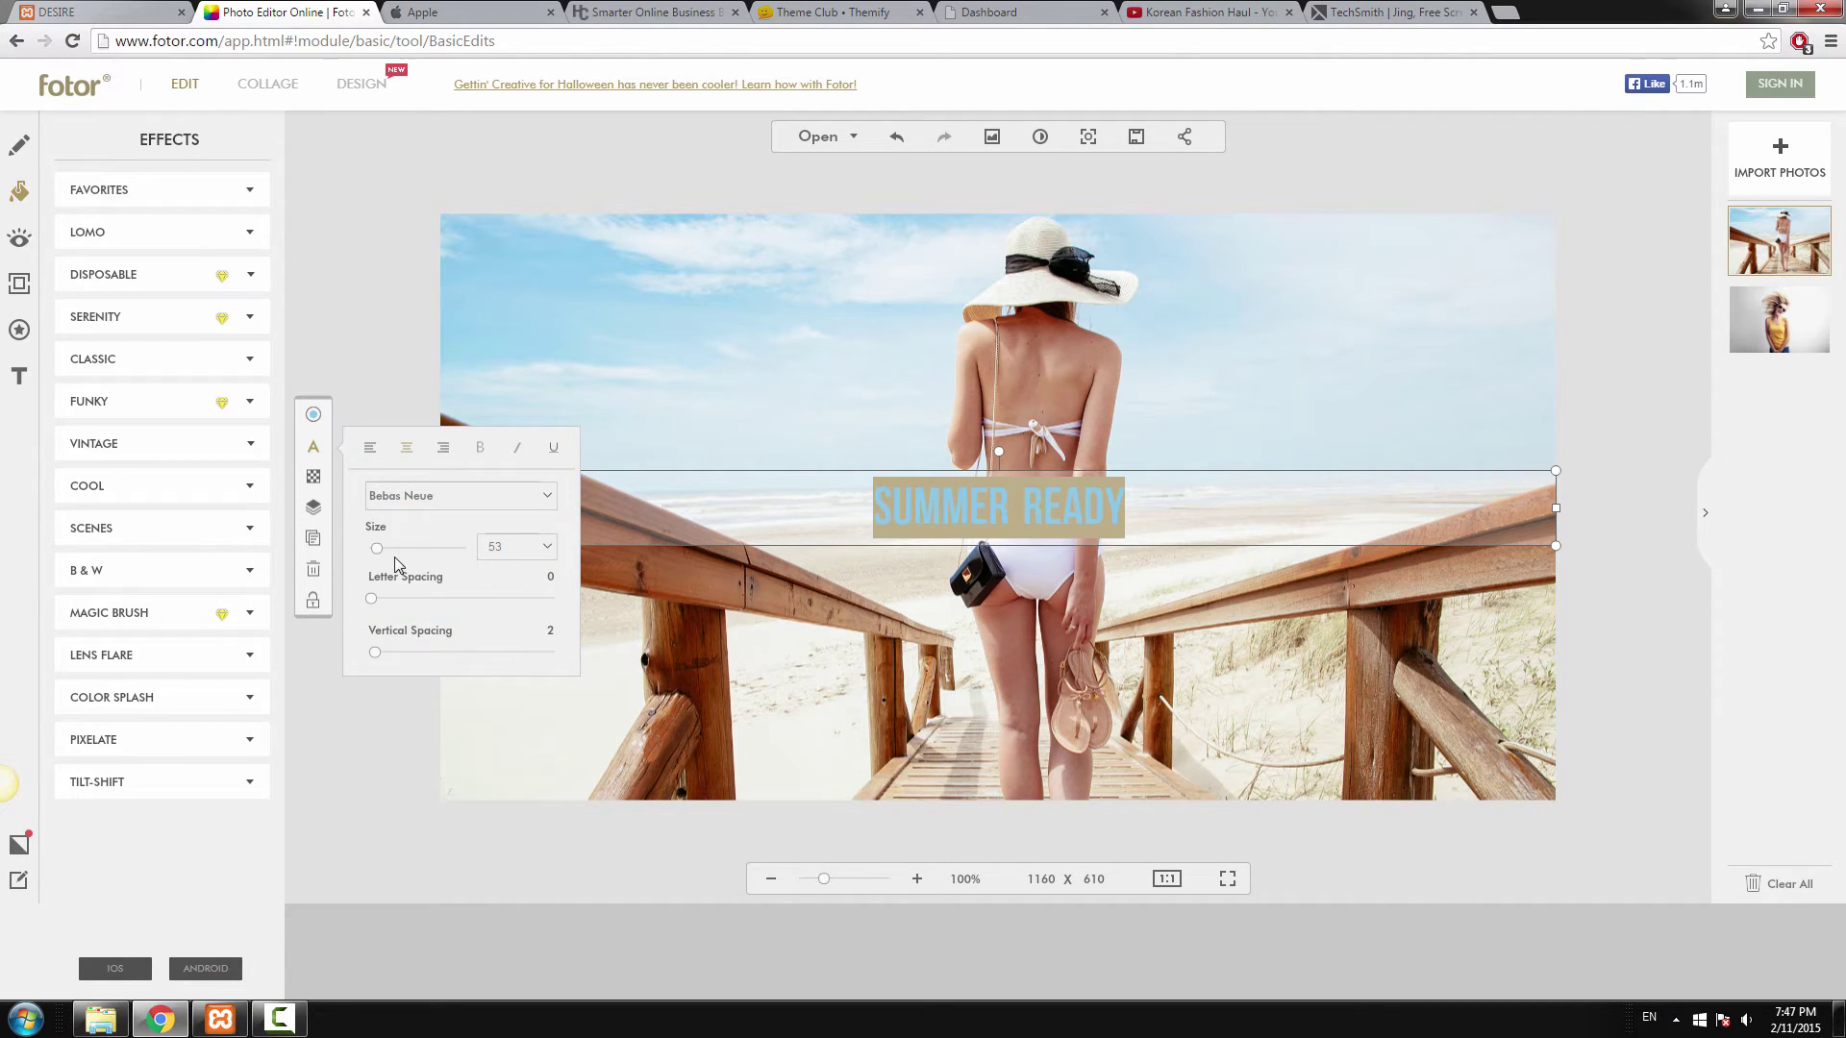
Set the SUMMER READY text's size to 150 and its letter spacing to 3.
left_click(547, 548)
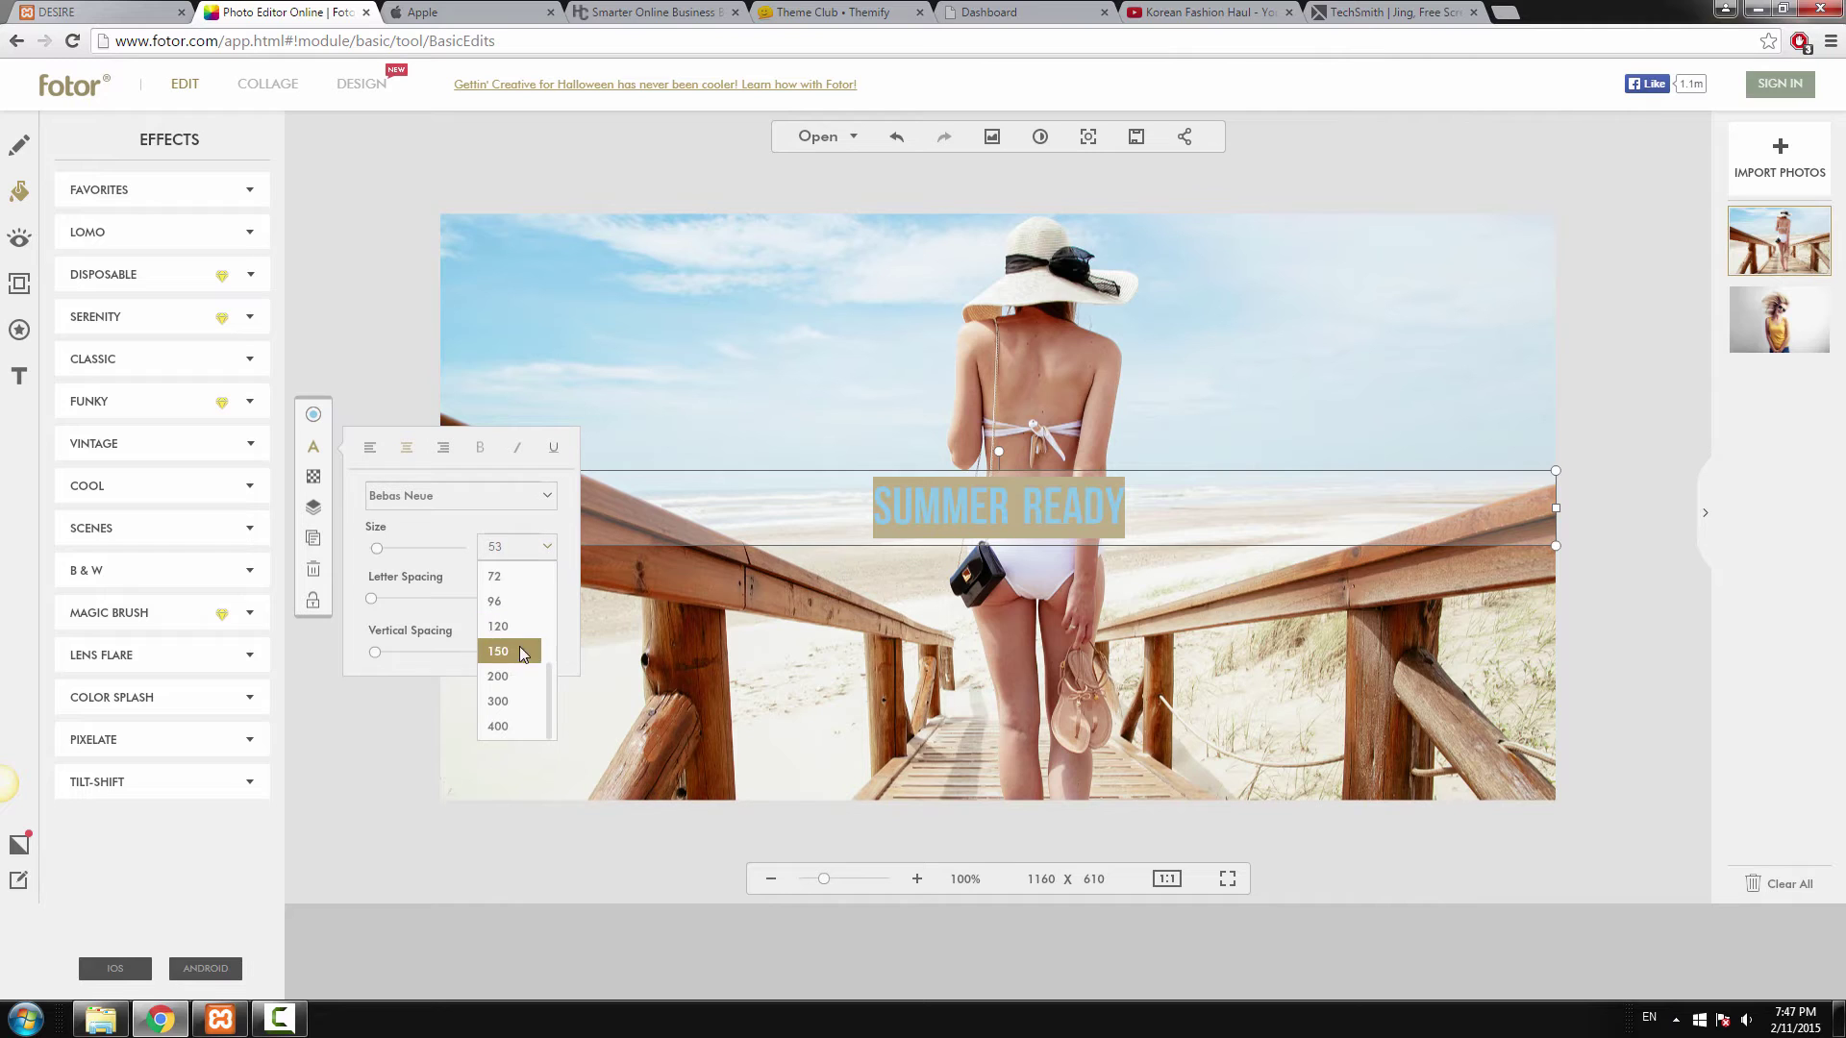
left_click(510, 652)
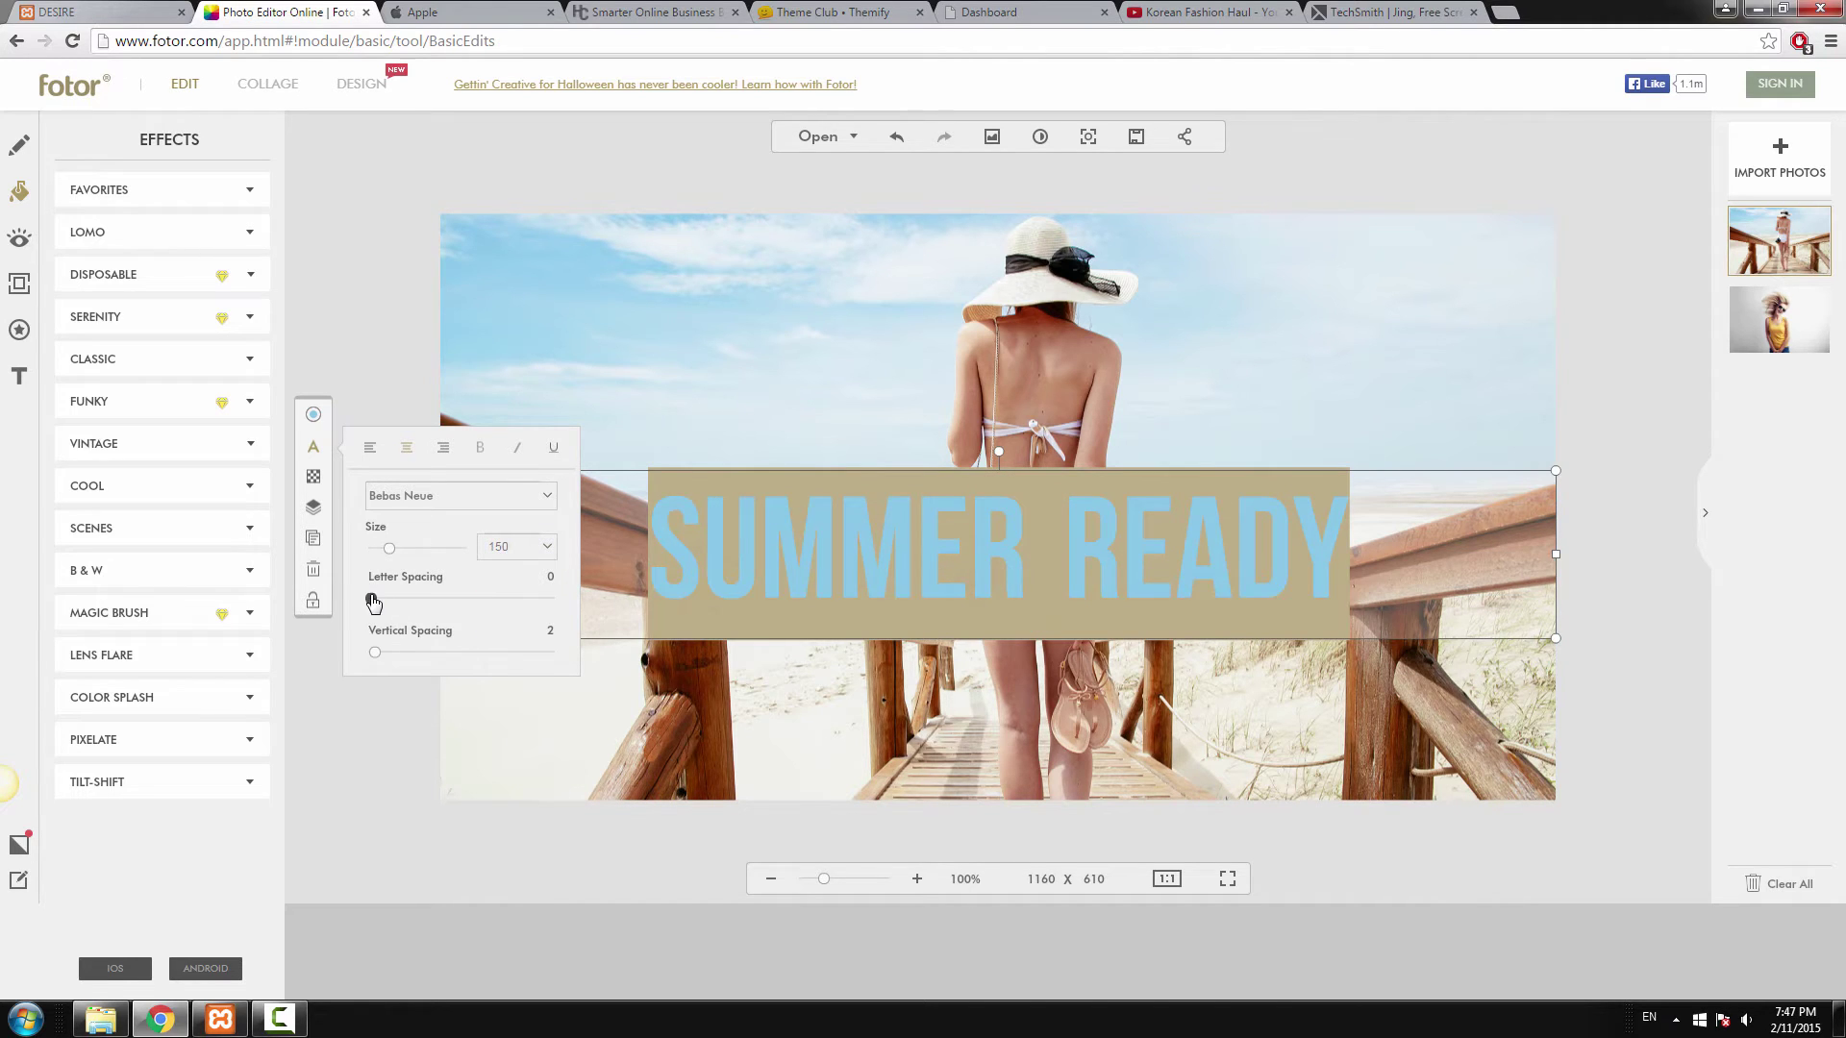
left_click_drag(372, 600, 378, 603)
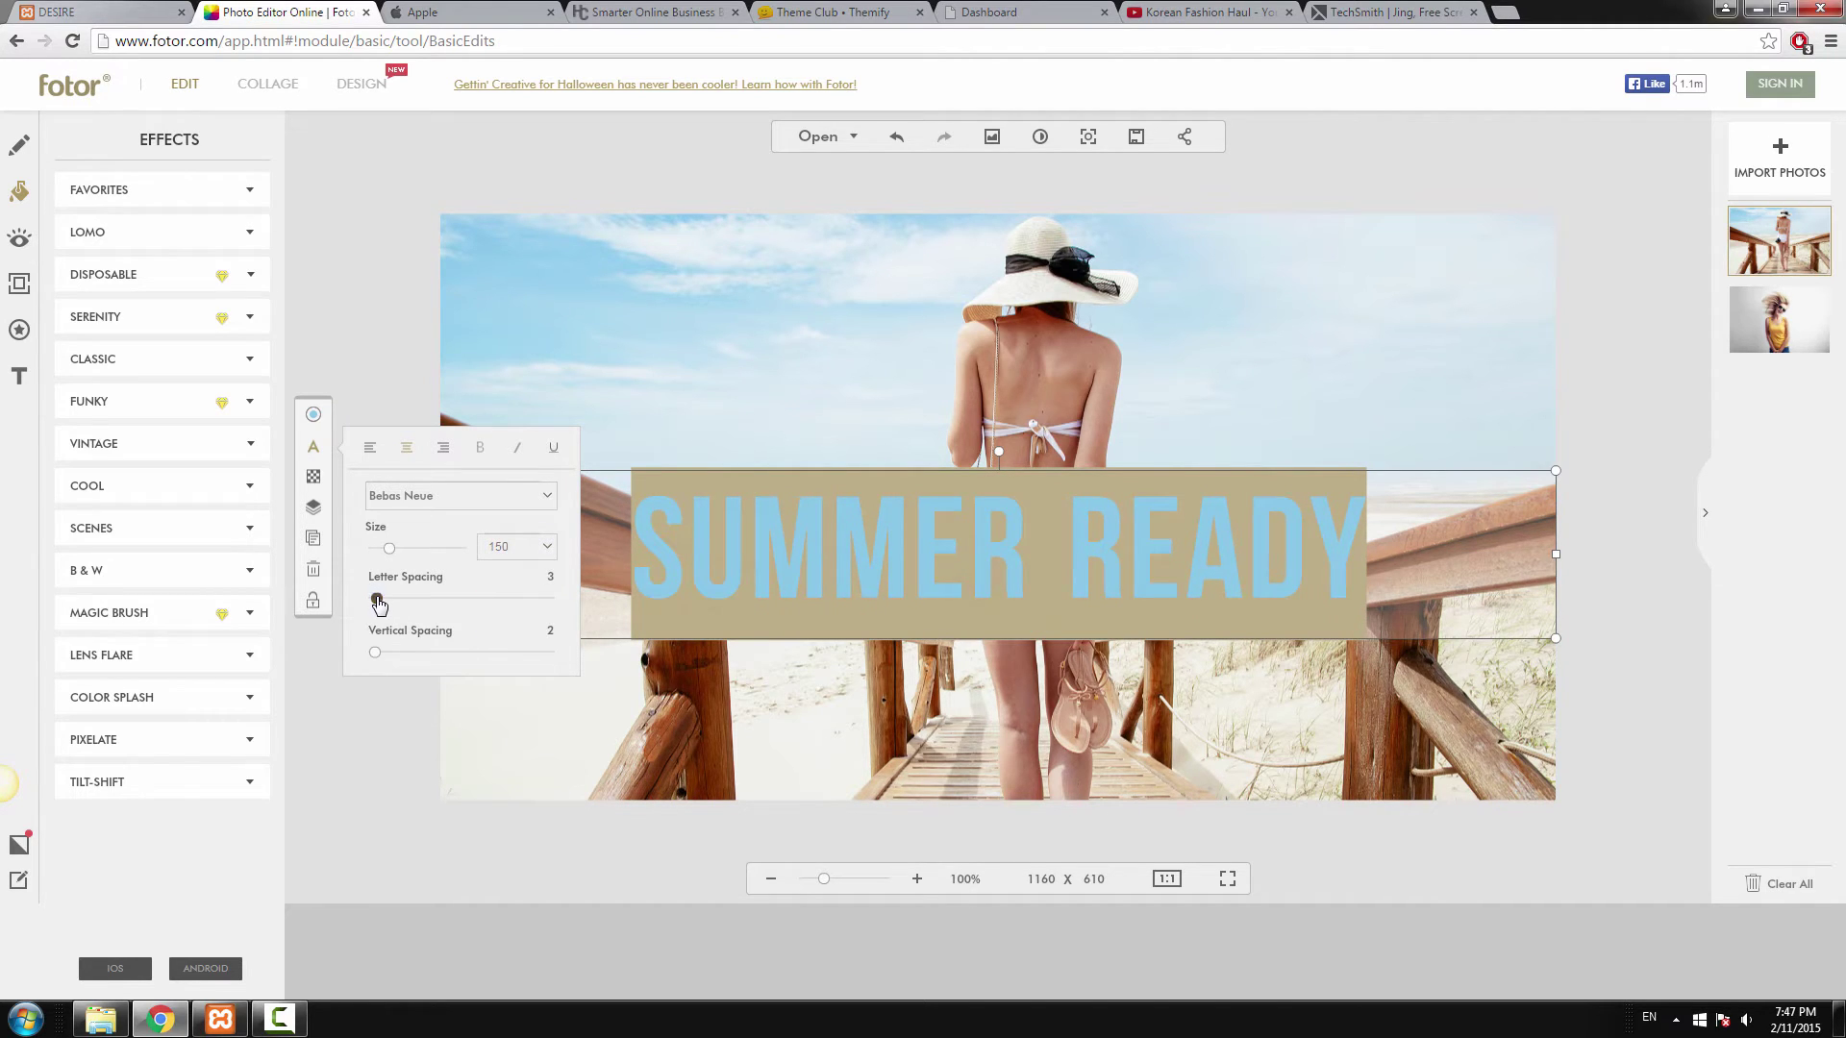
Duplicate the blue SUMMER READY text and colour the copy white (FFFFFF).
left_click(316, 545)
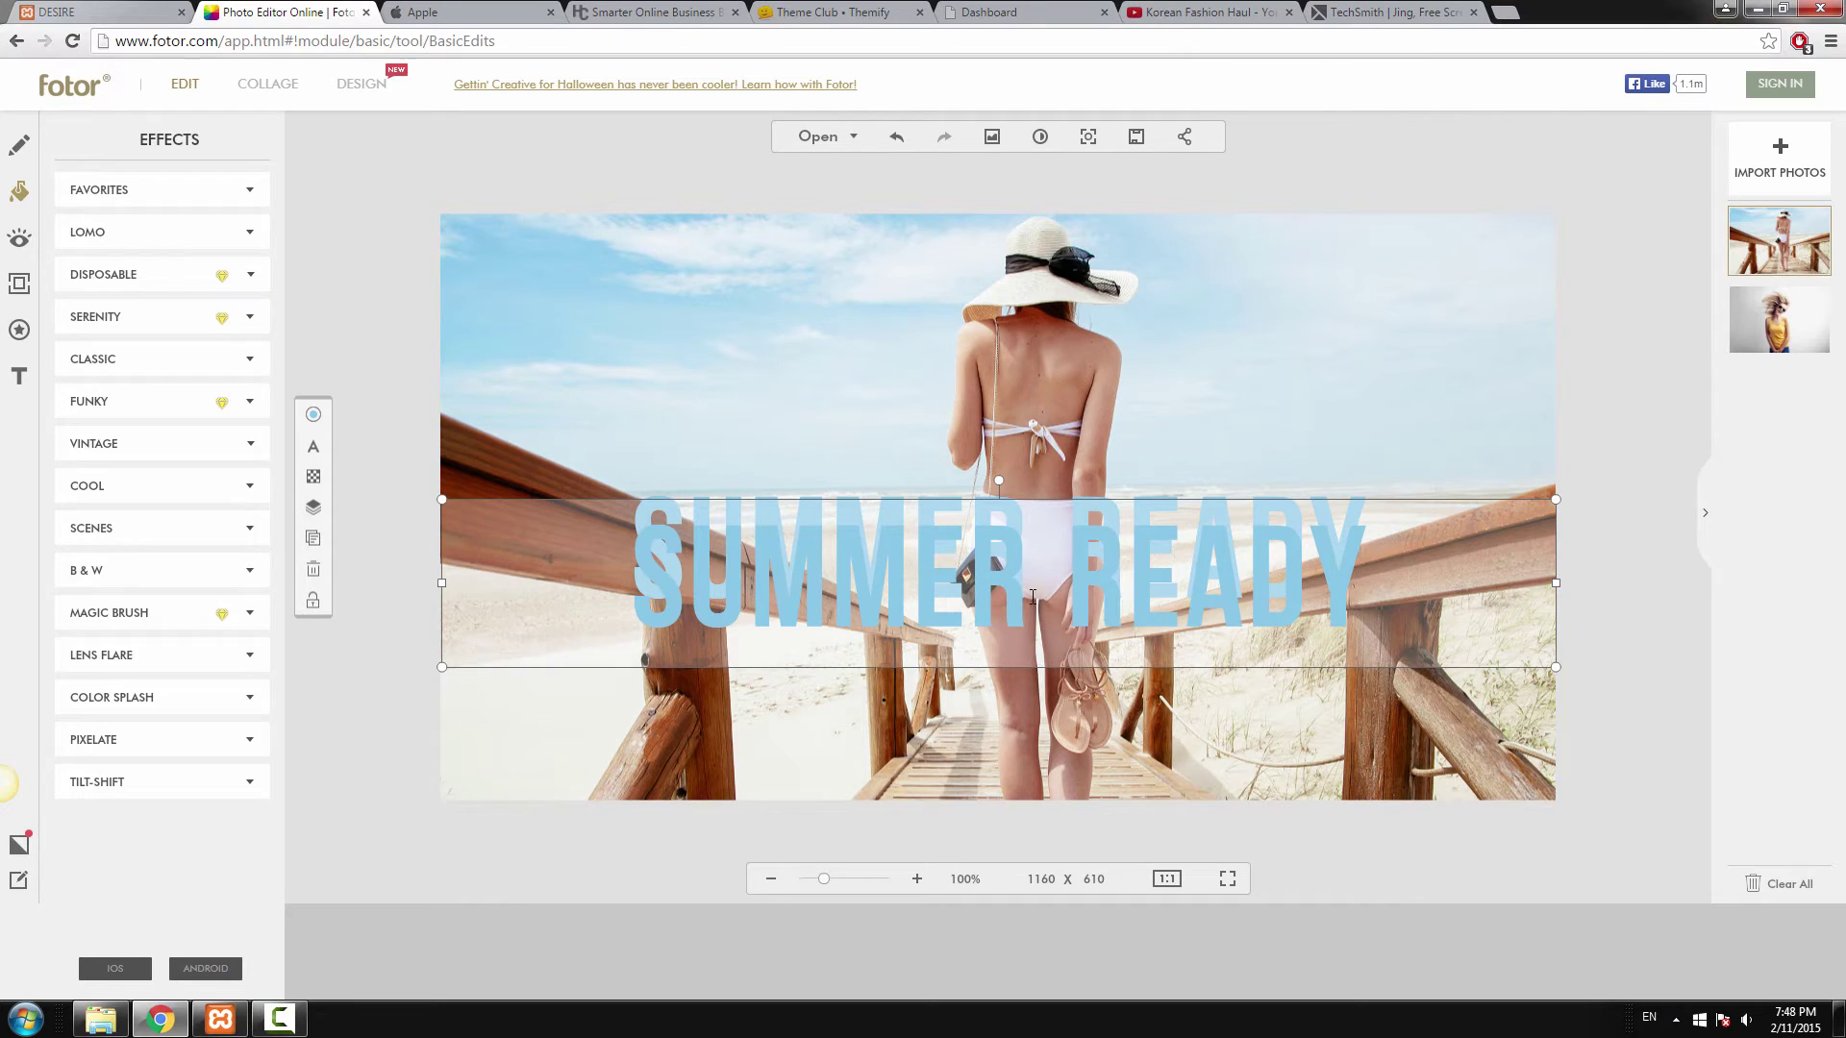
left_click_drag(1361, 584, 620, 588)
left_click(315, 419)
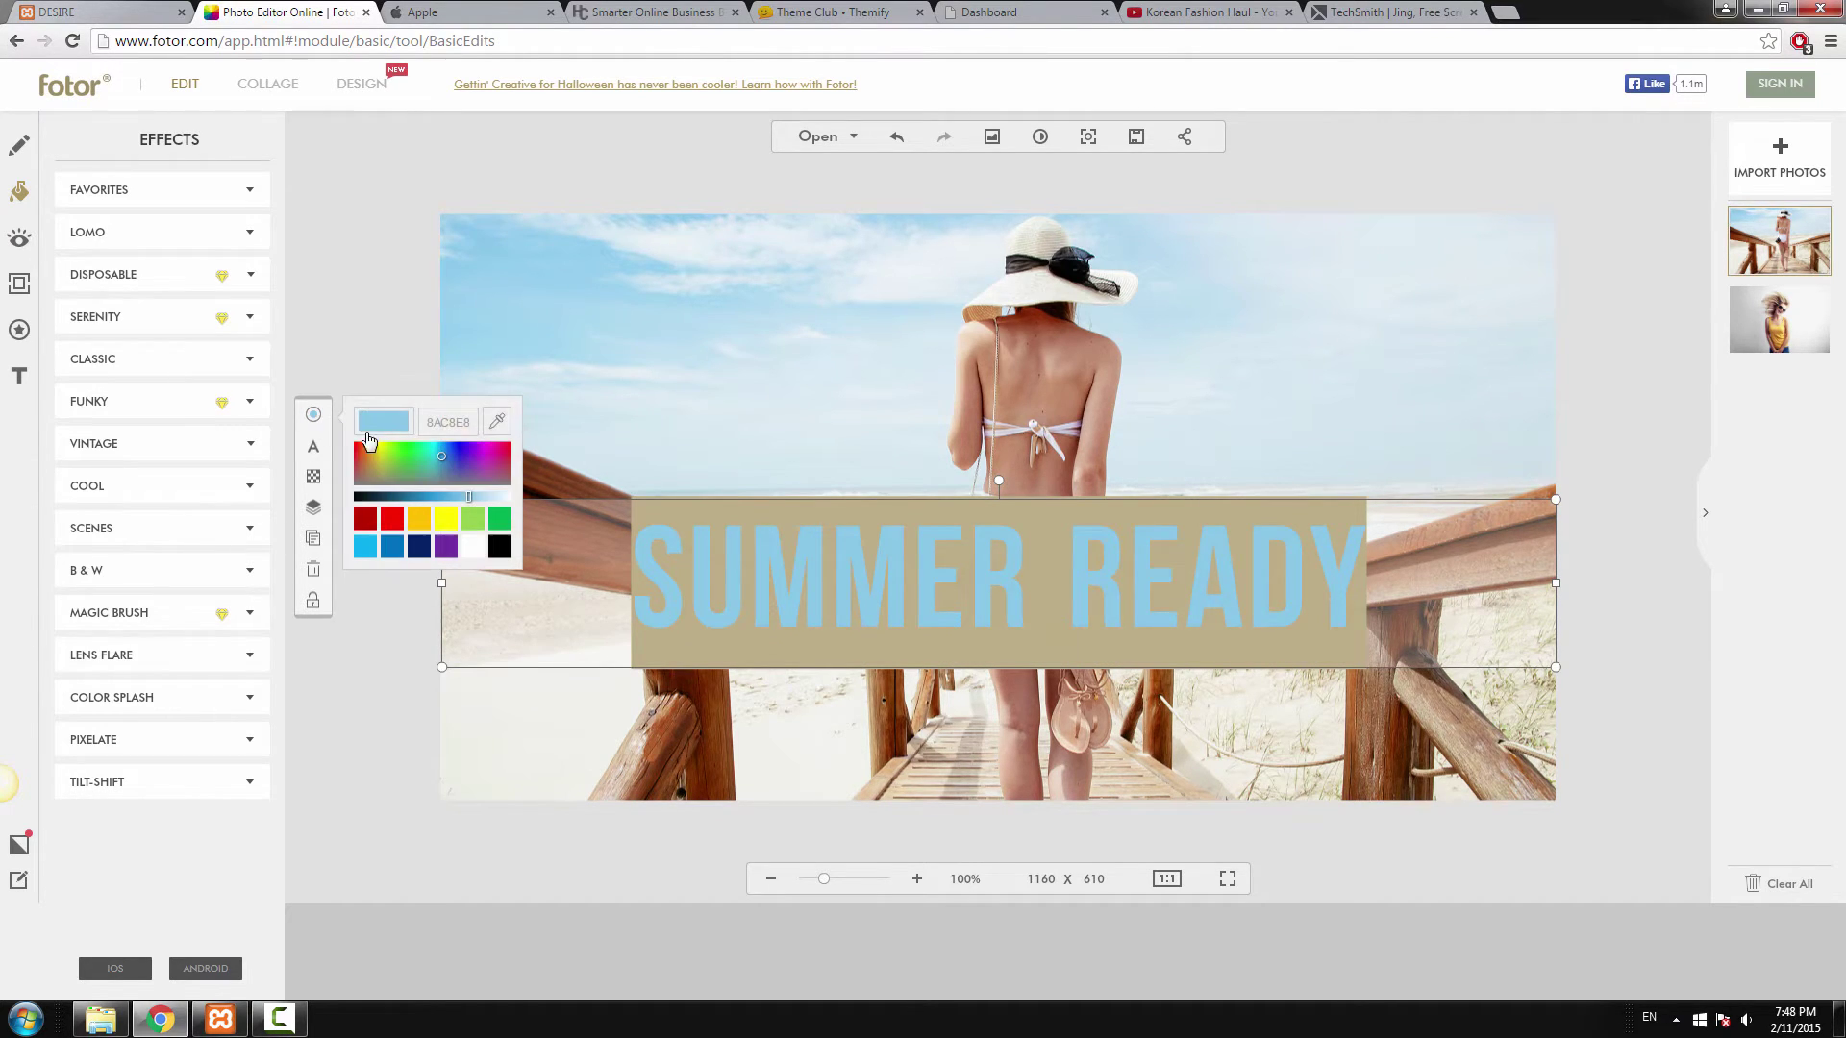
left_click(472, 546)
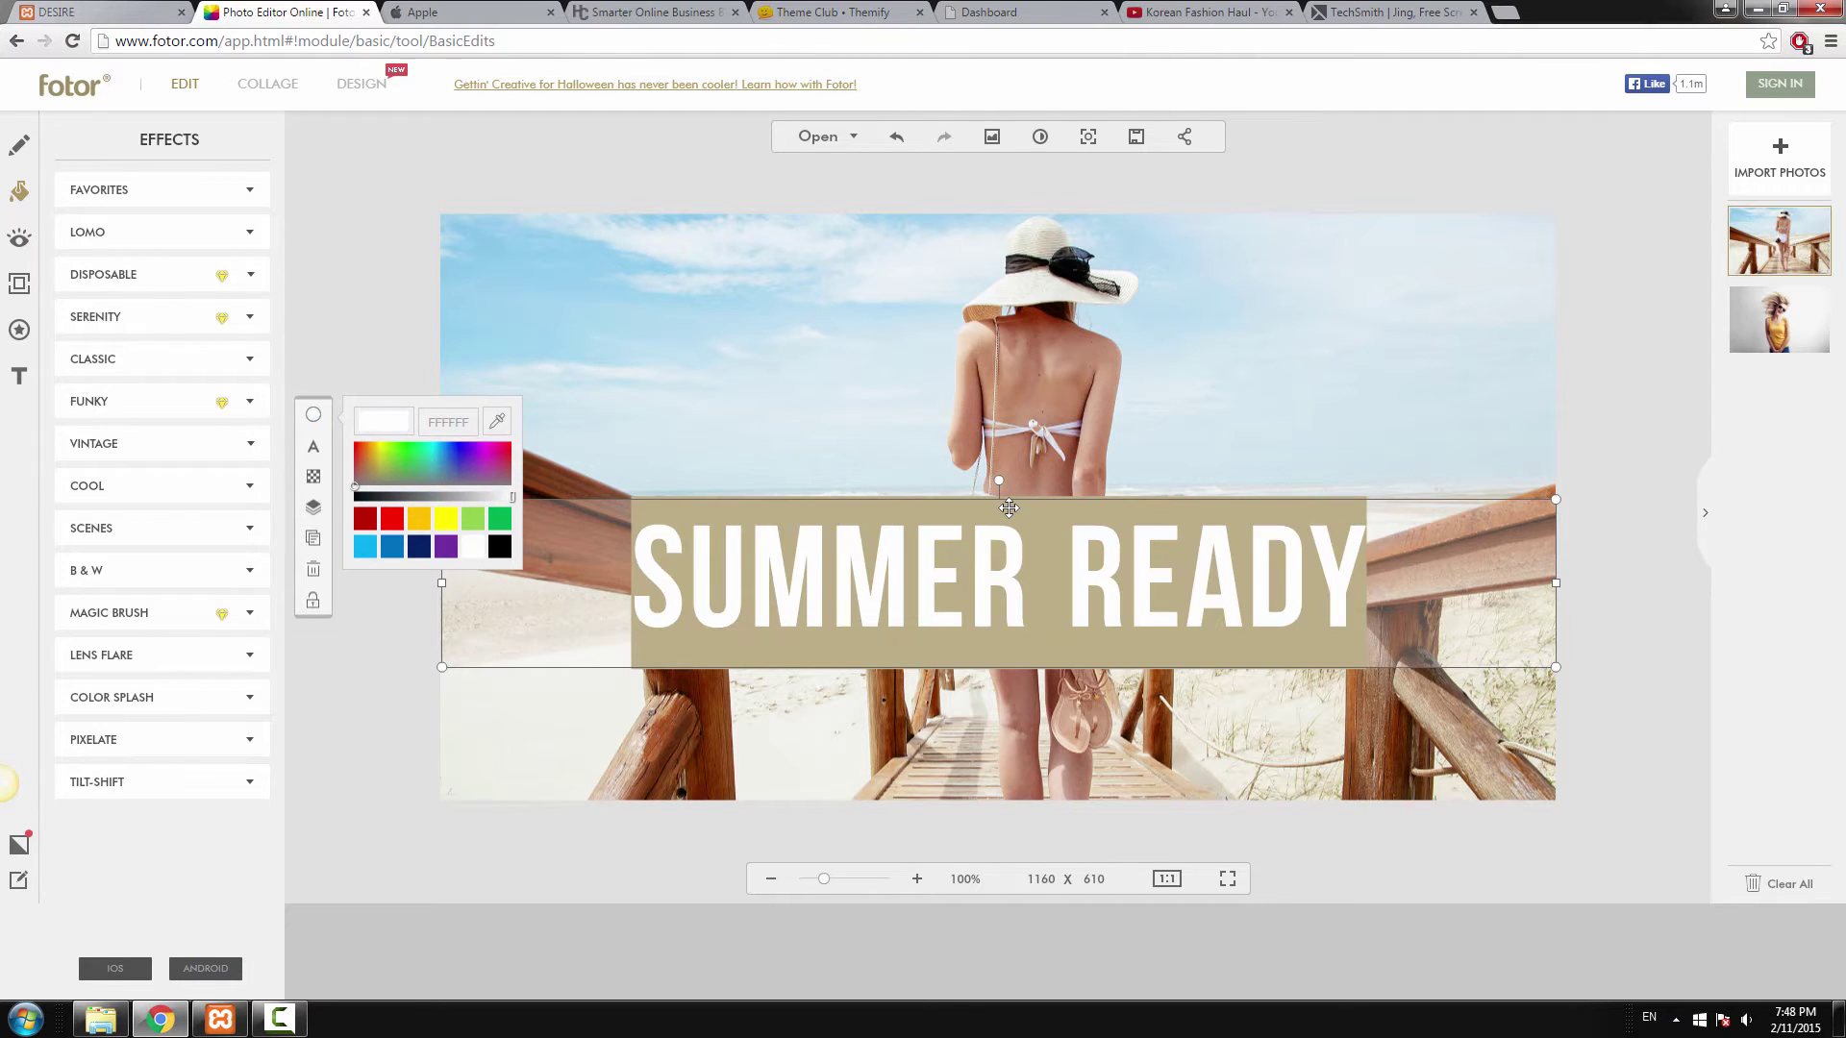
Place the white copy over the blue text, offset slightly sideways, and send it one layer backward.
left_click(1018, 499)
left_click_drag(1017, 498, 1029, 475)
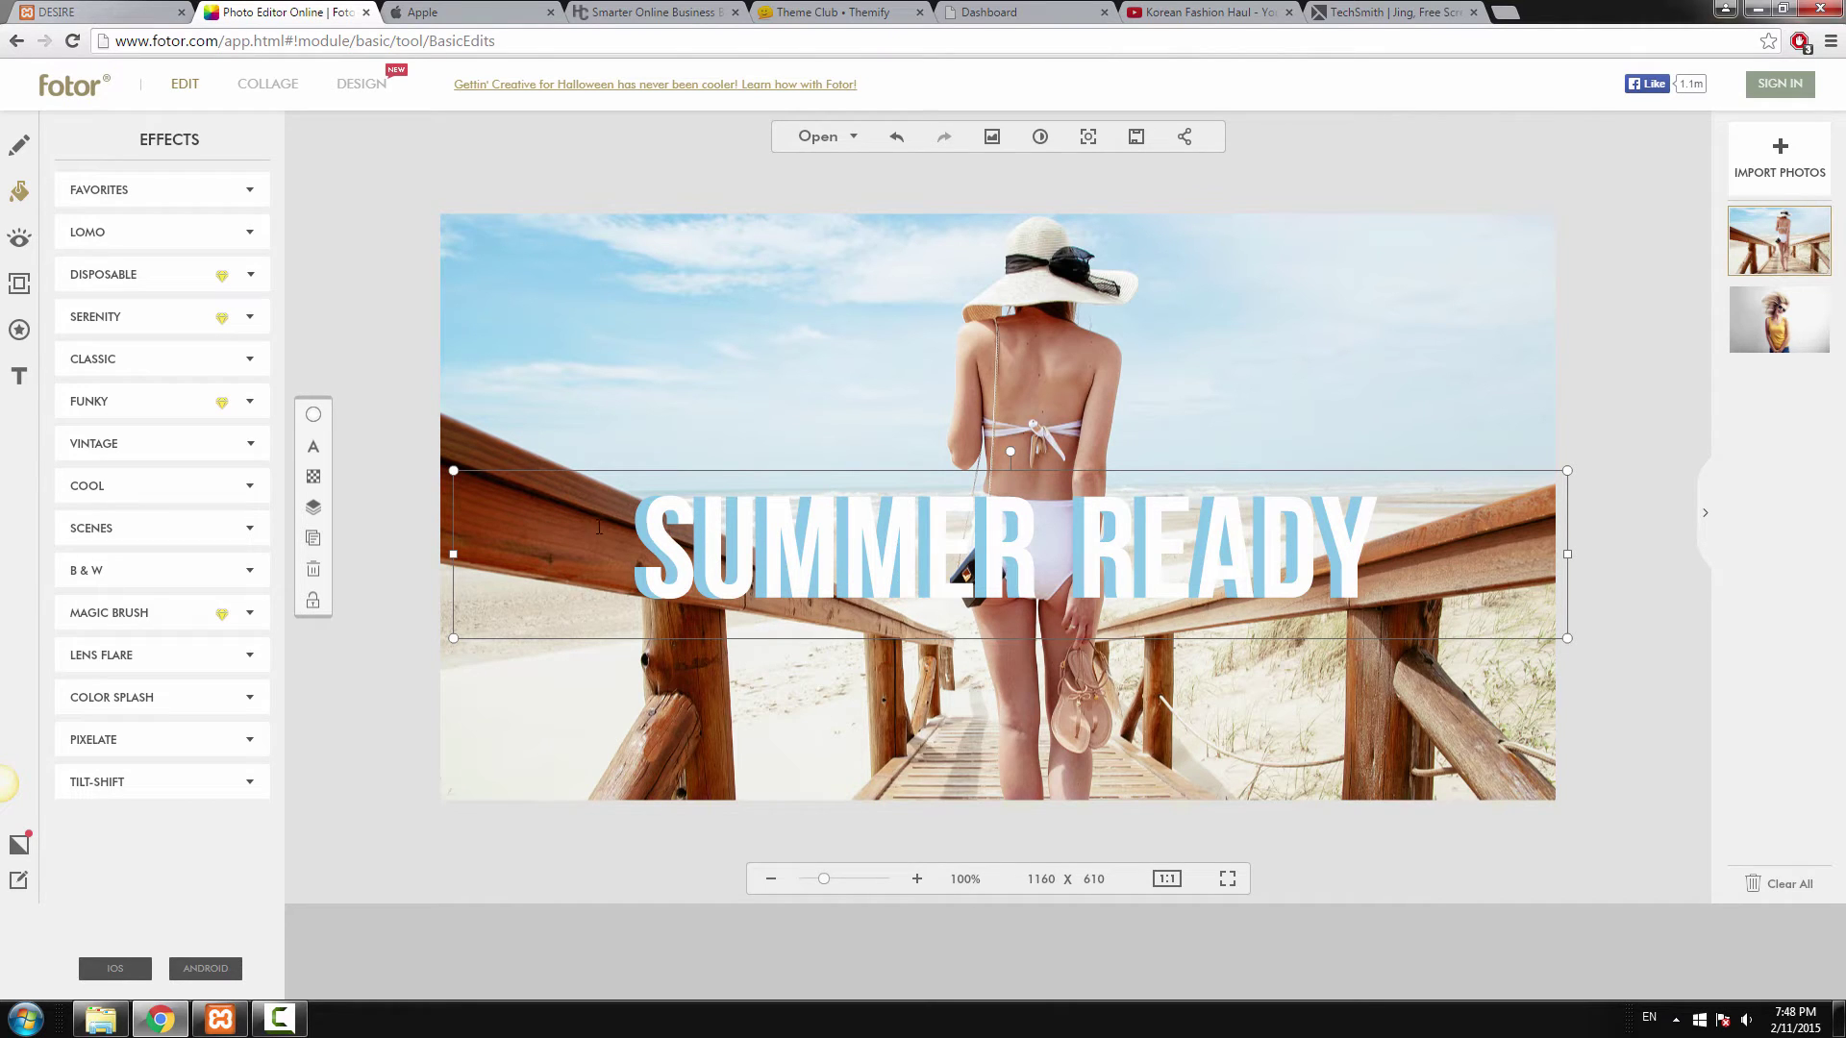
left_click(314, 511)
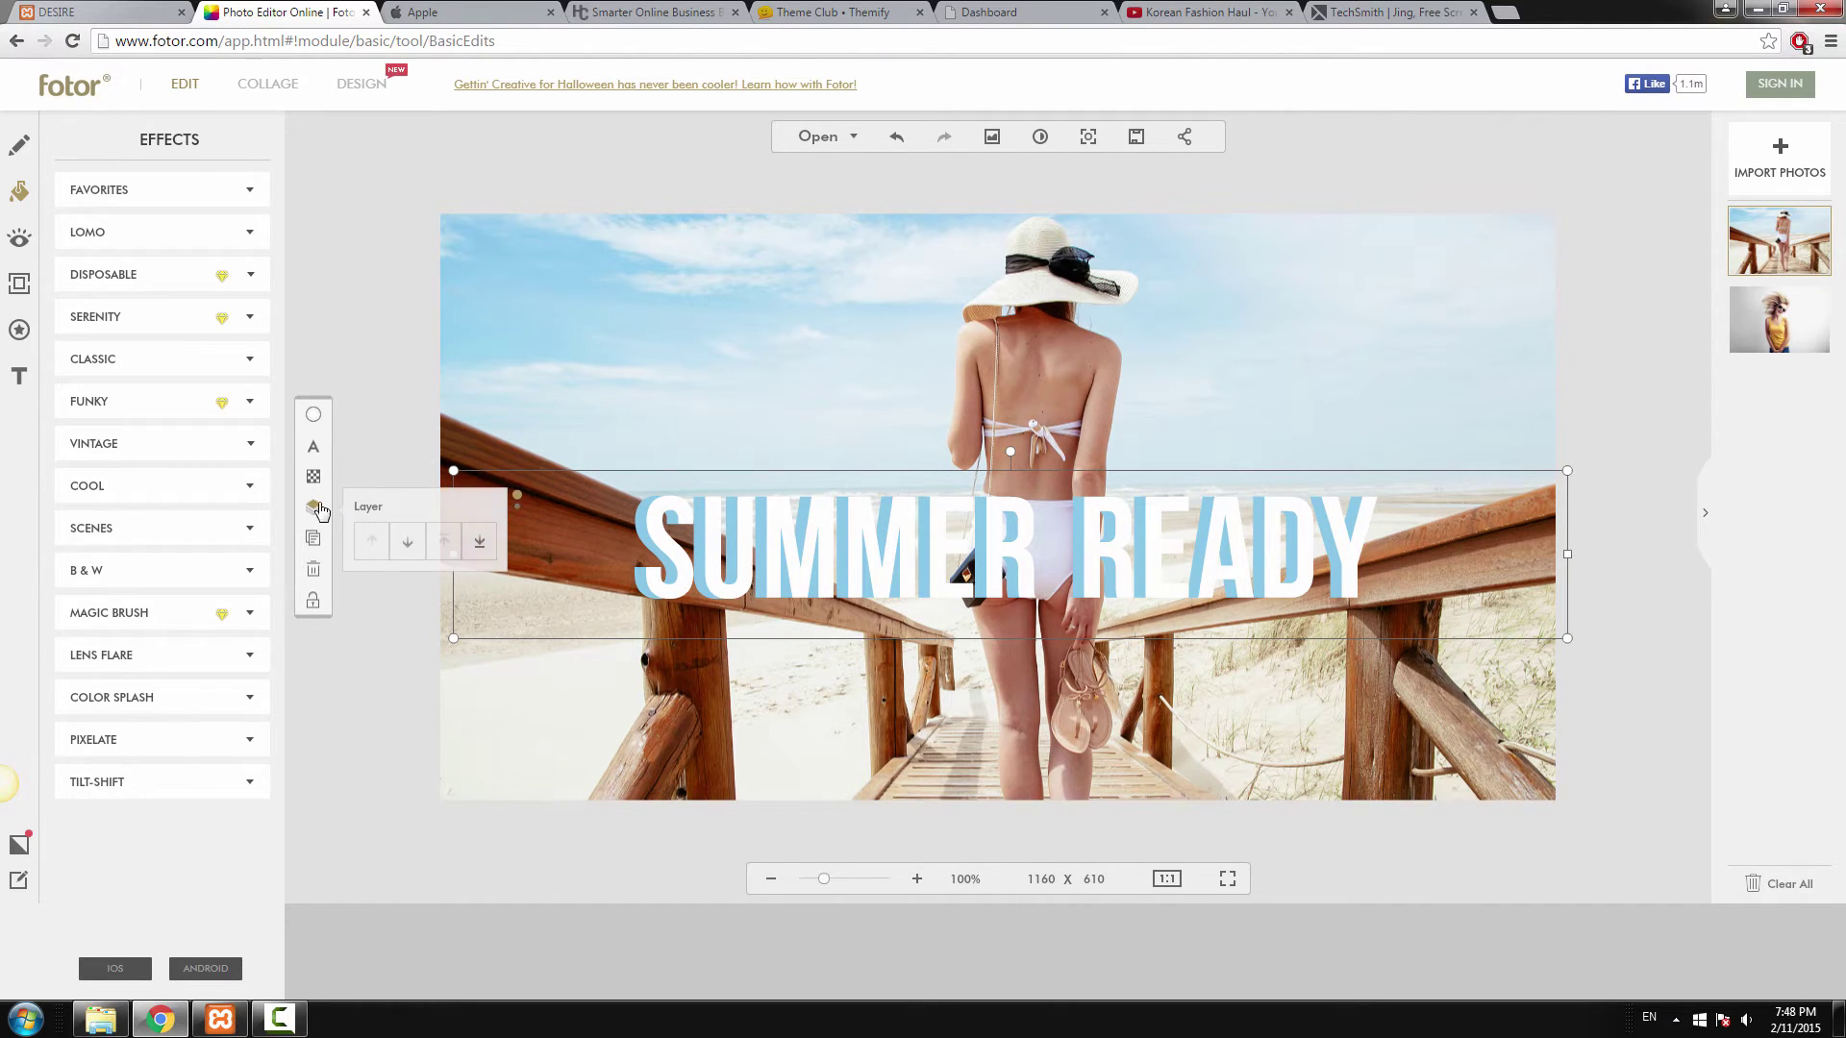
left_click(409, 545)
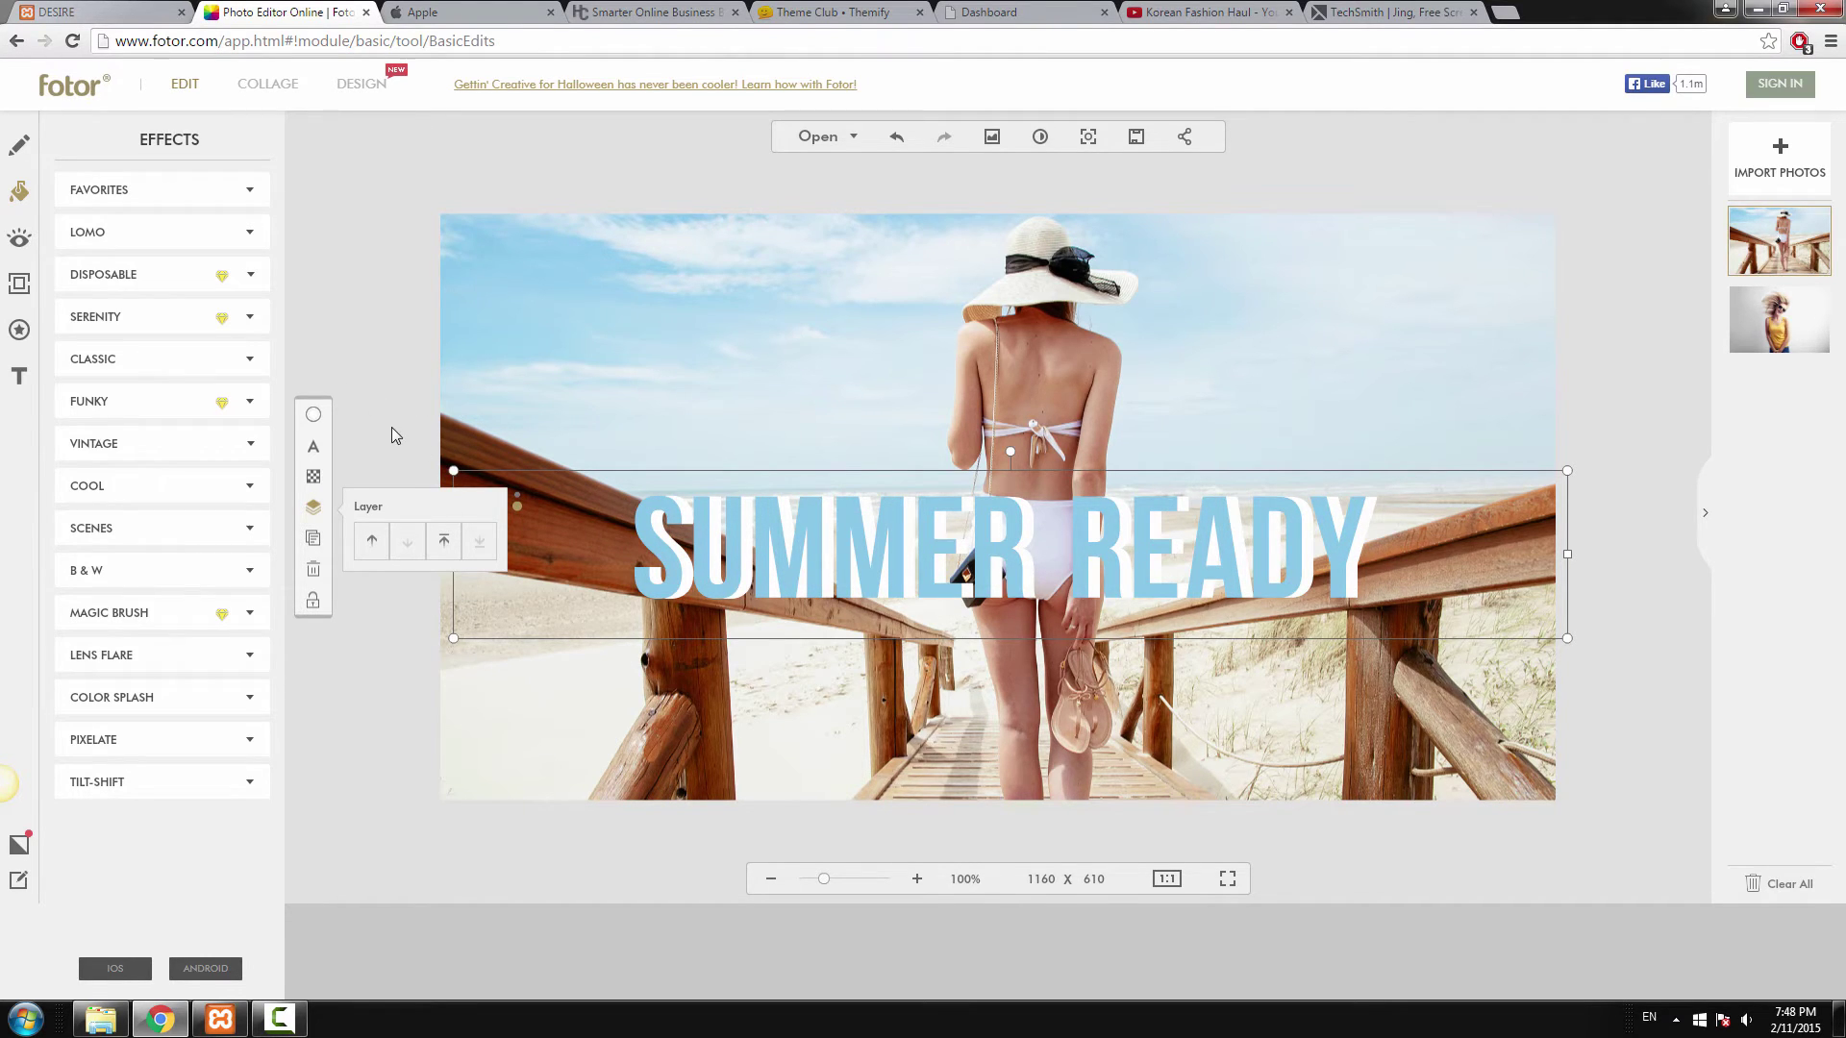
left_click(995, 733)
Move the blue text and its white copy up over the woman's lower back, with the white copy offset slightly down and right as a shadow.
left_click(917, 880)
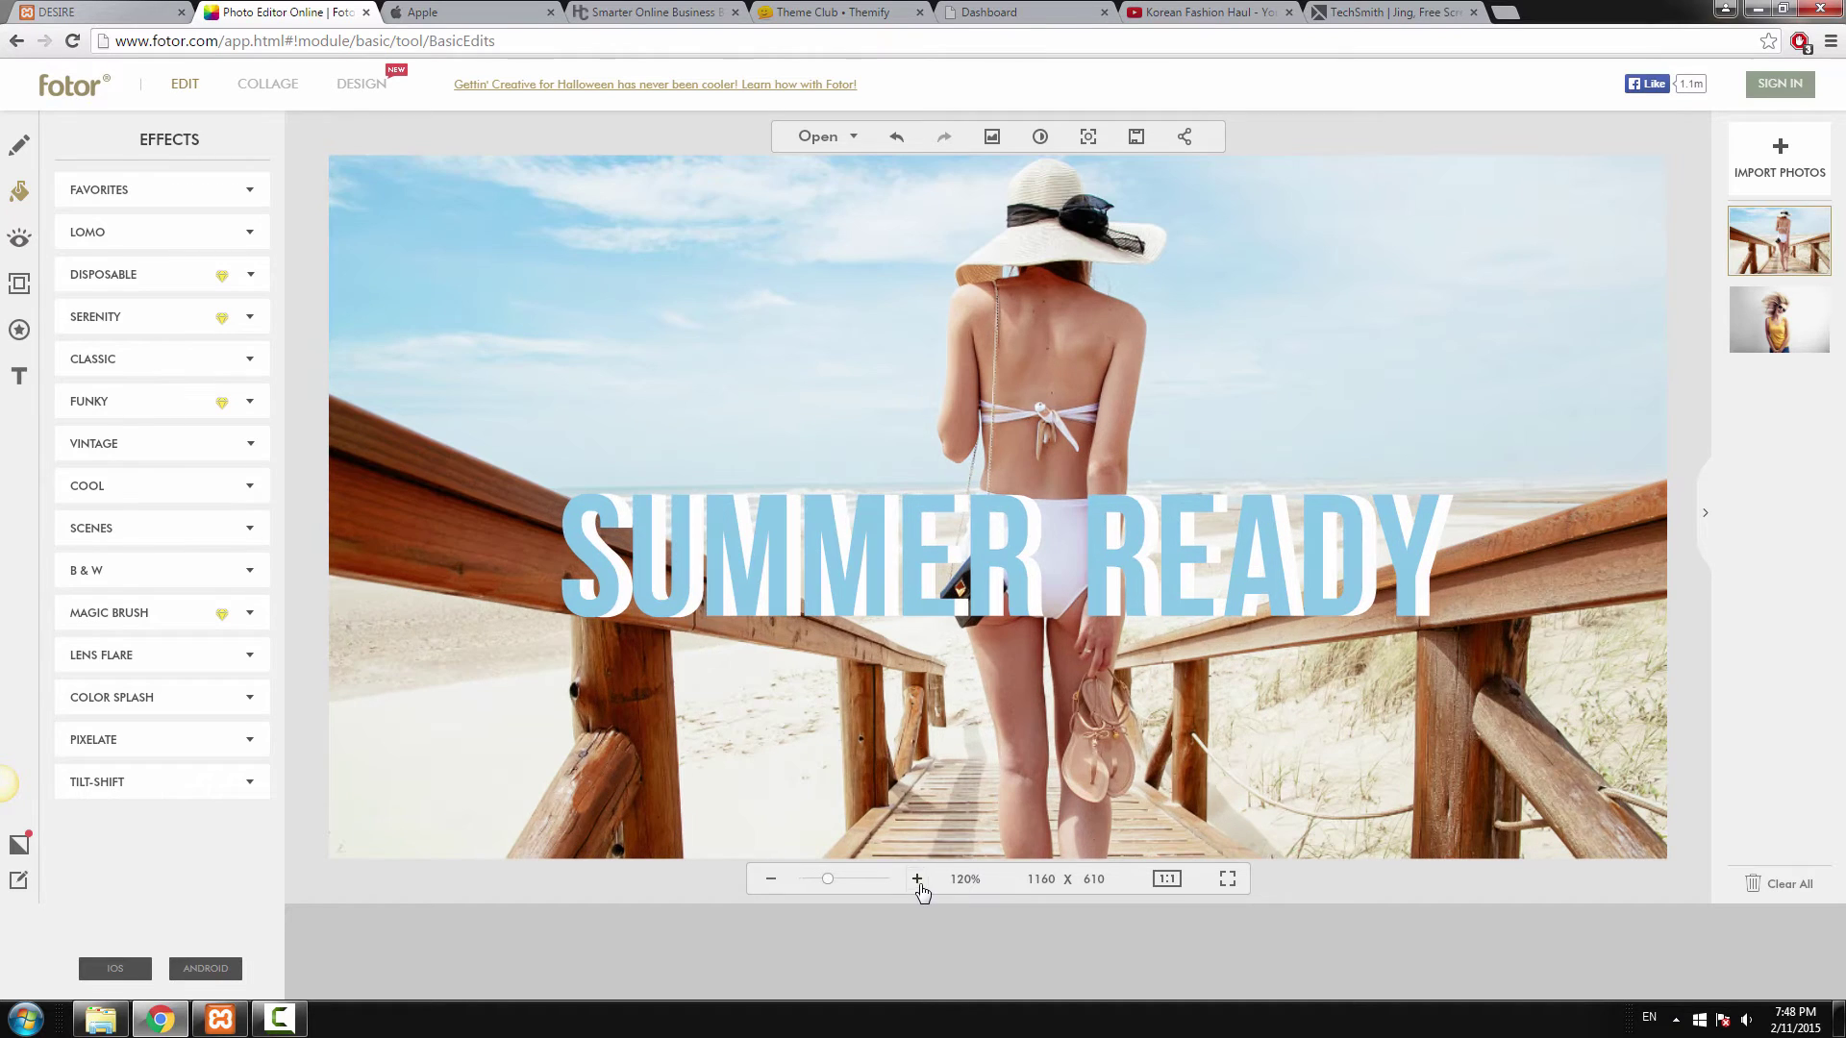
left_click(879, 586)
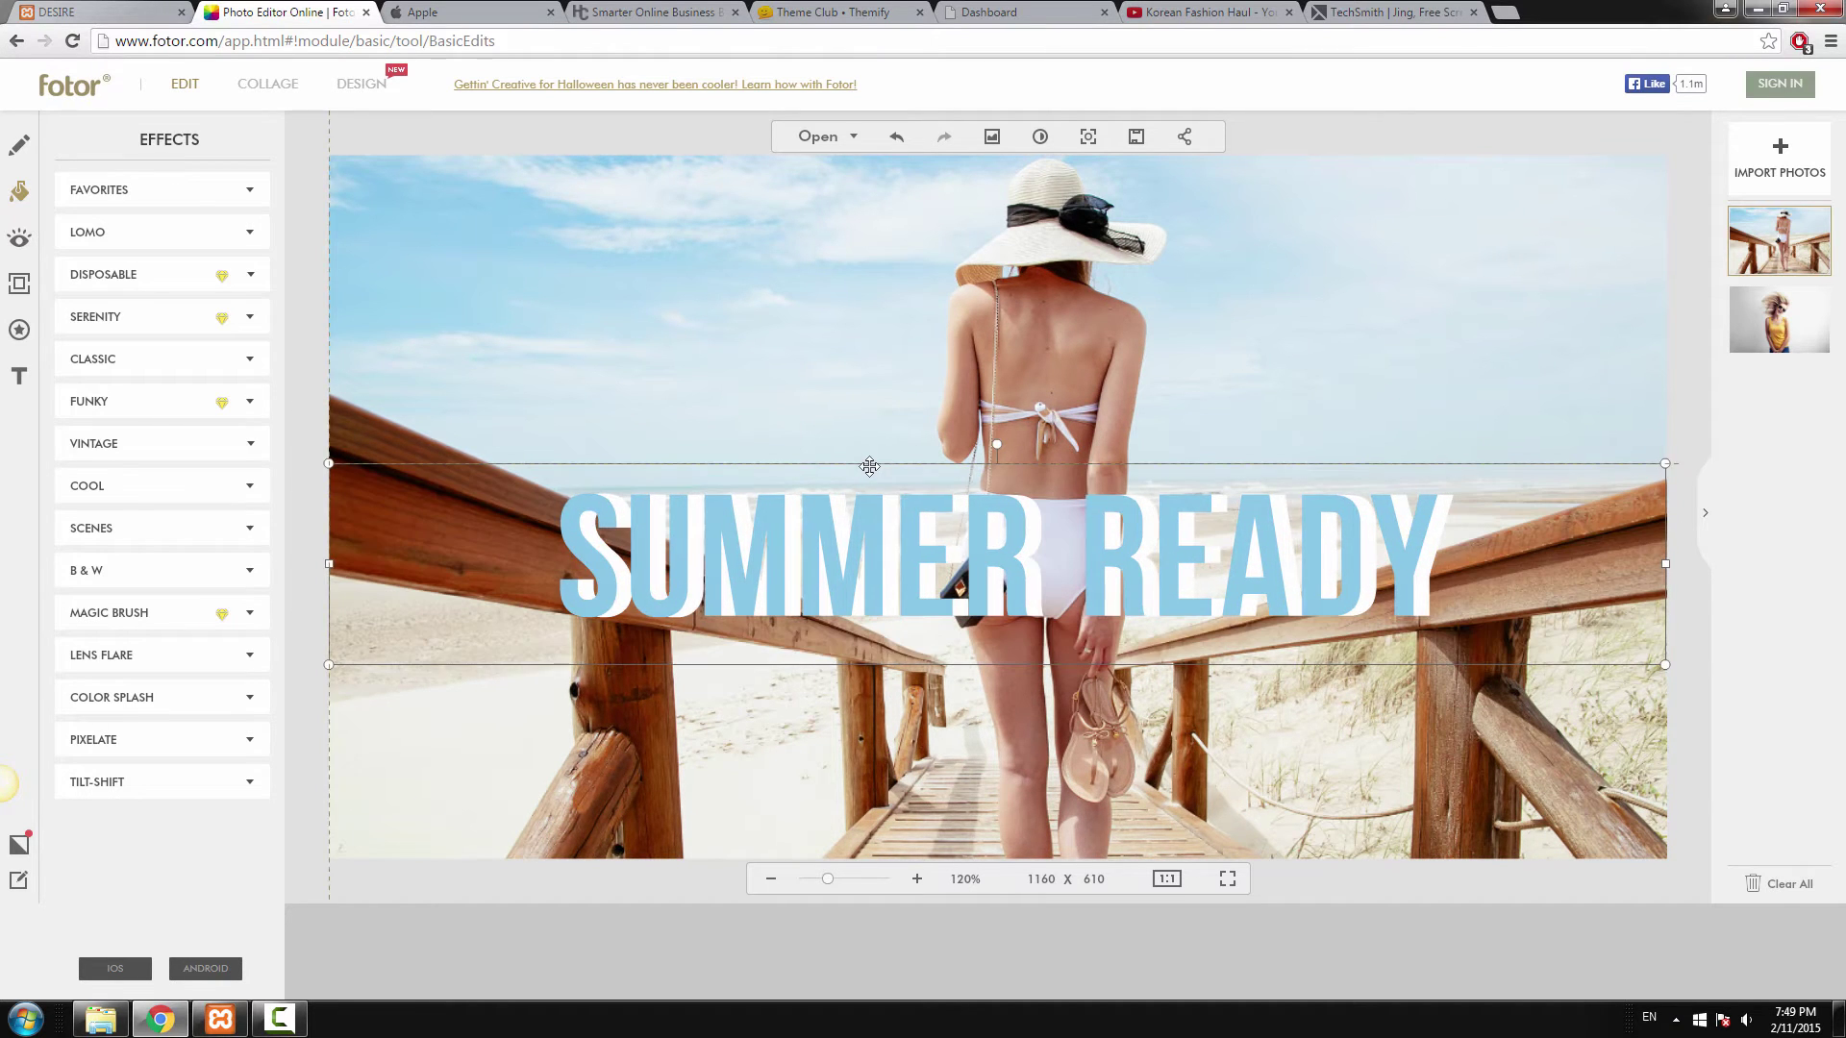
left_click_drag(869, 466, 876, 380)
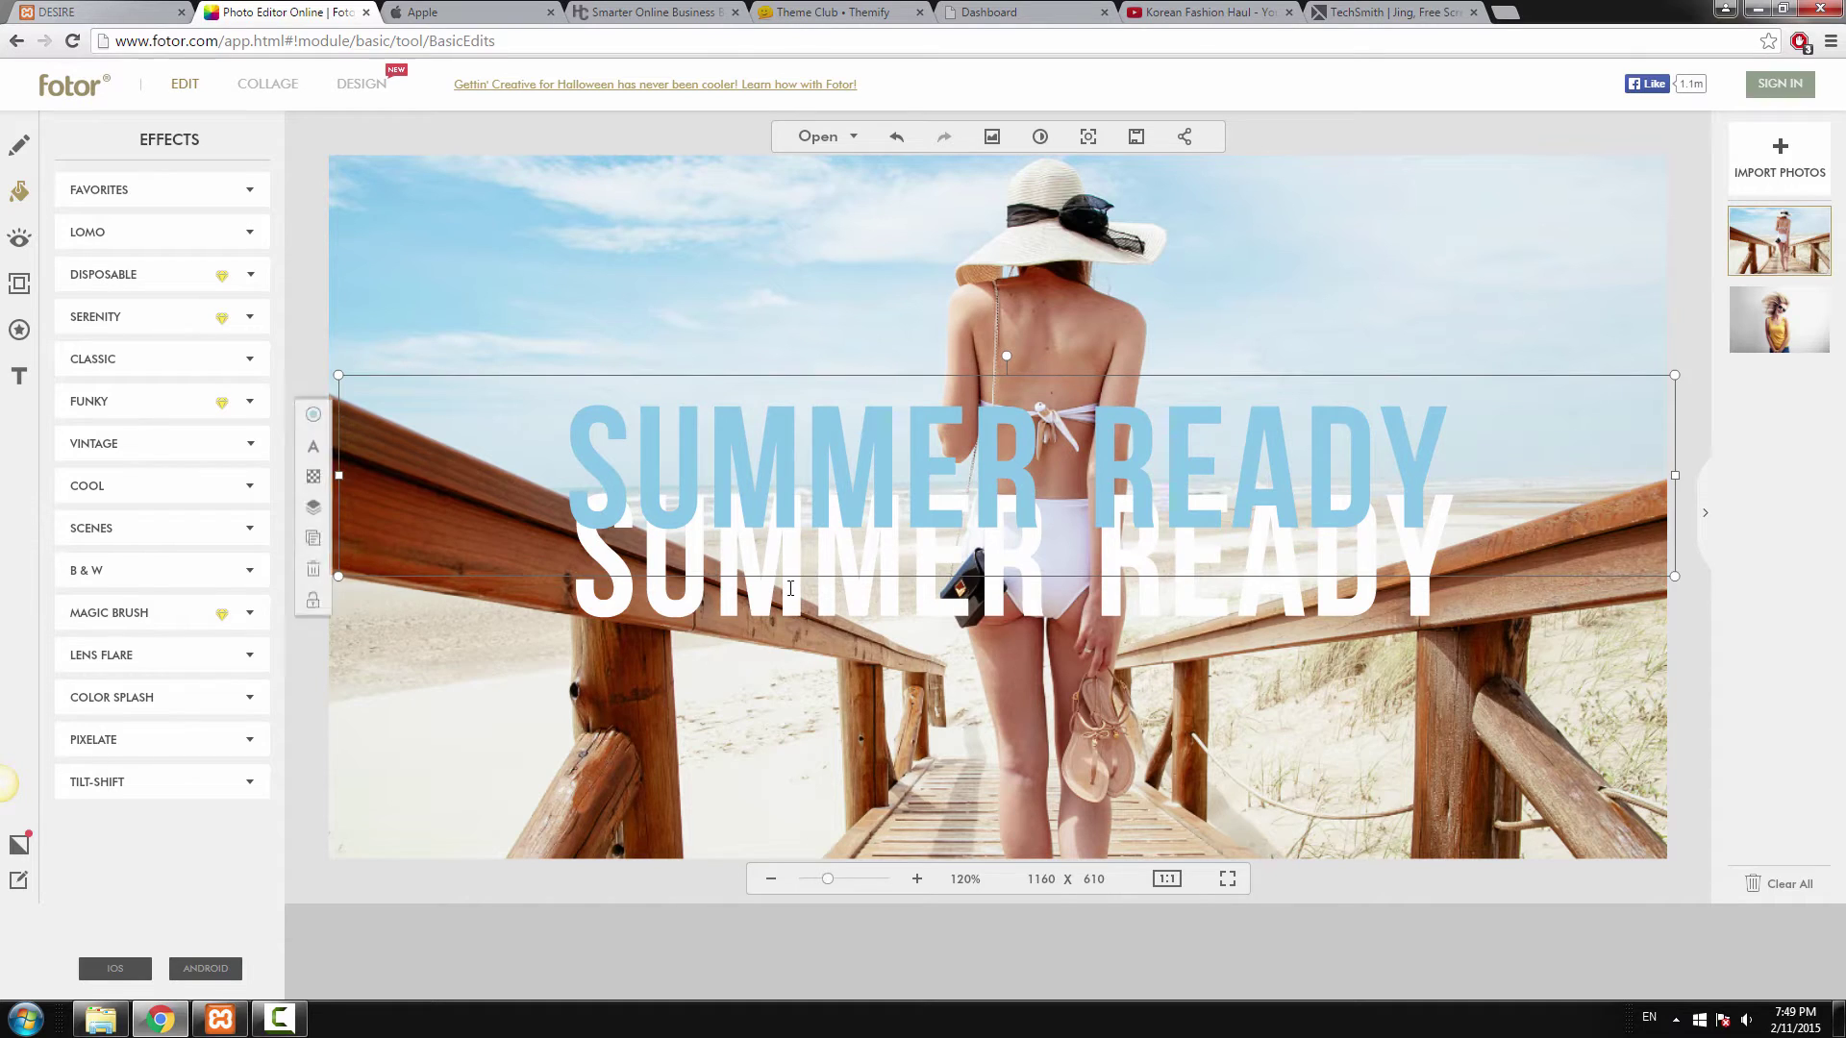
left_click(782, 464)
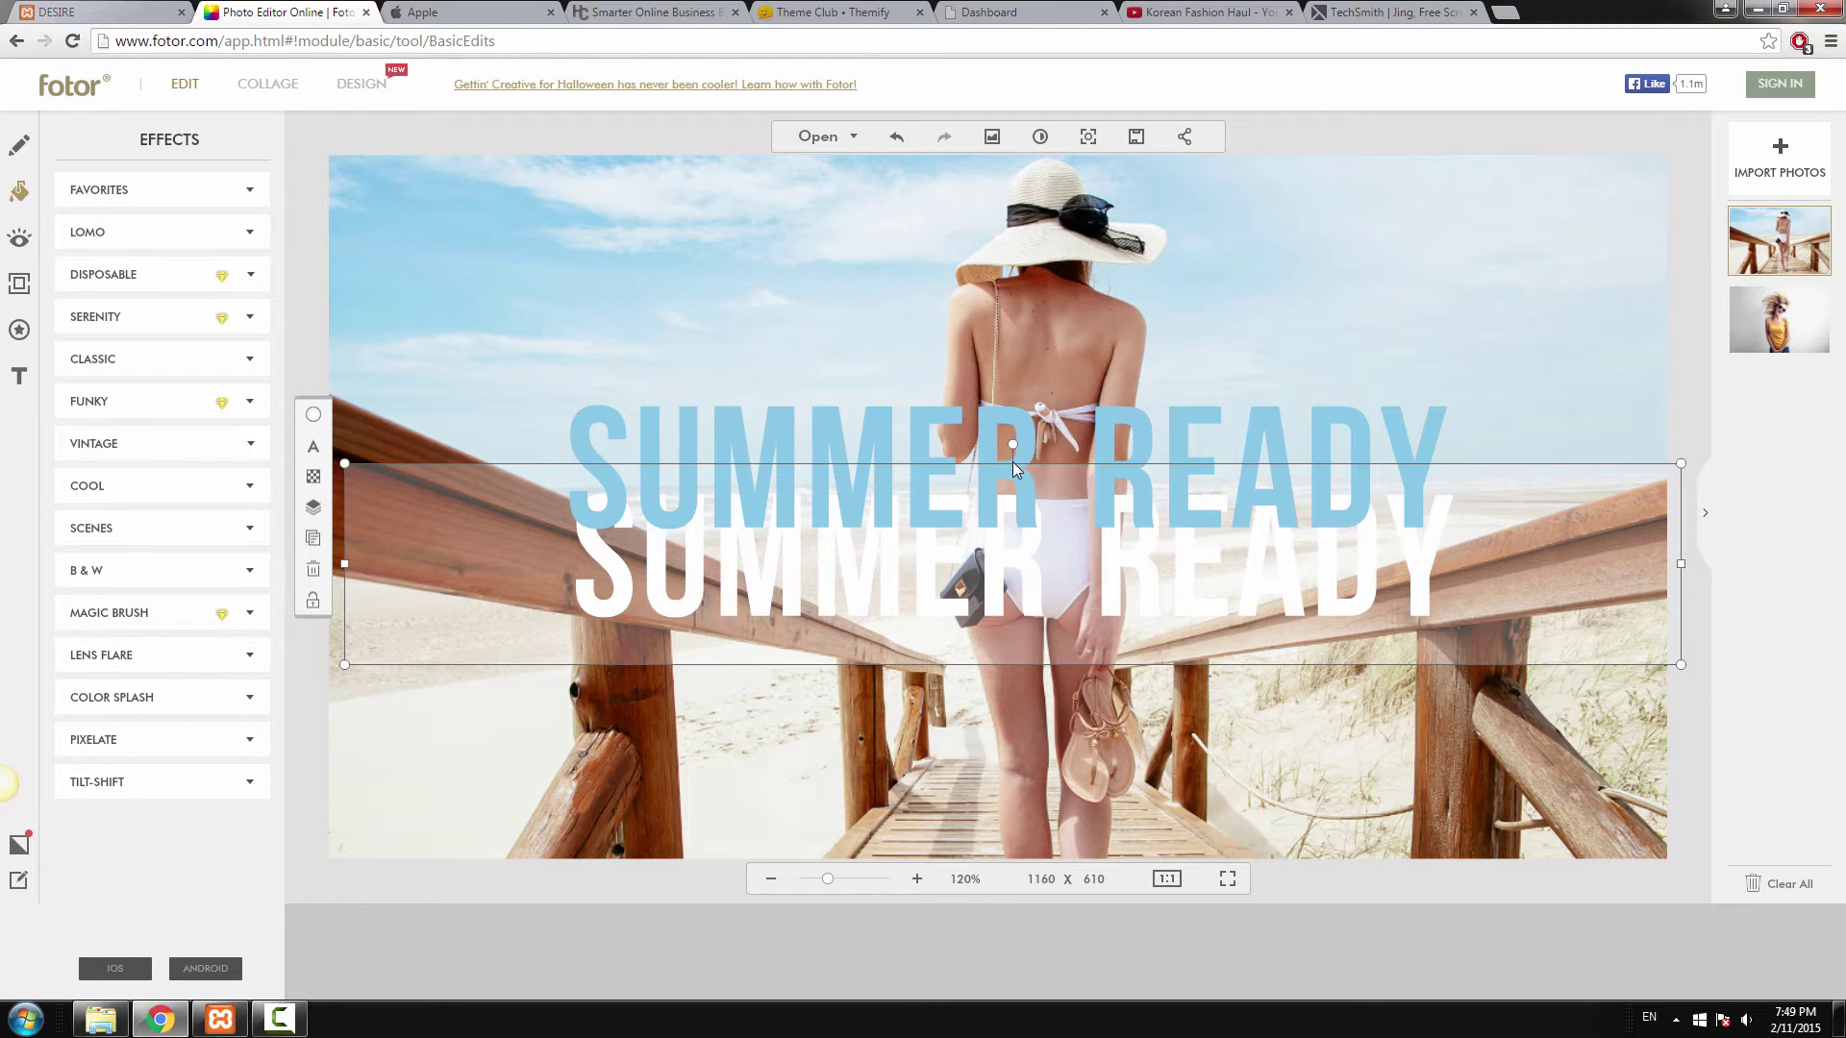
left_click_drag(1005, 463, 1005, 379)
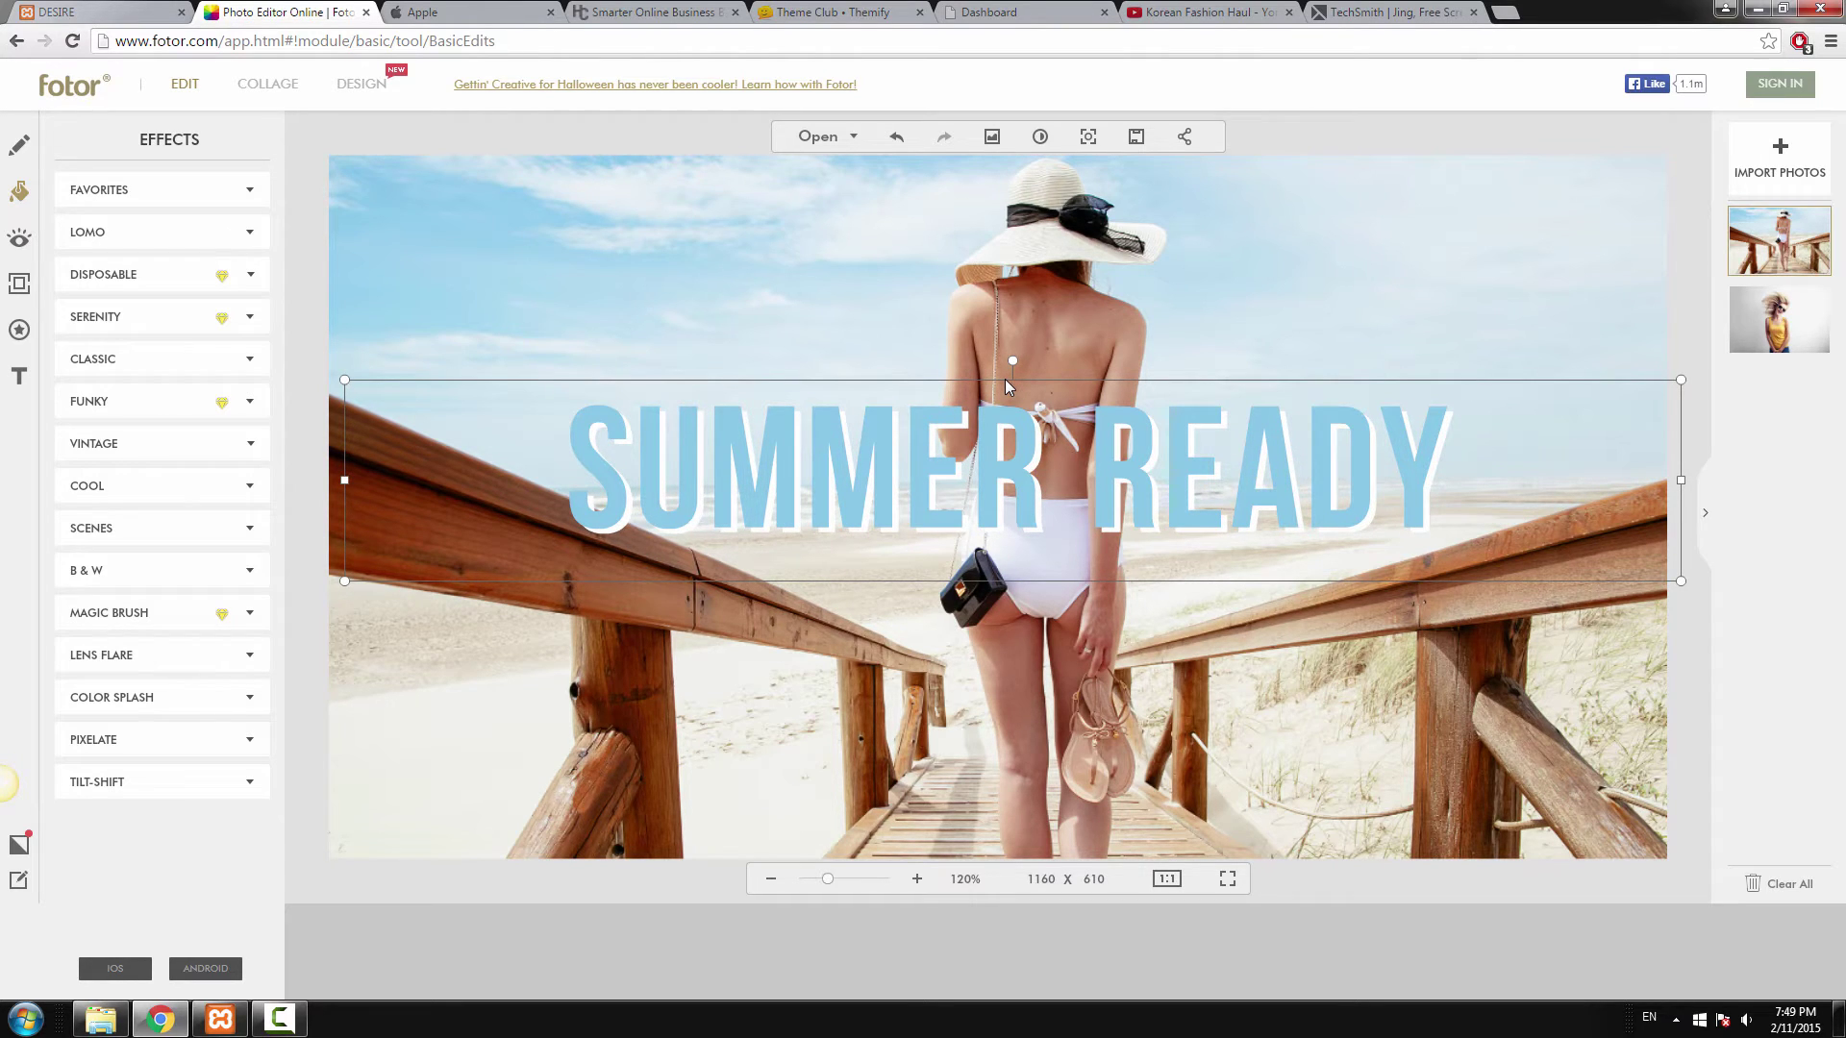
left_click_drag(1006, 381, 1006, 380)
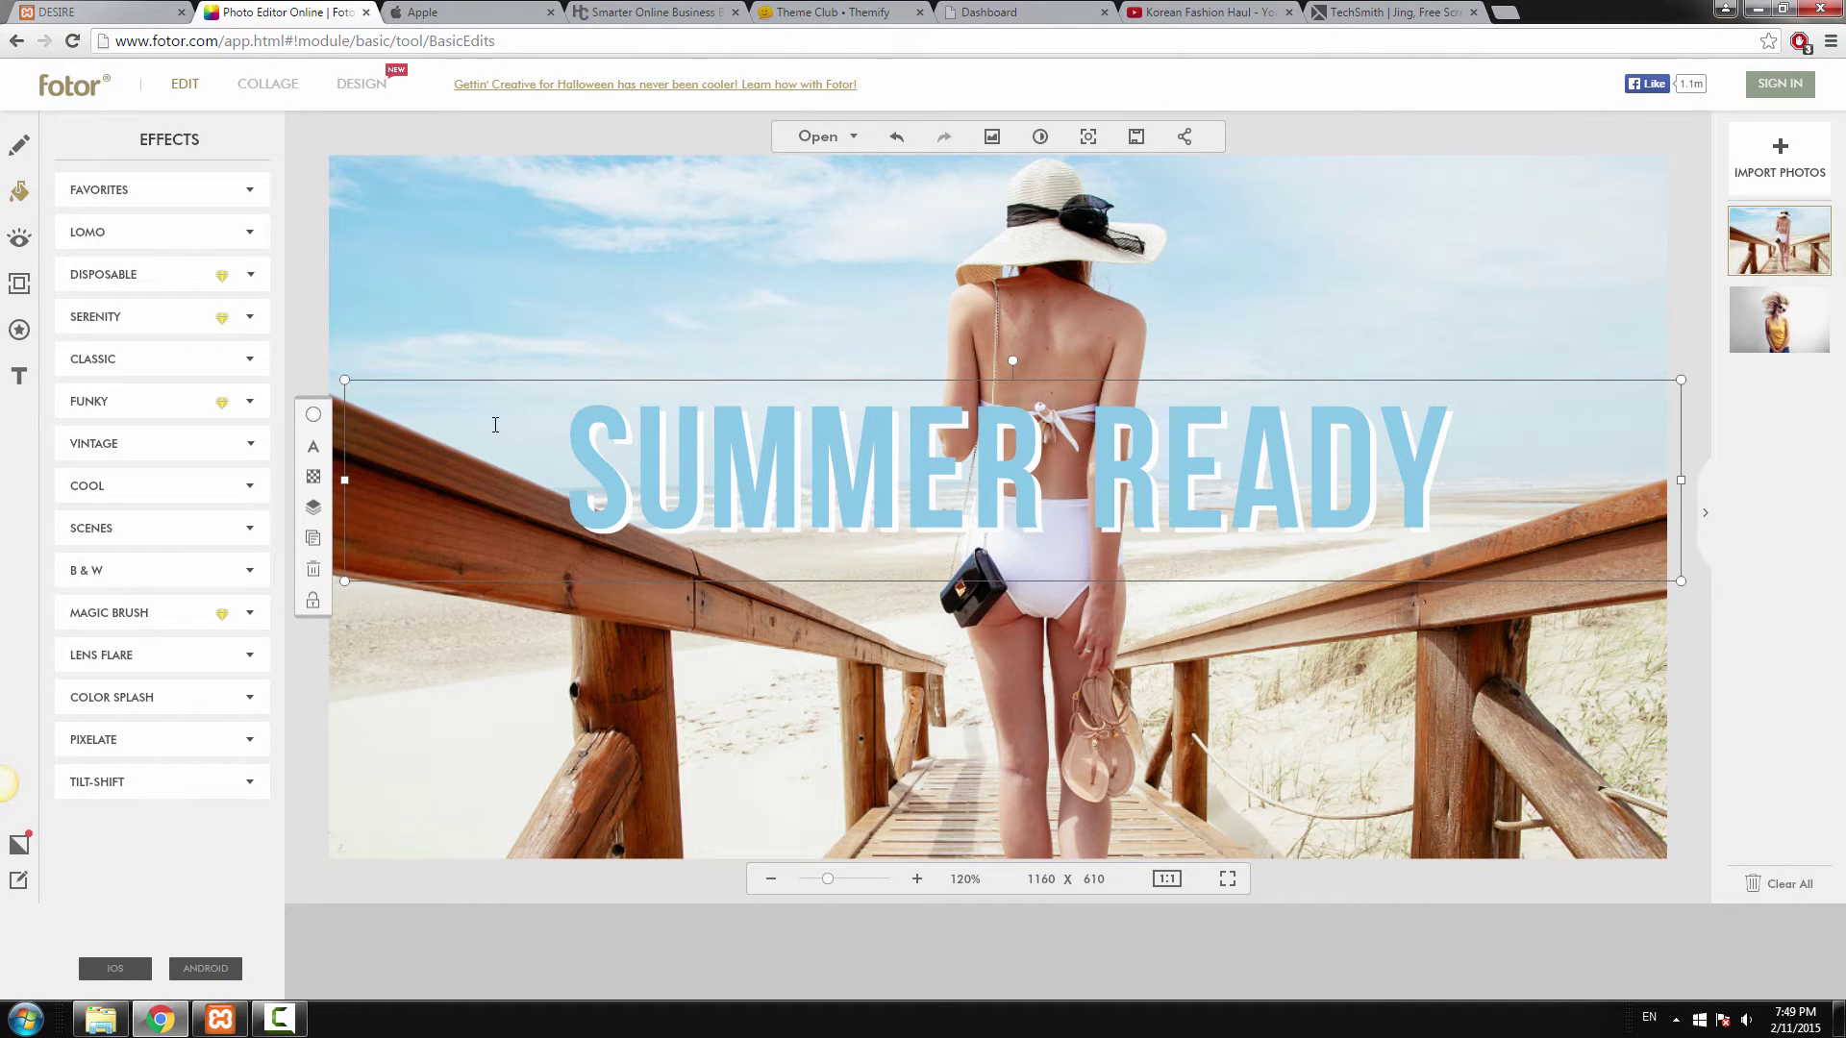
Copy the hex colour code of the blue SUMMER READY text and deselect the text.
left_click_drag(619, 510, 613, 504)
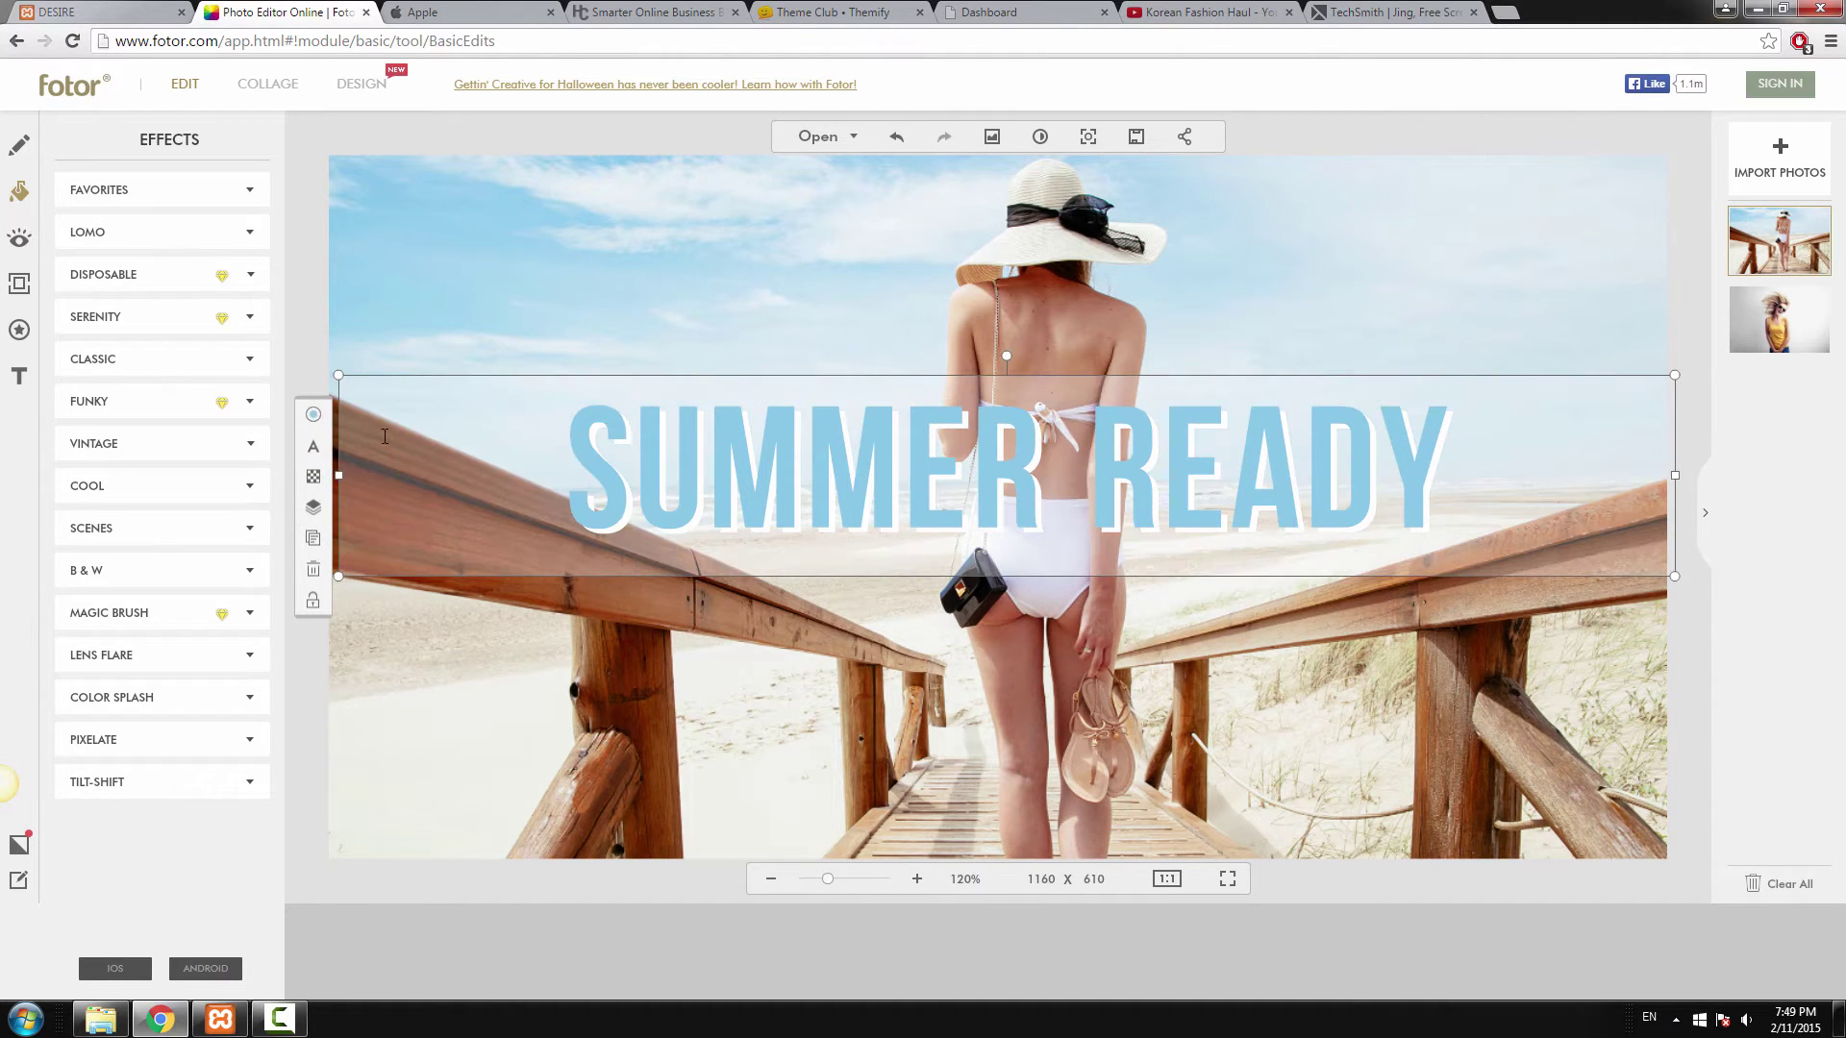
left_click(314, 416)
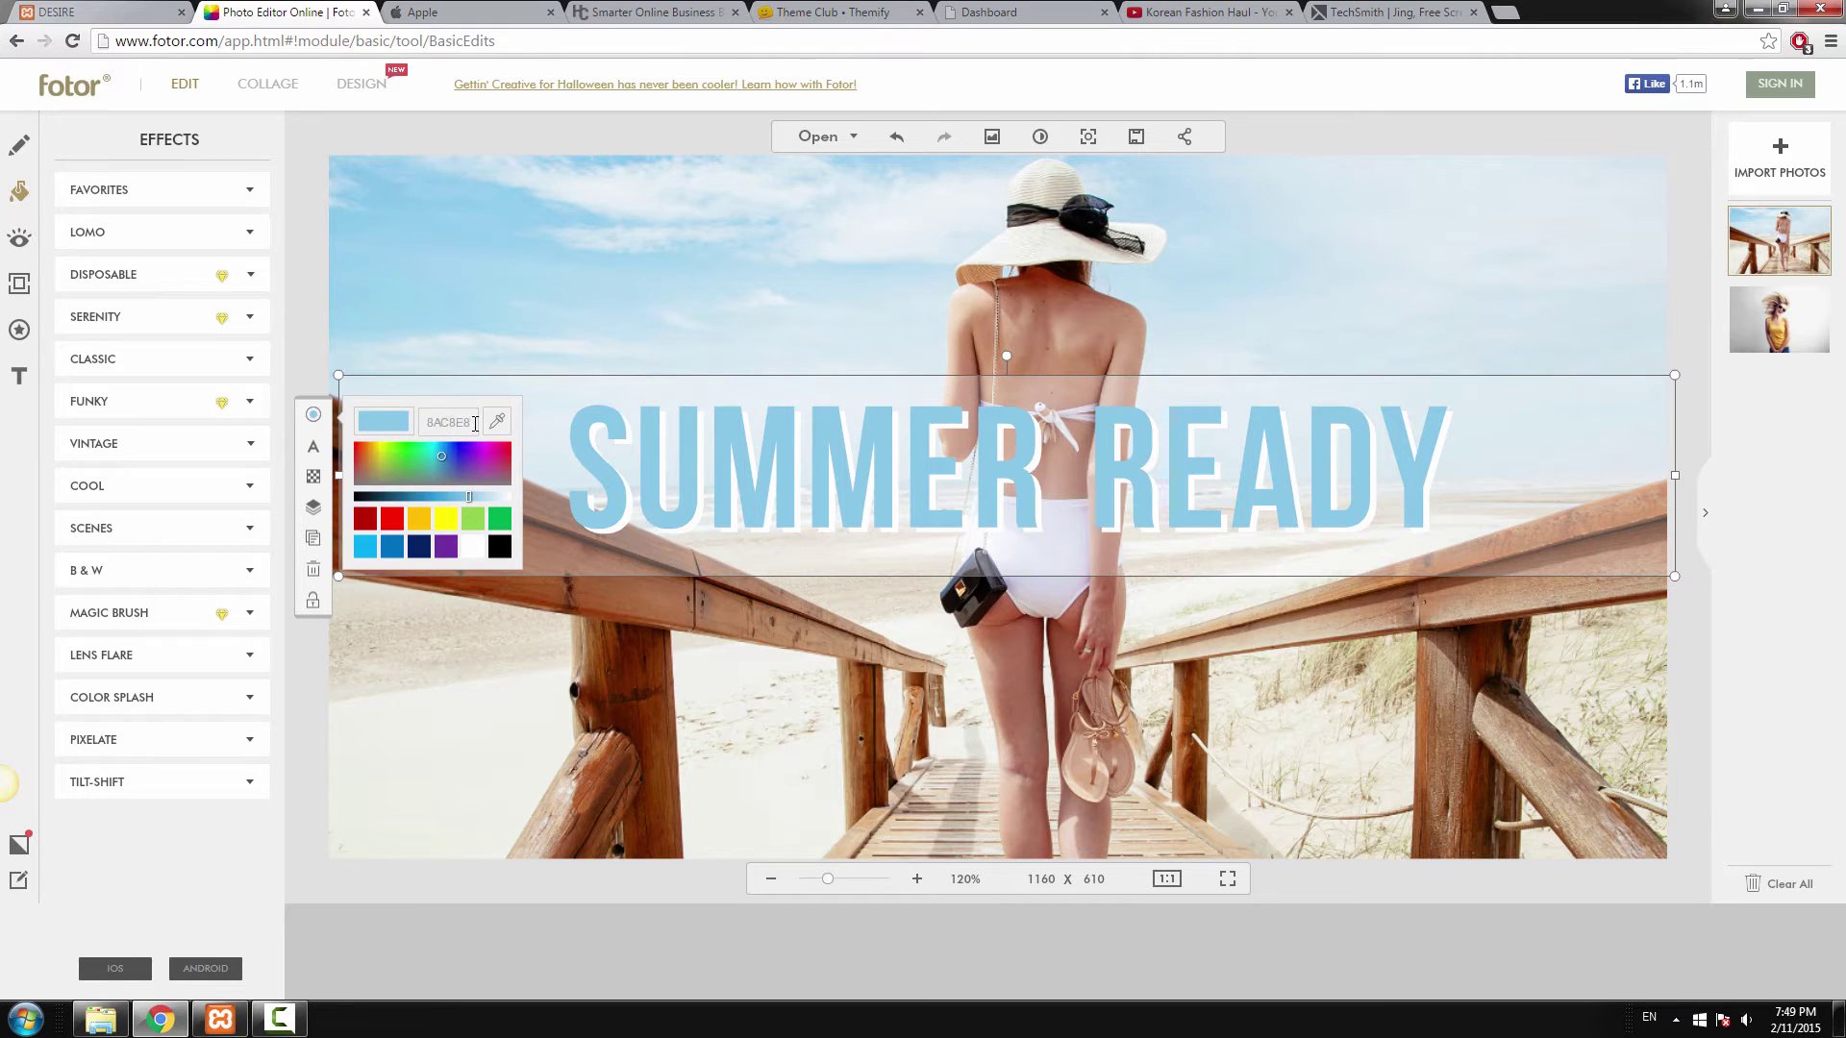
left_click_drag(476, 421, 441, 420)
right_click(429, 420)
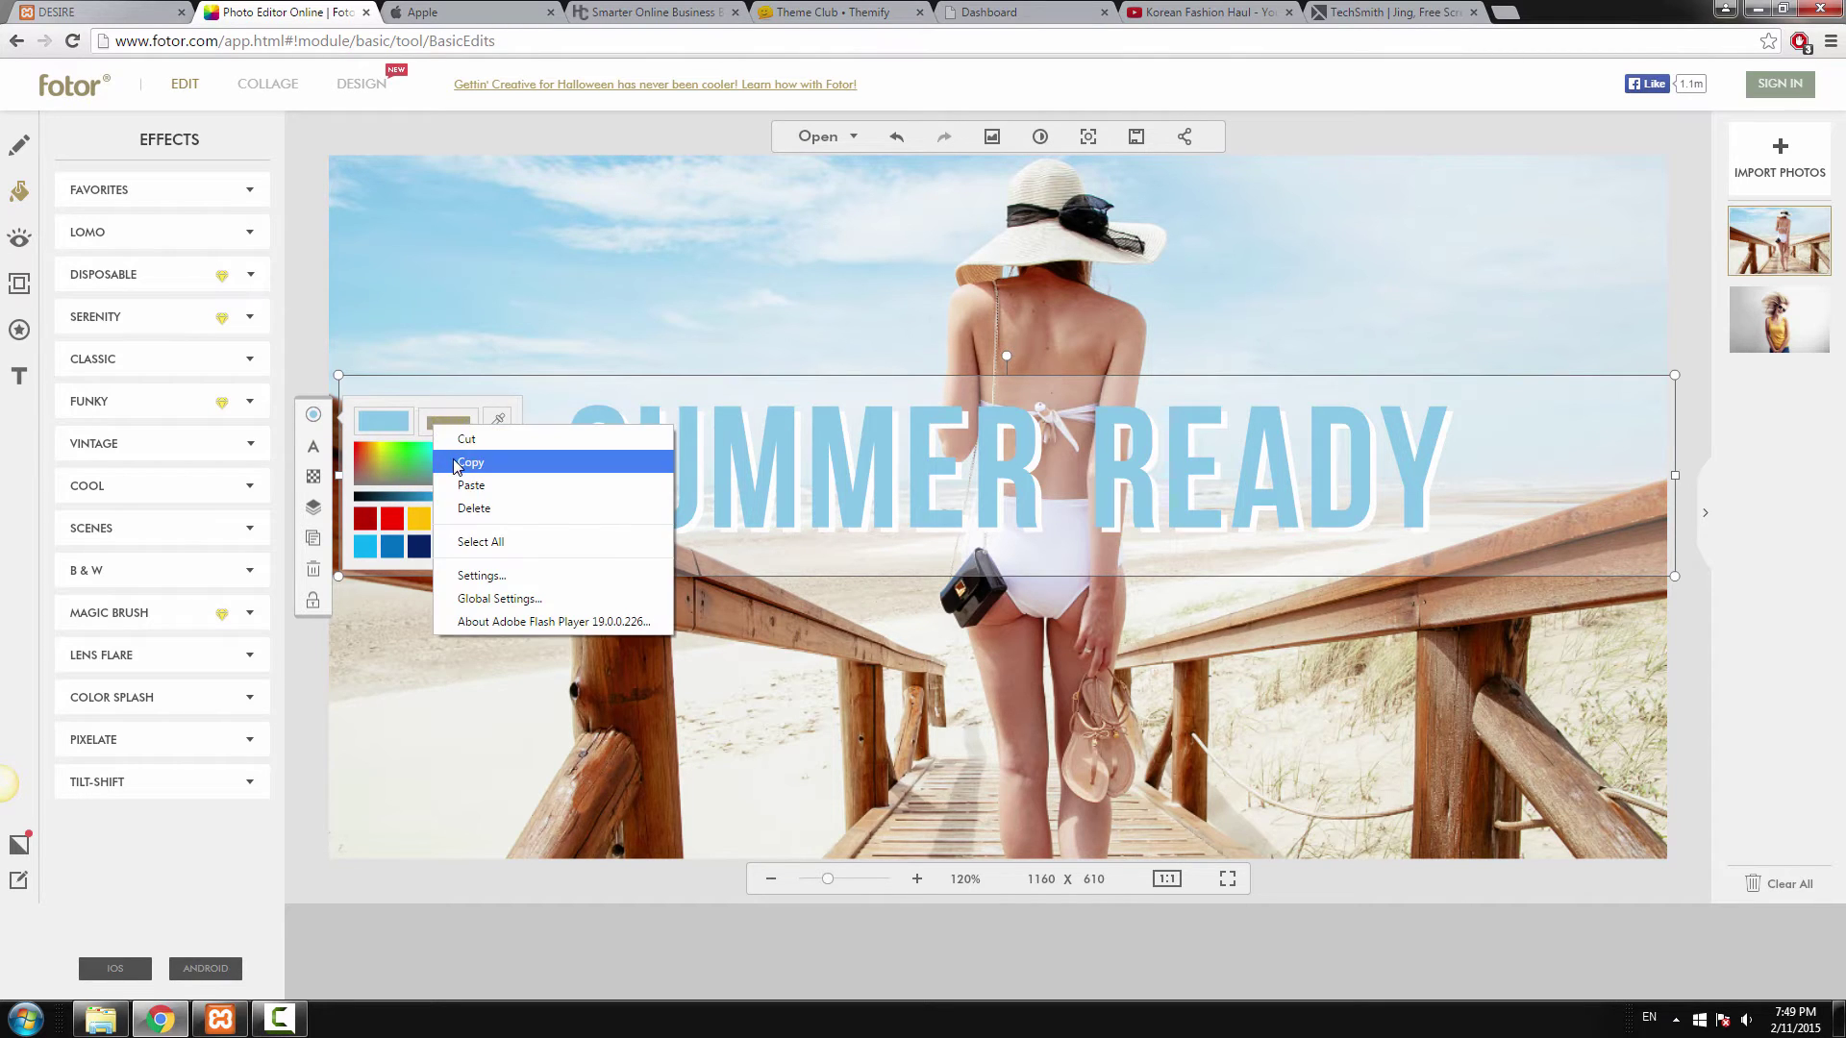
left_click(455, 460)
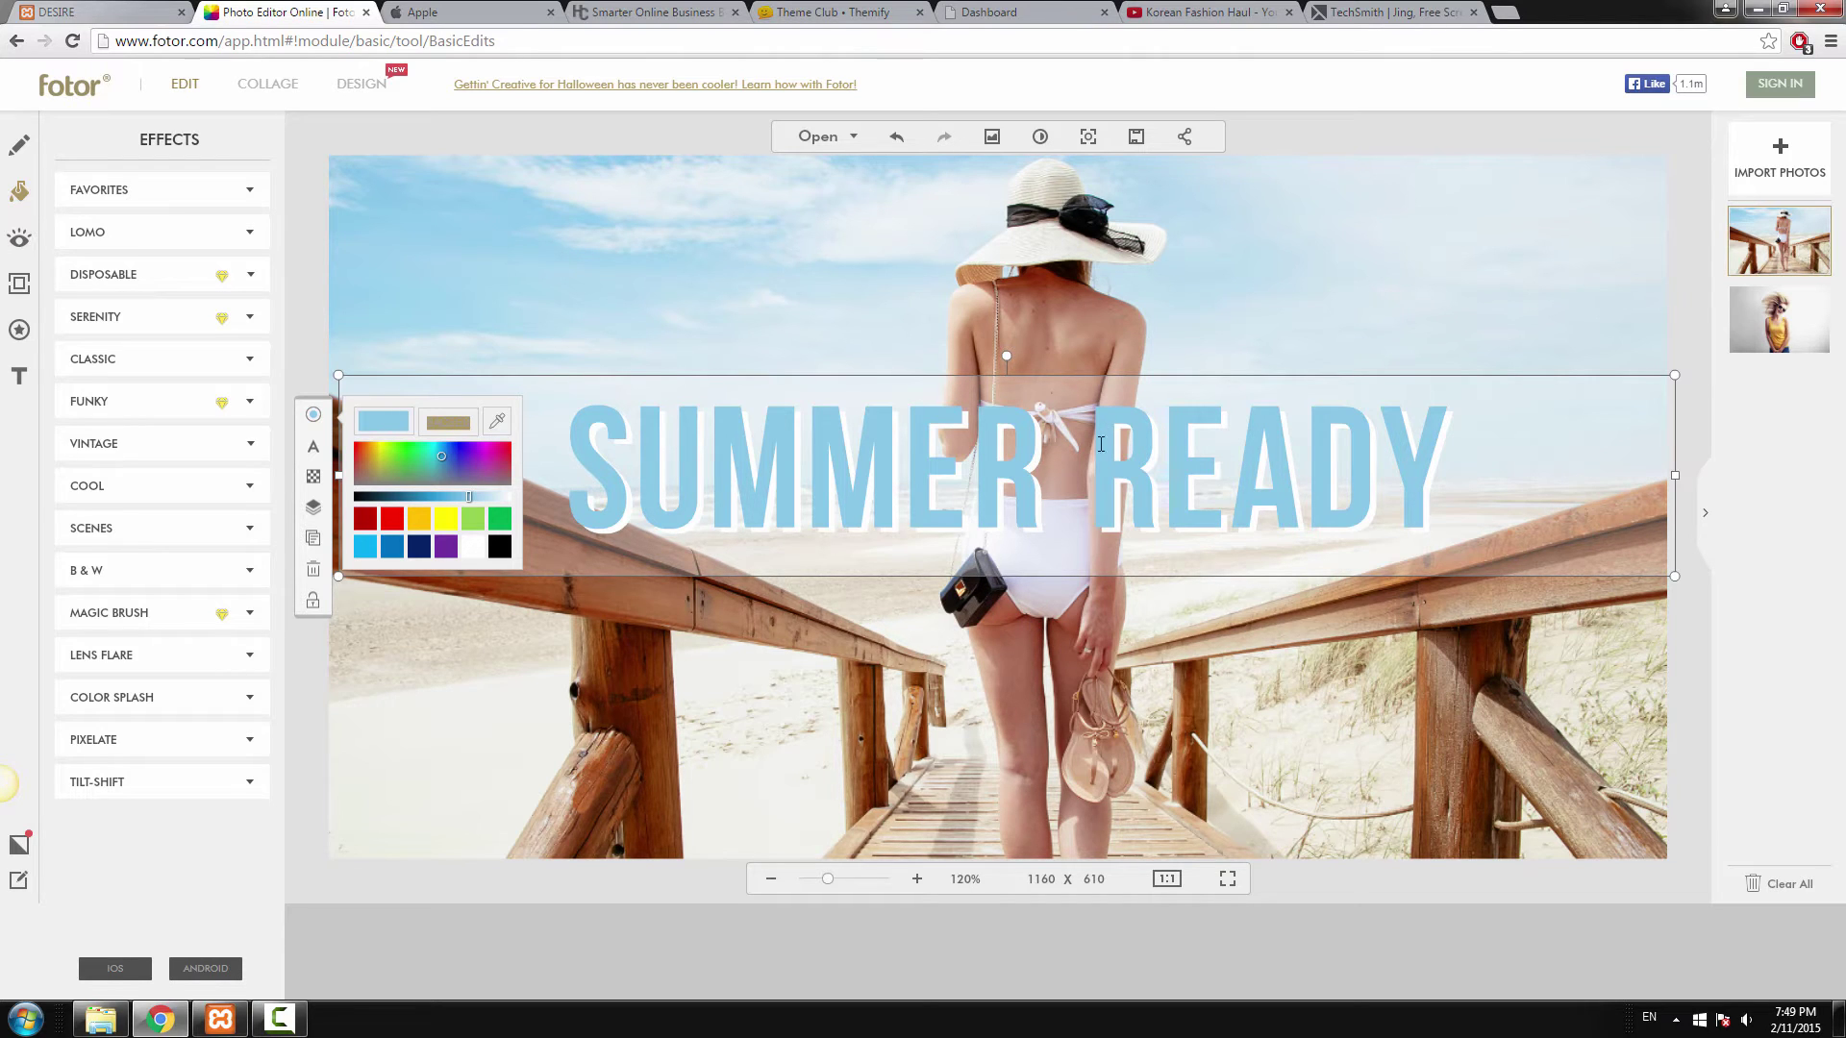
left_click(564, 881)
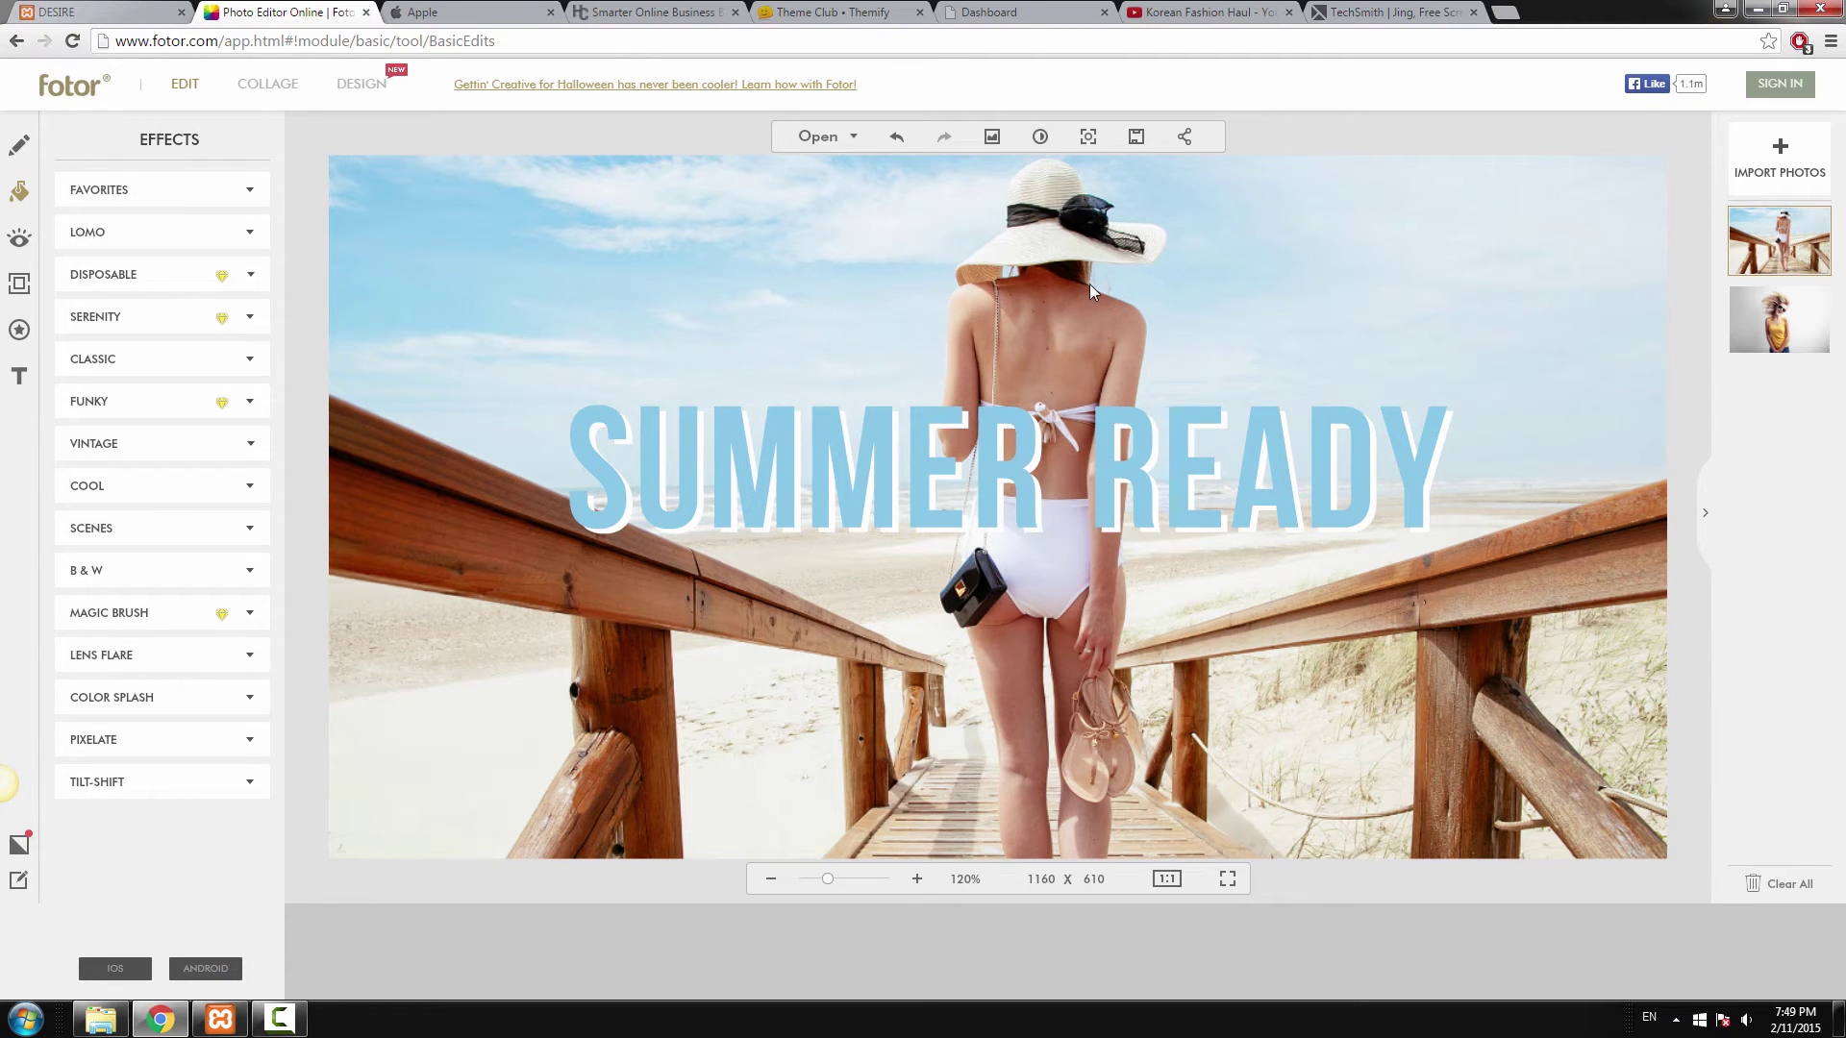
Save the edited beach image to the computer as a JPEG named Beach_New, replacing the existing file.
left_click(1136, 136)
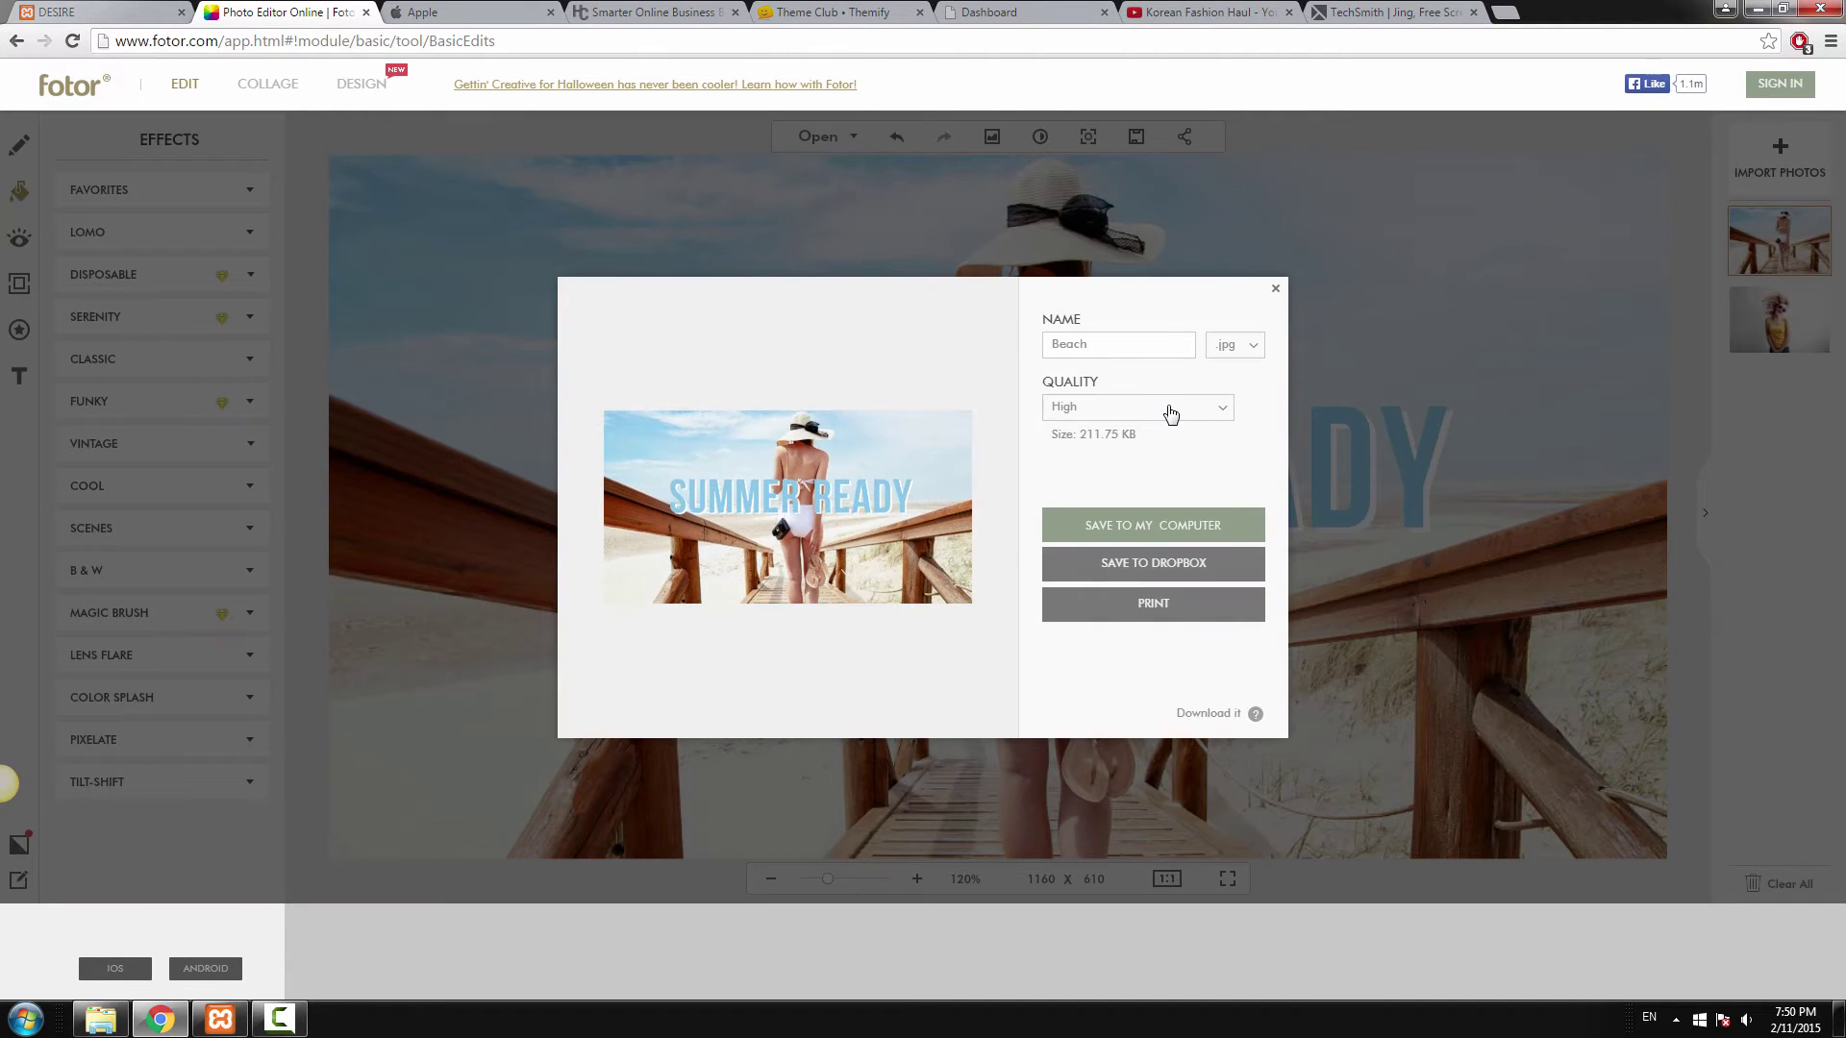
left_click(1136, 534)
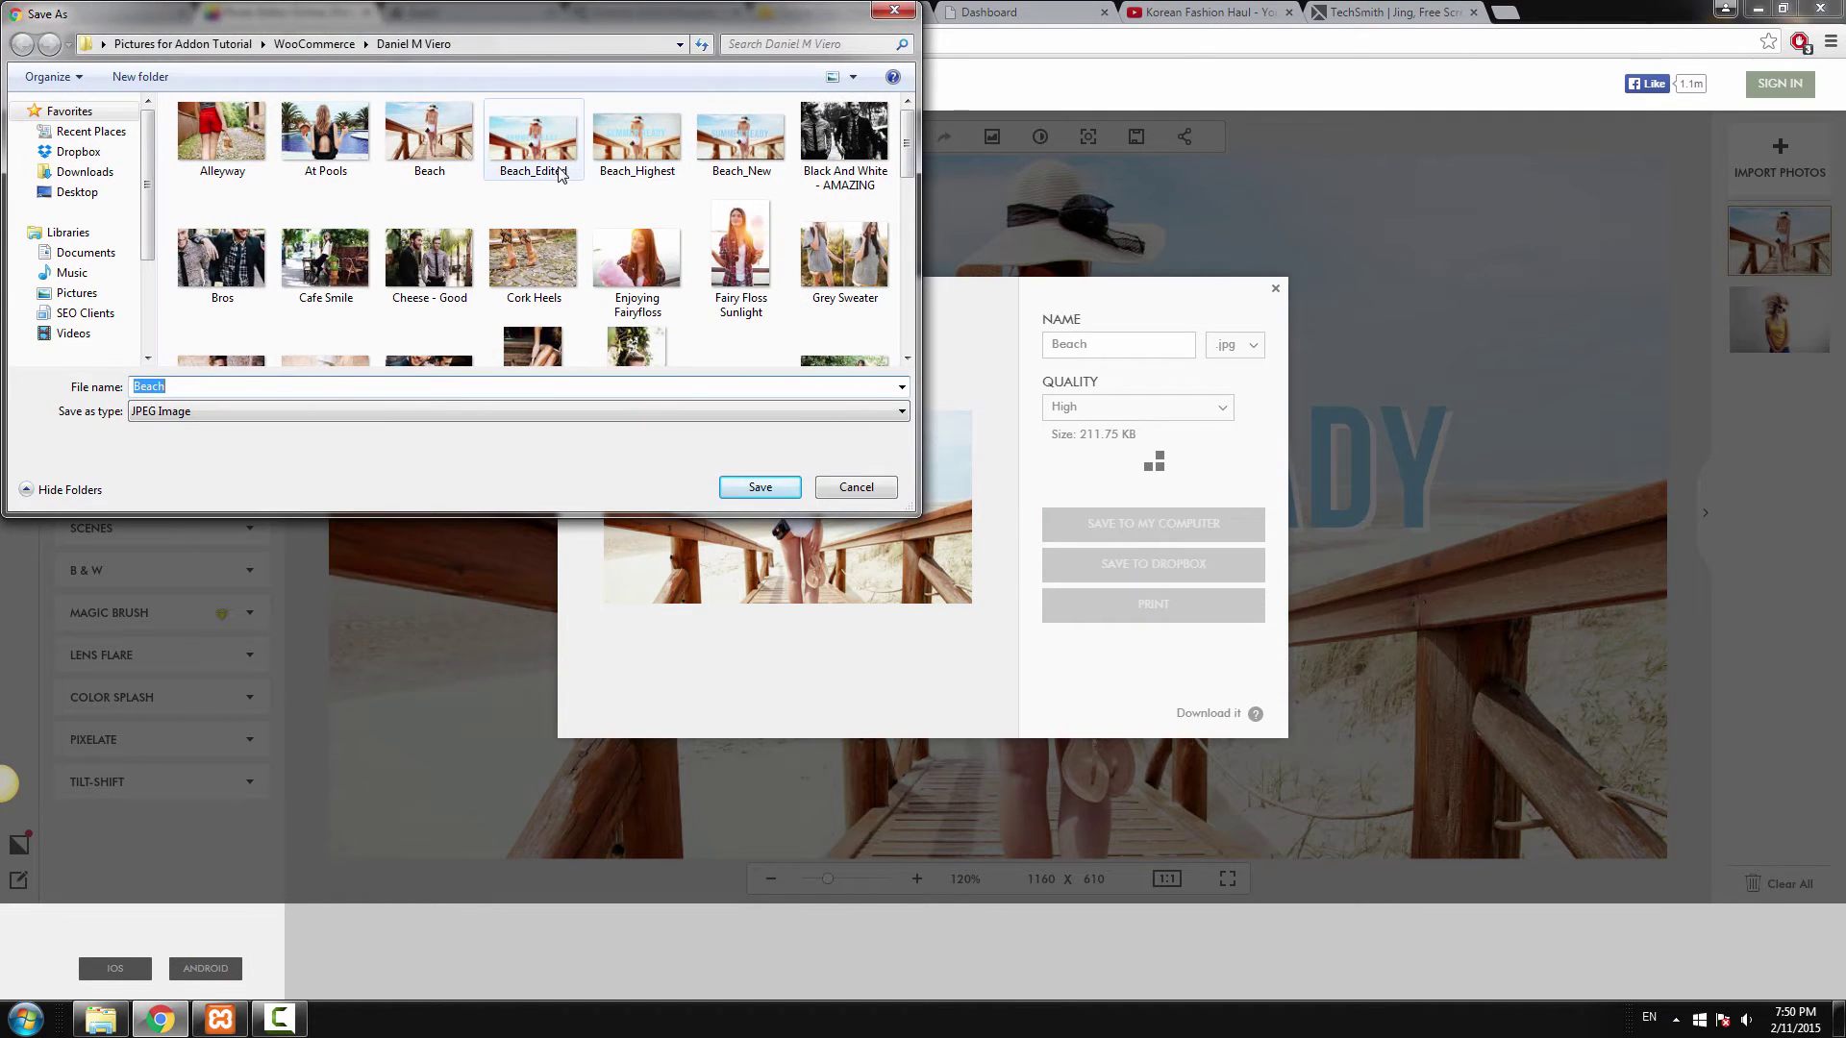
left_click(753, 154)
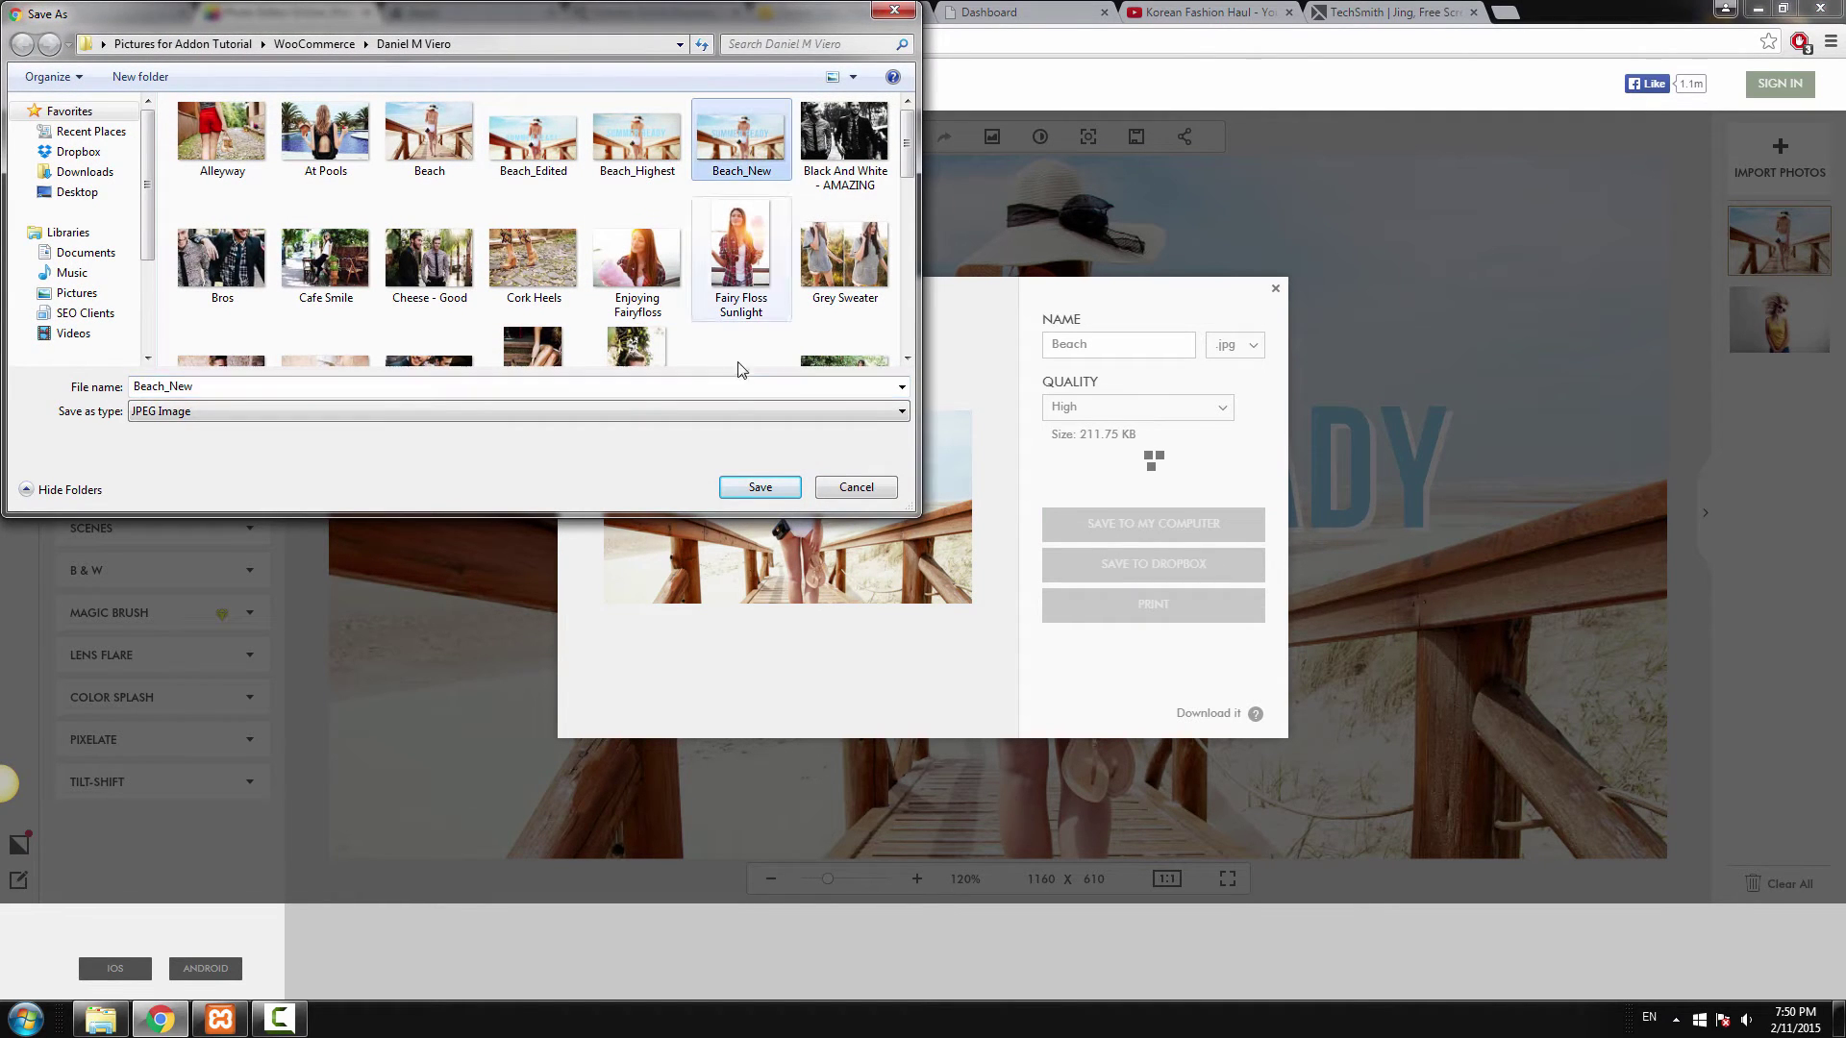
left_click(759, 487)
left_click(977, 513)
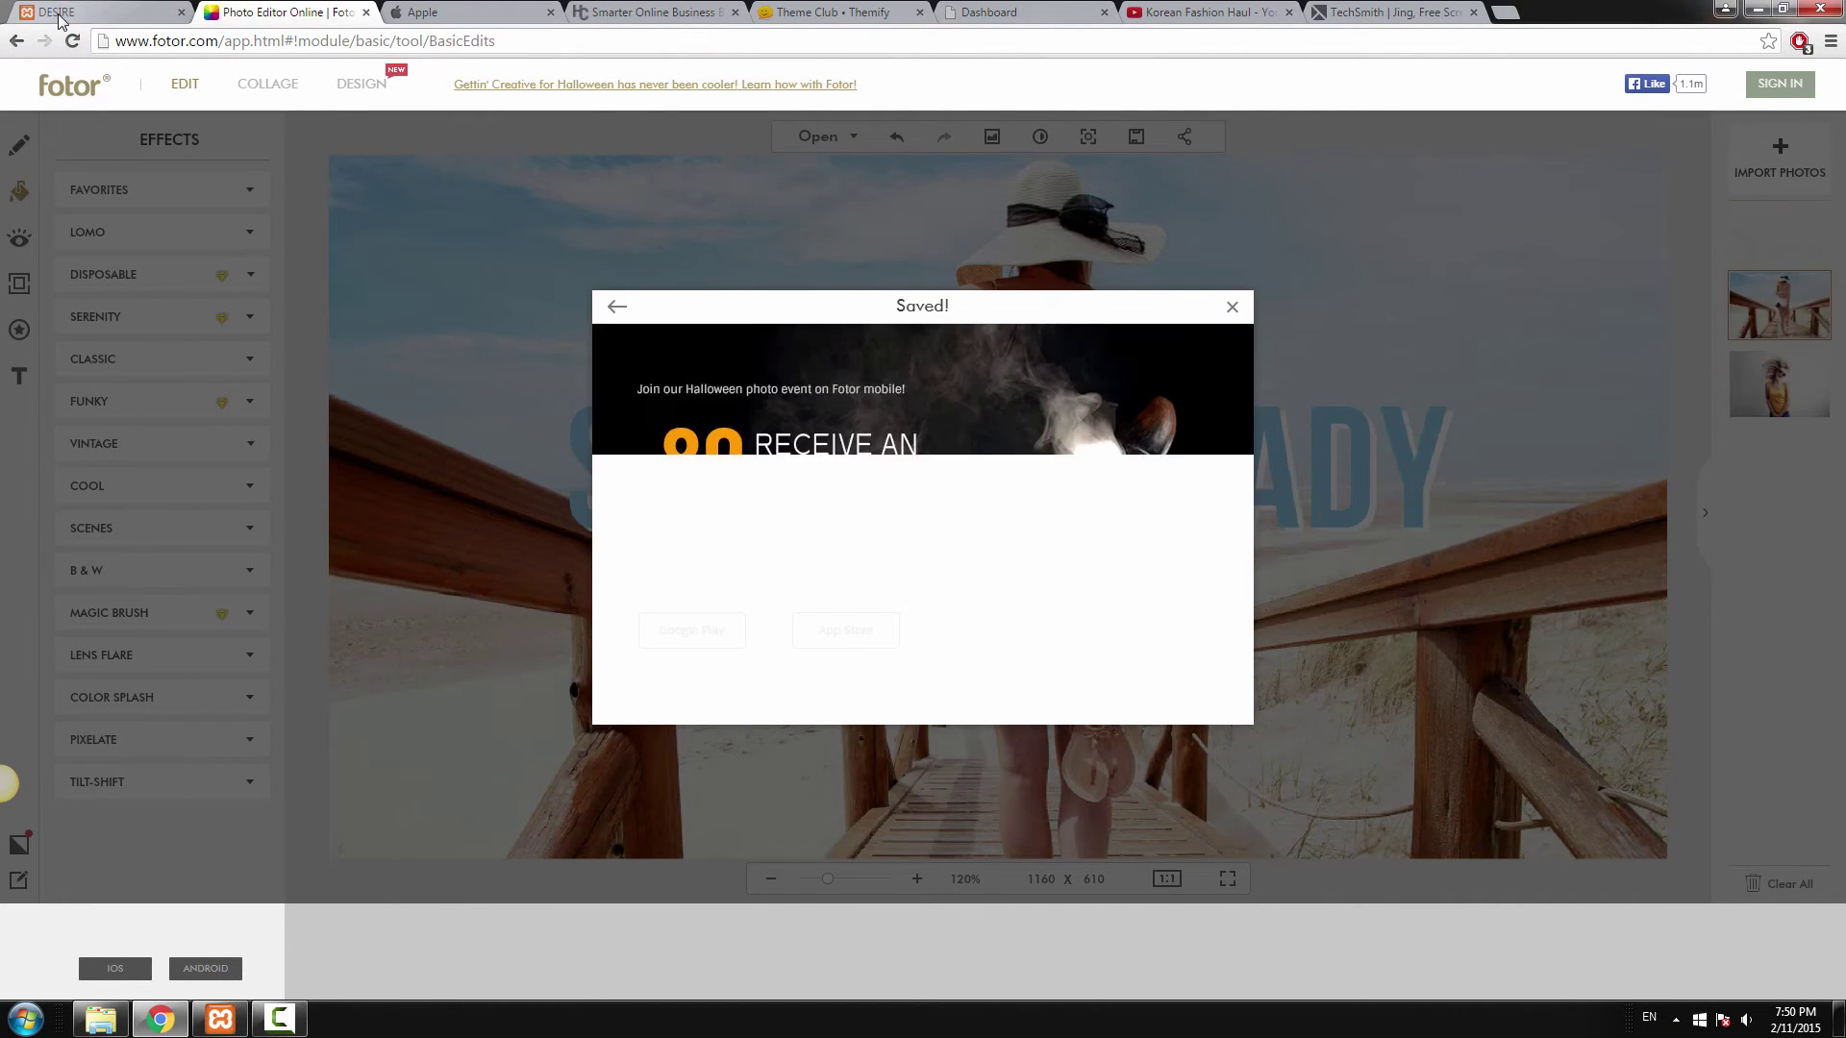
Switch to the DESIRE home page and open the settings of its Slider Pro module.
left_click(108, 17)
scroll(1346, 423, "up", 5)
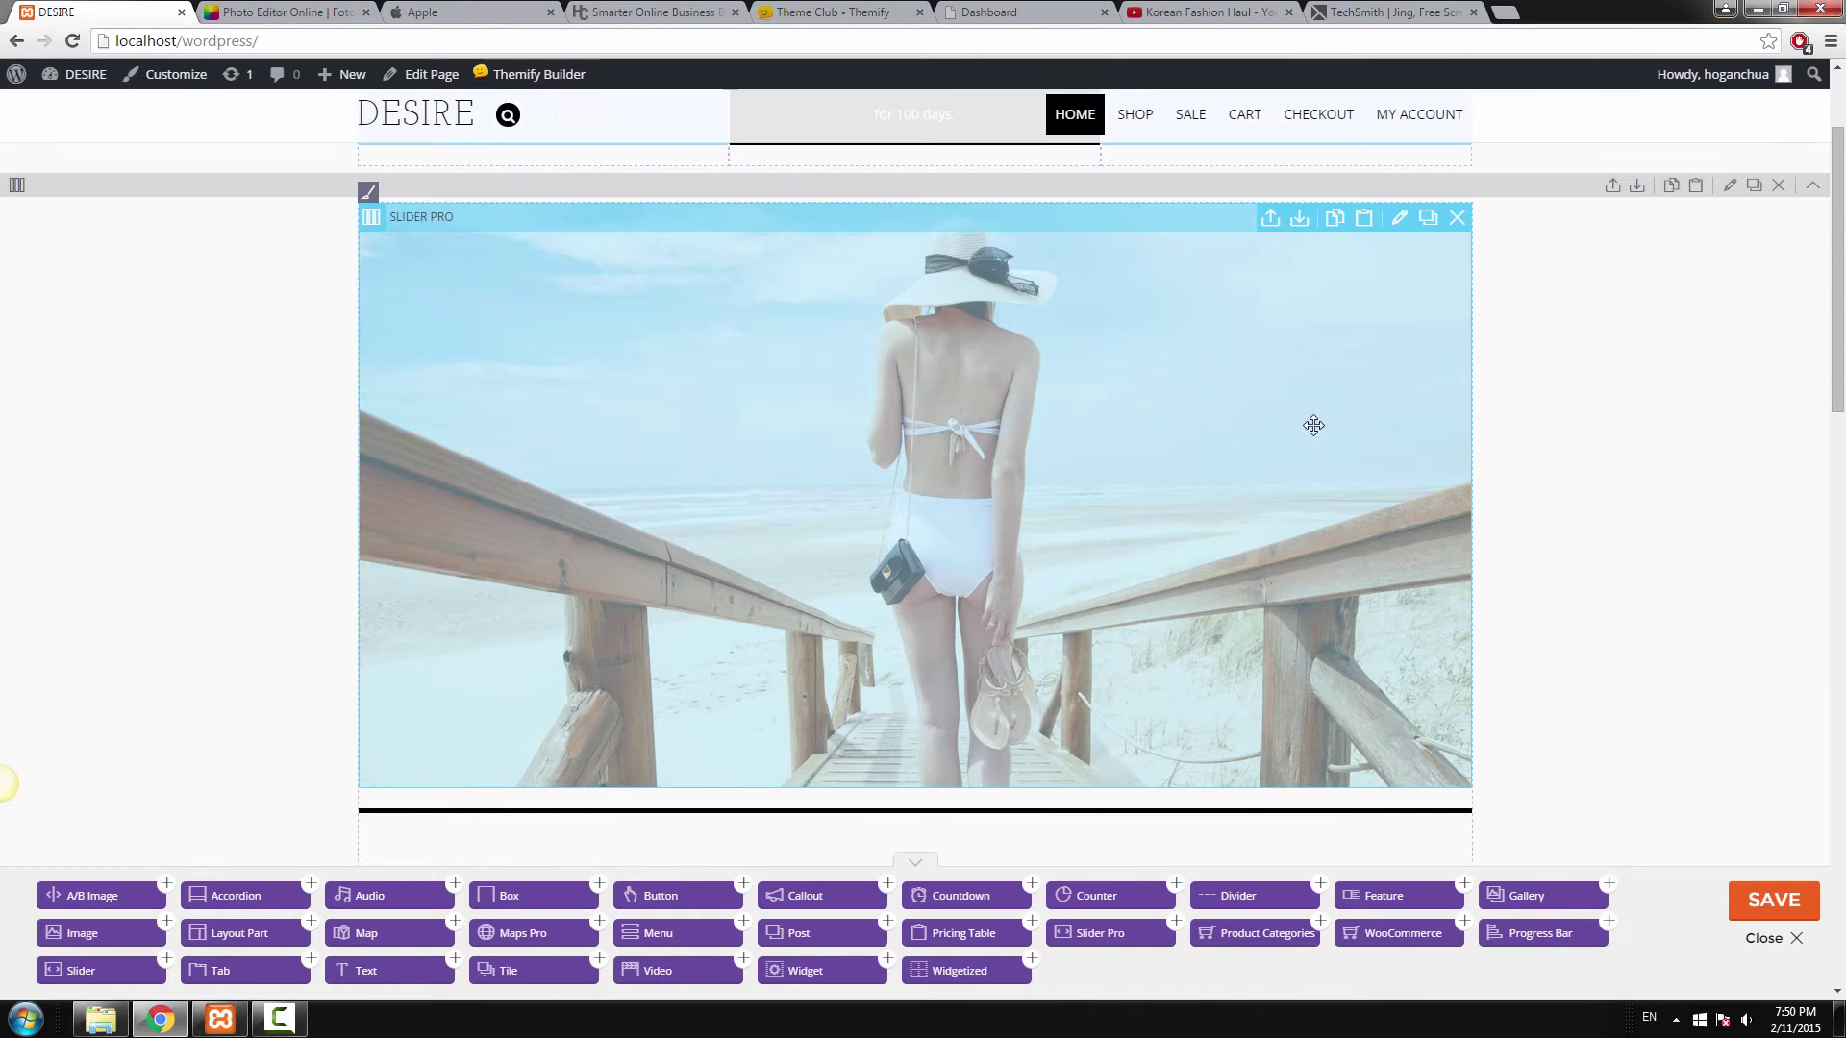
scroll(1359, 424, "up", 2)
scroll(1347, 432, "down", 2)
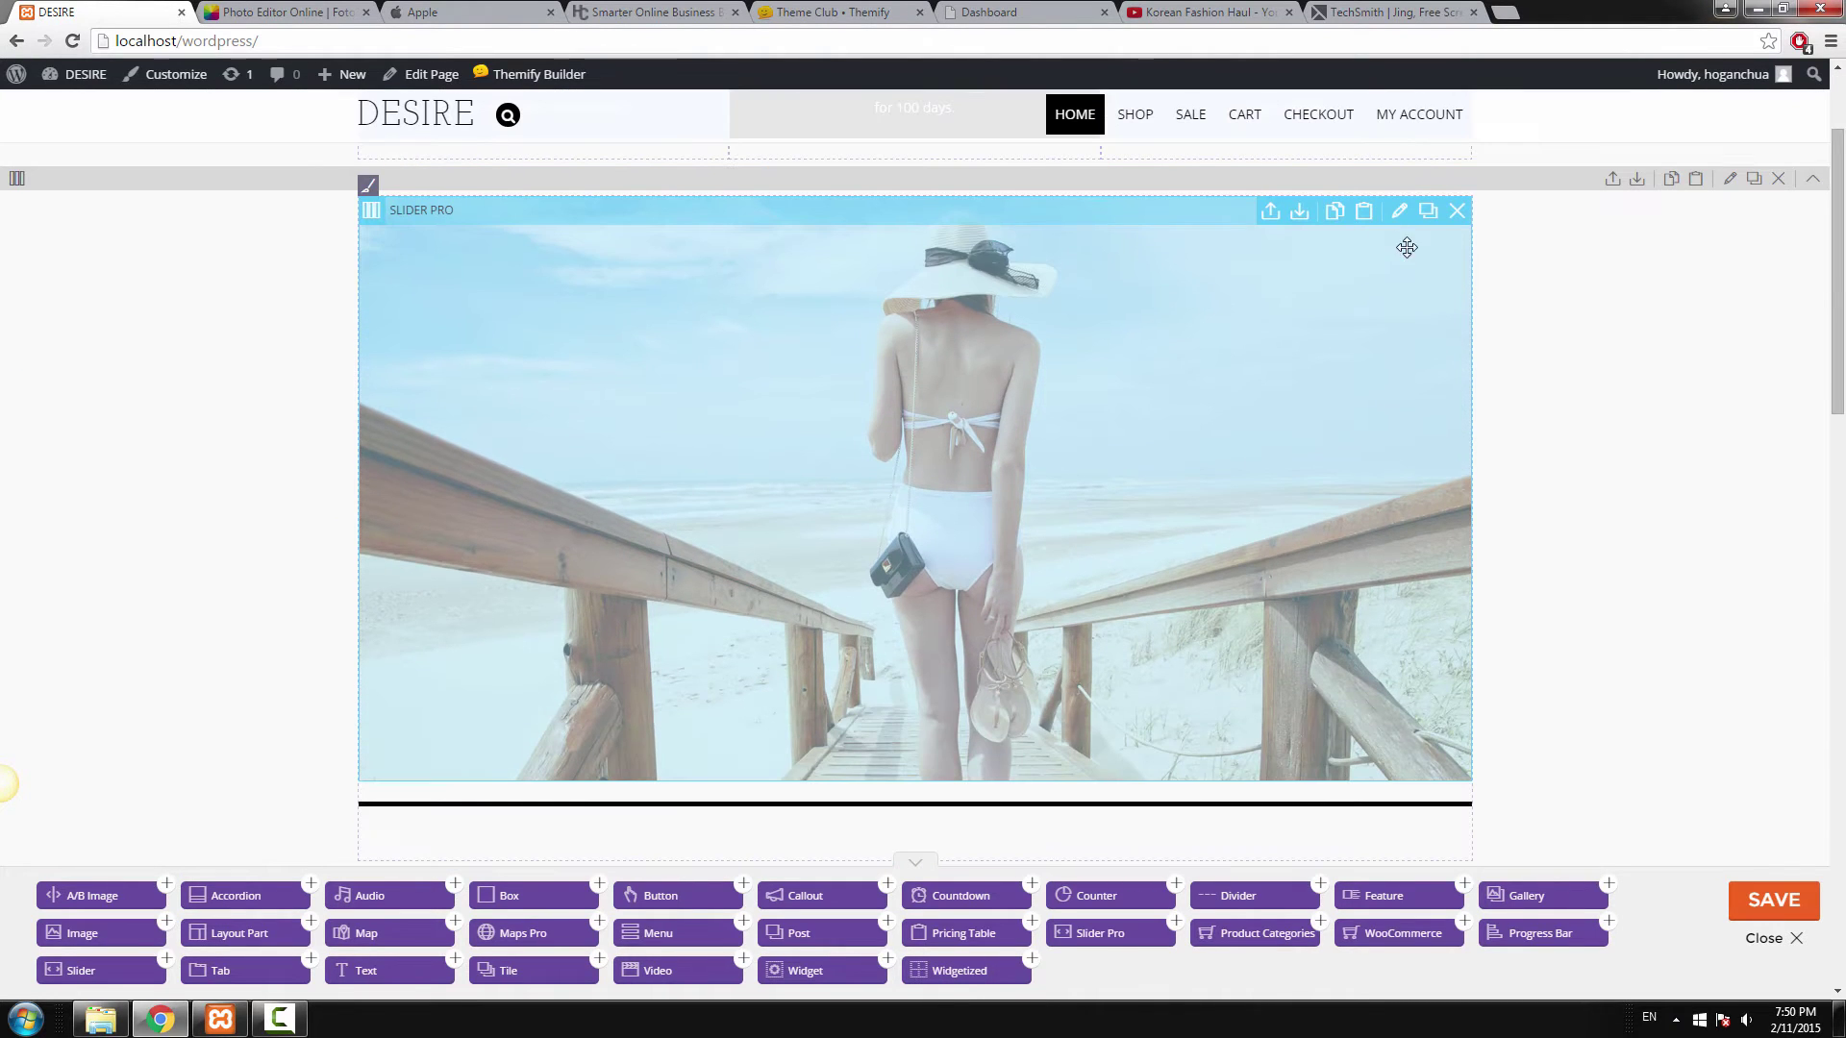
double_click(1235, 325)
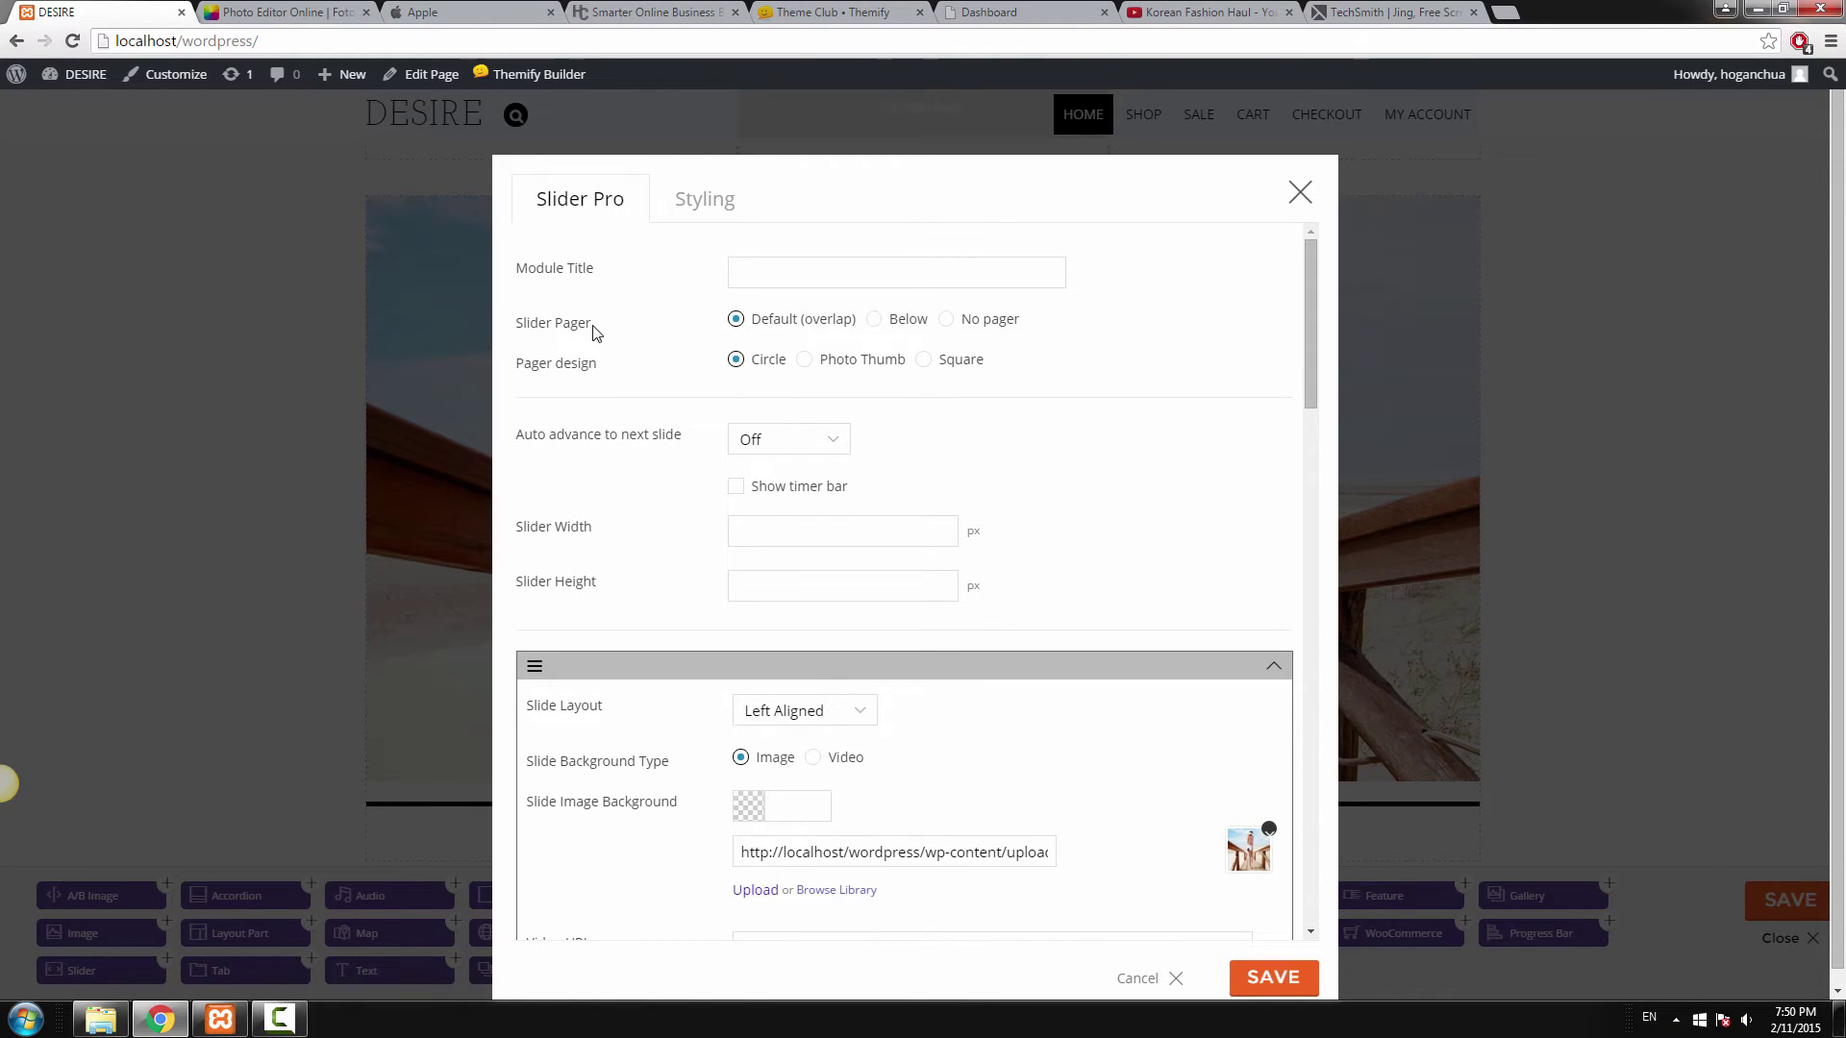
Look at the slider pager on Apple's home page, and set the Slider Pro pager design to Square.
left_click(475, 15)
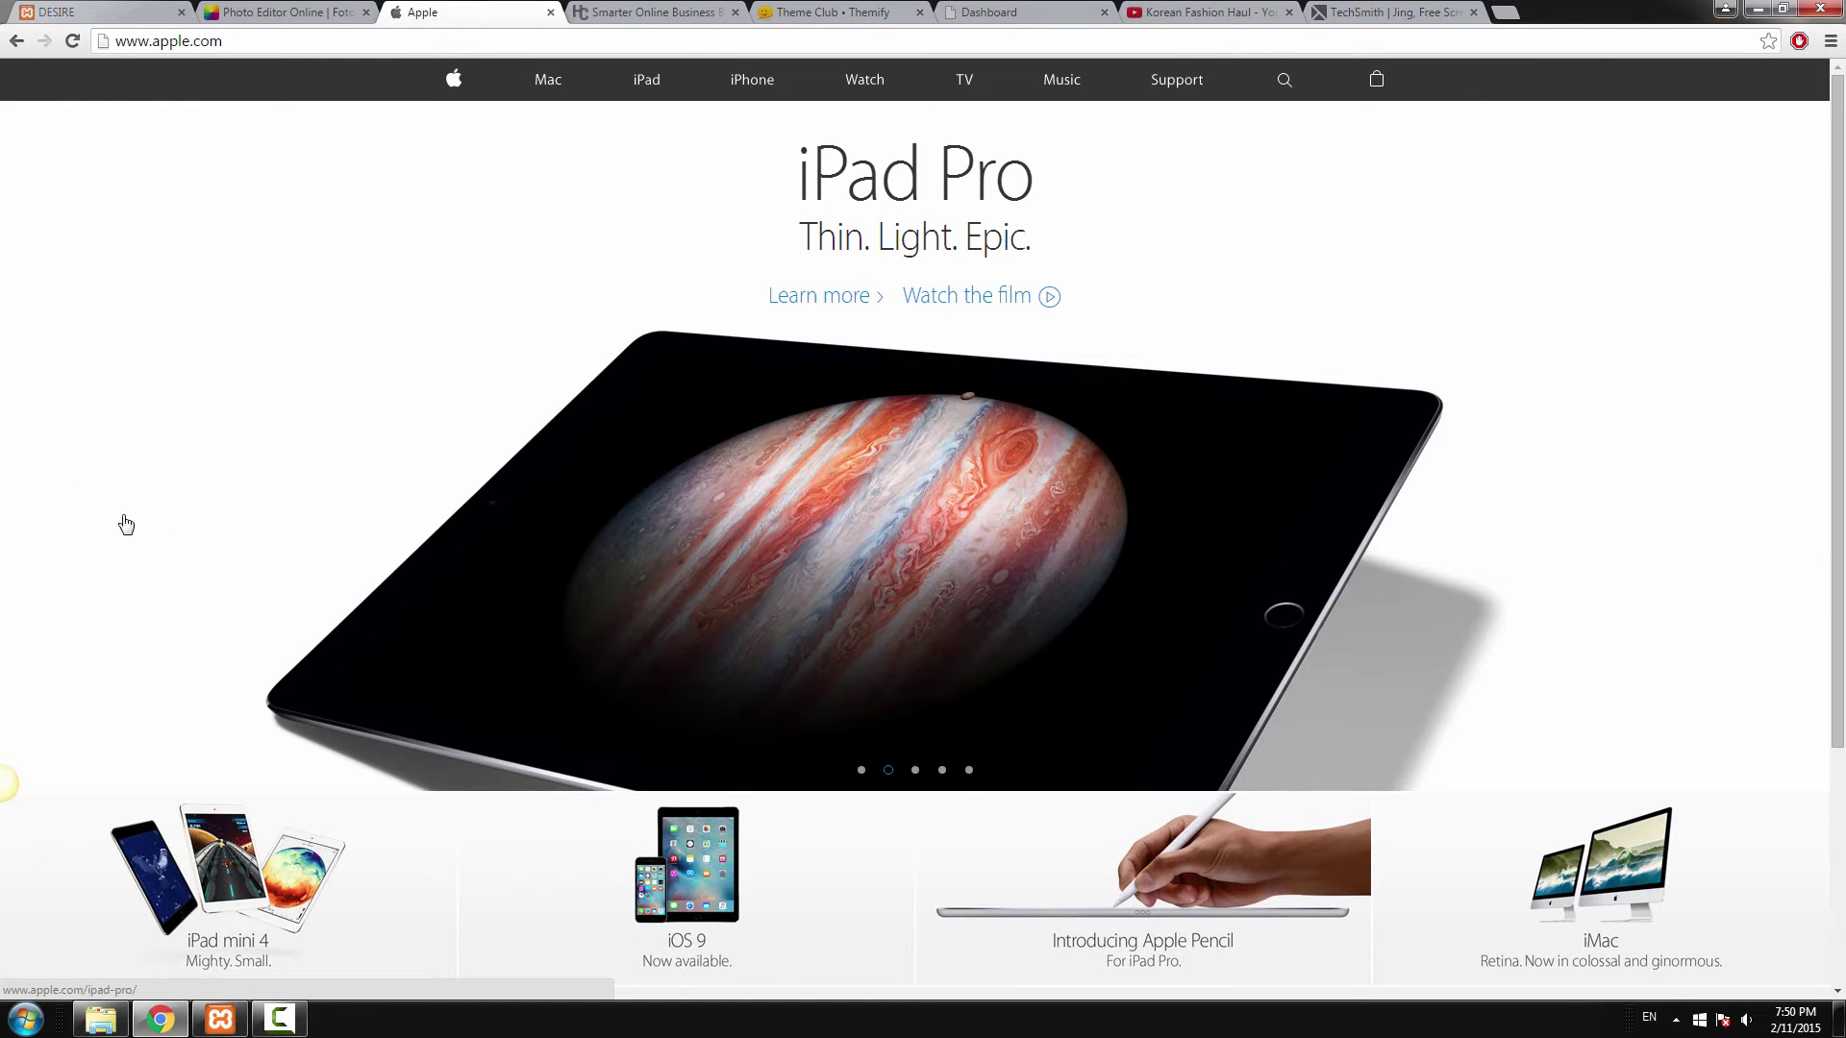
left_click(72, 13)
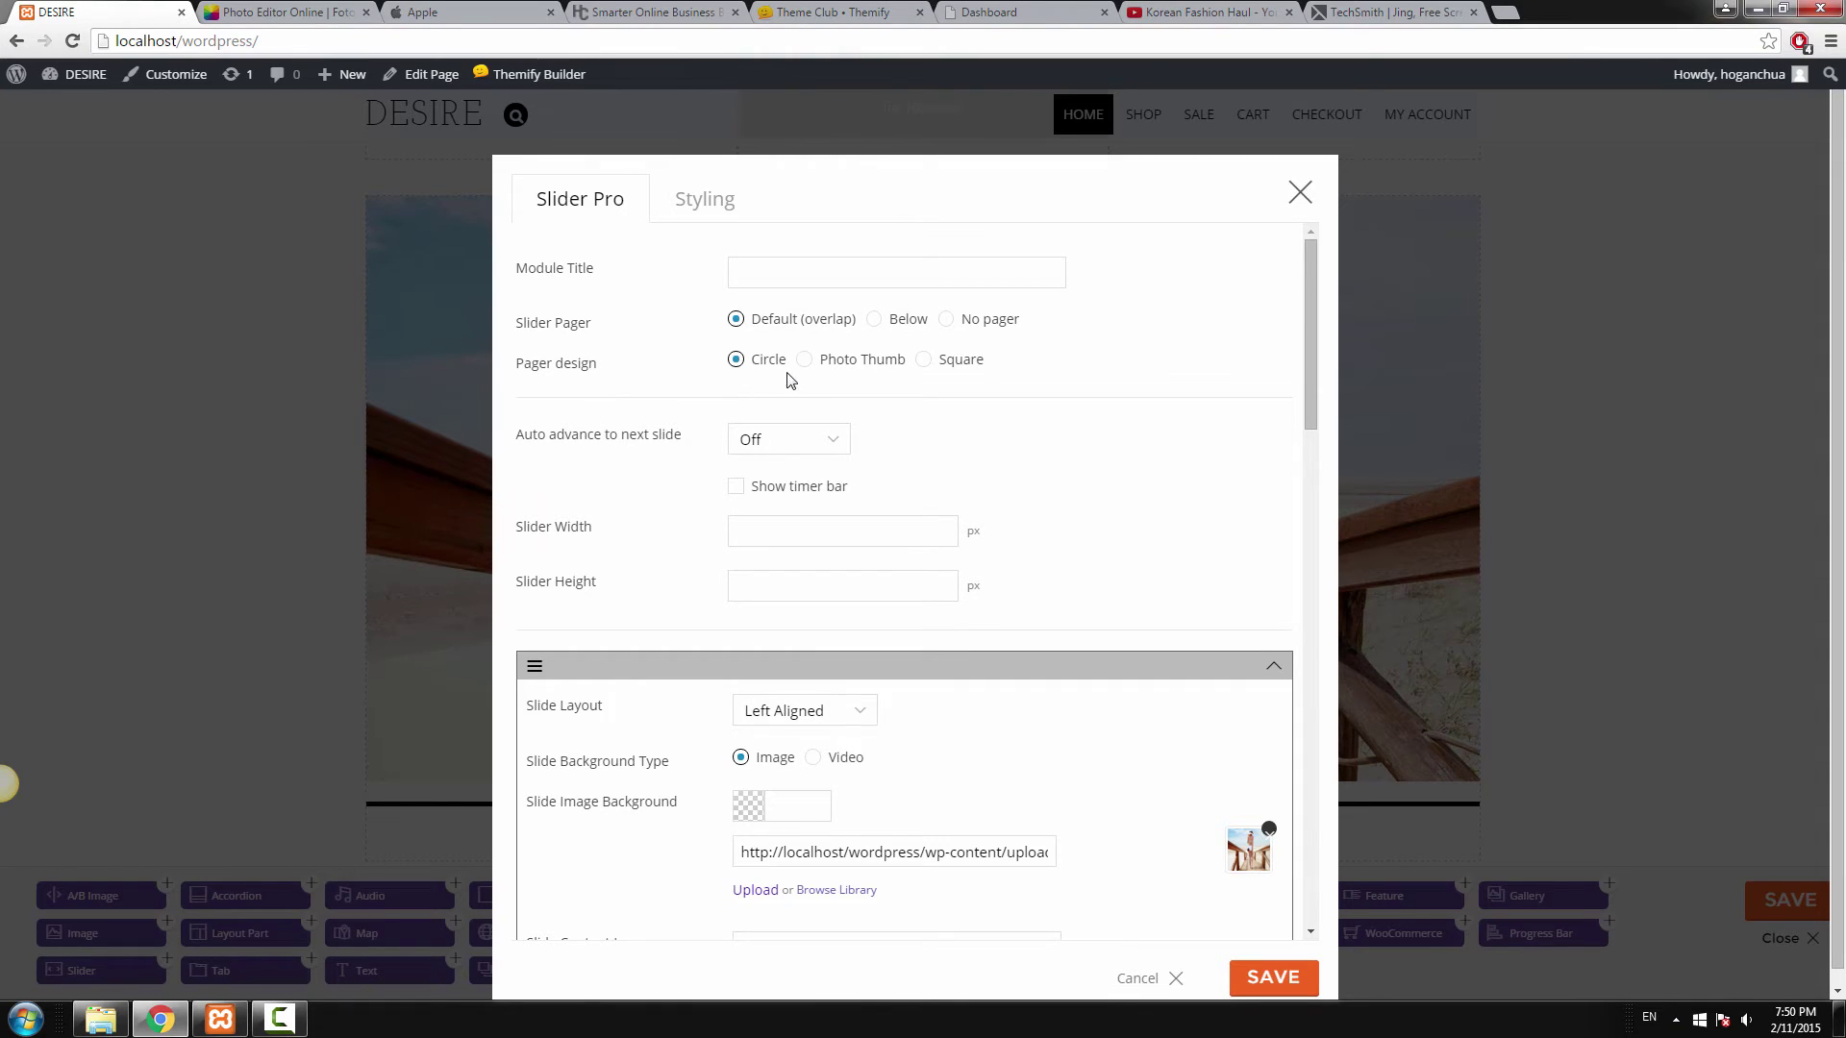
left_click(925, 361)
Set the slider to auto advance to the next slide after 5 Seconds.
left_click_drag(682, 435, 528, 435)
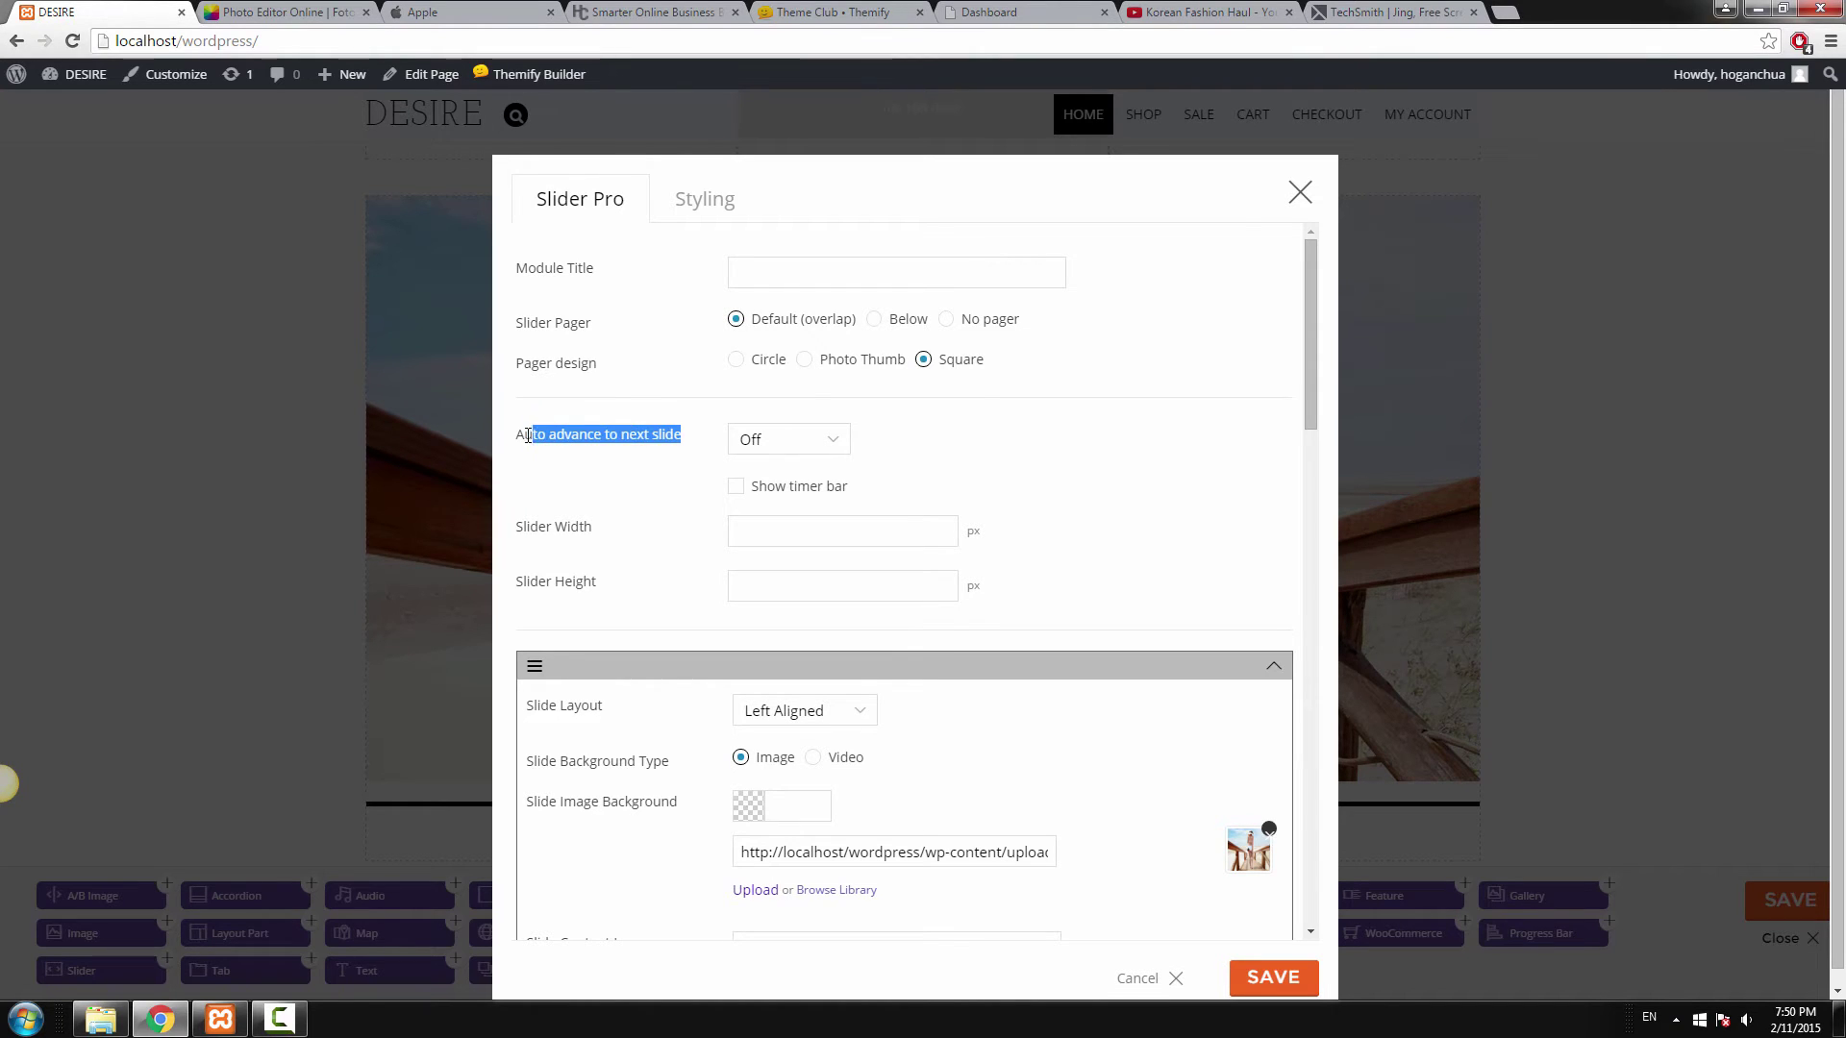
left_click(832, 442)
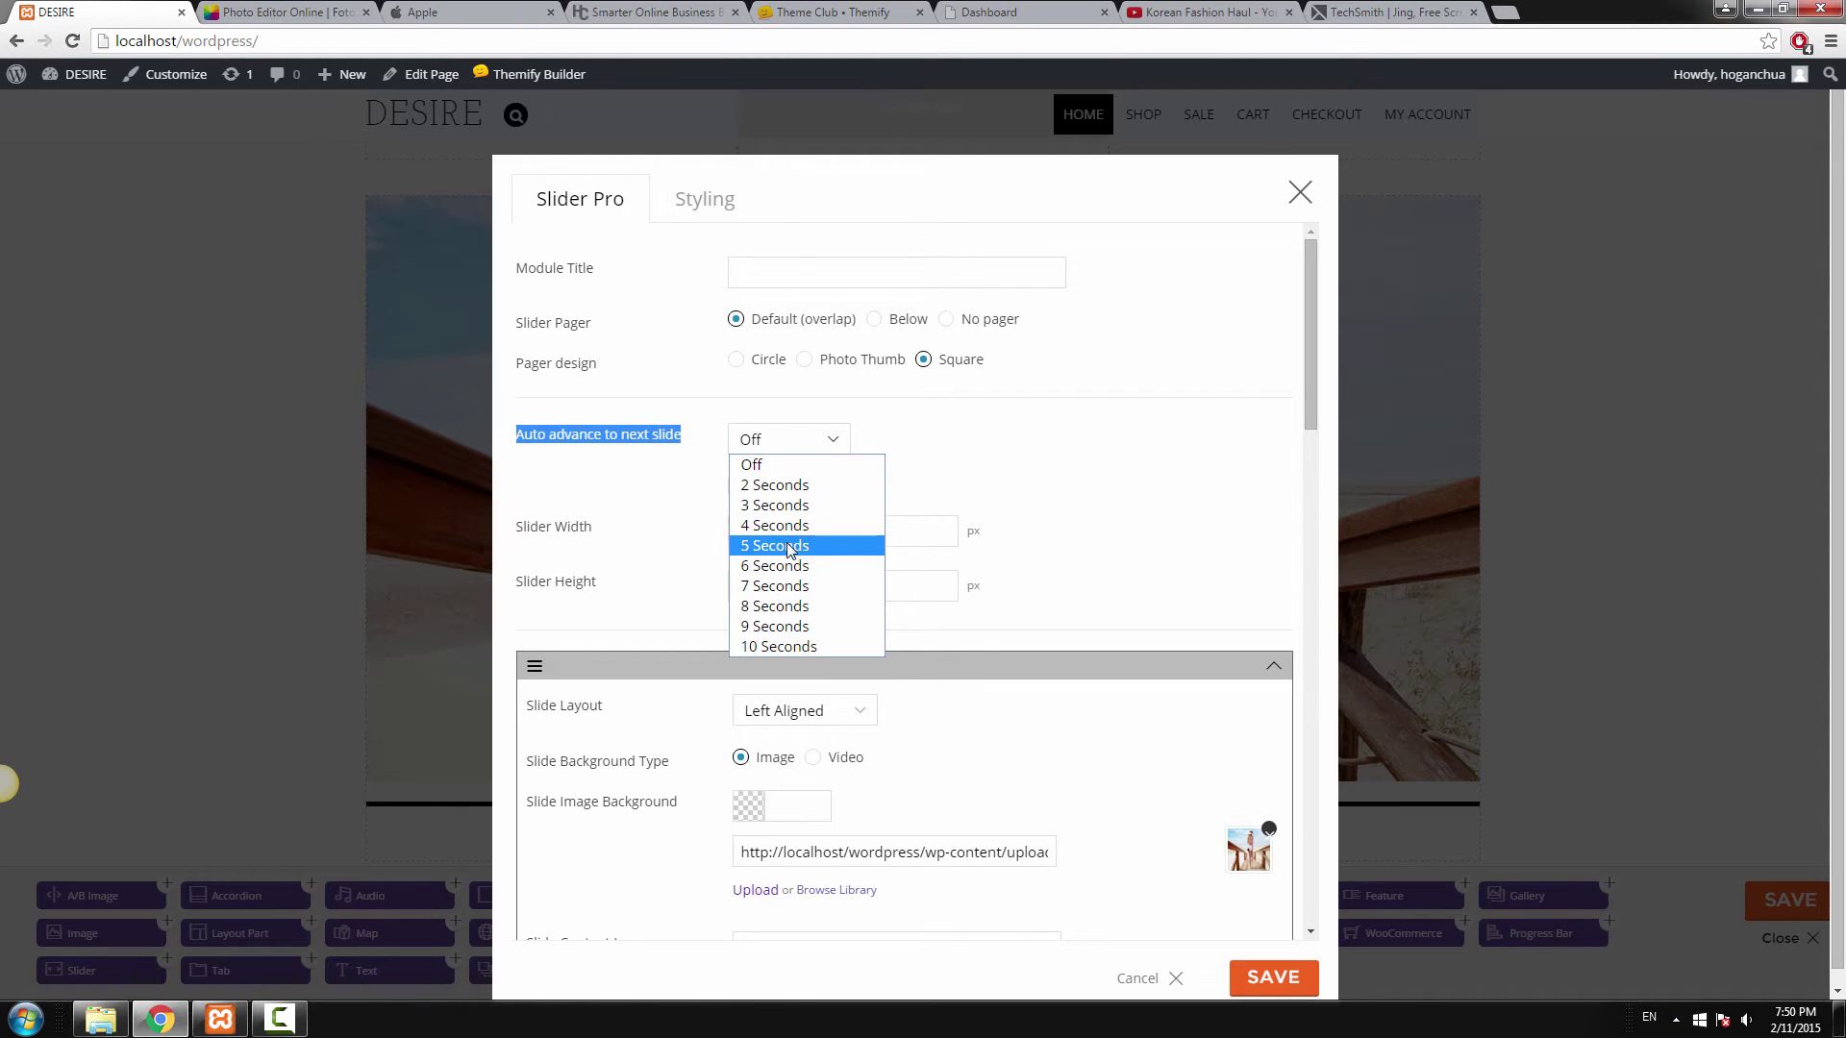
left_click(798, 546)
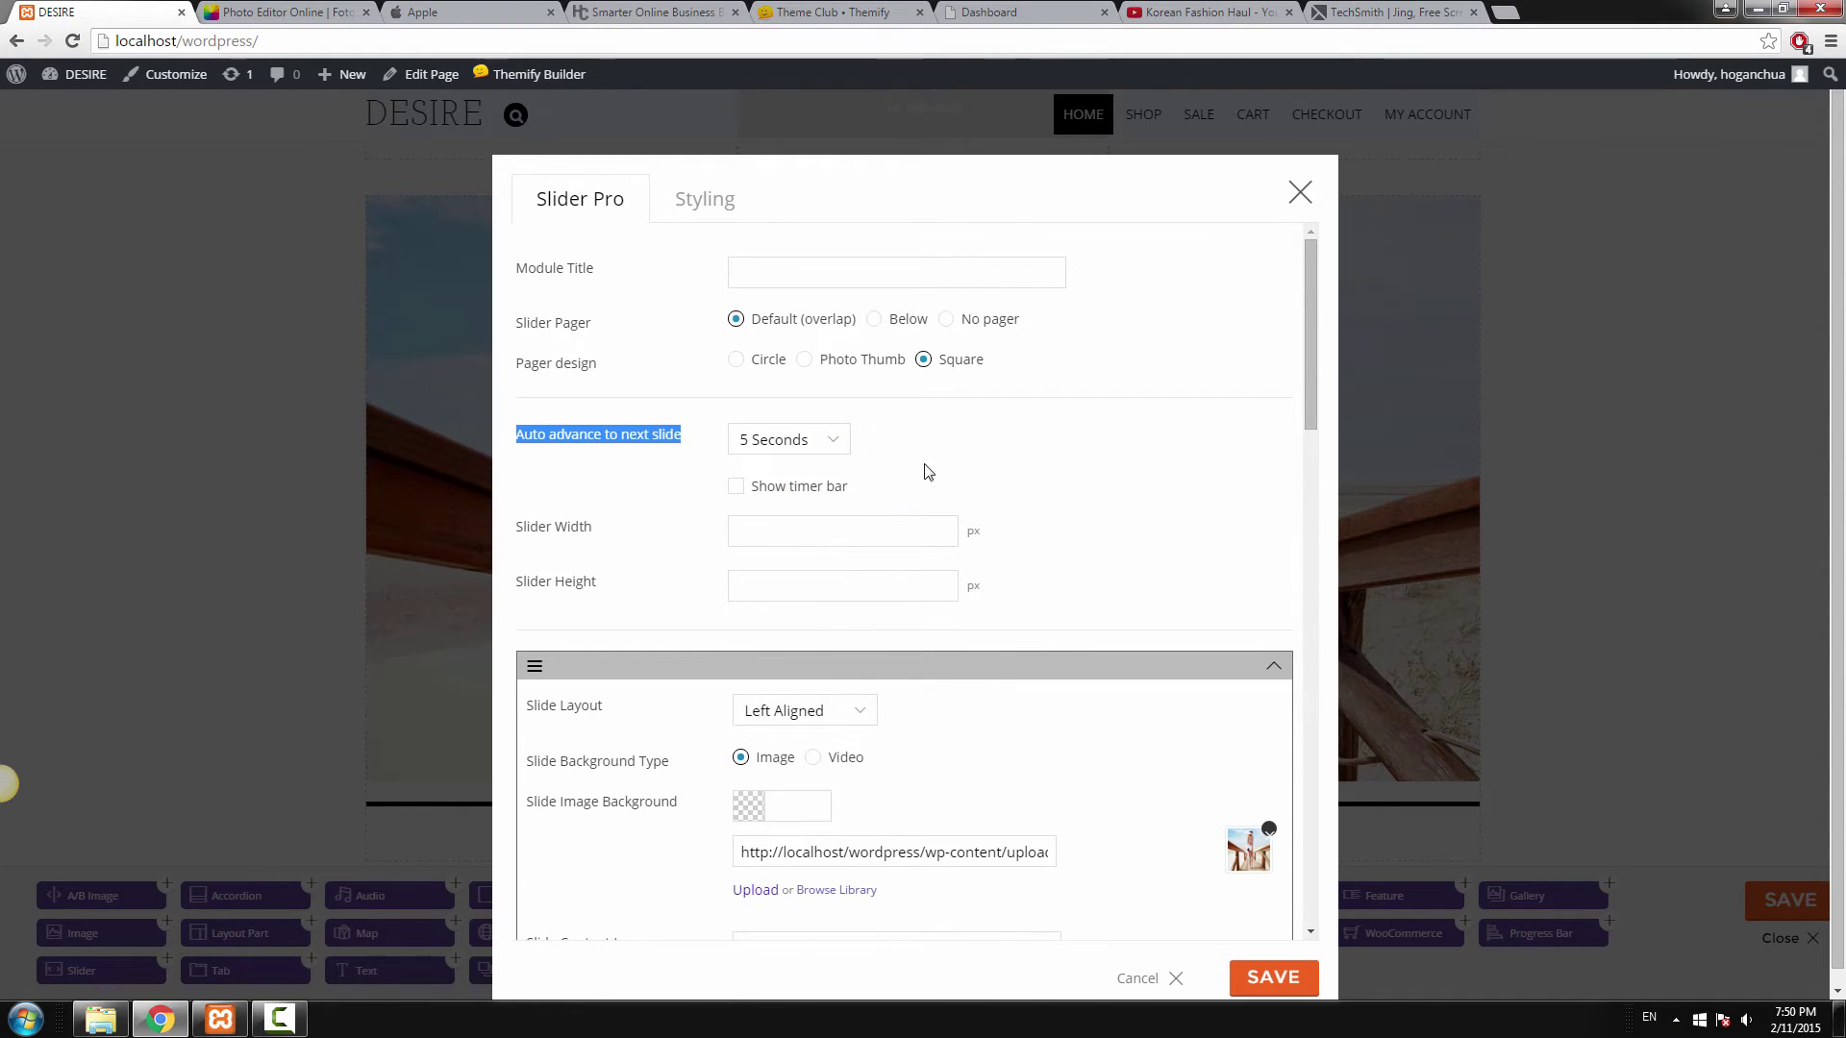
Set the first slide's layout to Center Aligned.
scroll(923, 471, "down", 2)
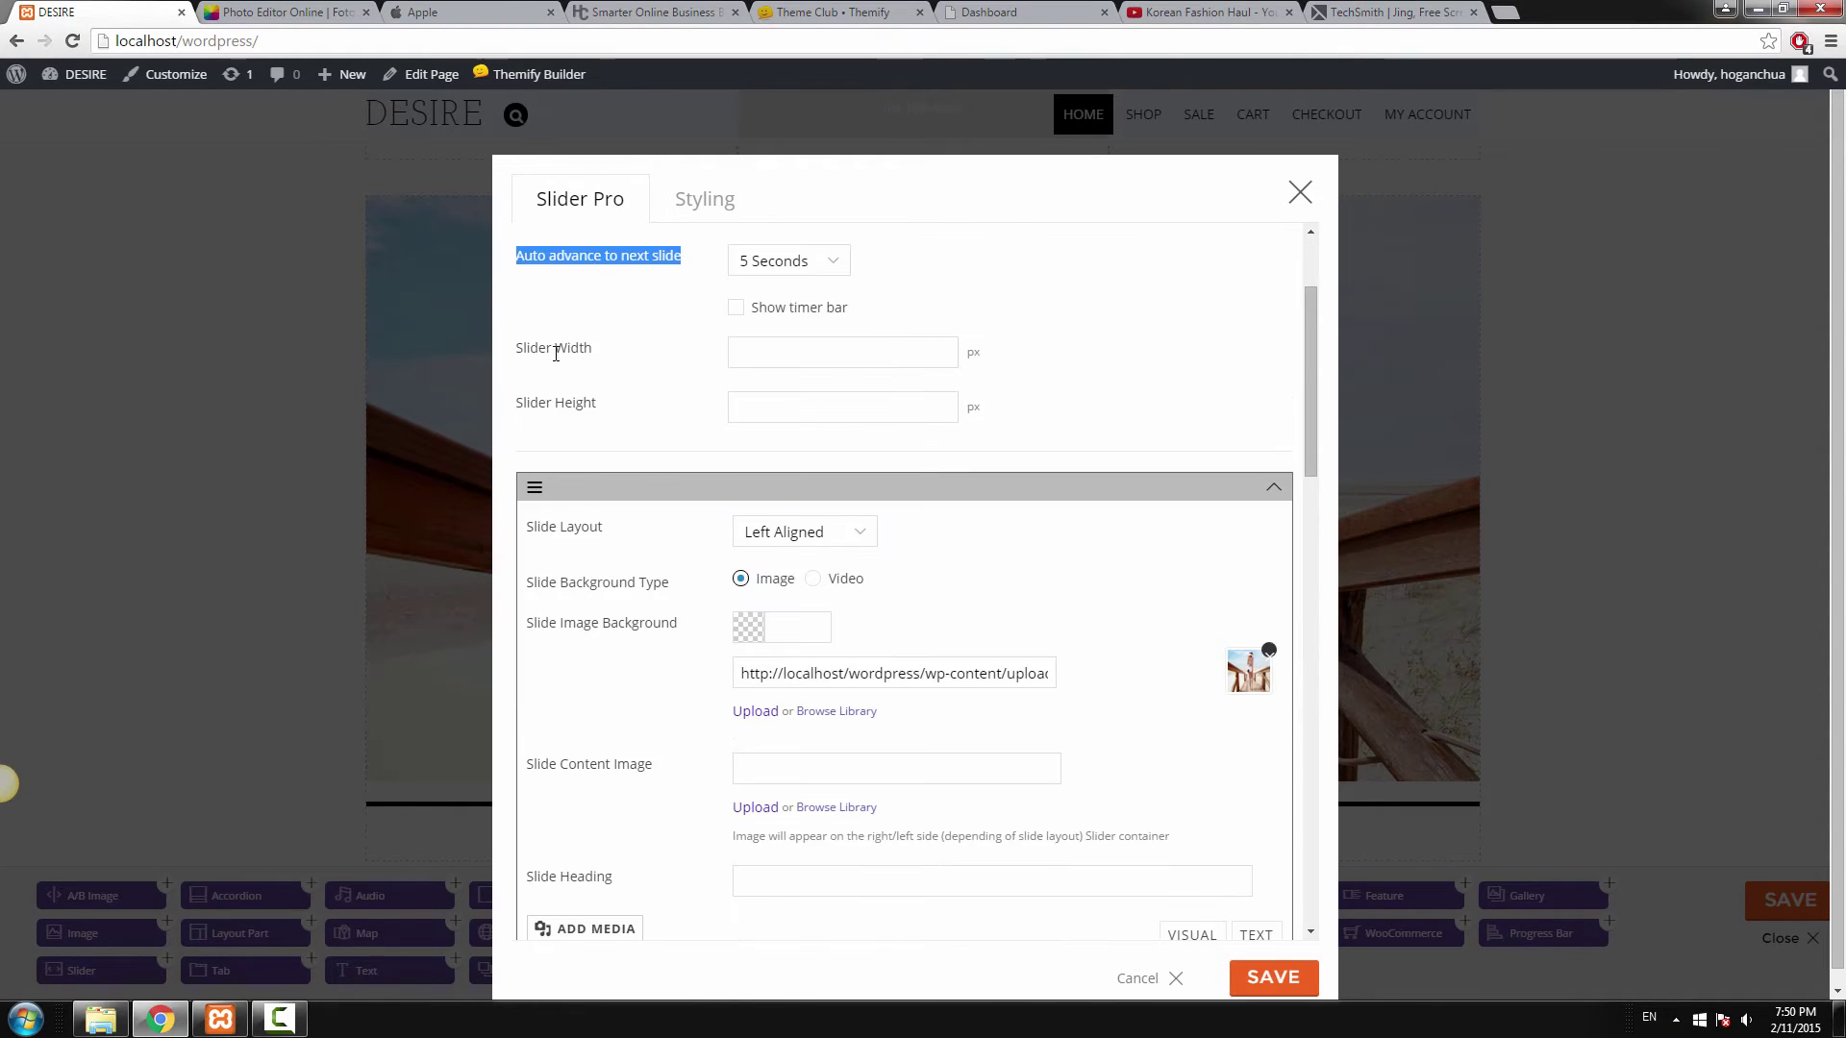
triple_click(598, 532)
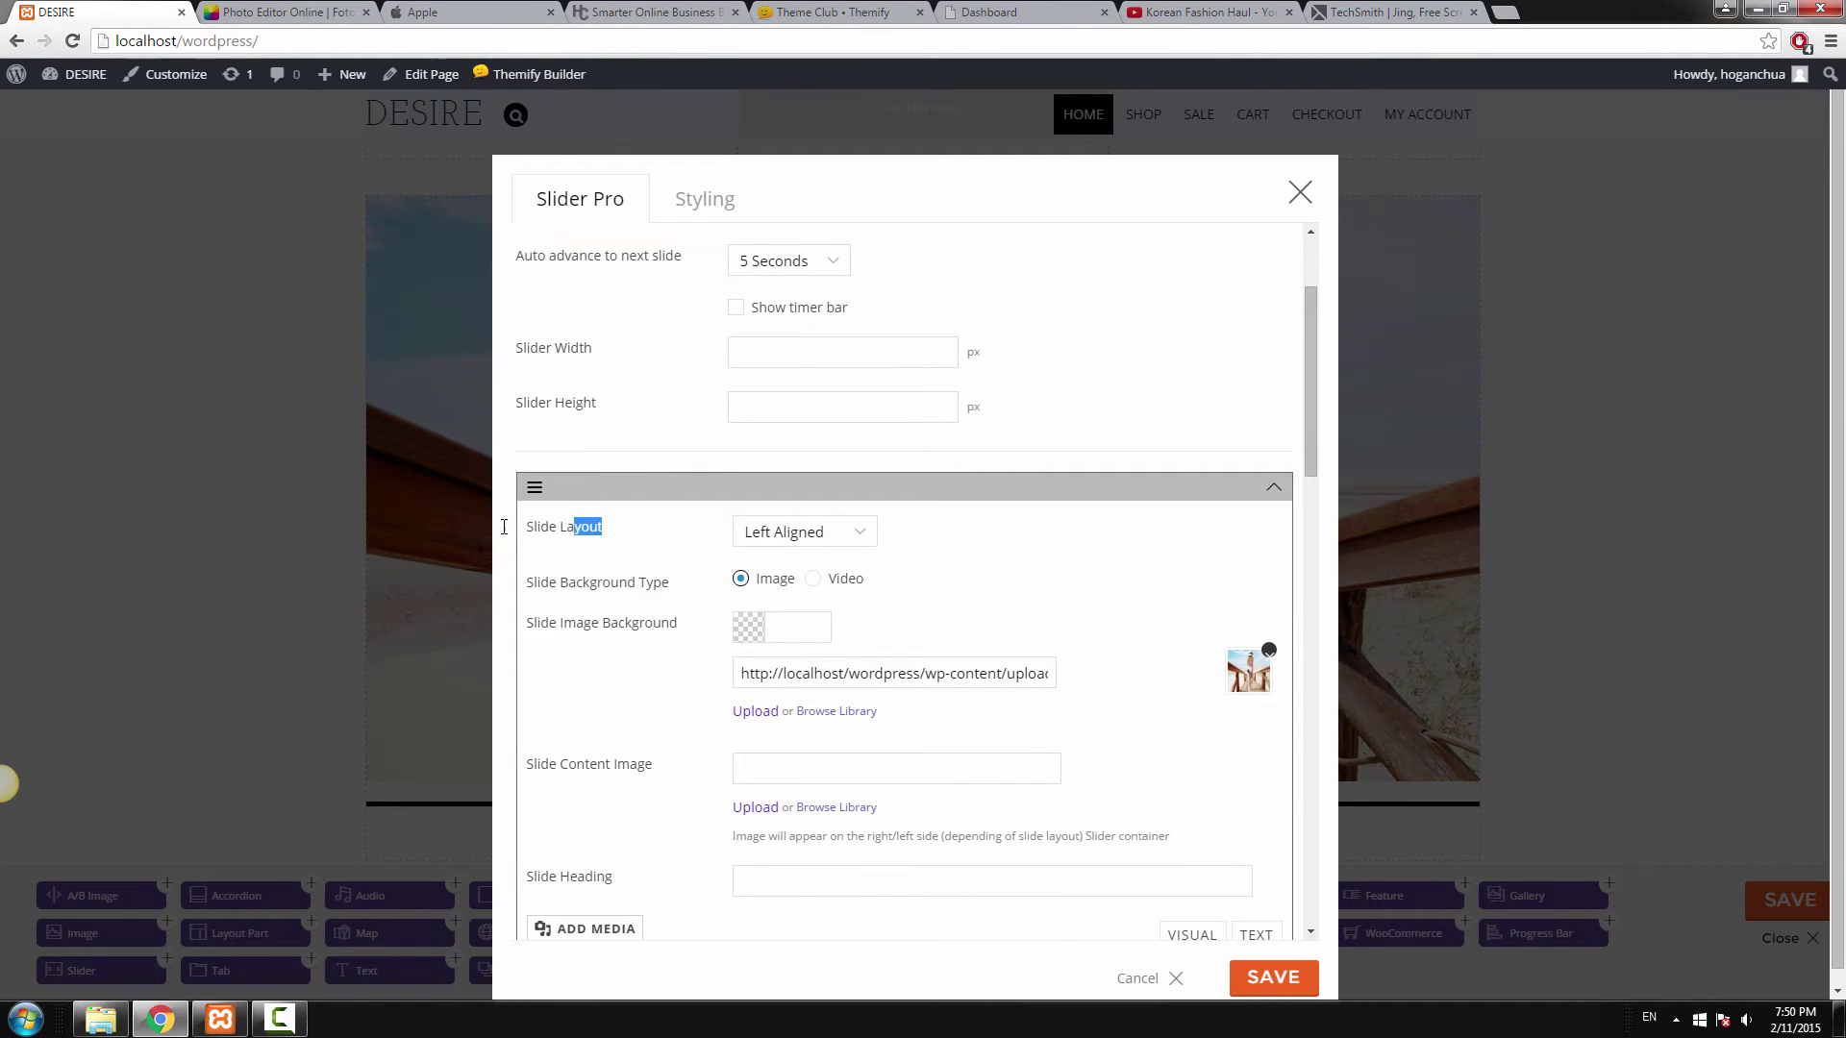
left_click(782, 531)
left_click(783, 579)
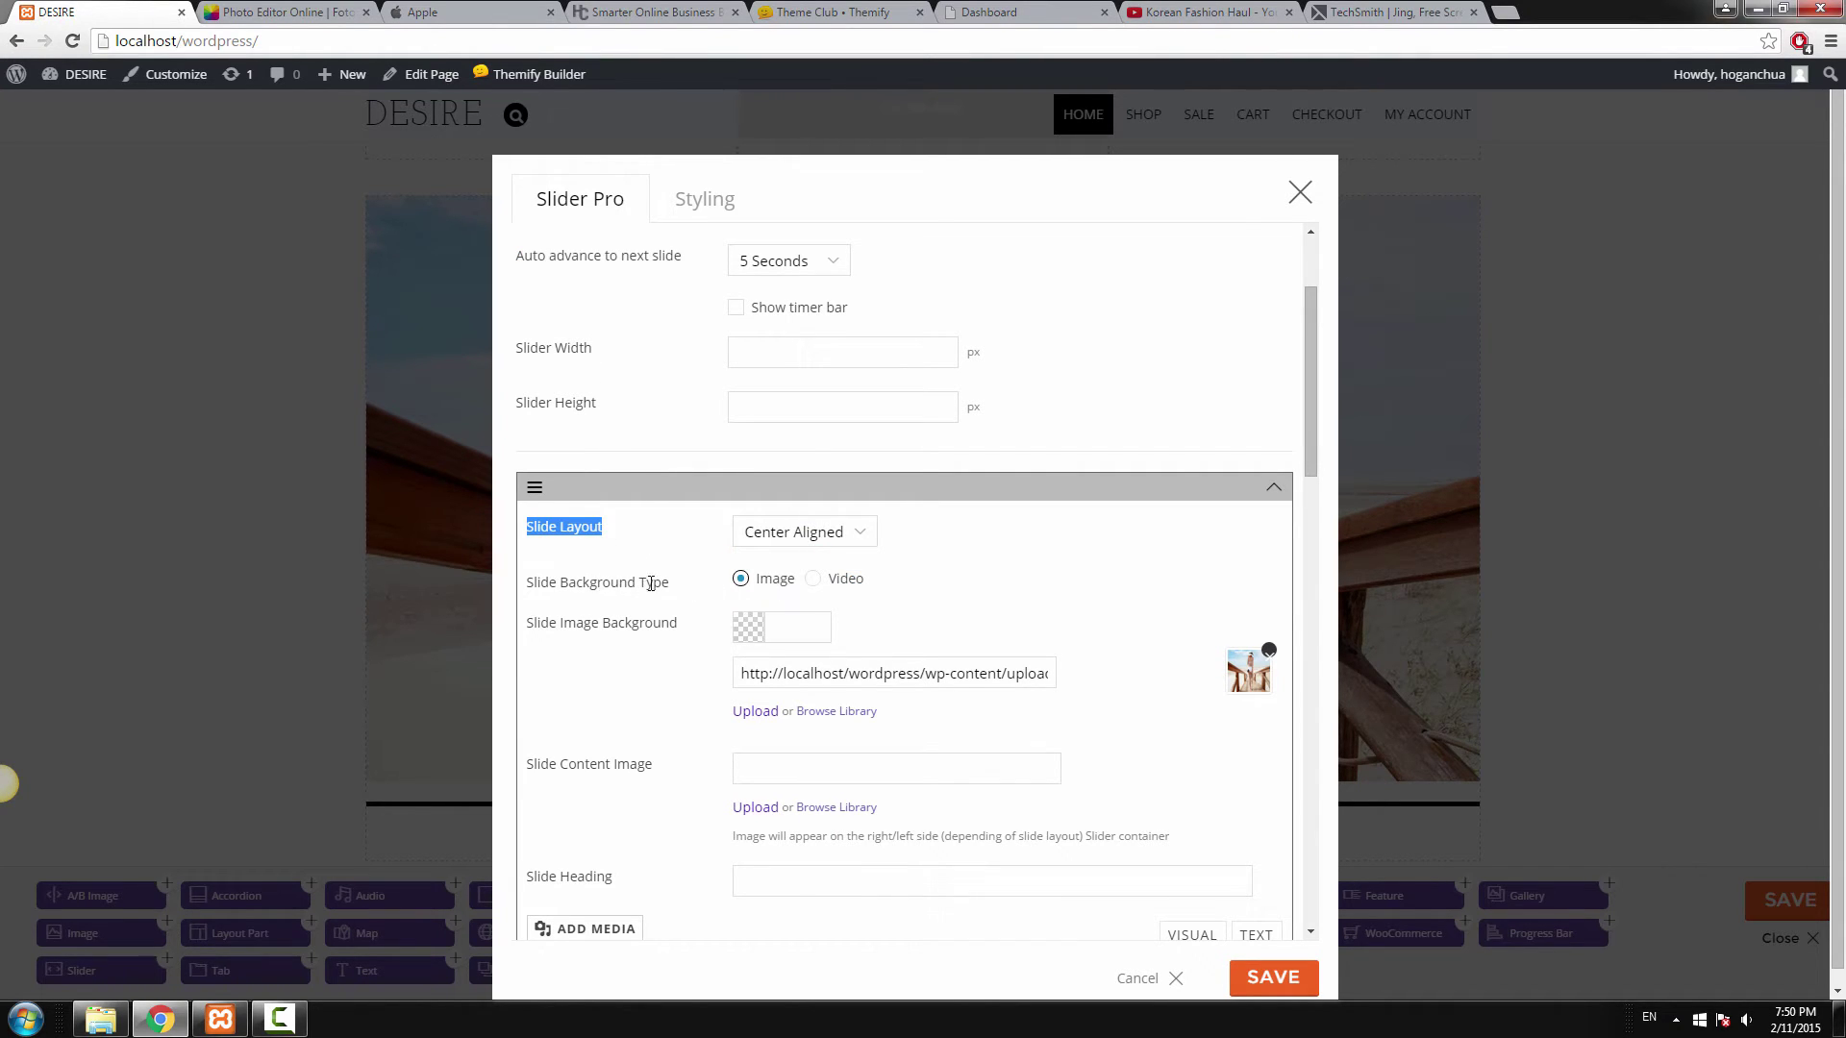
Replace the slide's background image with Beach_New.jpg from the media library.
left_click_drag(671, 583, 519, 583)
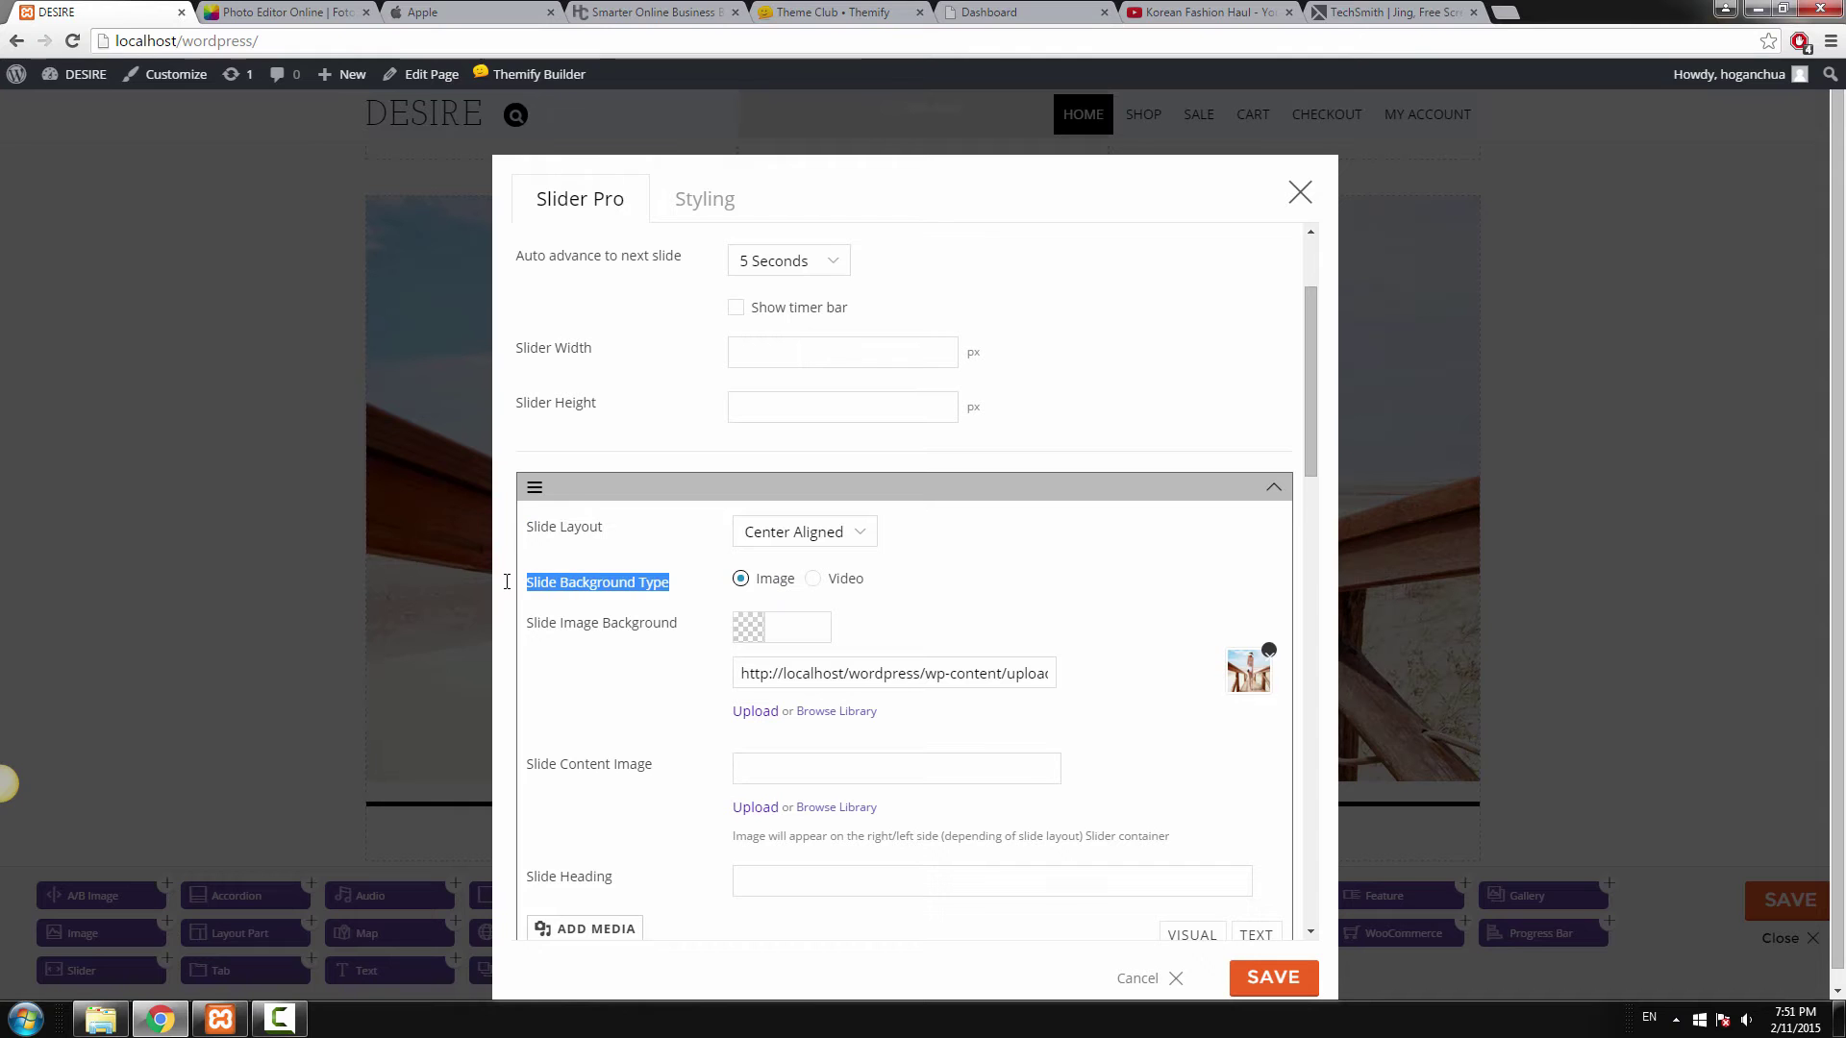
left_click(1268, 652)
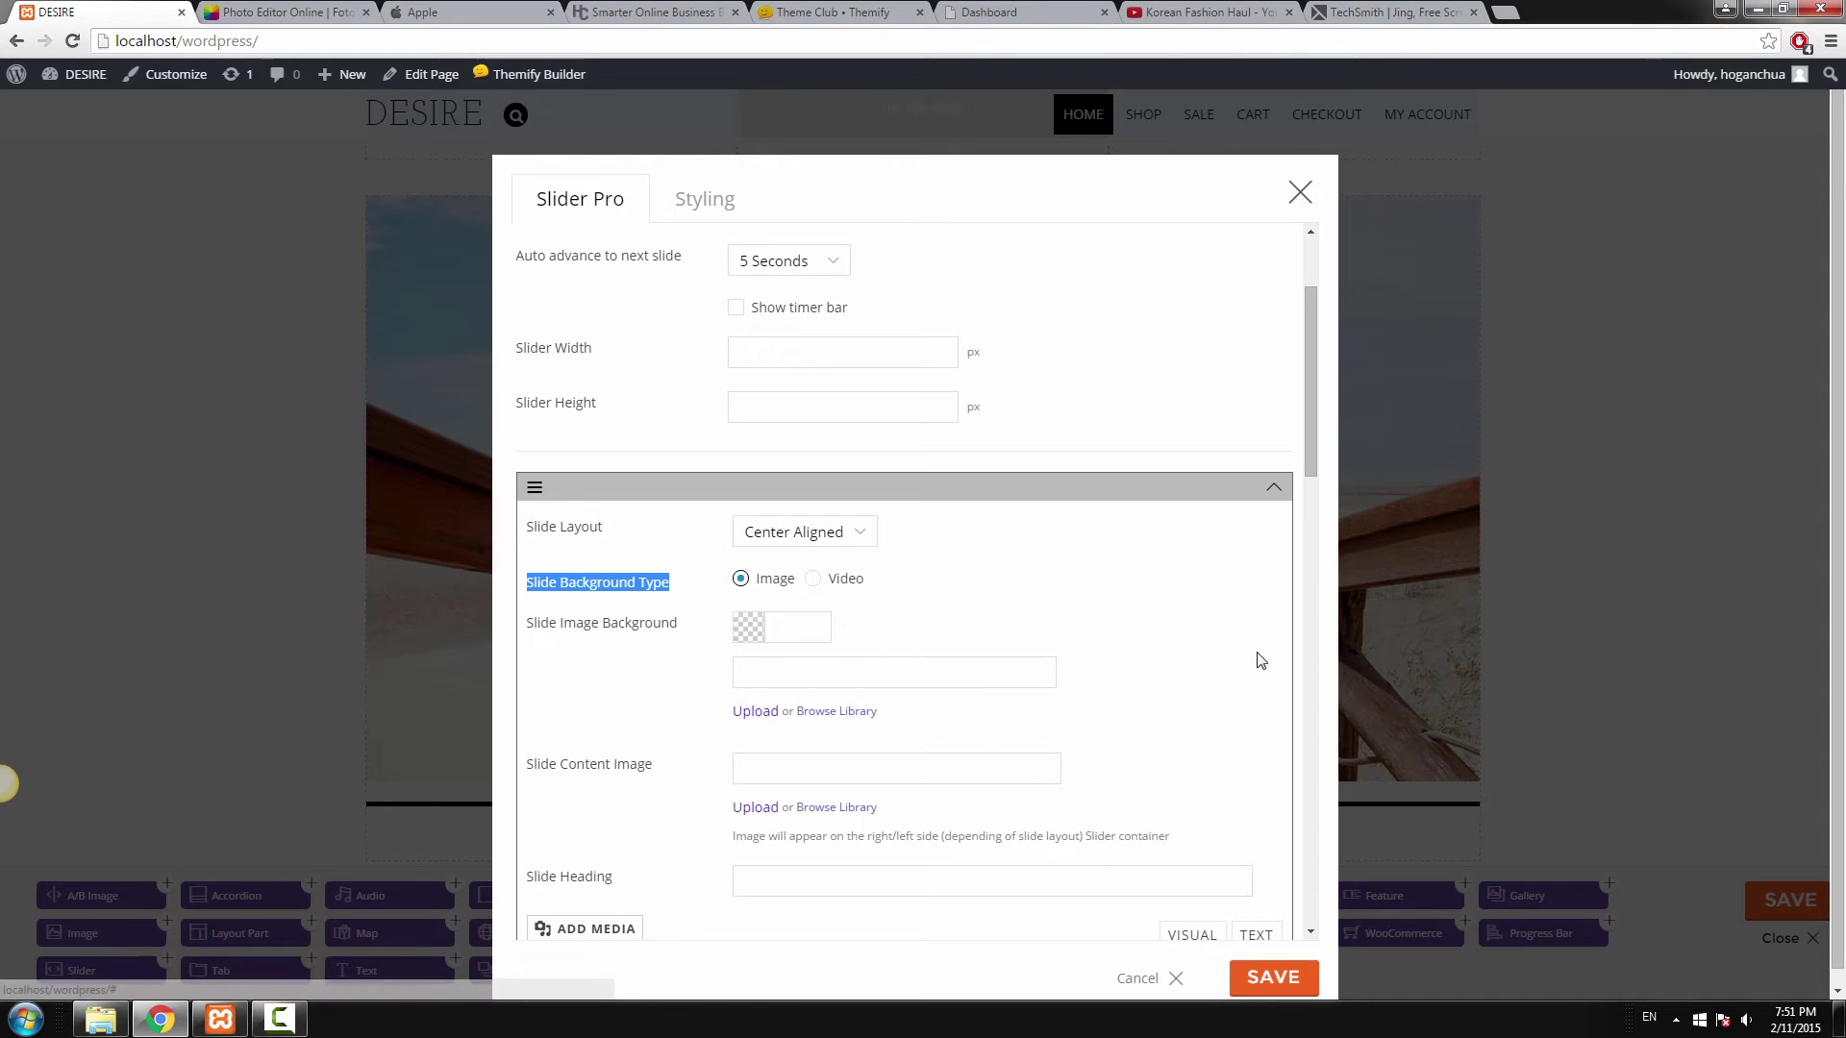
left_click(844, 713)
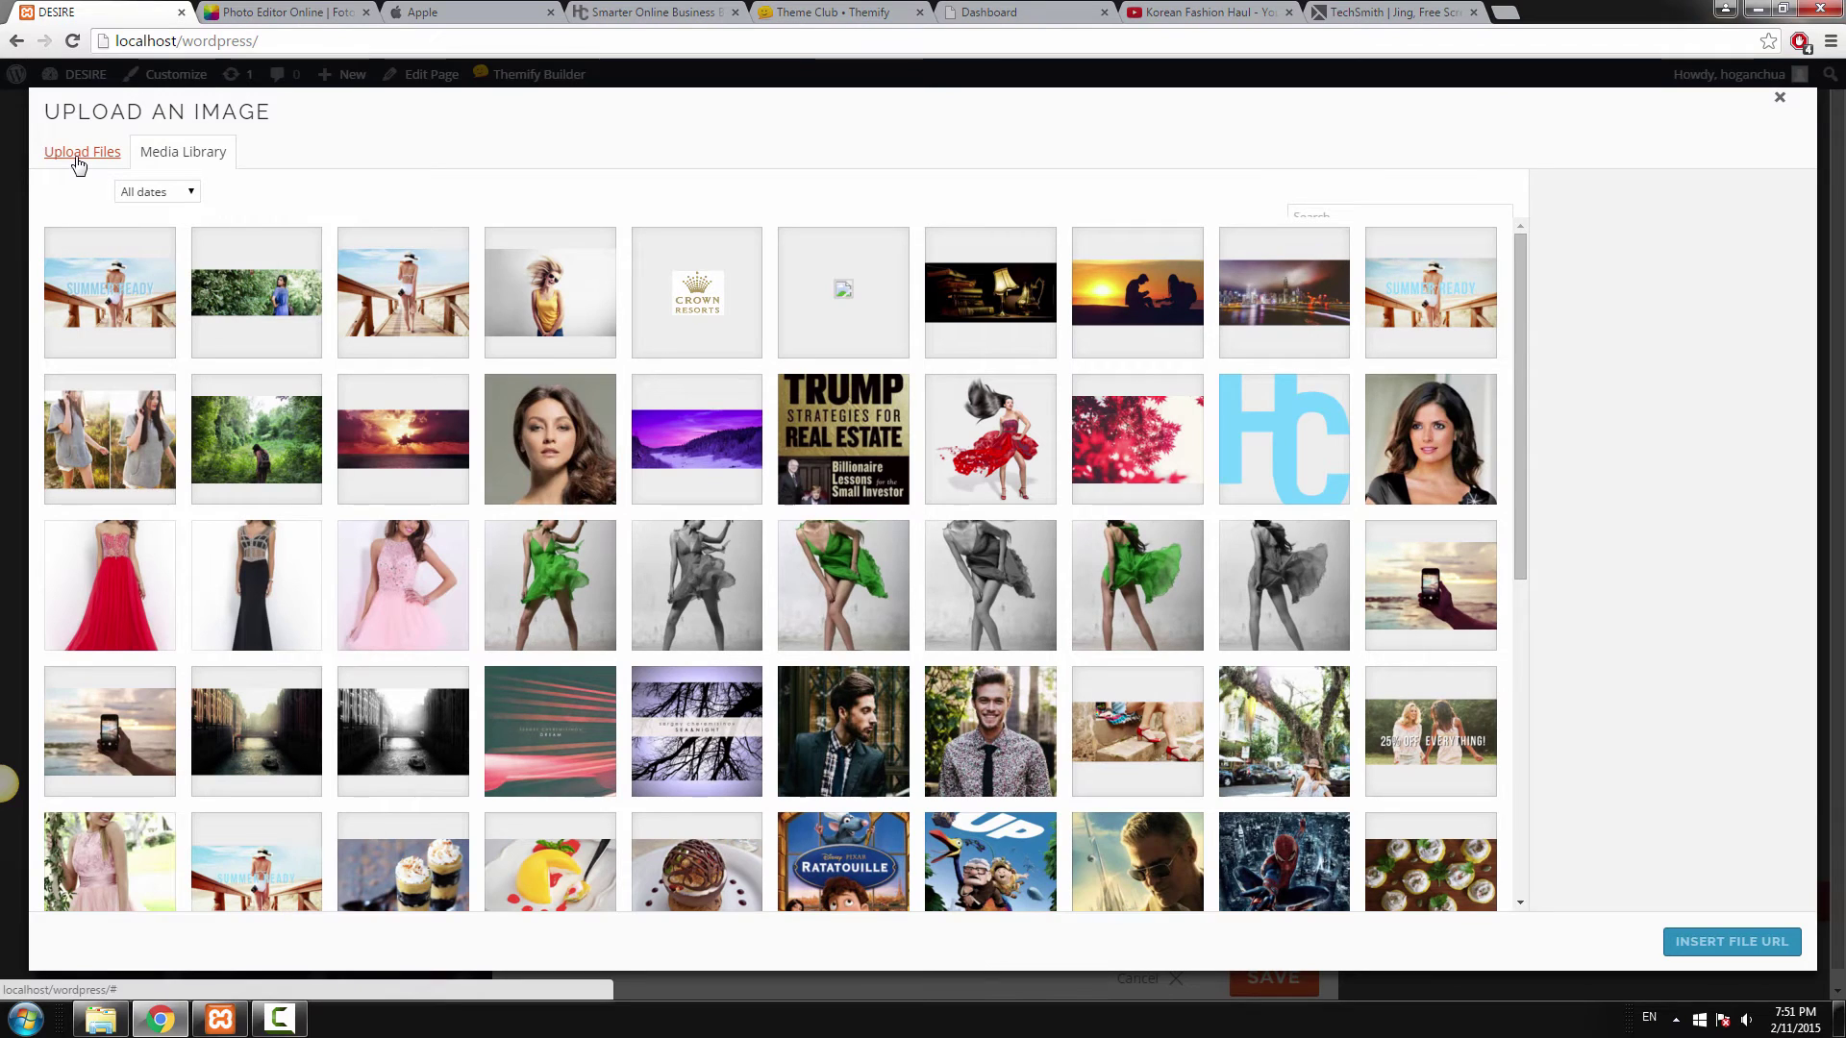
left_click(125, 283)
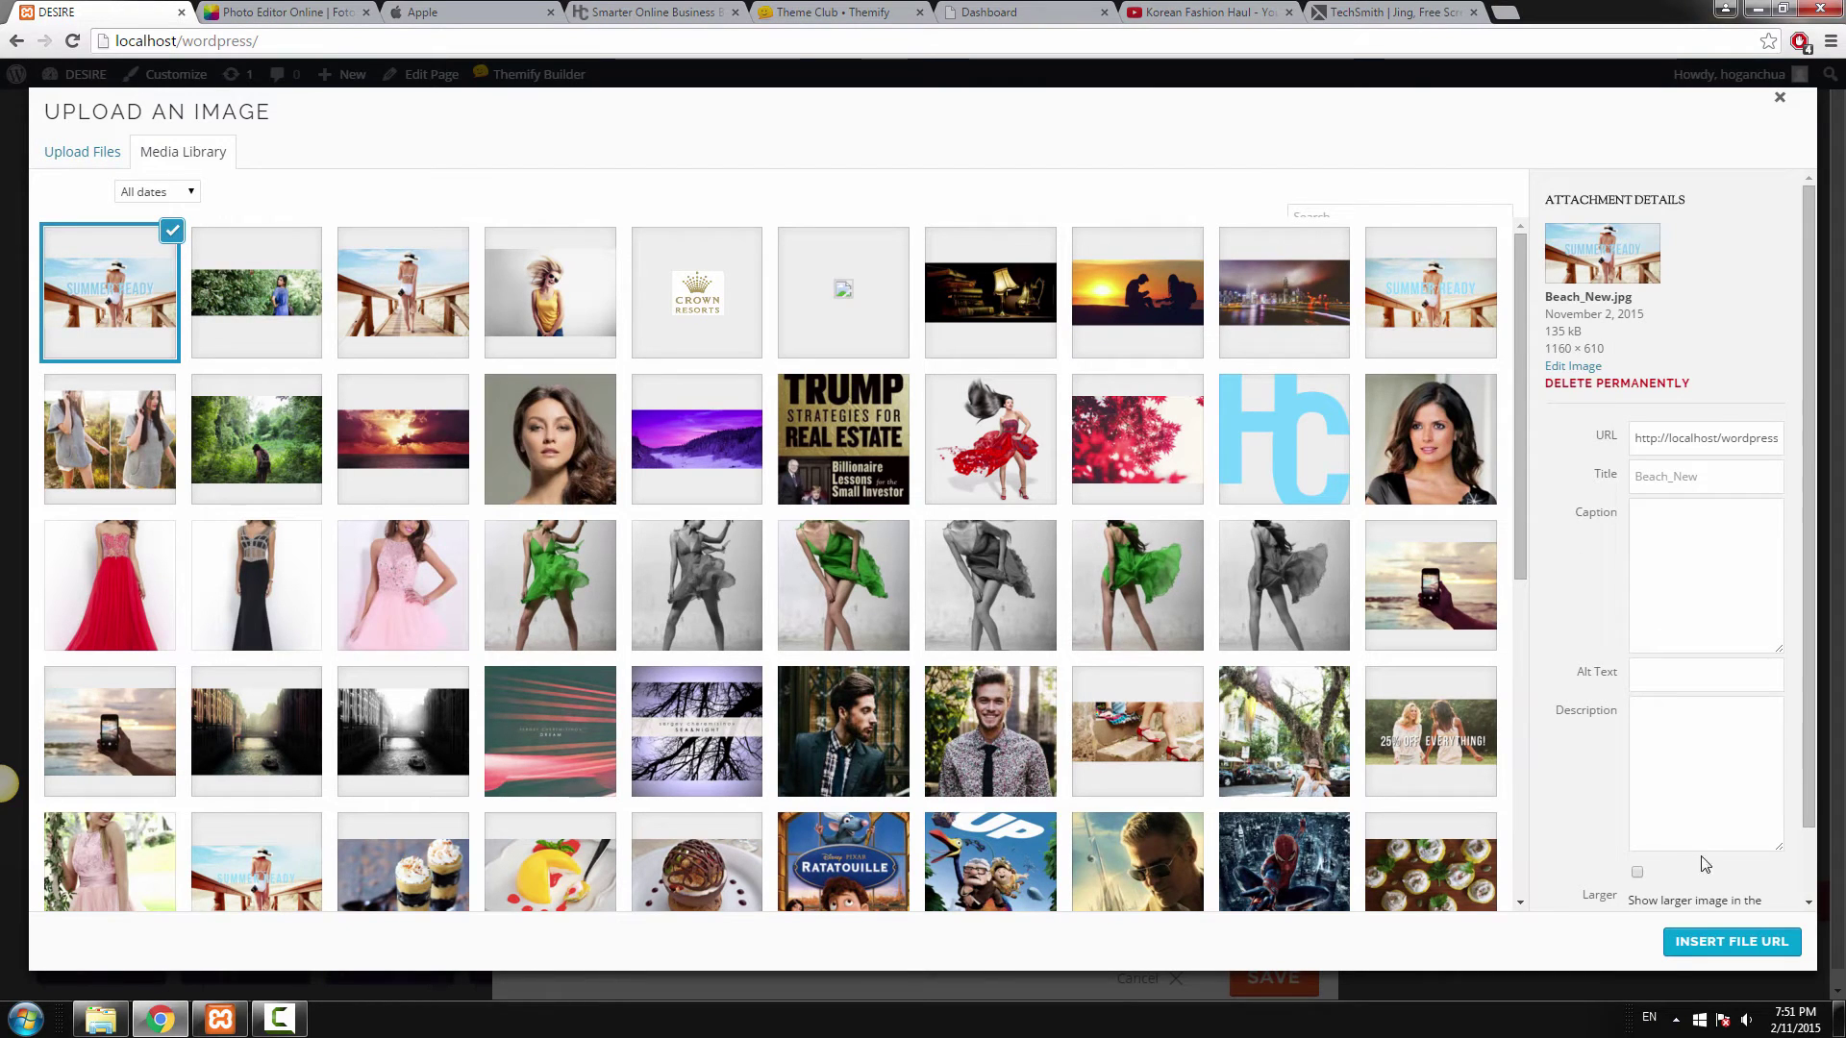
left_click(1700, 941)
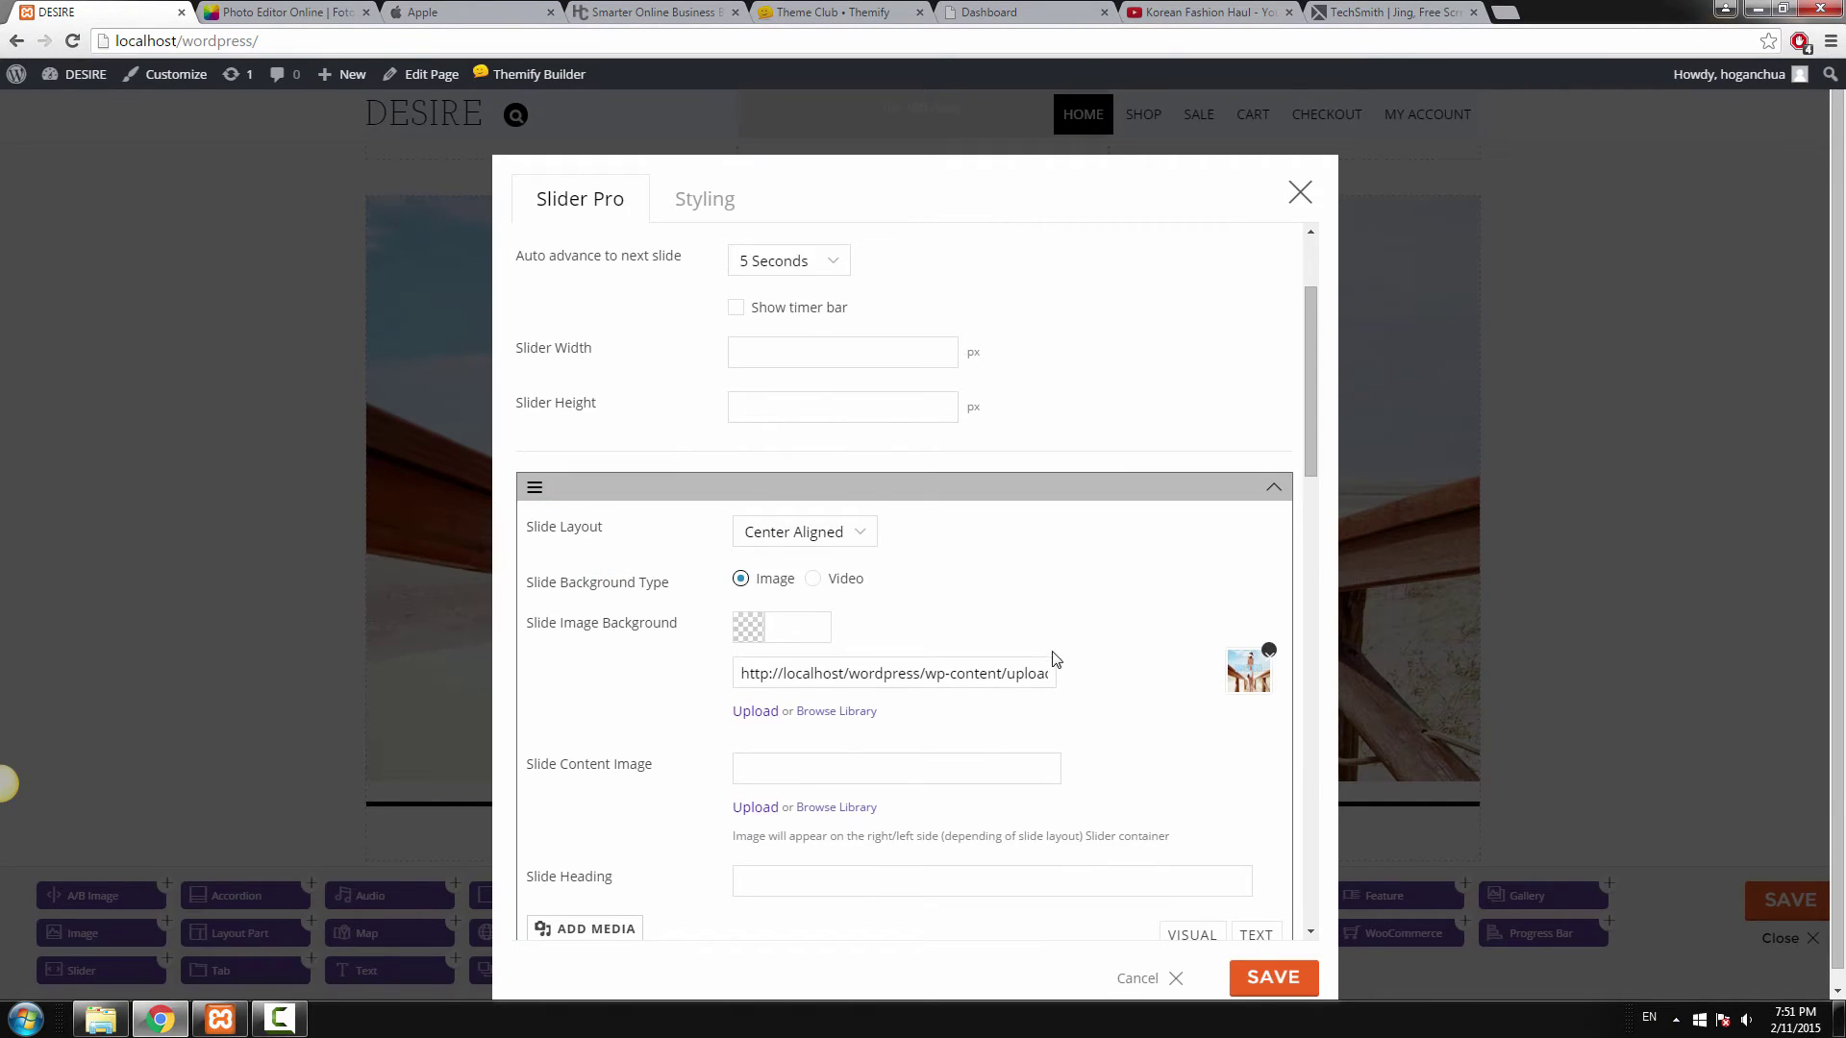
Insert Girls-Red-Dress-icon.png from the media library as the slide content image.
scroll(1056, 660, "down", 1)
left_click_drag(656, 673, 539, 670)
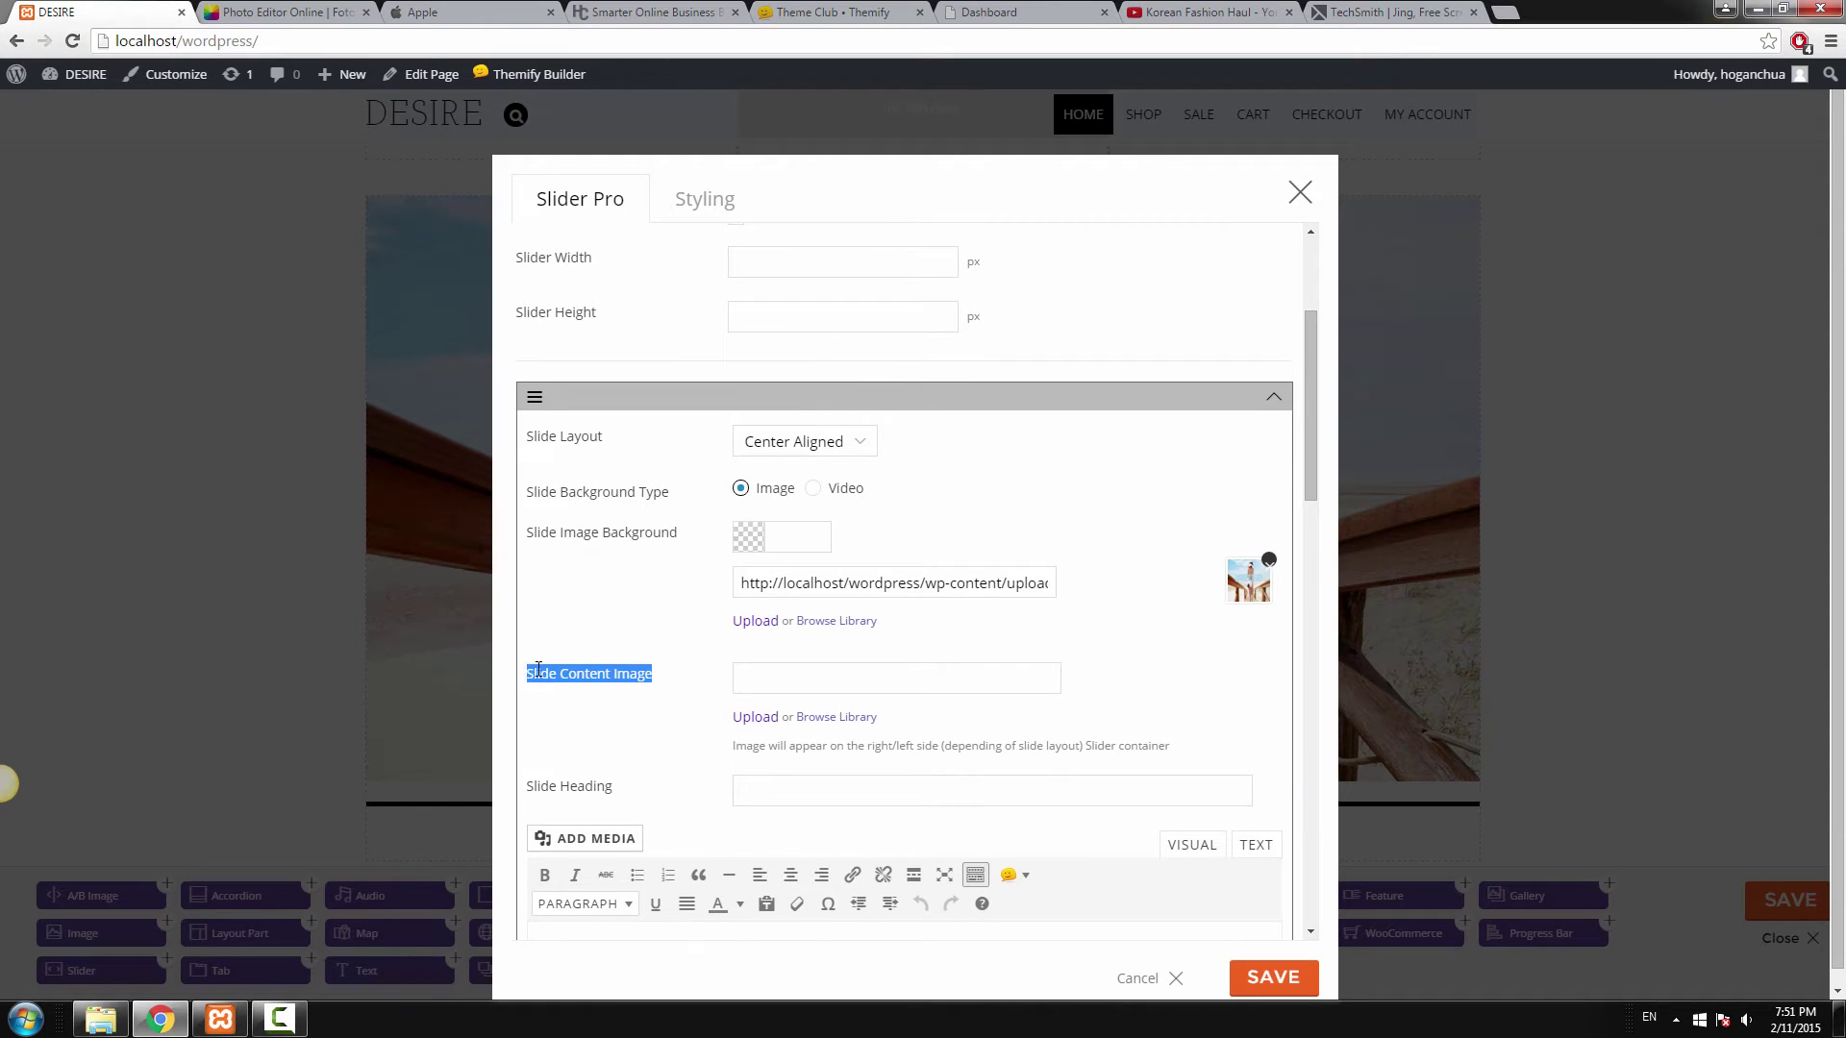
left_click(846, 717)
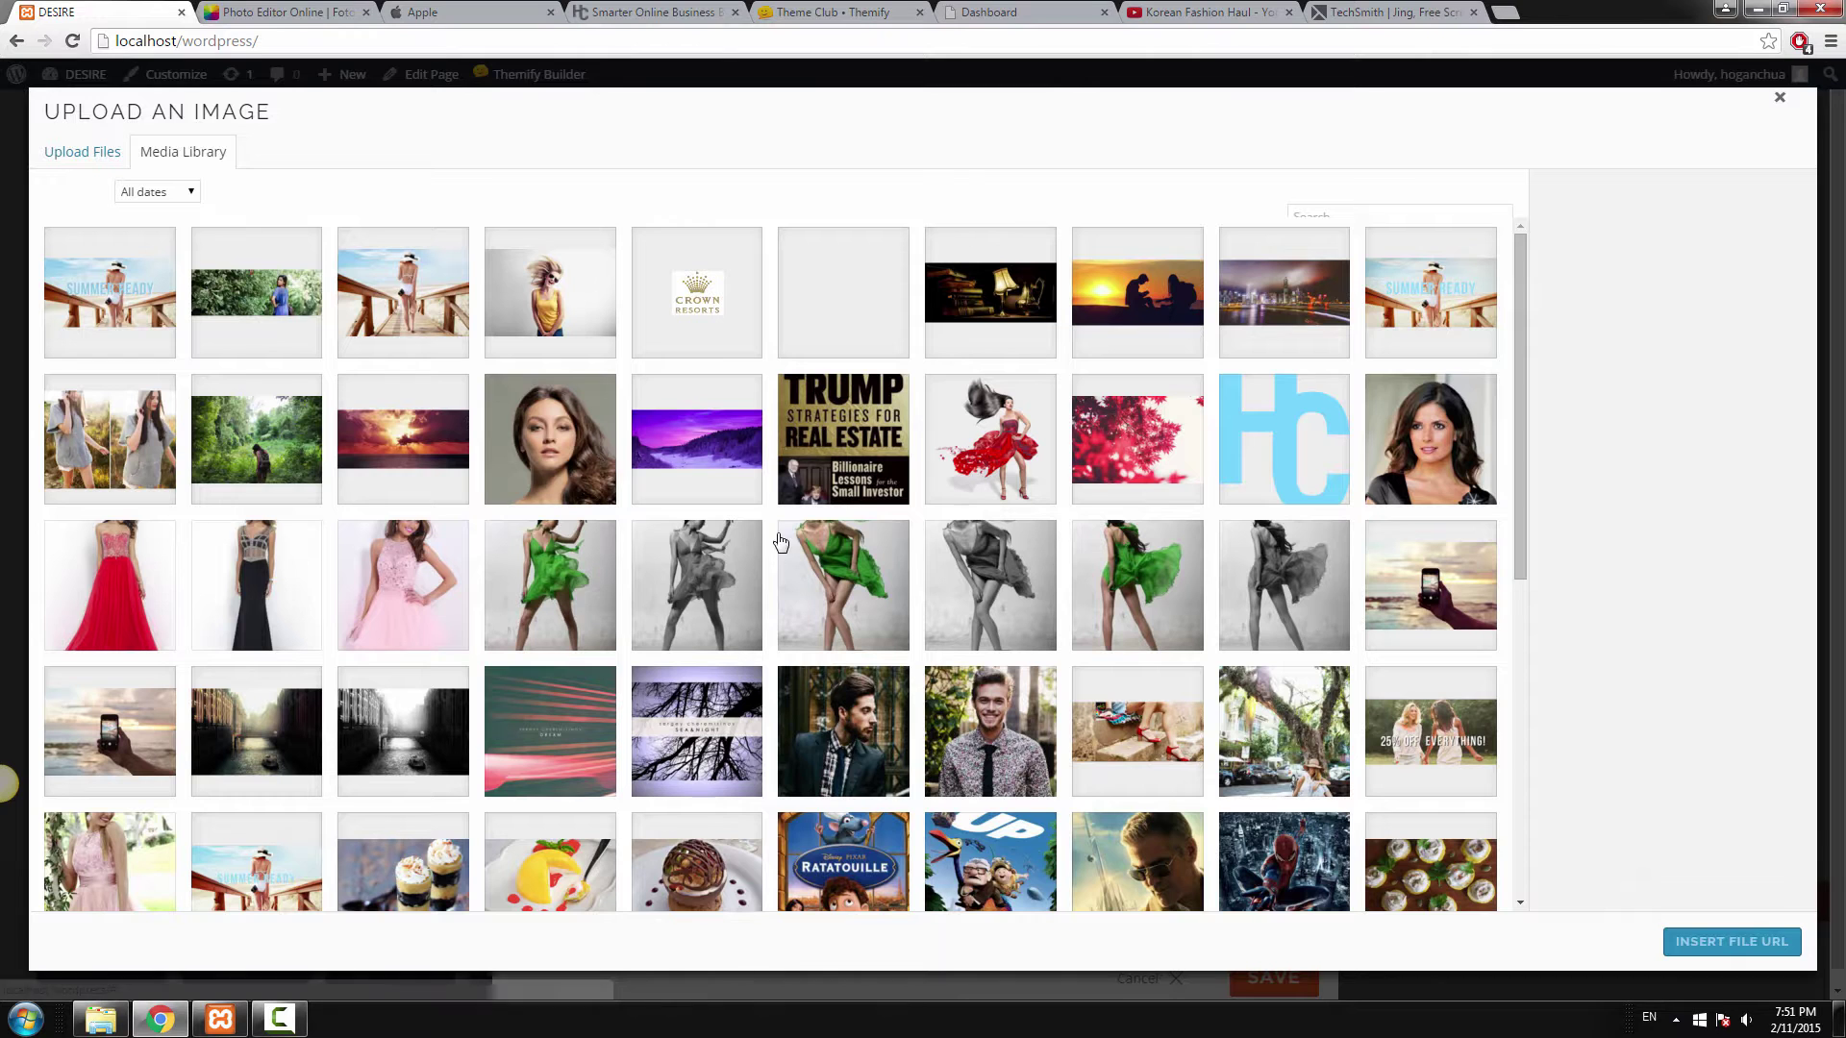
left_click(977, 420)
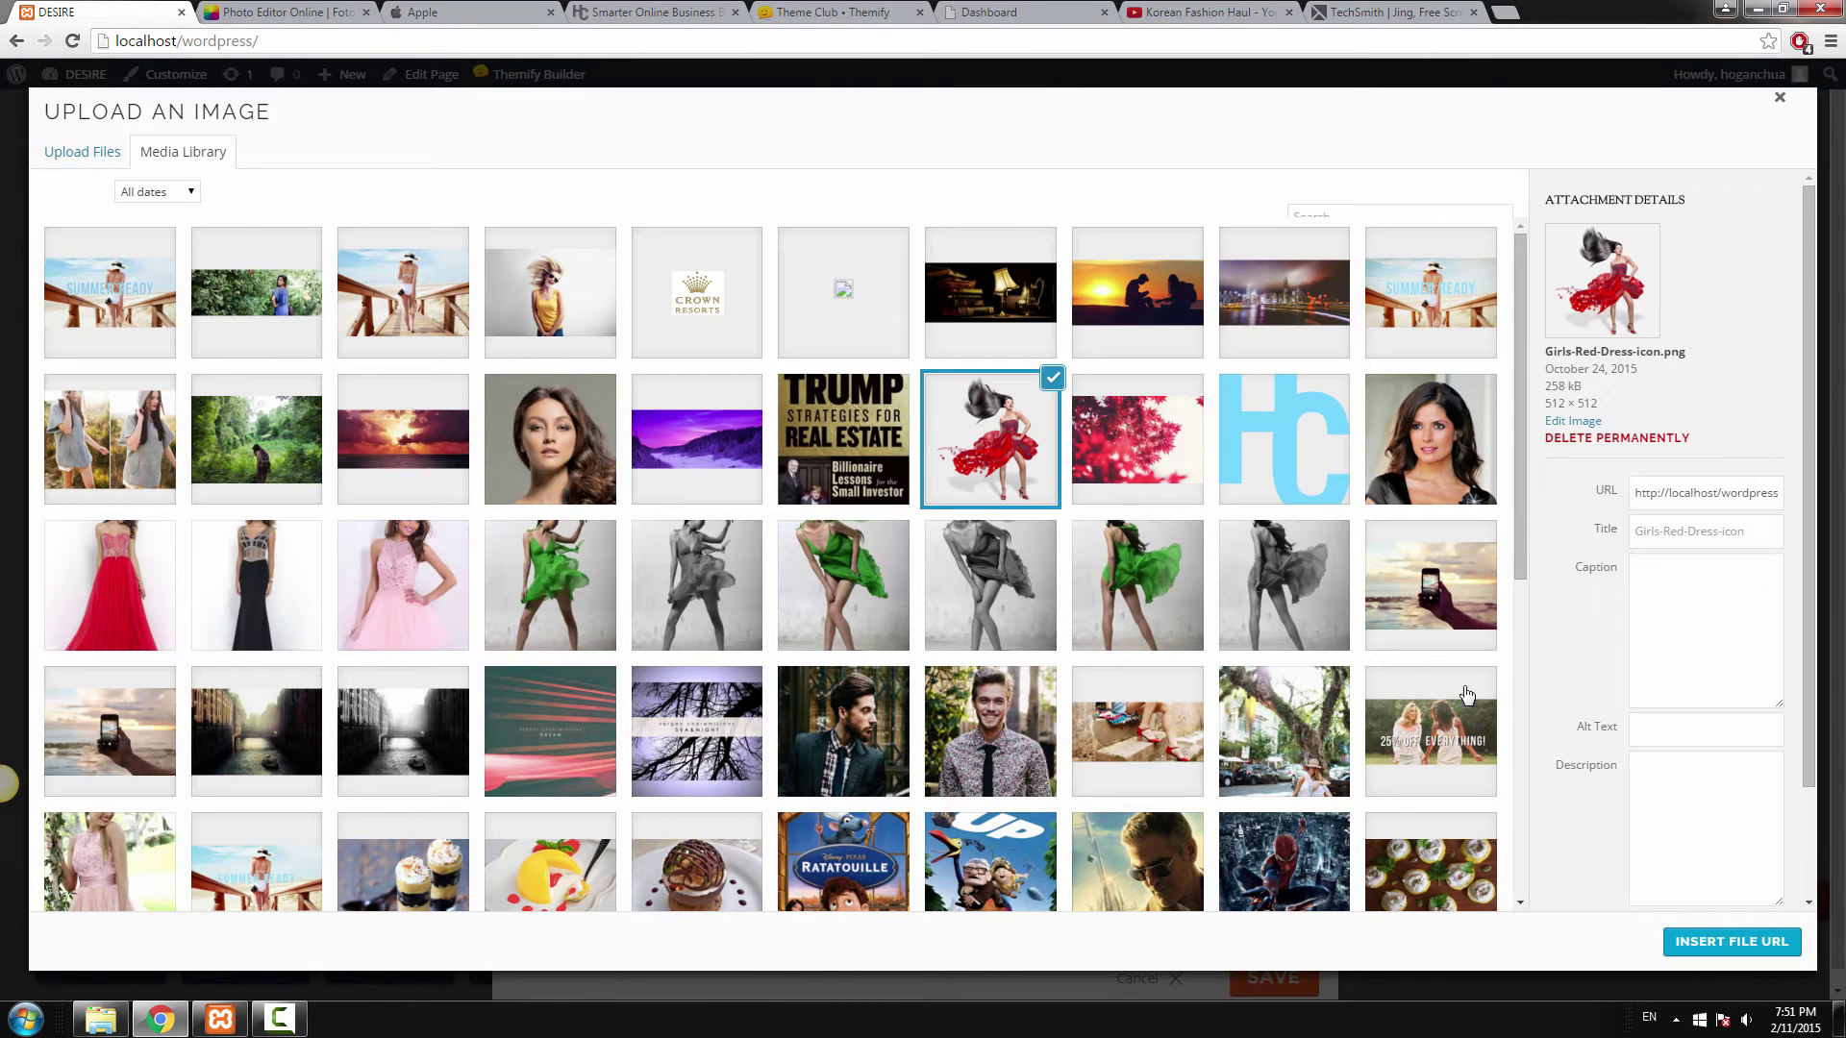
left_click(1692, 954)
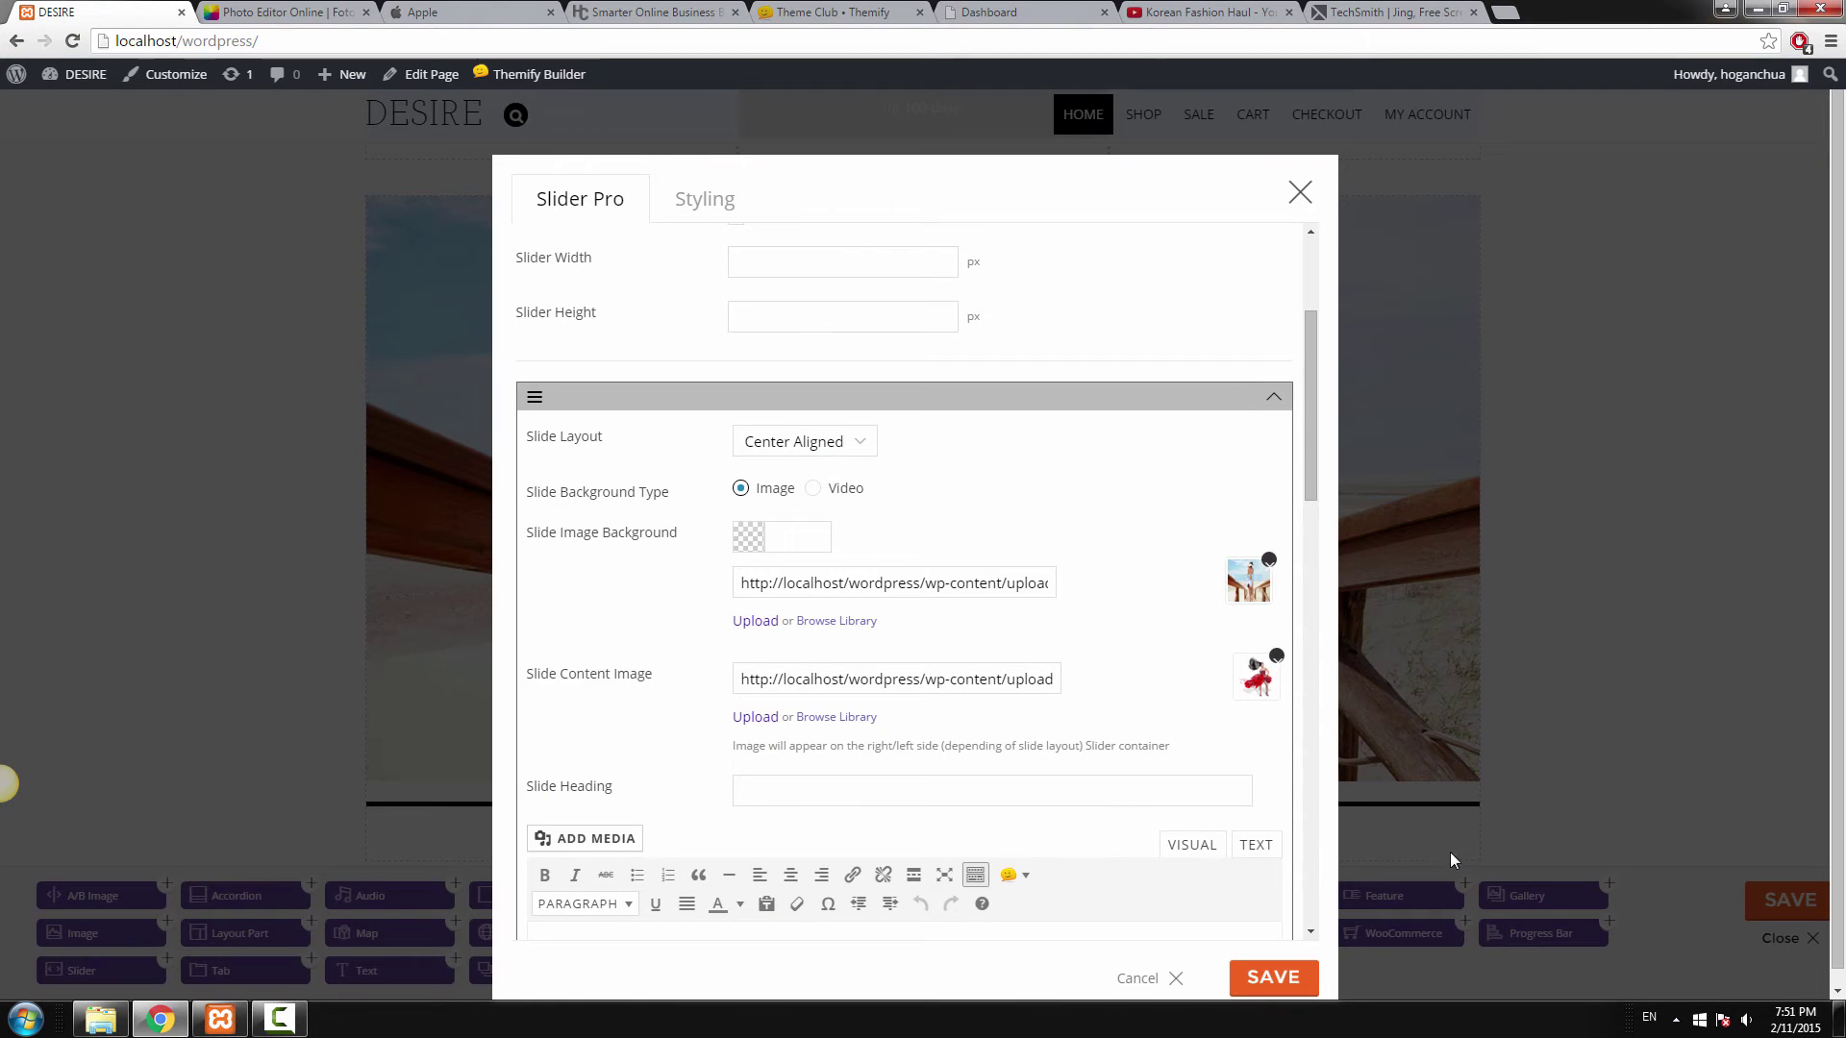
Leave the slide heading empty, enter TEXT as the slide's body content and select it.
scroll(763, 598, "down", 3)
left_click(762, 597)
scroll(778, 567, "down", 1)
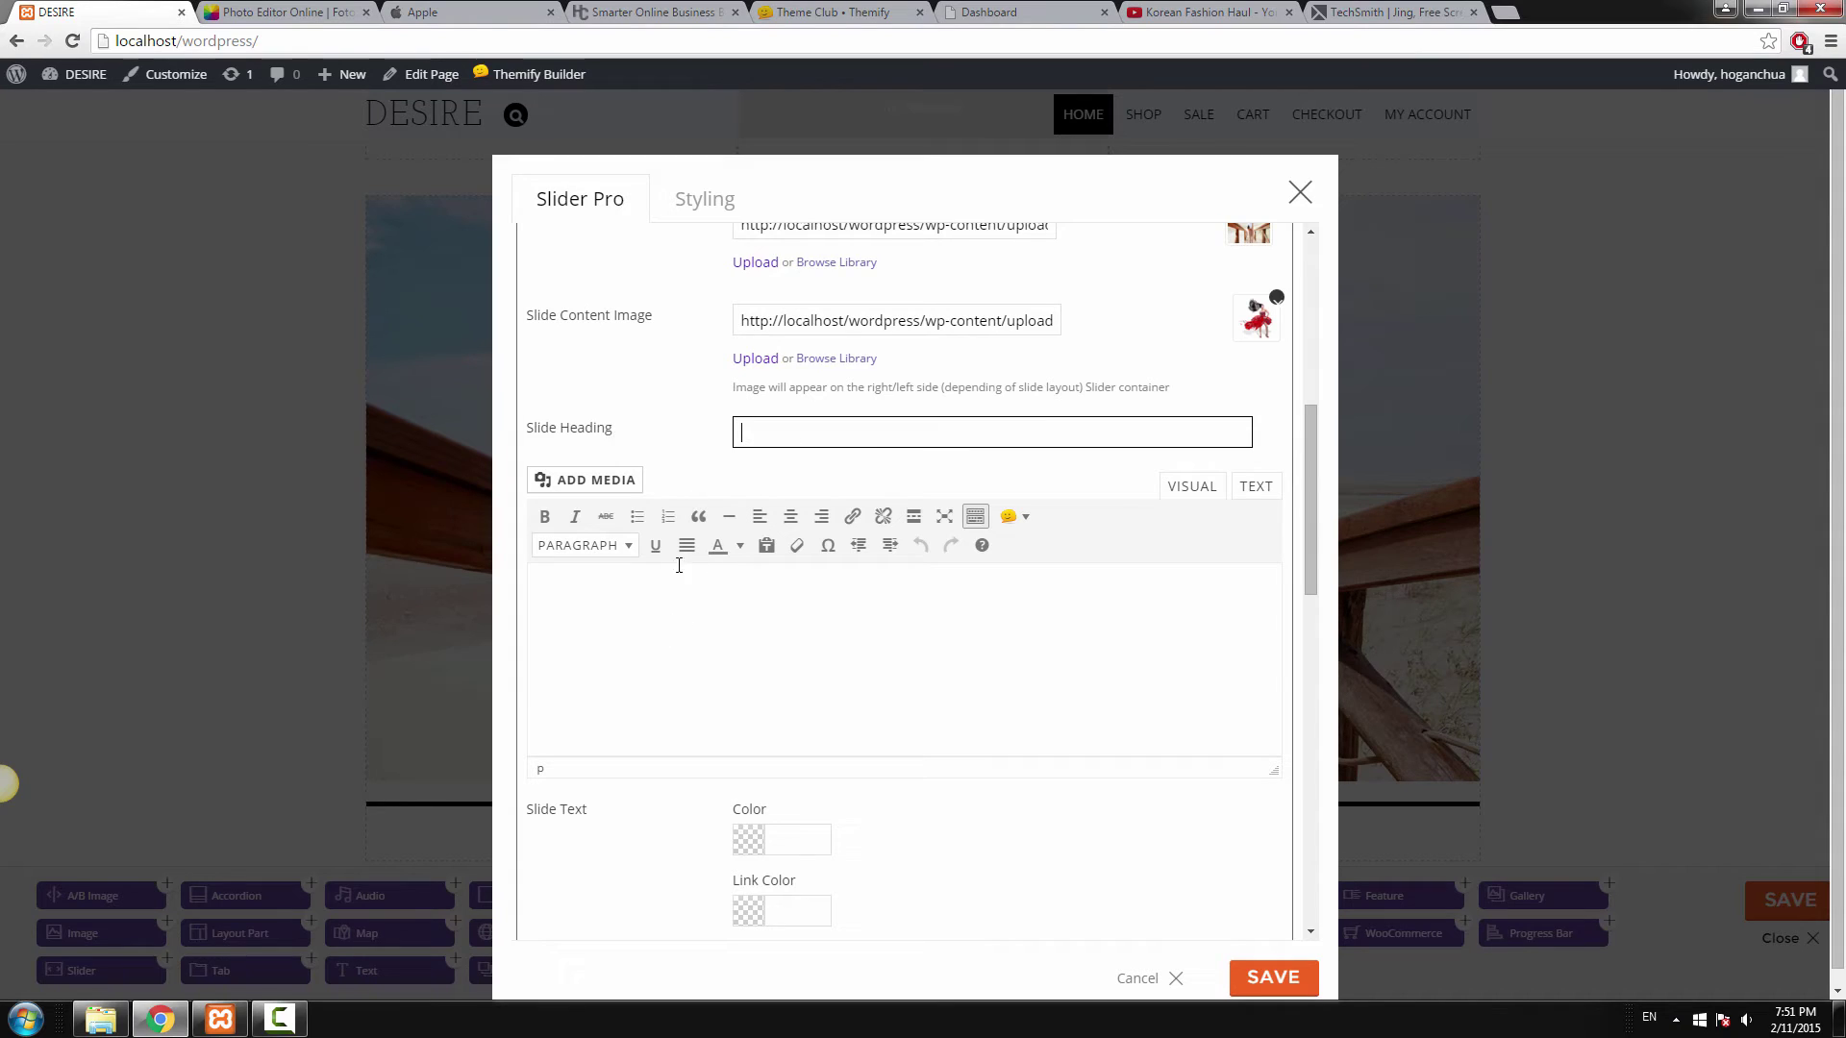
left_click(706, 617)
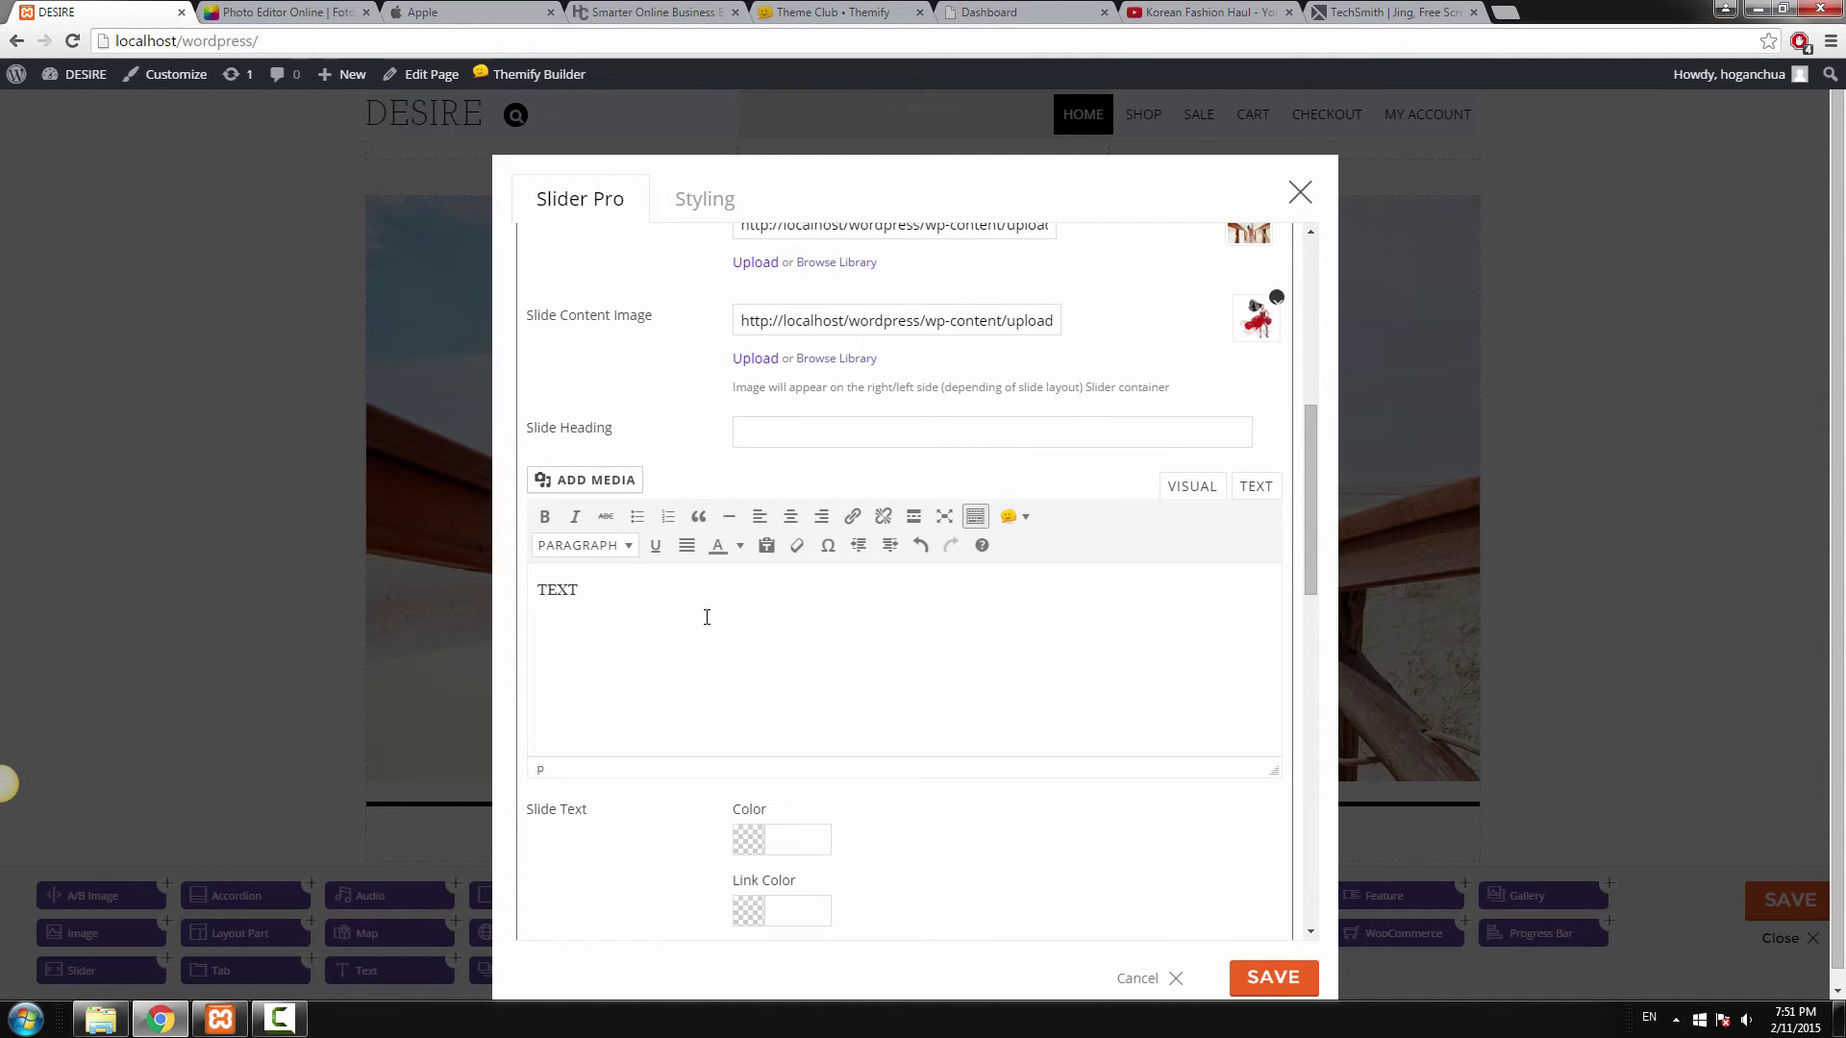
key("ctrl+a")
Set the slide text colour to black (000000) and look at the link colour choices.
scroll(673, 569, "down", 1)
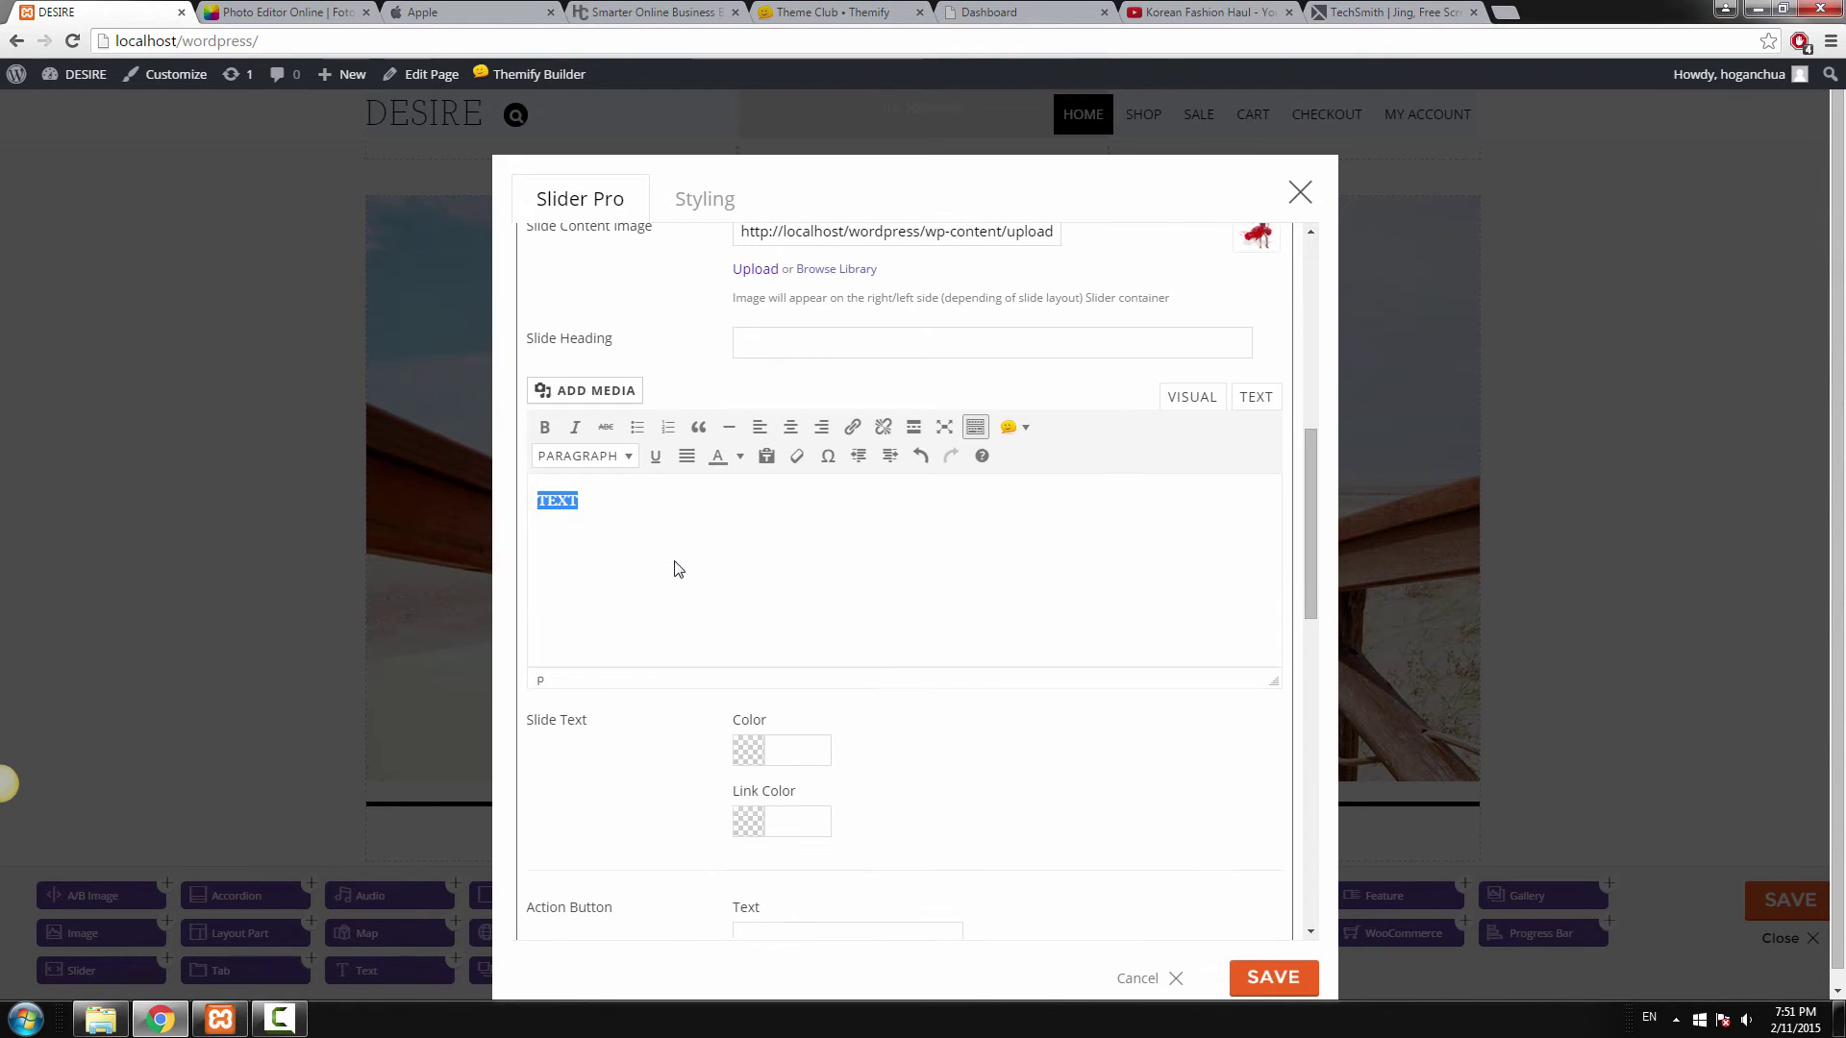
left_click(760, 753)
triple_click(588, 721)
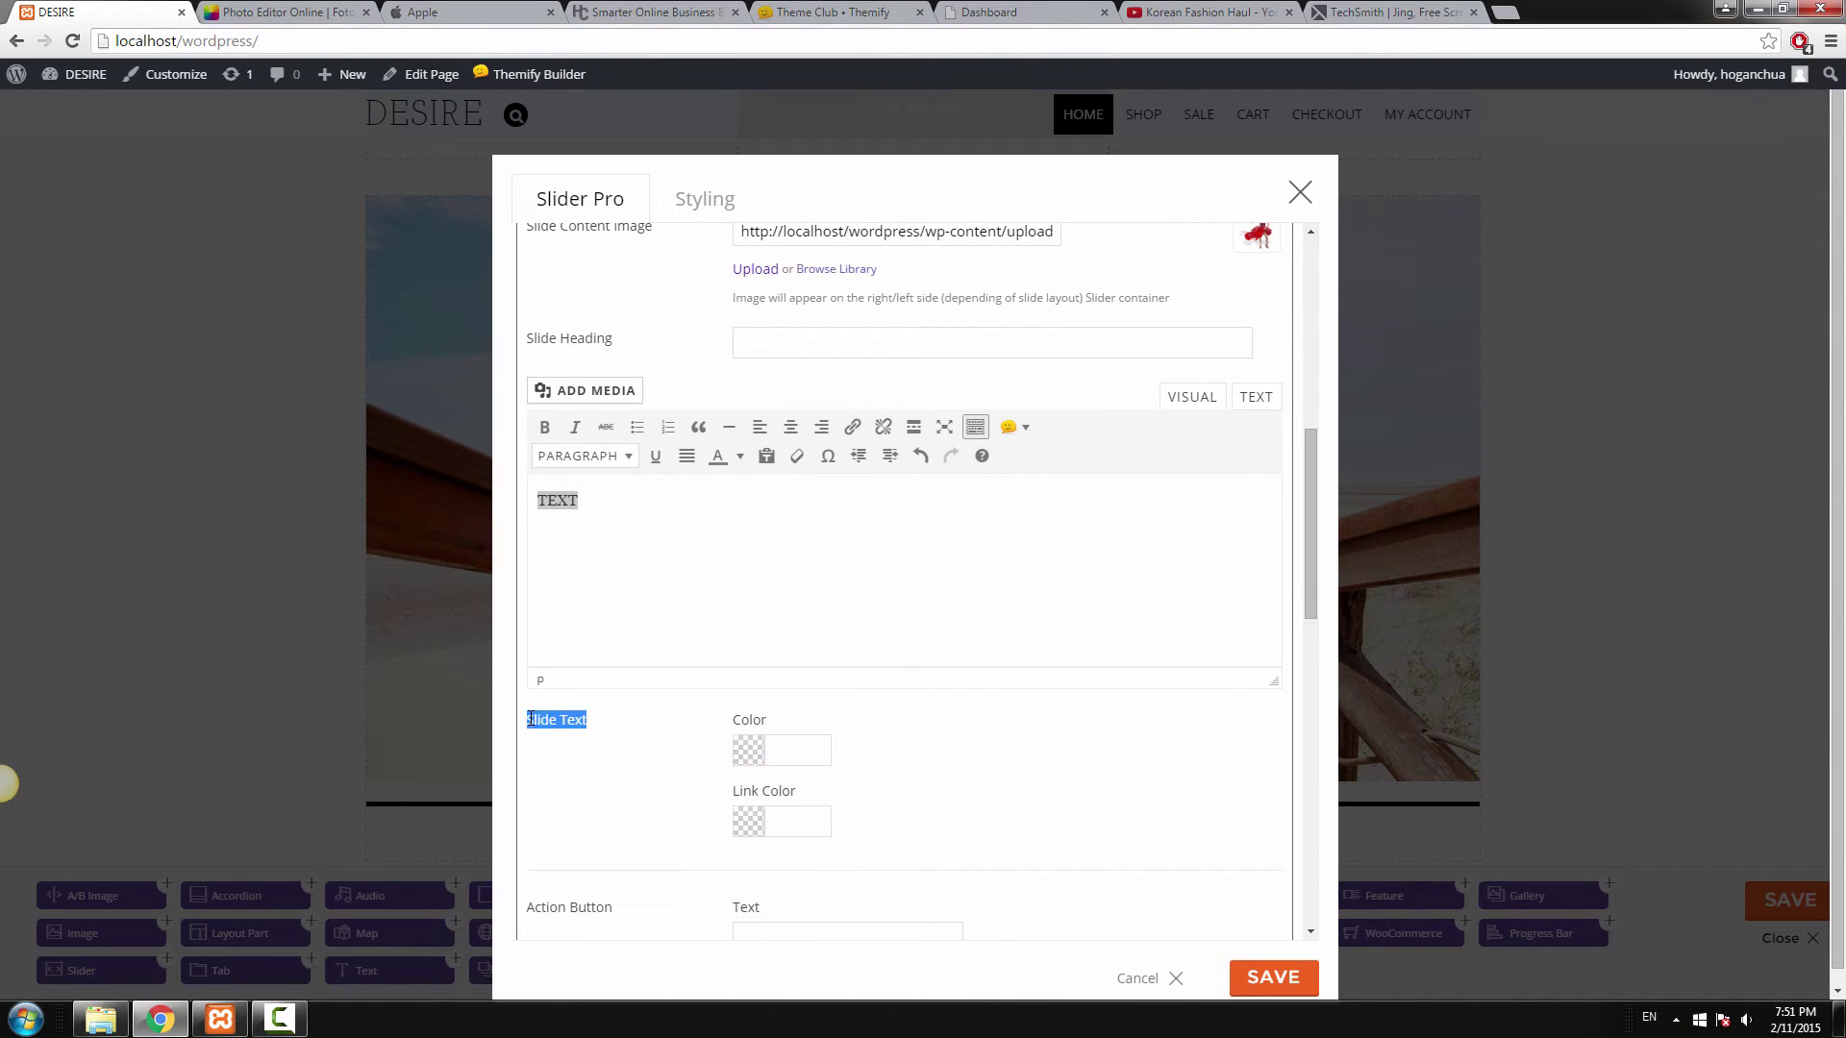
left_click(751, 748)
left_click(639, 779)
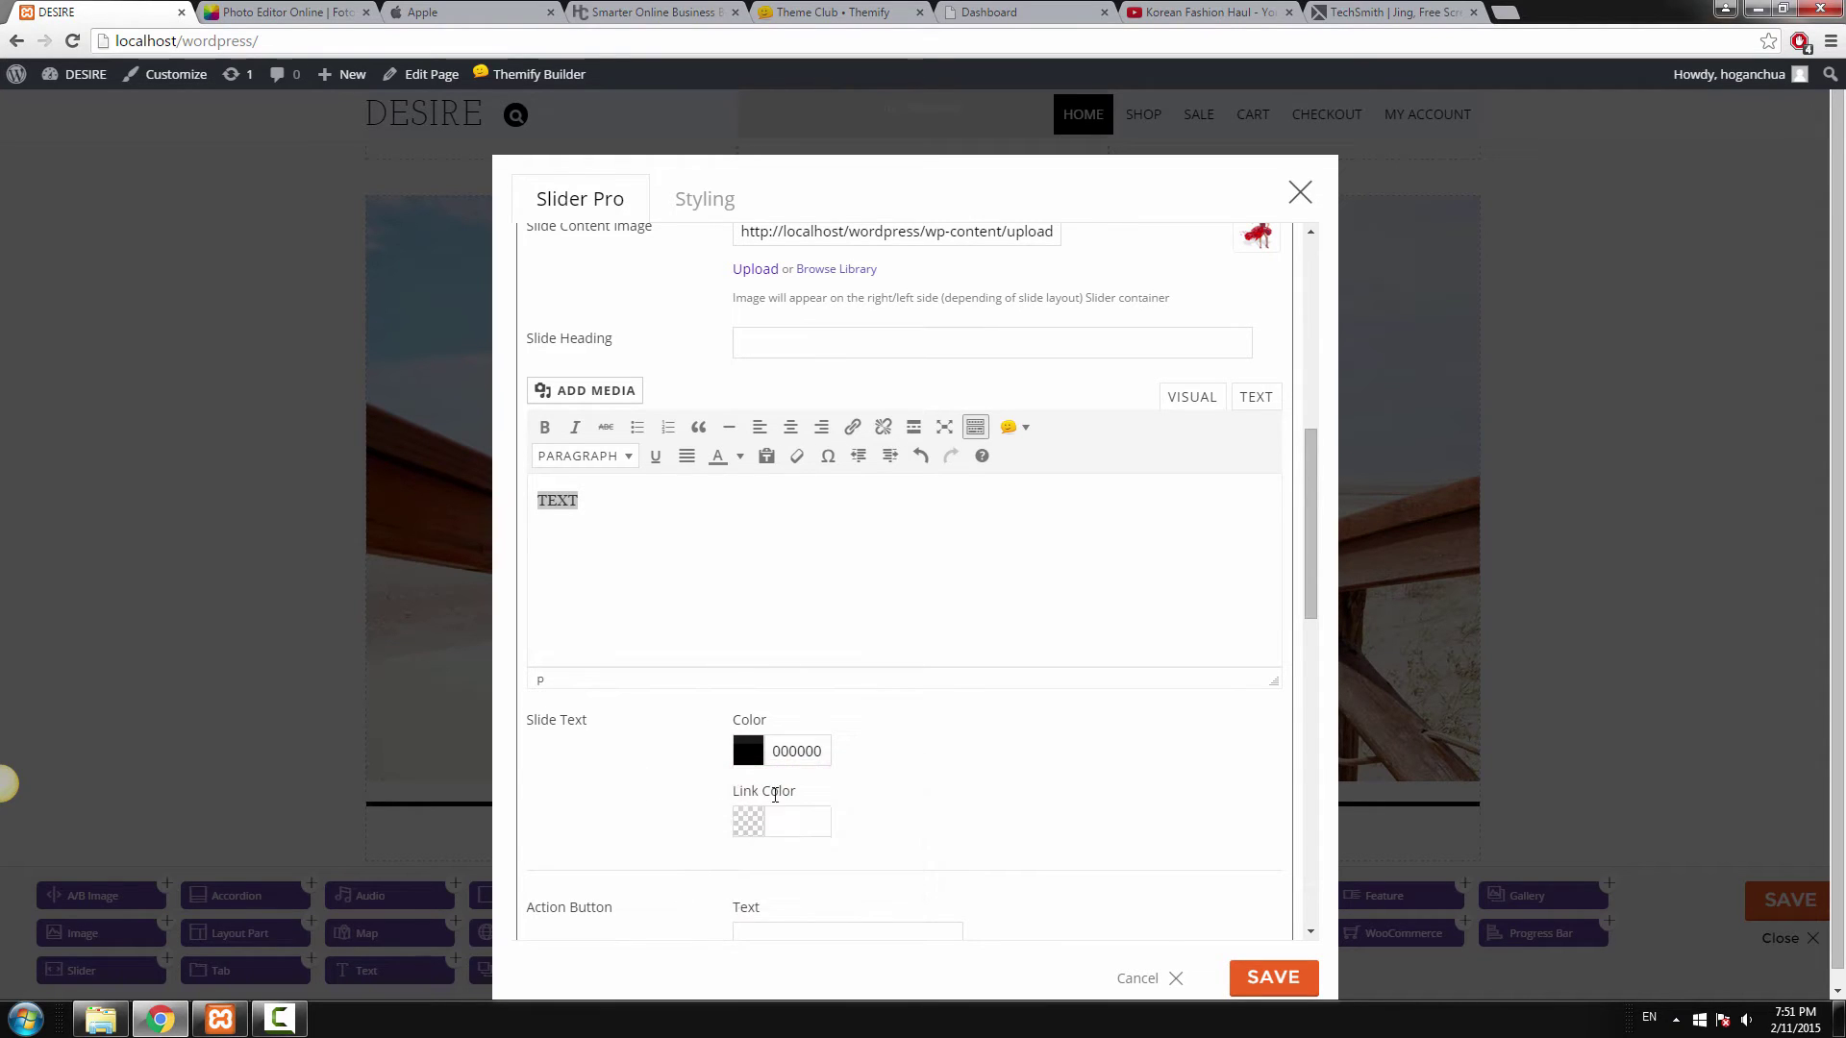
scroll(746, 724, "down", 2)
left_click(755, 643)
left_click(856, 682)
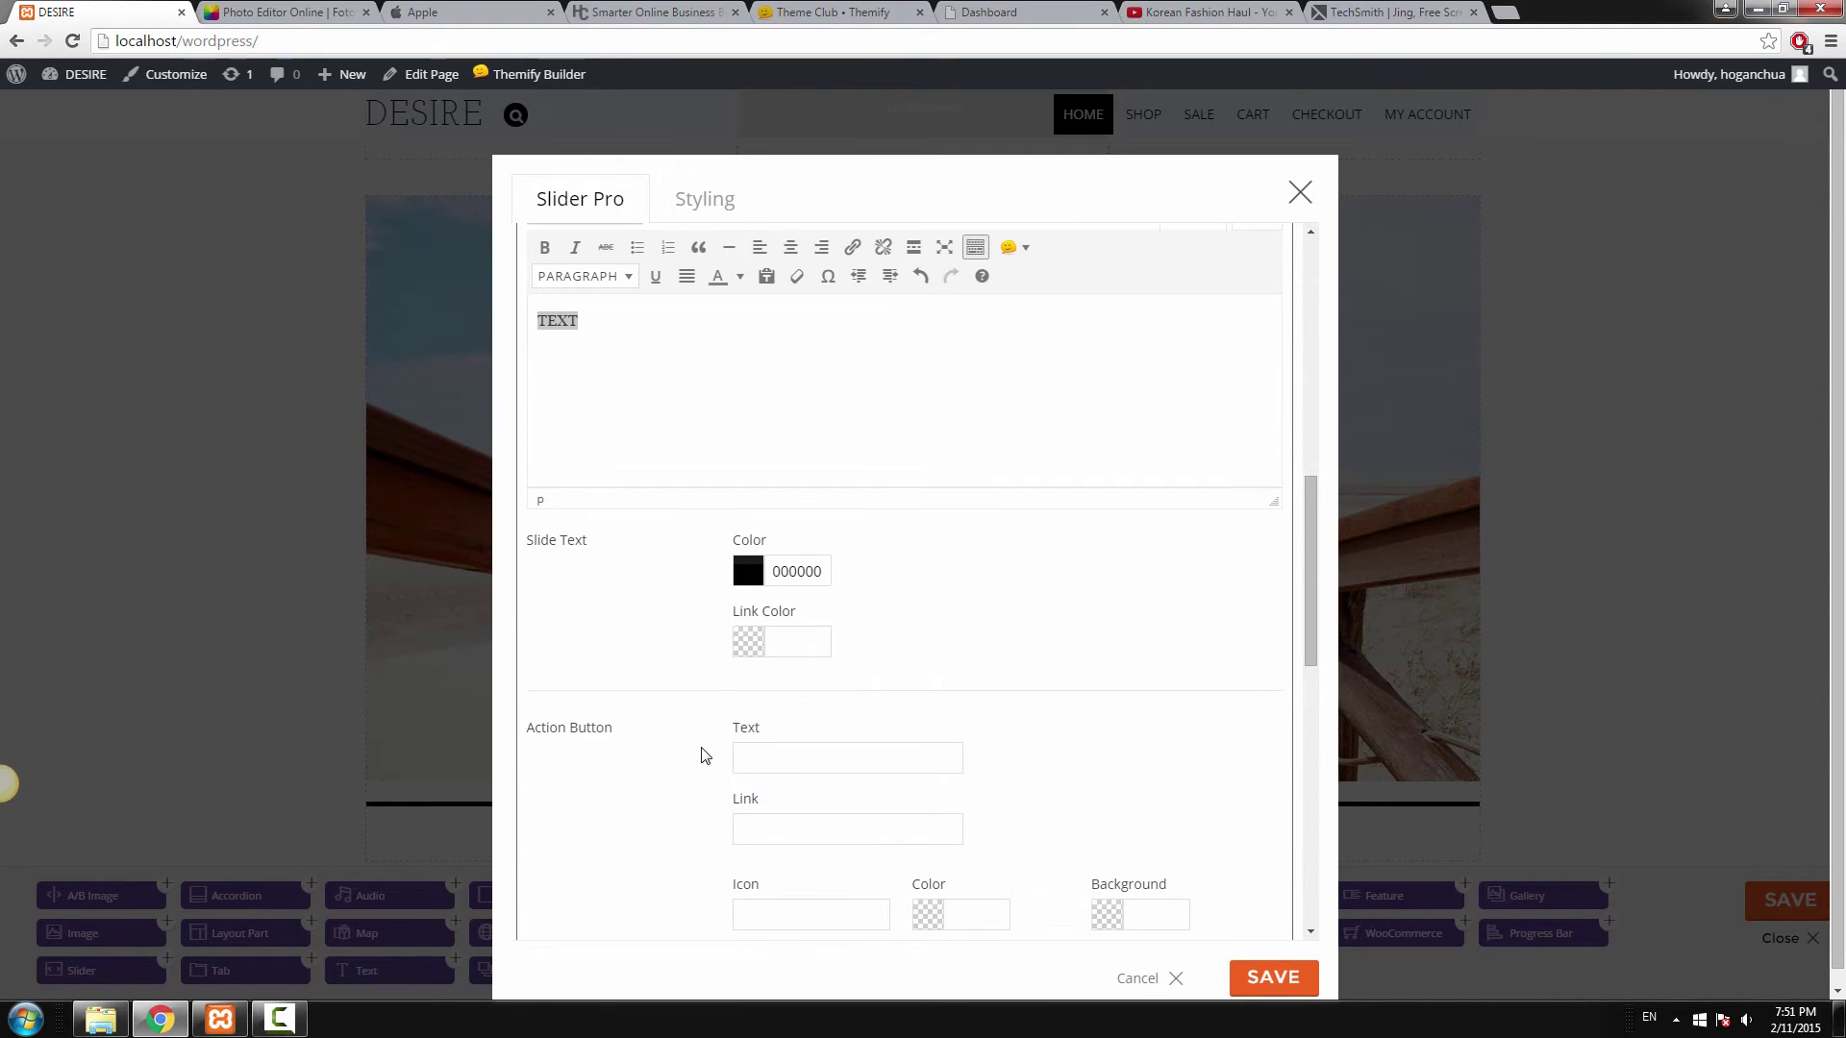
Set the slide's action button text to SHOP NOW.
triple_click(629, 727)
left_click(789, 756)
type("SHOP NOW")
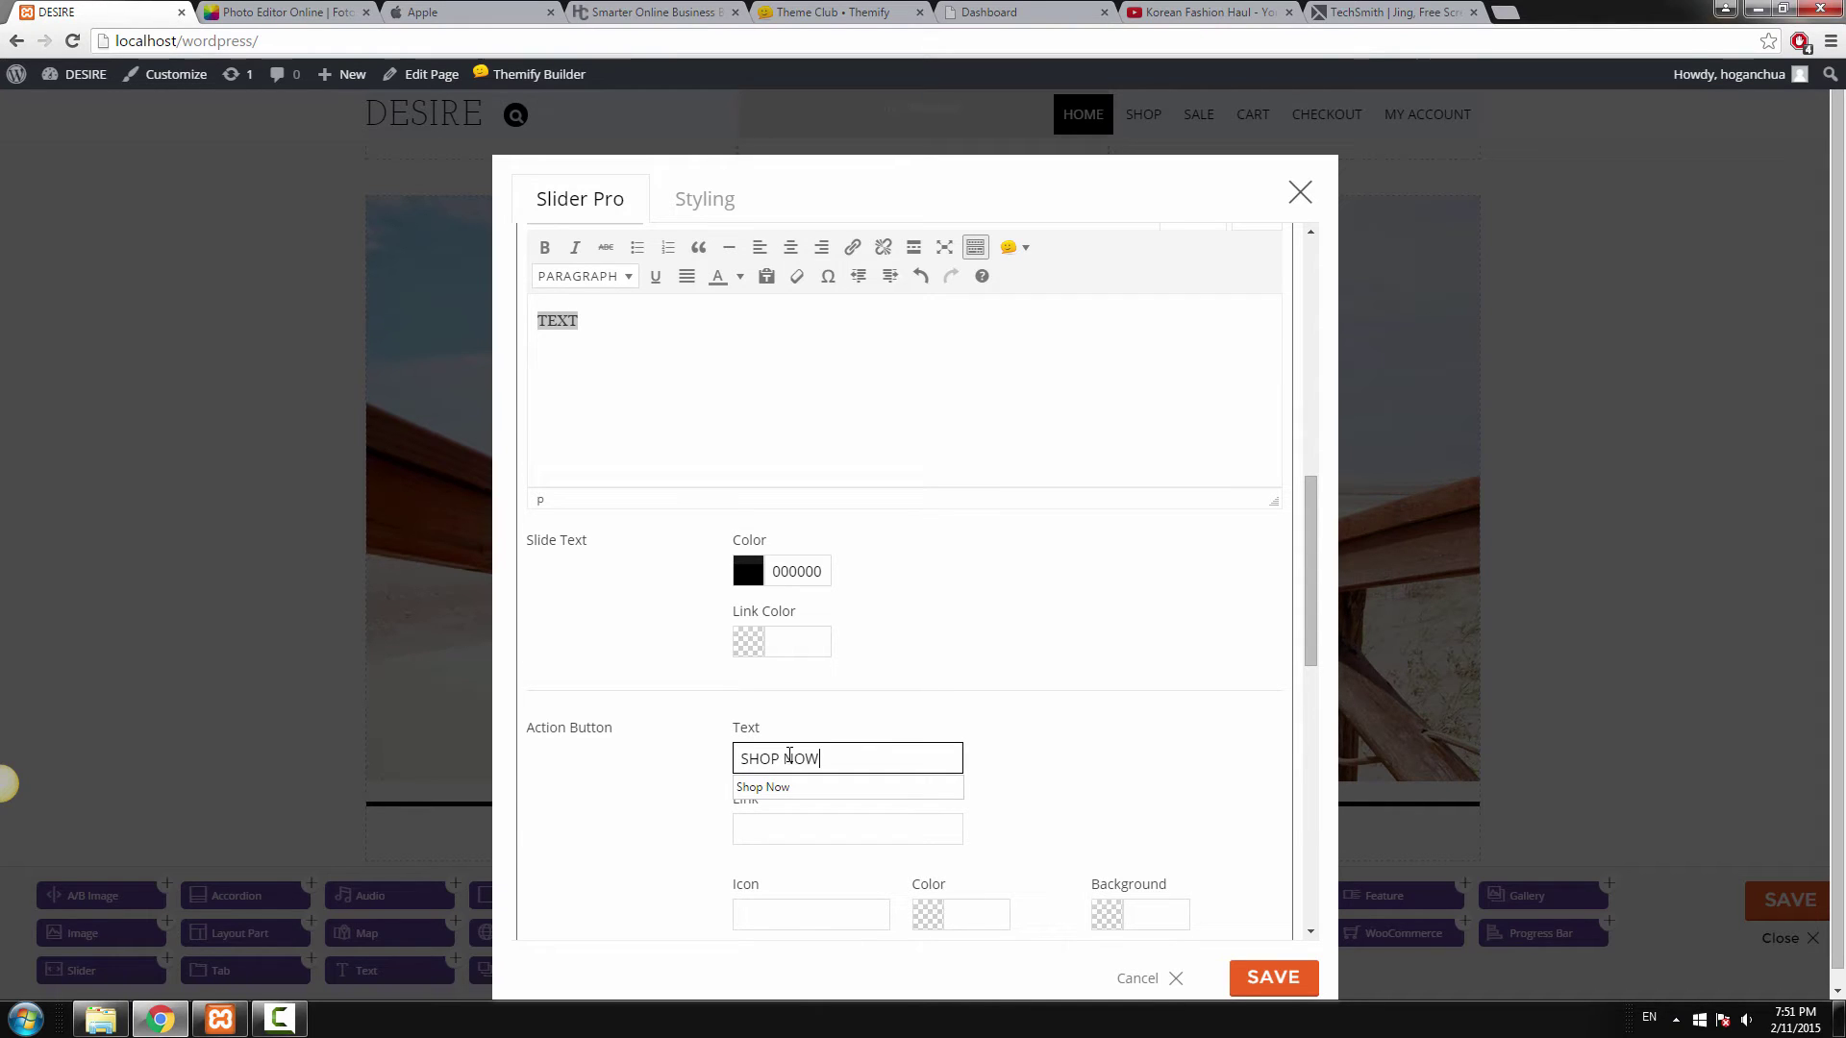
key("Tab")
left_click(164, 41)
key("ctrl+c")
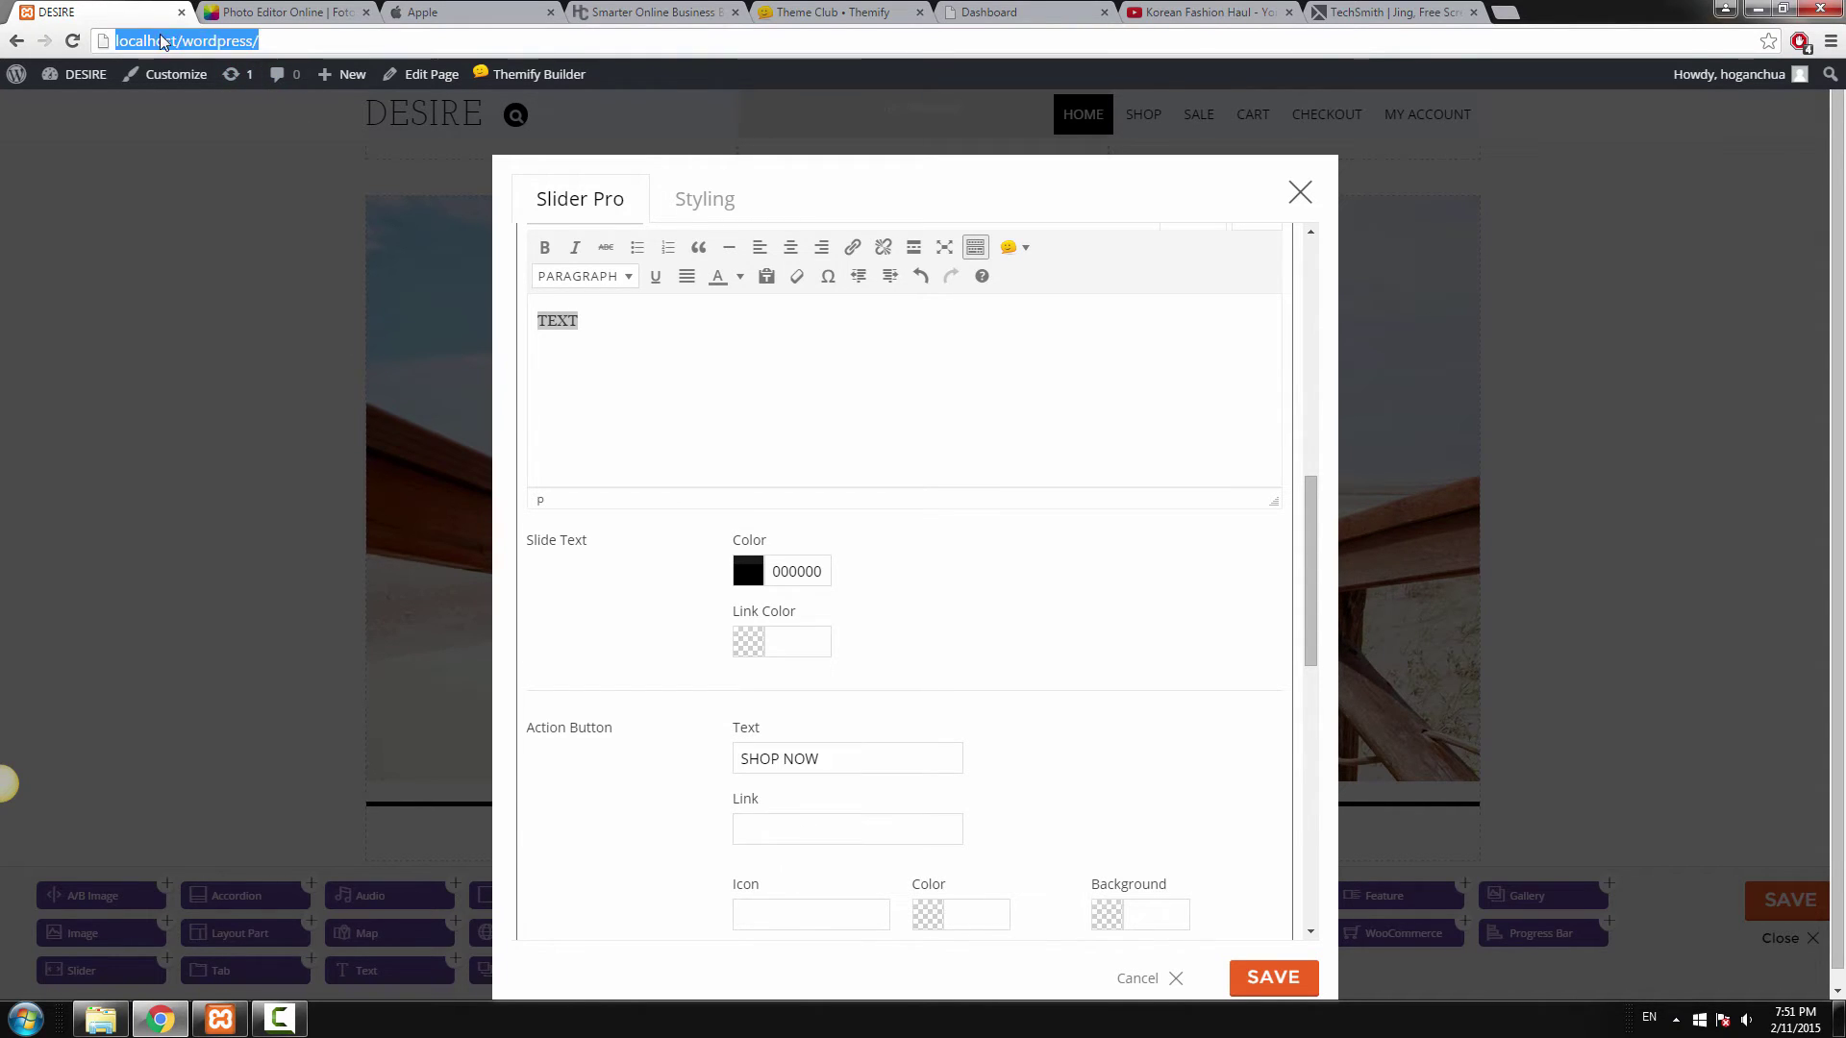
right_click(160, 39)
left_click(222, 106)
left_click(774, 829)
right_click(774, 831)
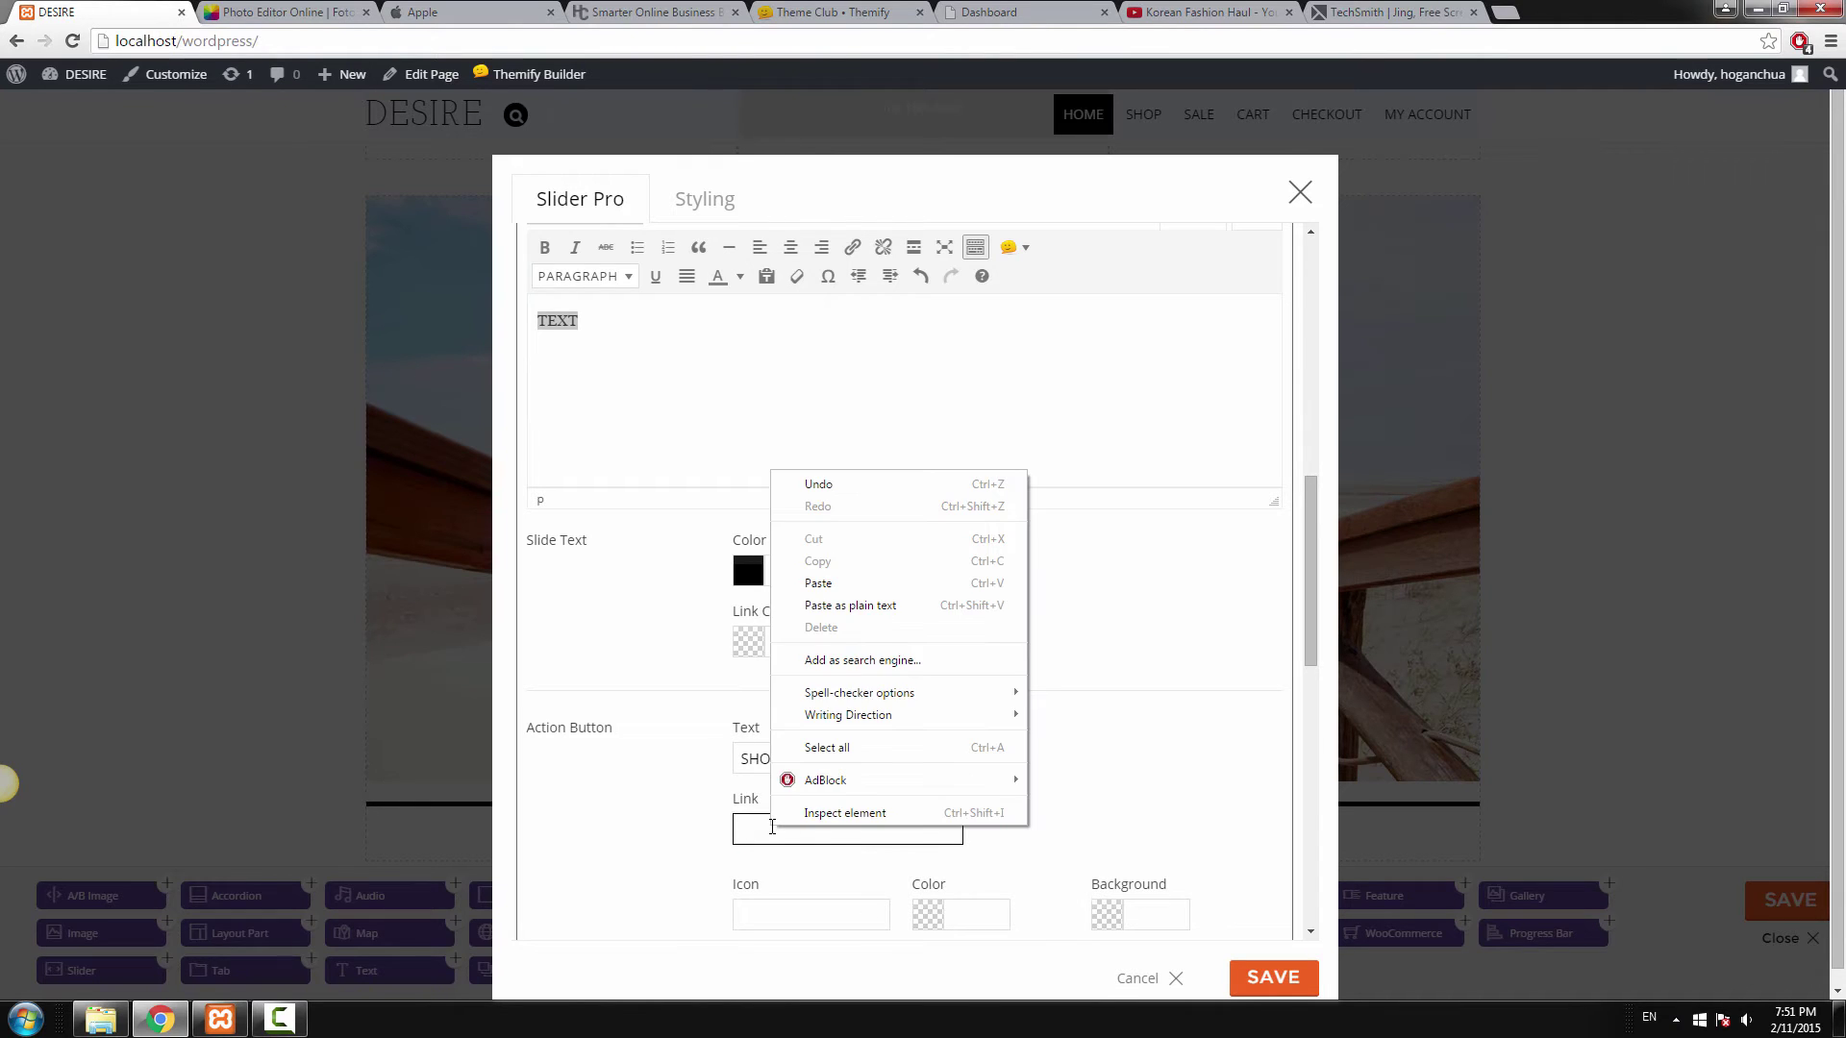
left_click(875, 607)
left_click(1039, 766)
Insert the heart-o icon from the Web Application Icons as the action button's icon.
scroll(1039, 767, "down", 2)
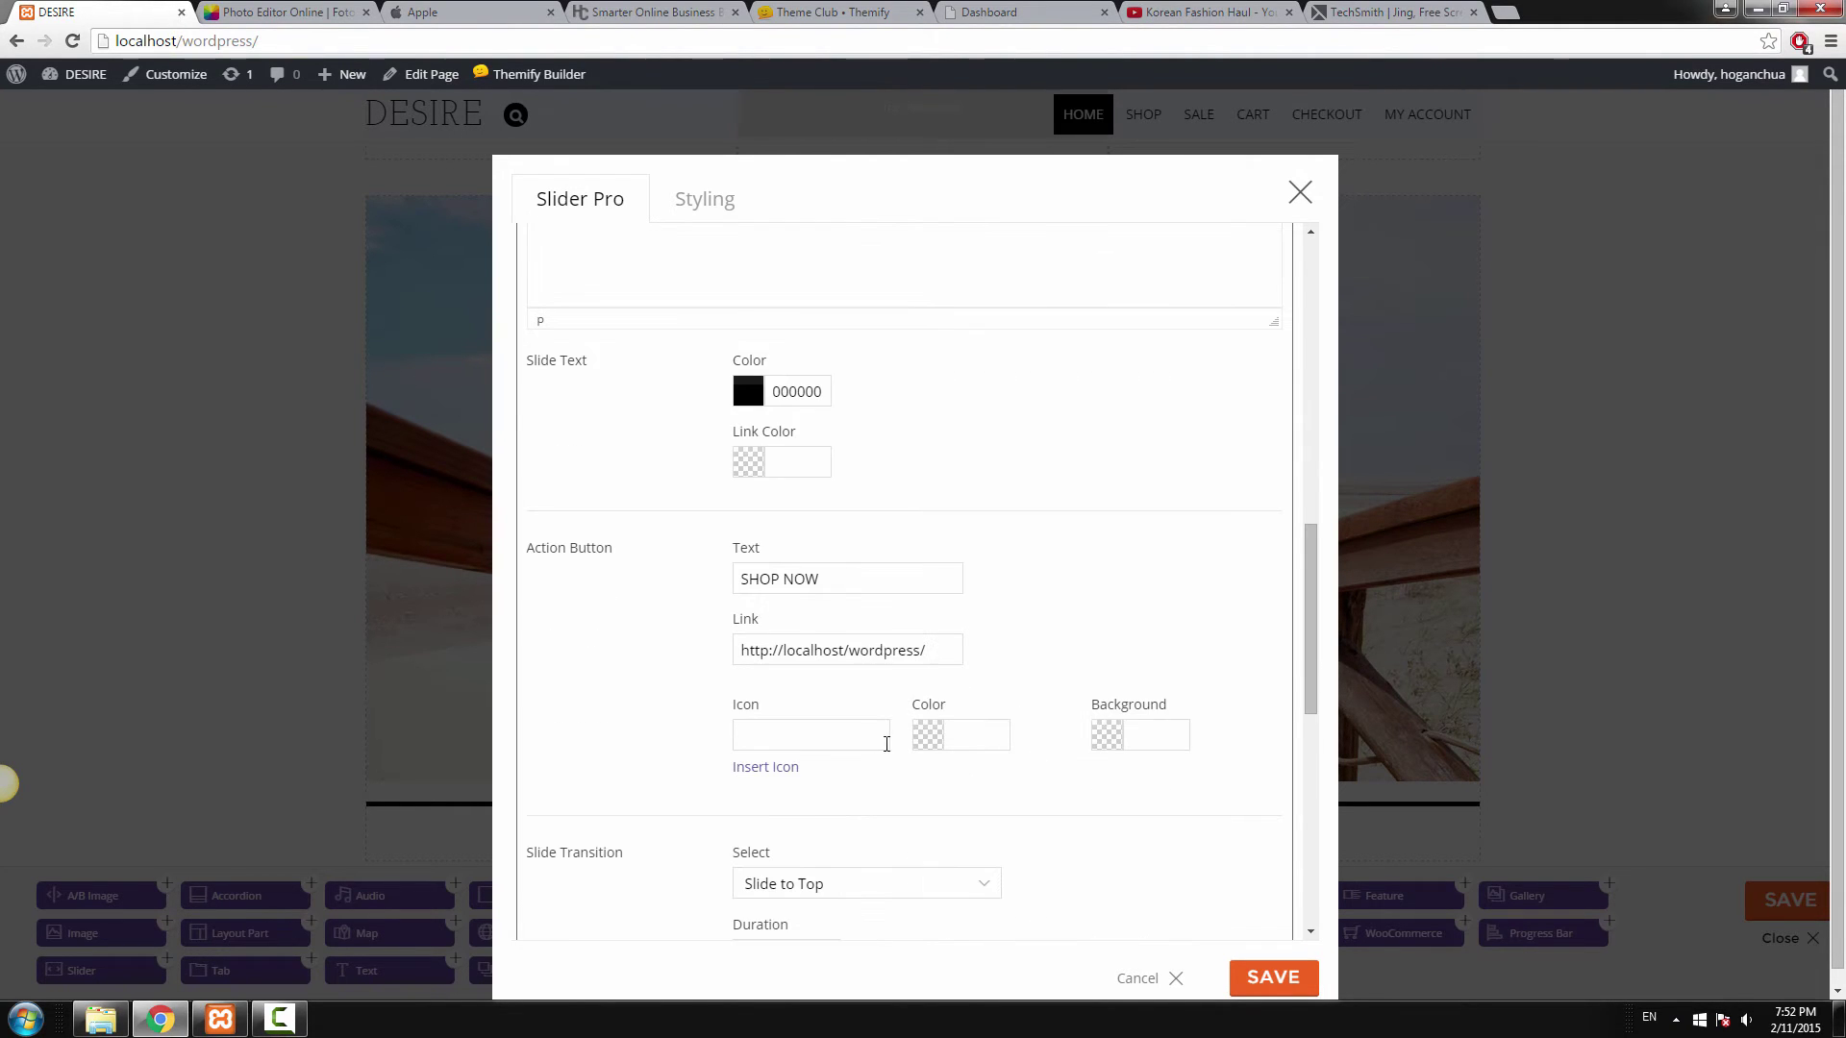
left_click(775, 768)
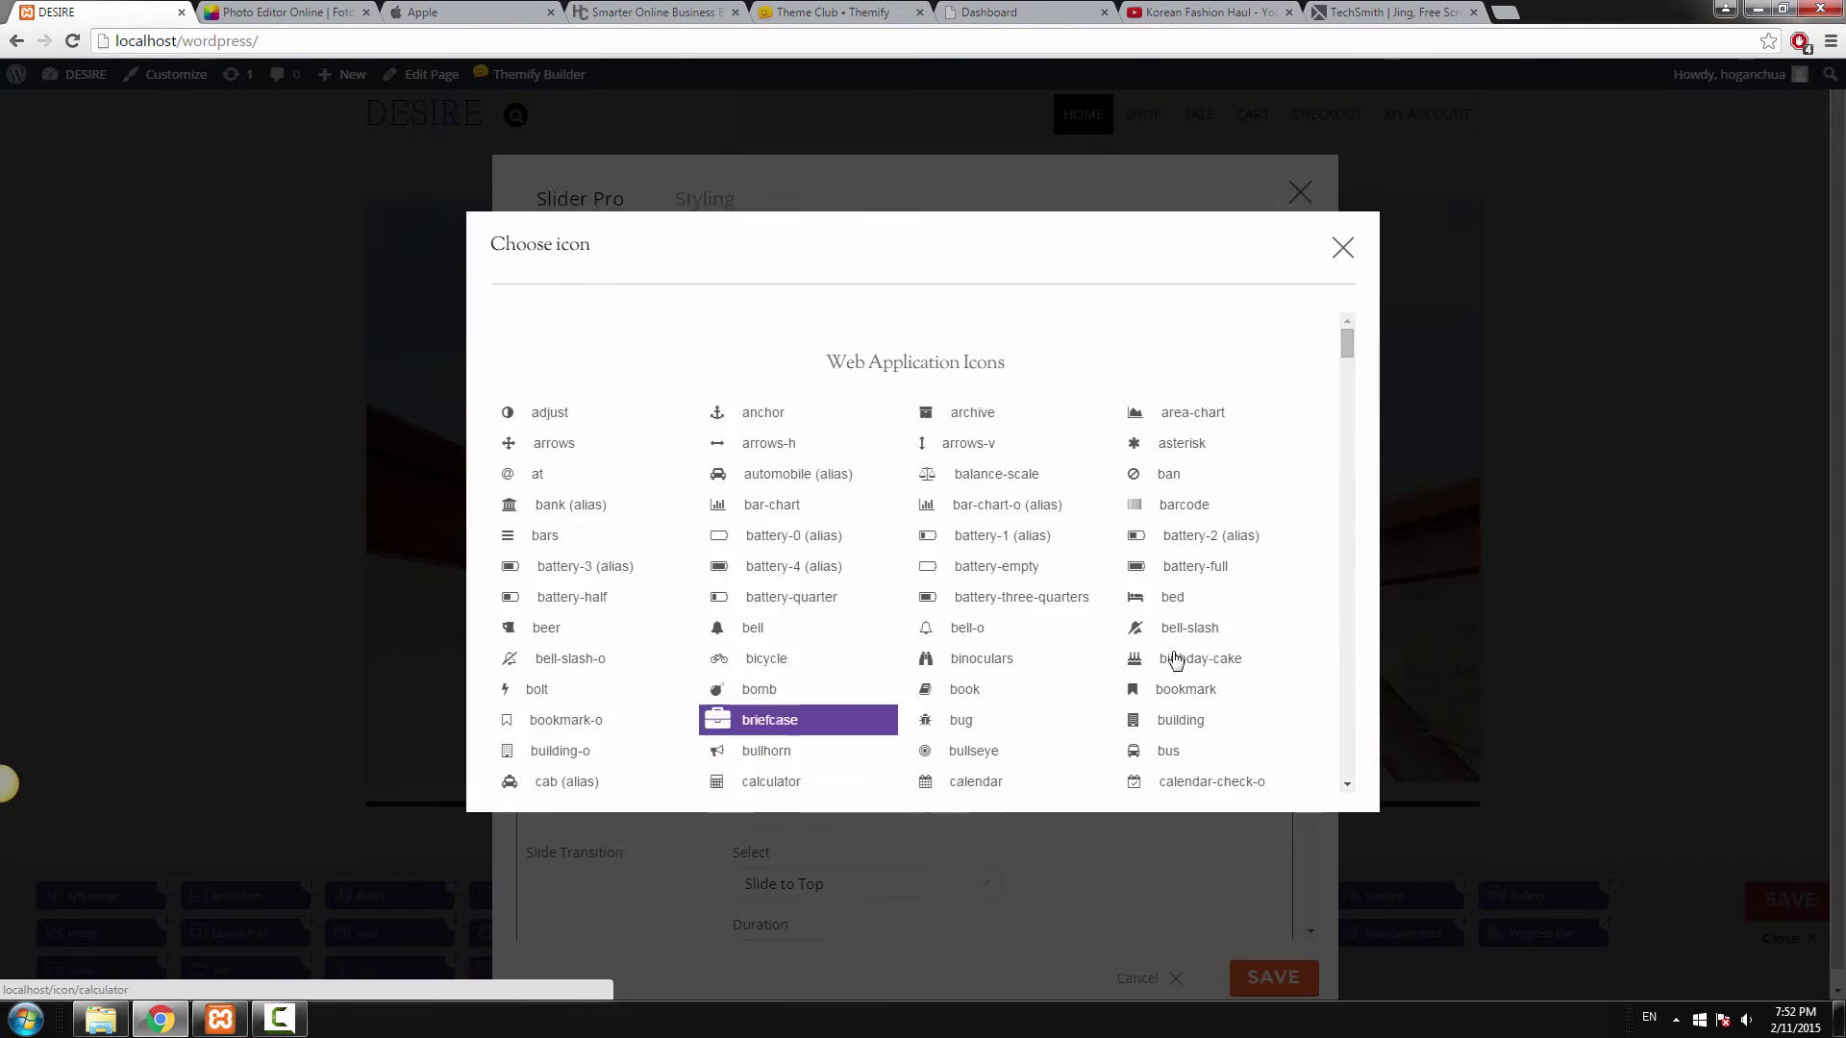
scroll(1290, 449, "down", 6)
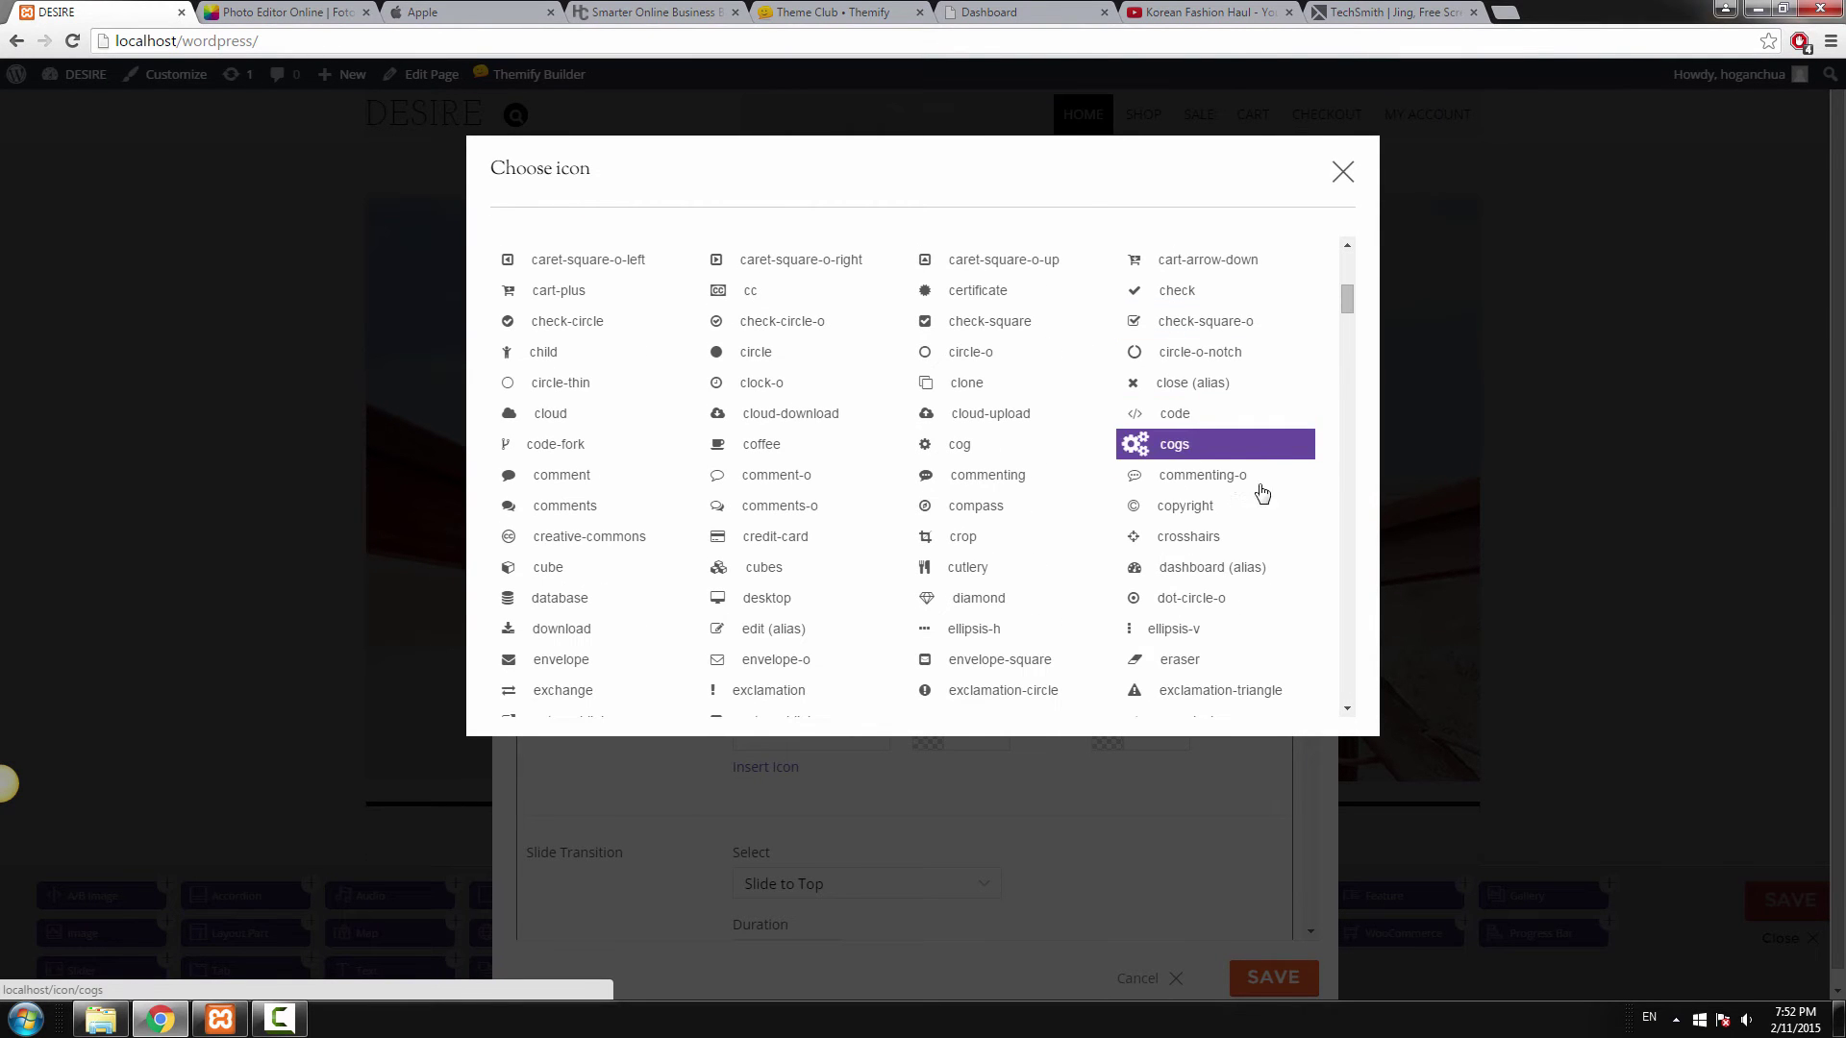
scroll(1219, 613, "down", 7)
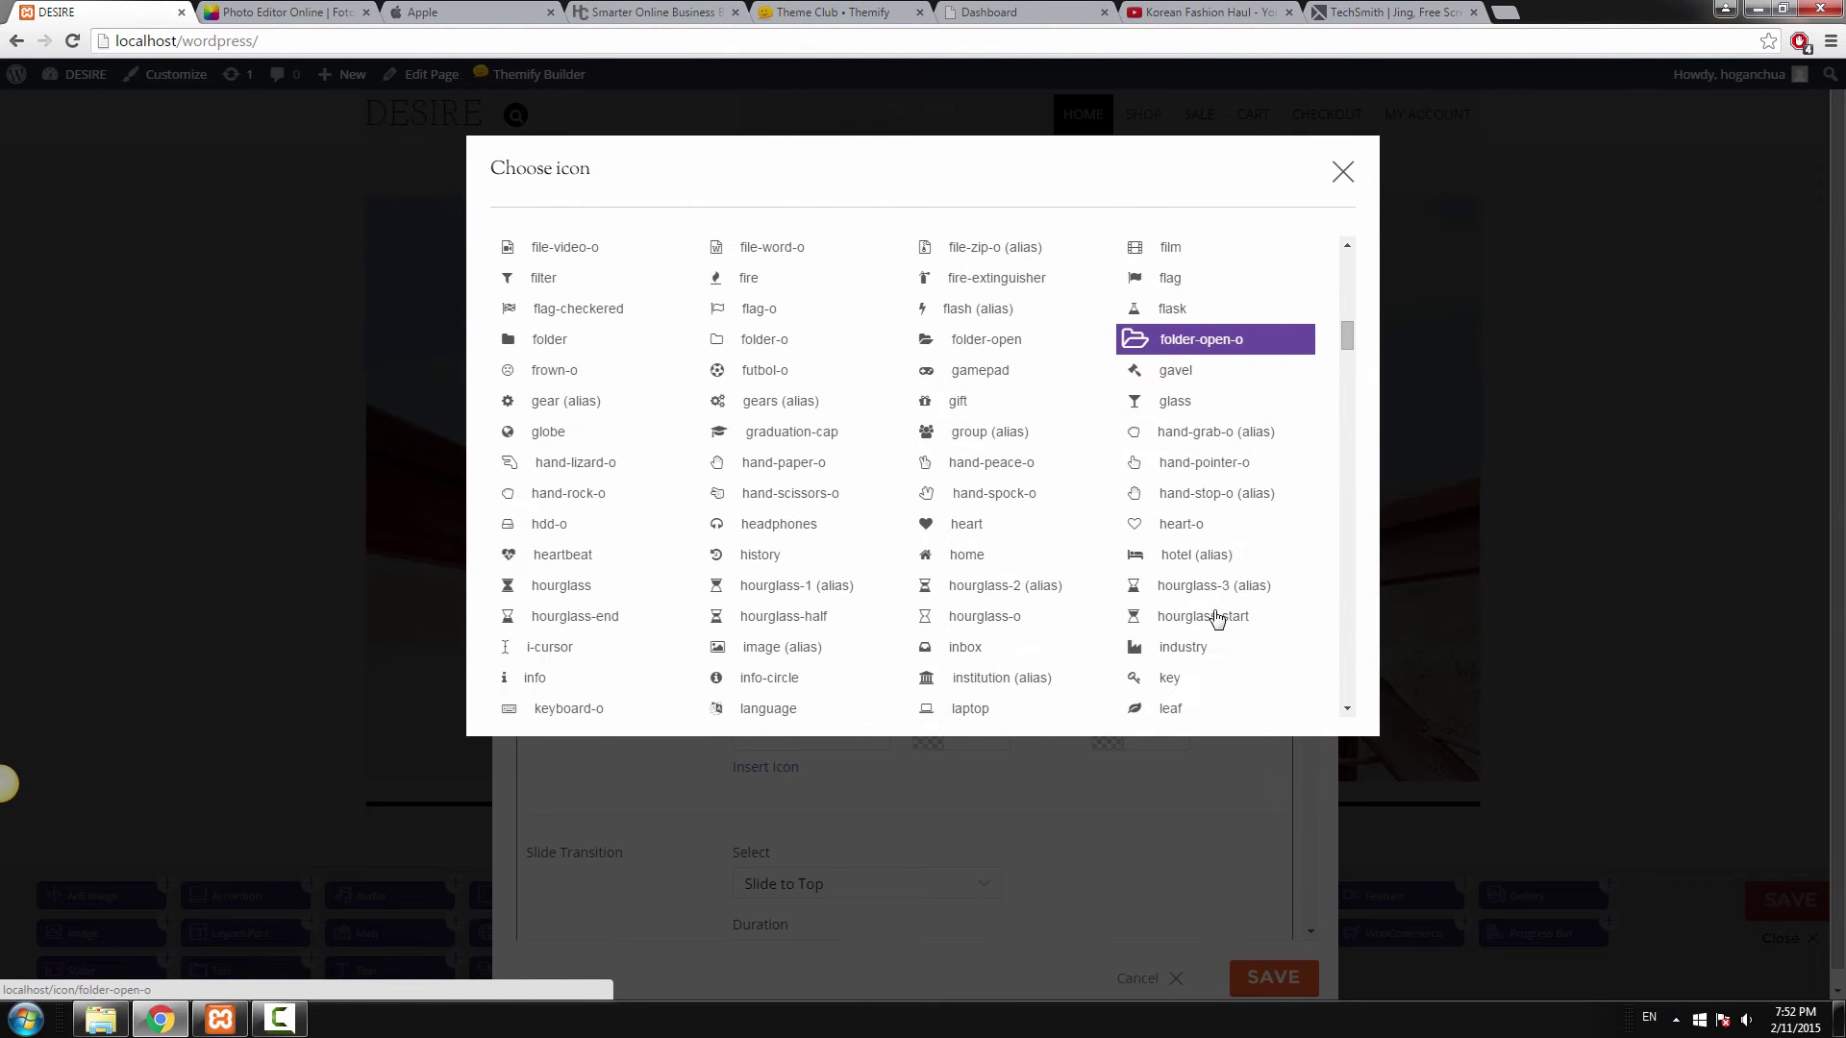
left_click(1181, 524)
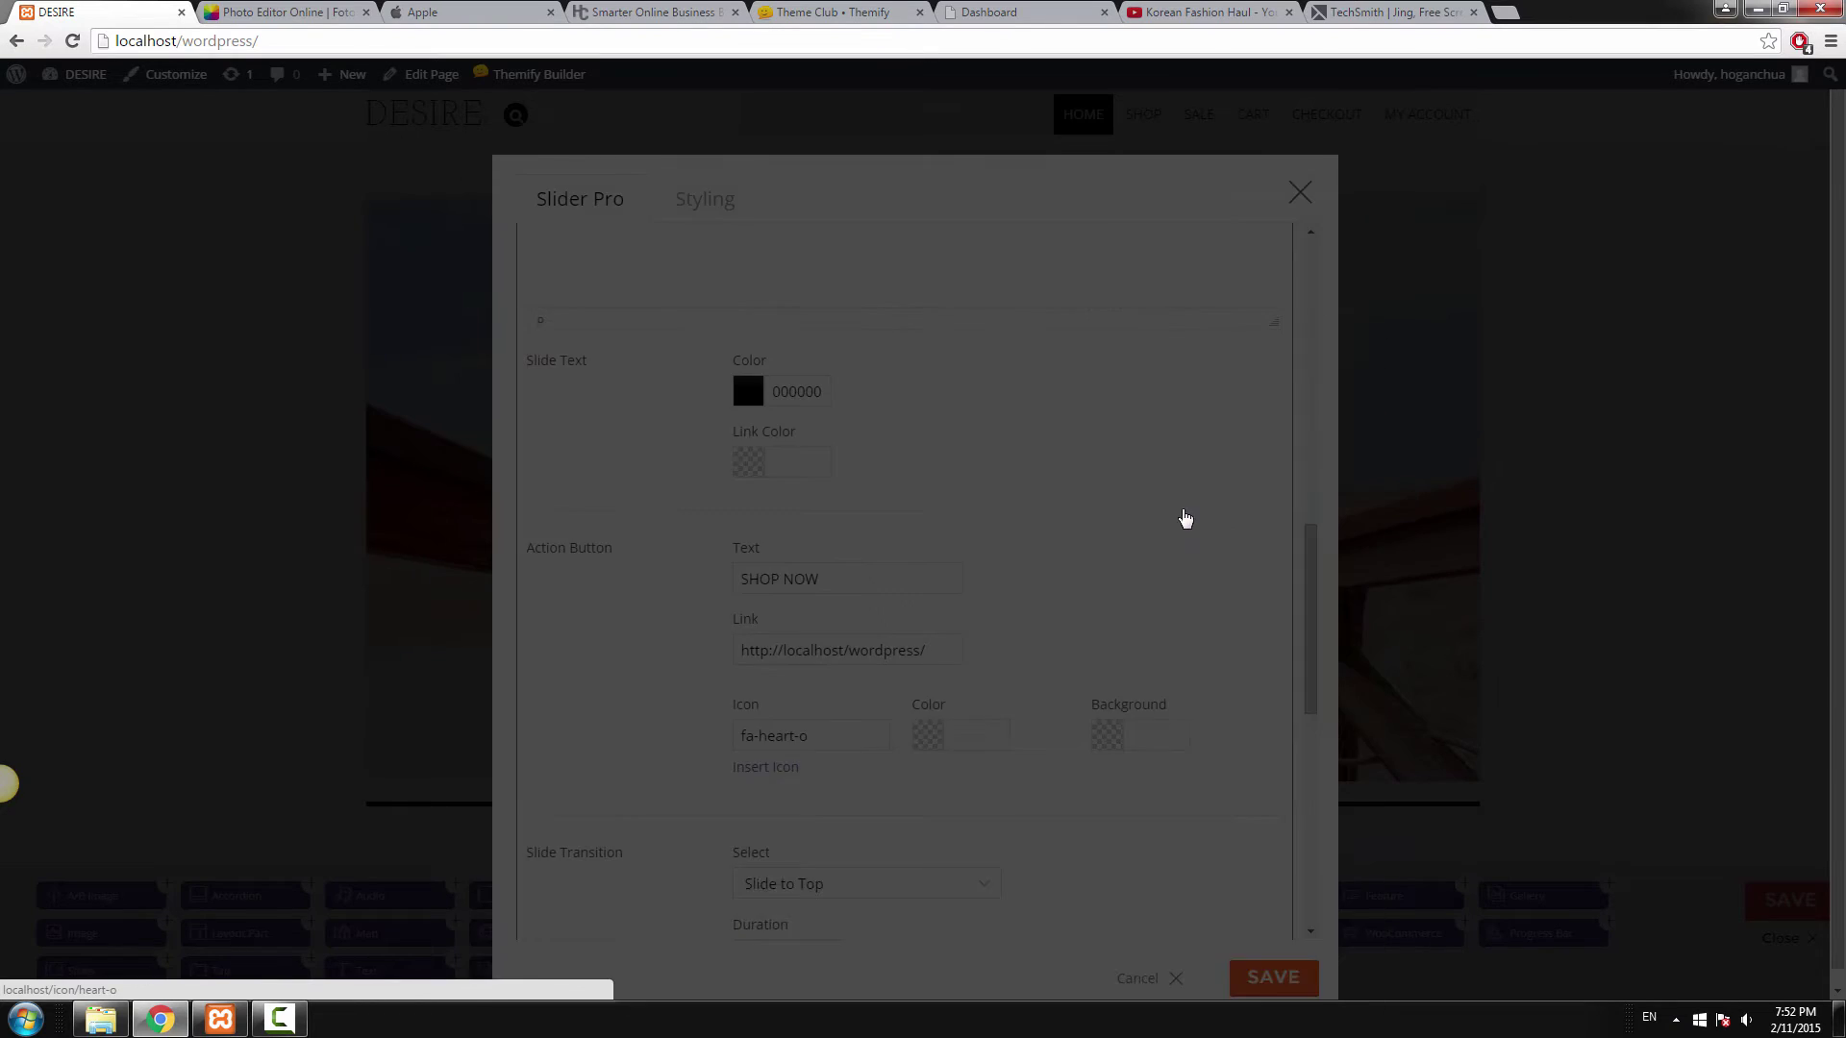
Set the action button's colour to white (ffffff).
left_click_drag(948, 705, 916, 705)
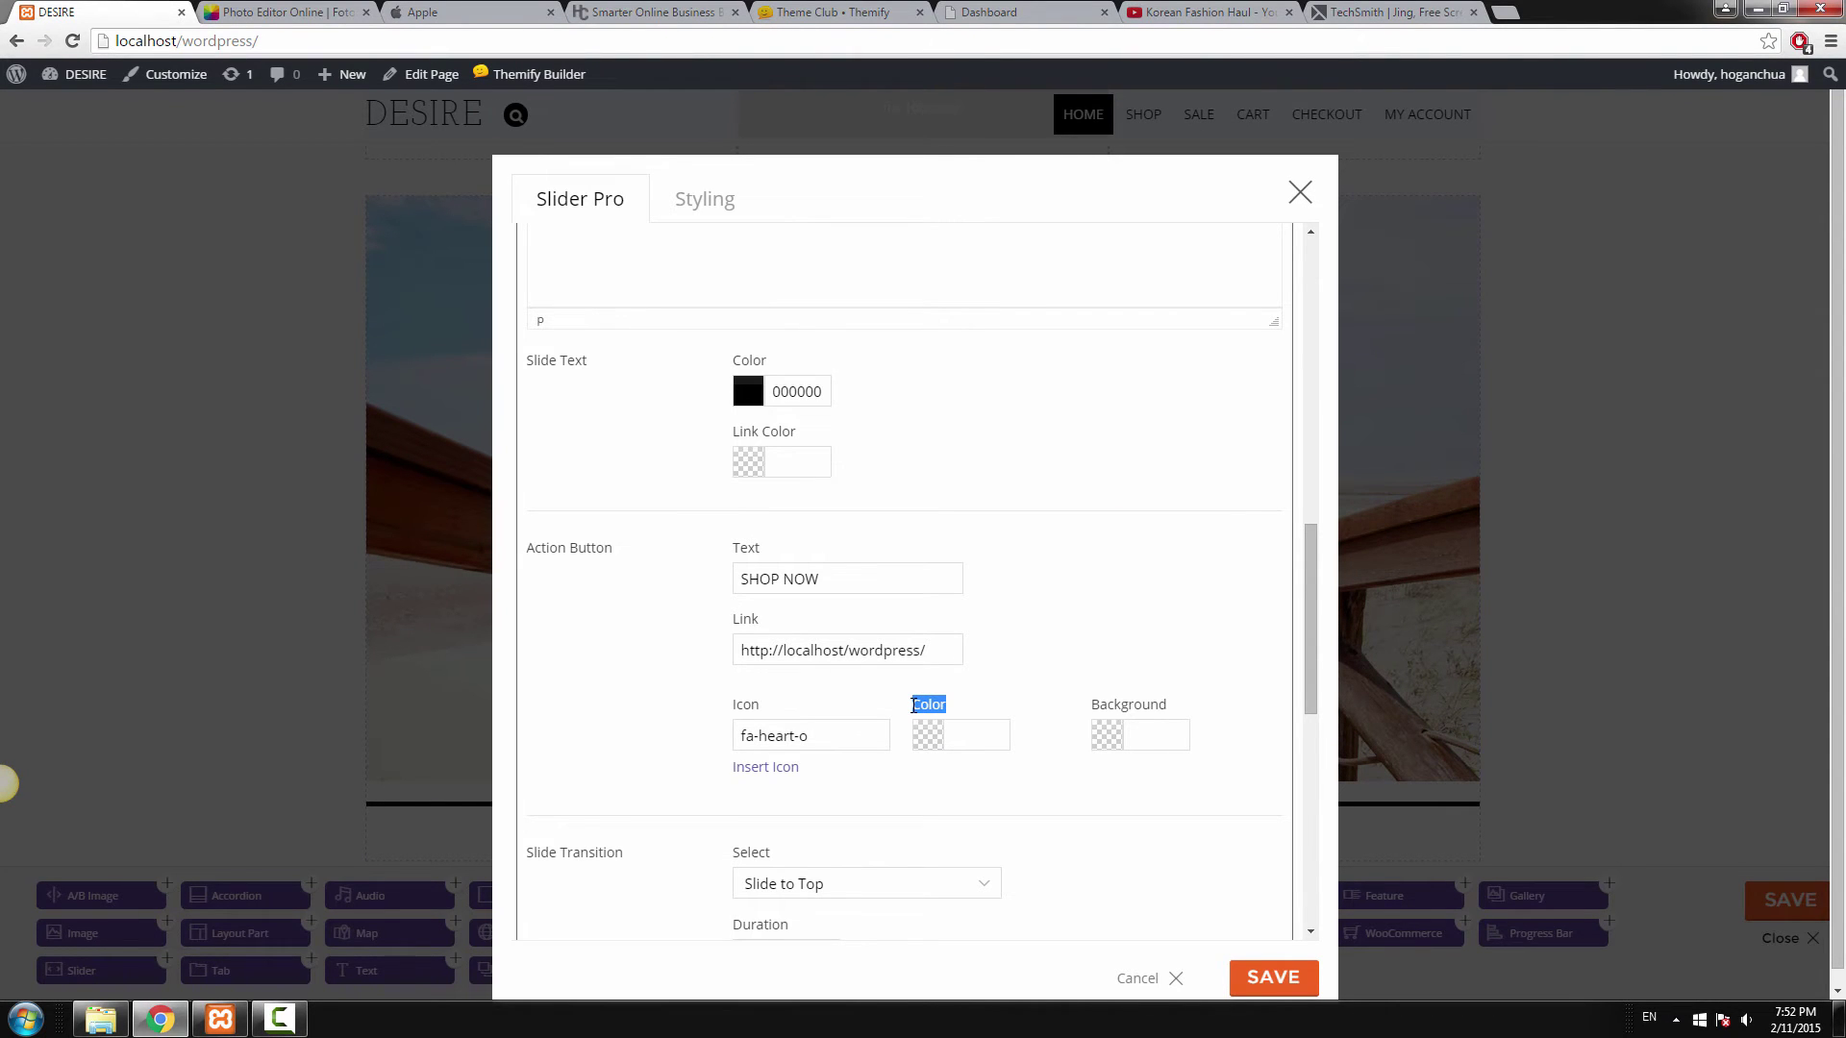
left_click(931, 738)
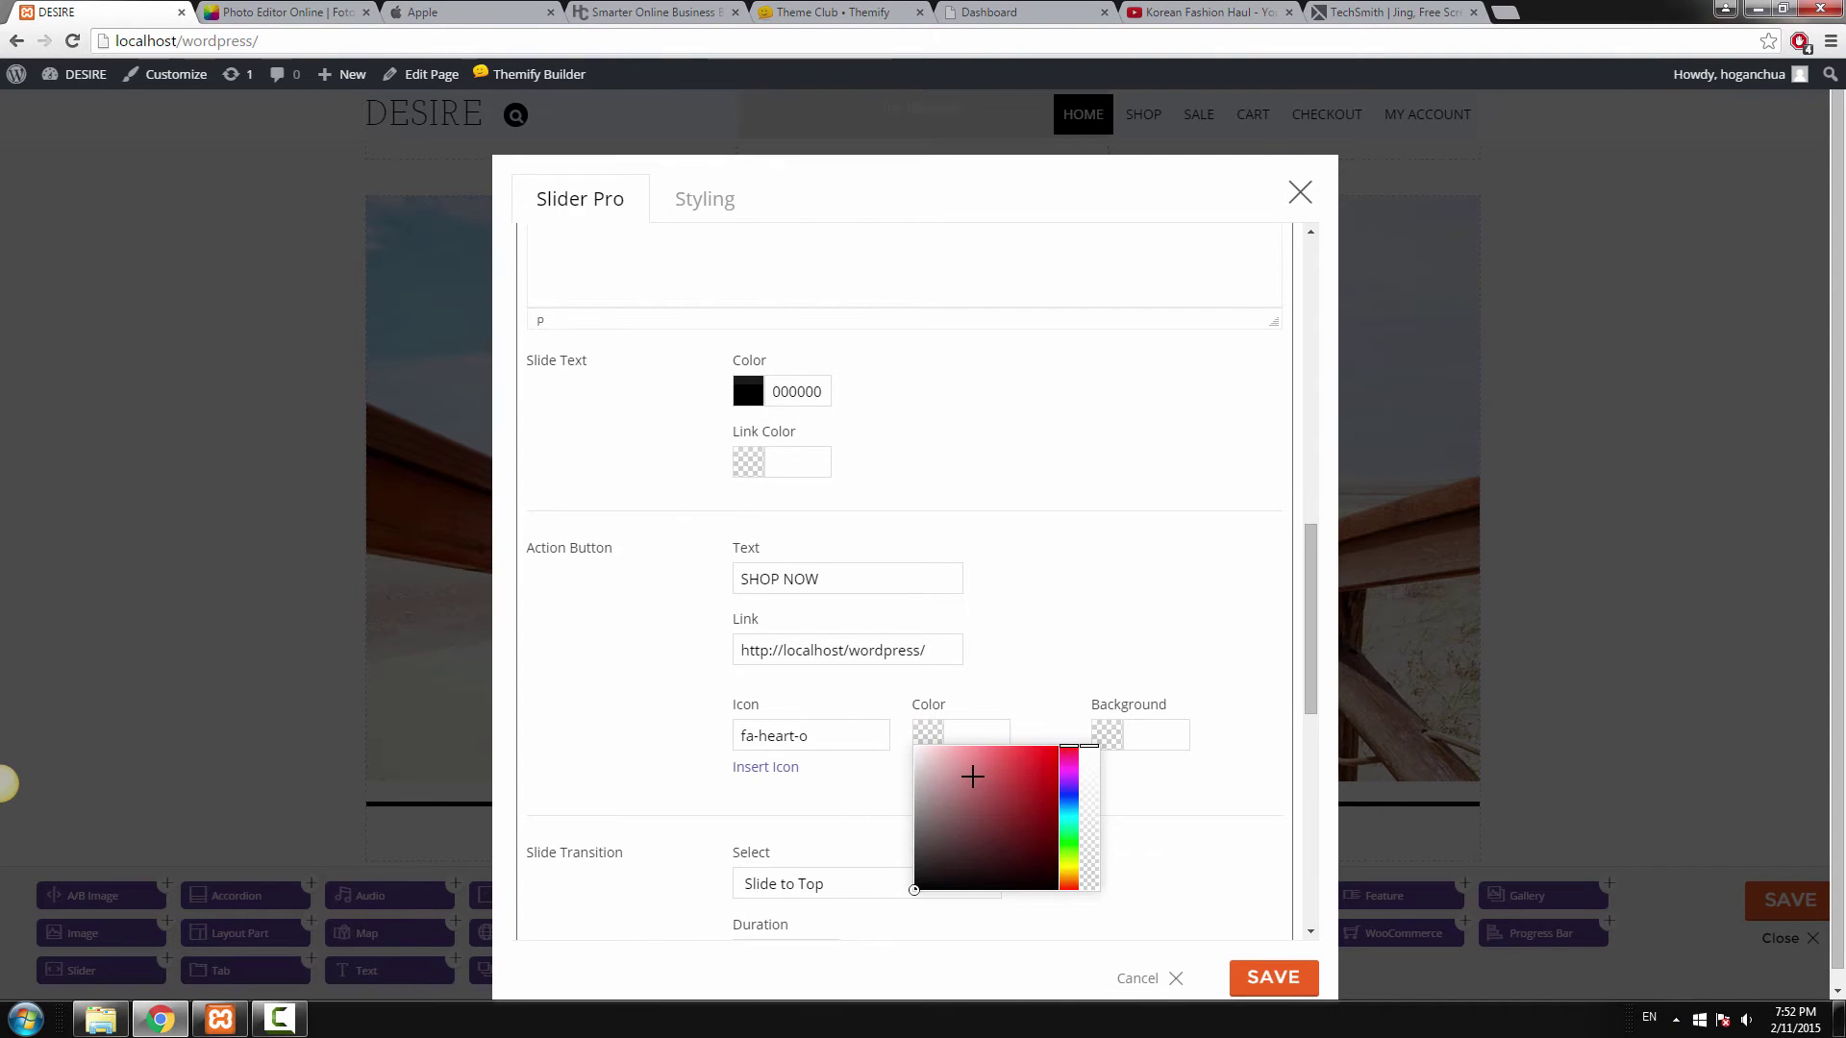
left_click(968, 771)
left_click_drag(904, 753, 862, 730)
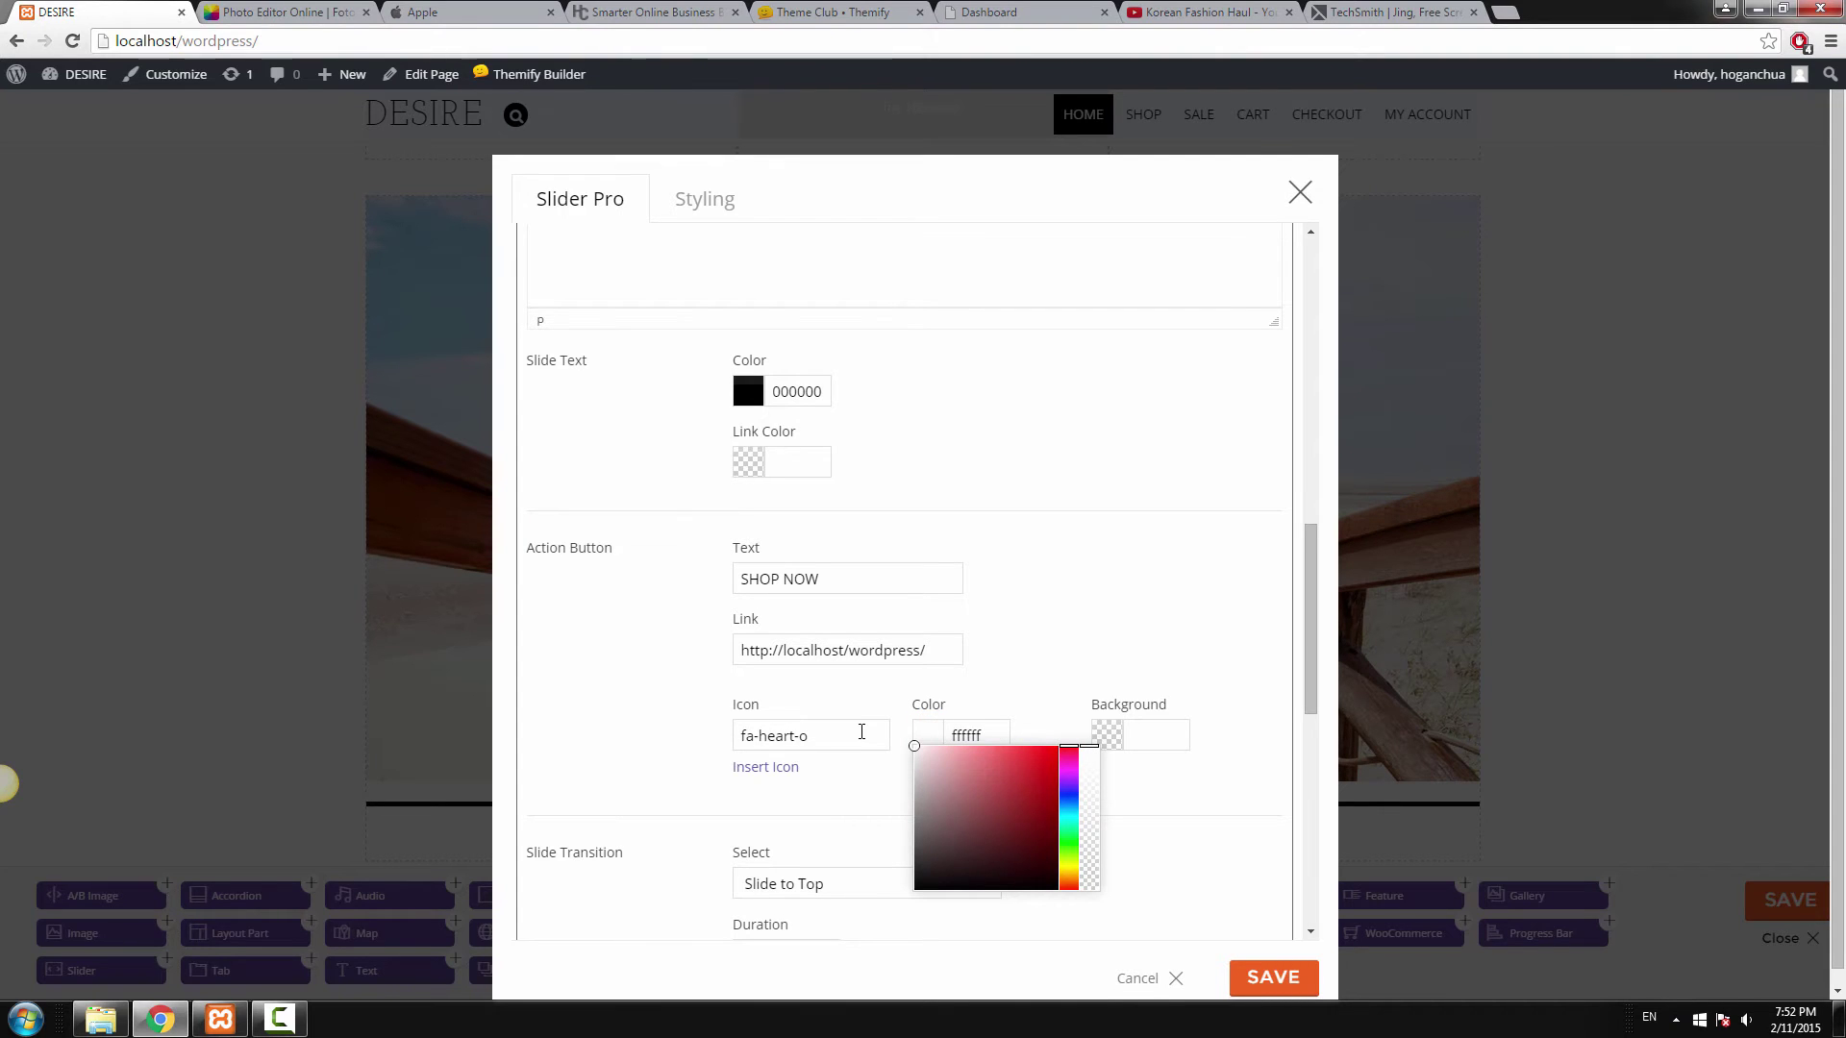
left_click(1032, 694)
Switch to the Fotor photo editor, dismiss the saved notice and copy the colour code of the SUMMER READY text.
left_click(357, 5)
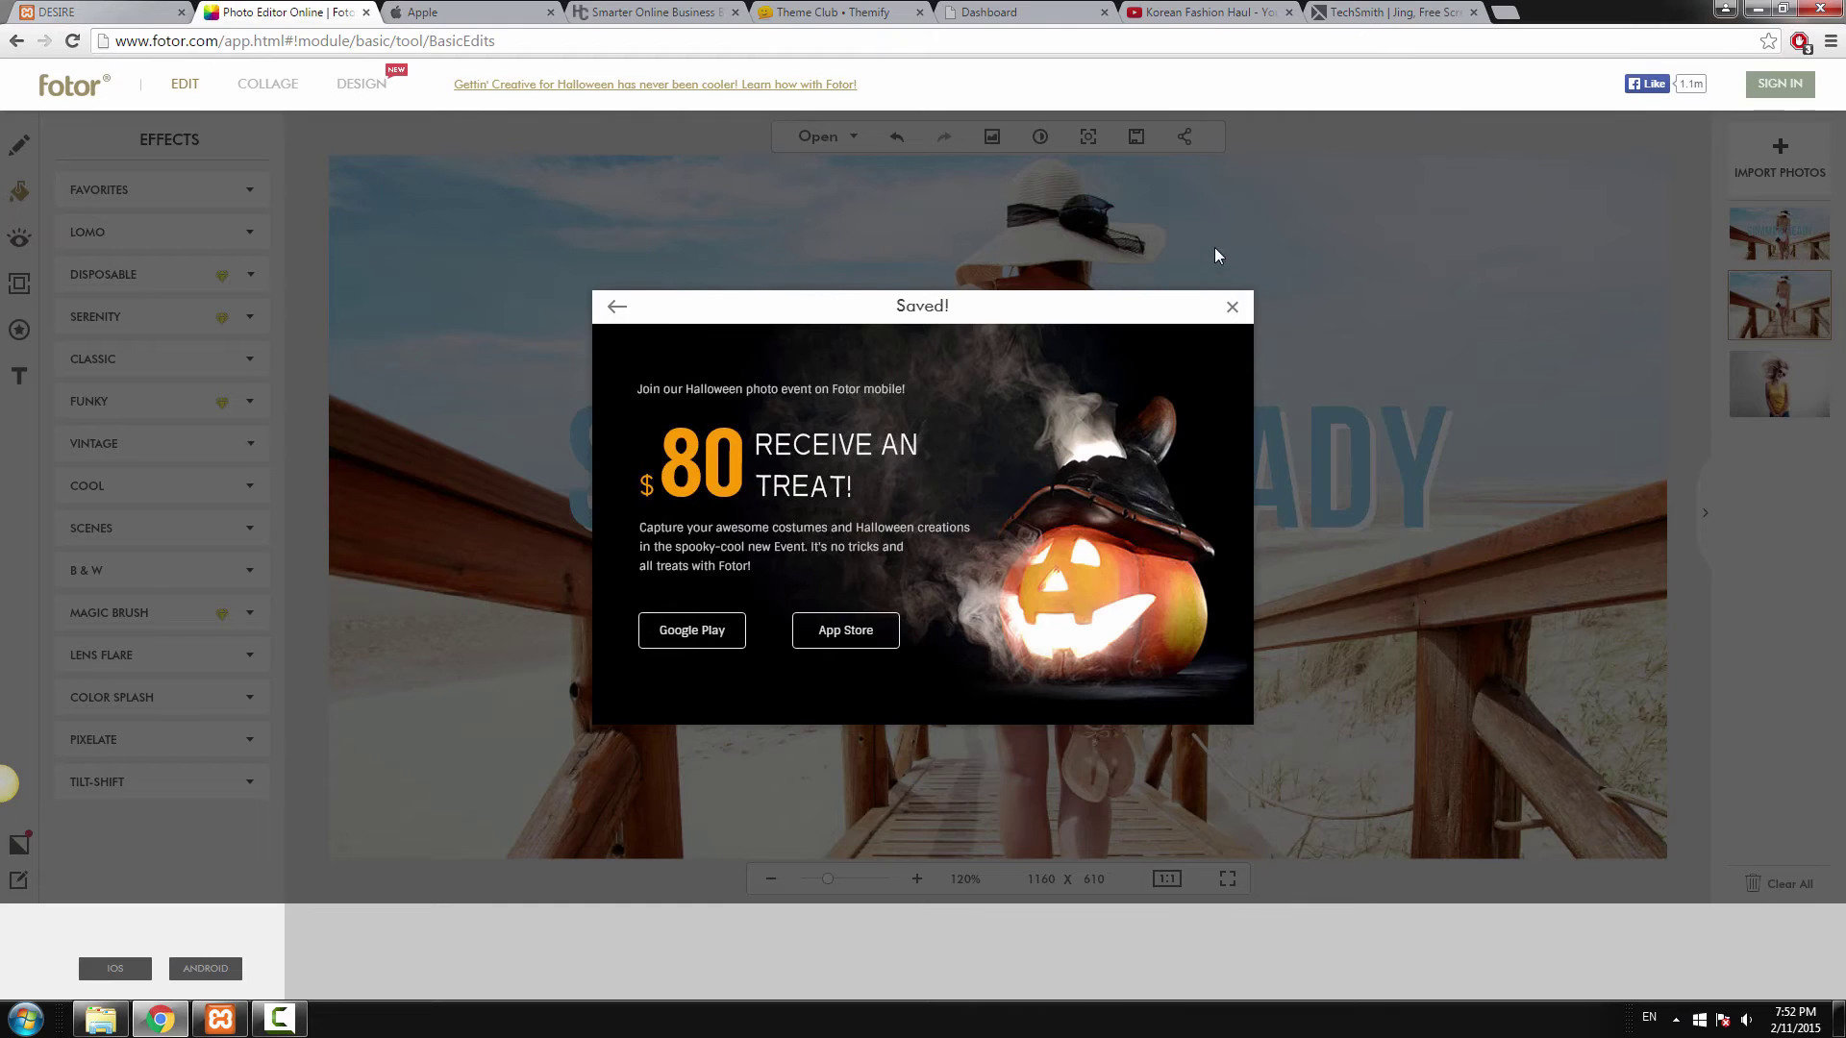
left_click(1233, 302)
left_click(760, 445)
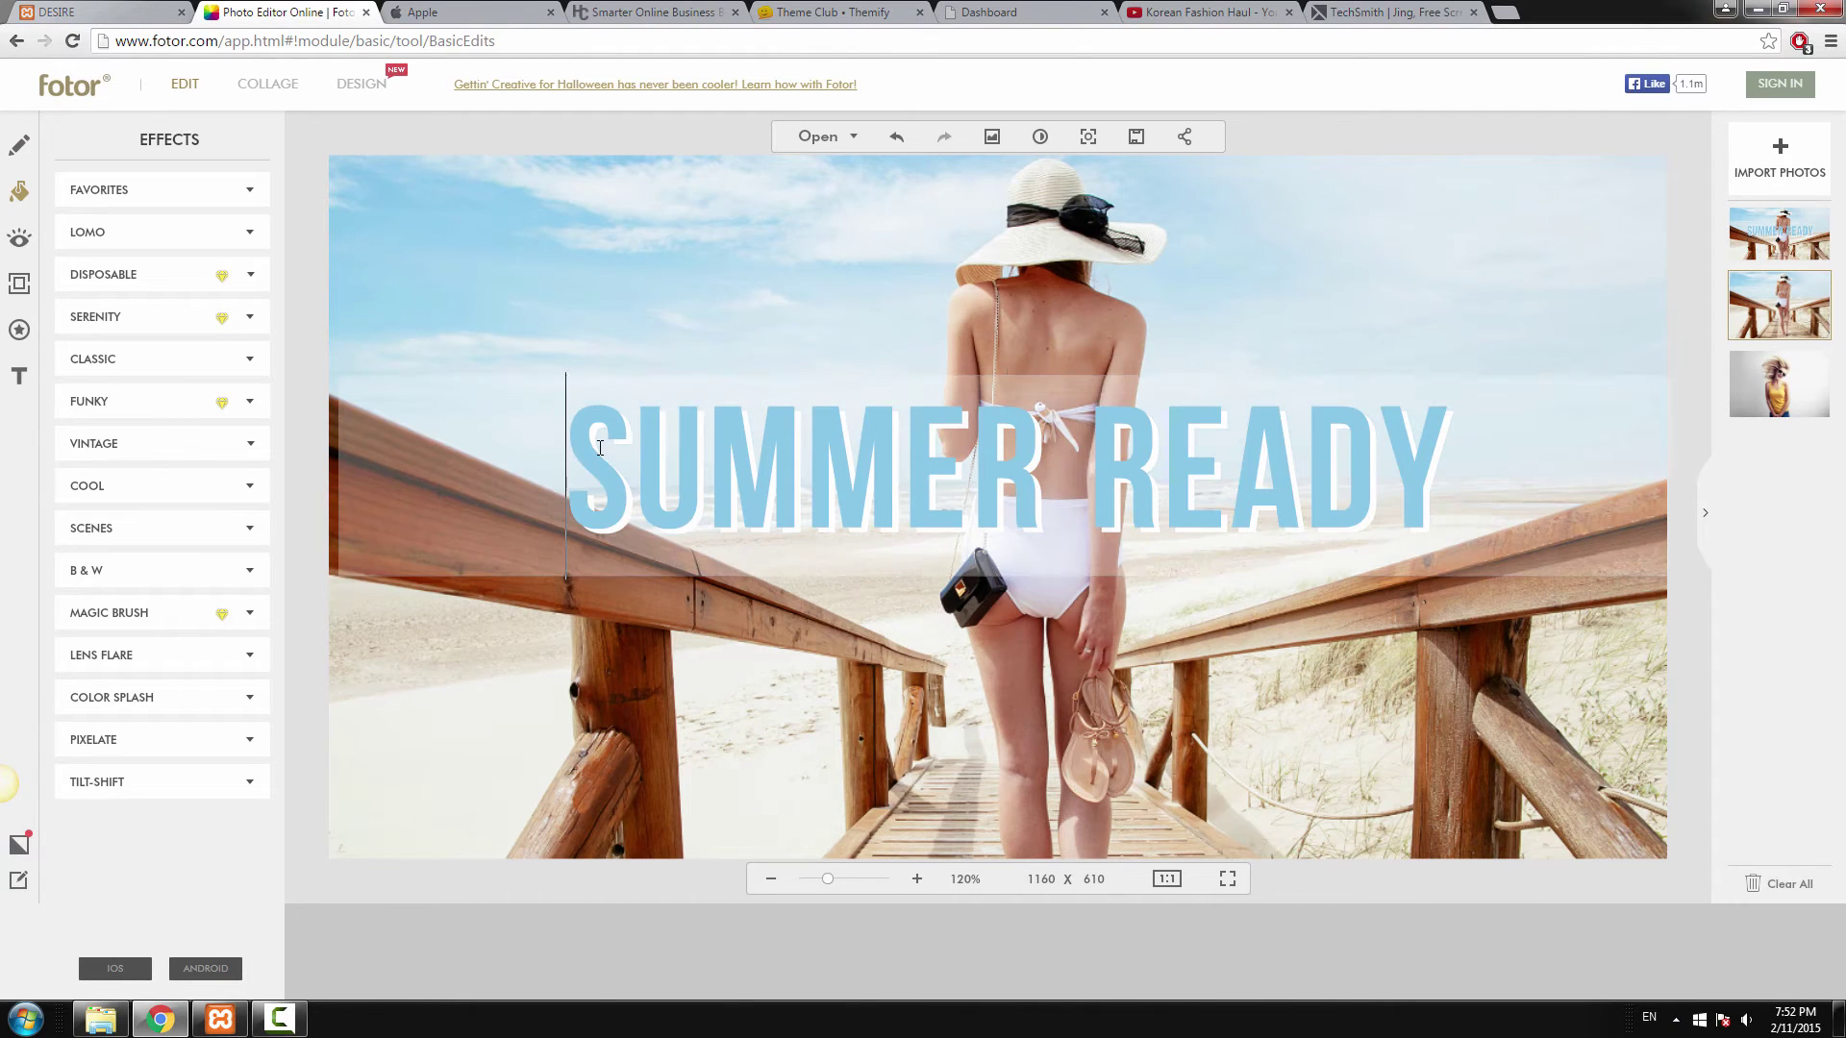
left_click(313, 414)
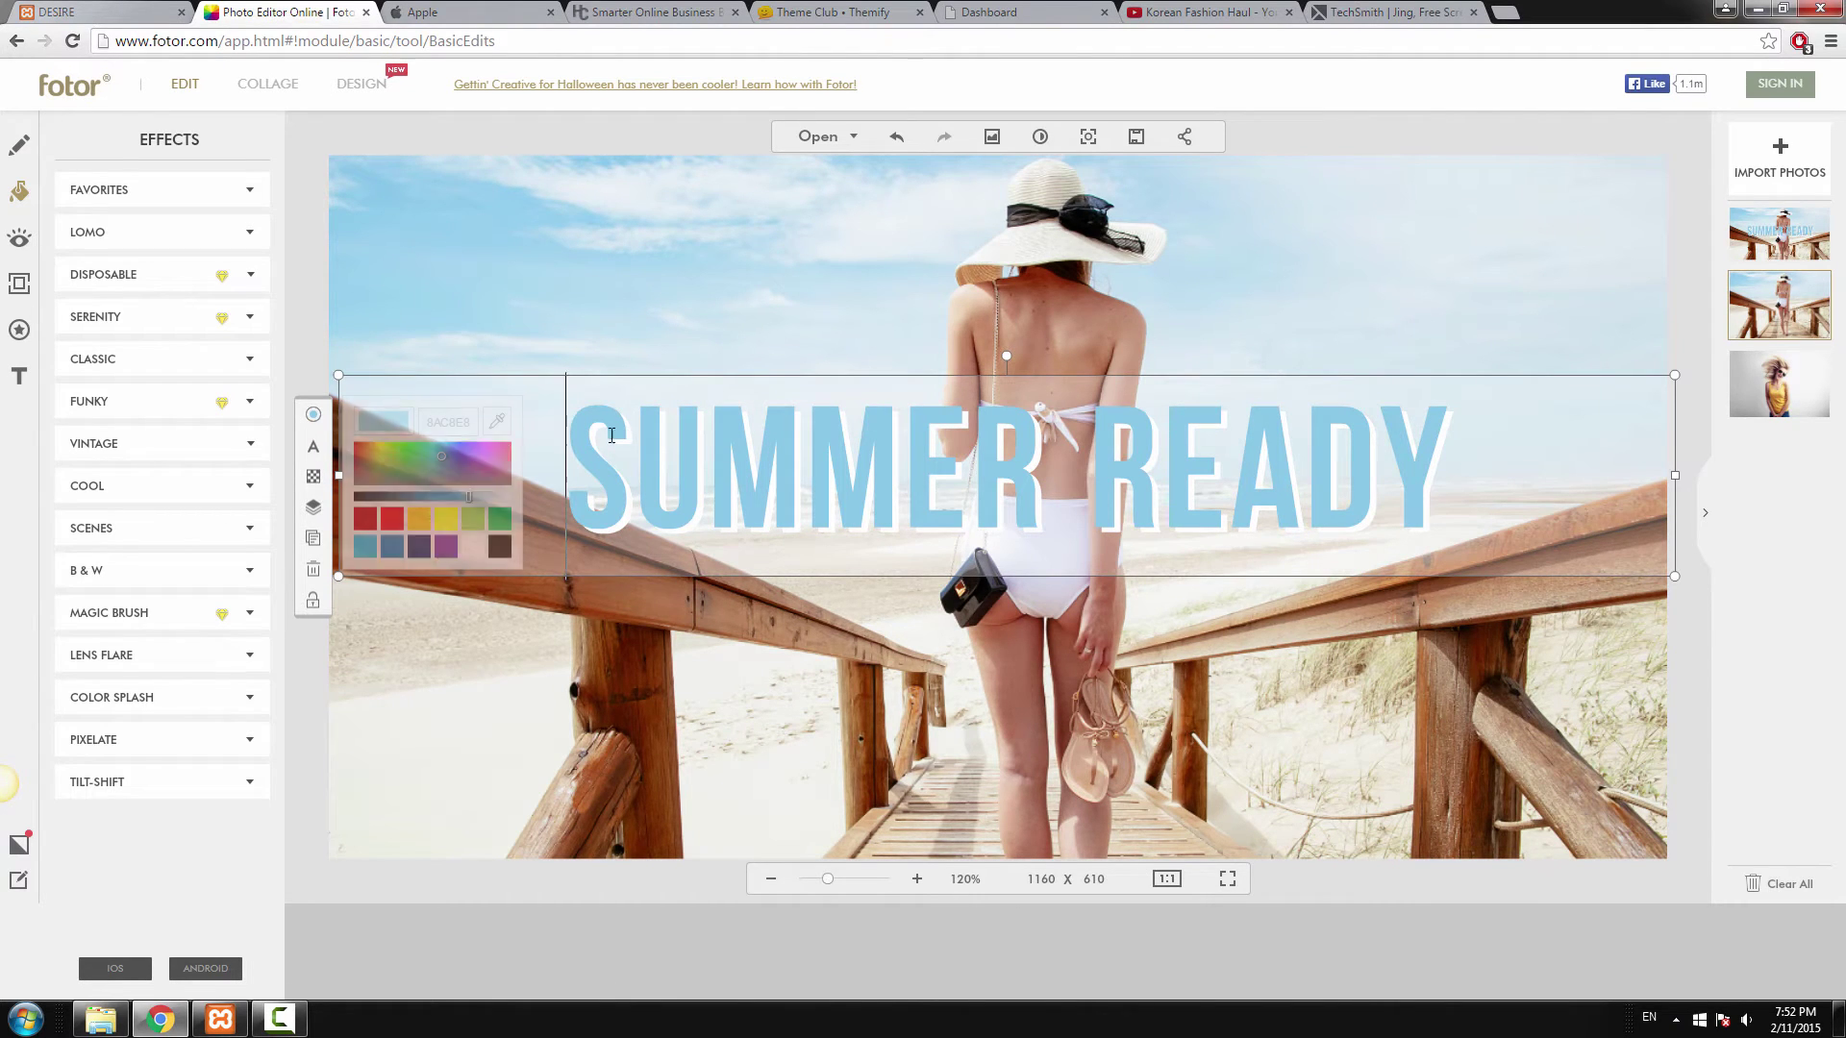
double_click(459, 421)
right_click(458, 421)
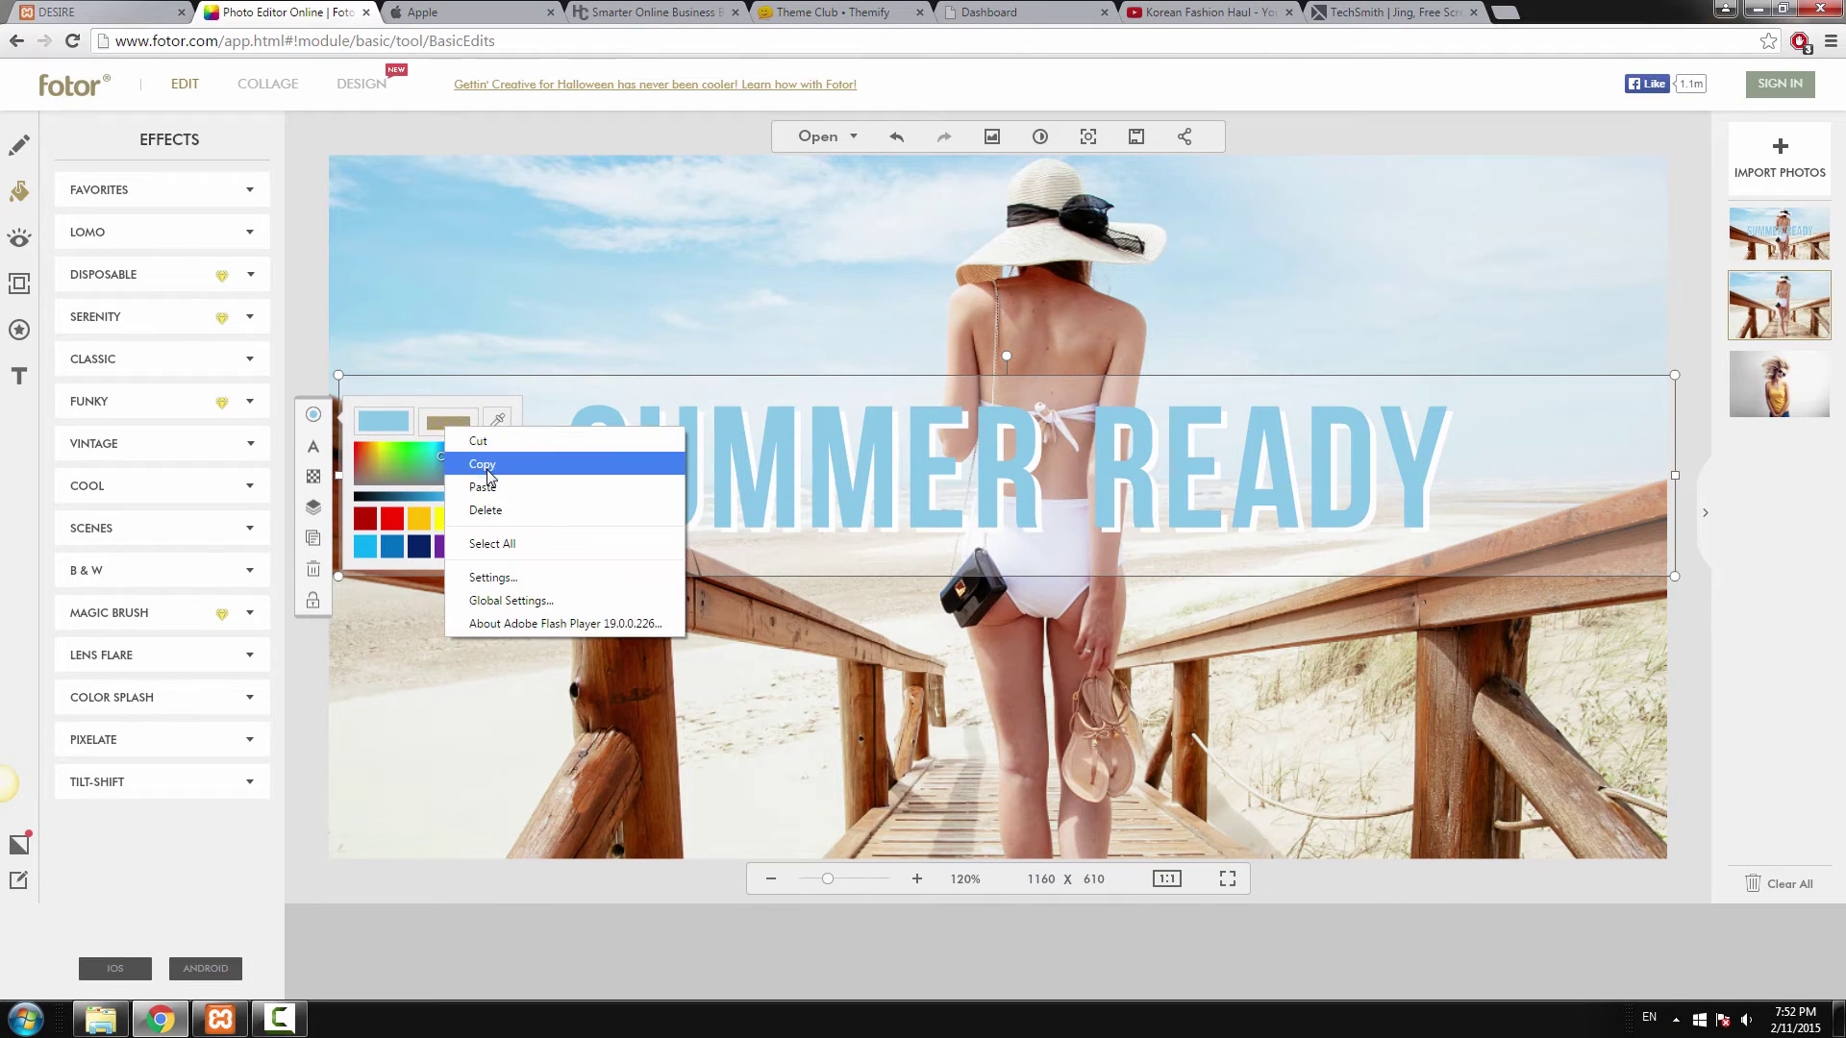
left_click(476, 461)
Return to the DESIRE page and paste the copied colour code 8ac8e8 as the action button's background.
left_click(96, 12)
right_click(1168, 740)
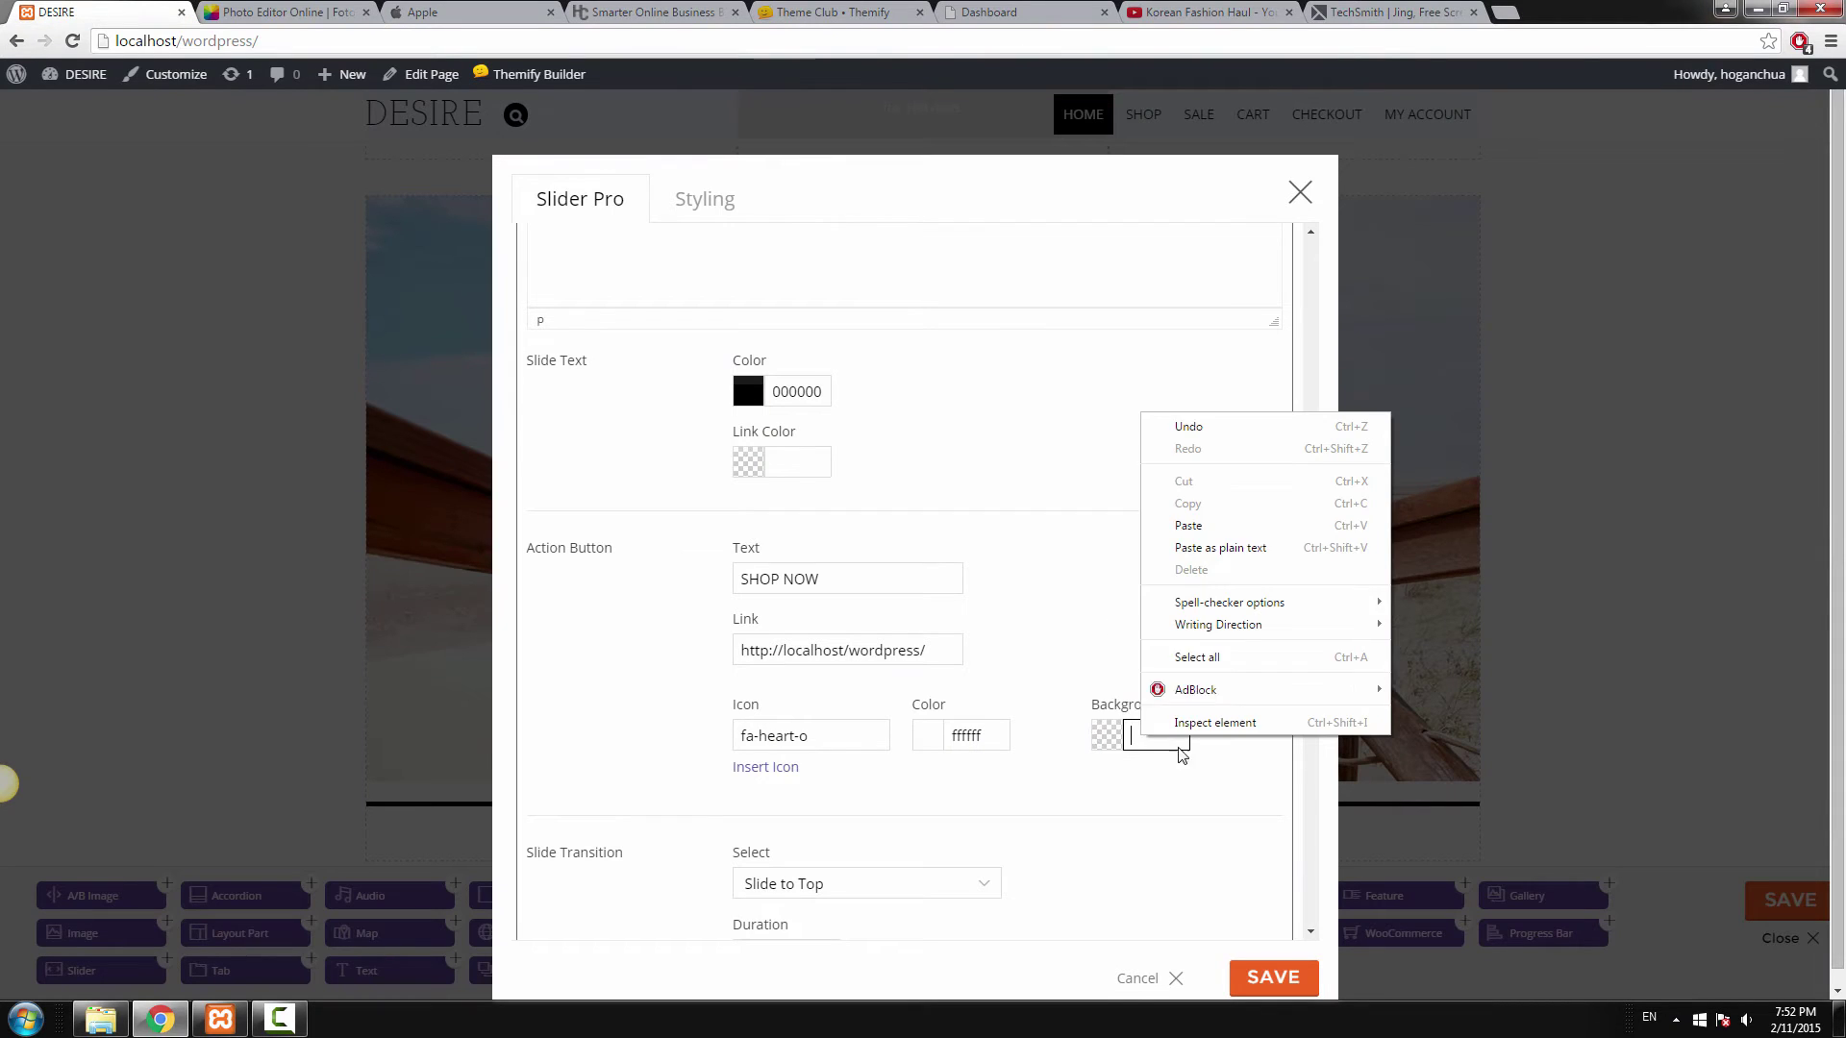
left_click(1223, 536)
left_click(1165, 667)
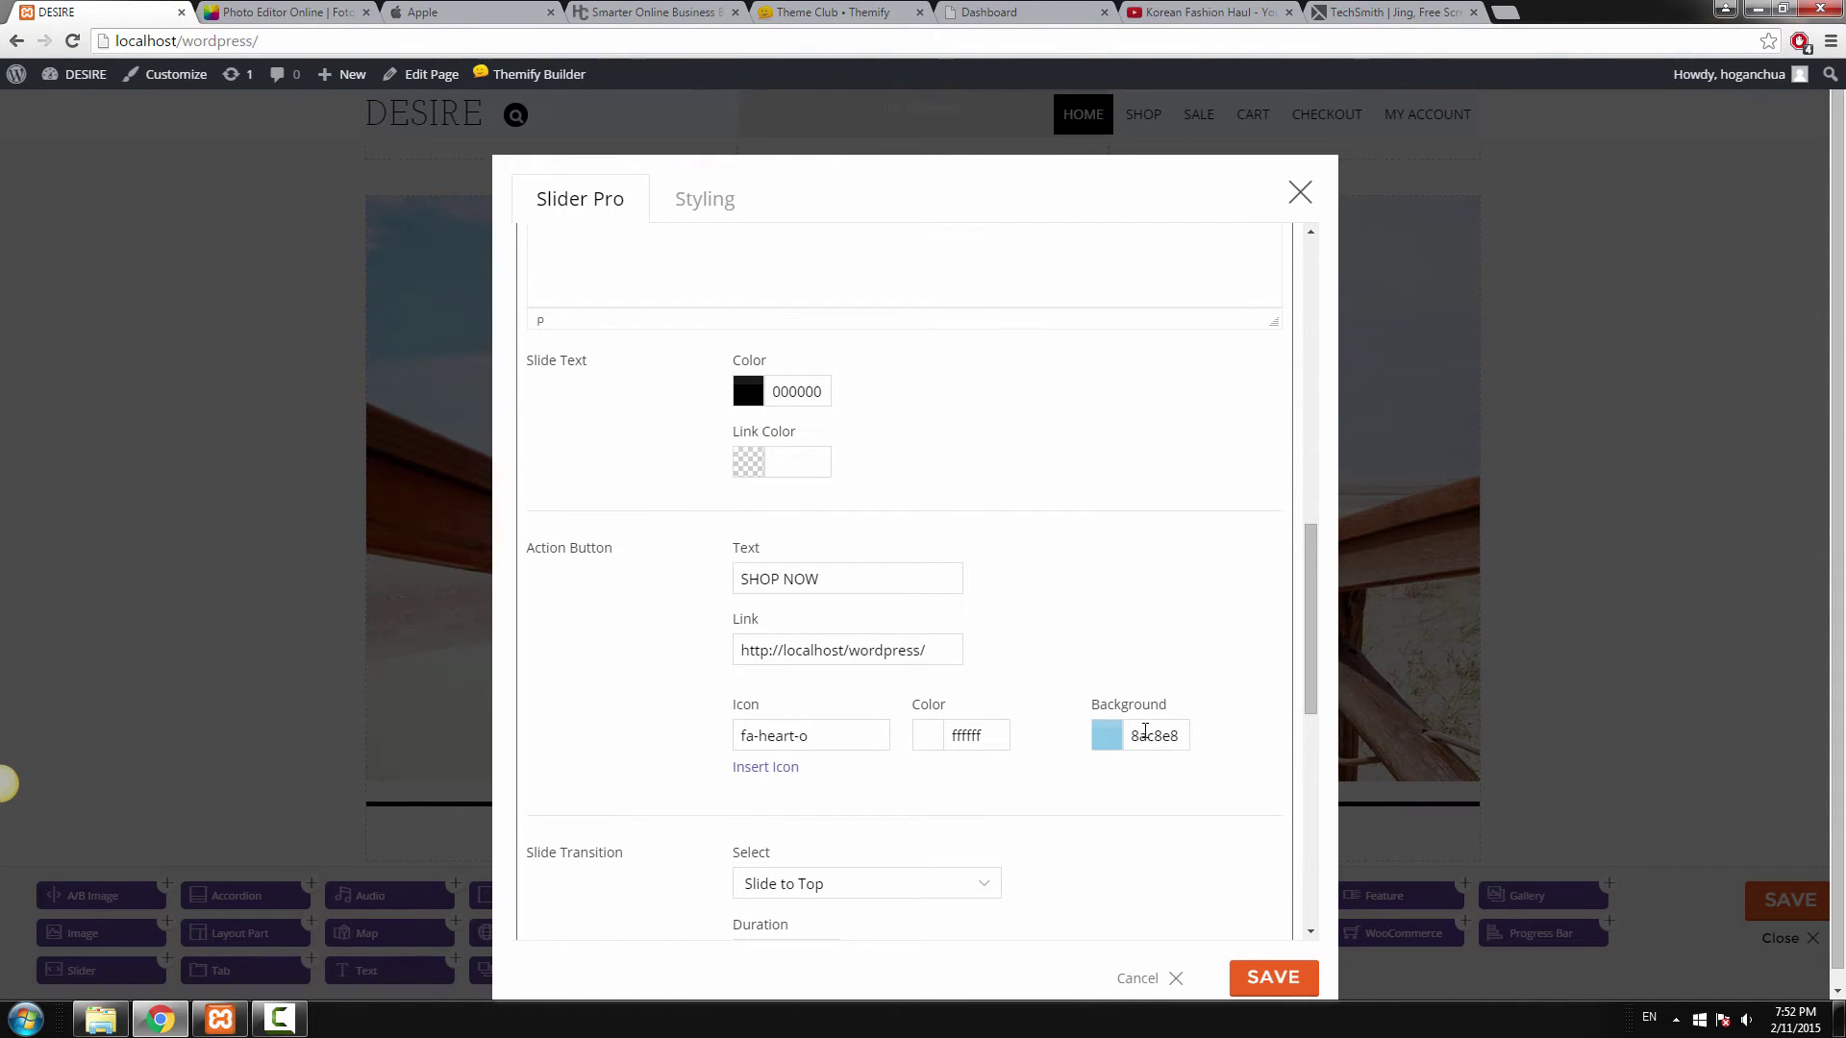
Choose Slide to Top as the slide transition and leave its duration empty.
scroll(707, 762, "down", 2)
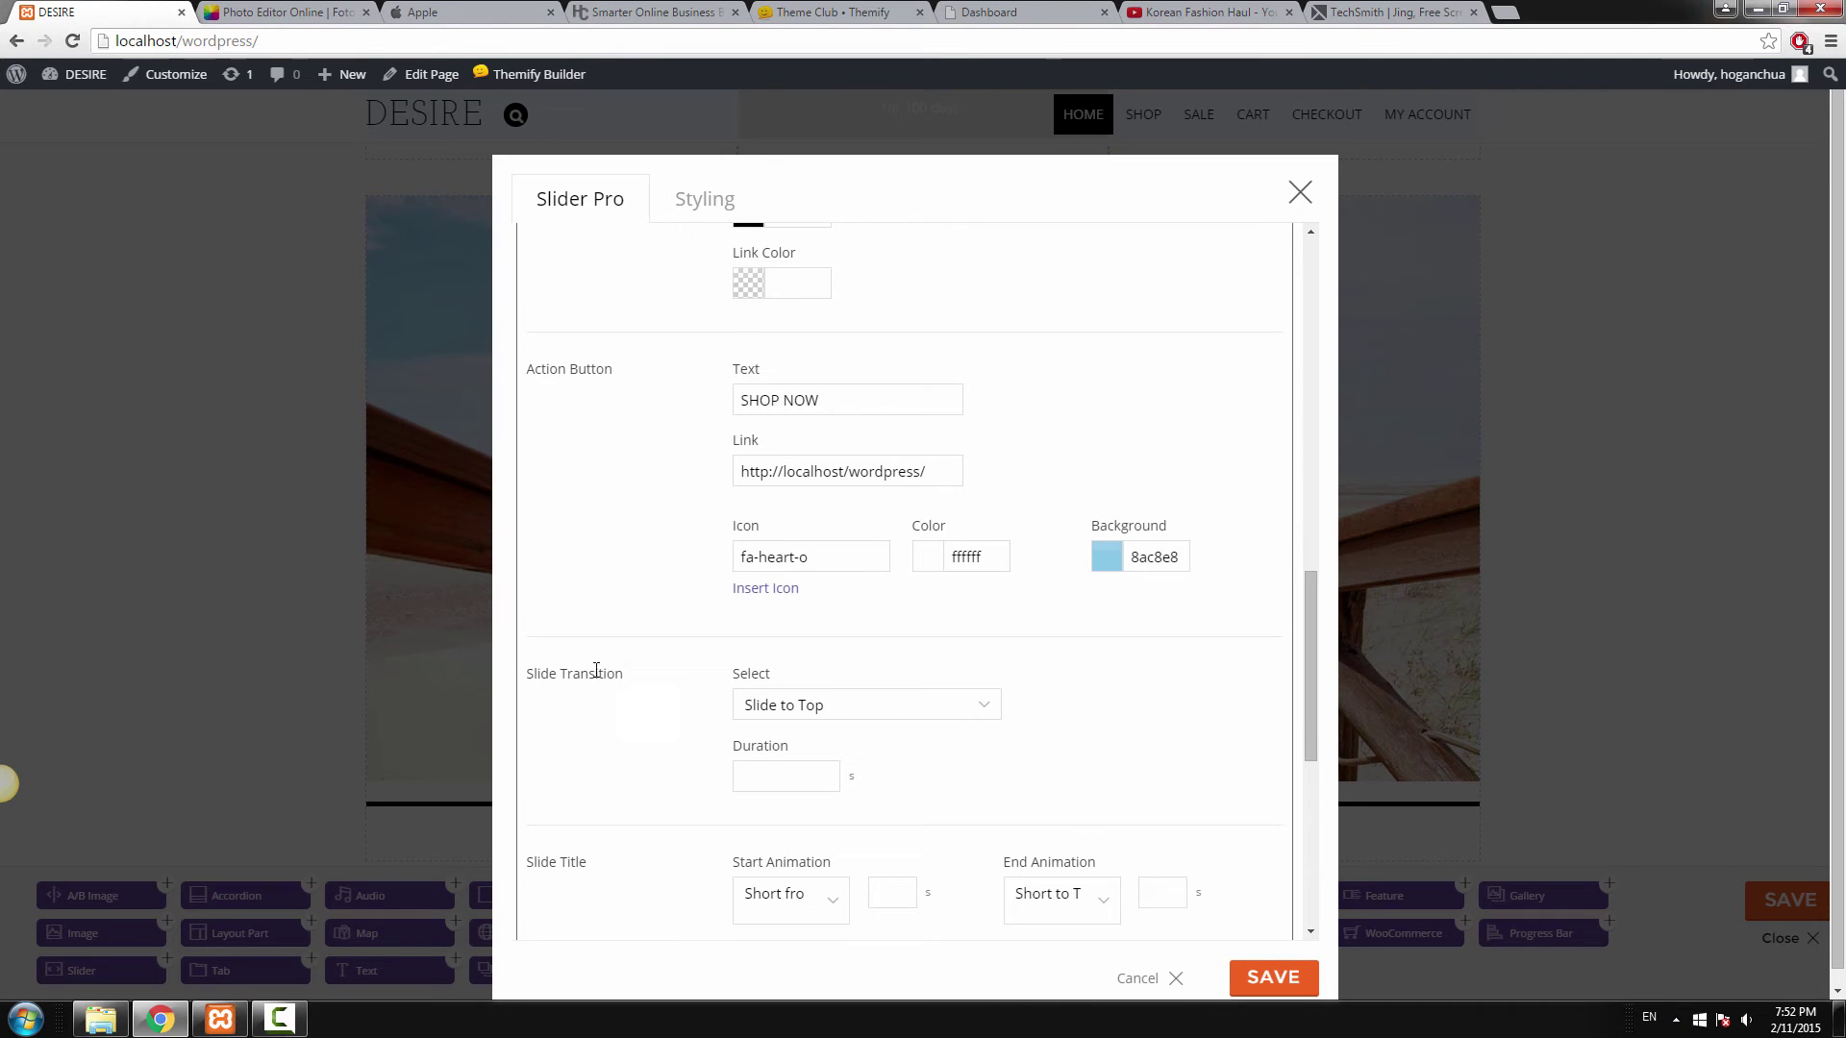
left_click_drag(627, 674, 528, 673)
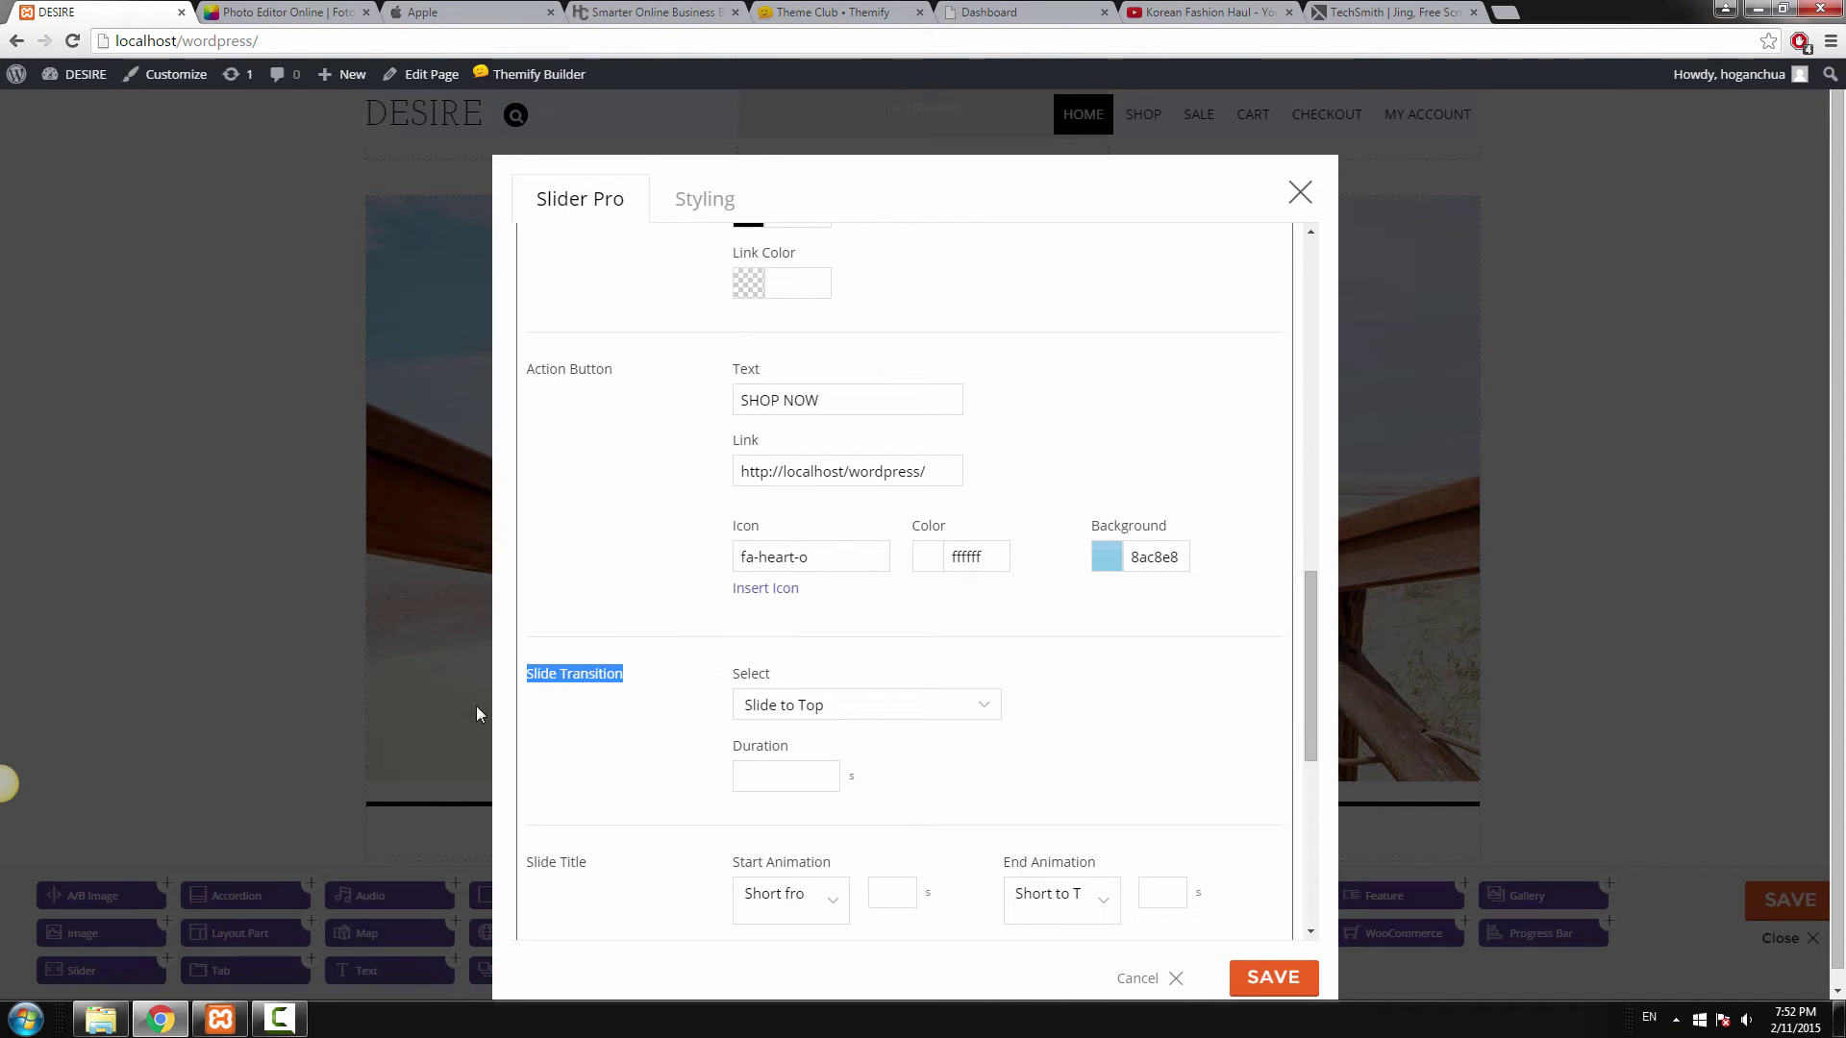
left_click(979, 709)
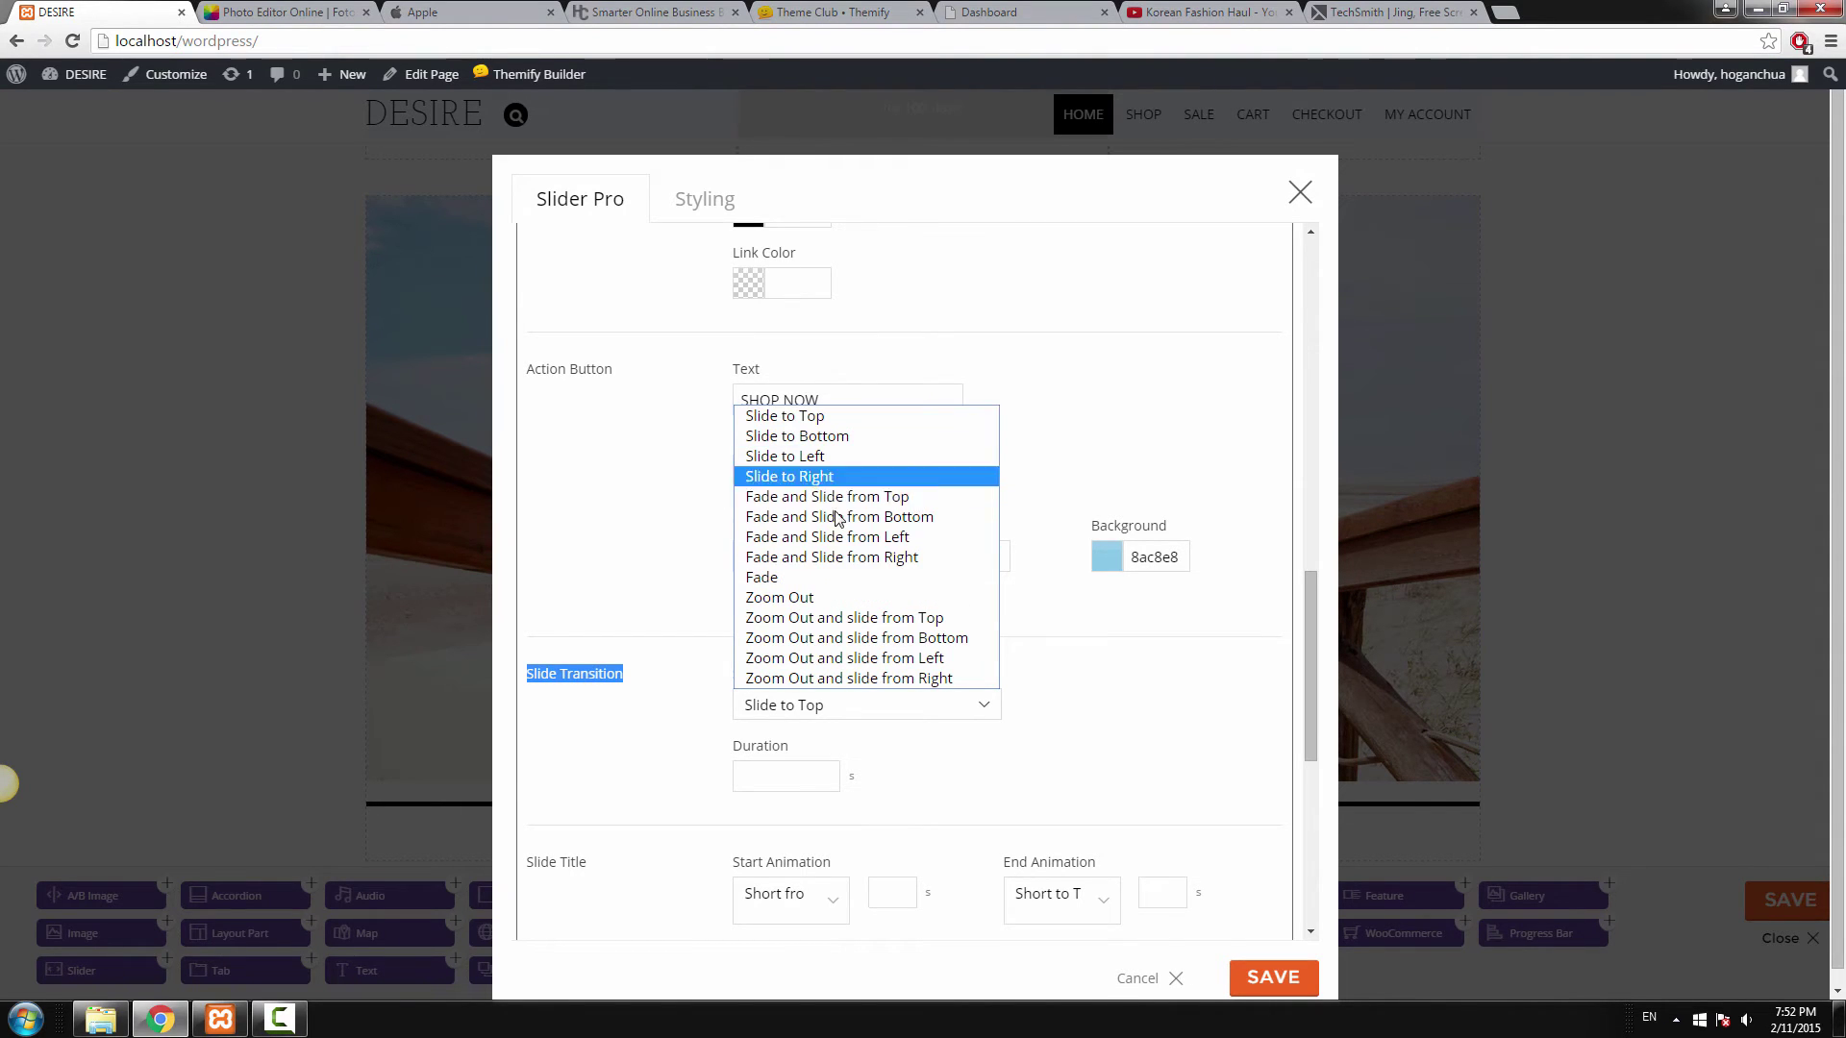
left_click(829, 417)
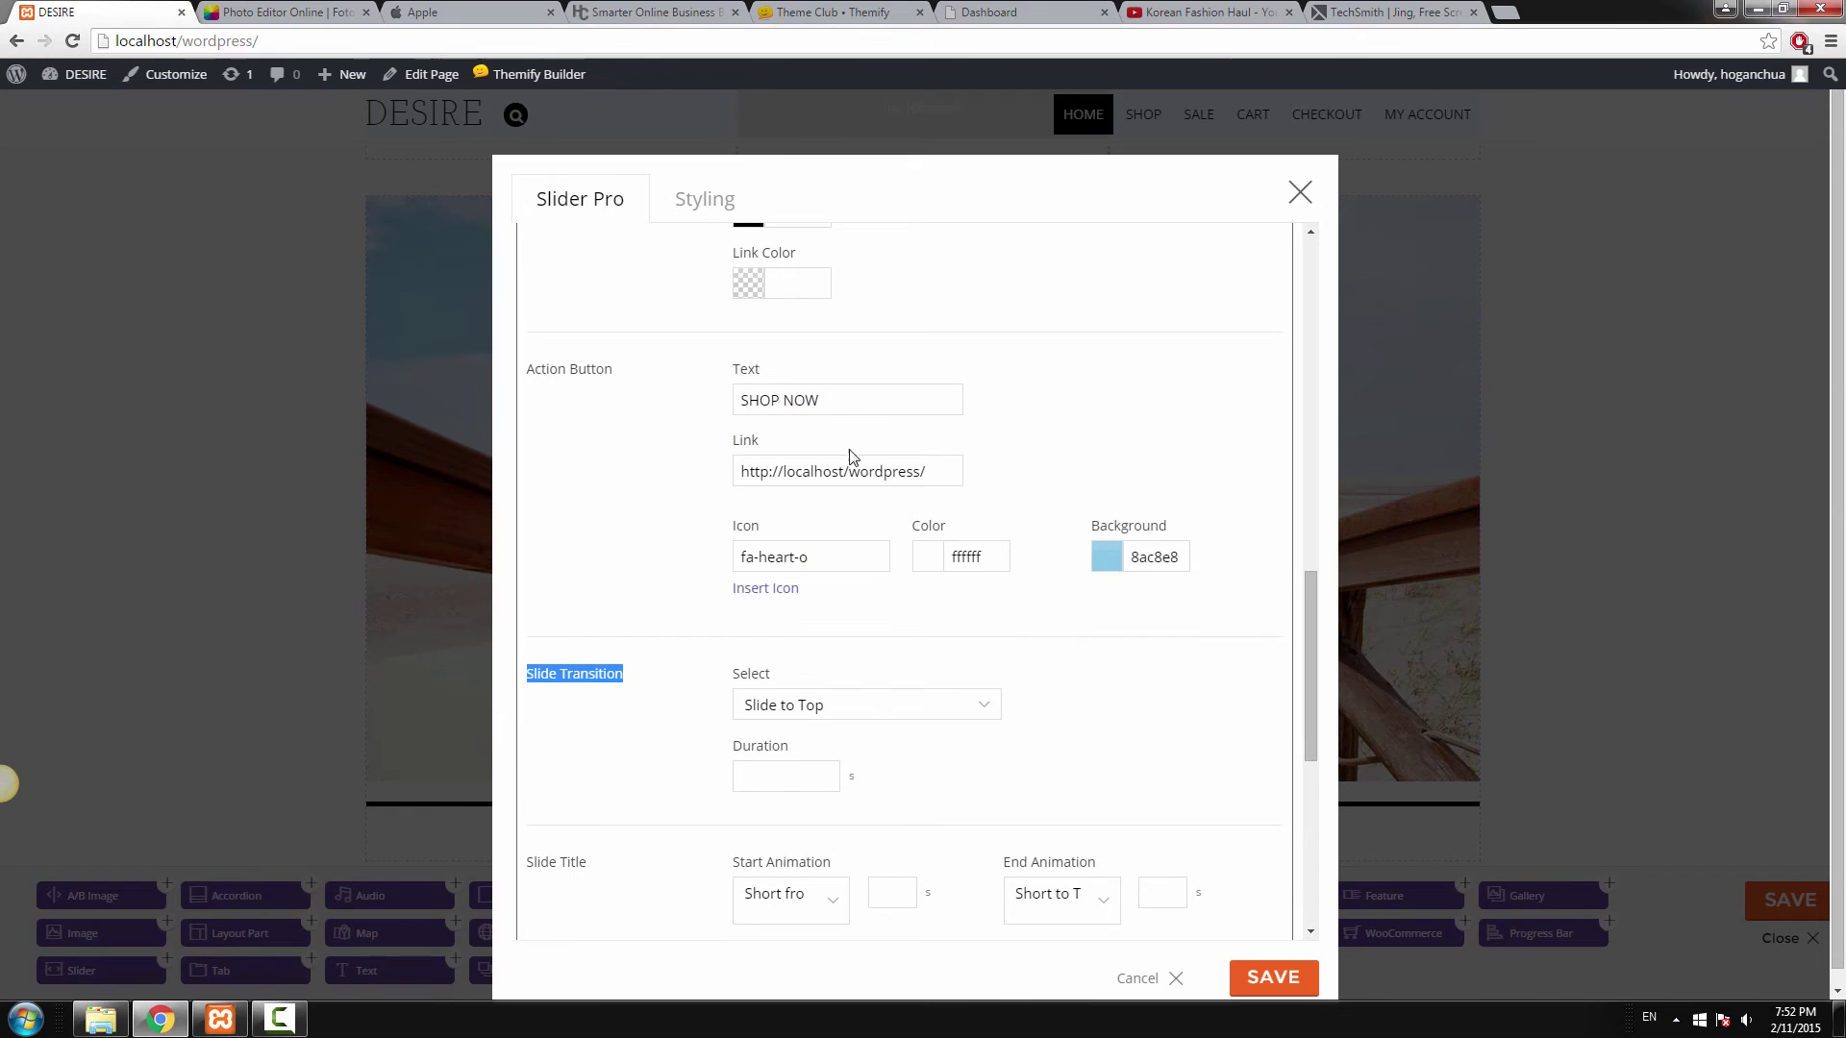
left_click(1096, 702)
scroll(1093, 712, "down", 2)
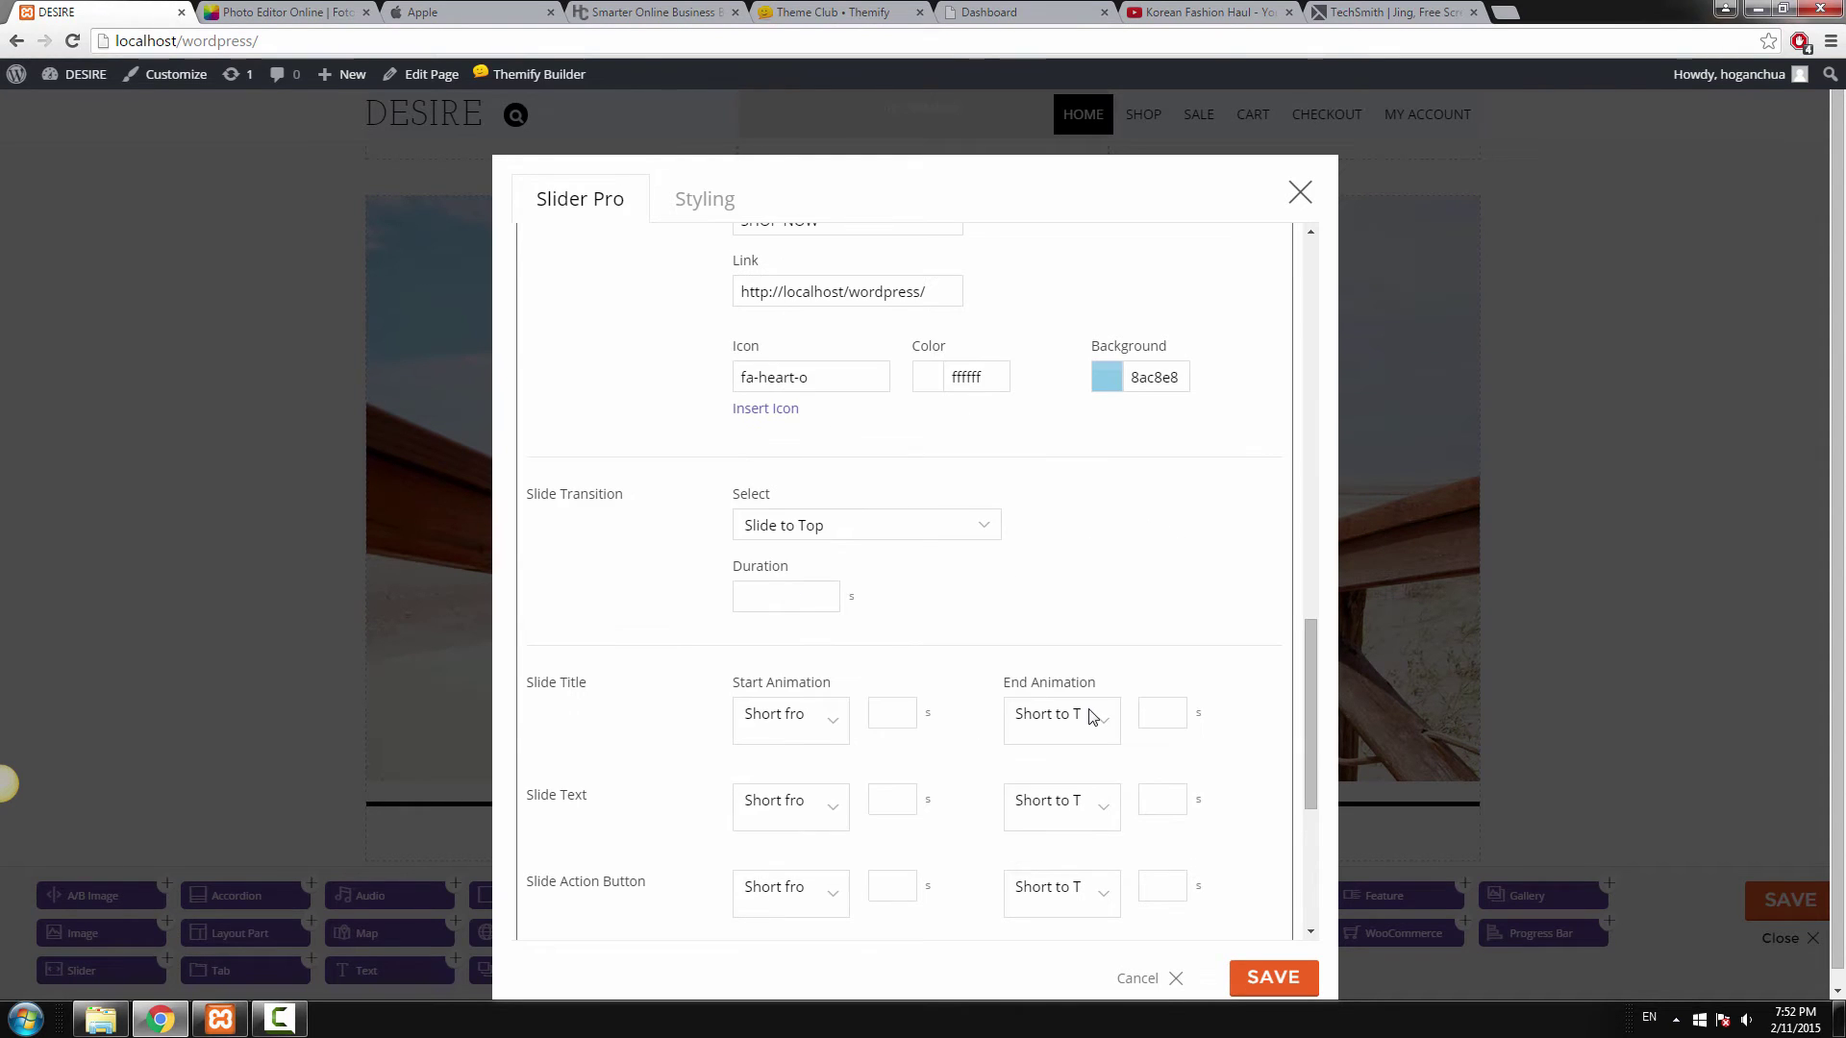
left_click(788, 600)
Examine the animation settings for the slide title, text, action button and content image.
scroll(923, 601, "down", 1)
left_click_drag(588, 593, 533, 594)
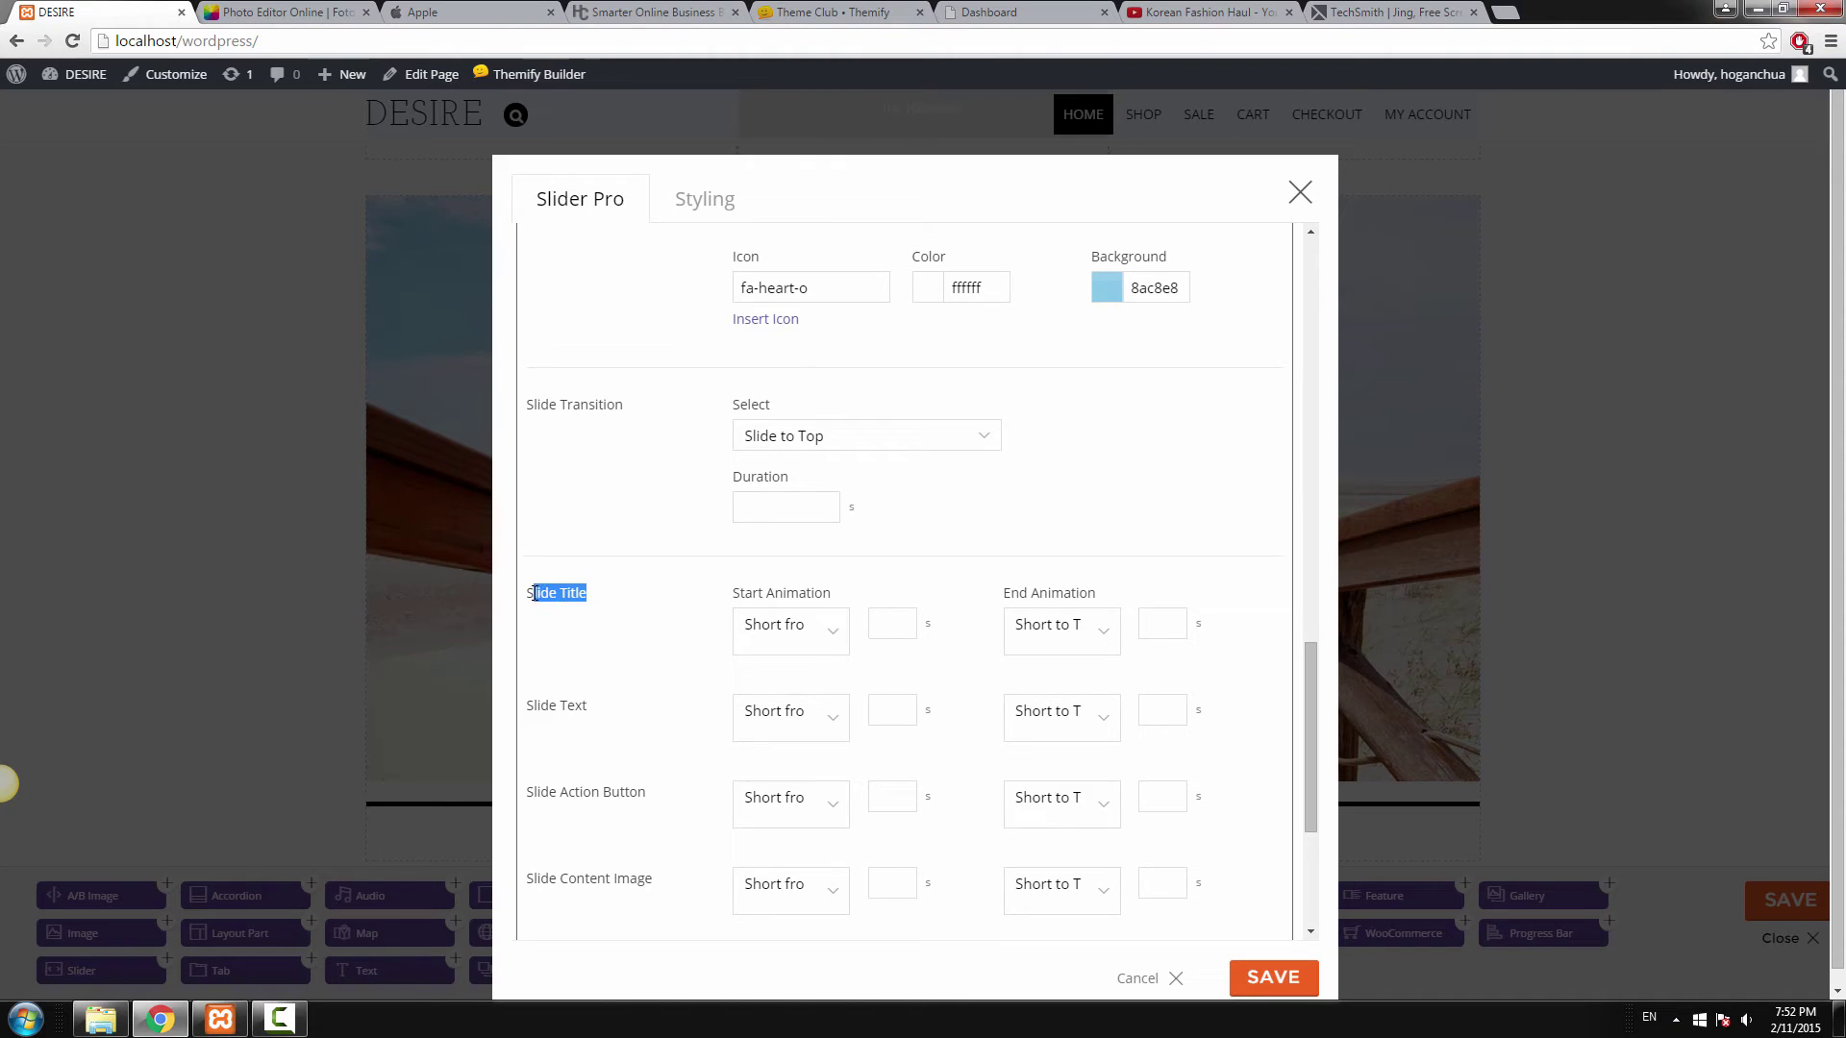
left_click(583, 604)
scroll(577, 538, "down", 2)
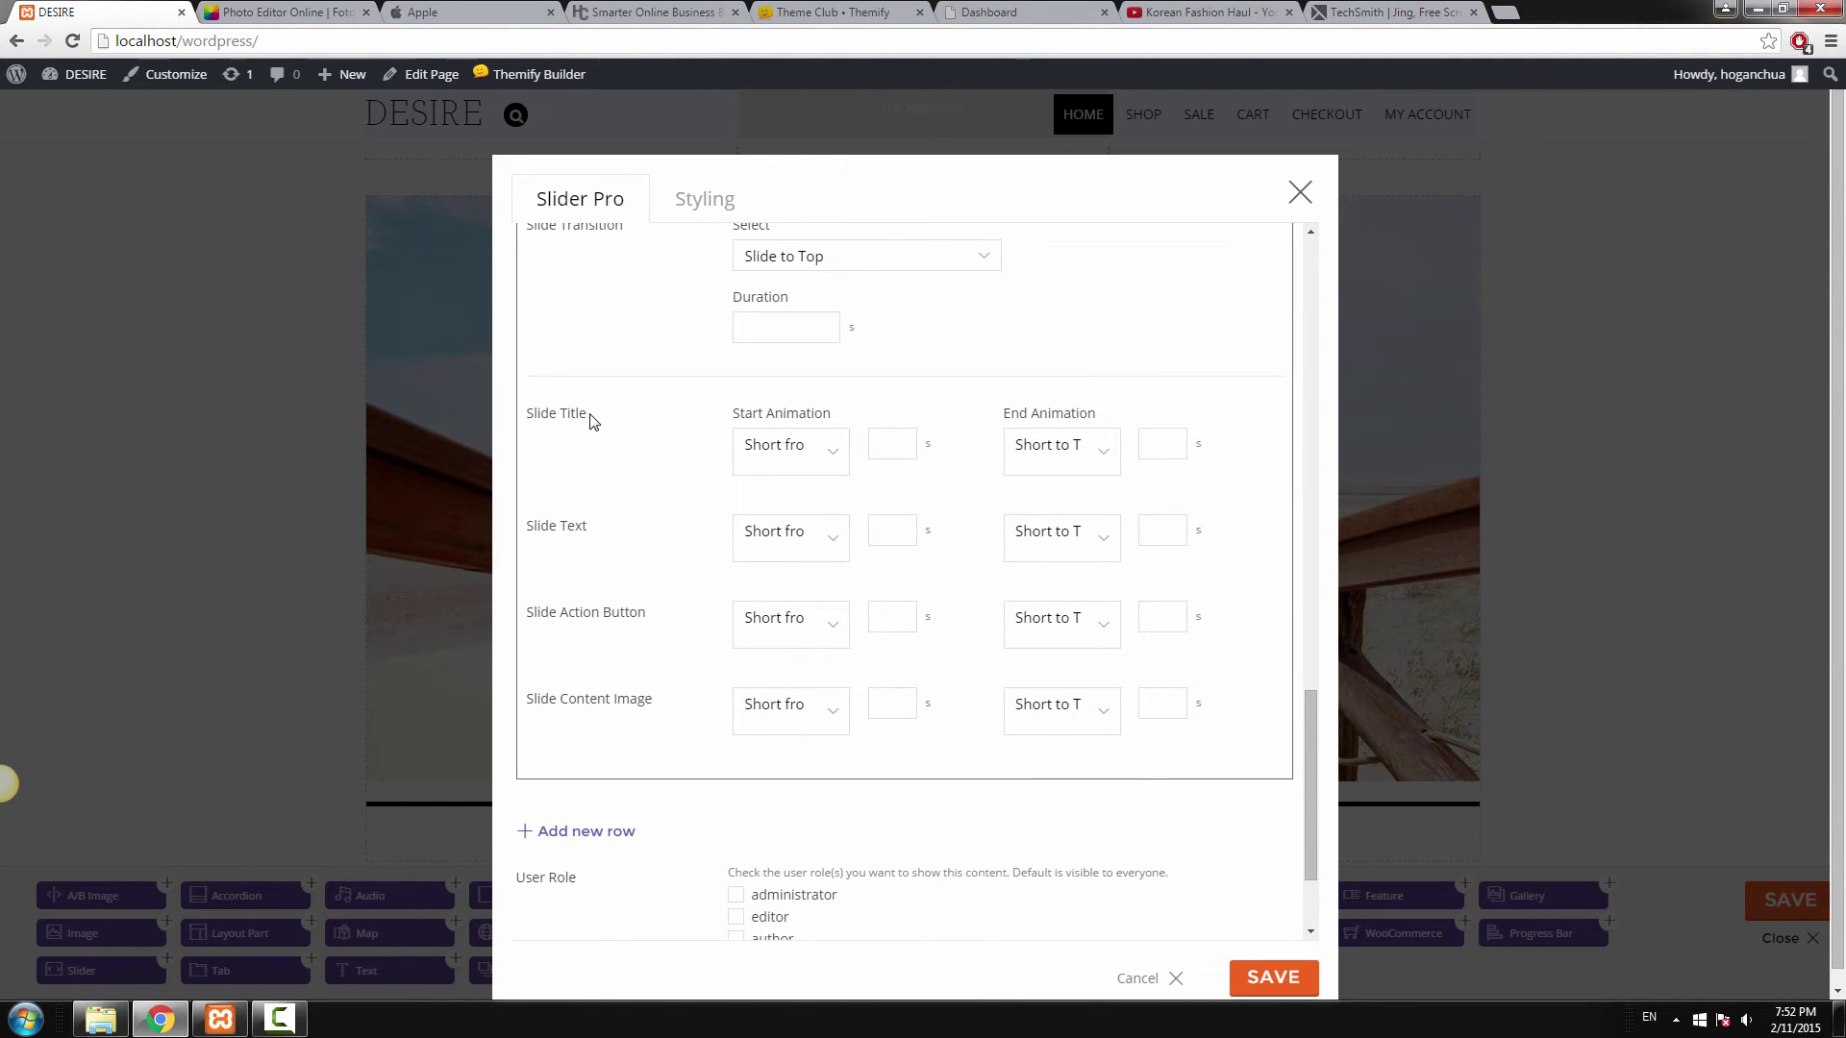
left_click_drag(591, 421, 523, 417)
left_click_drag(580, 528, 523, 528)
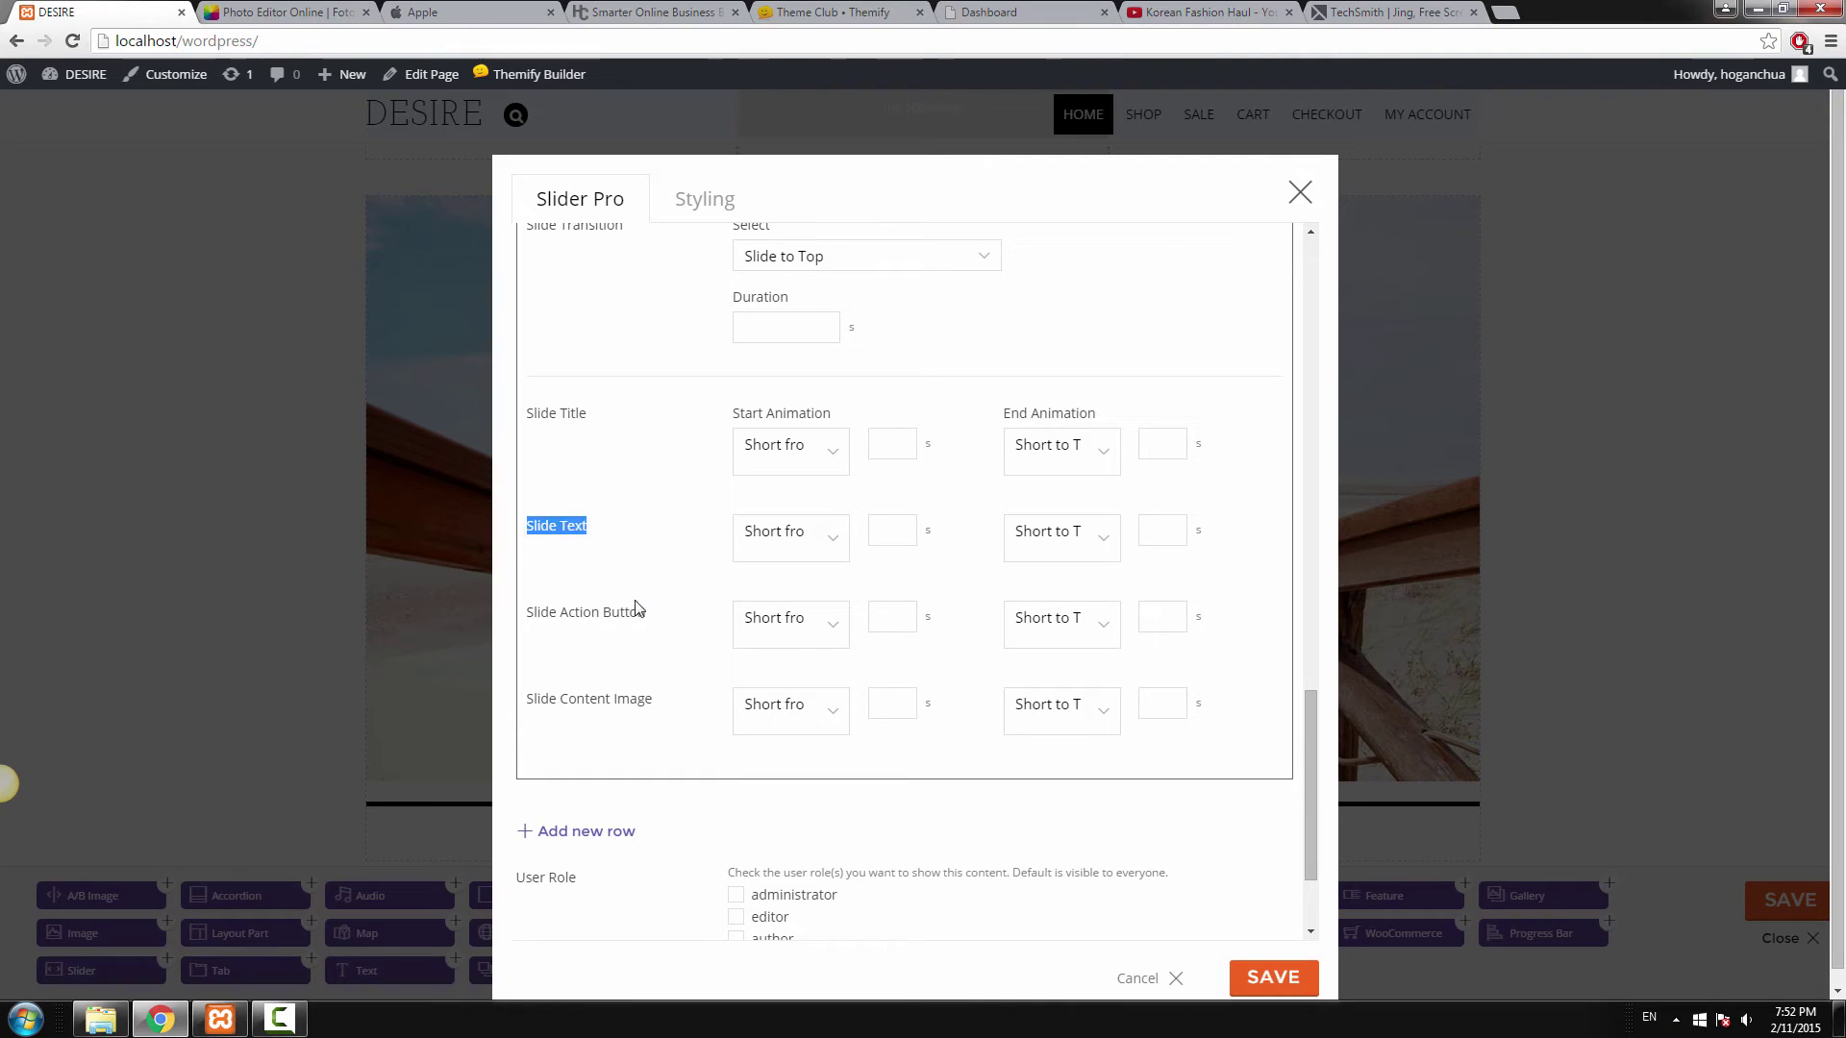
left_click_drag(646, 613, 525, 614)
left_click_drag(654, 700, 530, 700)
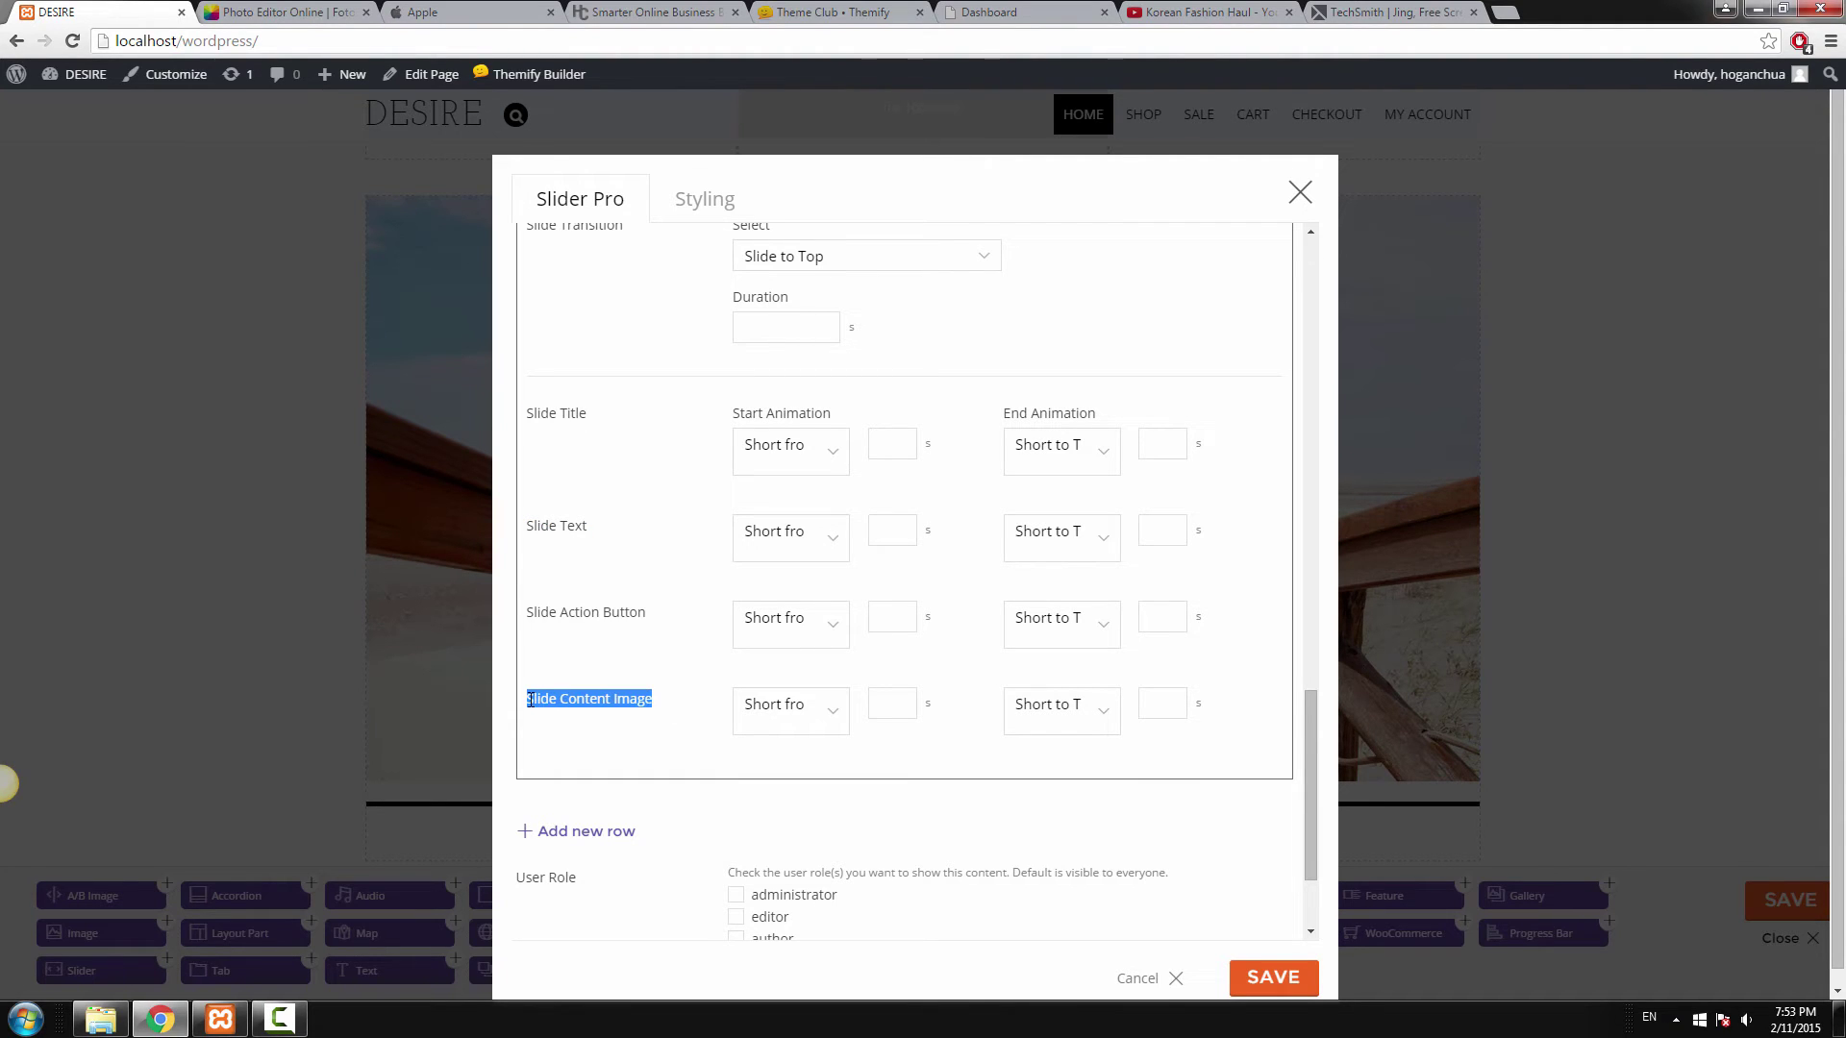
Choose Short from Top as the slide title's start animation and Short to Top as its end animation.
left_click(842, 459)
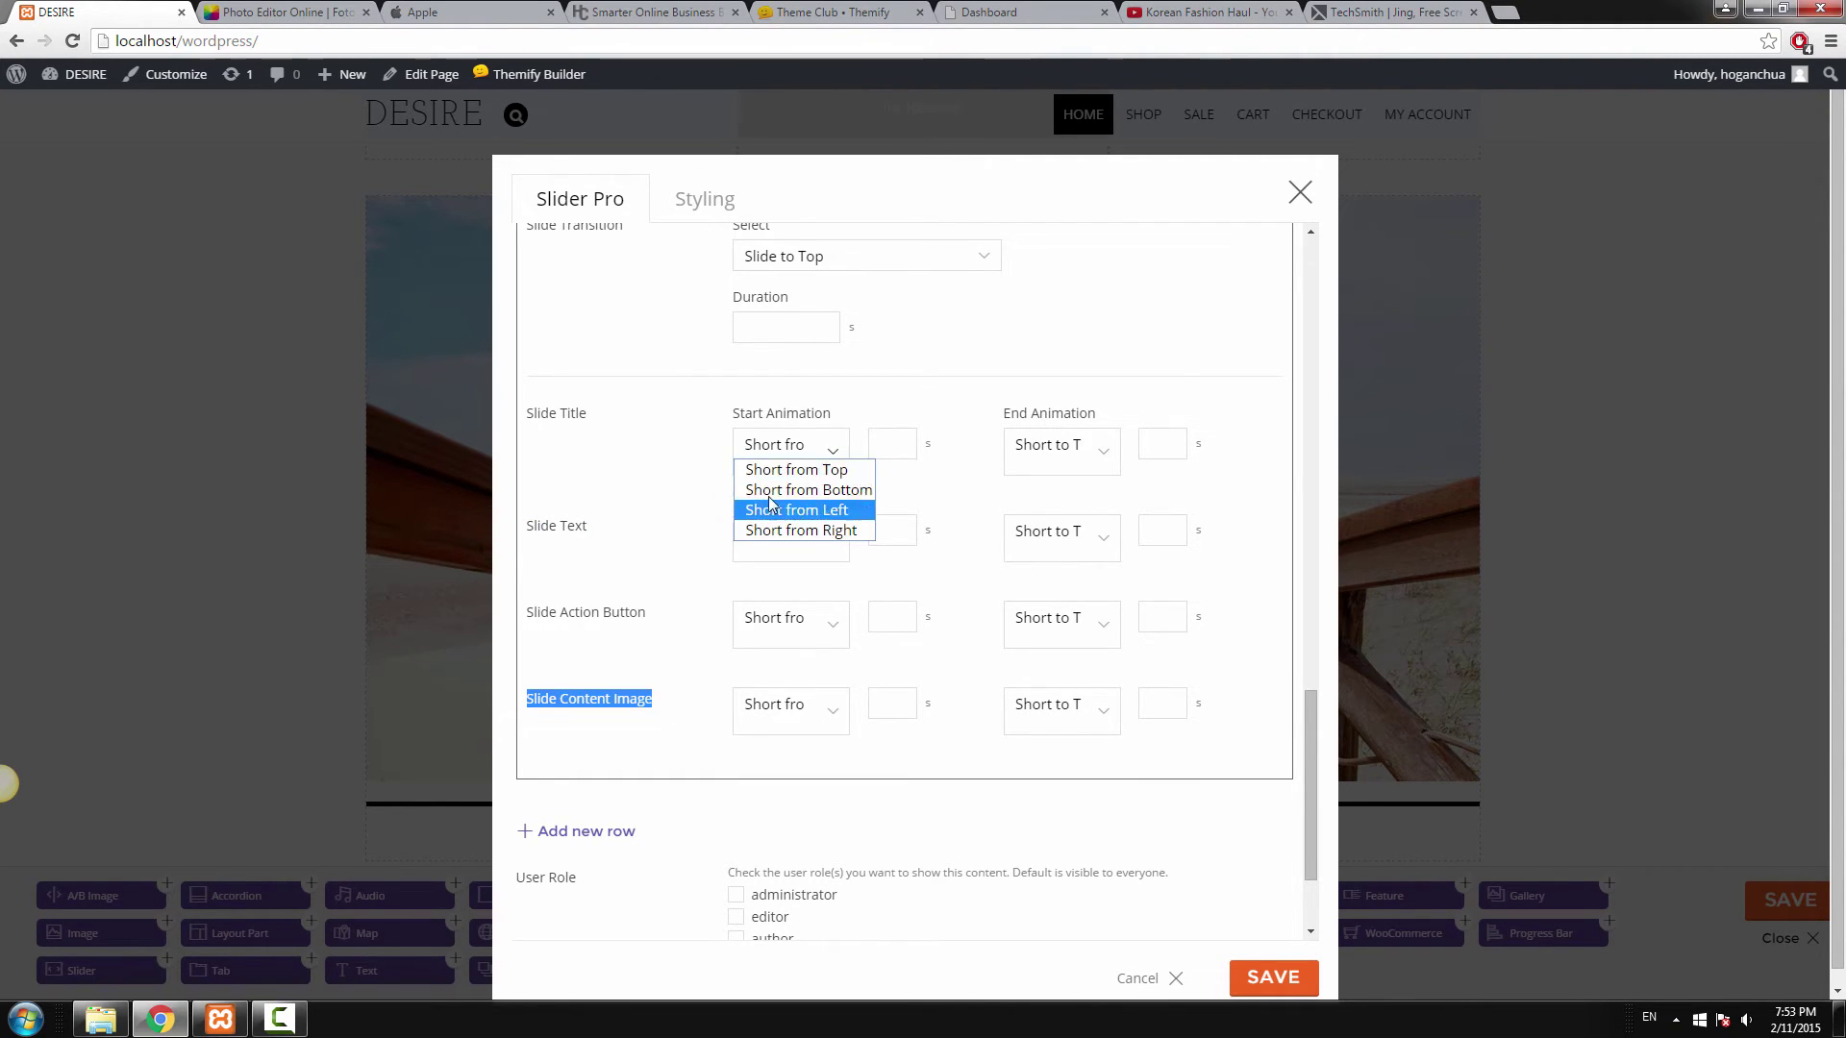
left_click(818, 471)
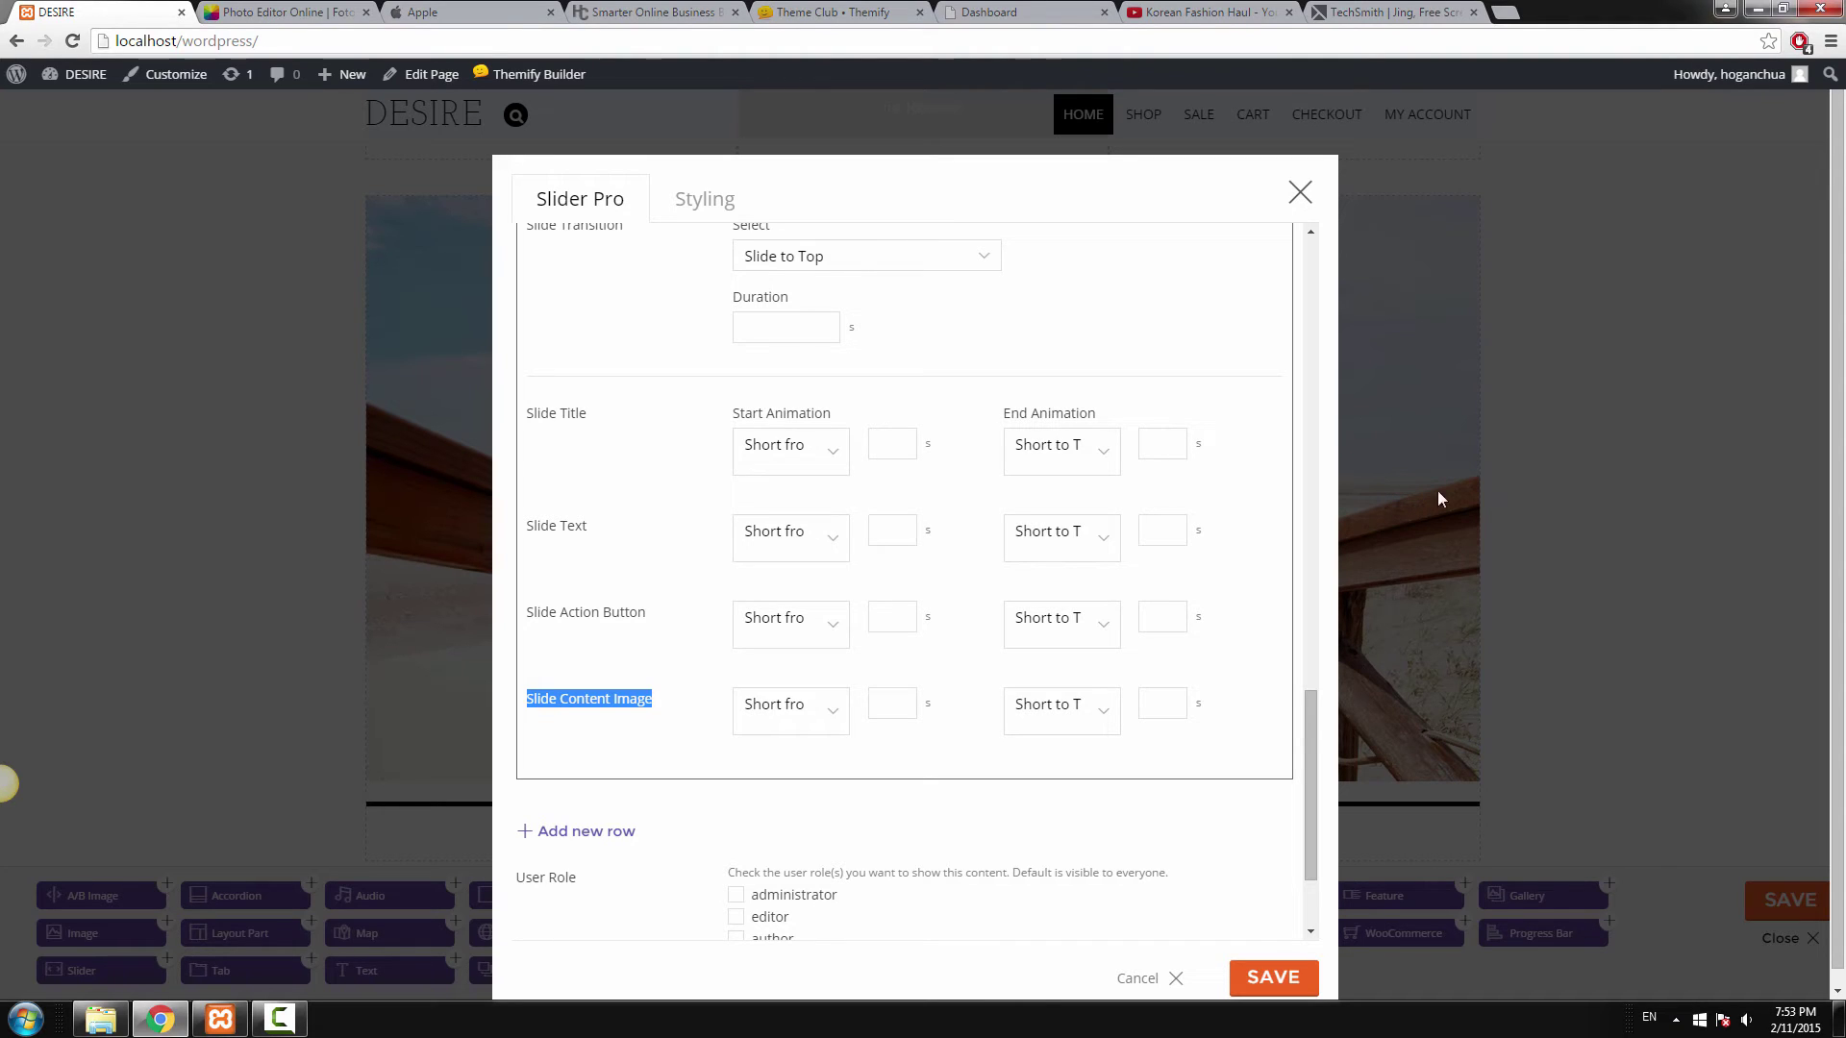
left_click(794, 463)
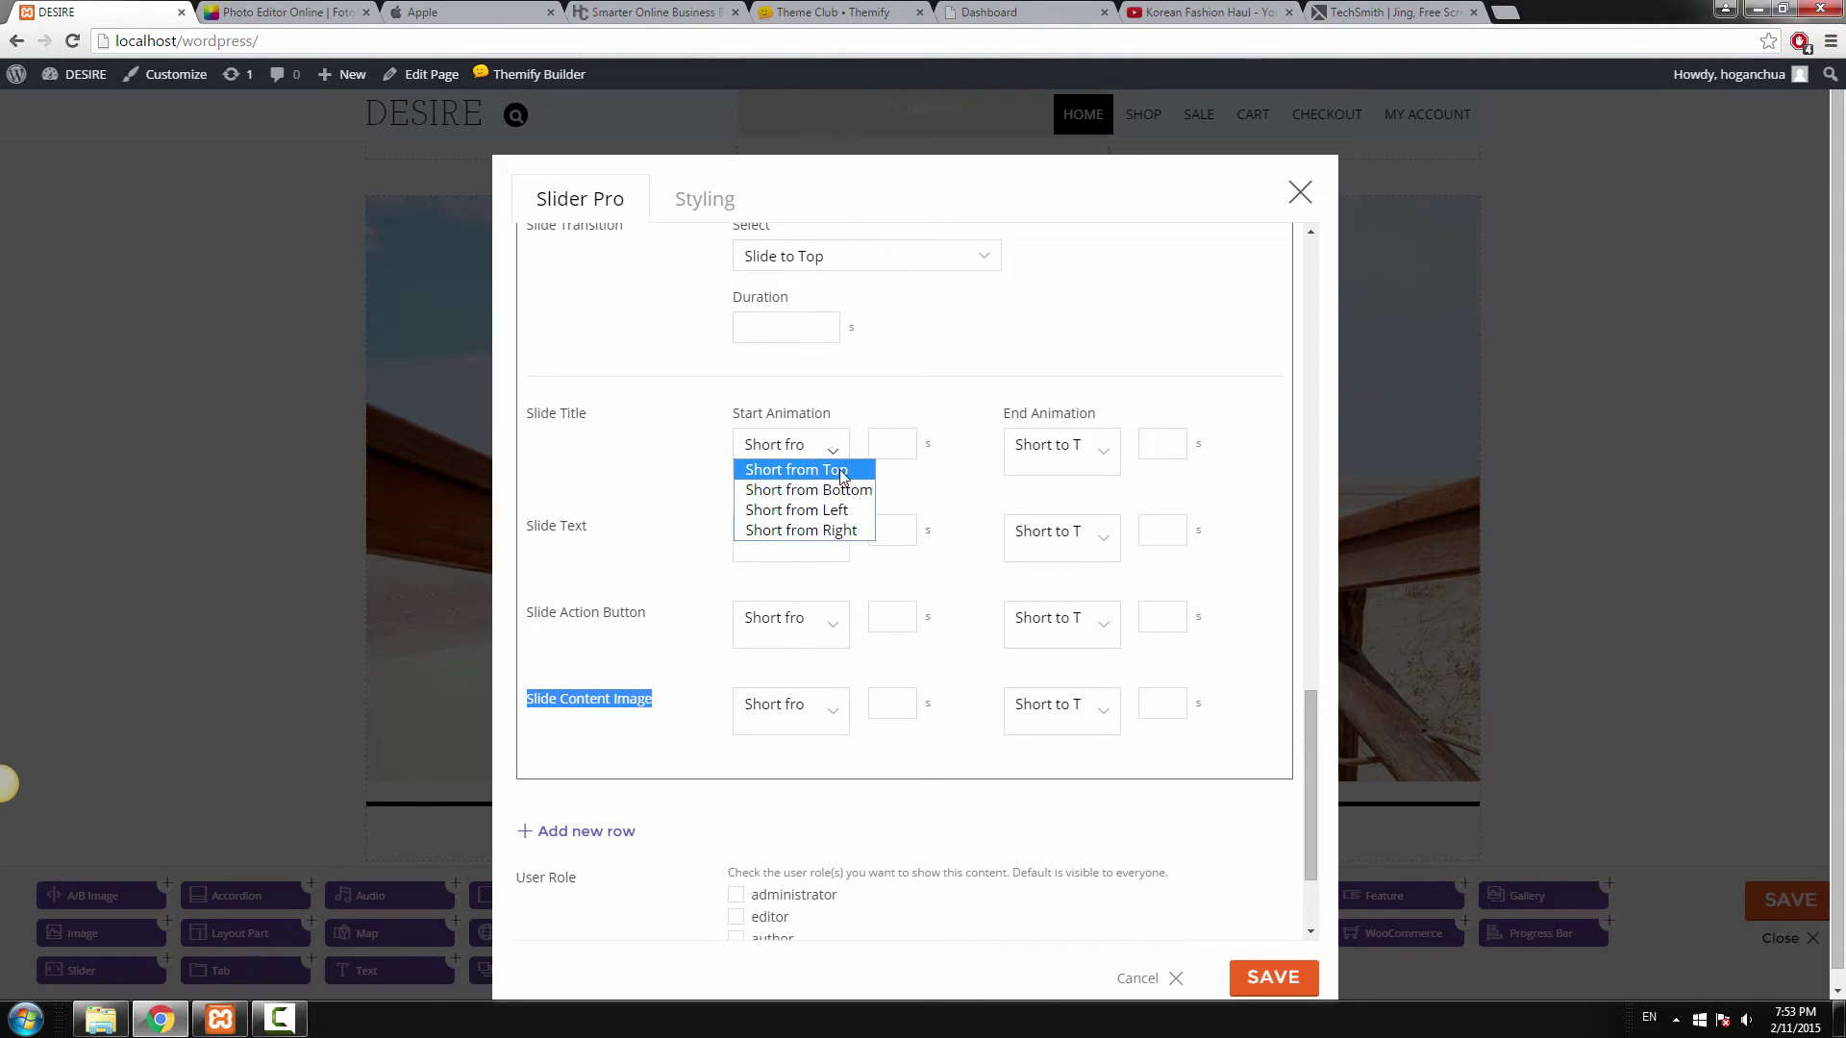
left_click(1078, 461)
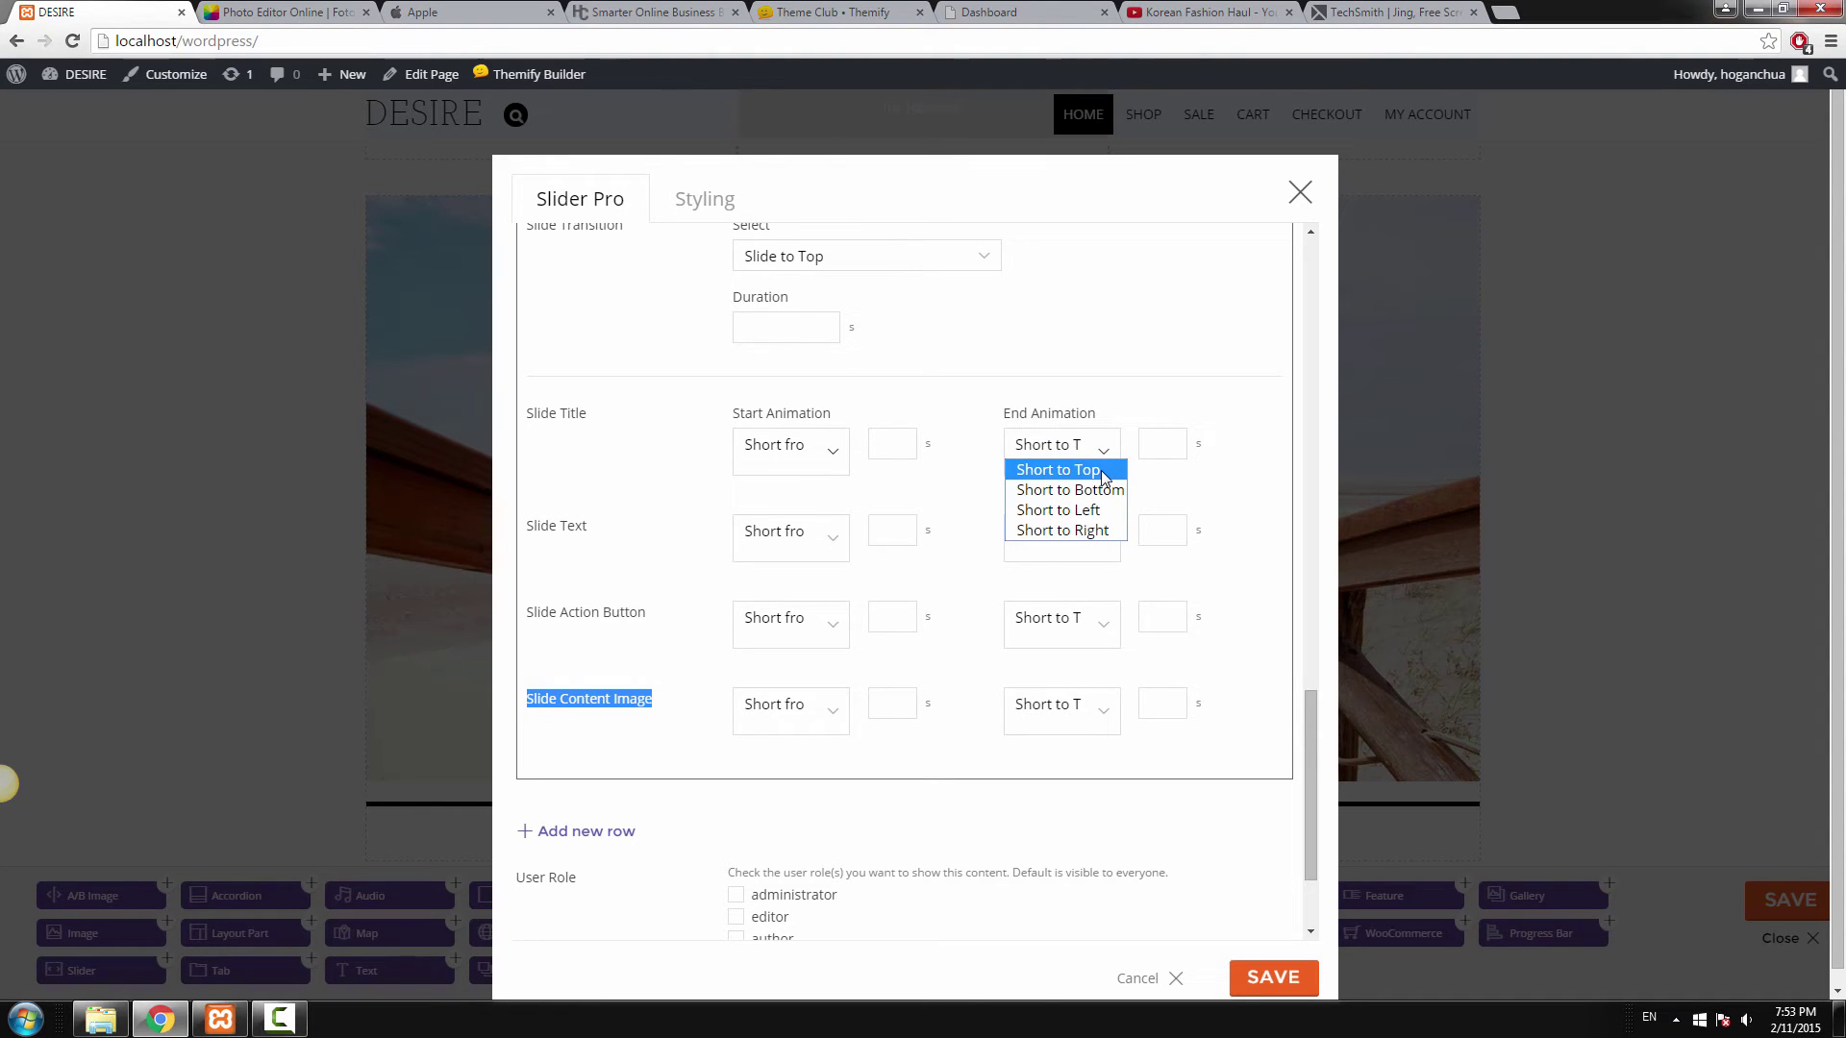
left_click(1102, 472)
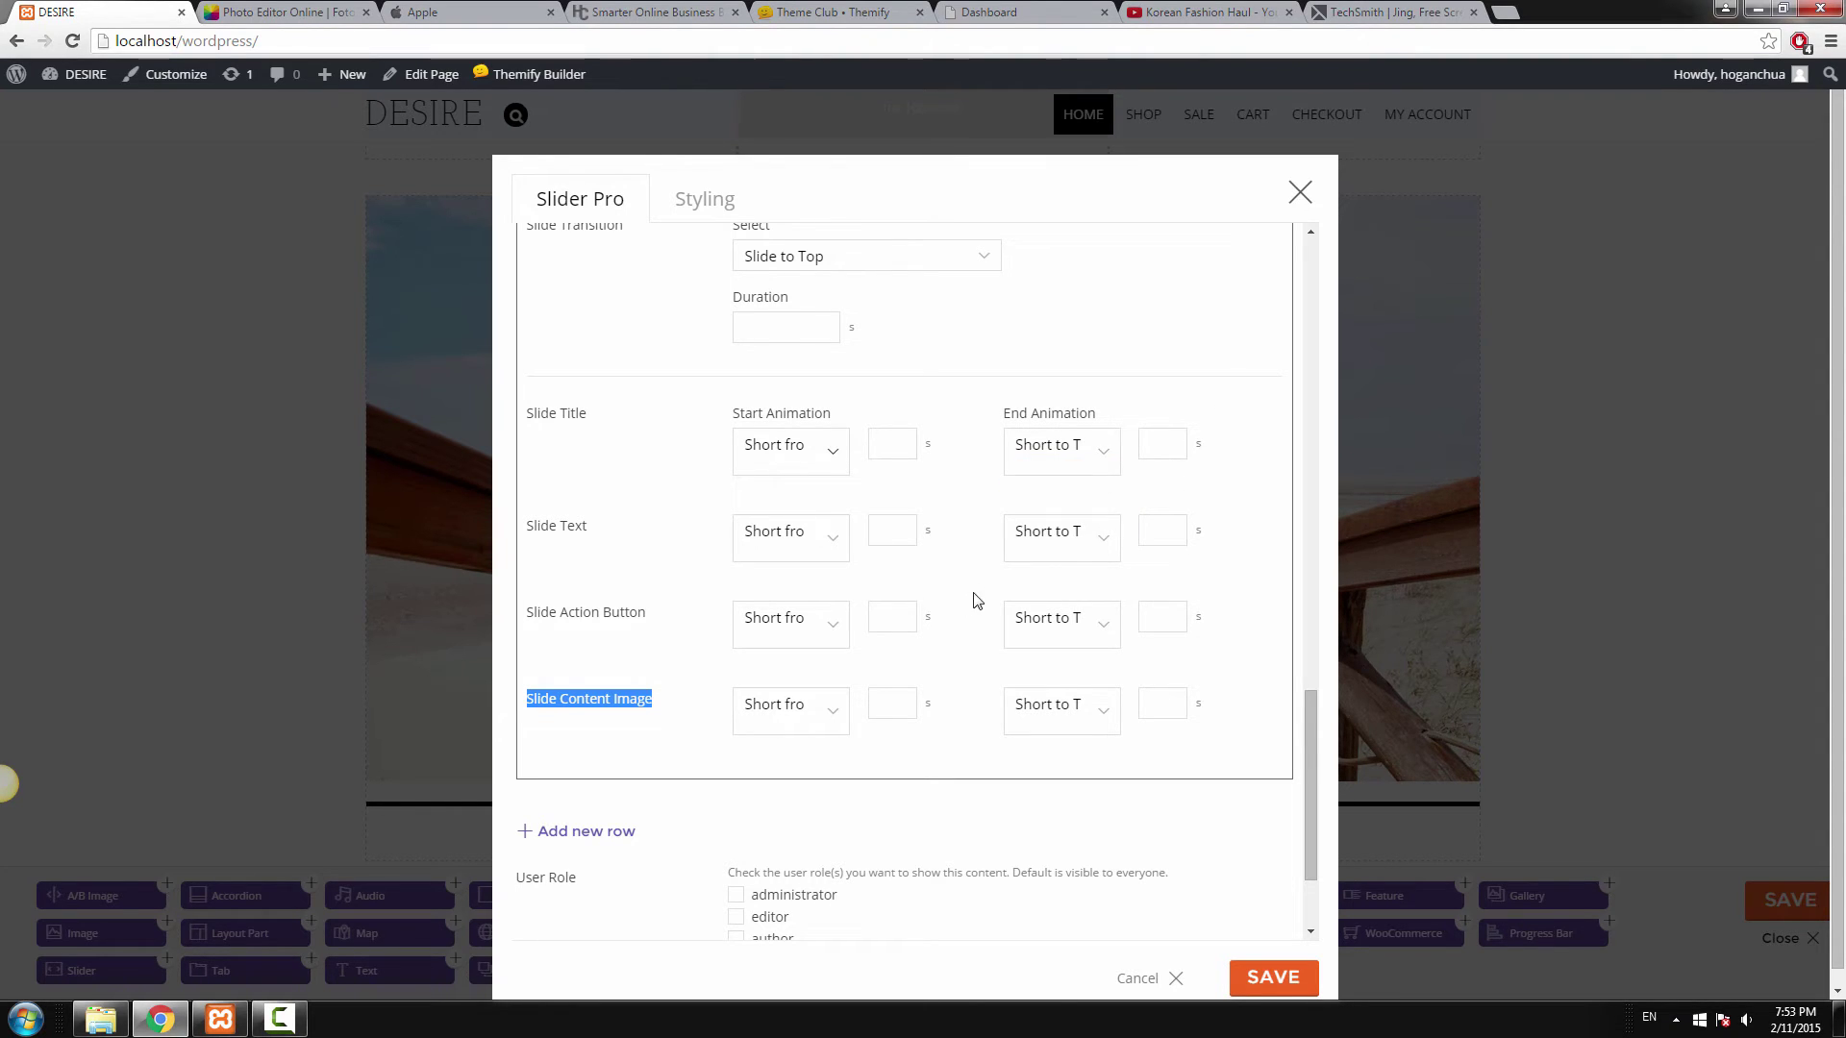
left_click(931, 651)
Add a new slide row below the first slide and set its layout to Center Aligned.
scroll(817, 668, "down", 2)
left_click(611, 667)
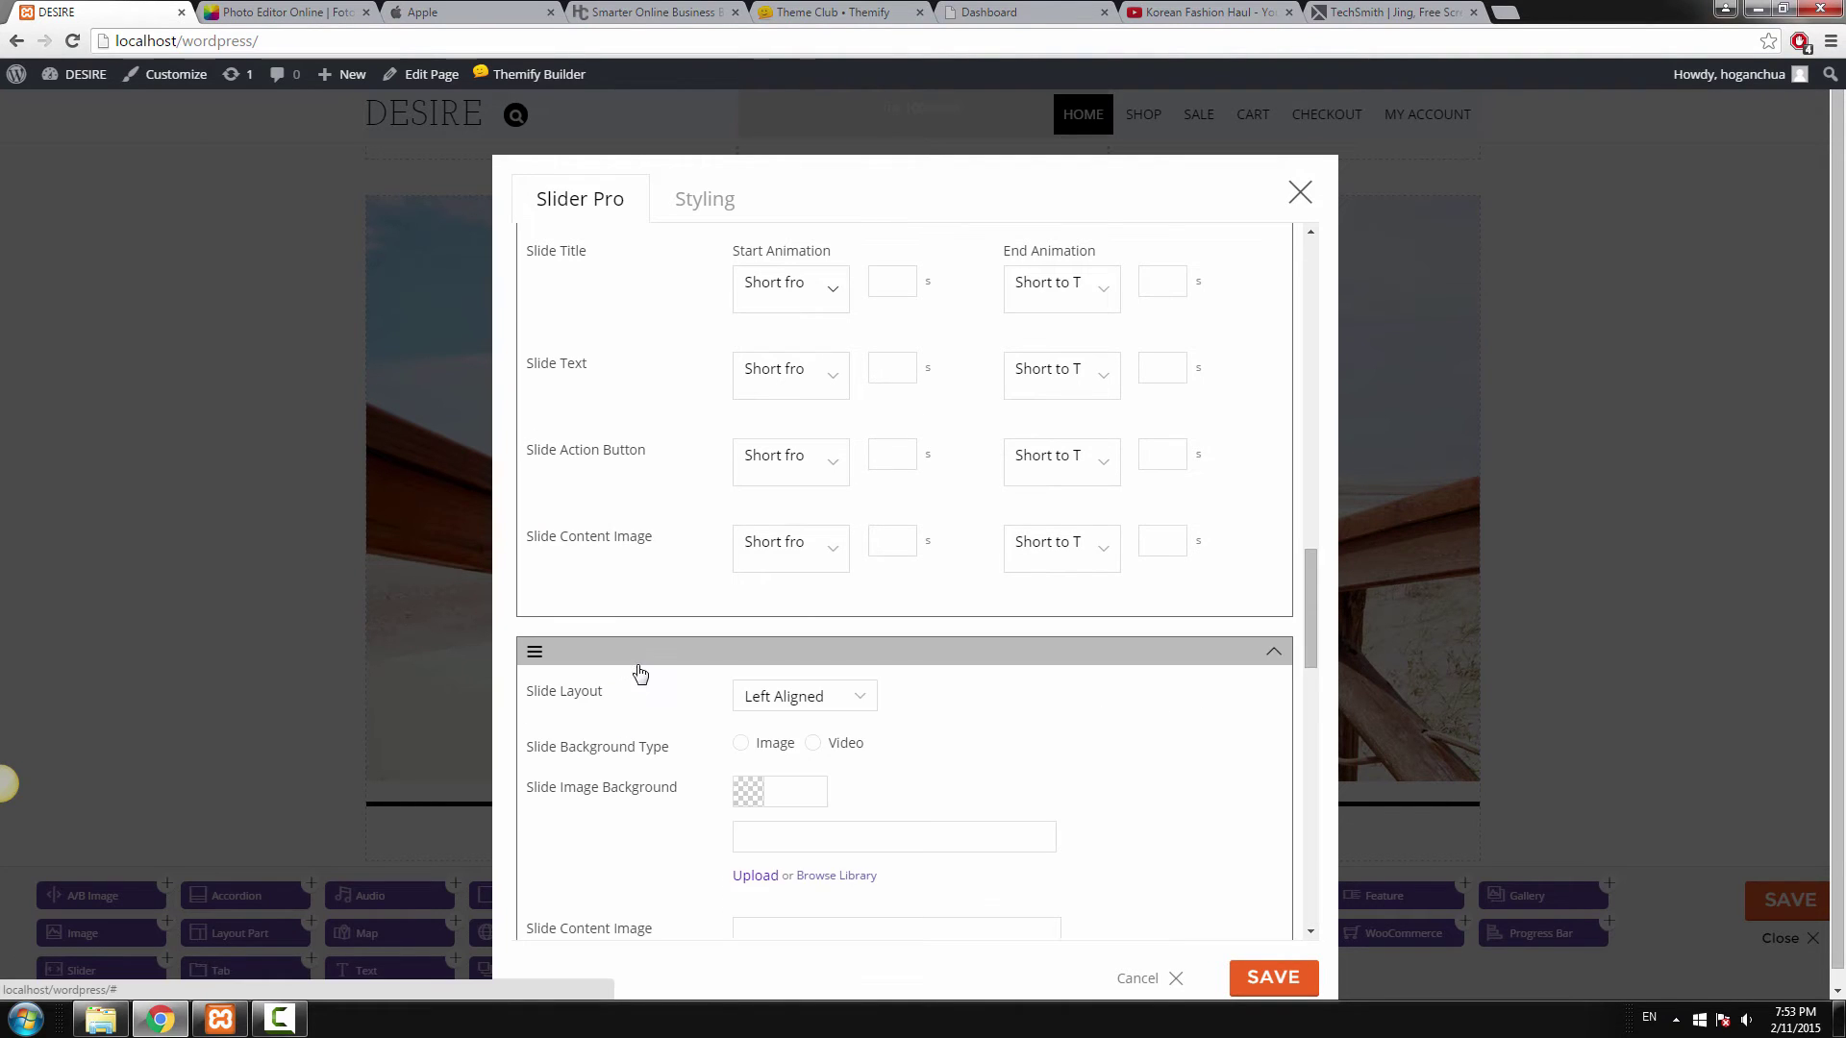
scroll(750, 615, "down", 3)
left_click(854, 429)
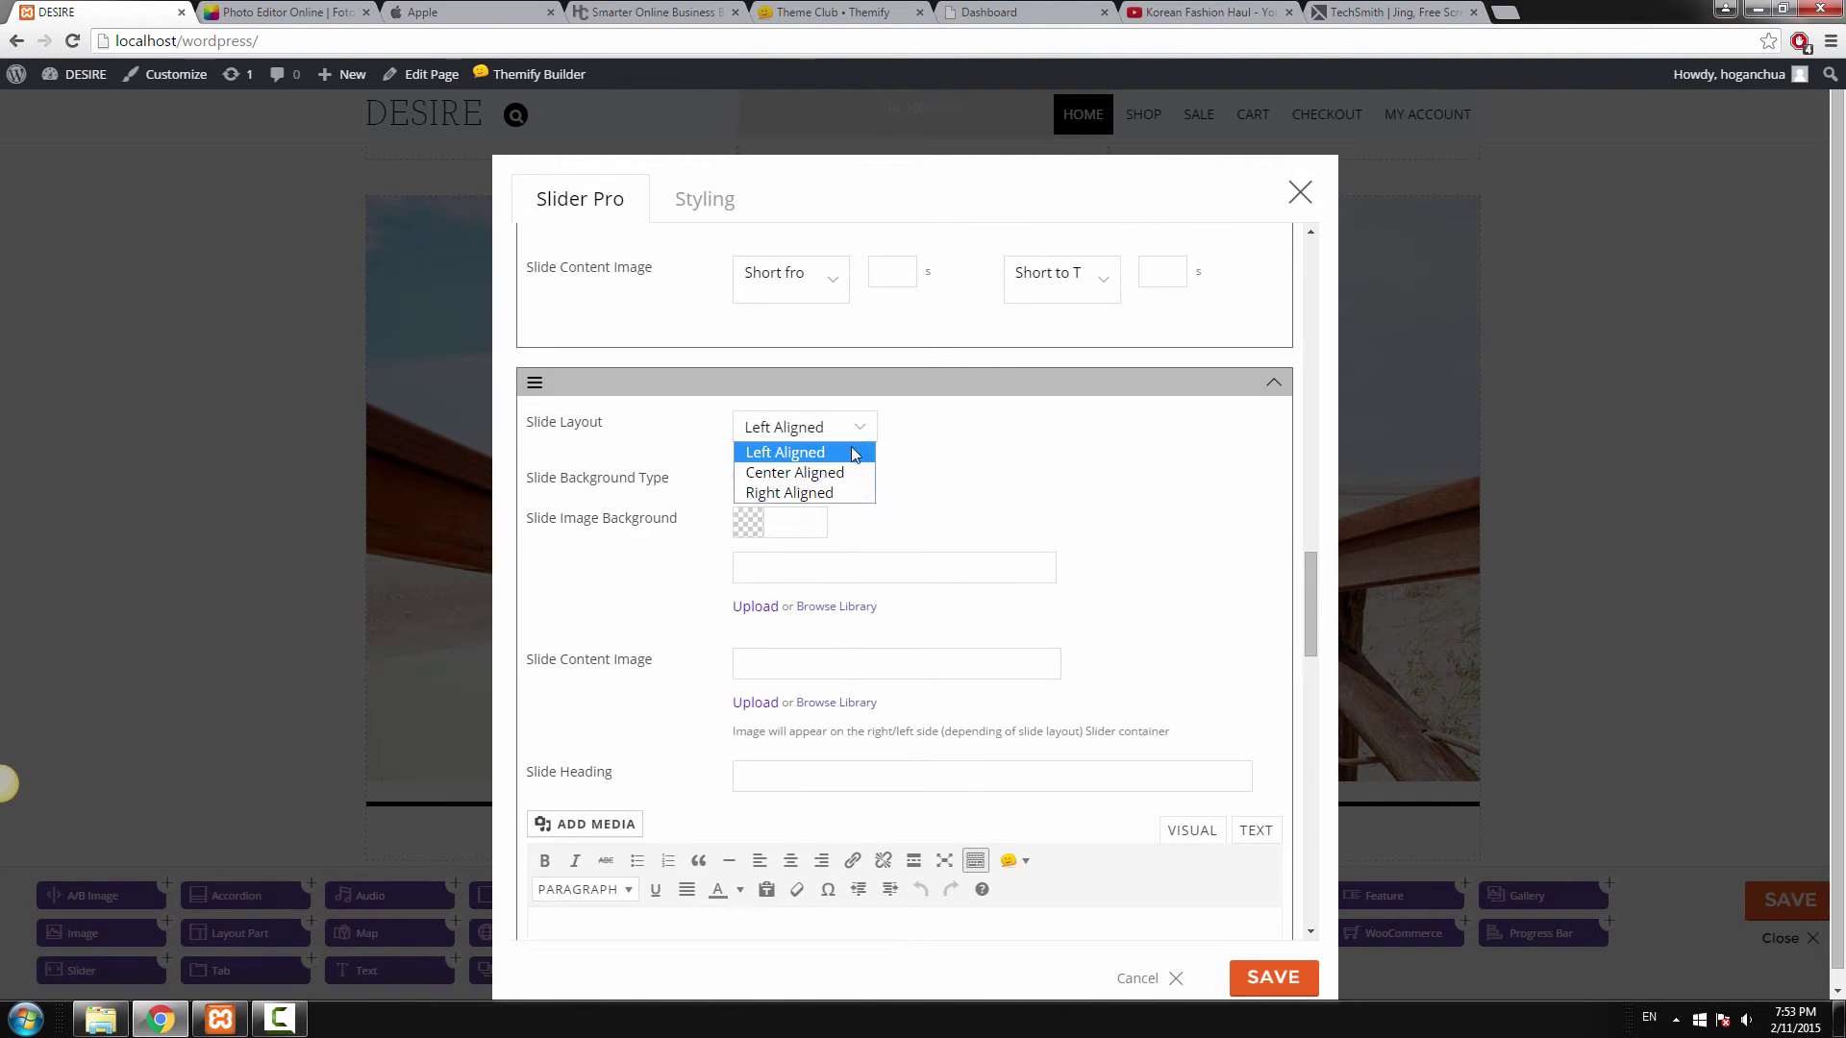
left_click(808, 472)
Set the new slide's background type to Image and insert Sunlight-Happiness_new.jpg from the media library as its background.
left_click(742, 475)
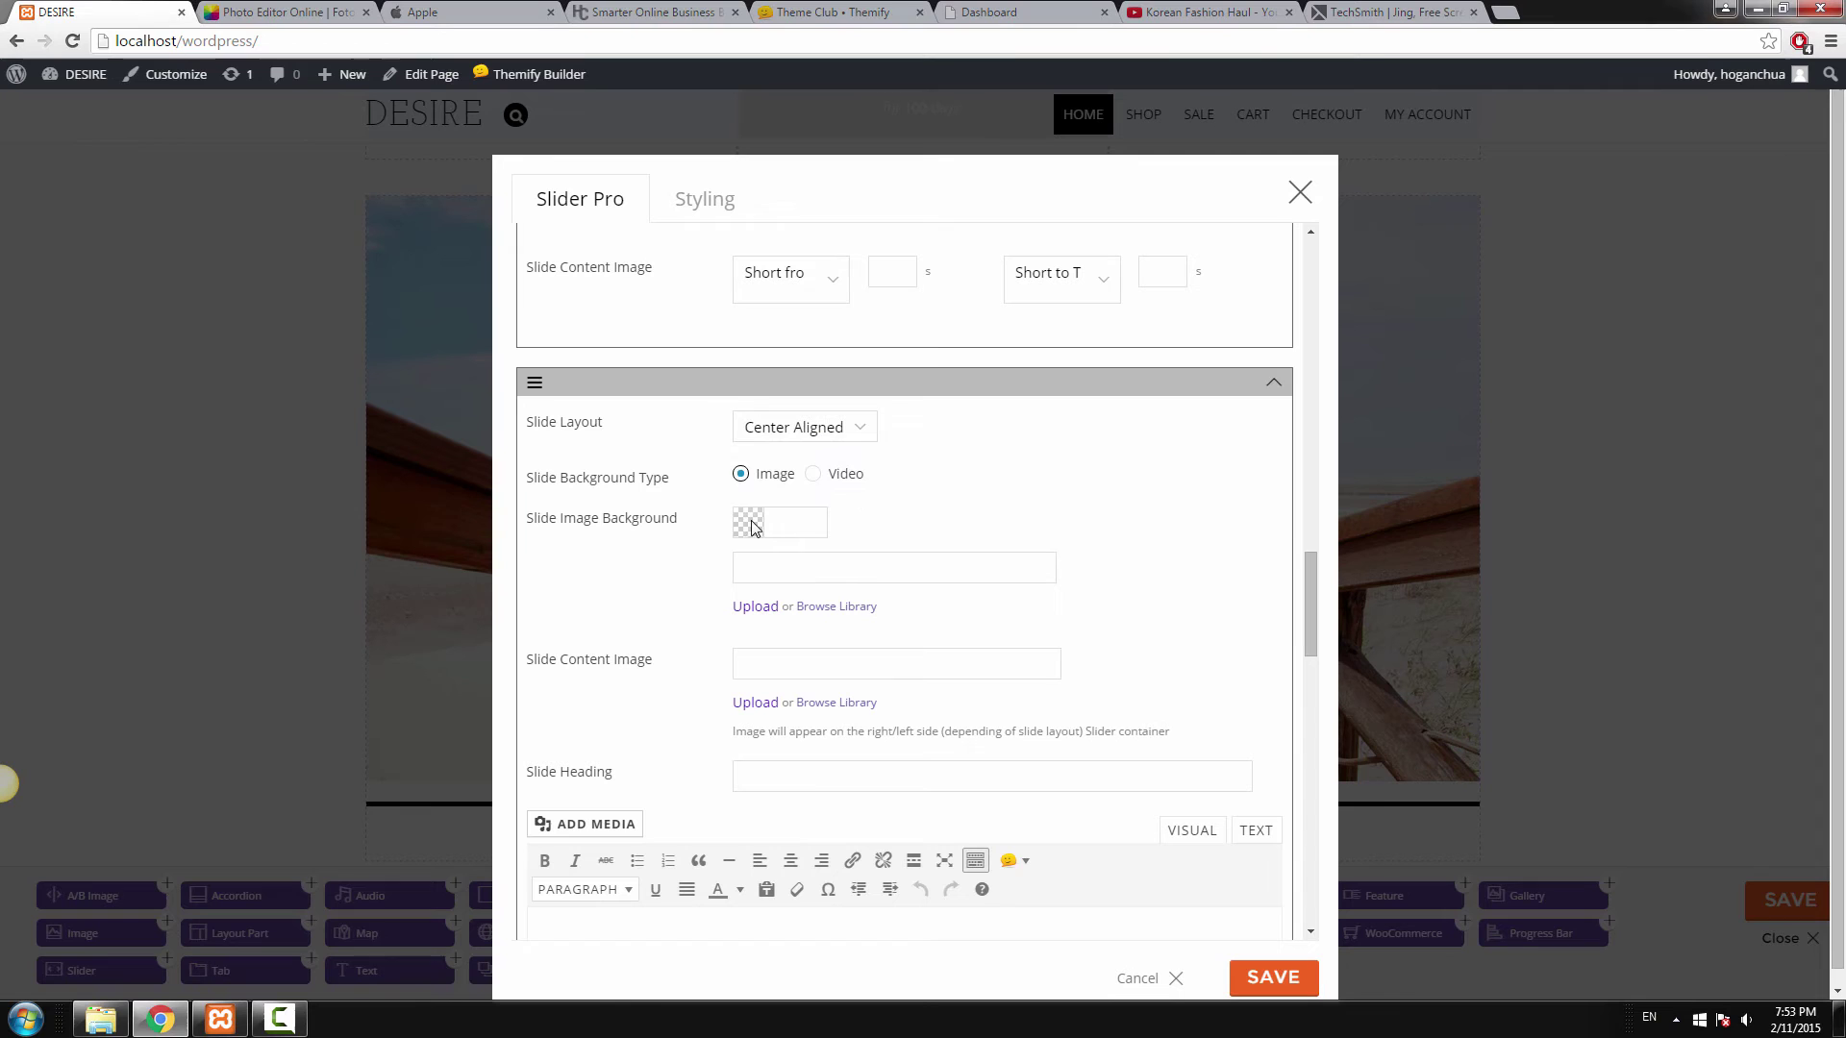
left_click(844, 608)
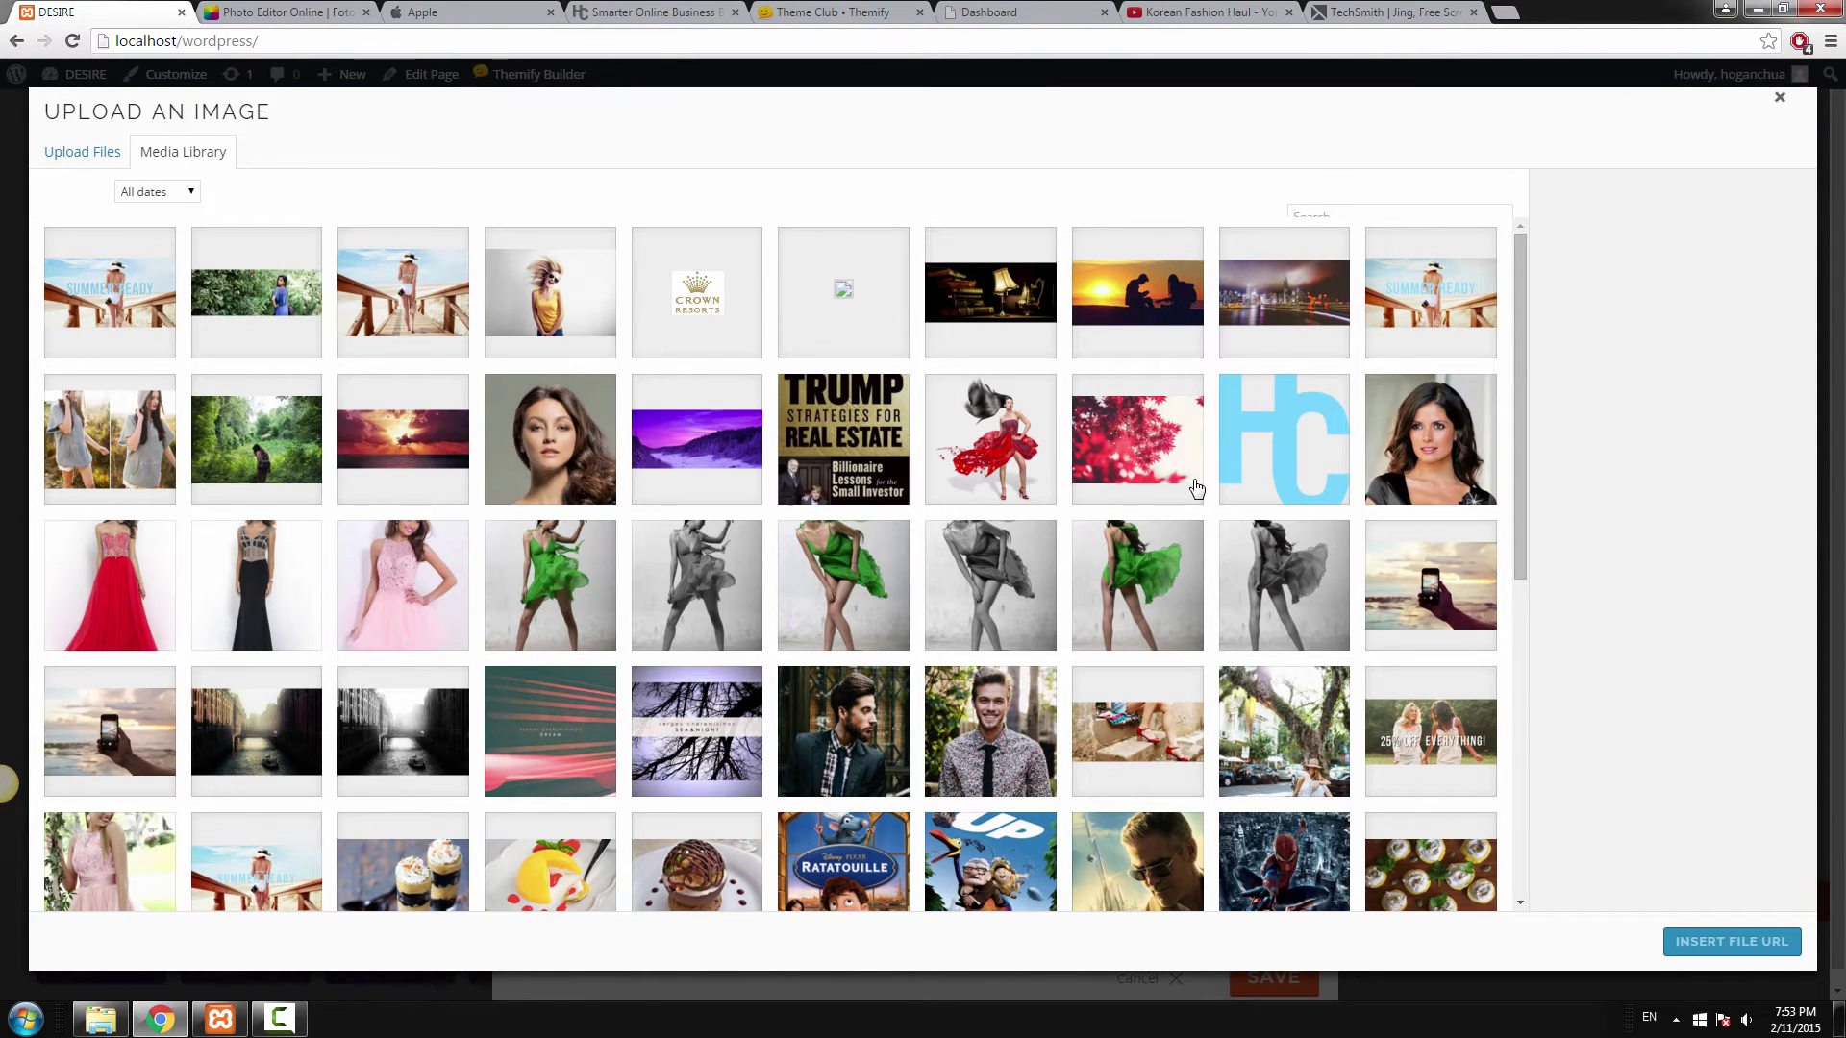
scroll(1250, 492, "down", 1)
left_click(1409, 627)
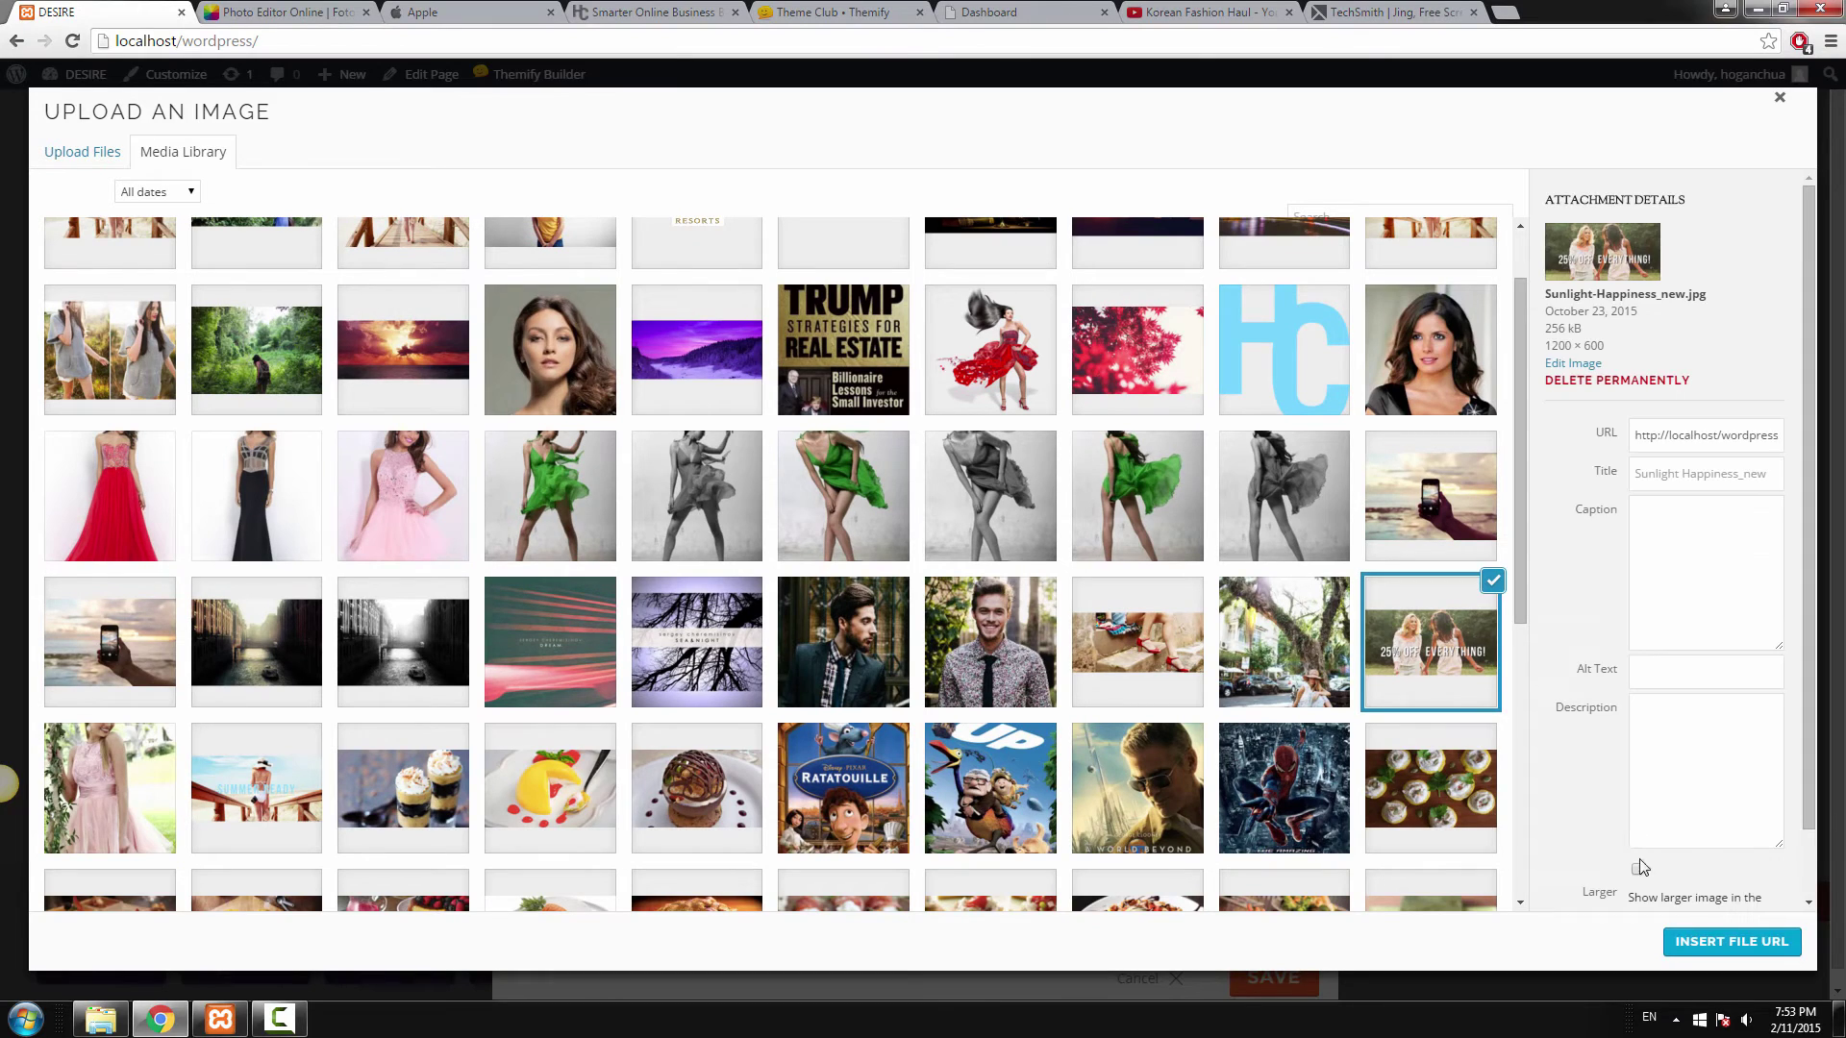
left_click(1732, 943)
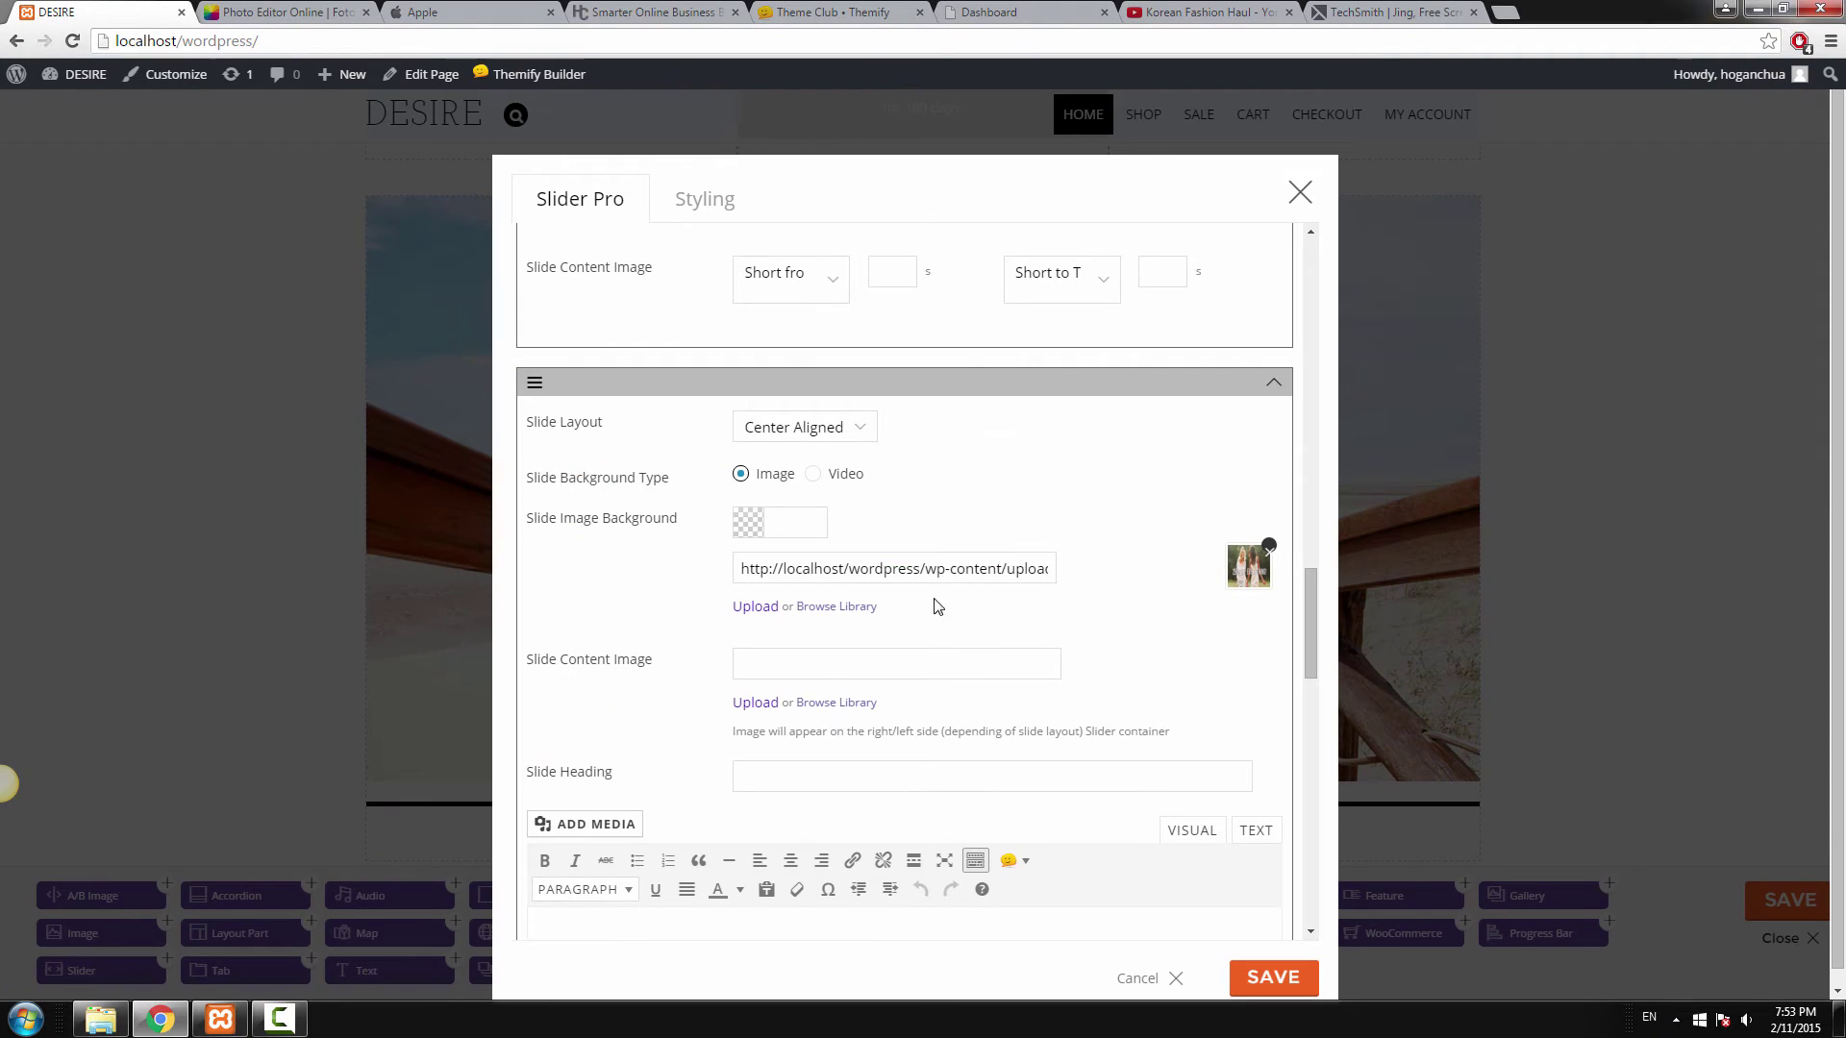
triple_click(579, 659)
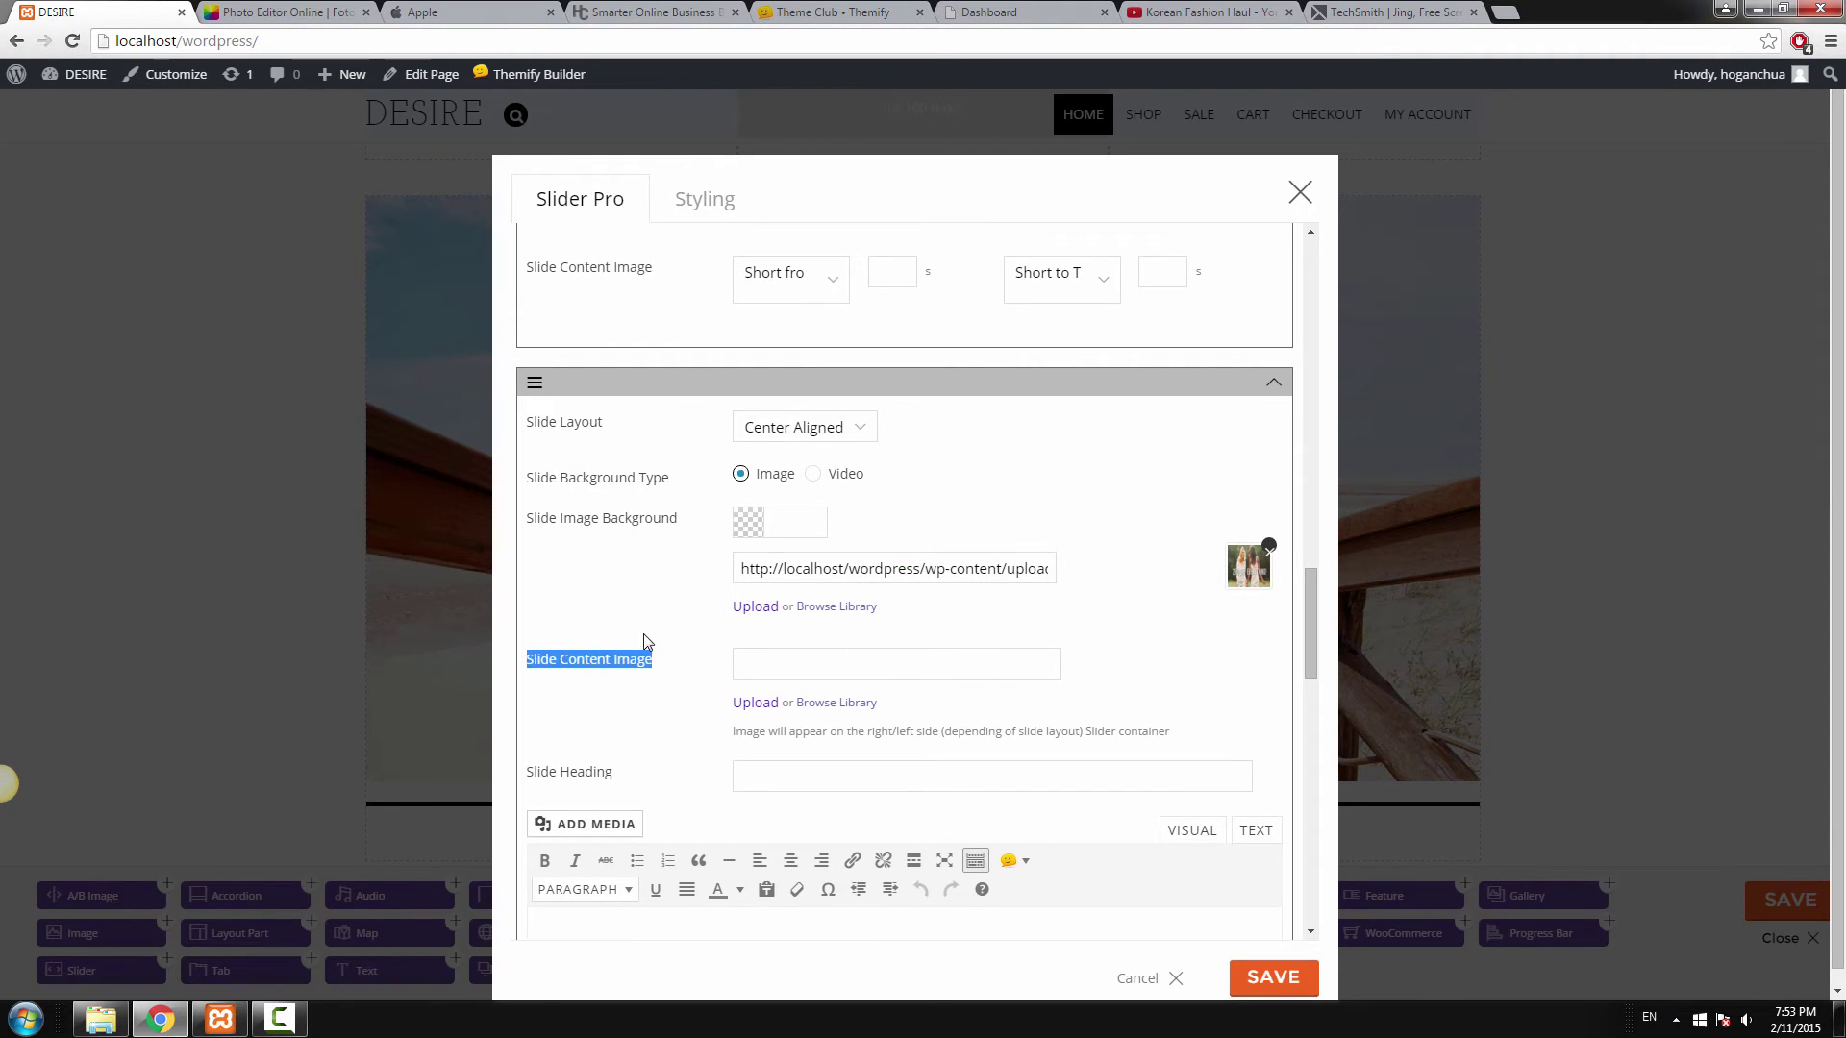
scroll(644, 638, "down", 5)
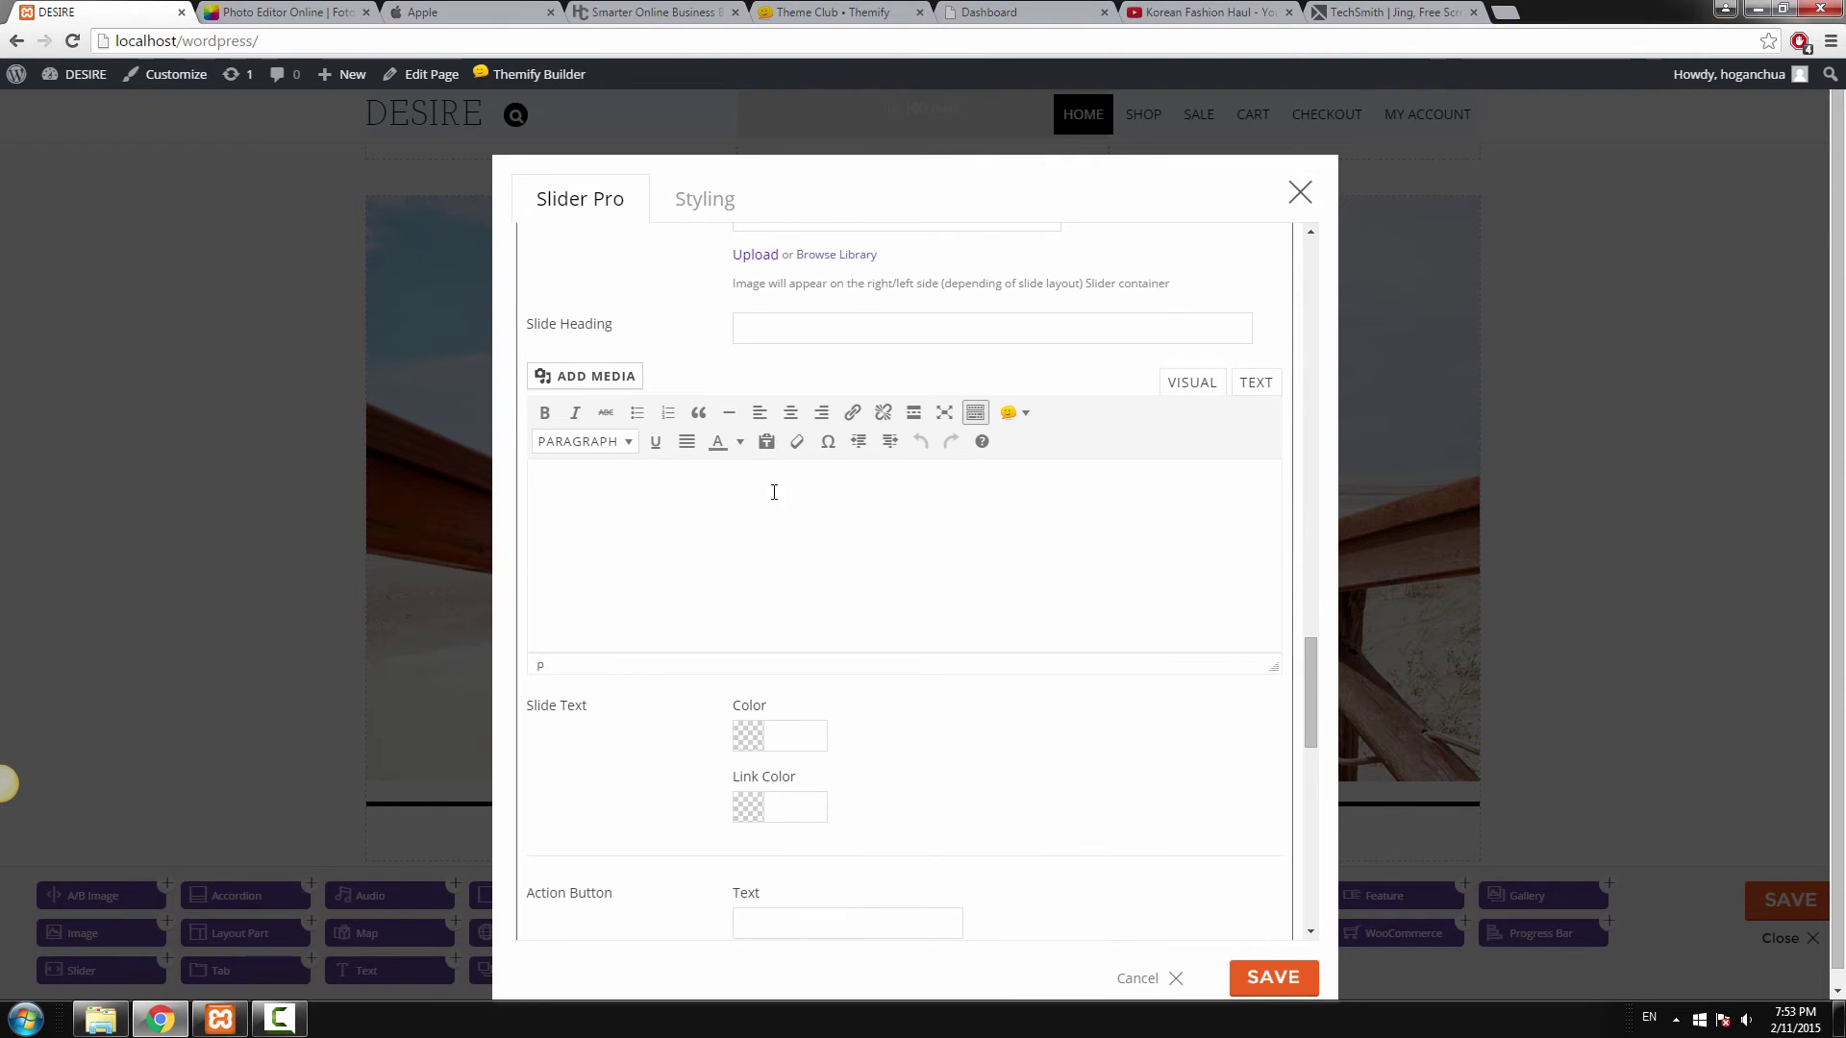
scroll(774, 492, "down", 5)
left_click(775, 474)
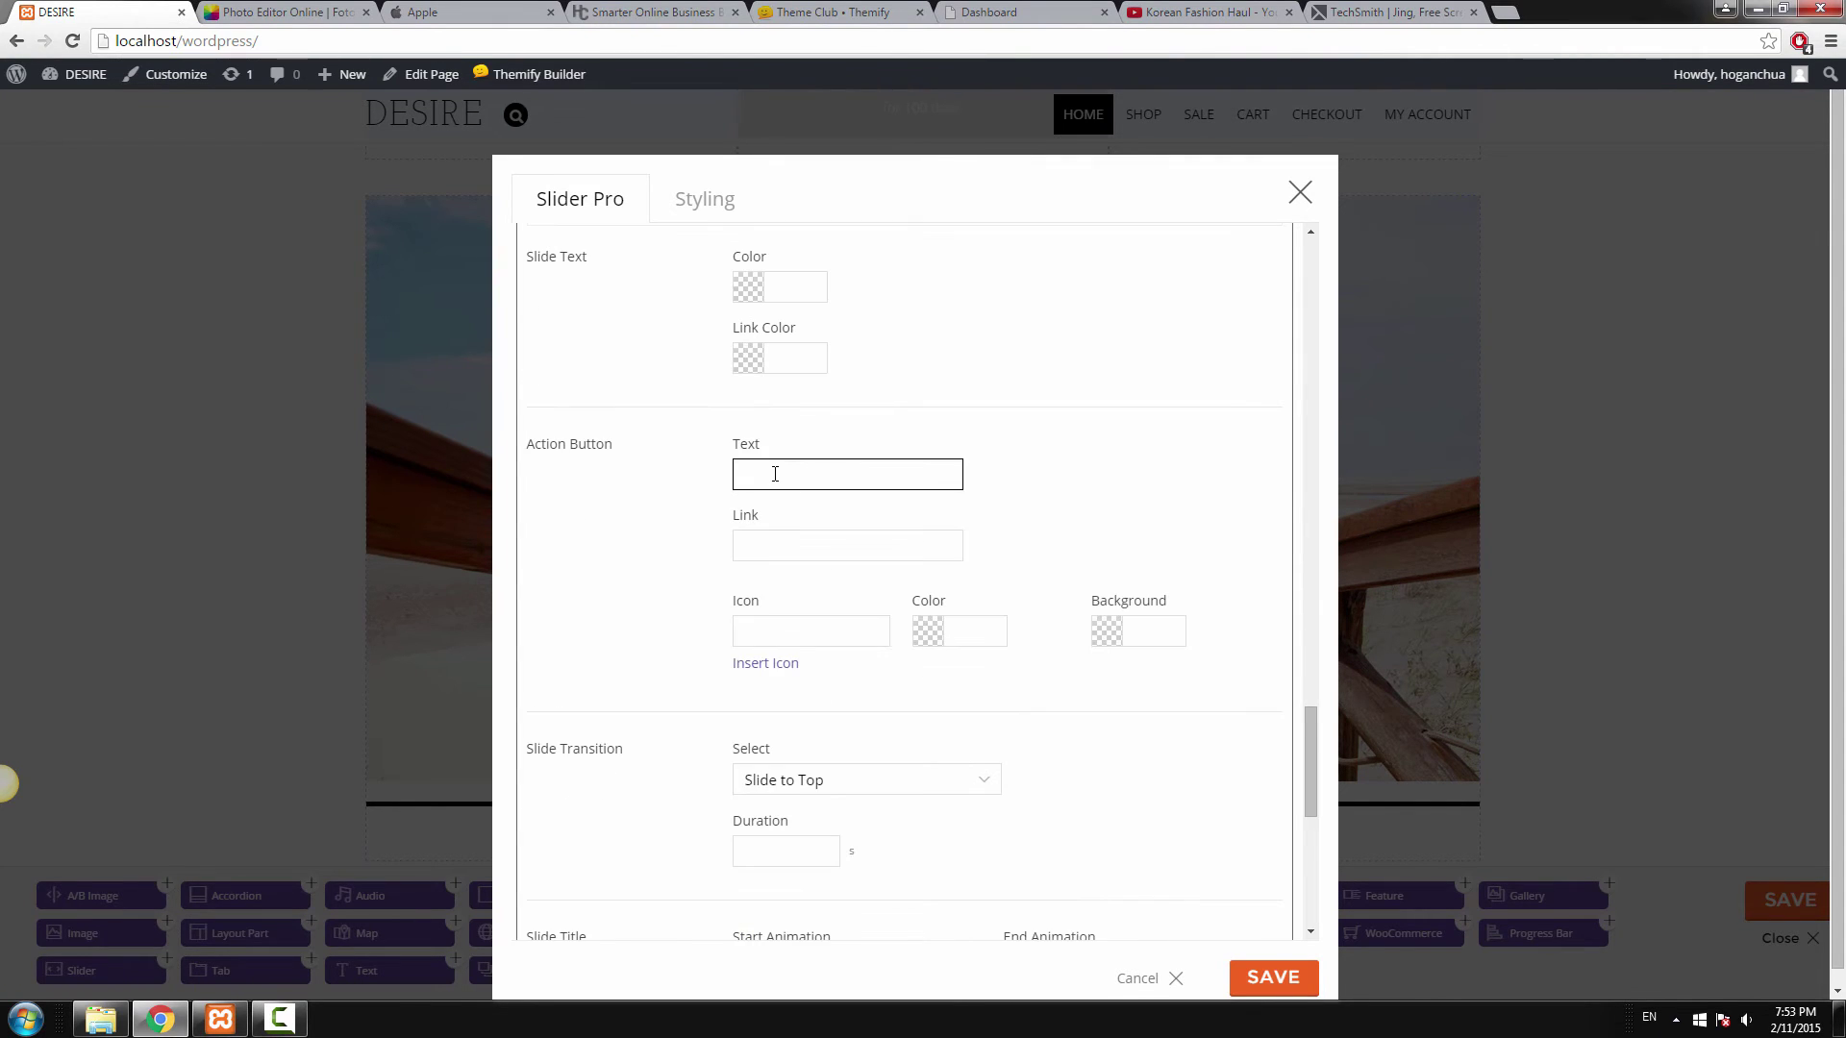
type("SHOP NOW")
key("Tab")
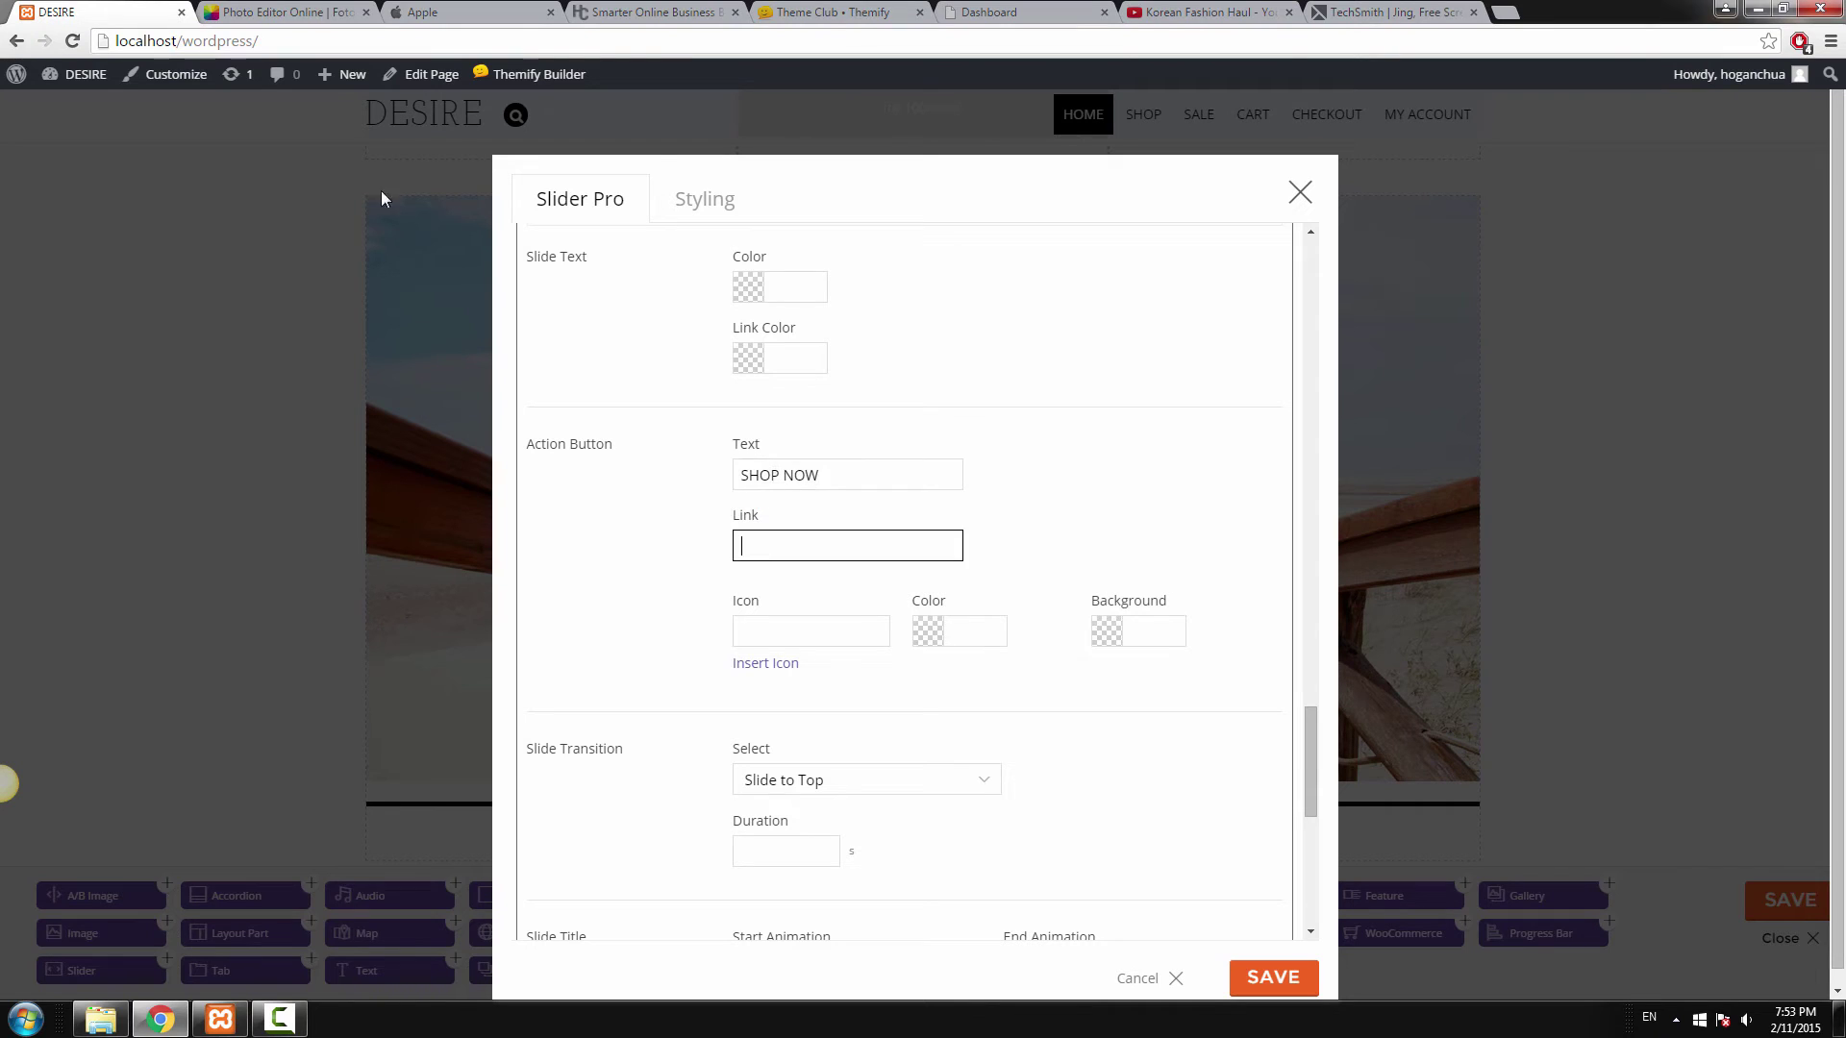
left_click(271, 40)
key("ctrl+c")
left_click(806, 551)
key("ctrl+v")
Copy the fa-heart-o icon name from the first slide's action button into the second slide's action button icon.
left_click(798, 627)
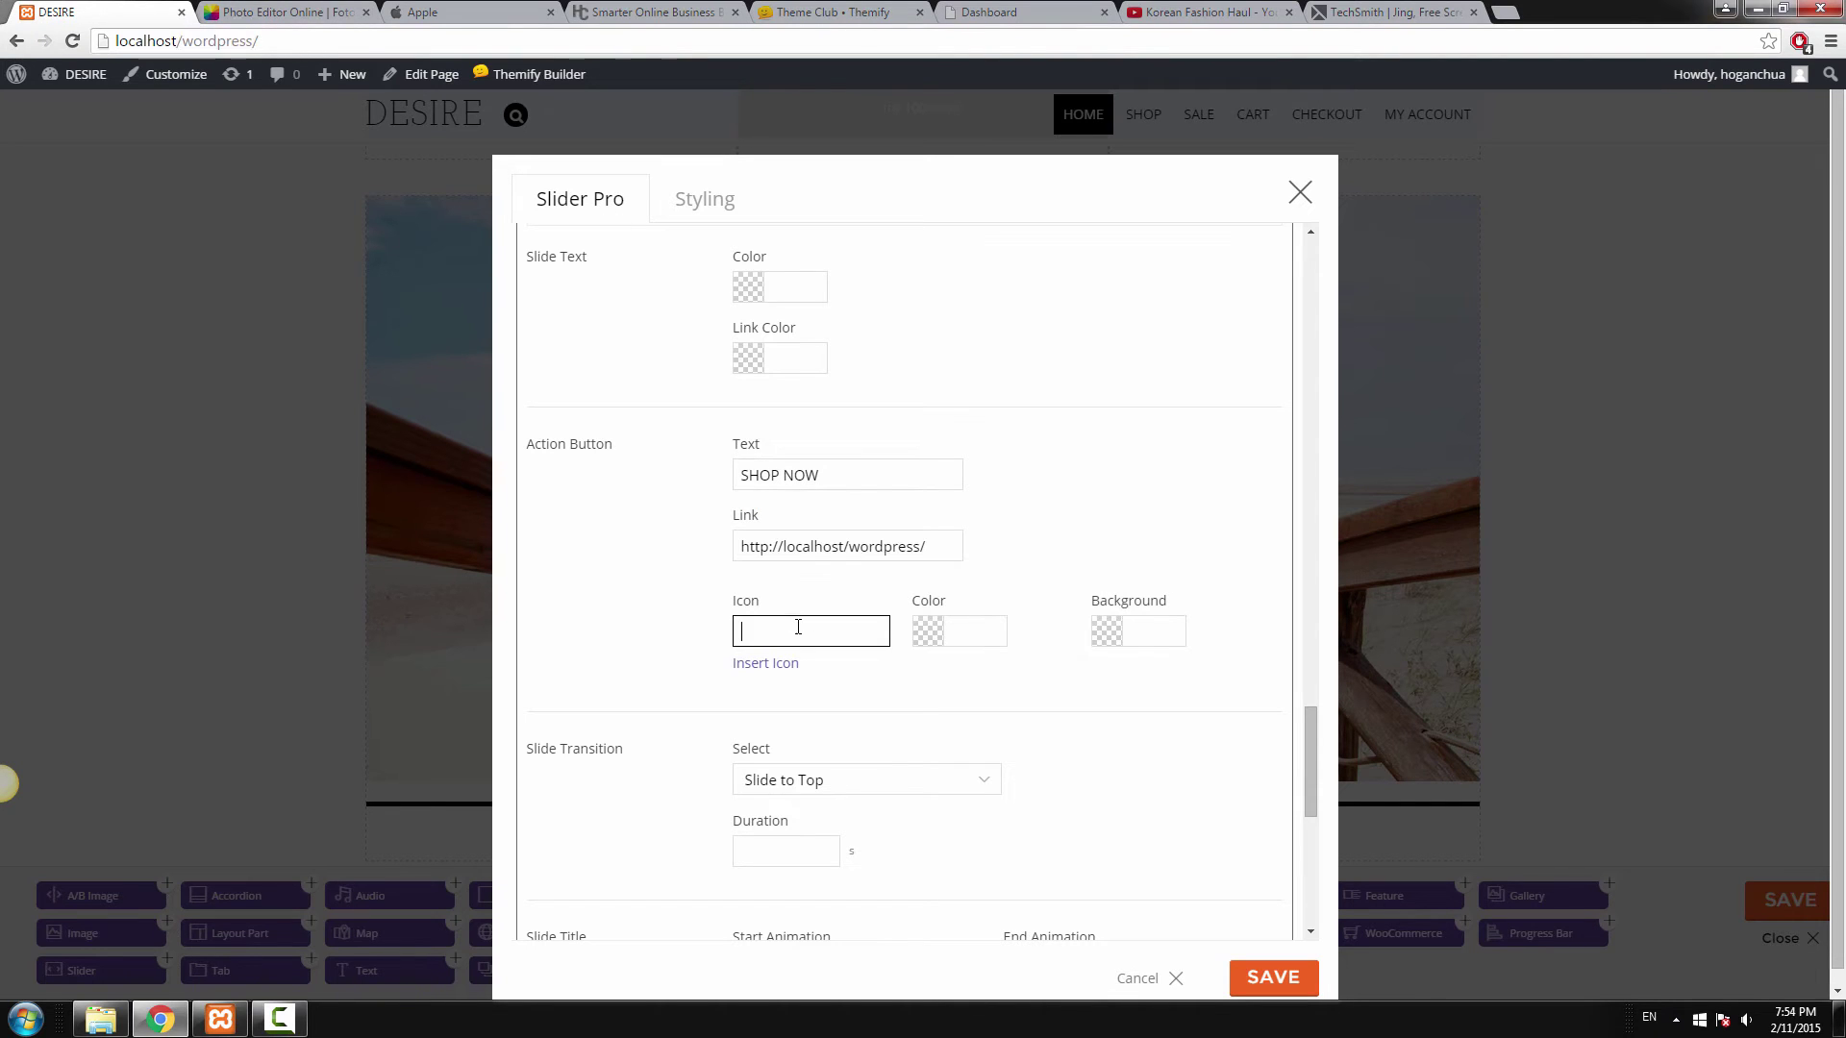
scroll(846, 524, "up", 15)
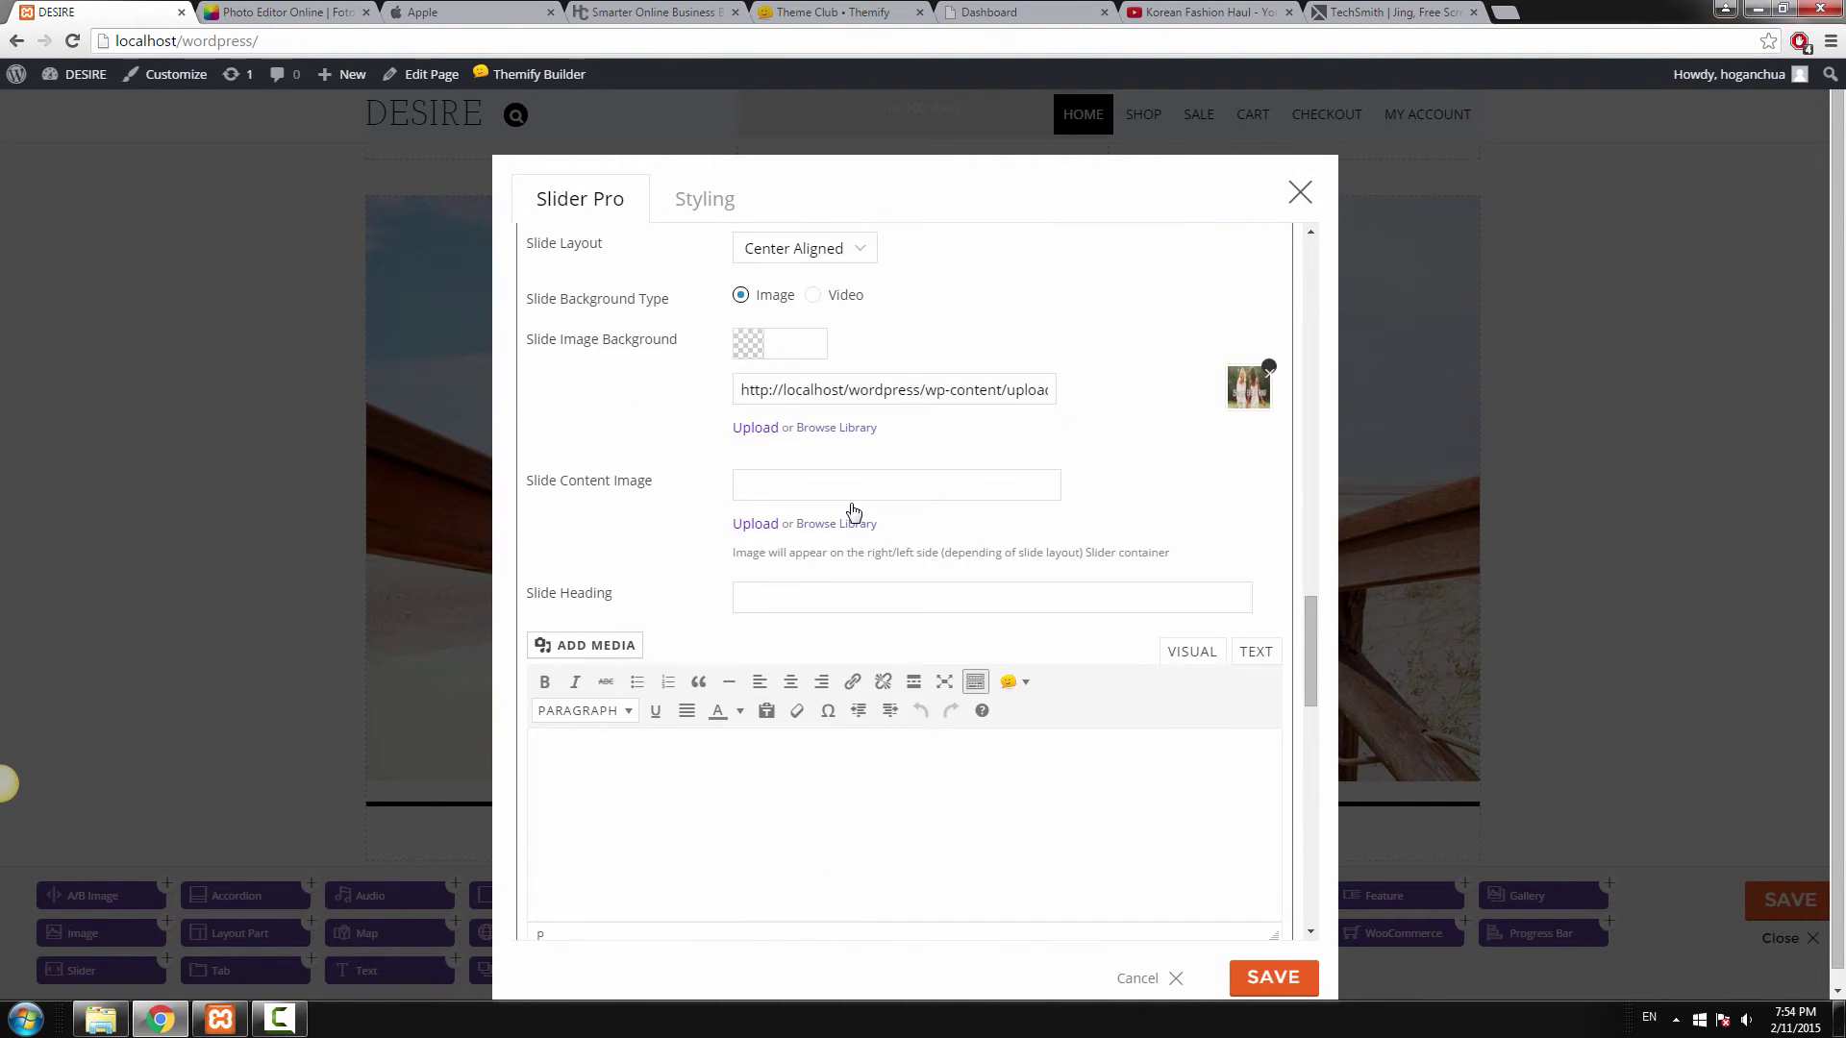
scroll(798, 461, "up", 7)
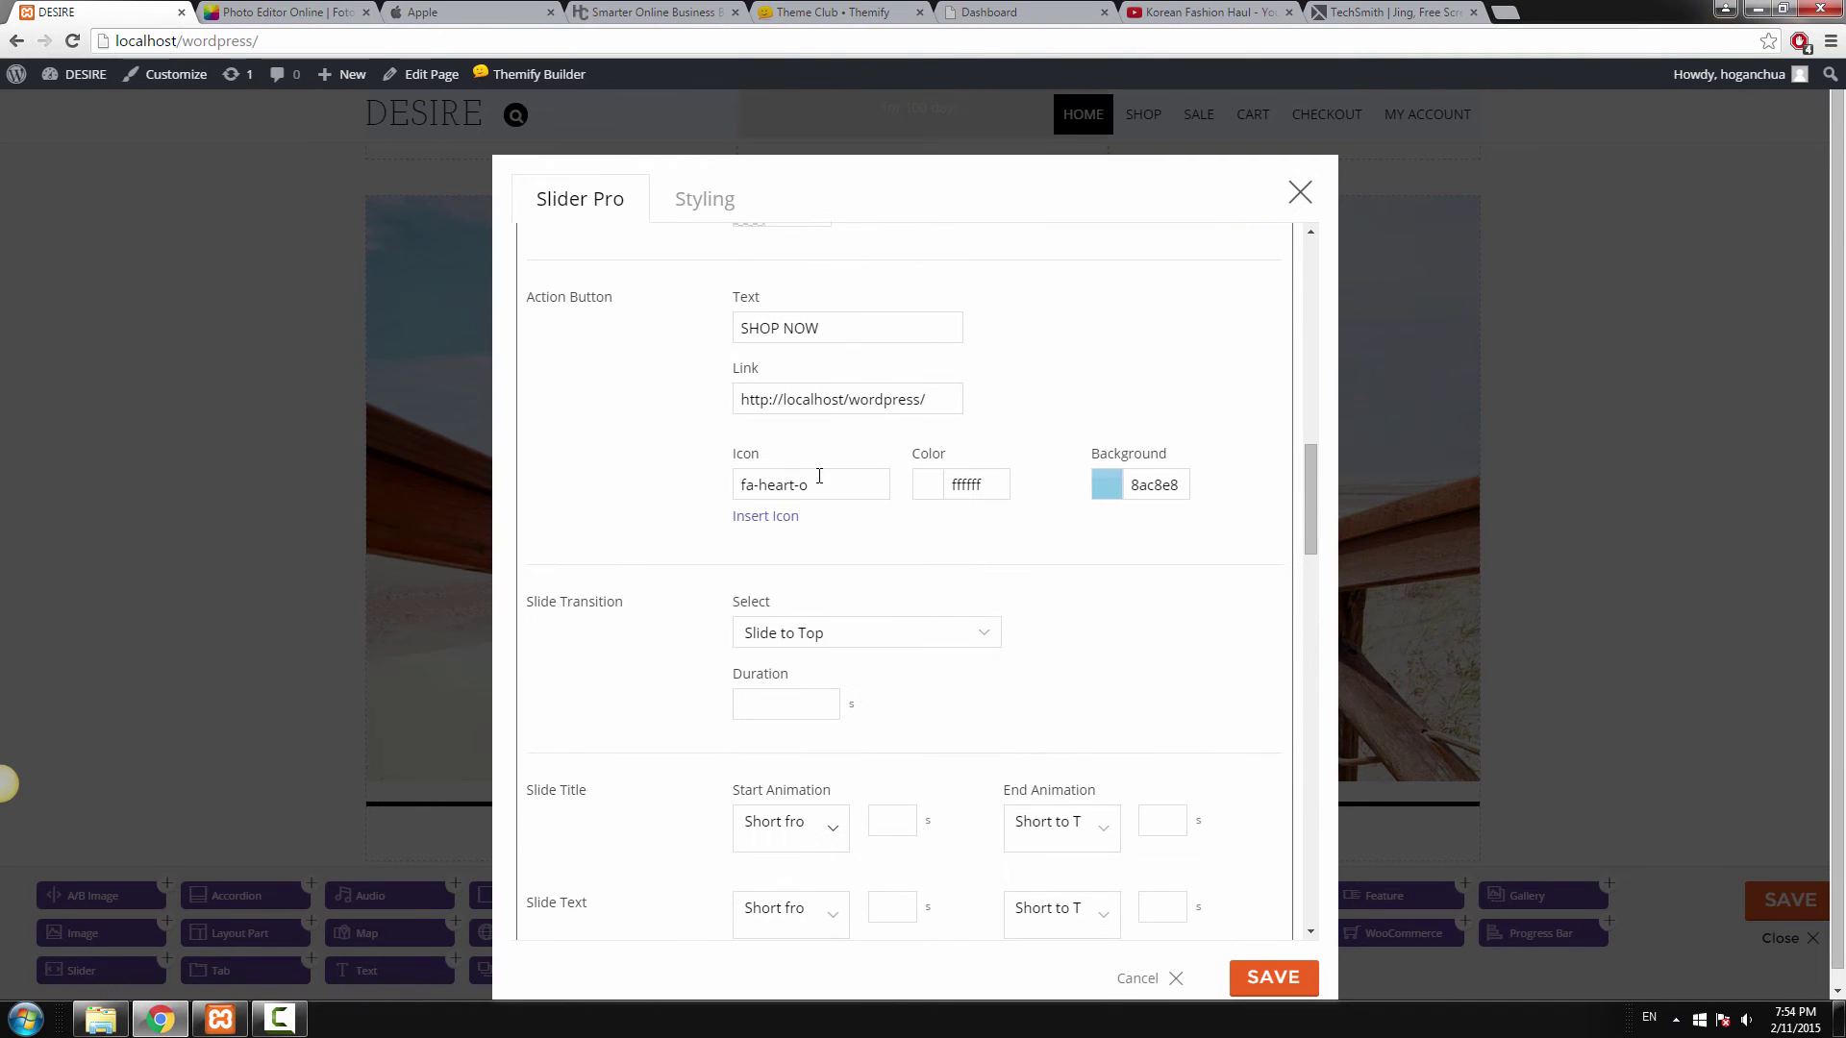
triple_click(798, 495)
right_click(770, 481)
left_click(823, 568)
scroll(822, 586, "down", 10)
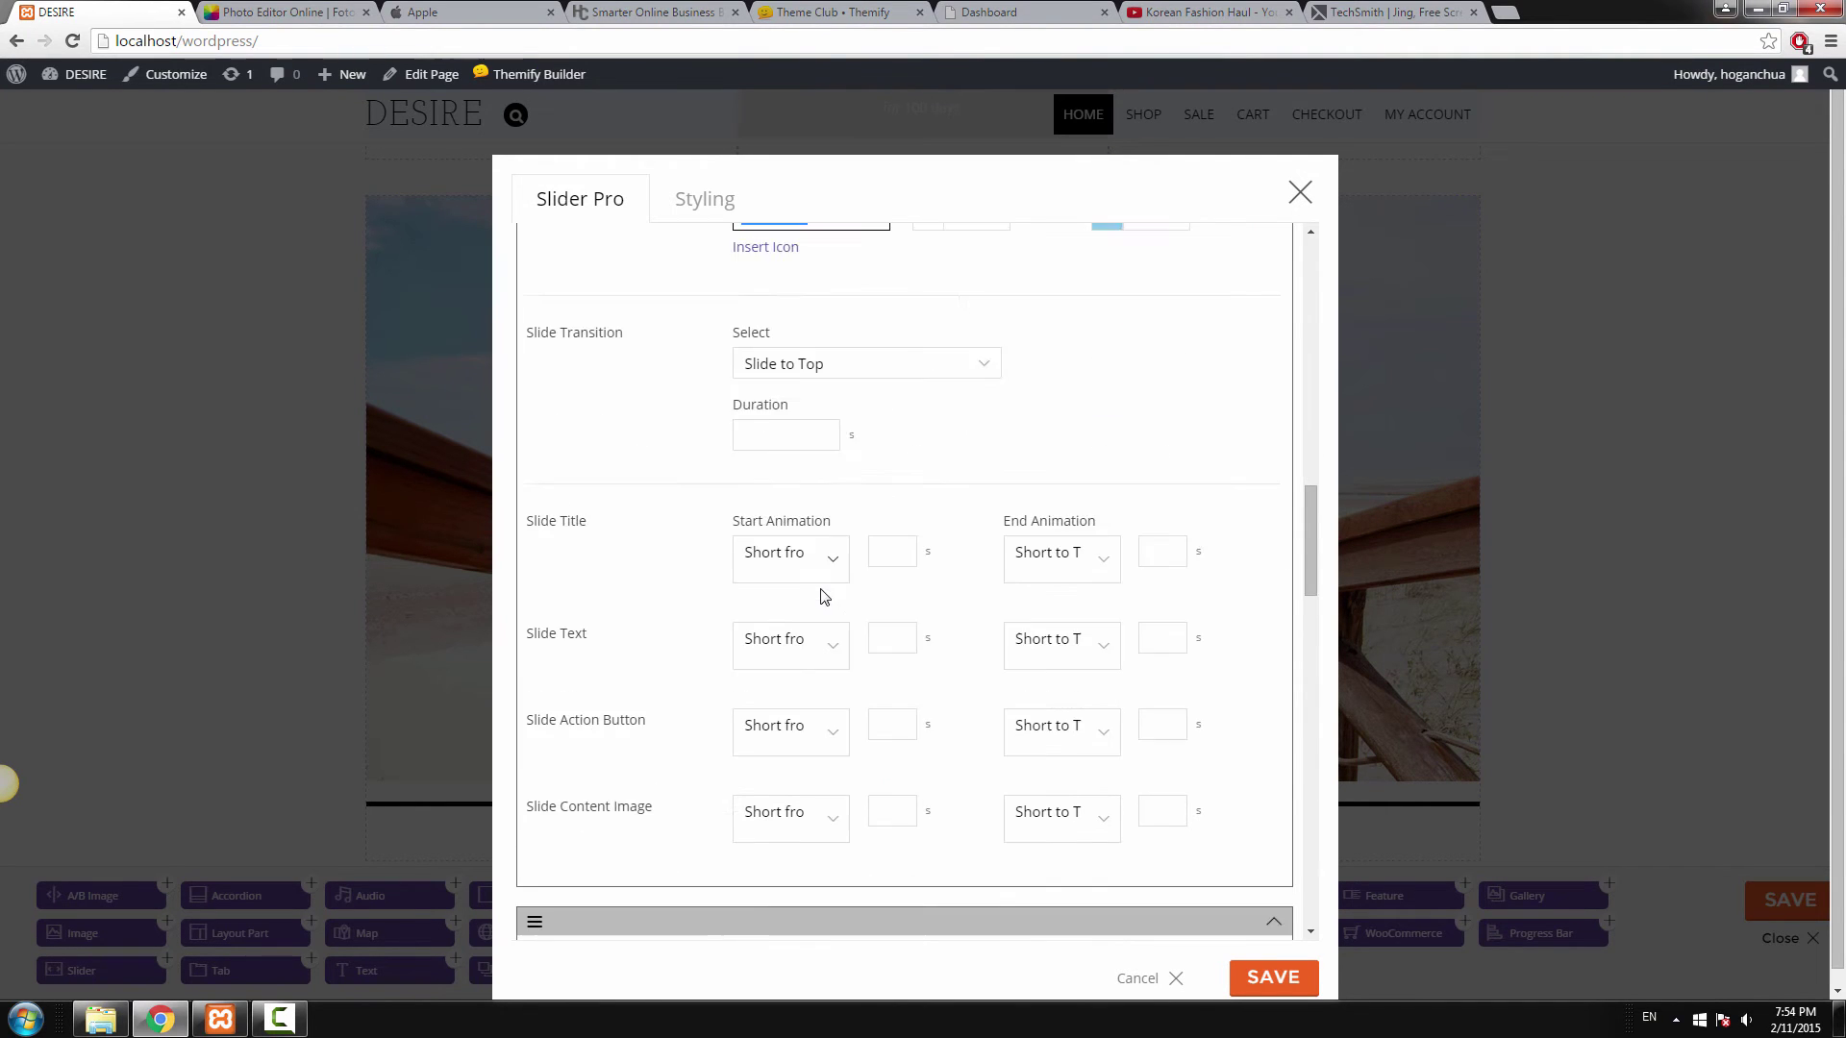
scroll(834, 582, "down", 12)
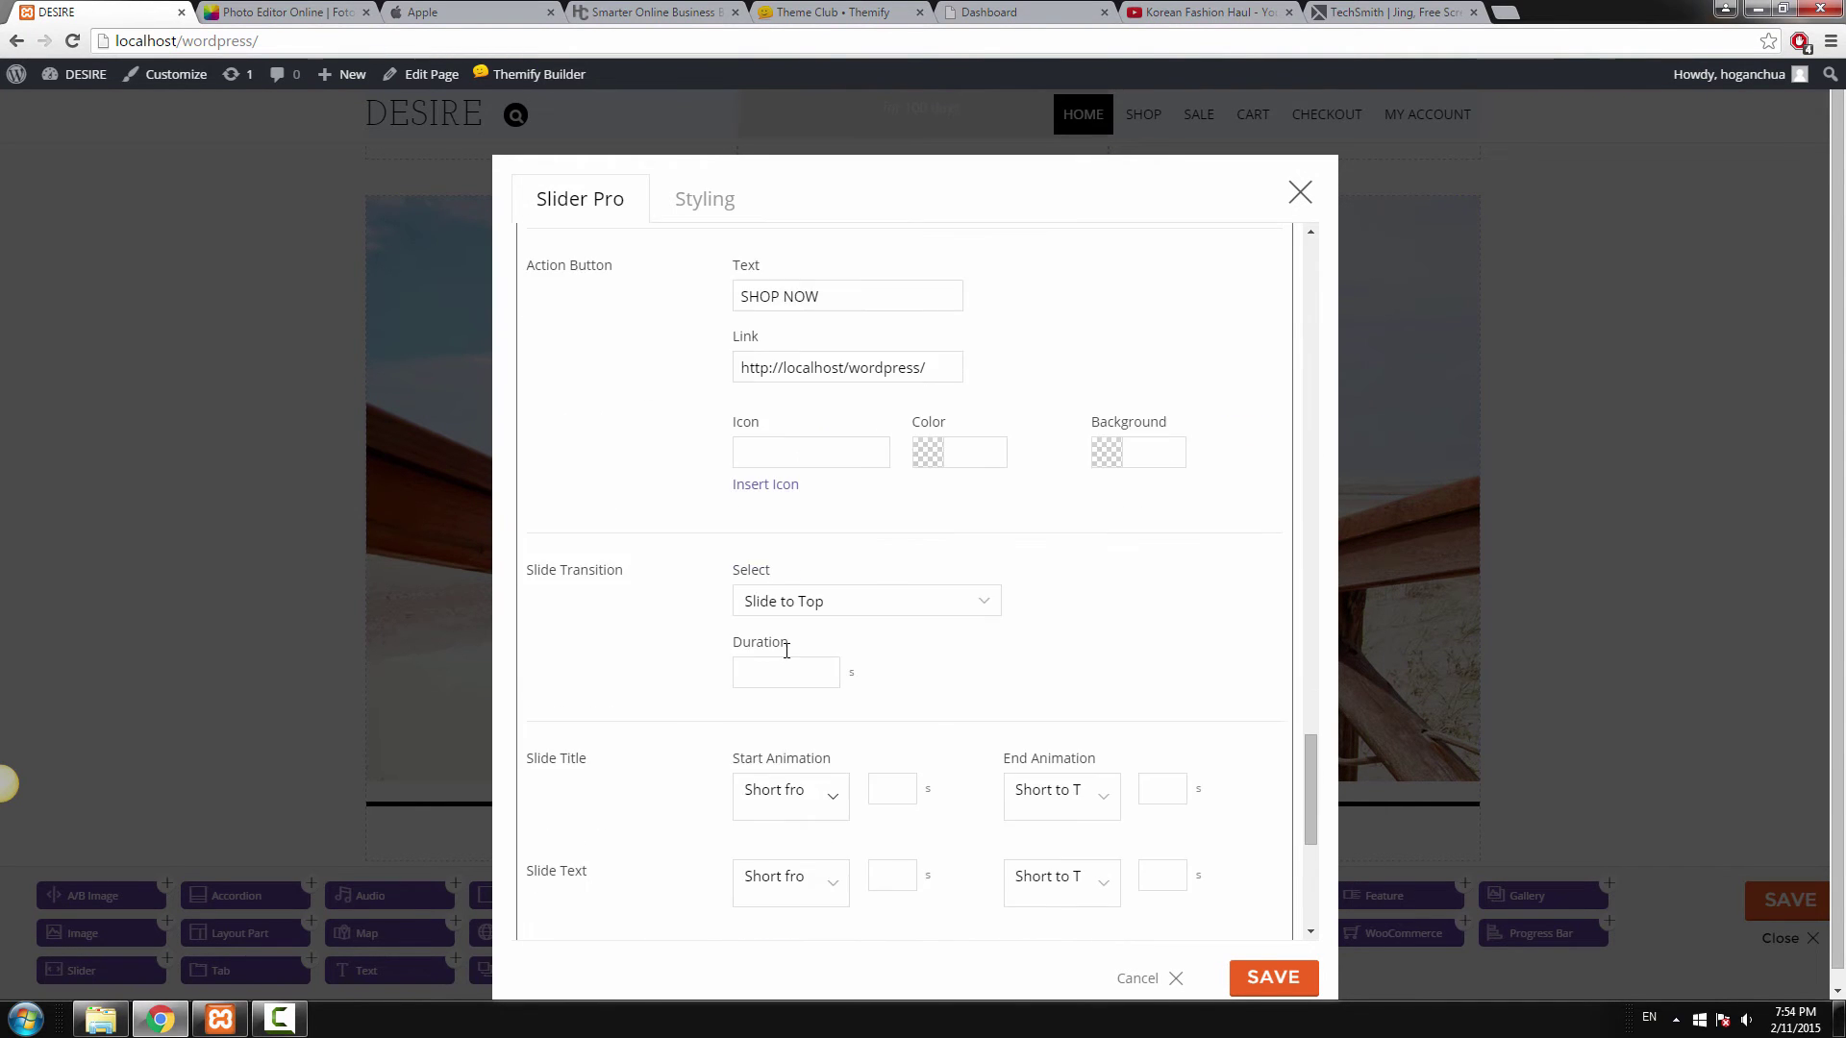
left_click(784, 665)
left_click(793, 450)
key("ctrl+v")
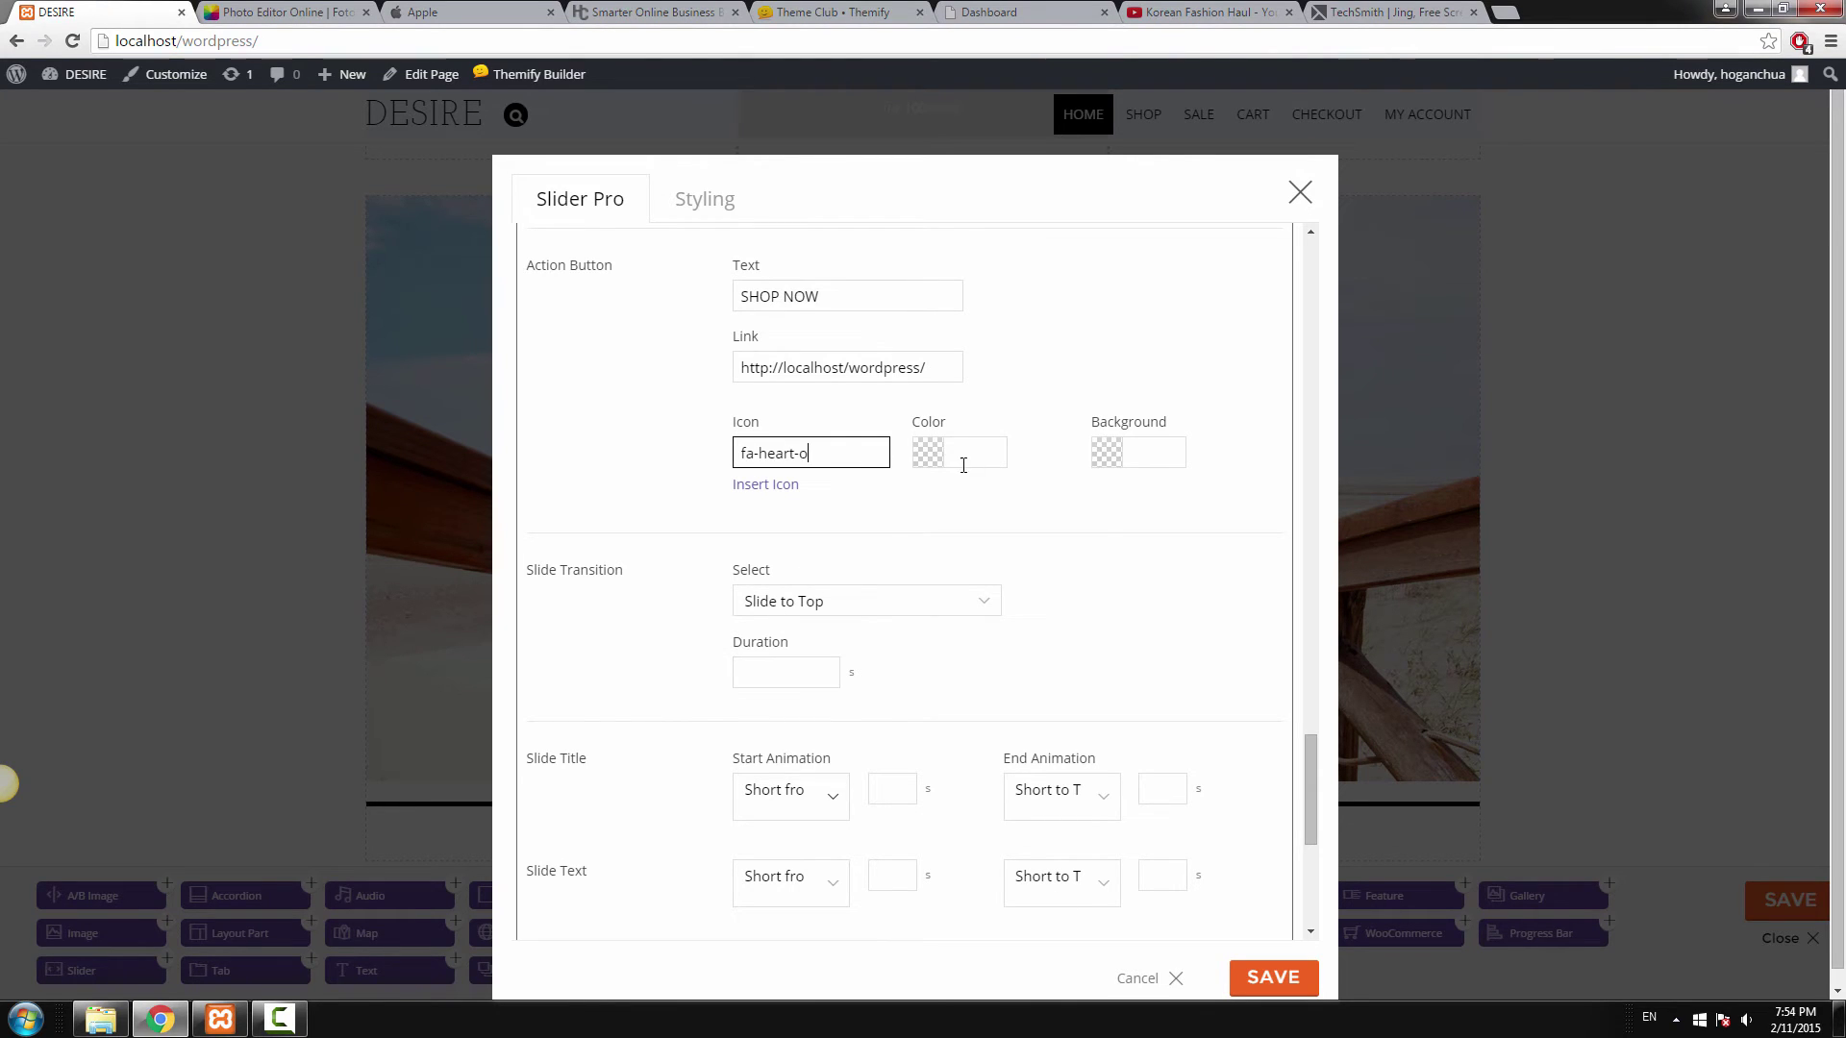
Set the second slide's action button color to white (ffffff) and its background to black (000000).
left_click(929, 454)
left_click(916, 464)
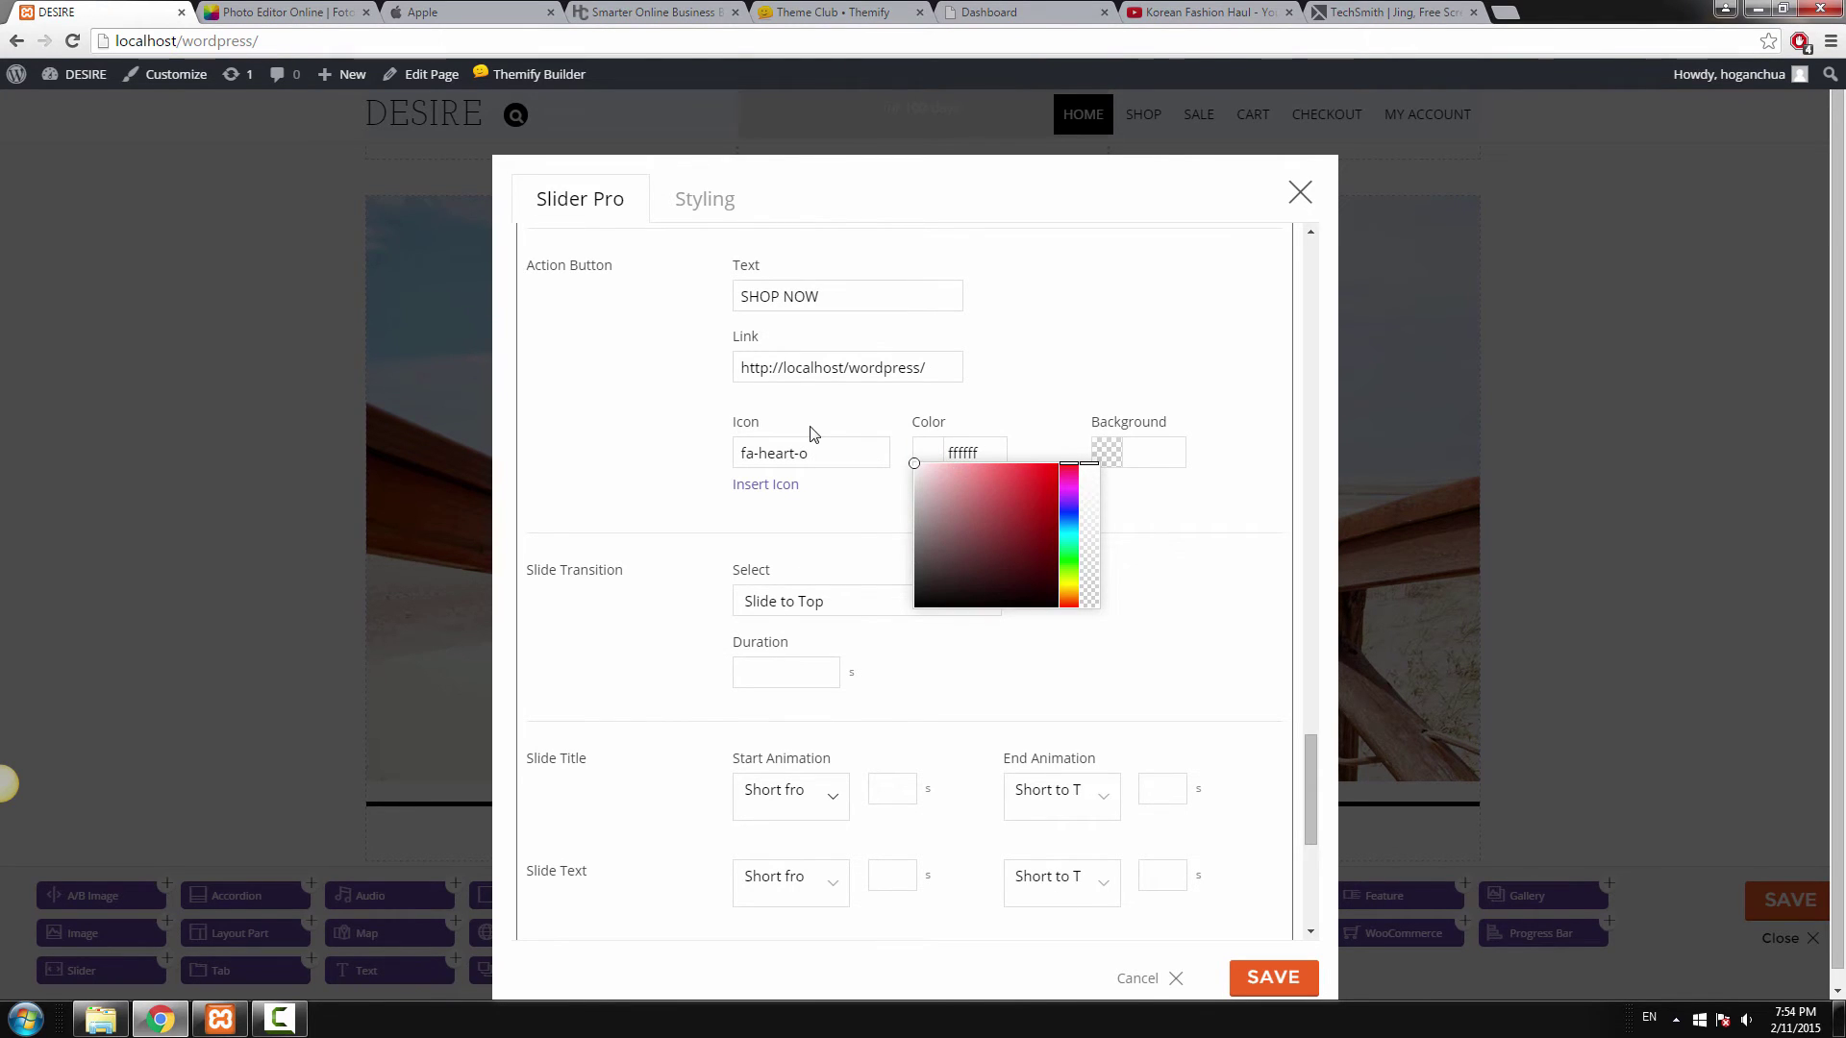
left_click(1107, 452)
left_click(1093, 606)
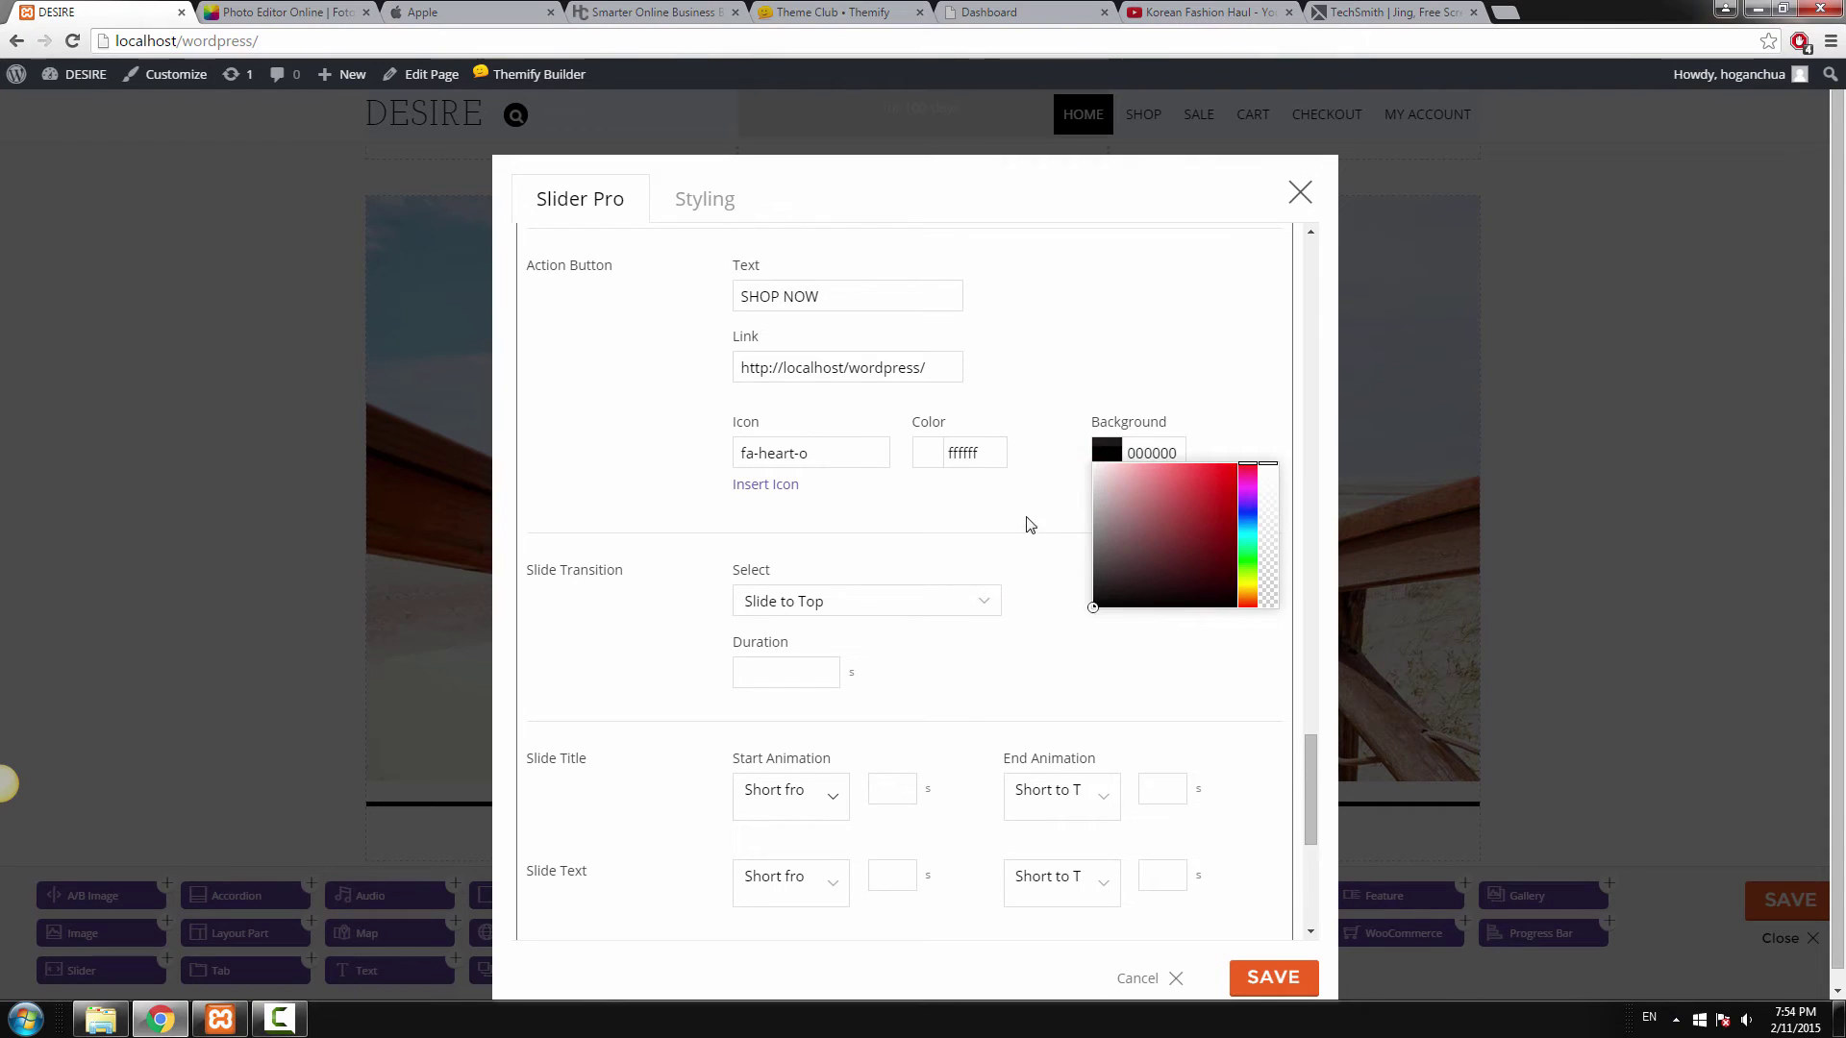
left_click(1041, 504)
Add a third slide row with the Center Aligned layout and Video as its background type.
scroll(1038, 510, "down", 3)
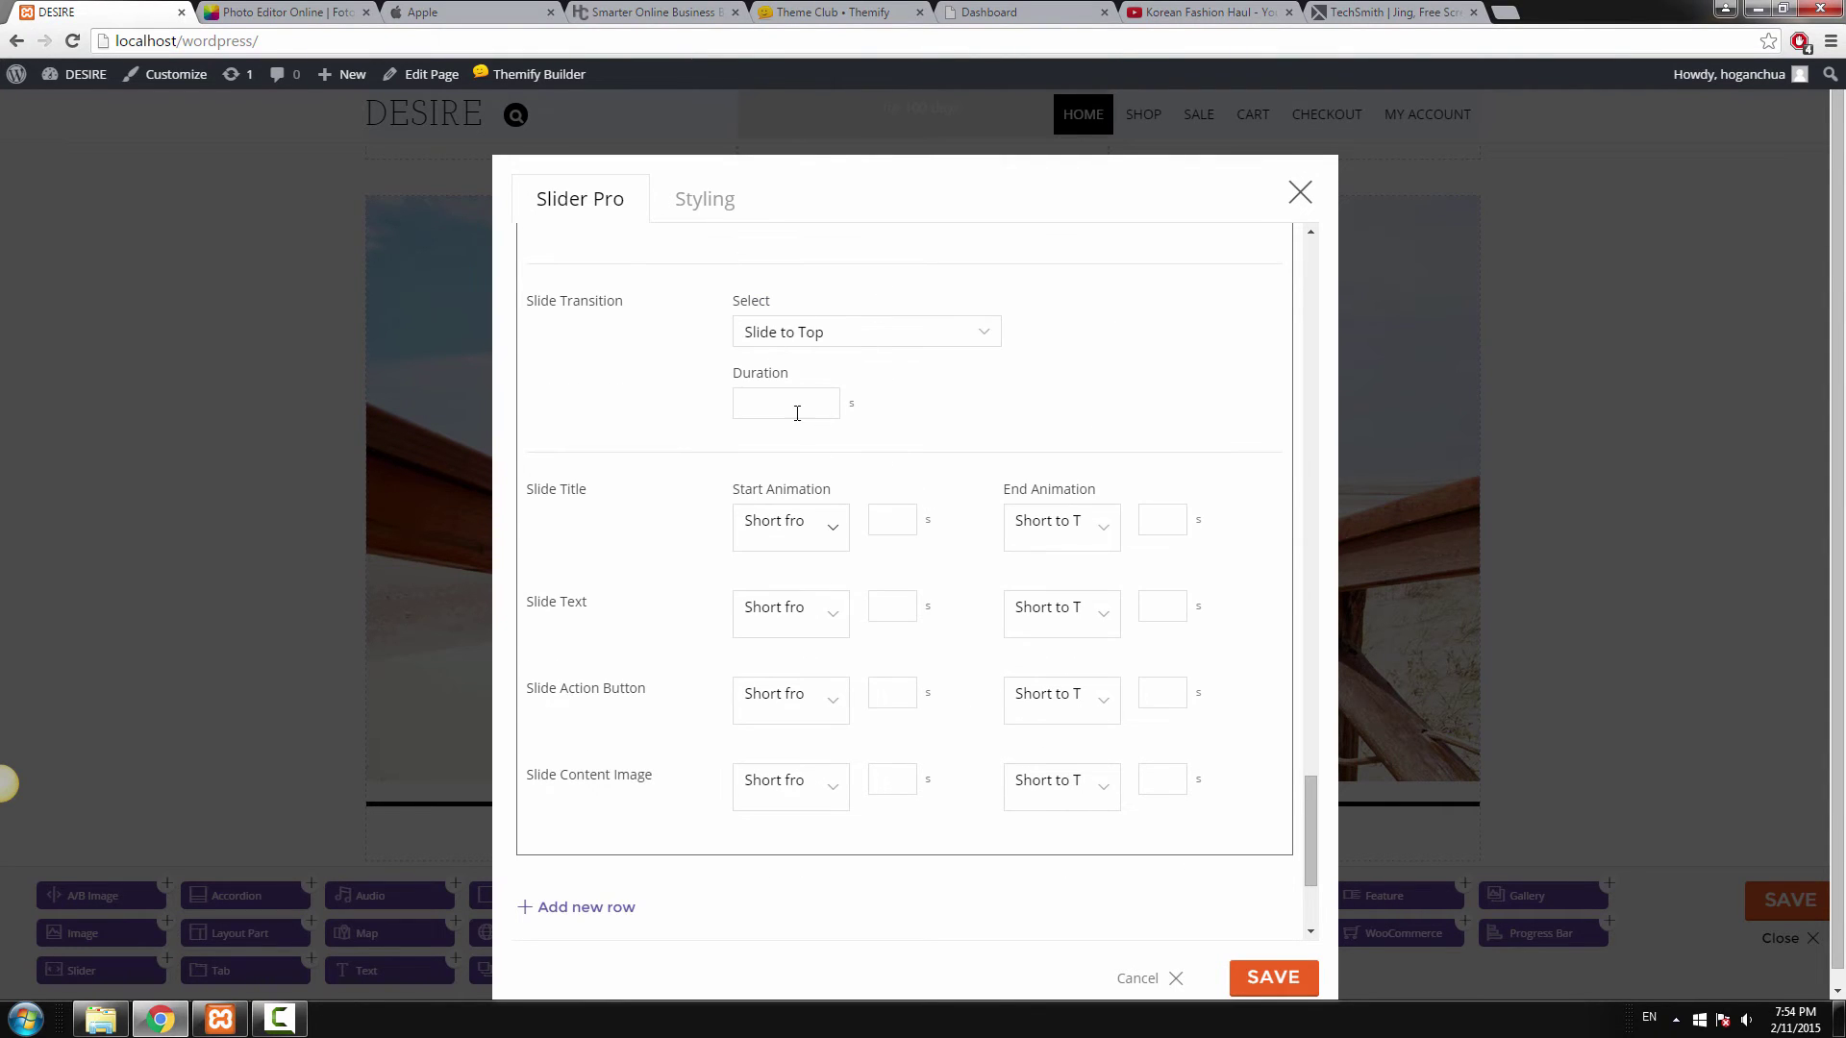
scroll(942, 484, "down", 3)
left_click(581, 670)
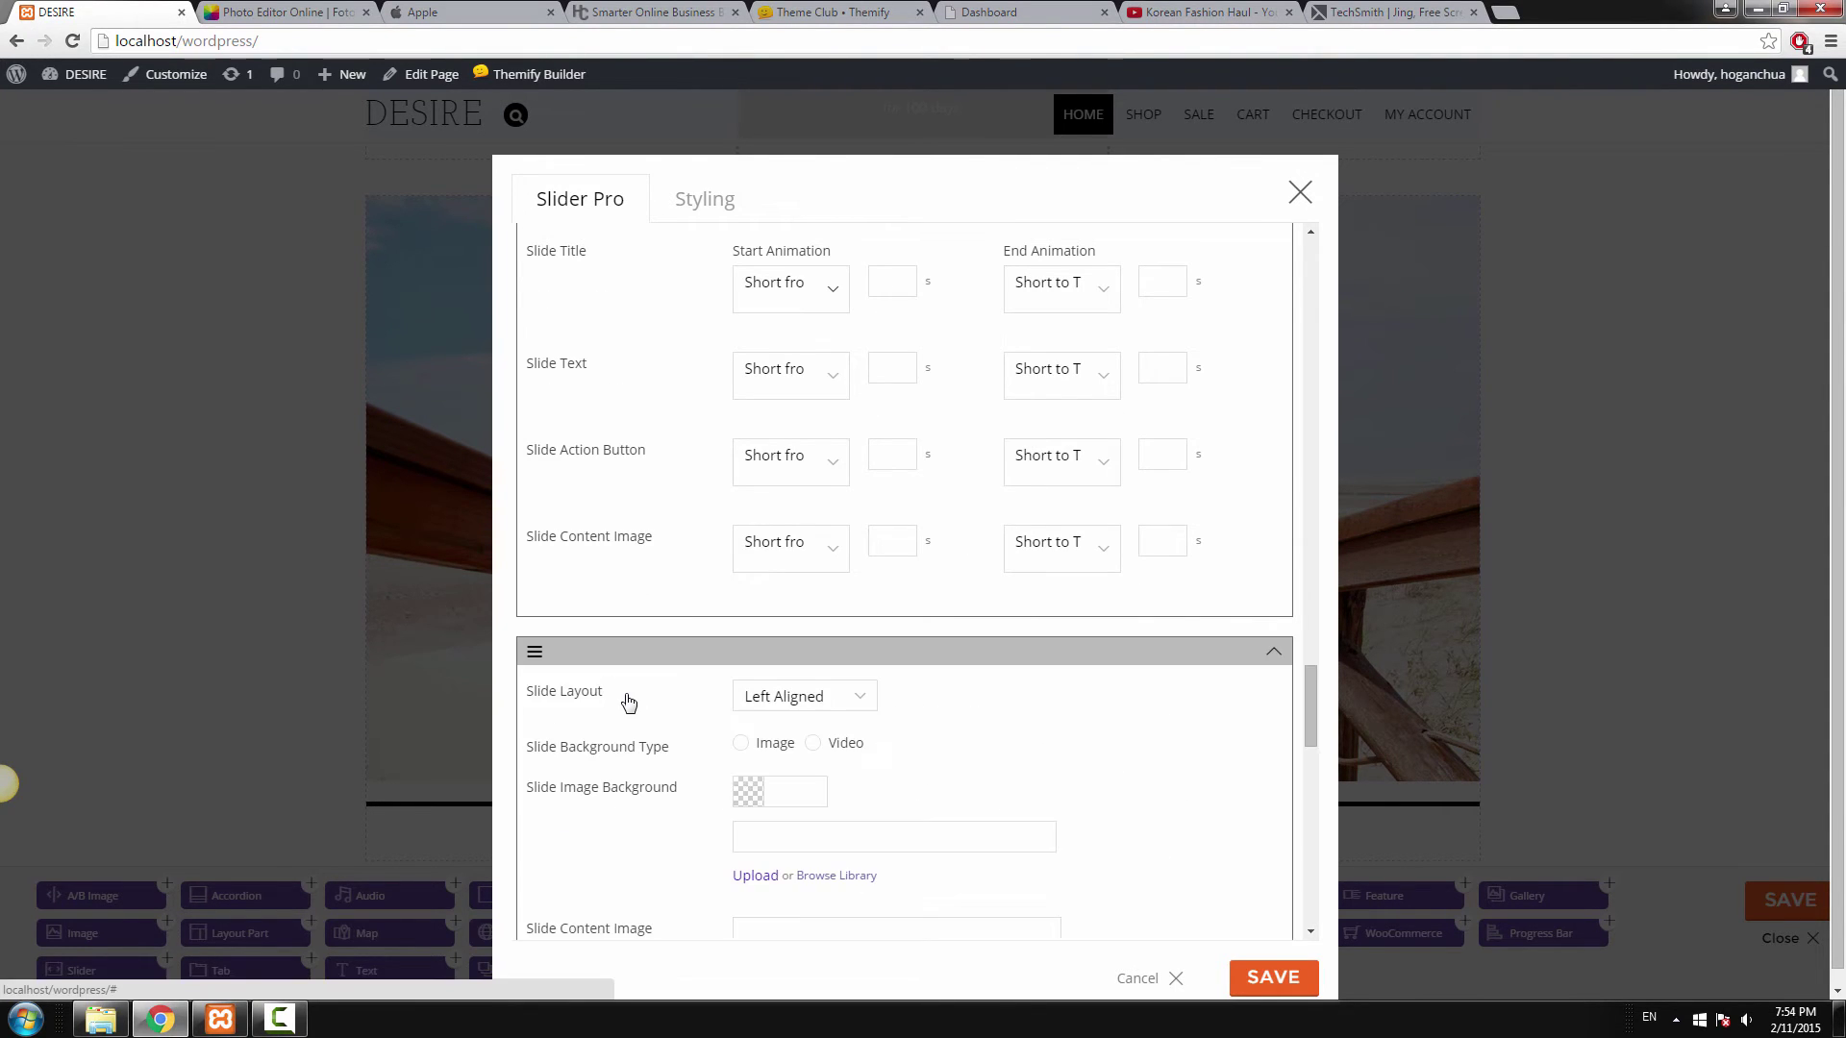
scroll(883, 513, "down", 2)
left_click(820, 524)
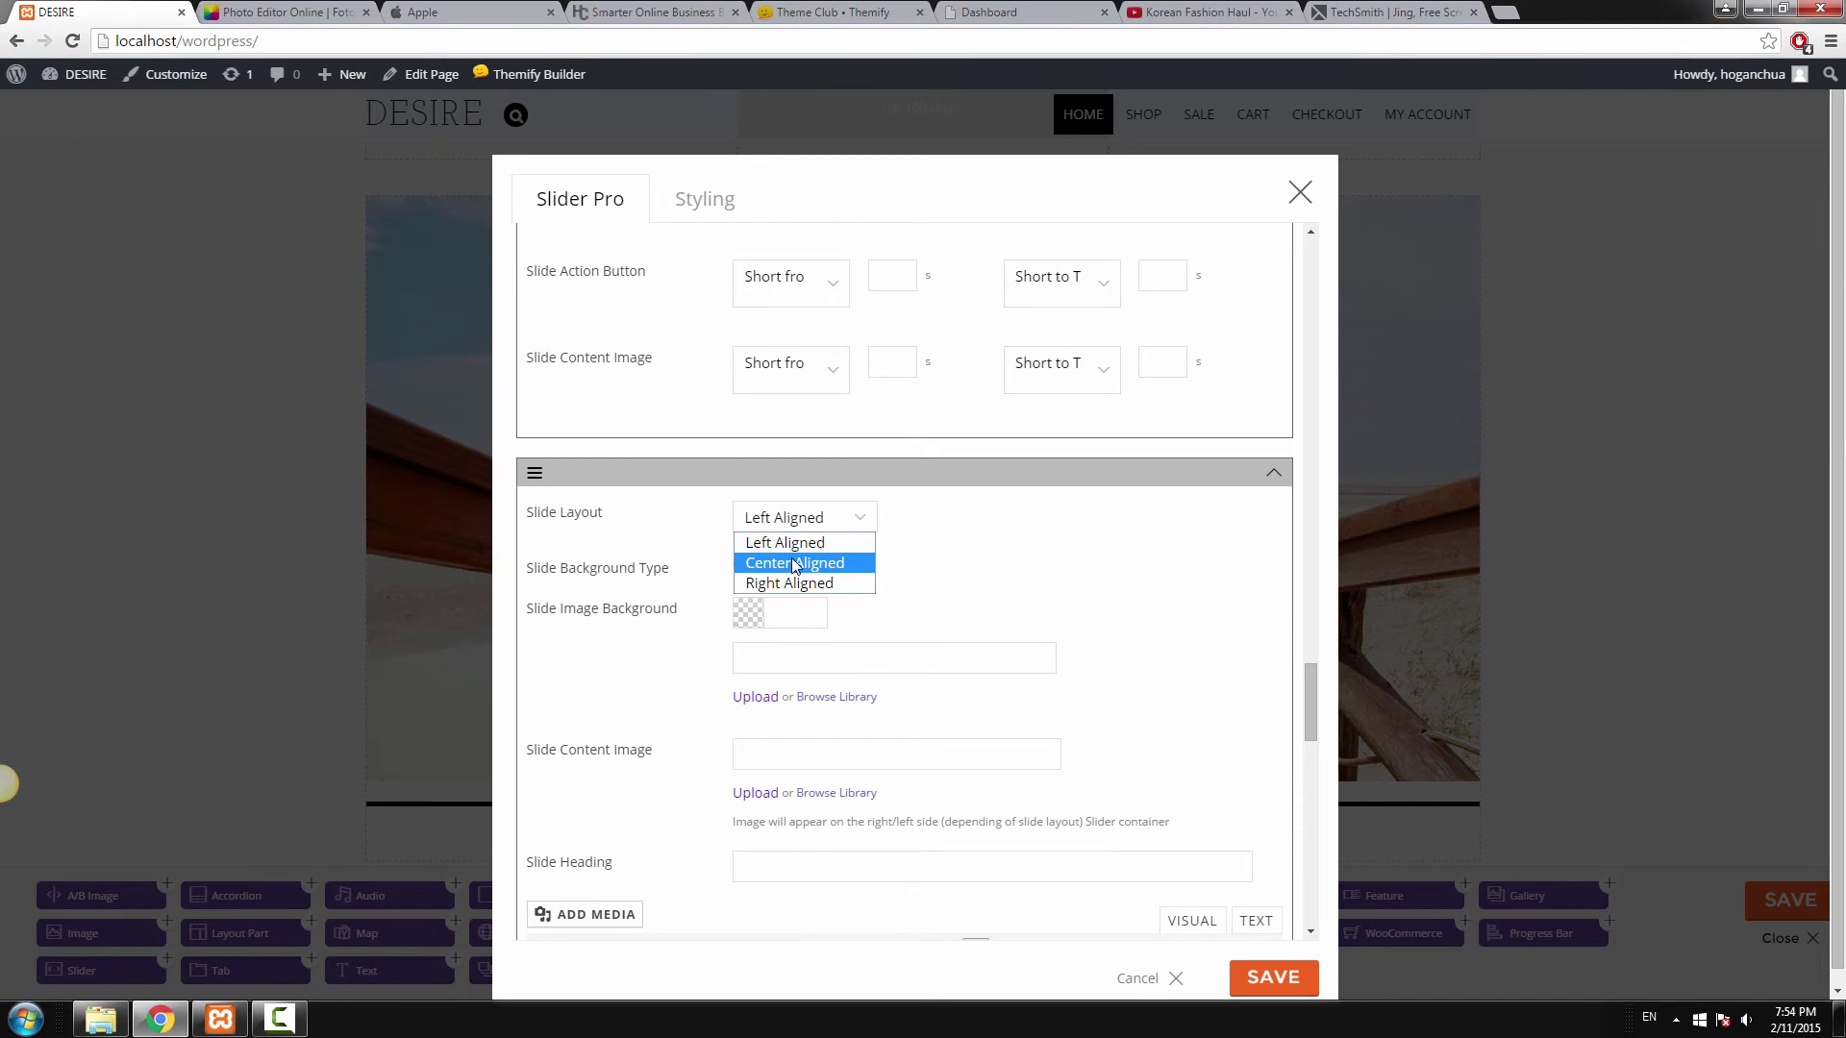
left_click(796, 565)
left_click(815, 566)
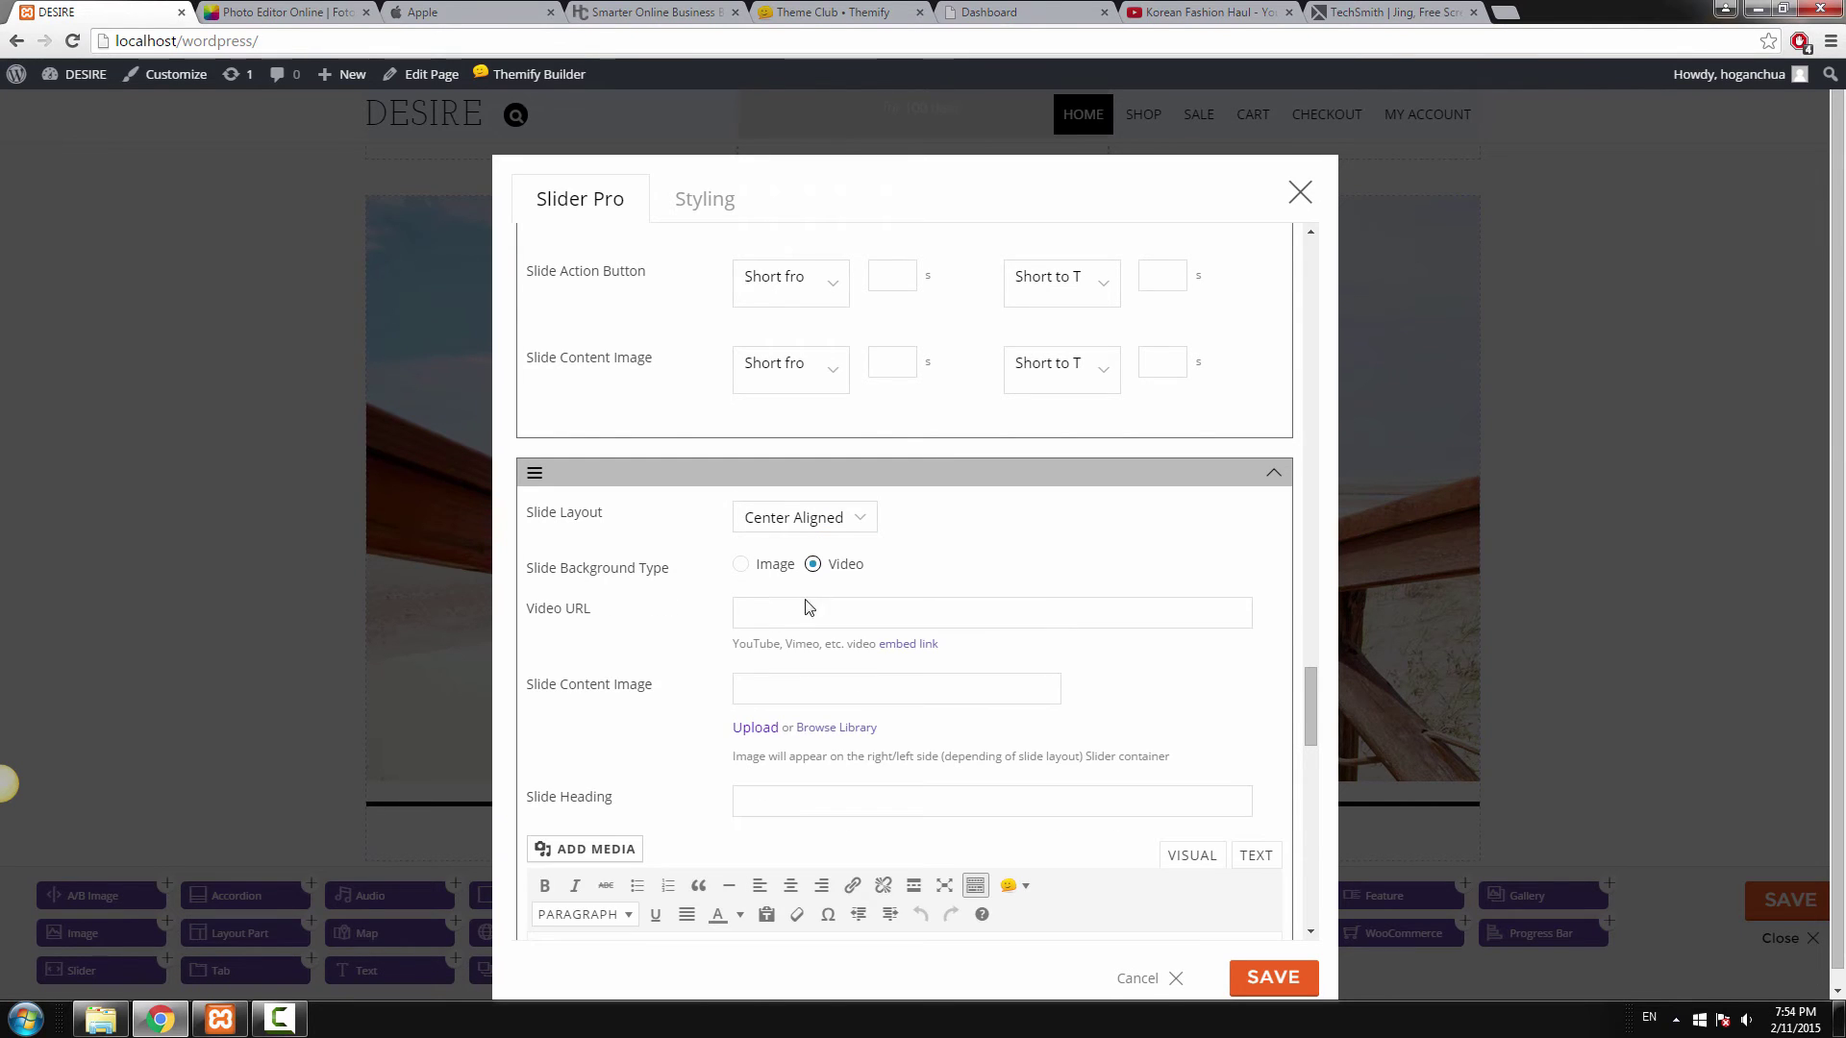
Copy the Korean Fashion Haul video's address from YouTube and paste it as the third slide's video URL.
left_click(795, 616)
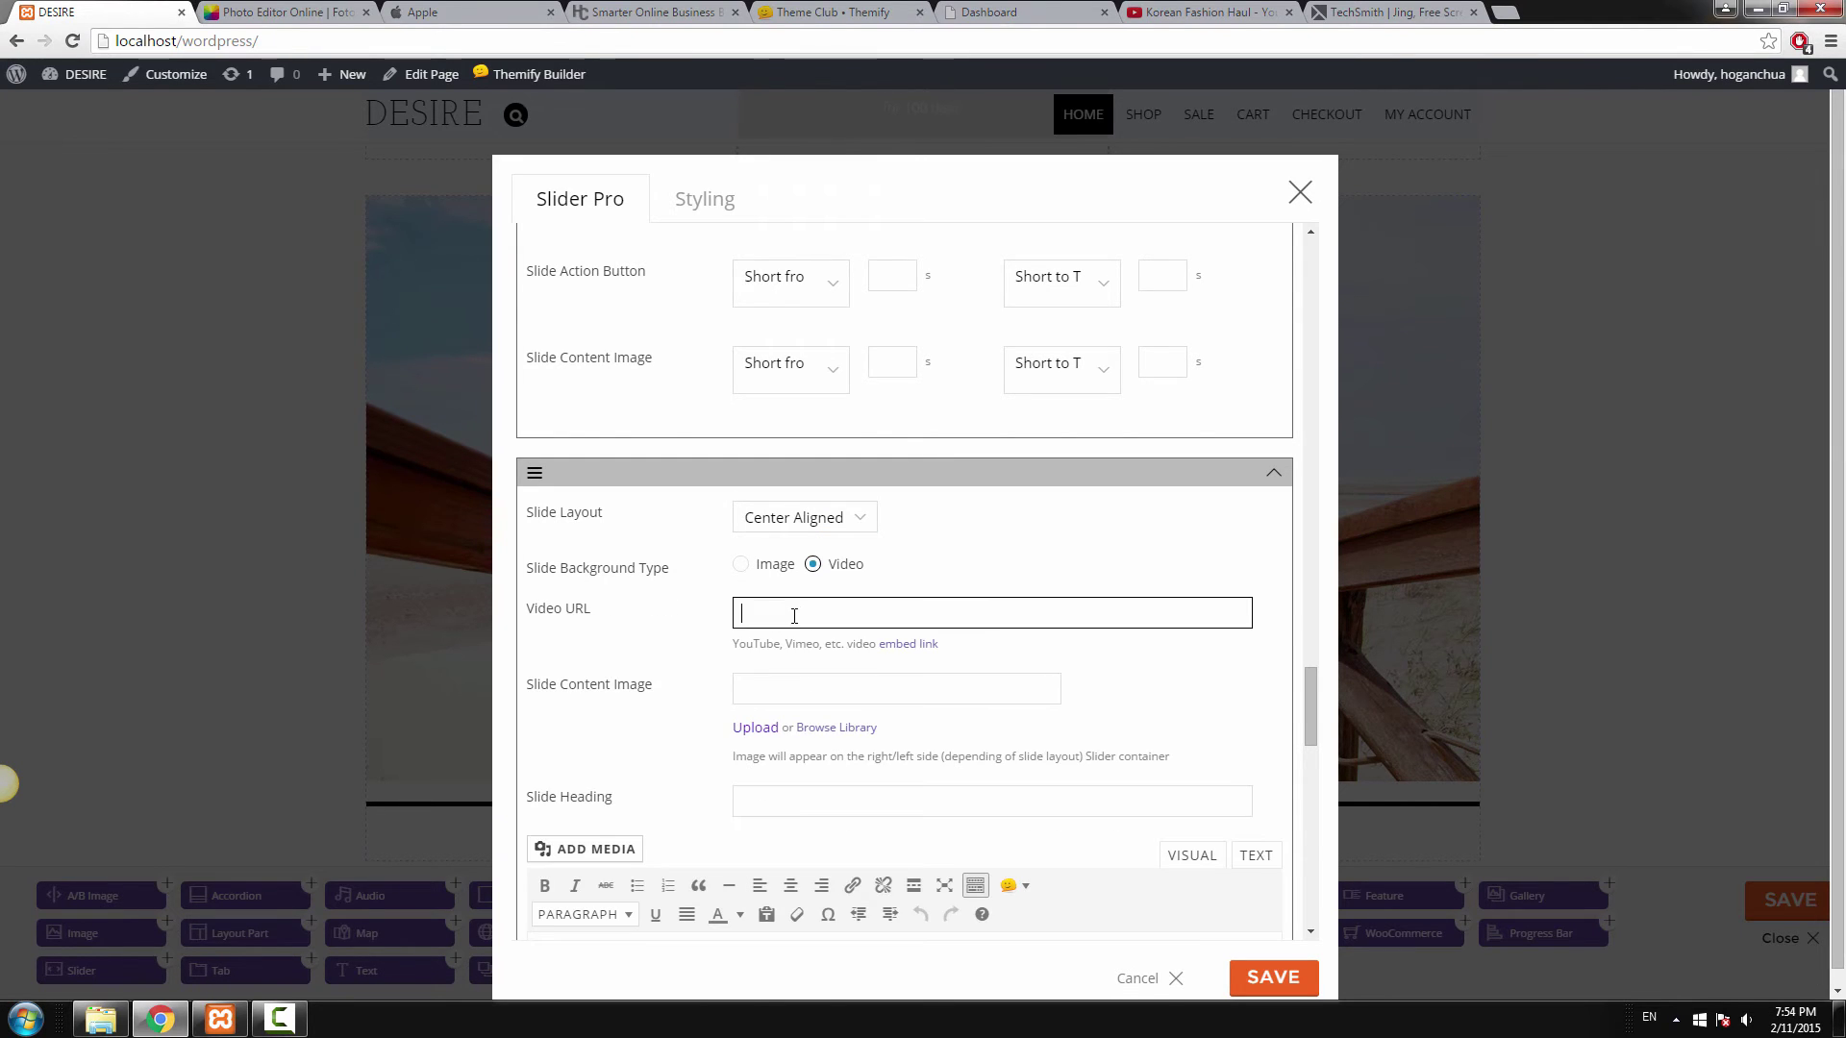
left_click(1240, 11)
left_click(351, 41)
right_click(351, 44)
left_click(385, 116)
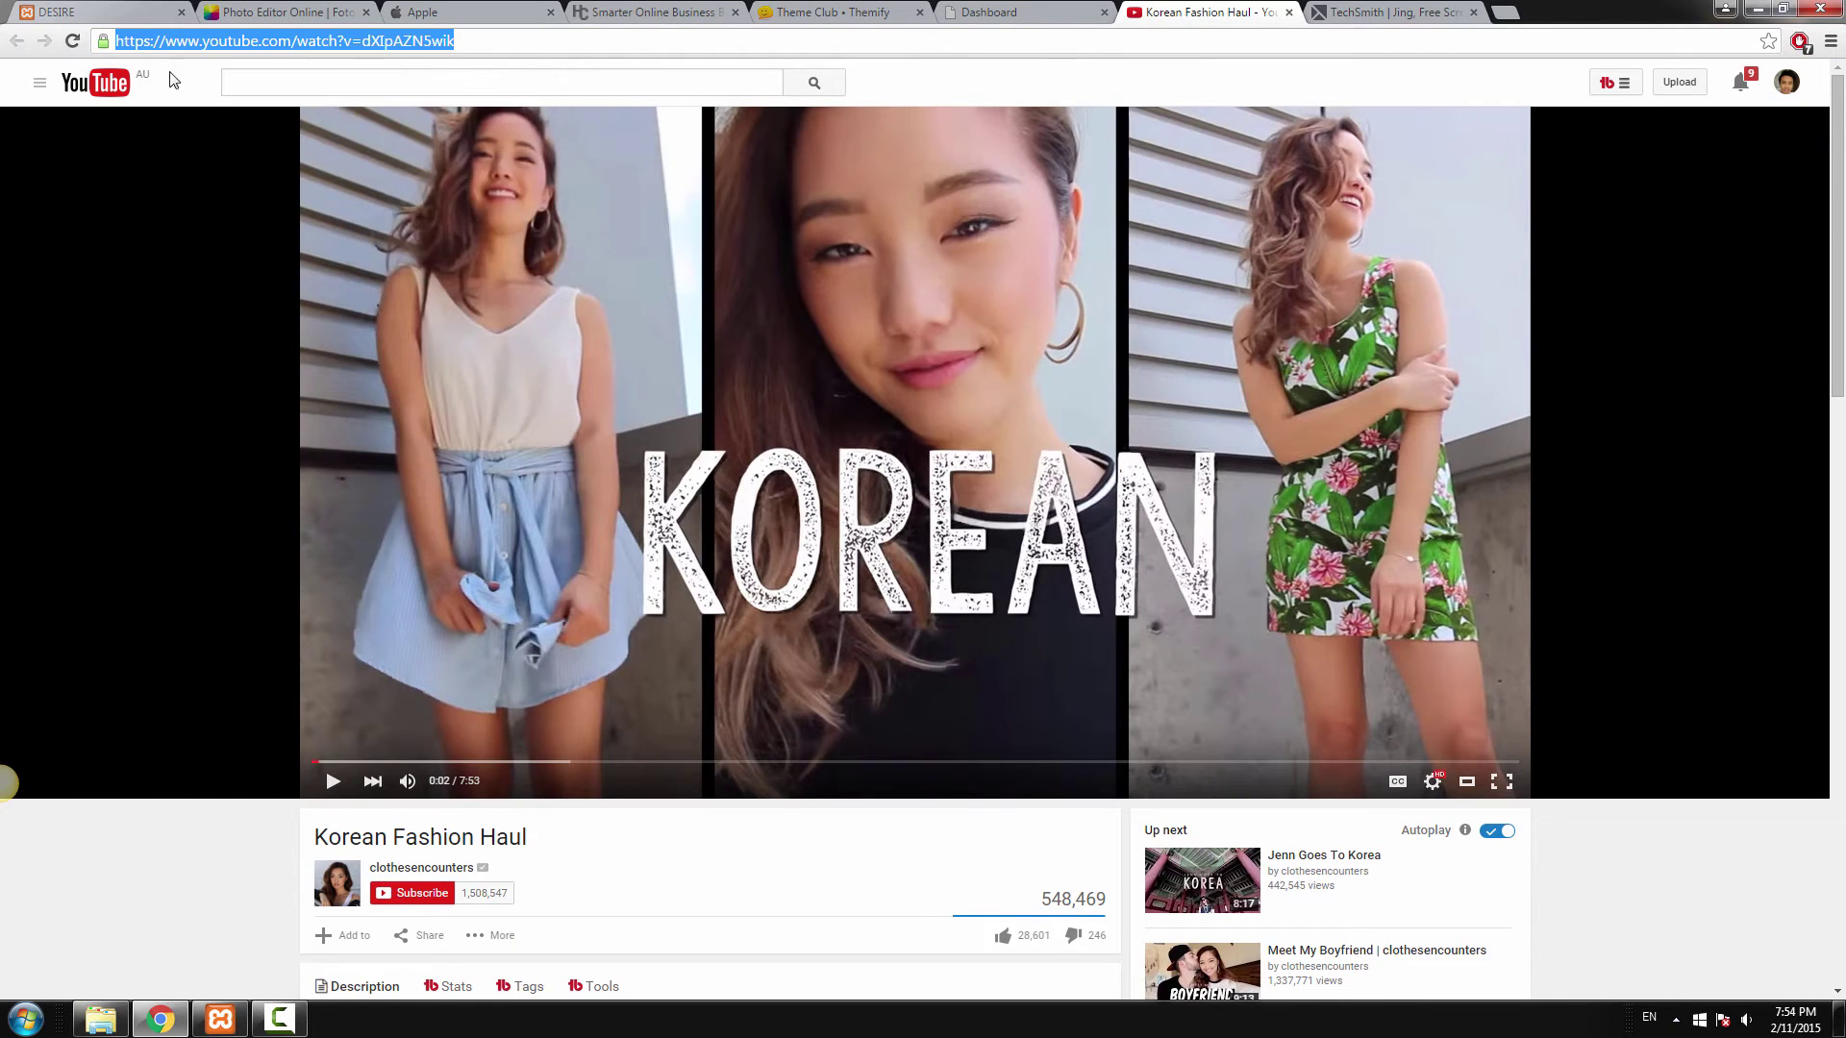
left_click(114, 11)
right_click(813, 612)
left_click(856, 719)
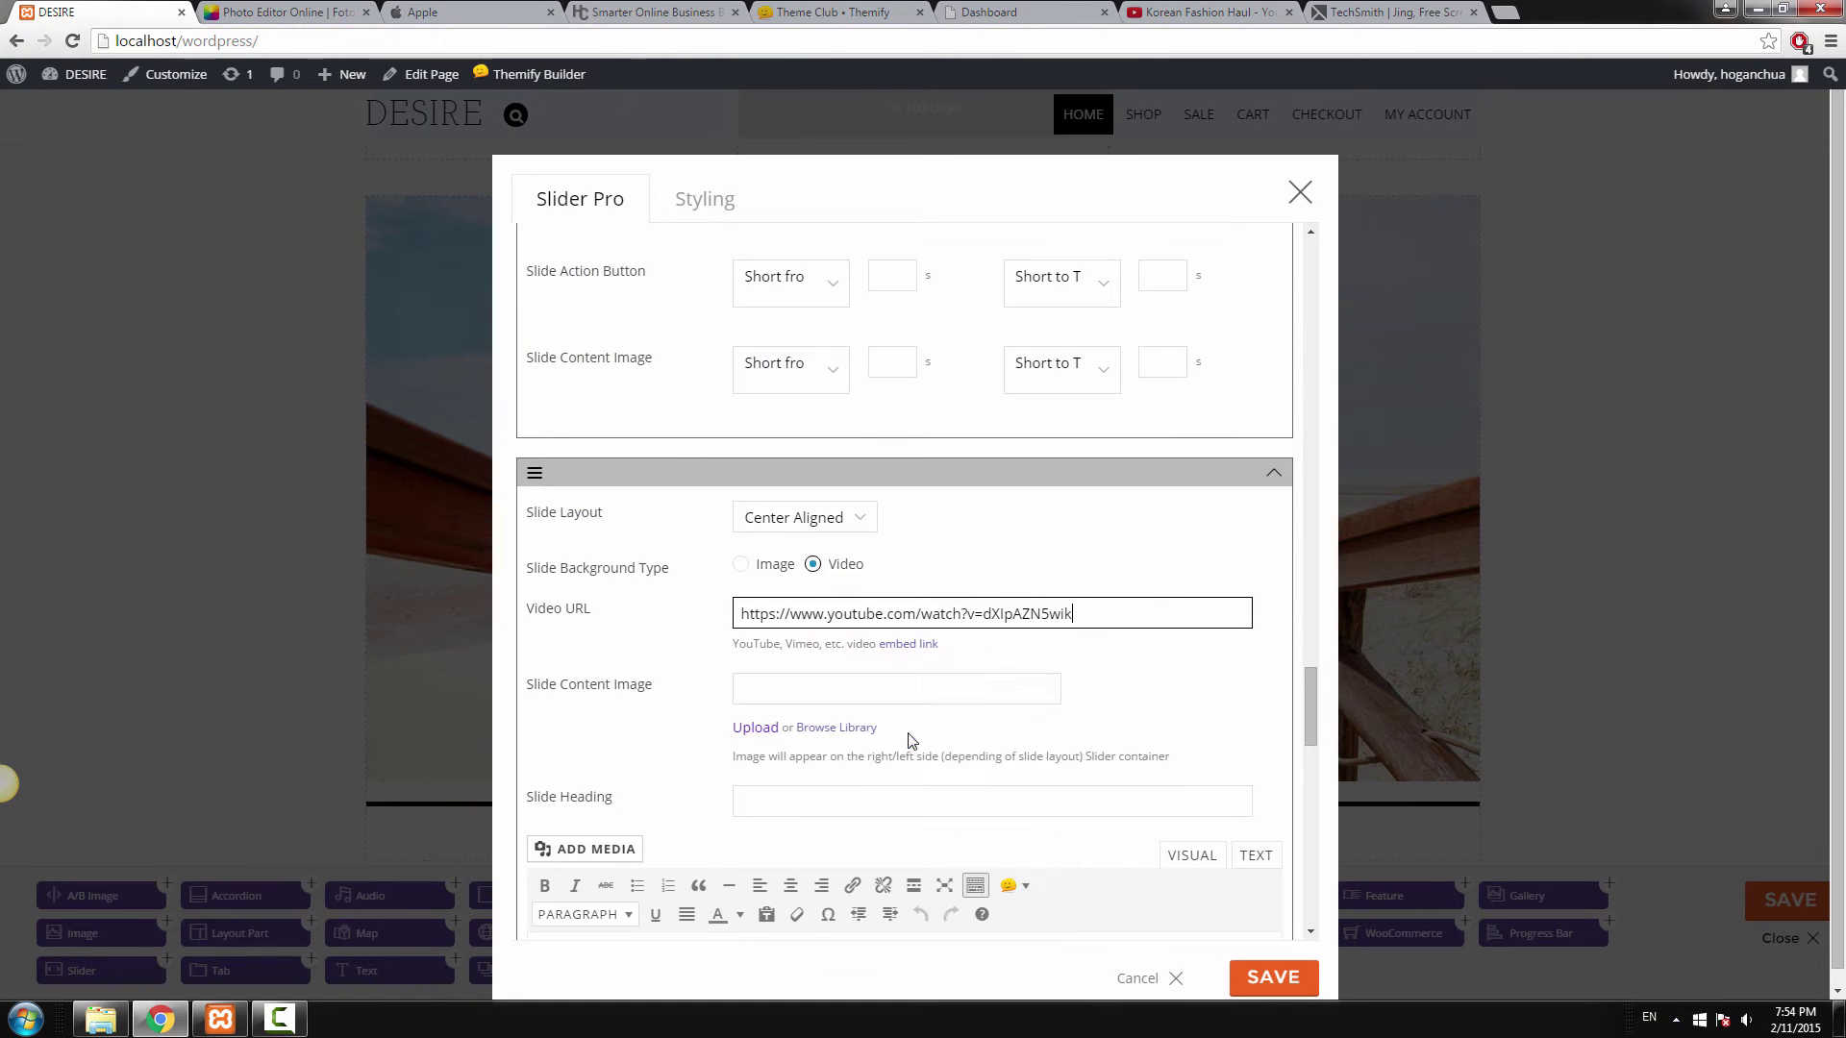
Review the third slide's remaining options, save the slider module and switch to another slide in the page preview.
scroll(906, 741, "down", 5)
scroll(683, 539, "down", 1)
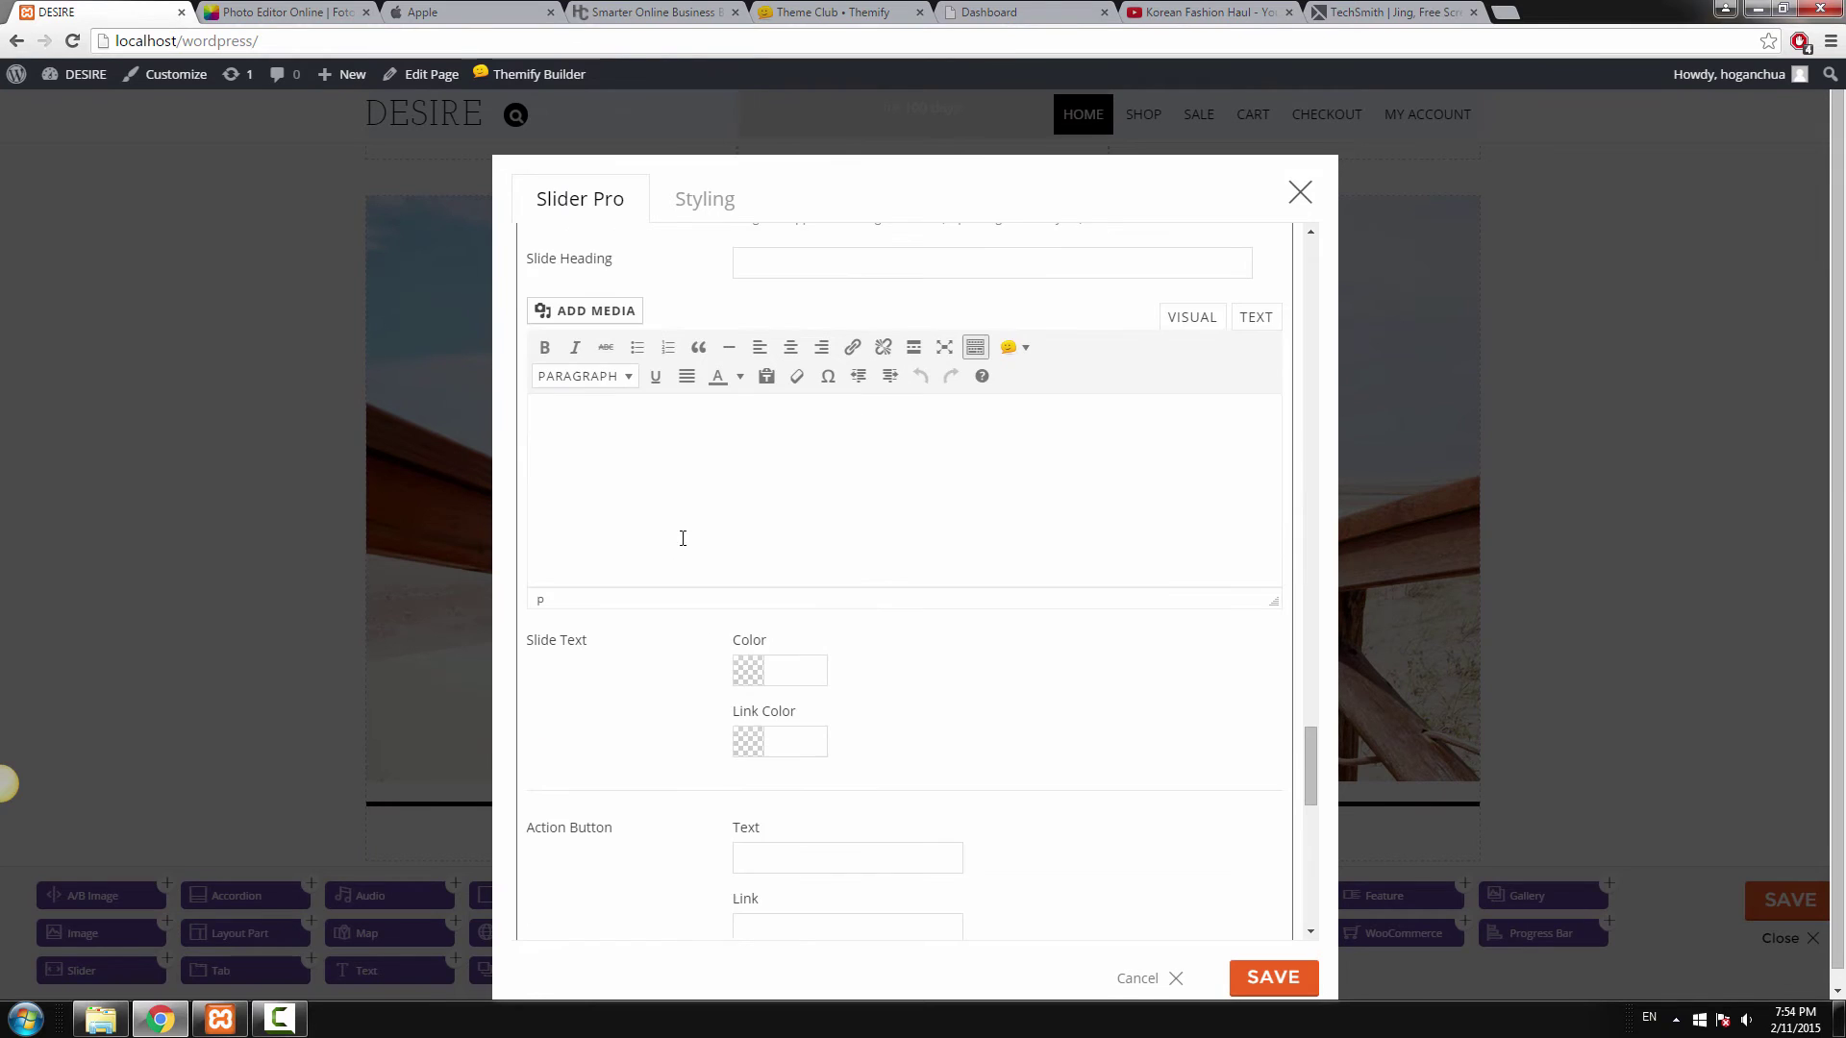
scroll(664, 567, "down", 2)
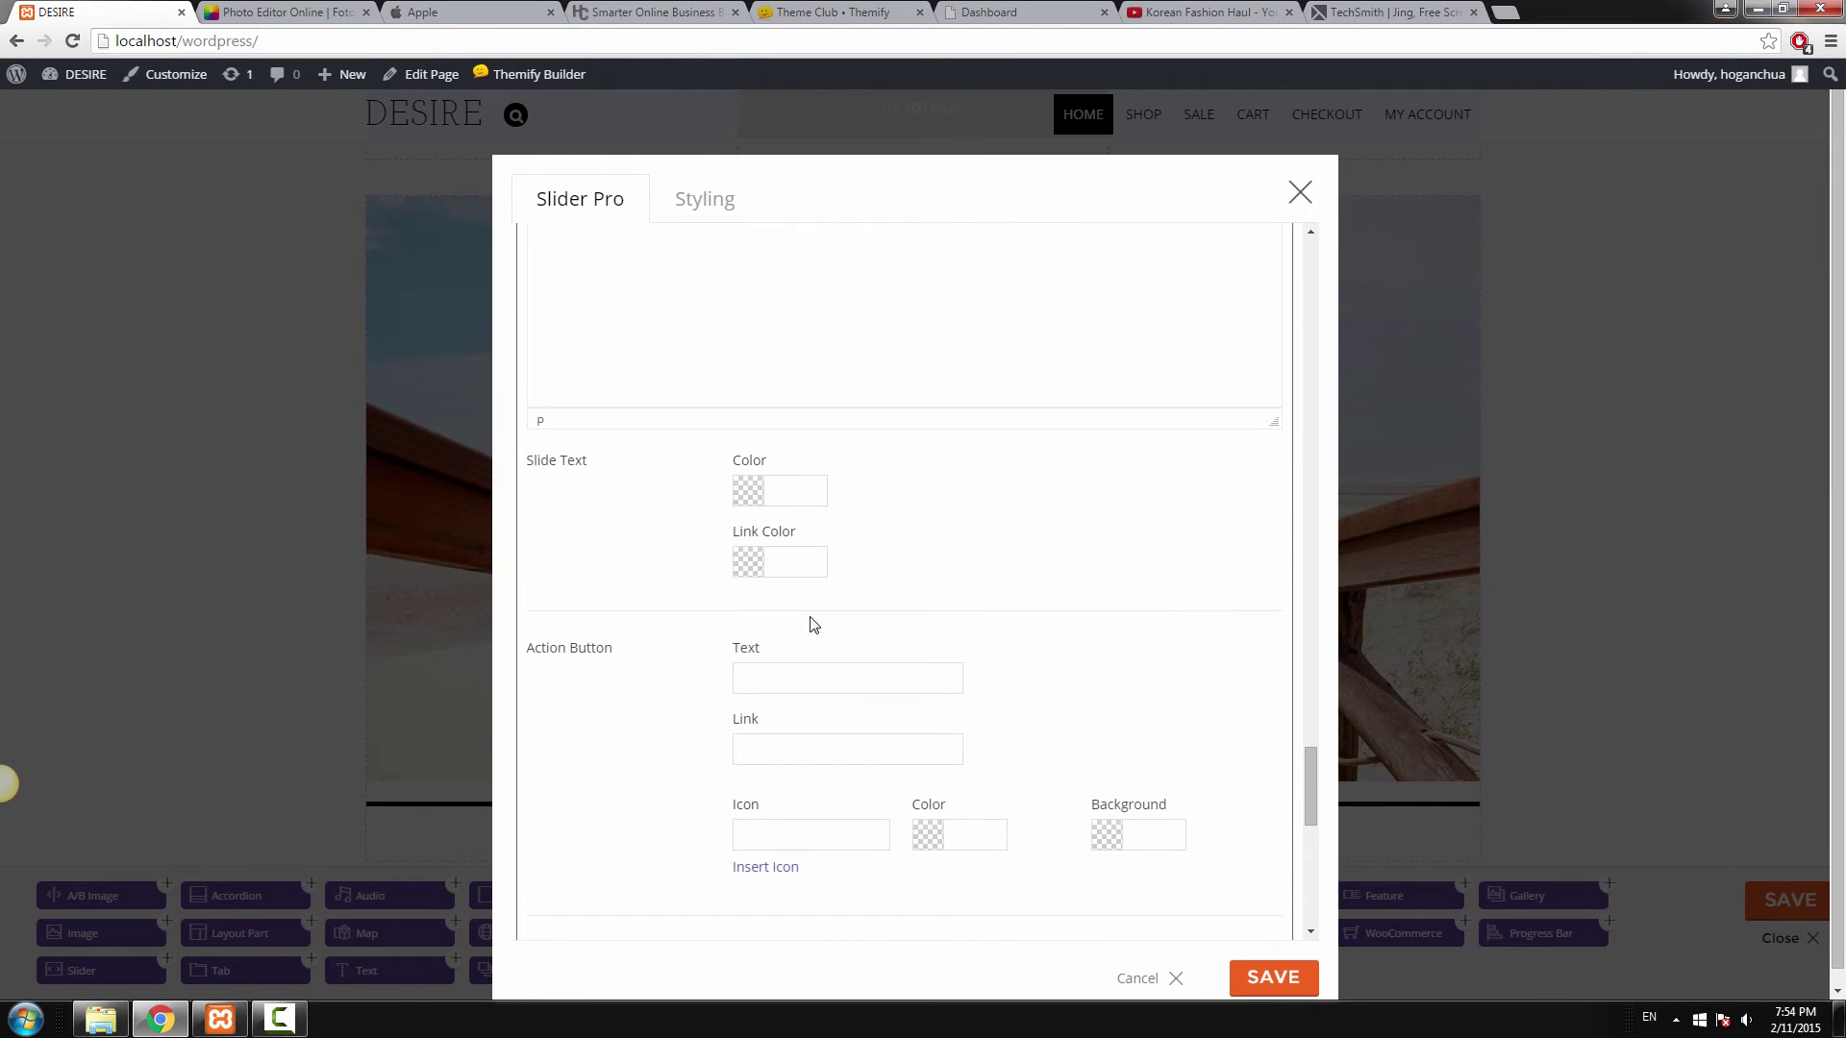
scroll(813, 625, "down", 8)
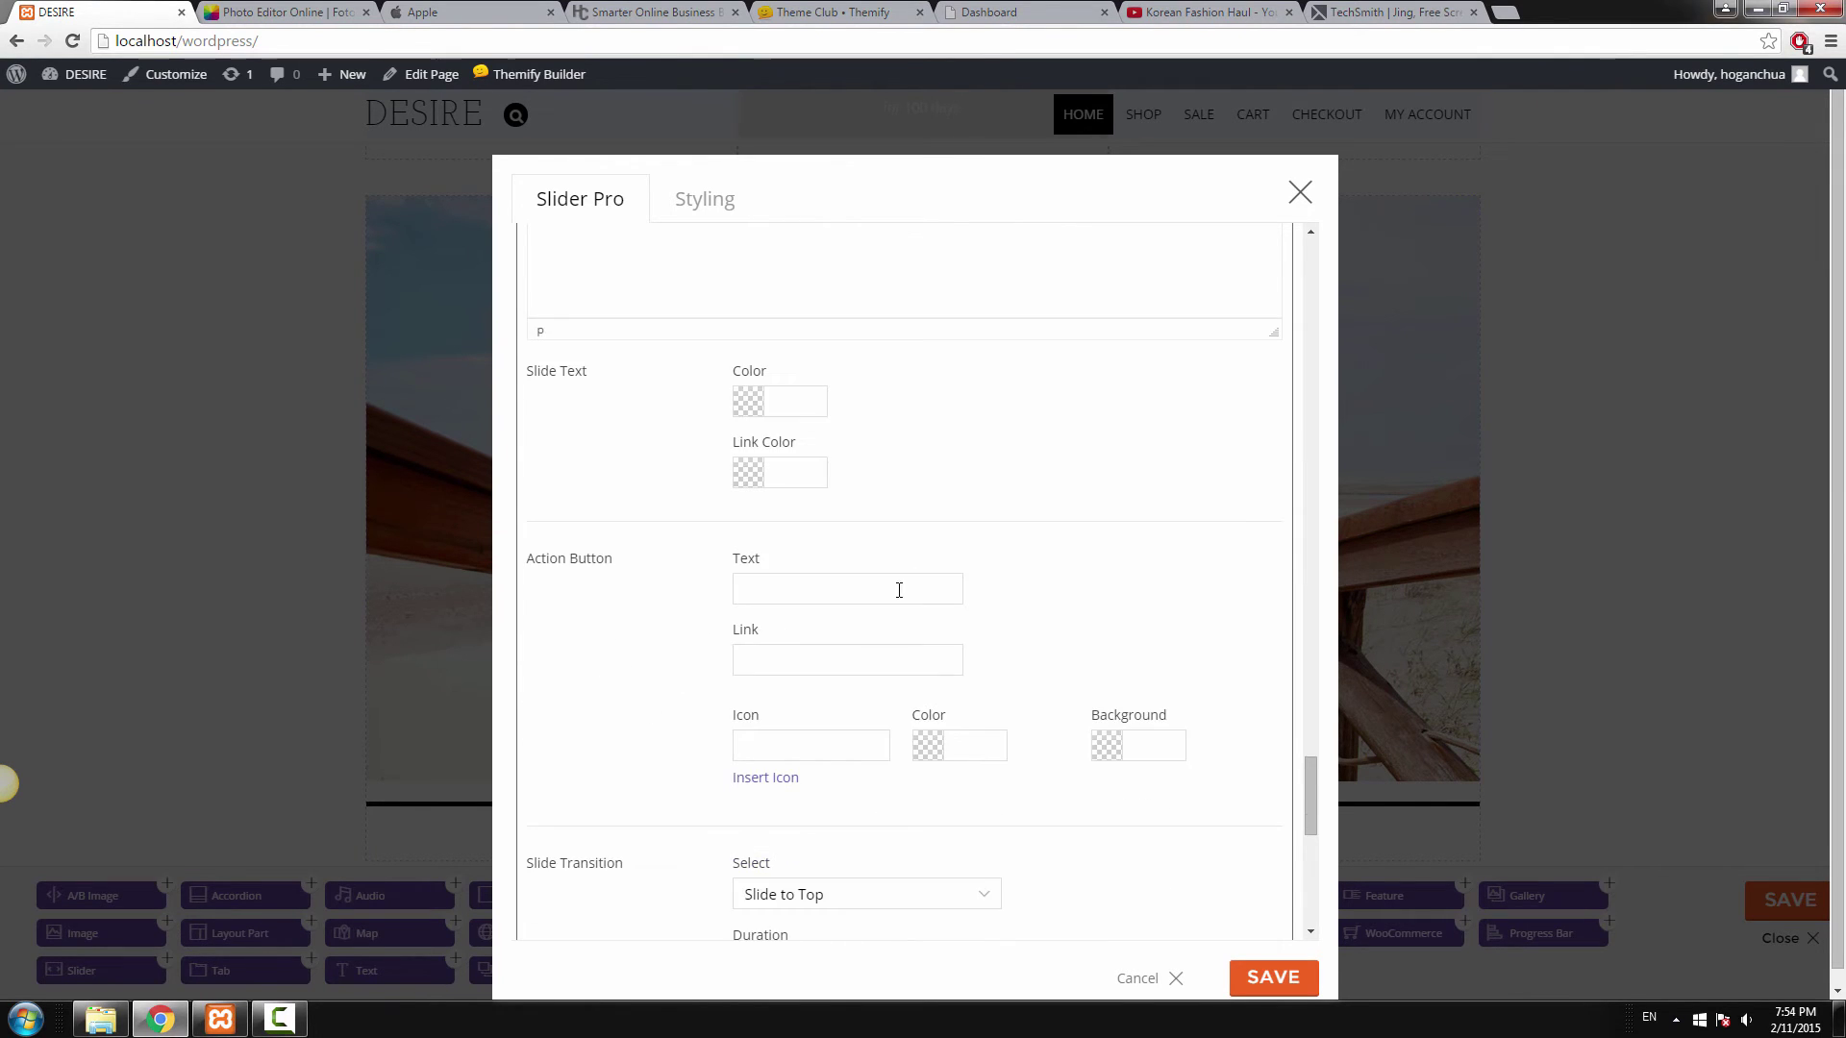
left_click(1256, 981)
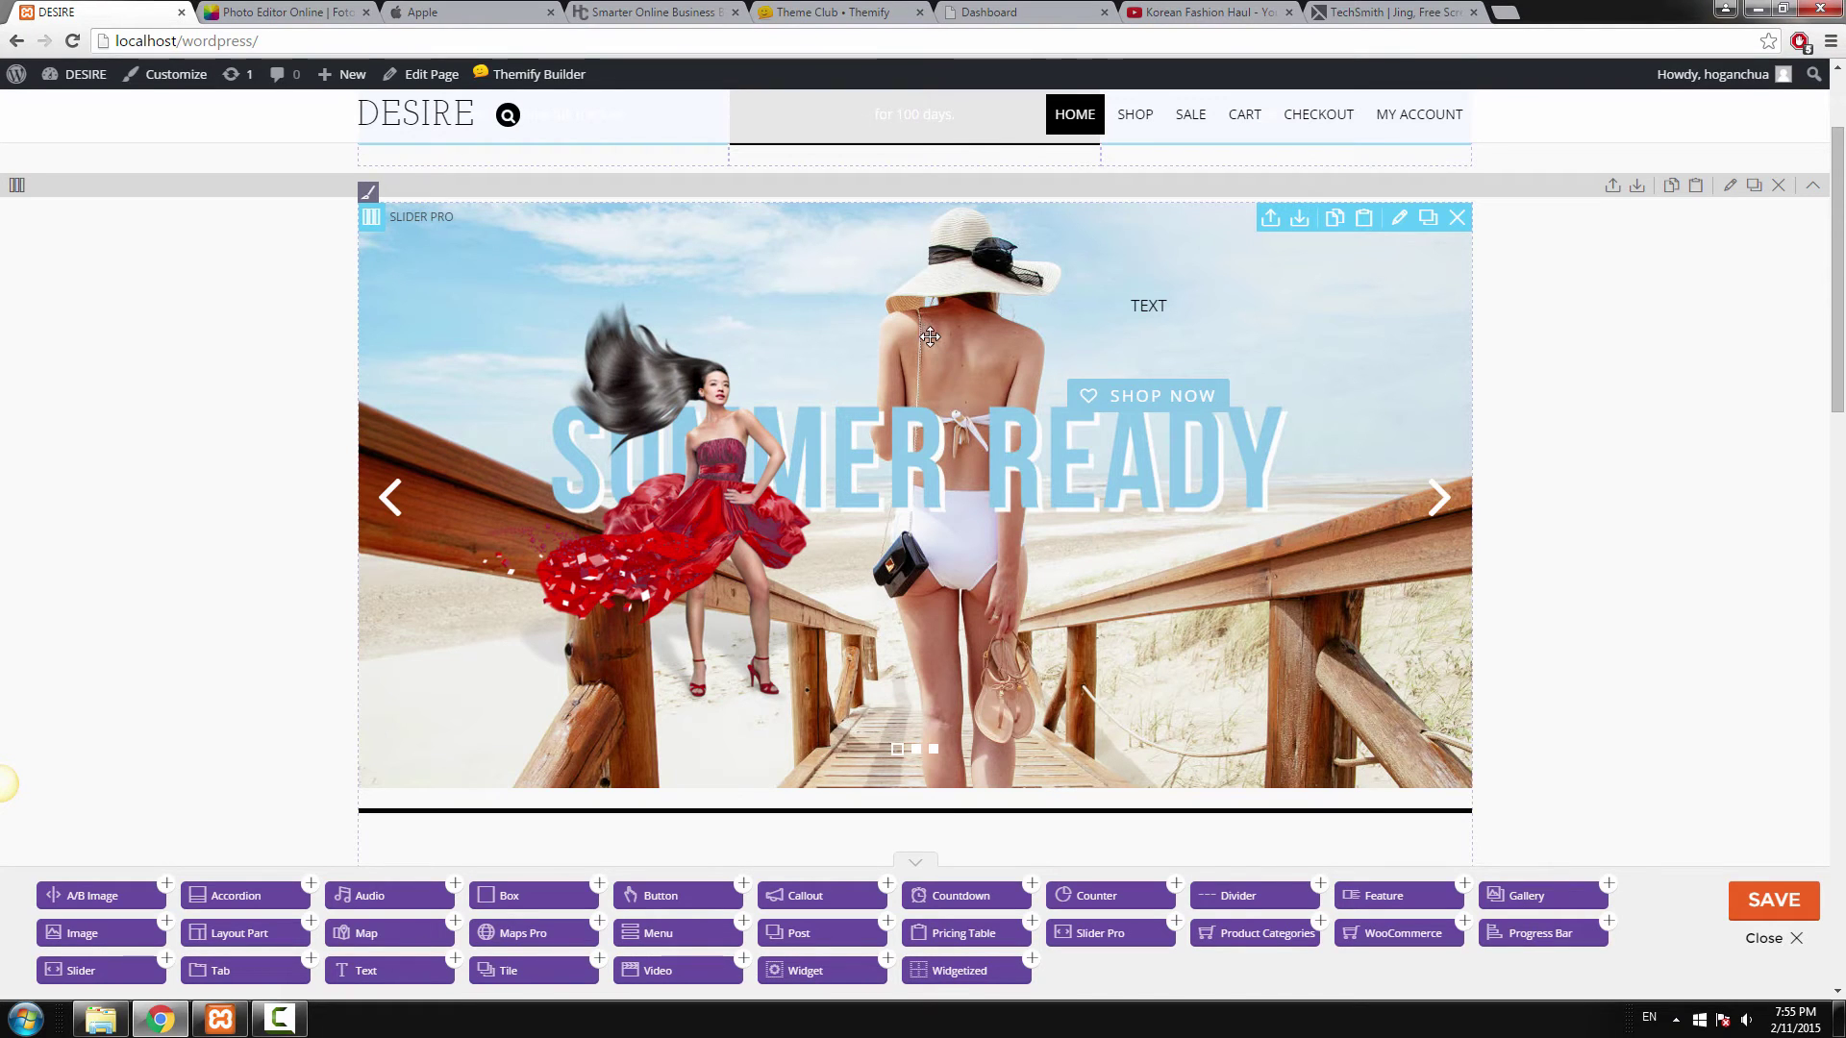
left_click_drag(884, 770, 920, 756)
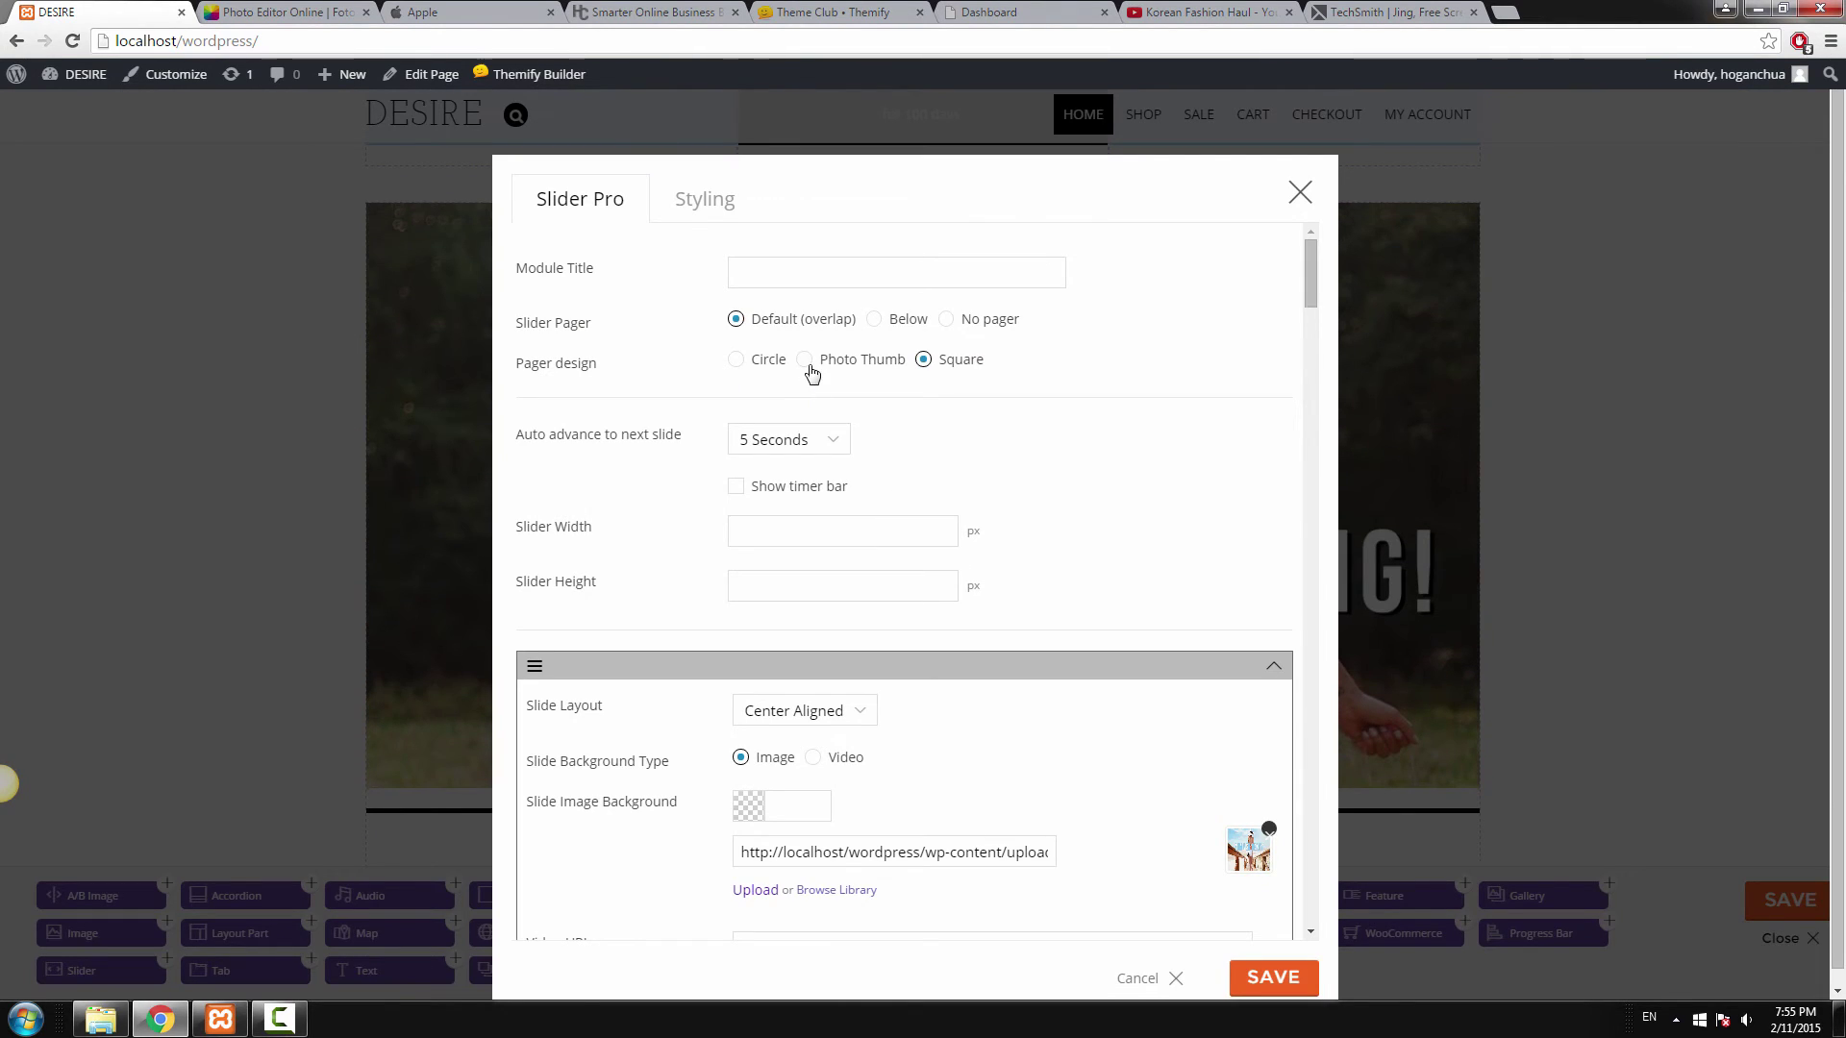
Set the pager design to Photo Thumb and reposition the first slide's text with center alignment and line breaks above it.
left_click(805, 362)
left_click_drag(1306, 294, 1303, 375)
scroll(585, 362, "up", 3)
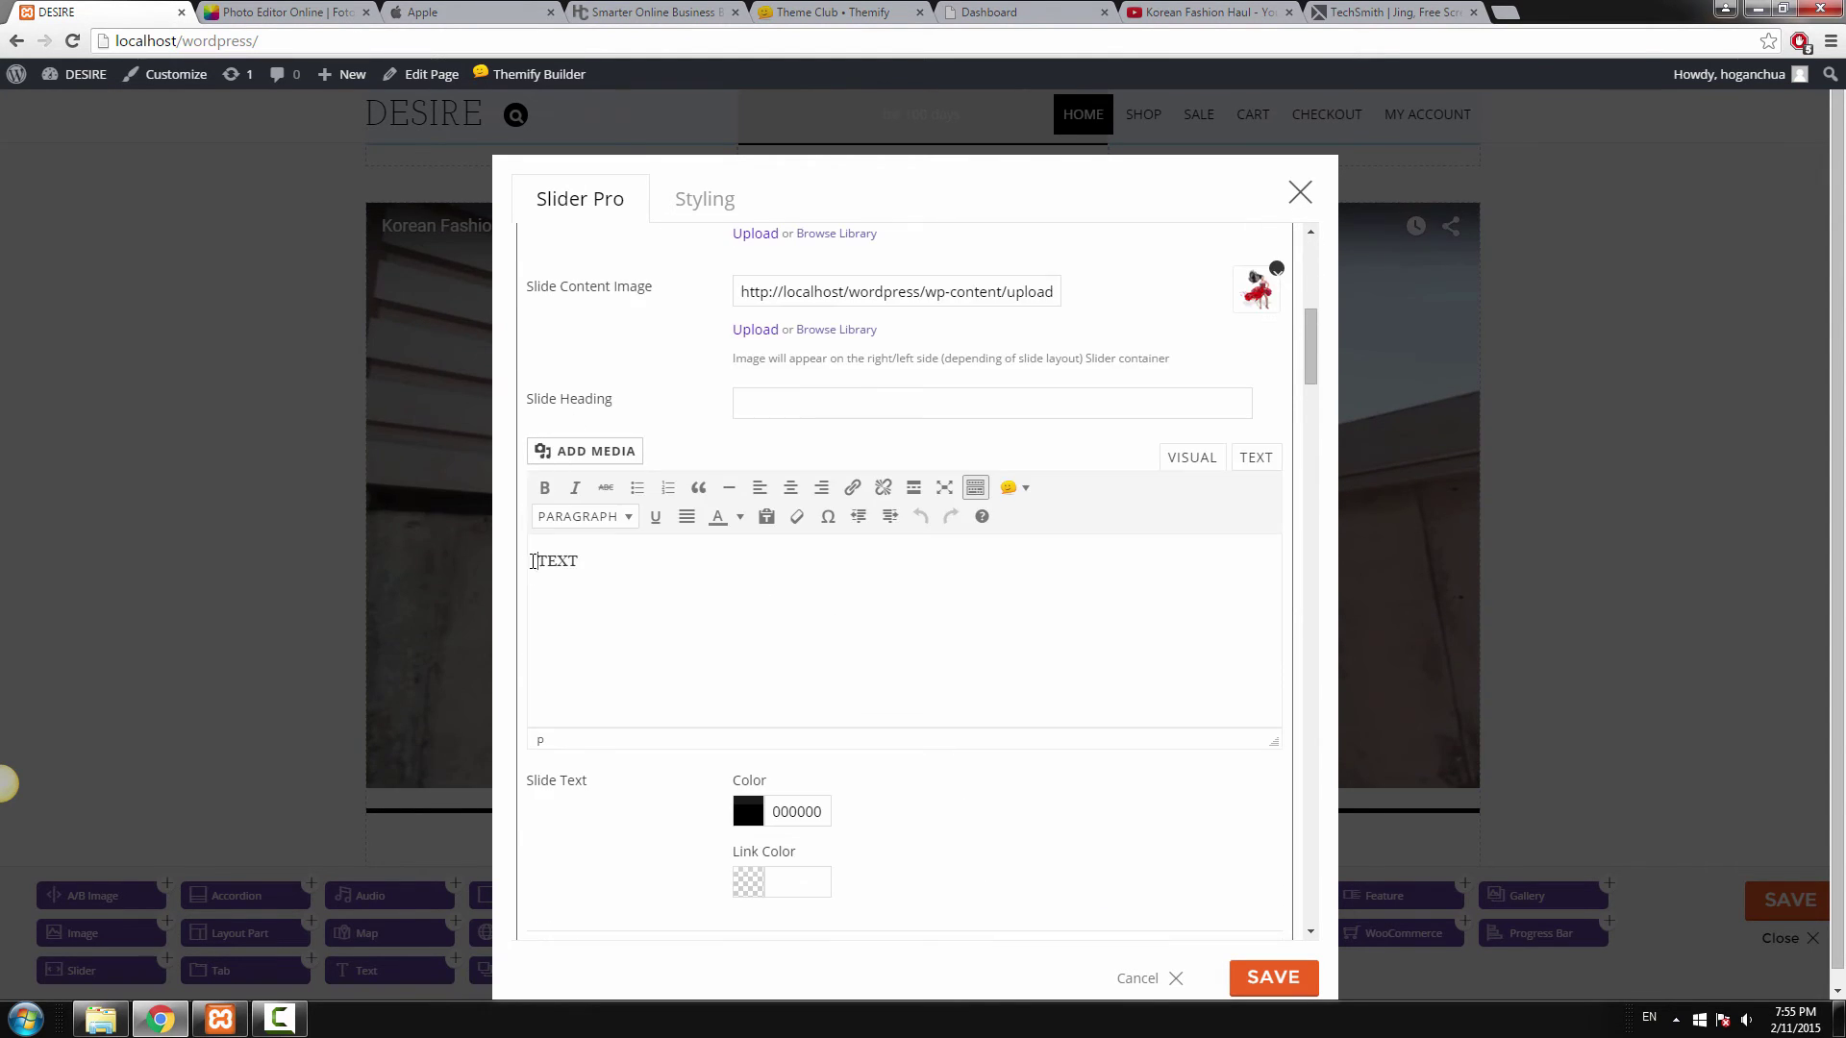
left_click_drag(534, 562, 609, 555)
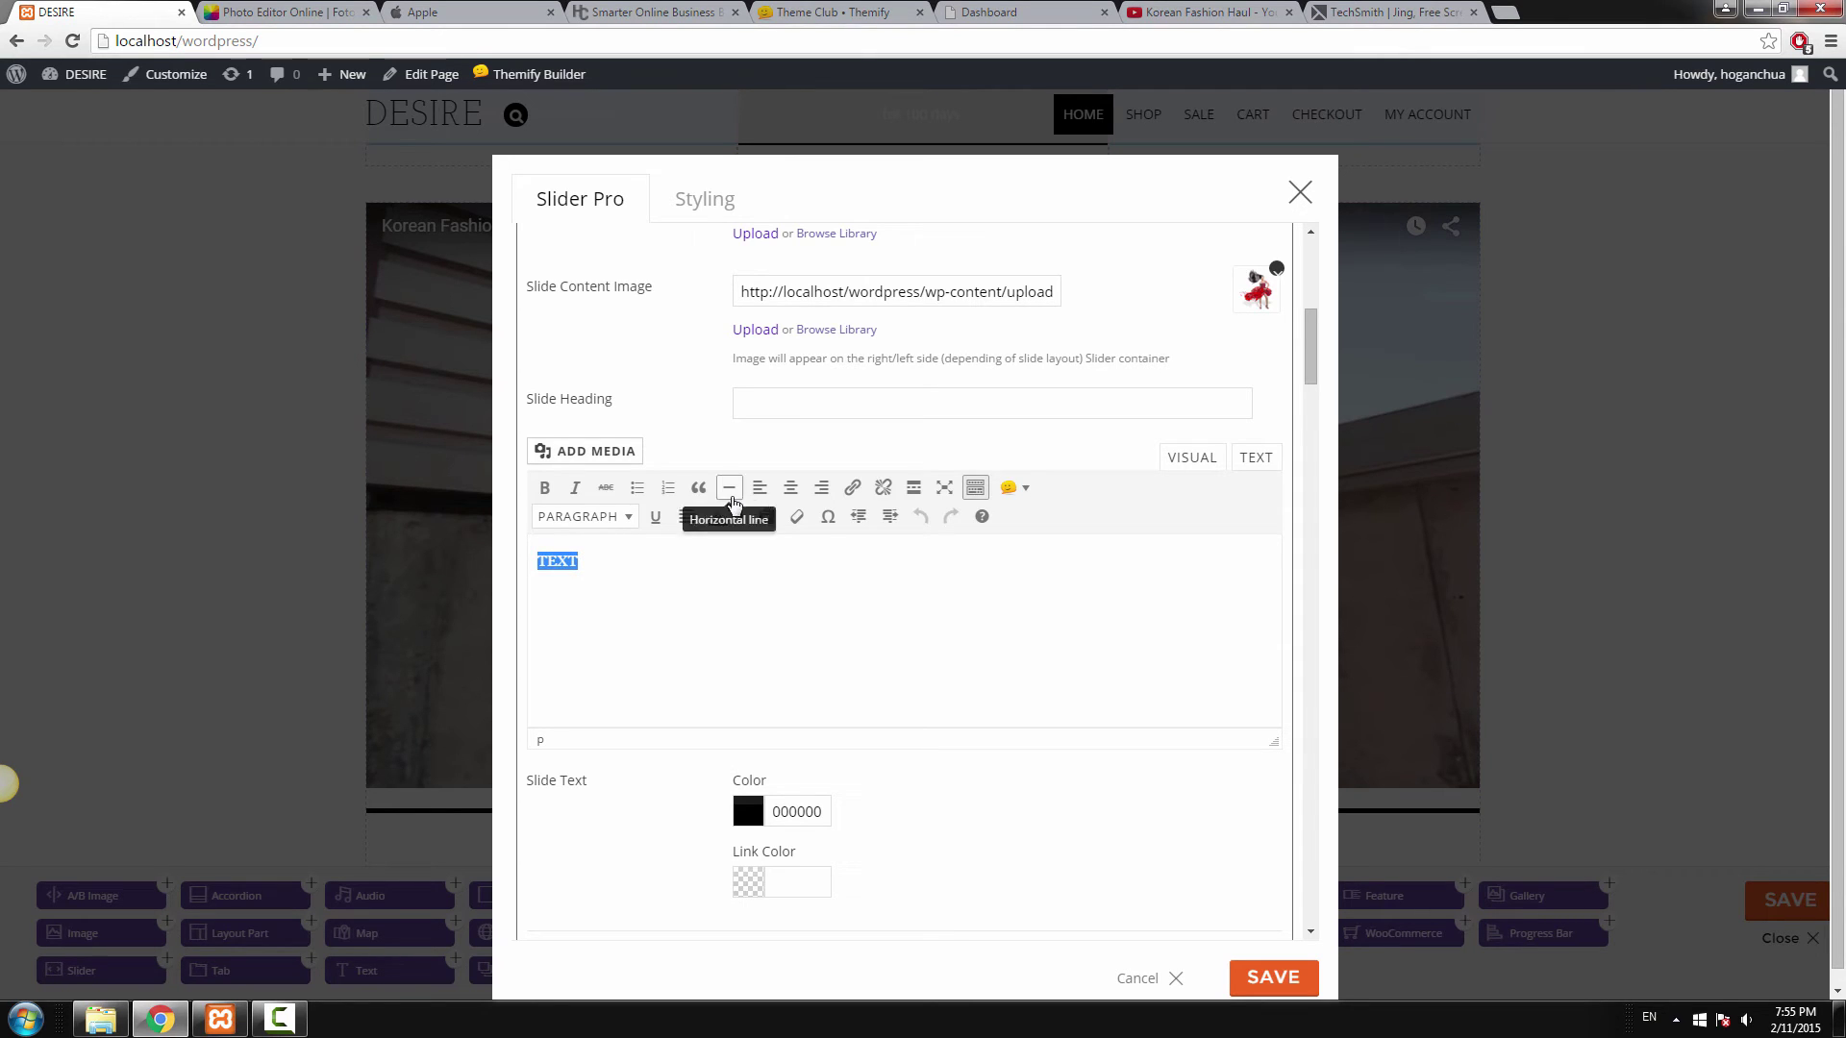
left_click(790, 488)
left_click(846, 563)
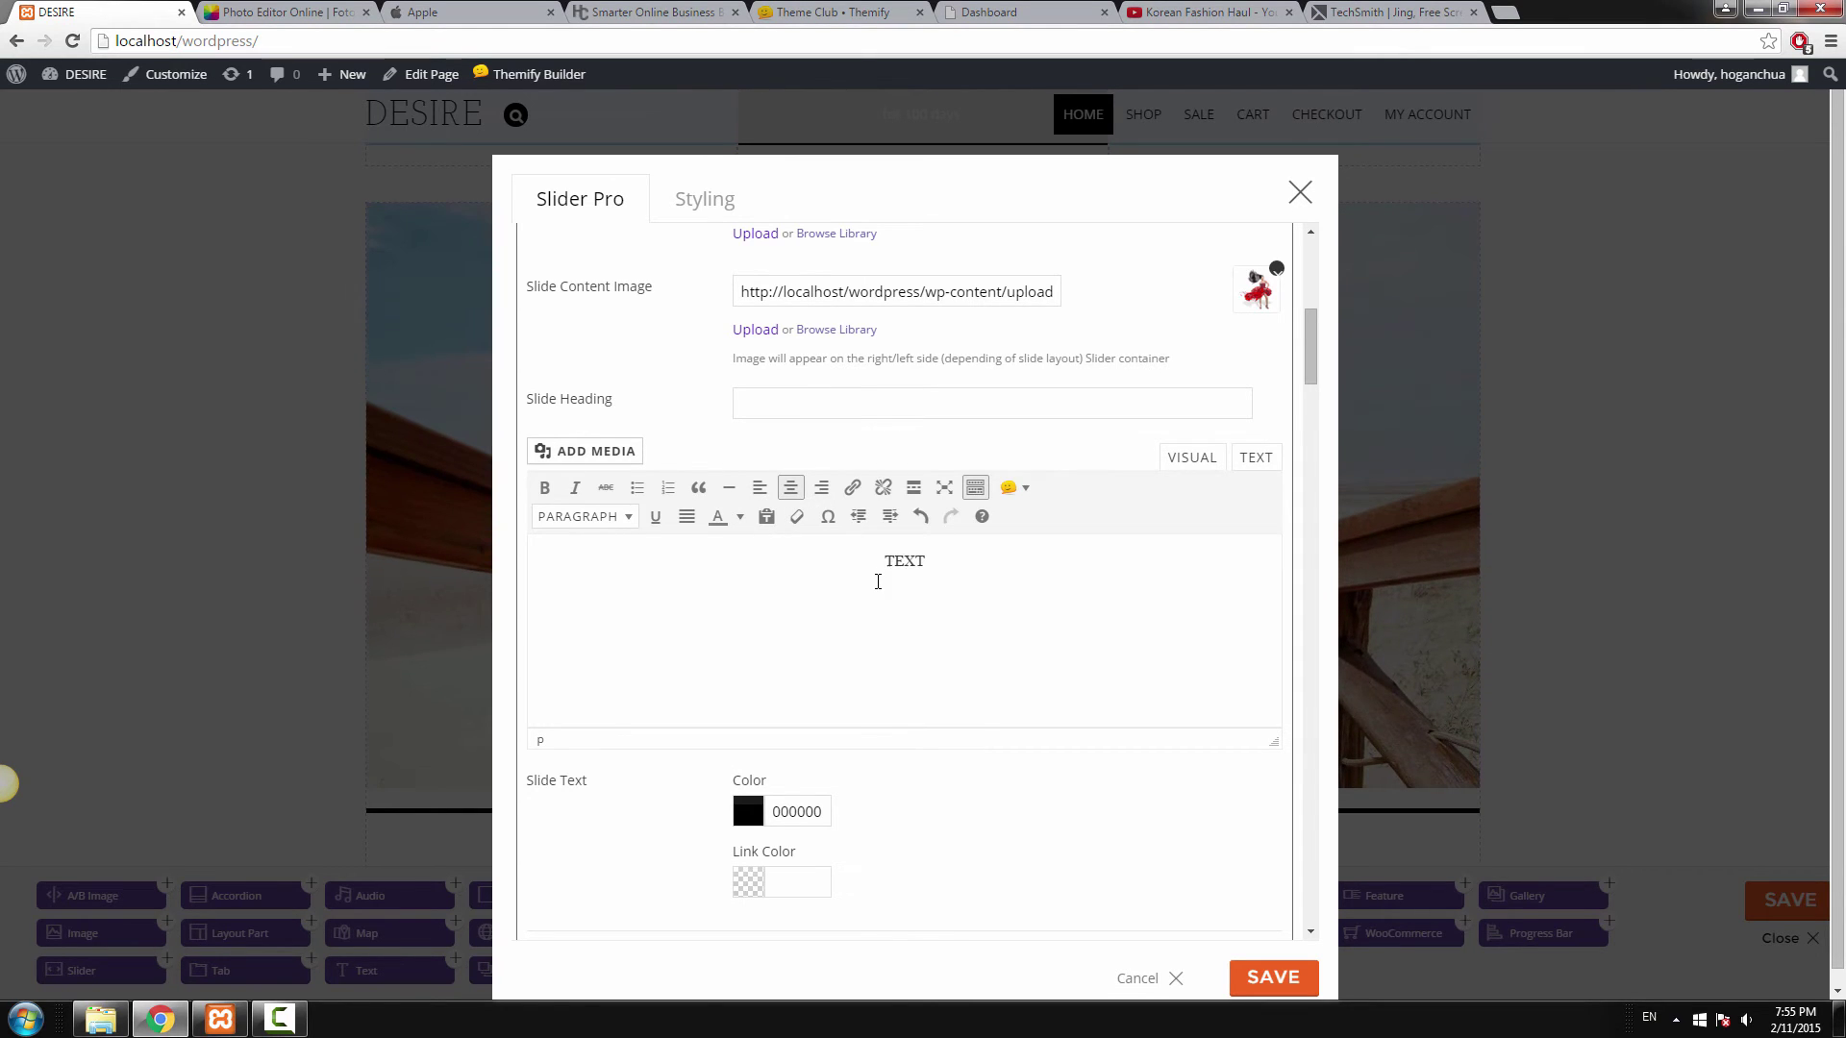
key("Return")
key("Return")
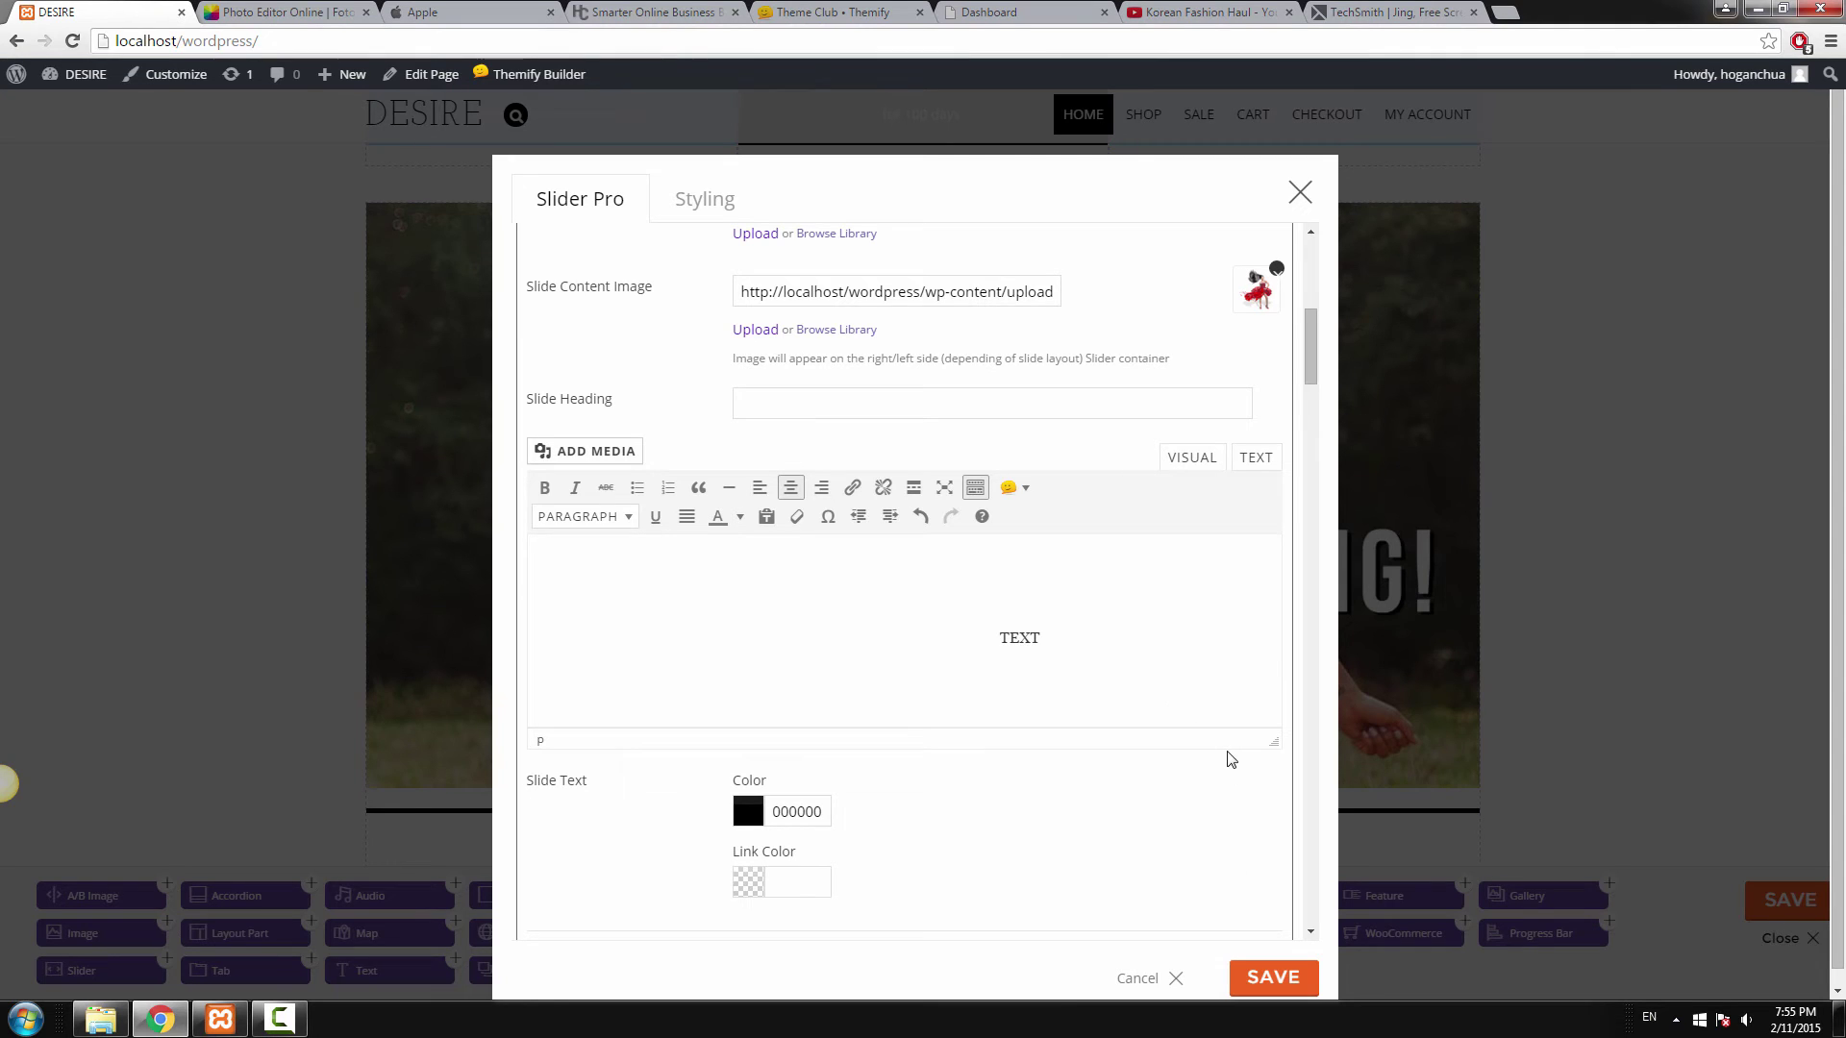
Remove the content image from the first slide and save the slider module.
left_click(1277, 269)
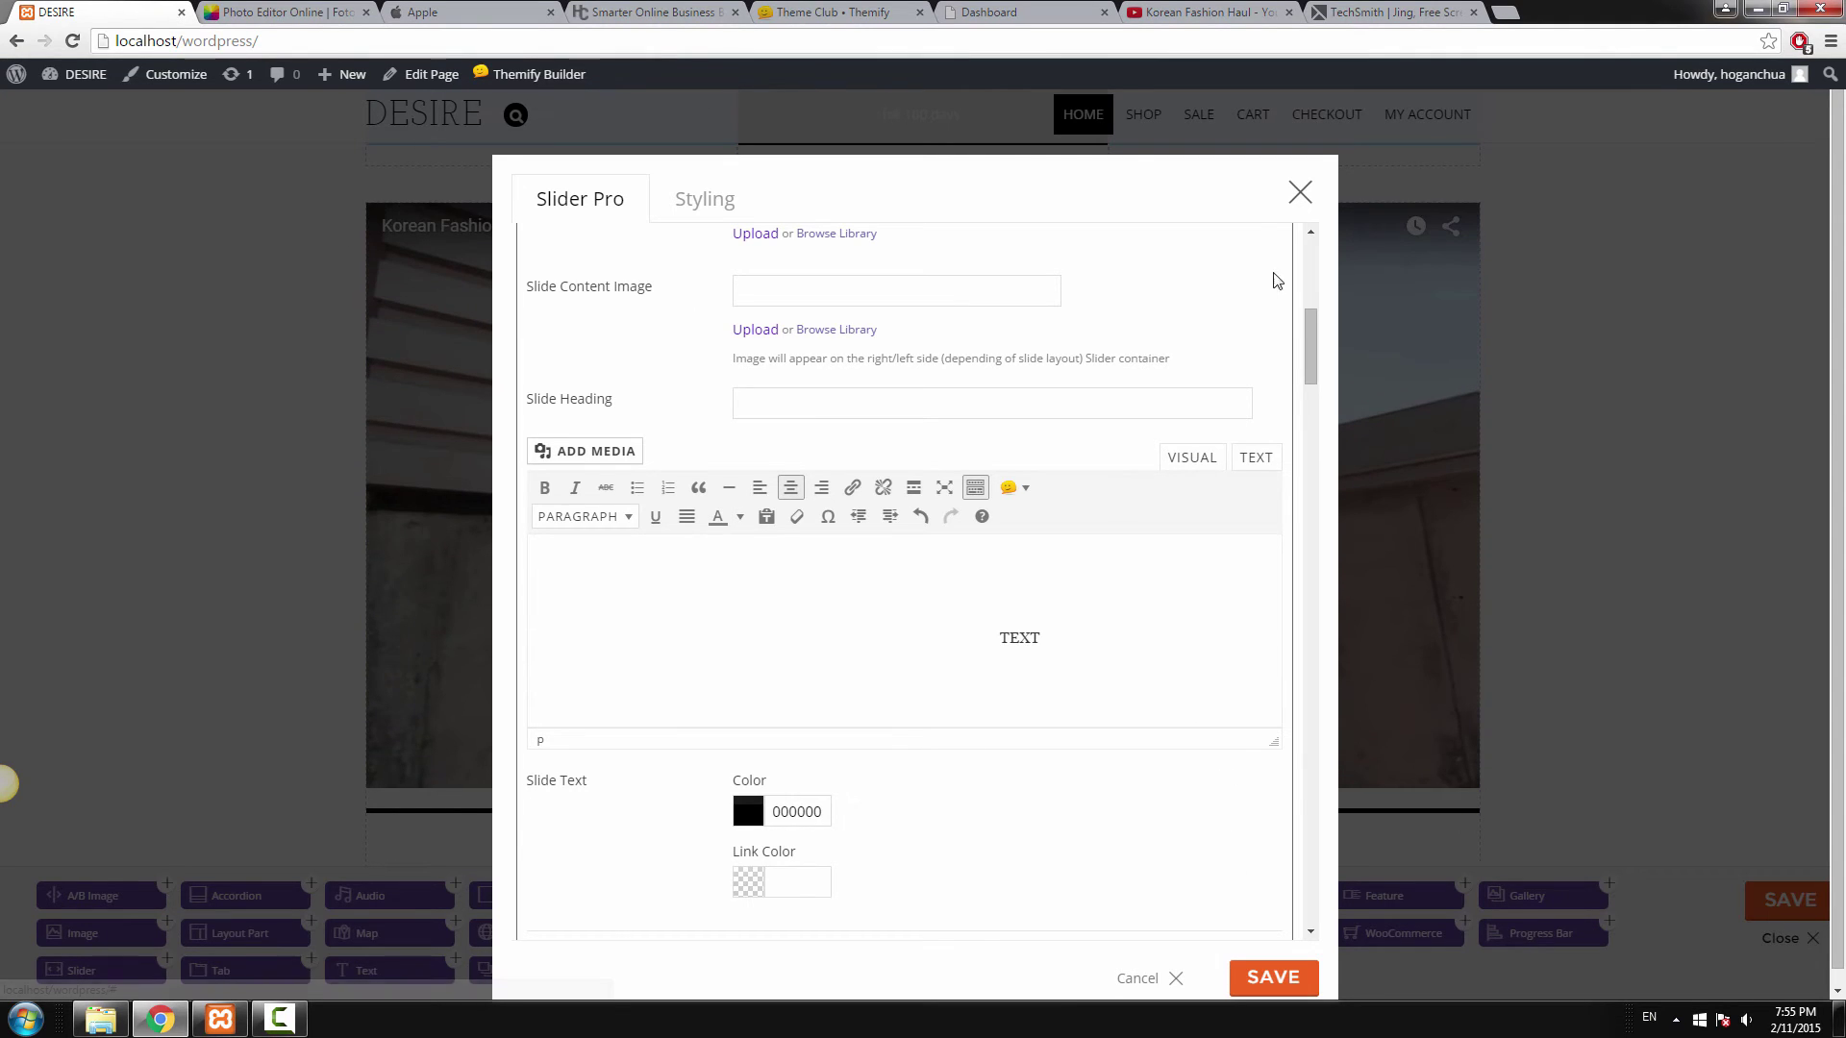
left_click(1255, 980)
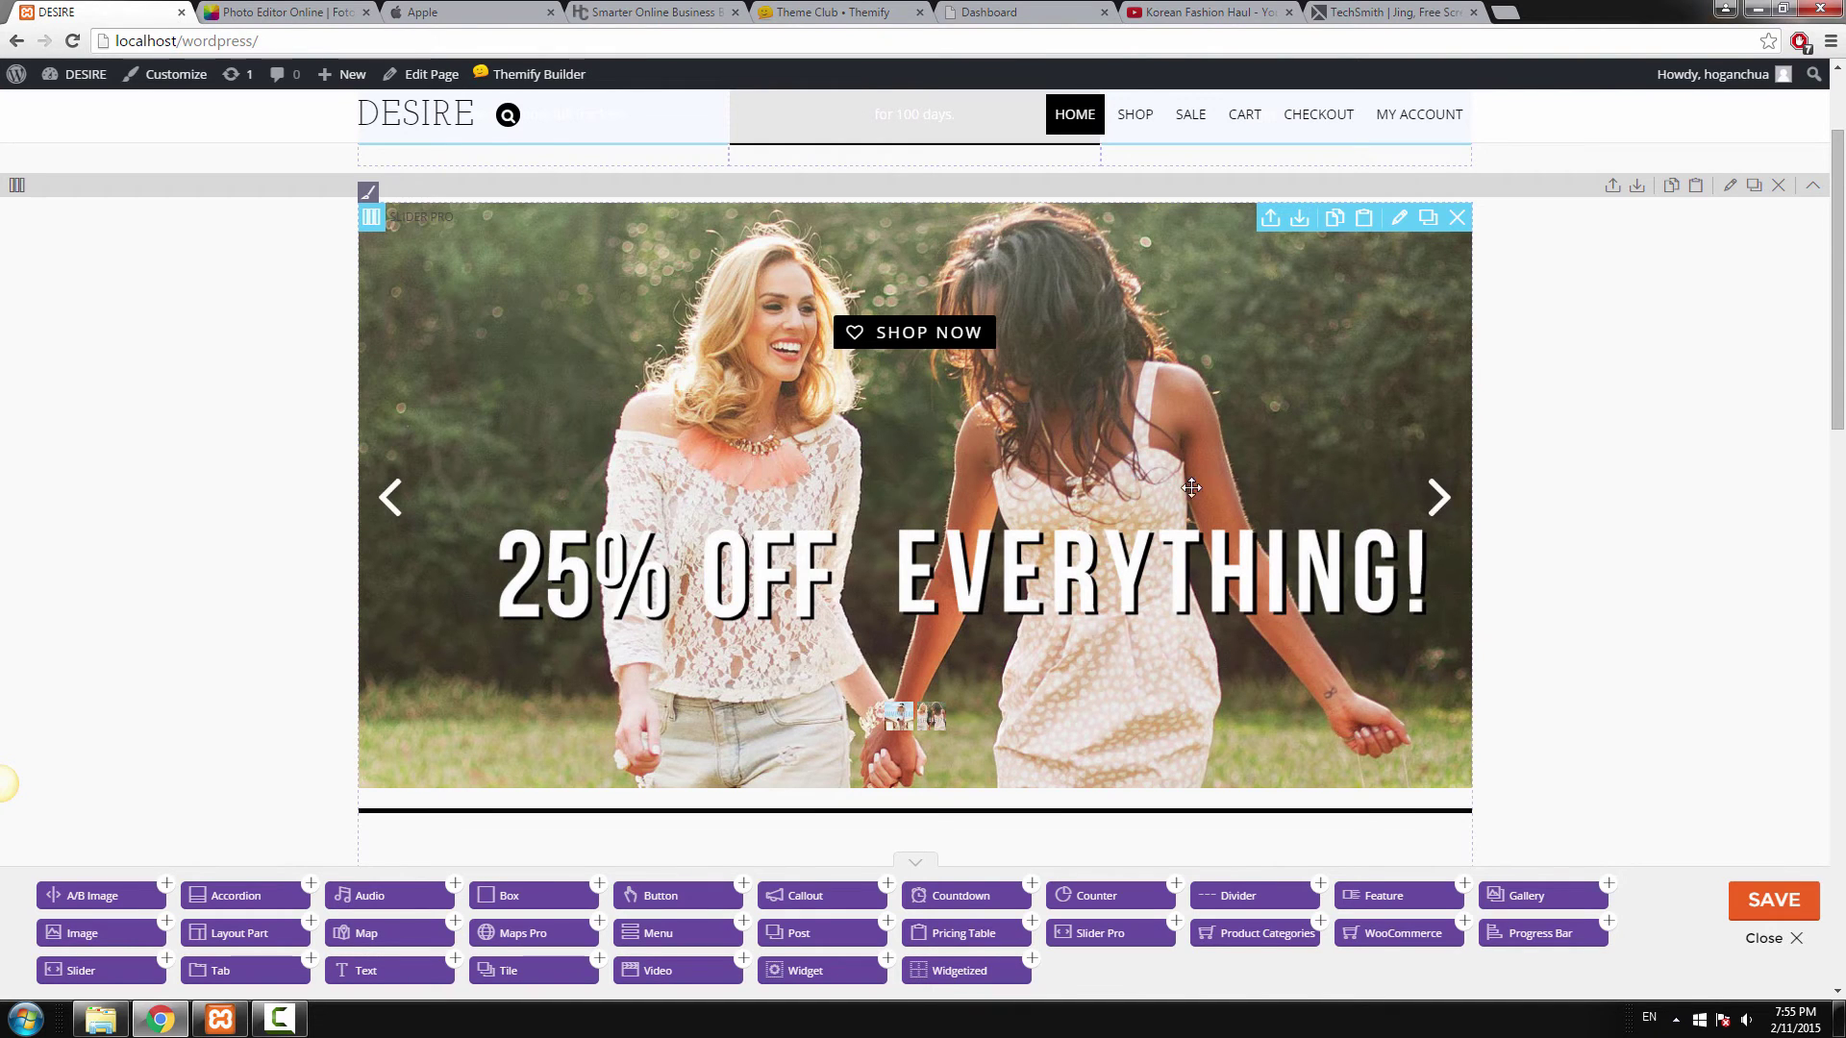
Advance the slider preview to the video slide and play its video.
left_click(1438, 500)
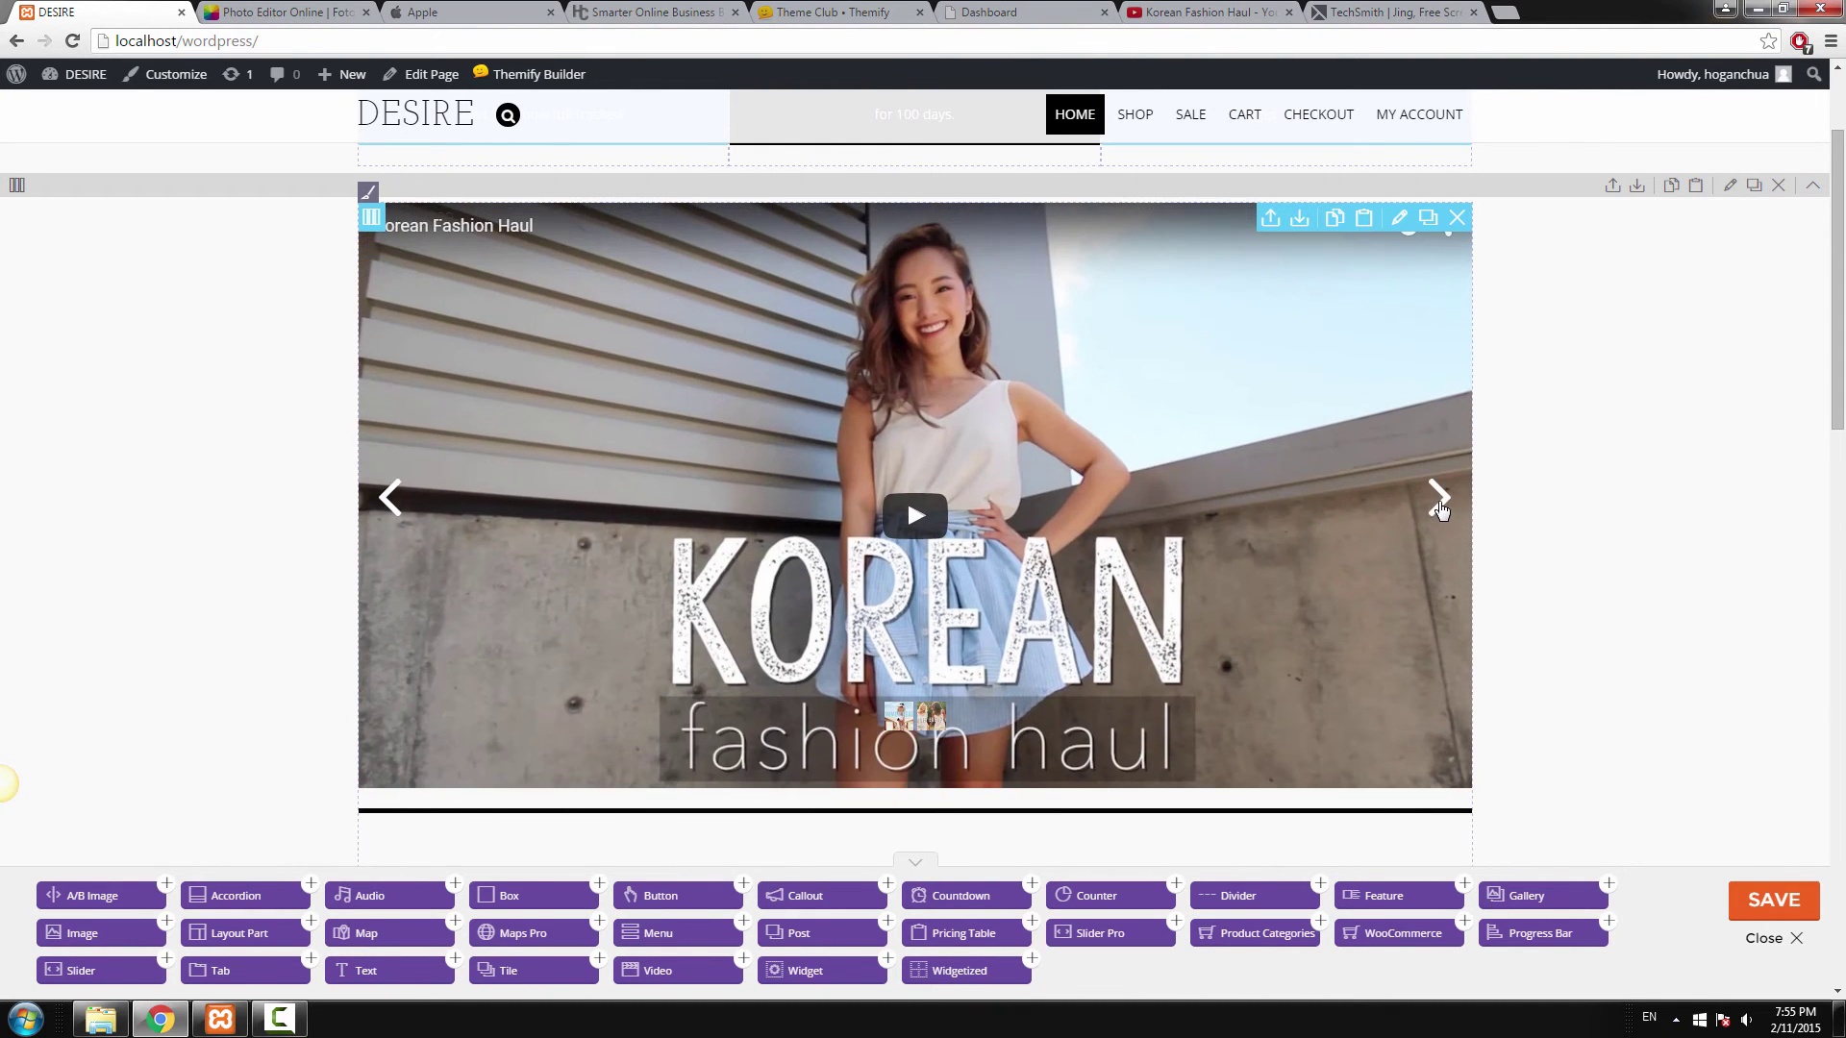
left_click(908, 500)
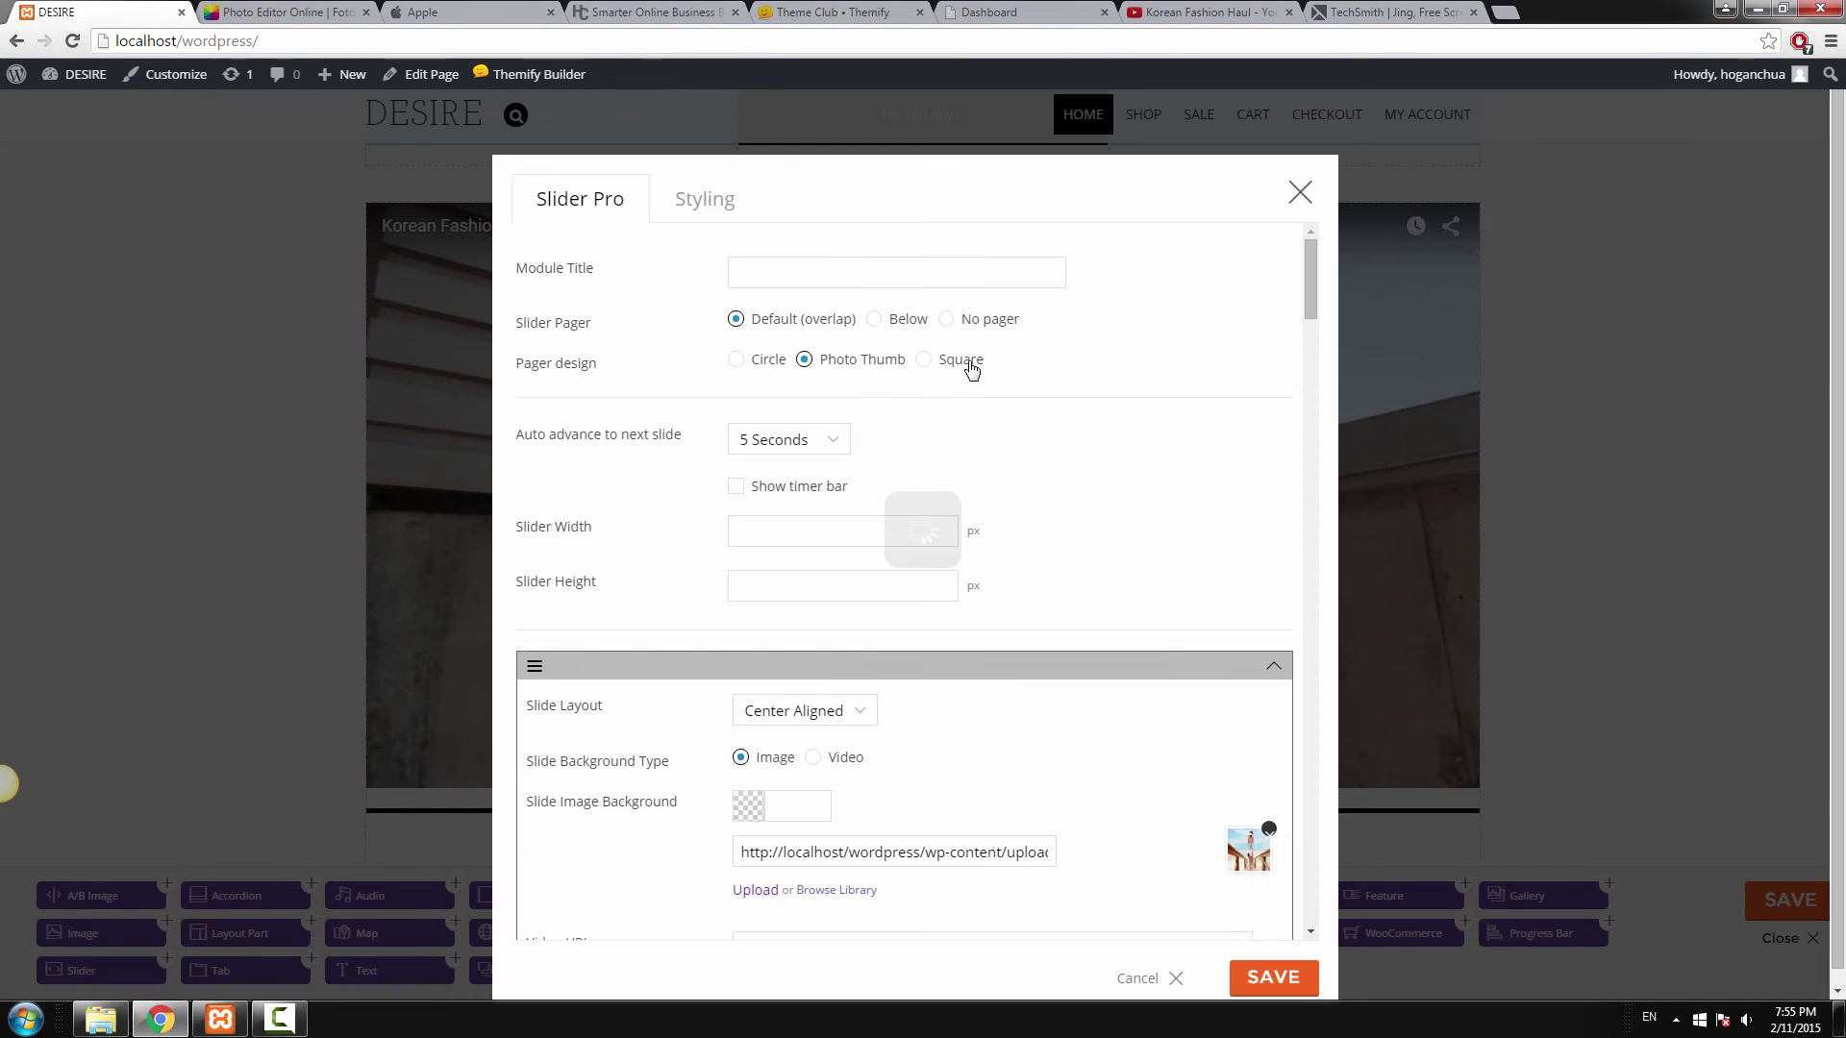
Change the slider's pager design to Square and look over the first slide's settings.
left_click(923, 360)
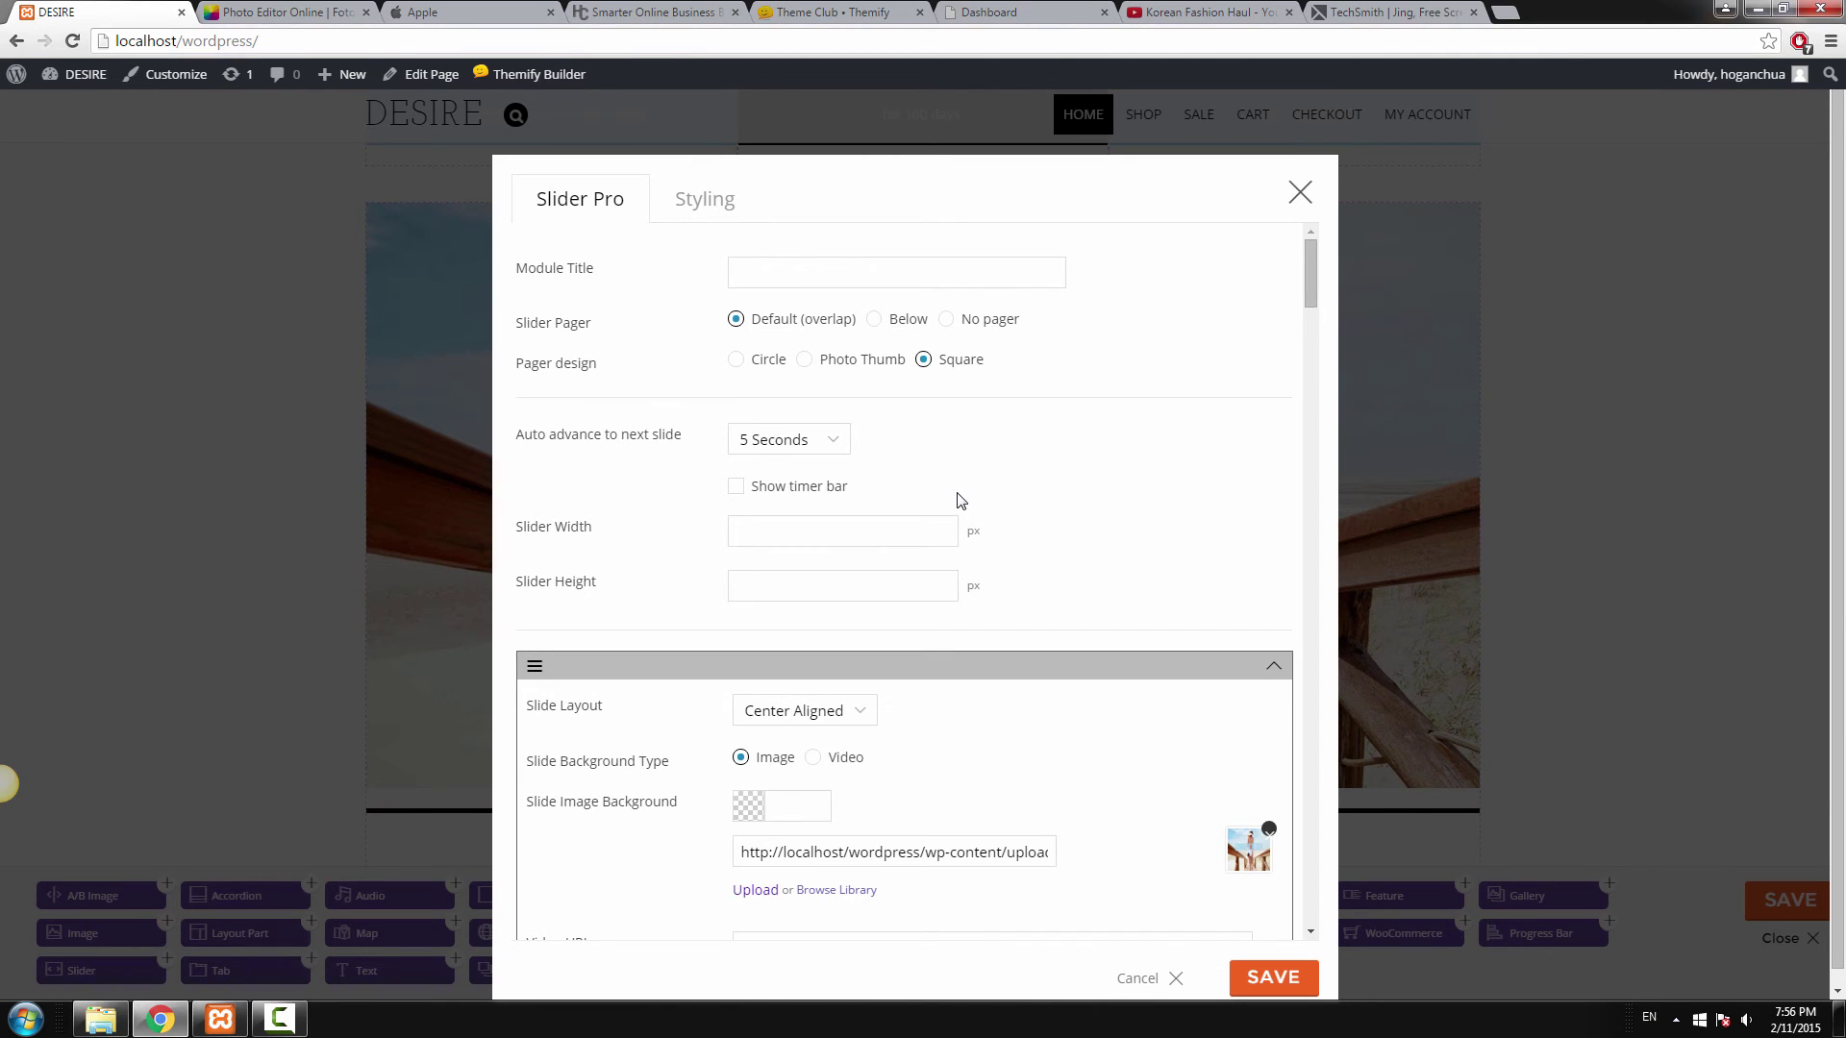
scroll(1057, 423, "down", 6)
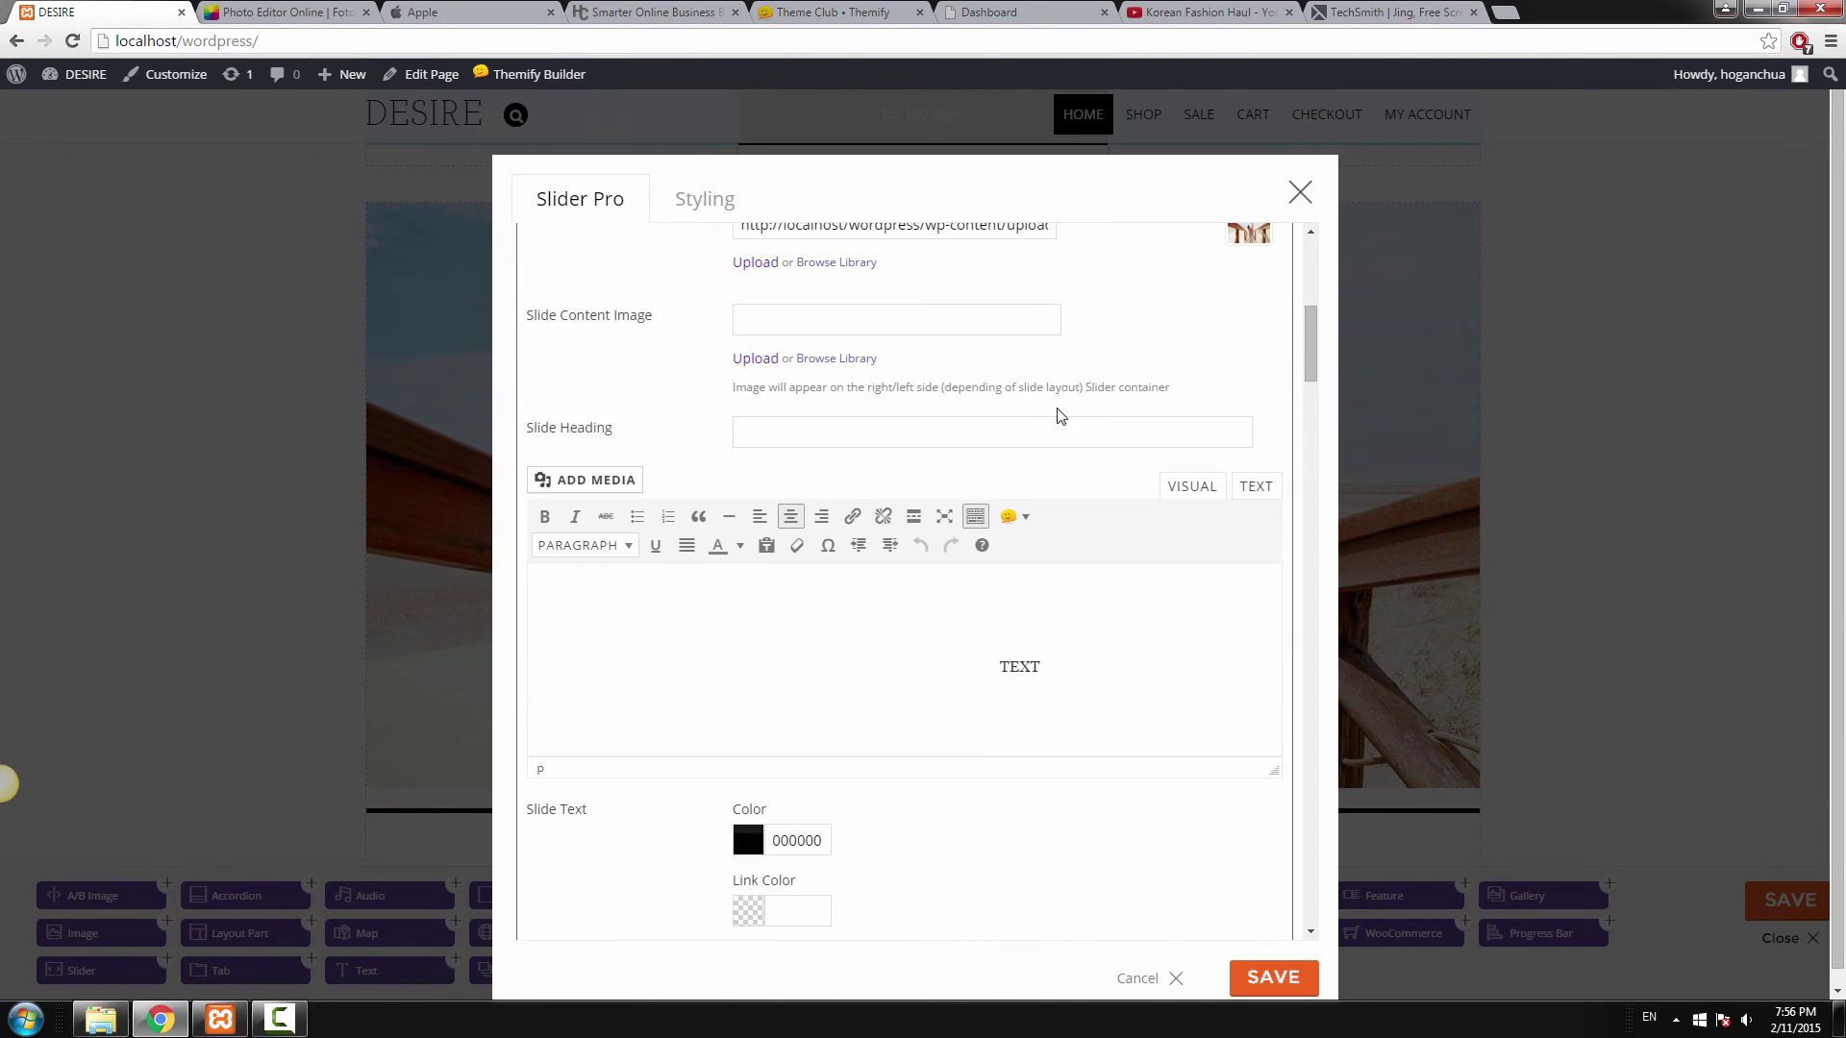
scroll(1058, 414, "up", 5)
scroll(1009, 396, "down", 3)
scroll(1005, 395, "up", 2)
Set the action button's font family to Coda in the slider's styling options.
left_click(708, 204)
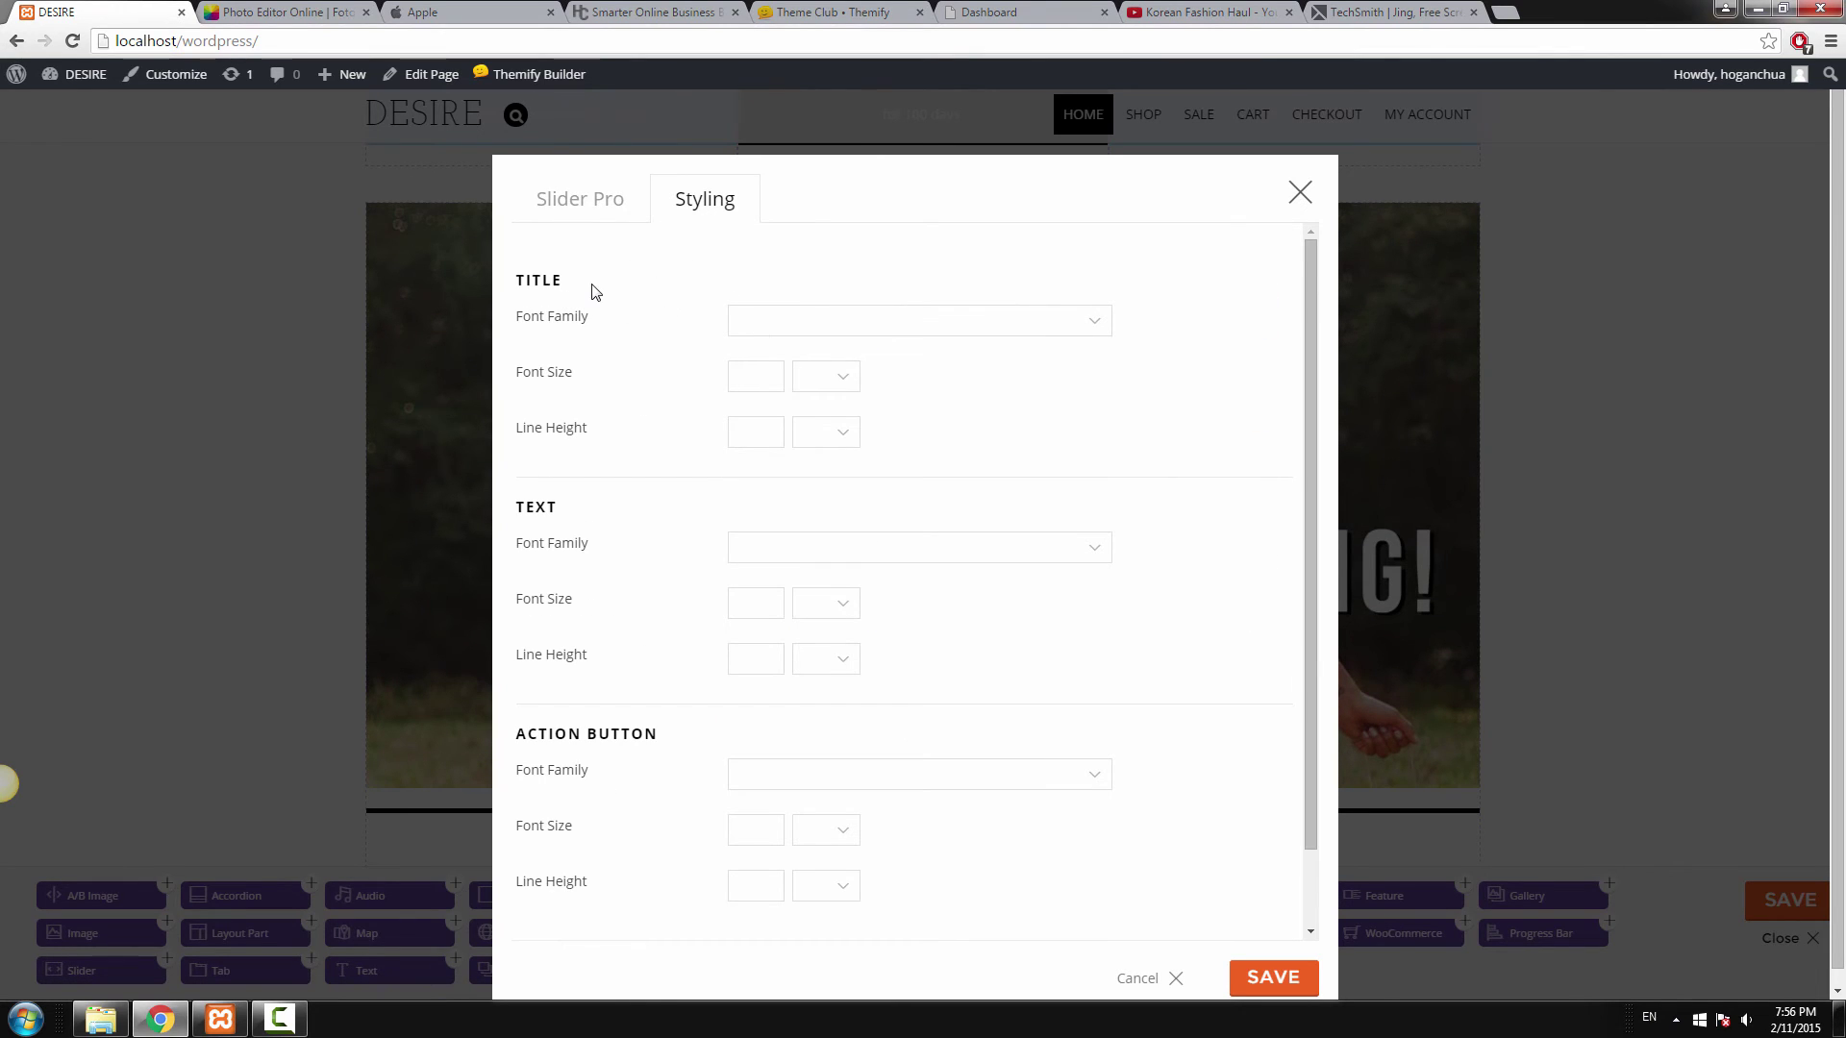
left_click_drag(523, 280, 524, 316)
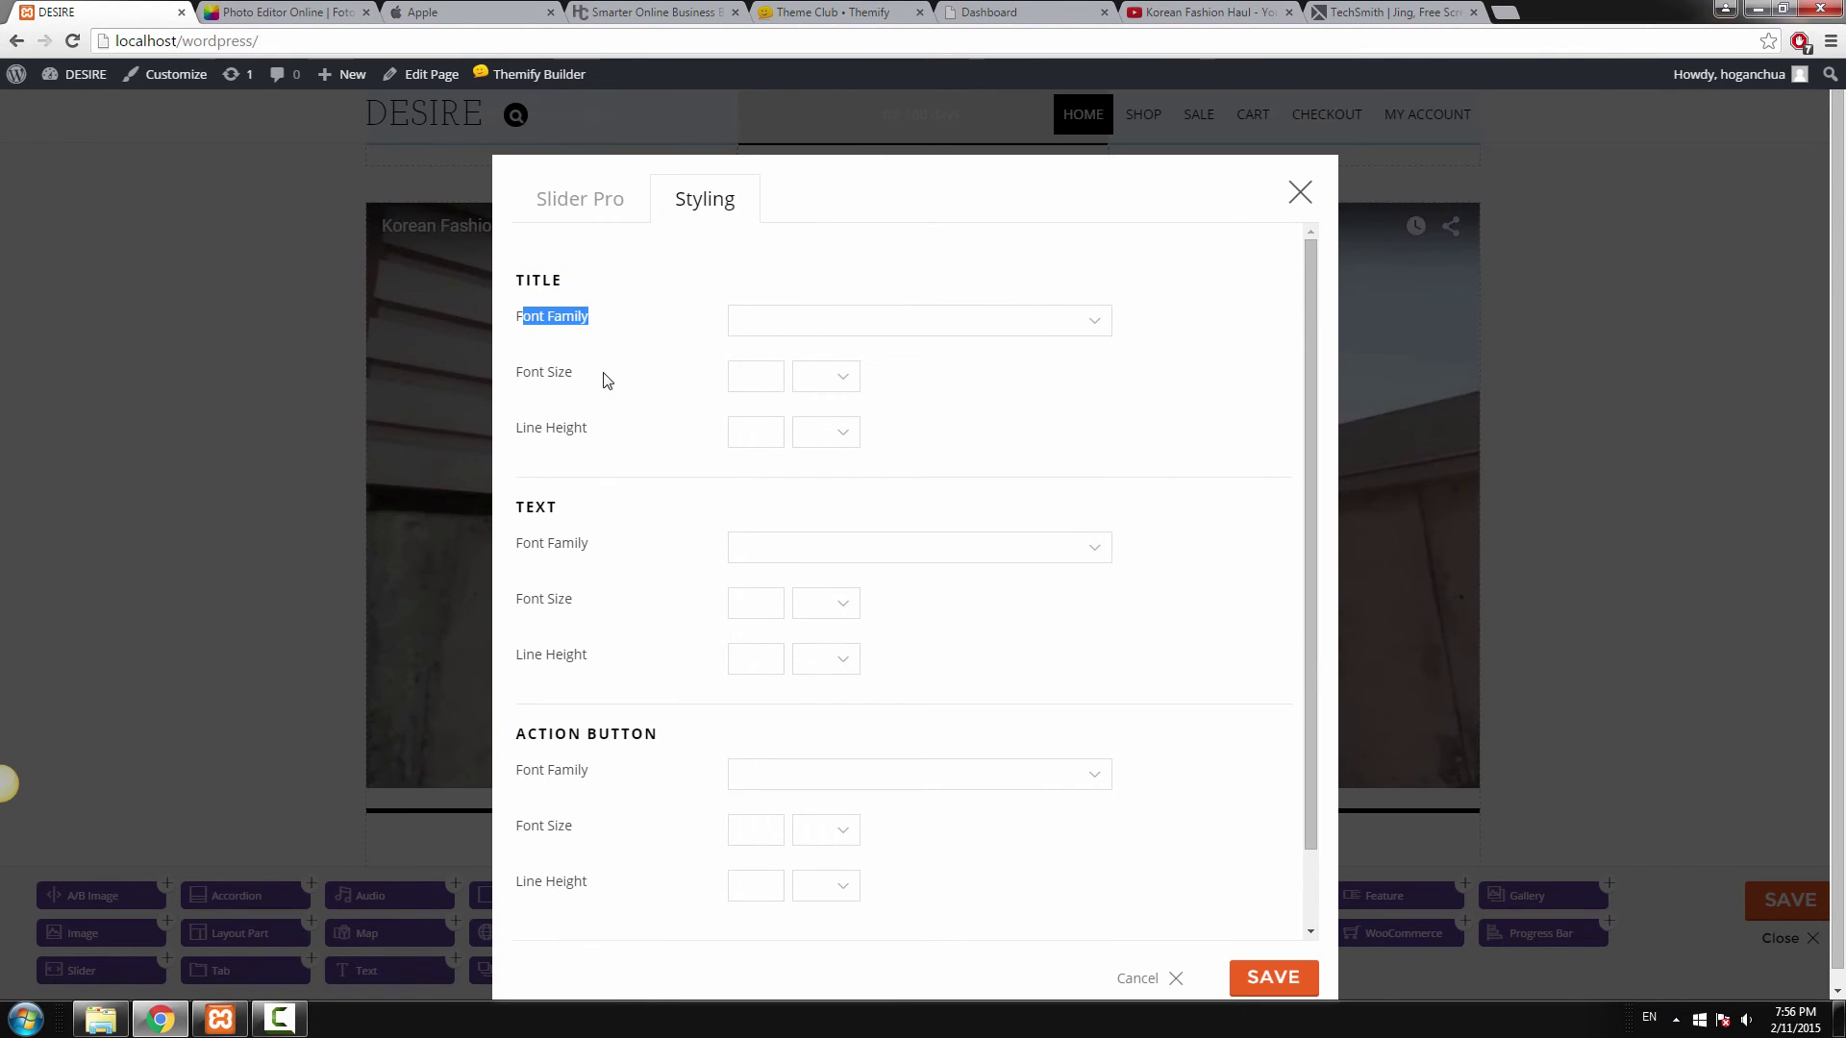
scroll(623, 408, "down", 1)
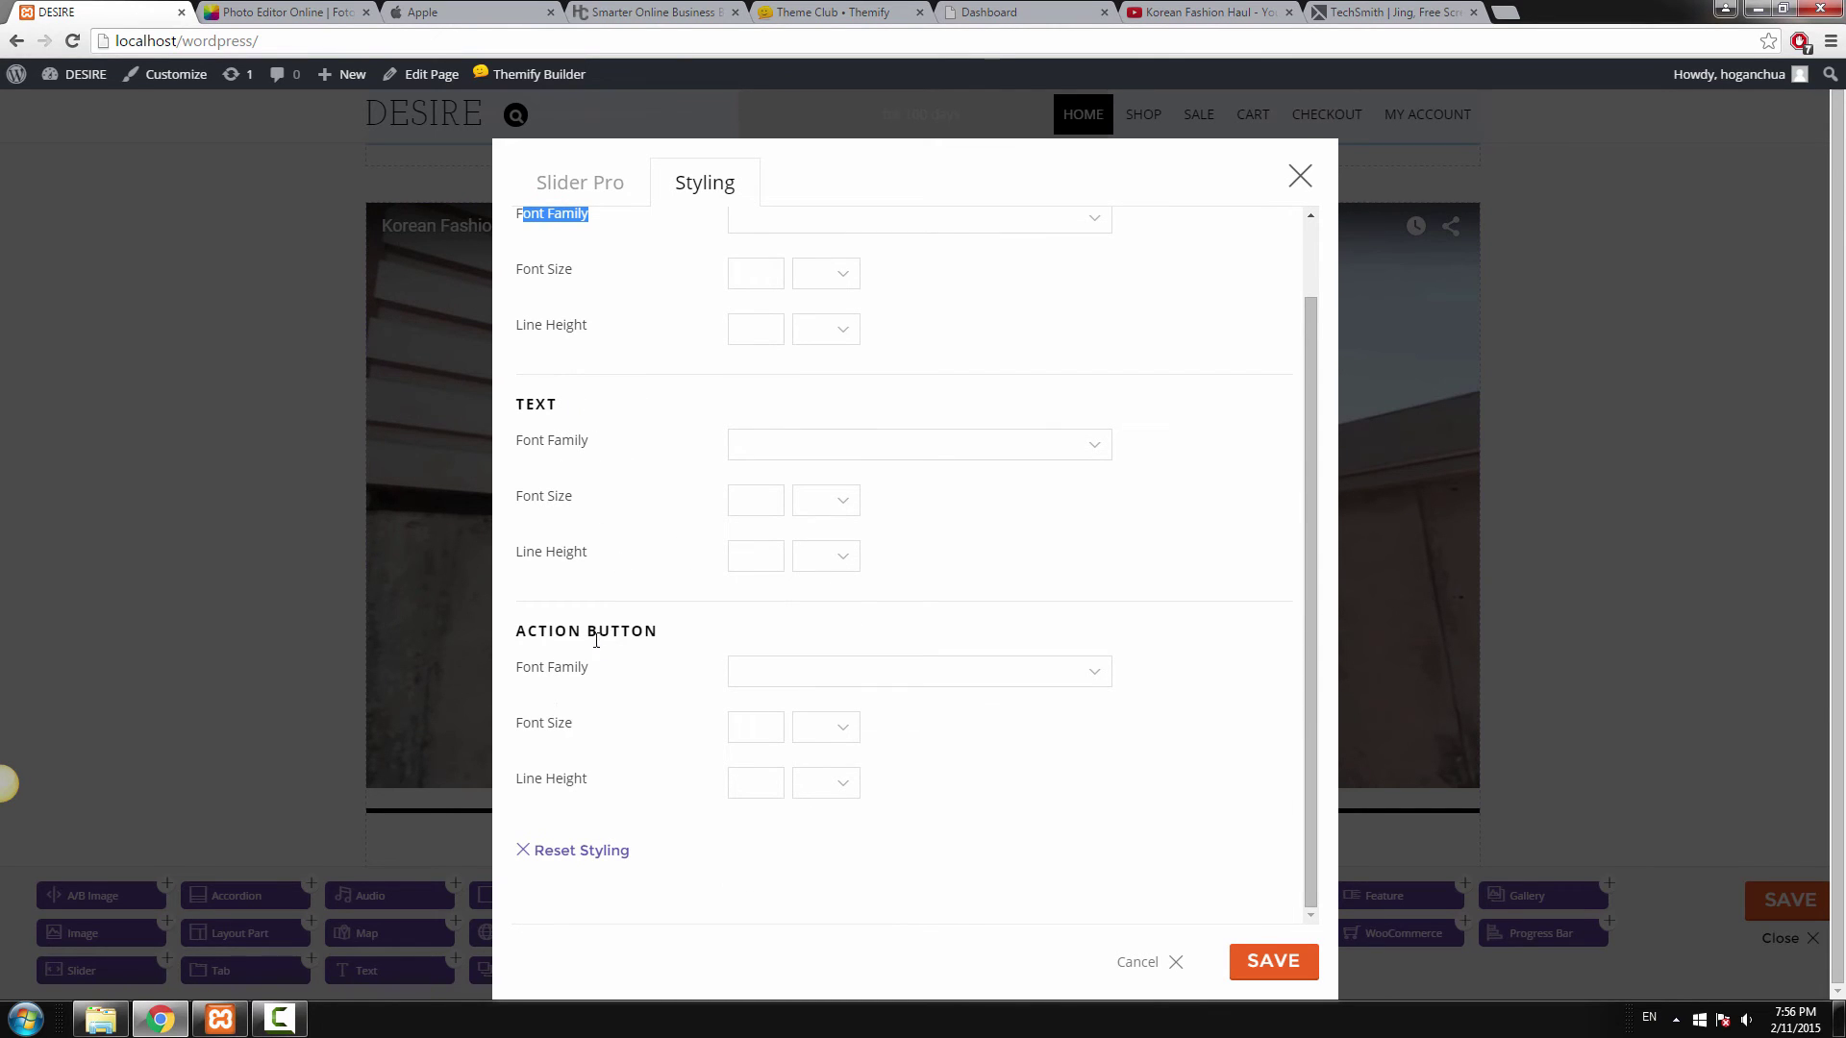
left_click(766, 676)
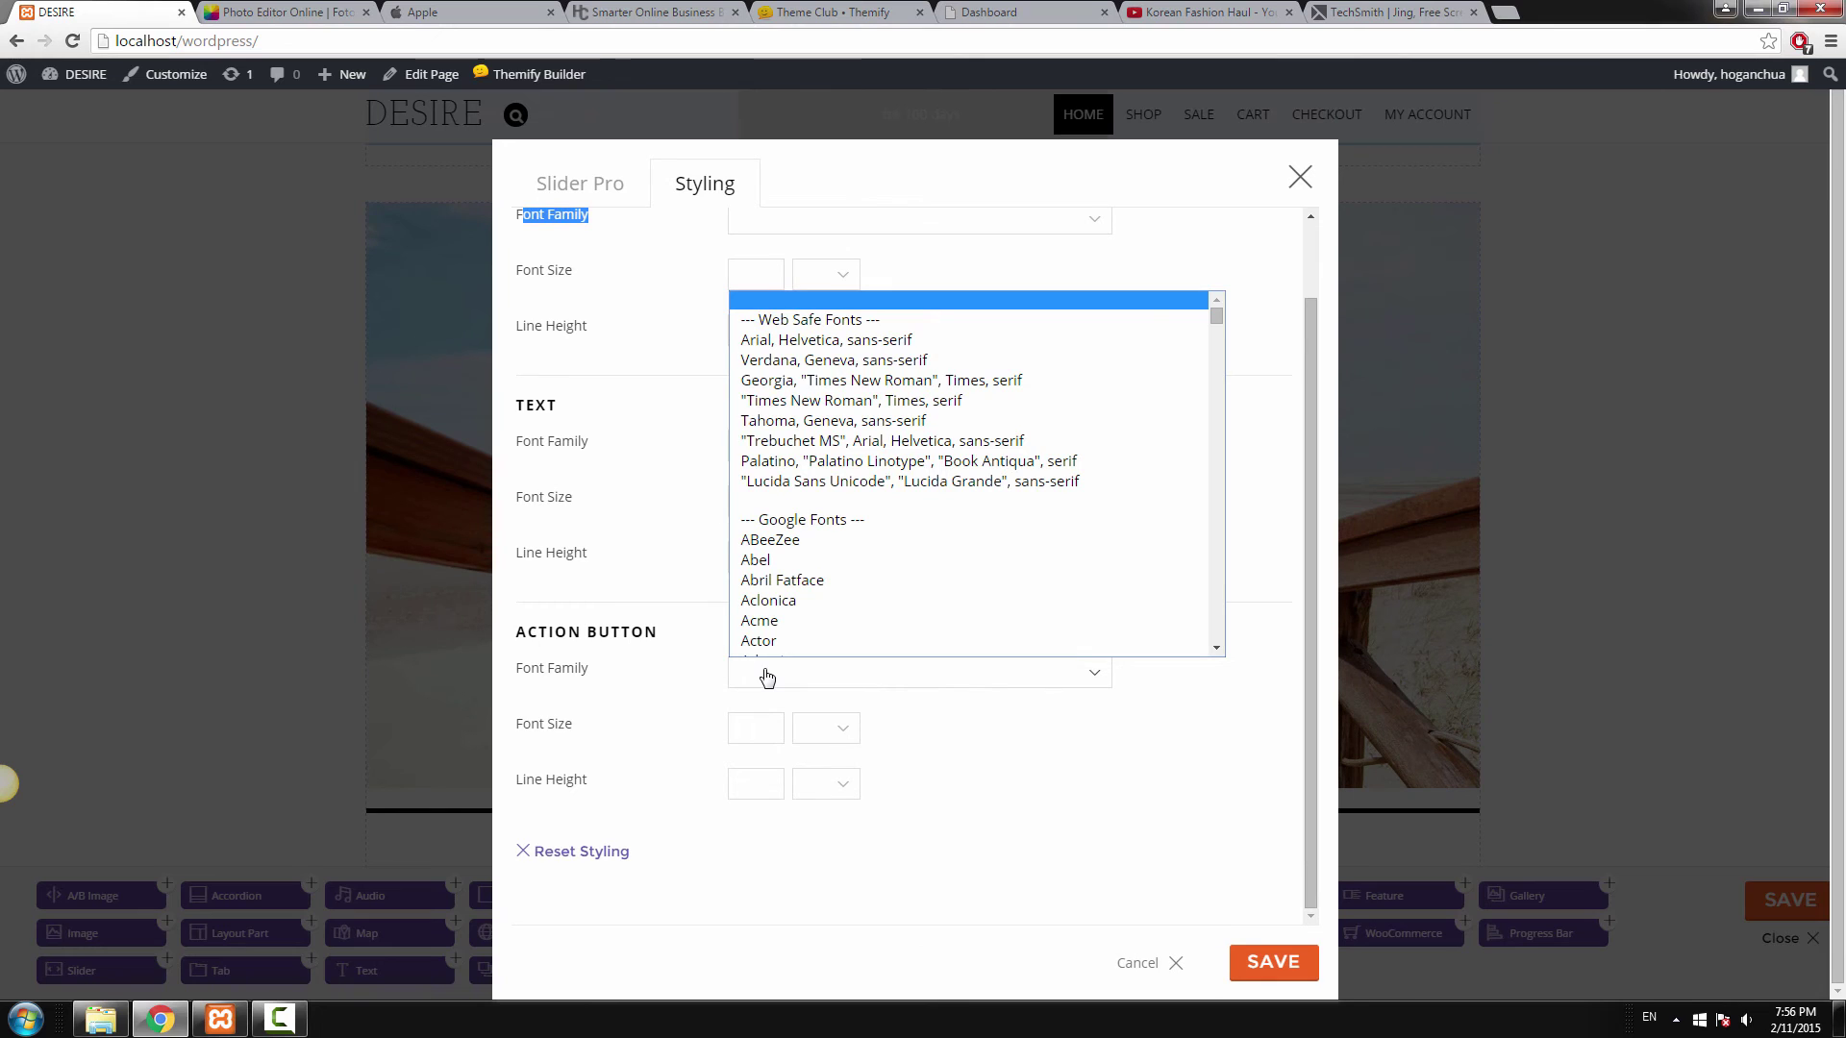
type("coda")
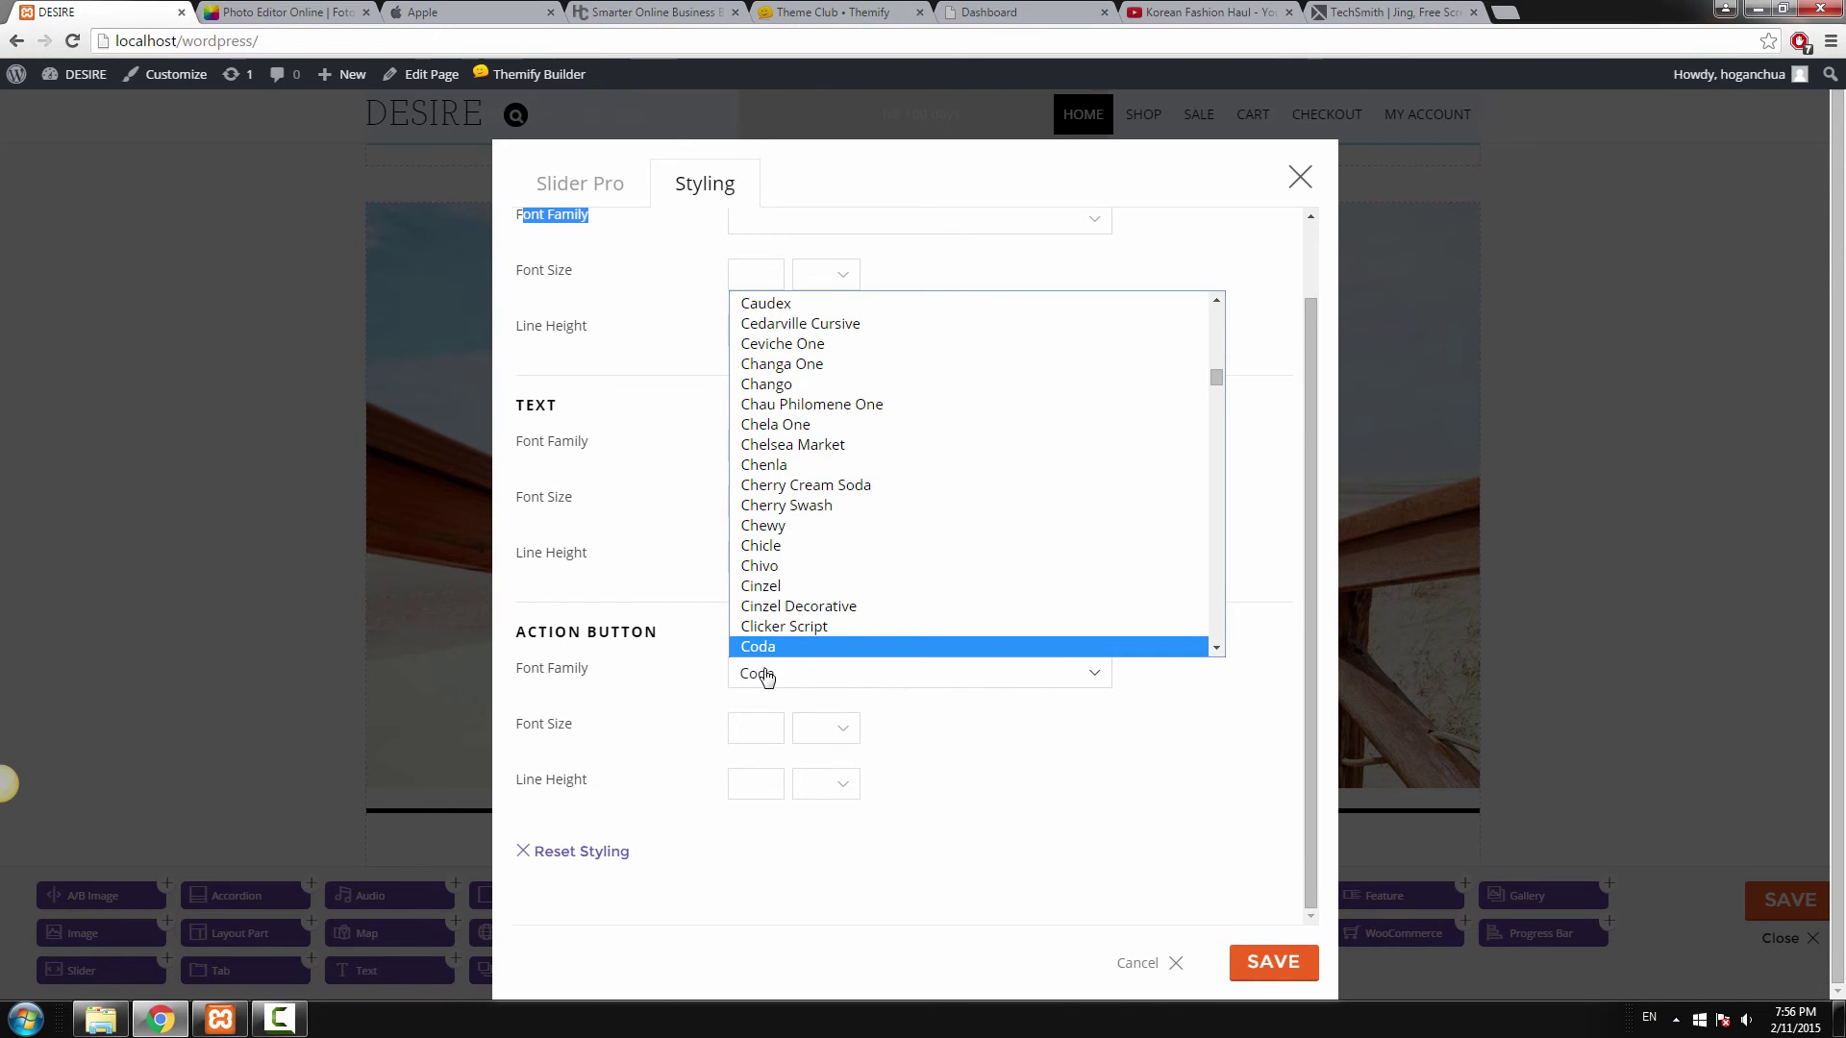
key("Return")
Set the action button's font size to 16 px and save the slider module.
left_click(751, 716)
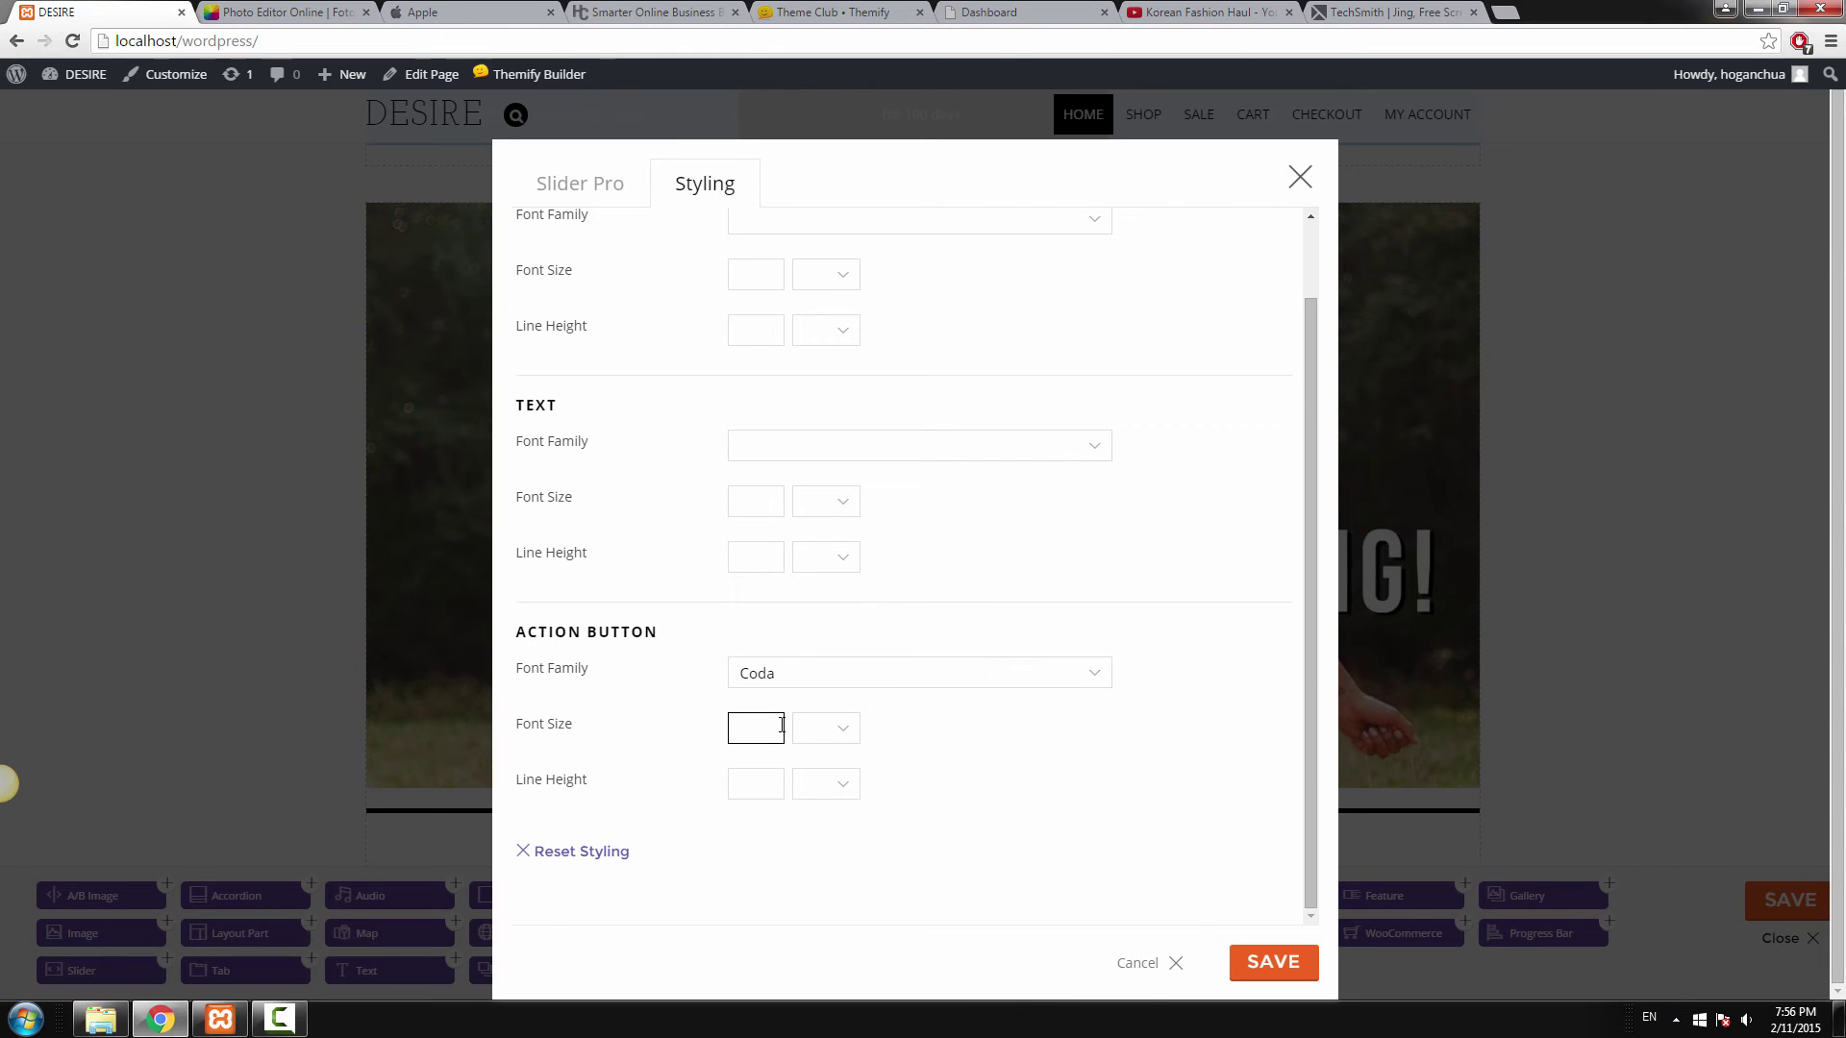
type("16")
left_click(823, 731)
left_click(823, 771)
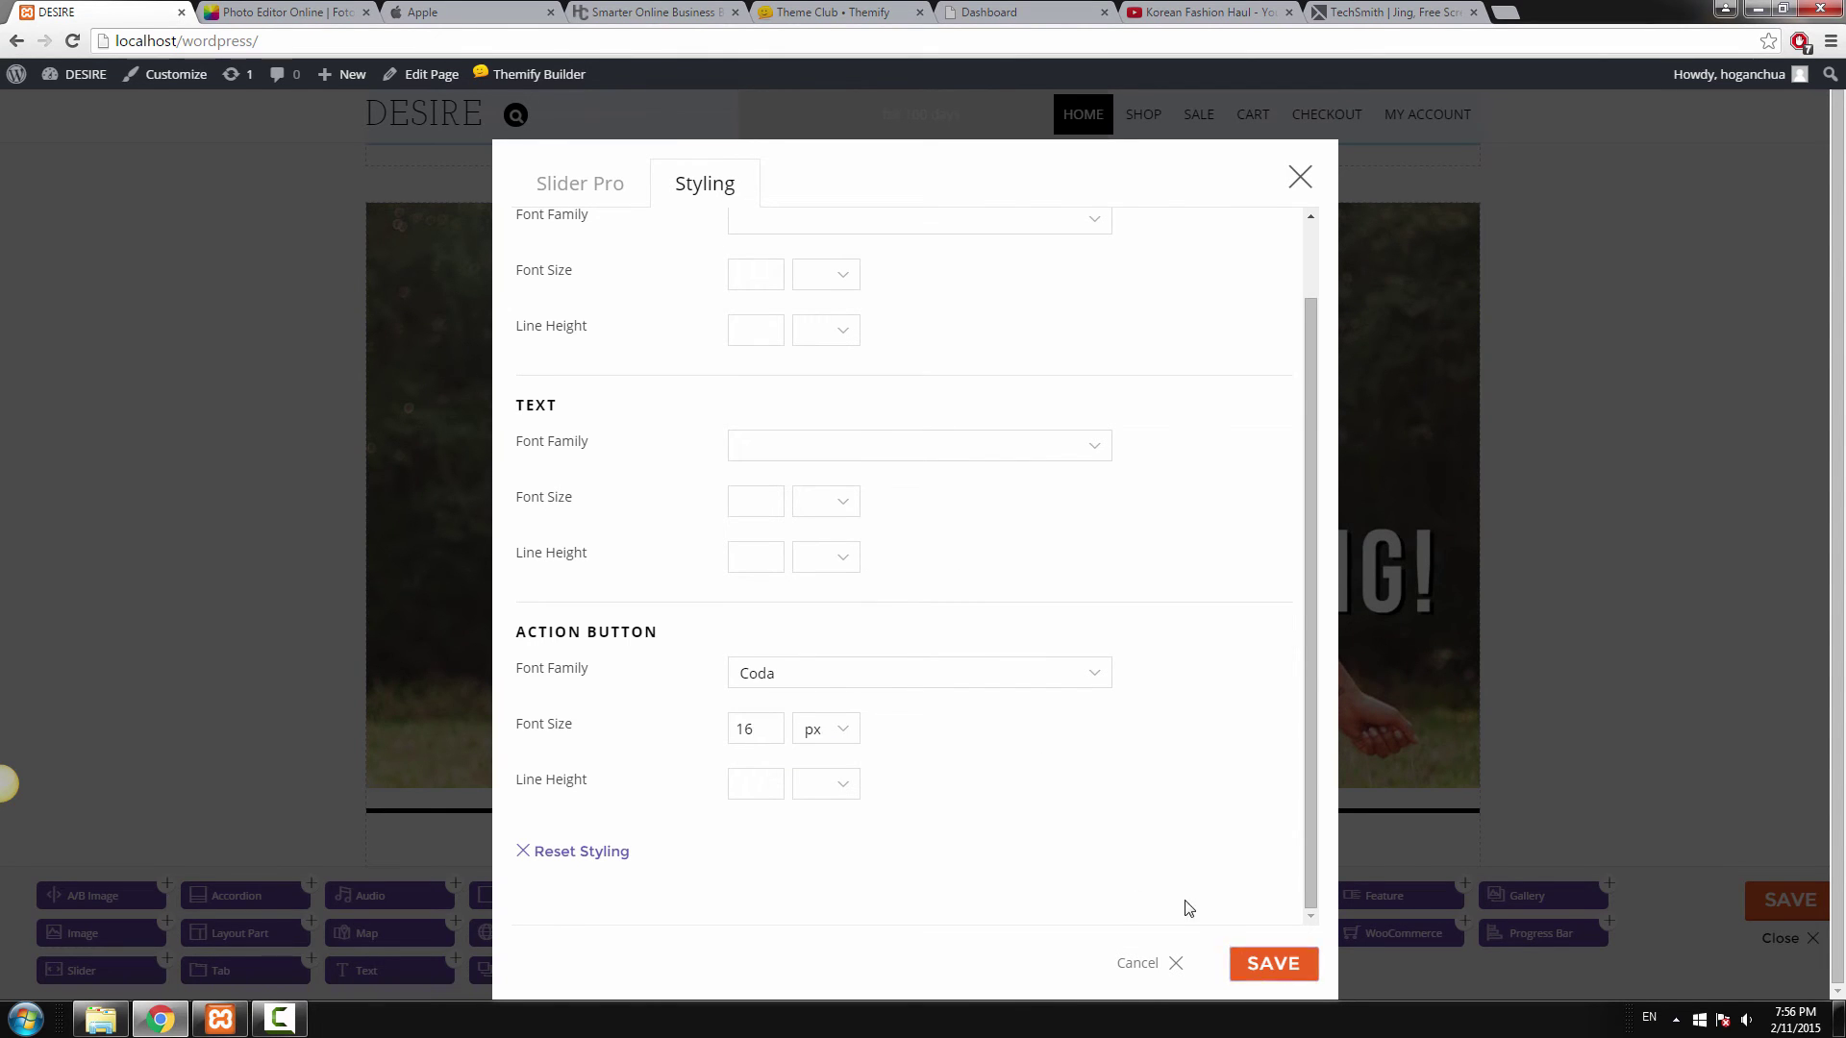
left_click(1271, 963)
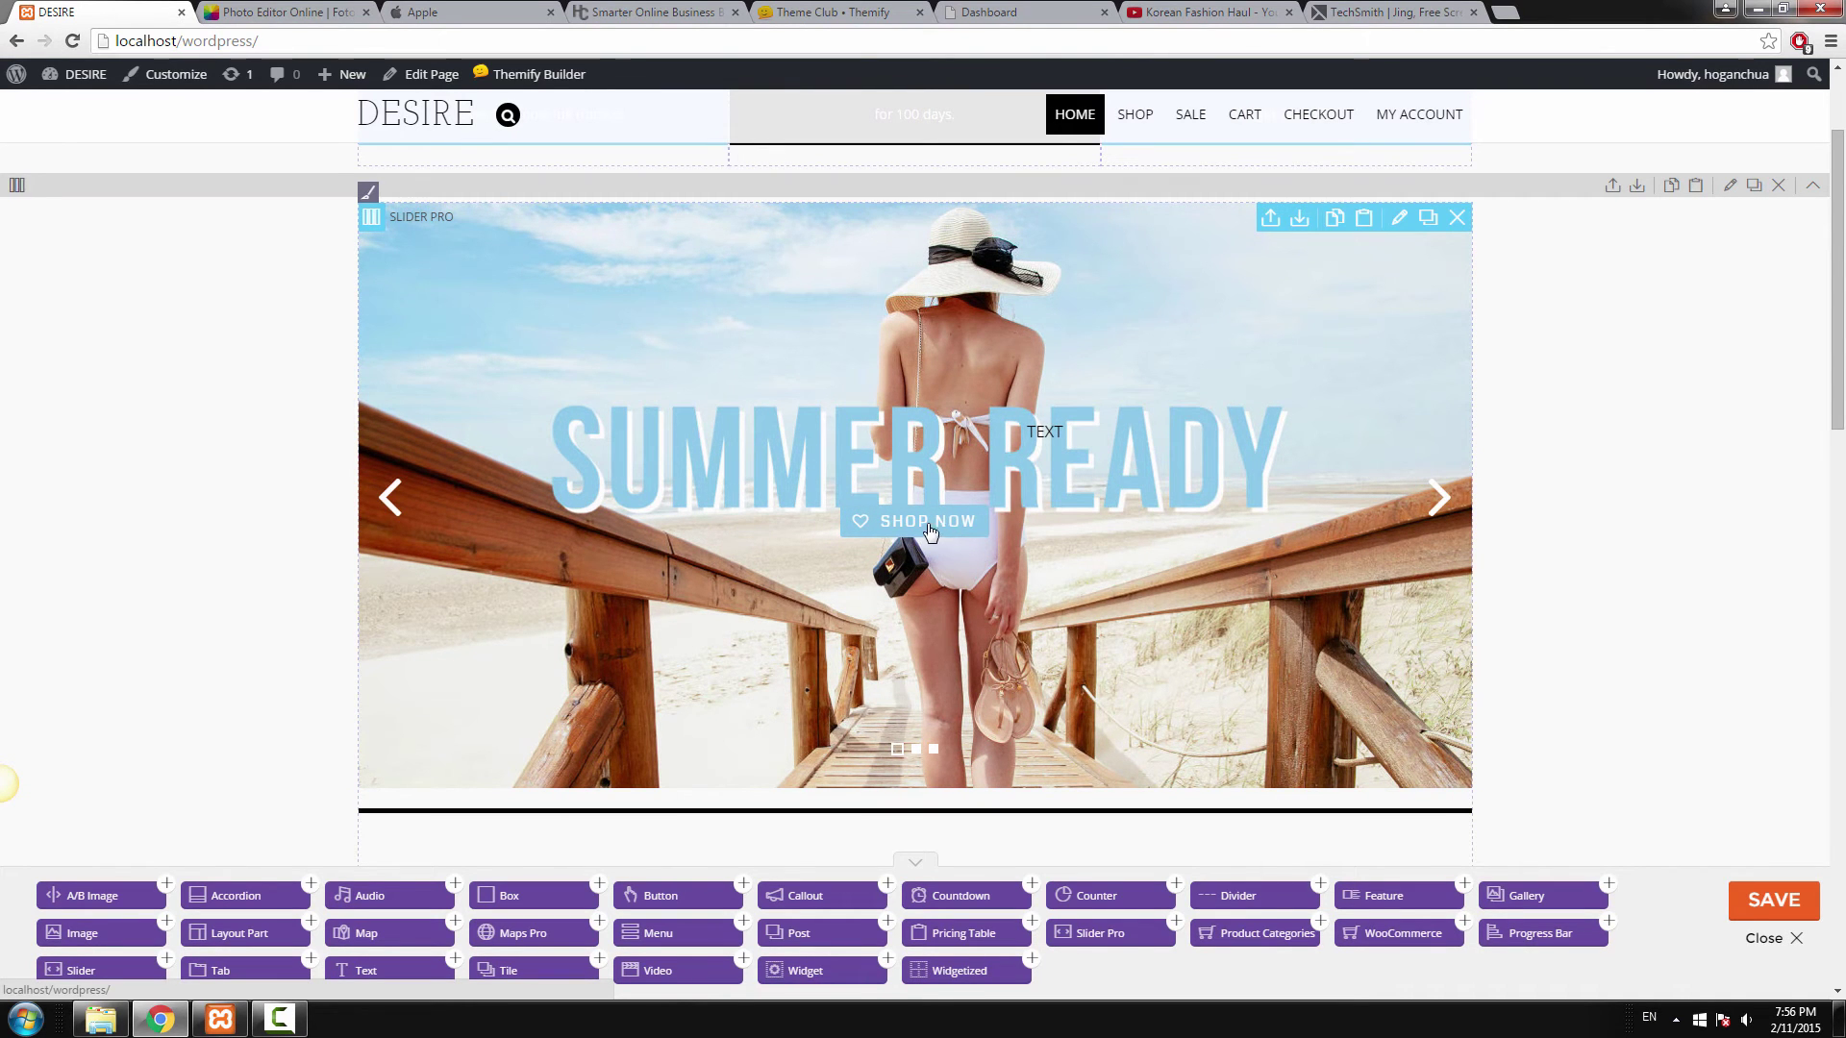
Clear the first slide's text content in the Slider Pro module and save the module.
left_click(1428, 217)
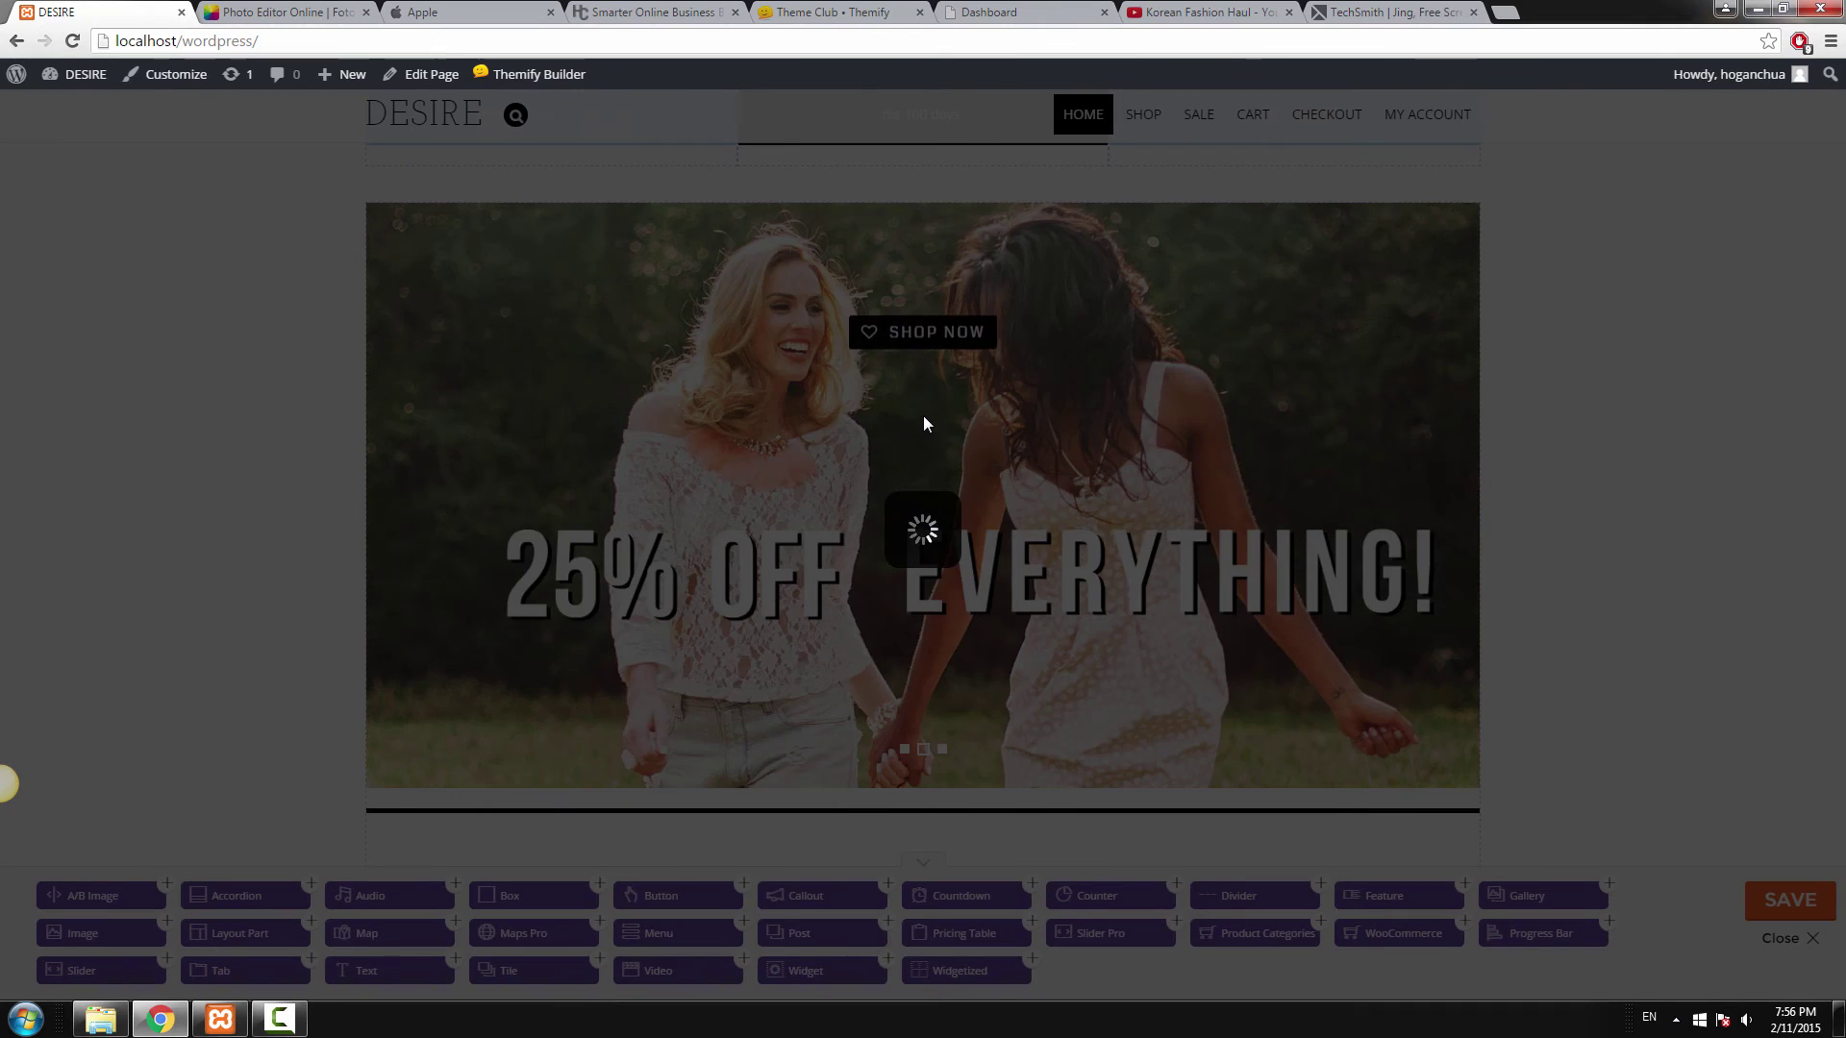
scroll(896, 568, "down", 4)
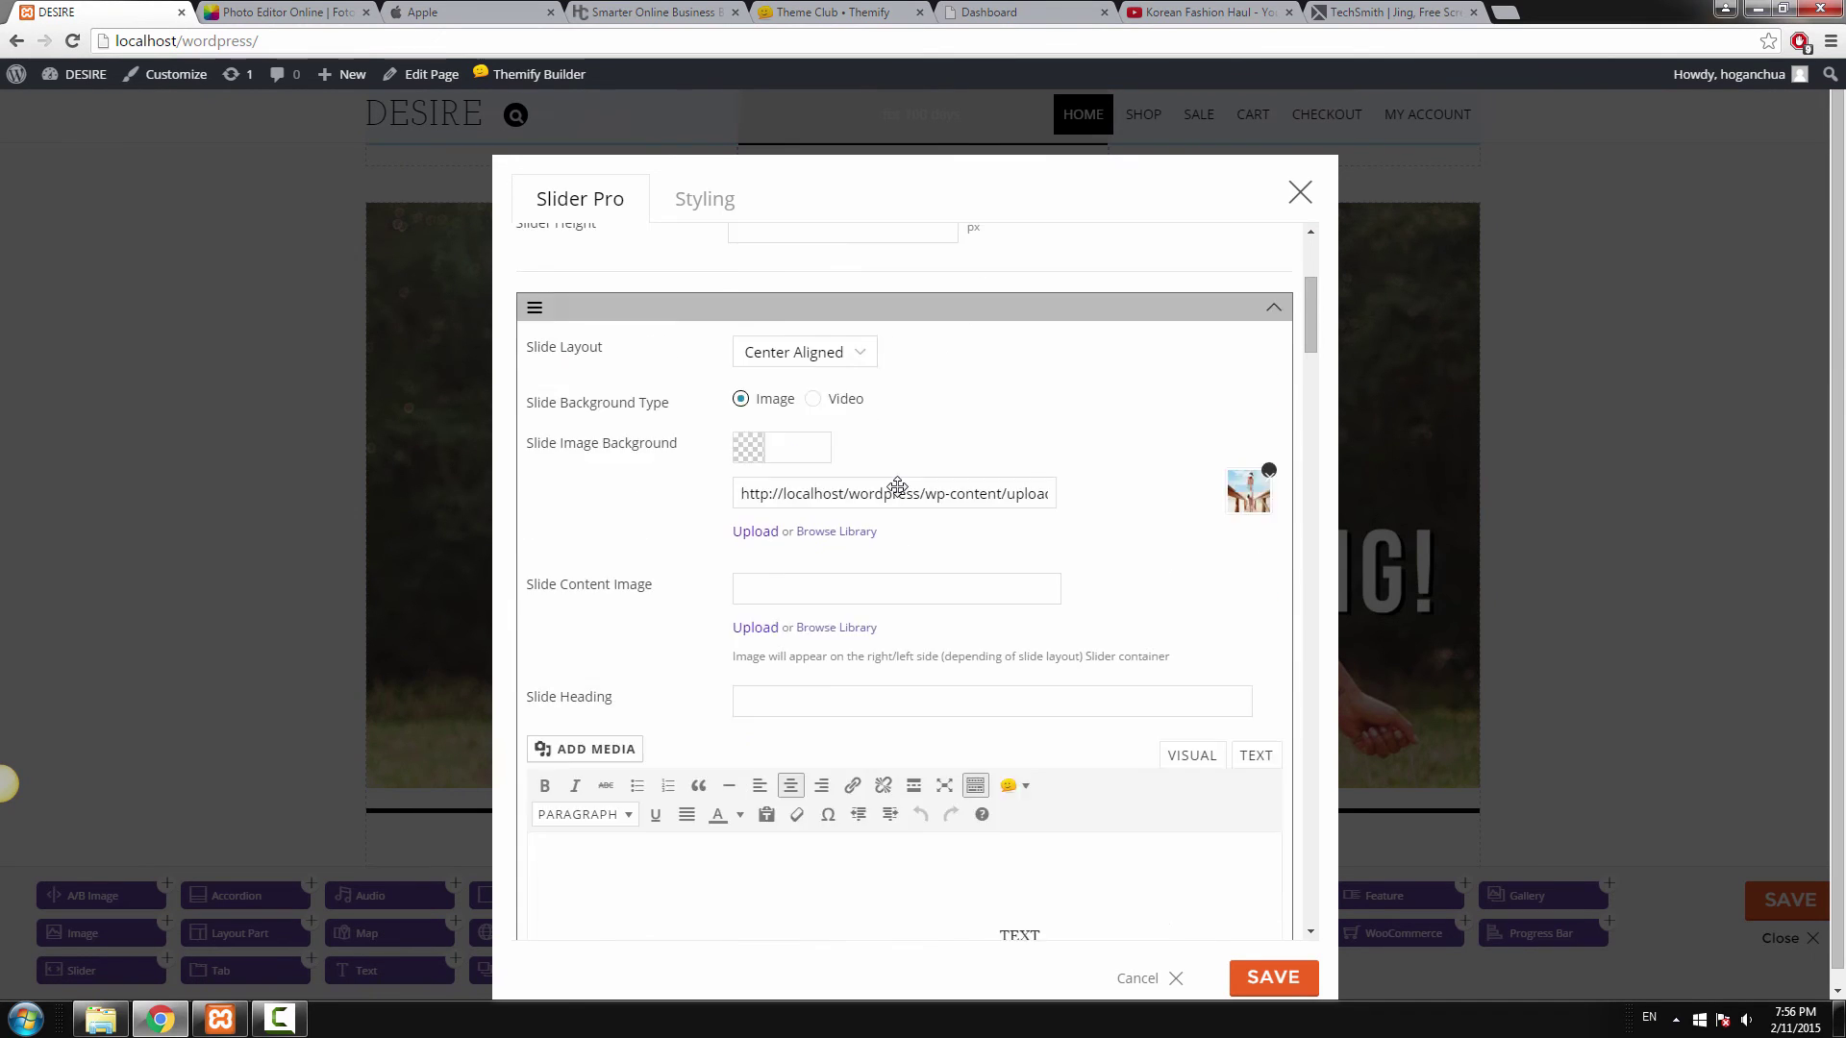
scroll(1011, 873, "down", 1)
key("ctrl+a")
key("BackSpace")
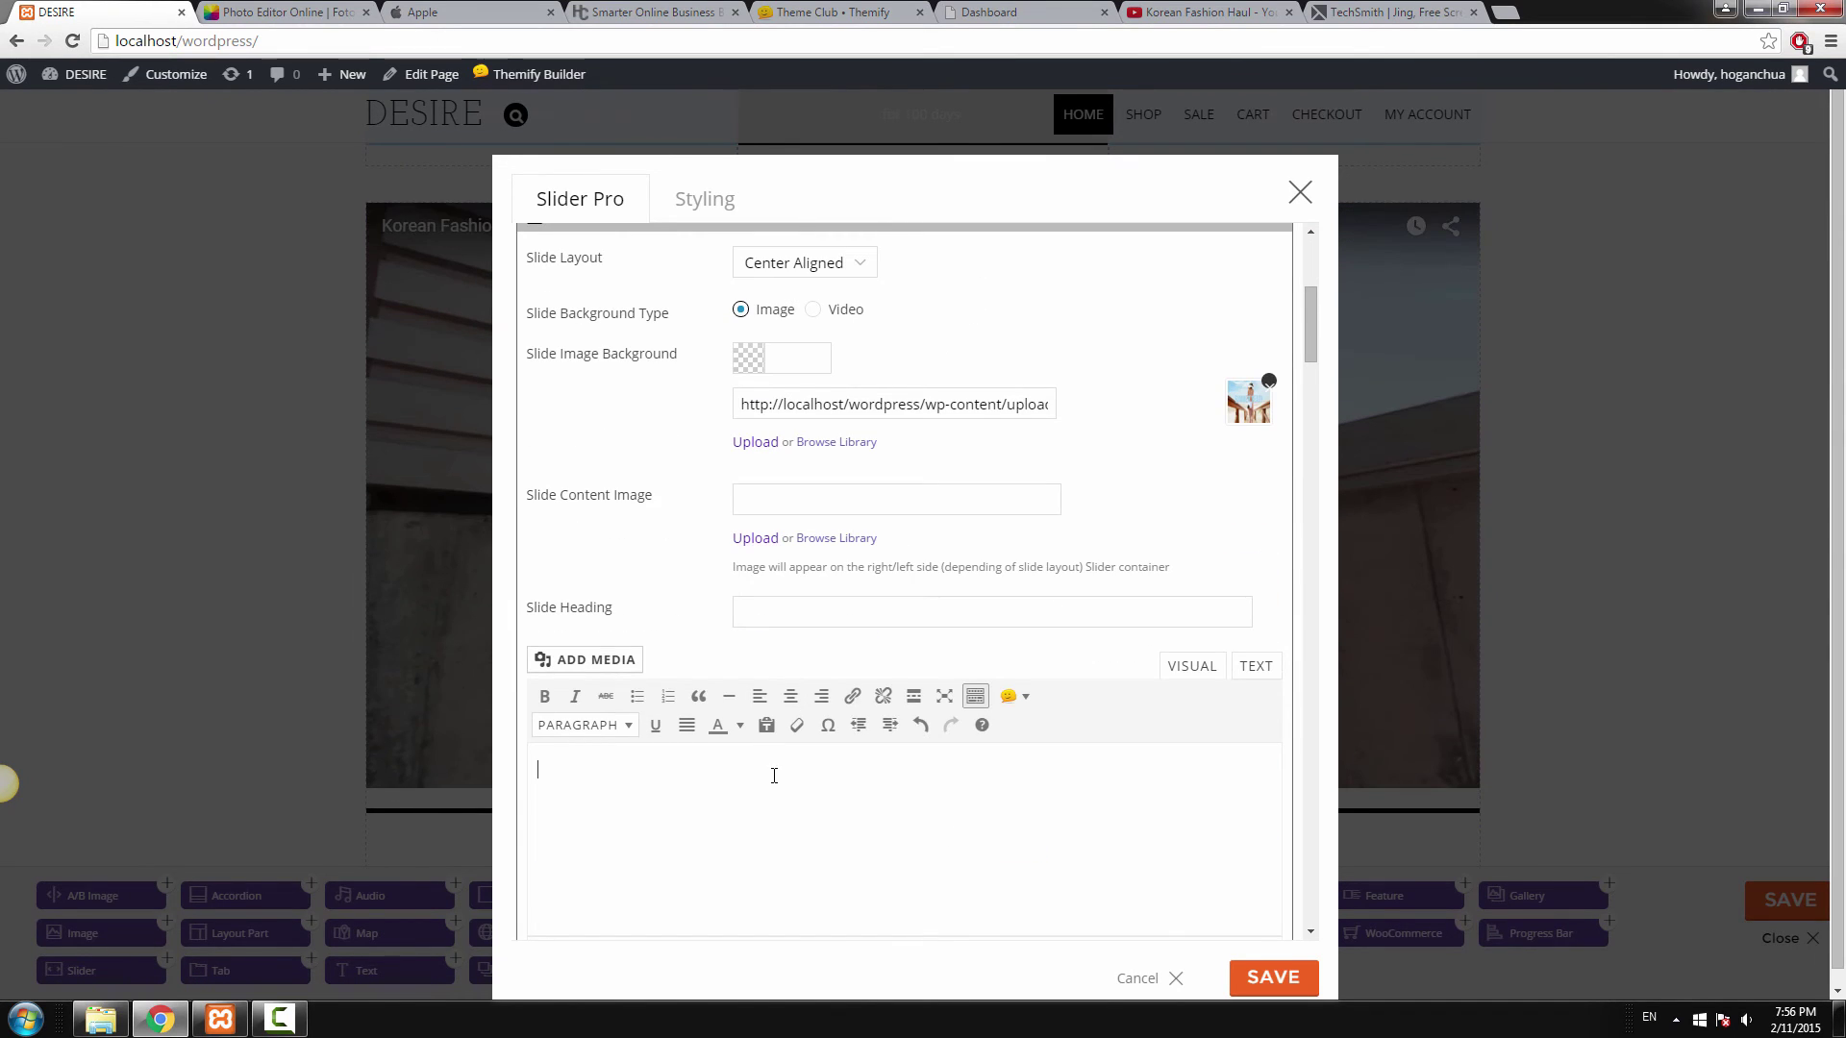
left_click(1269, 977)
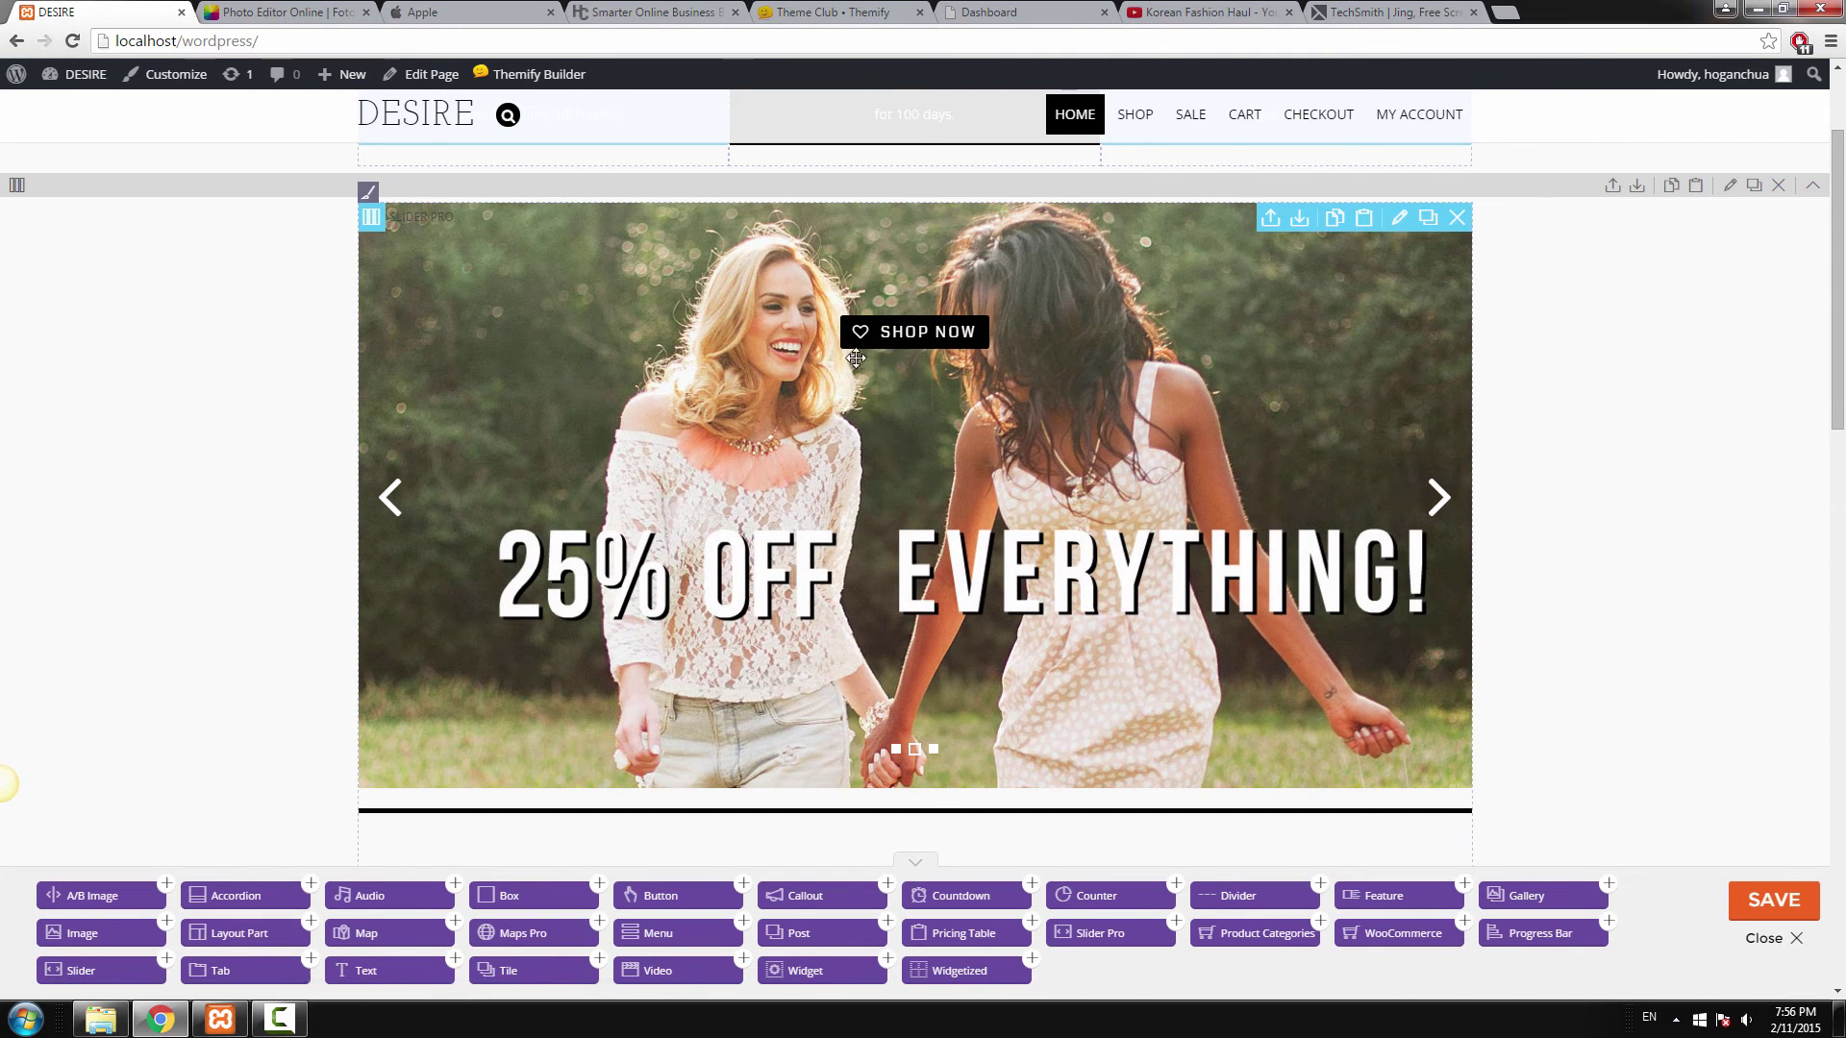
Copy the home page address and open it in a new browser tab.
left_click(181, 41)
right_click(181, 41)
left_click(208, 112)
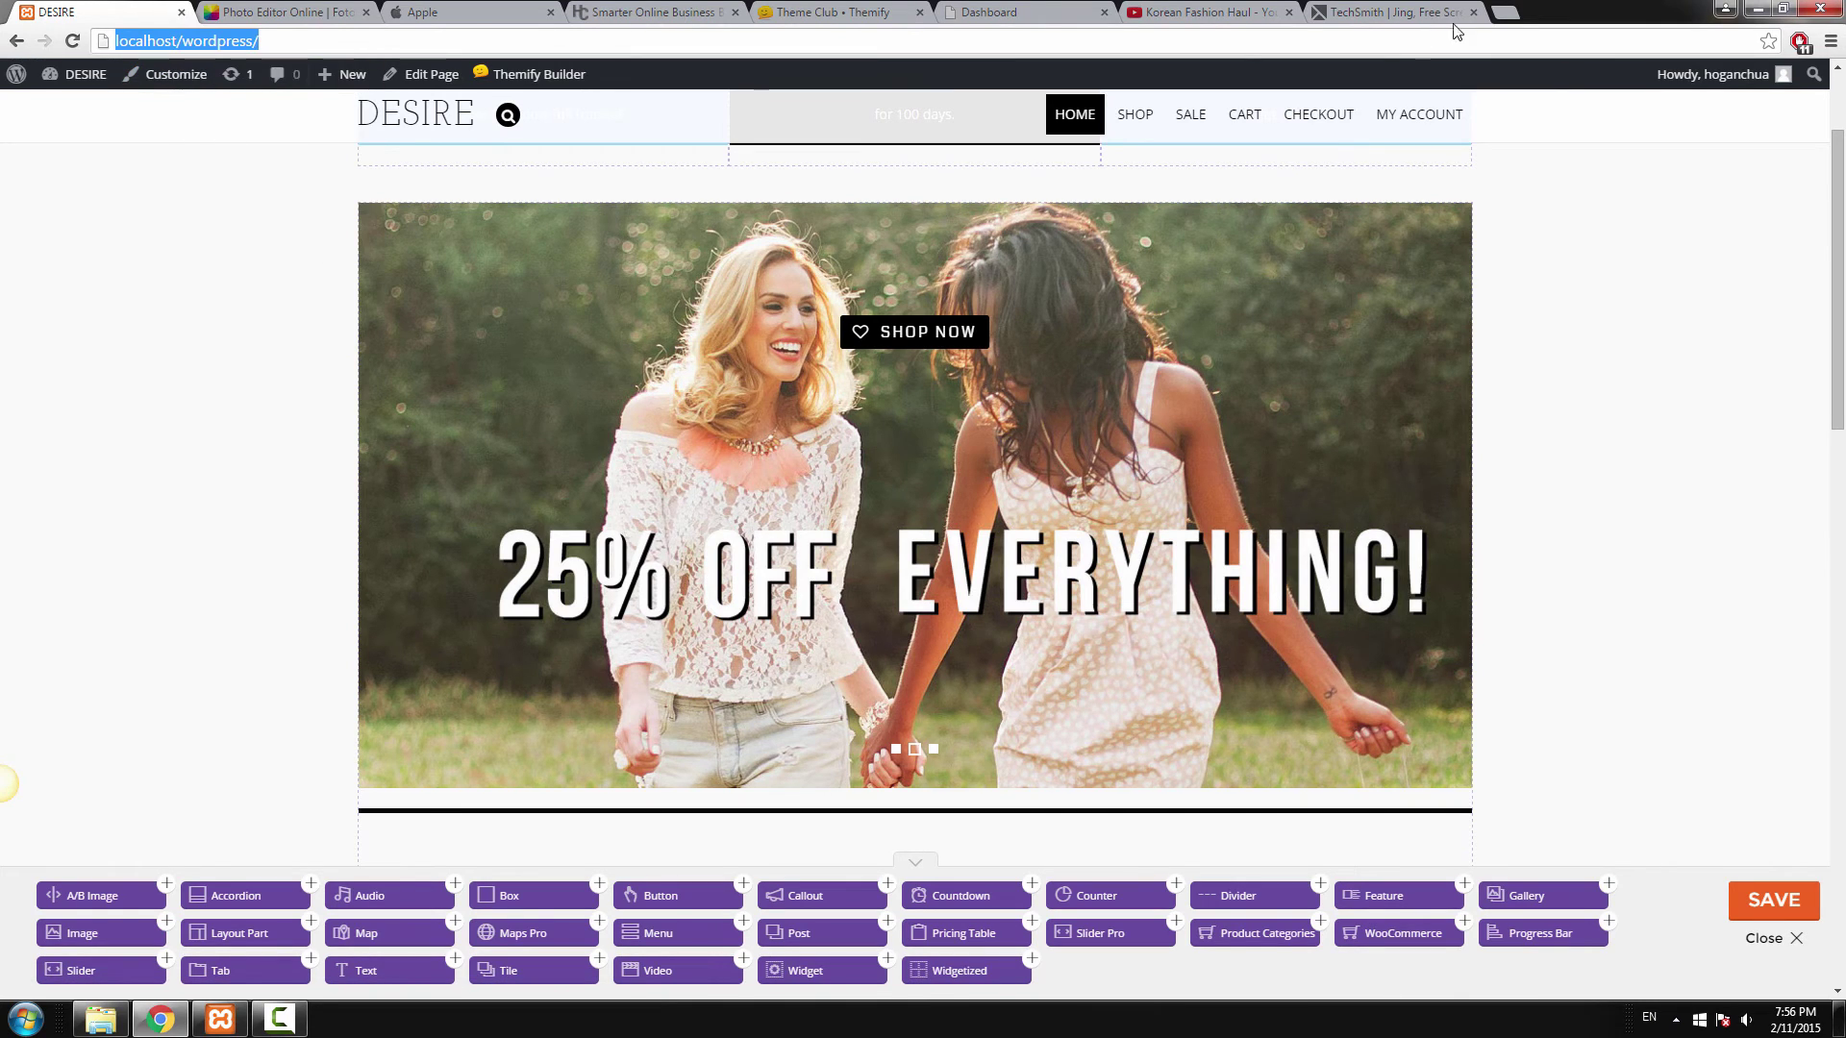
left_click(1505, 14)
right_click(815, 40)
left_click(871, 156)
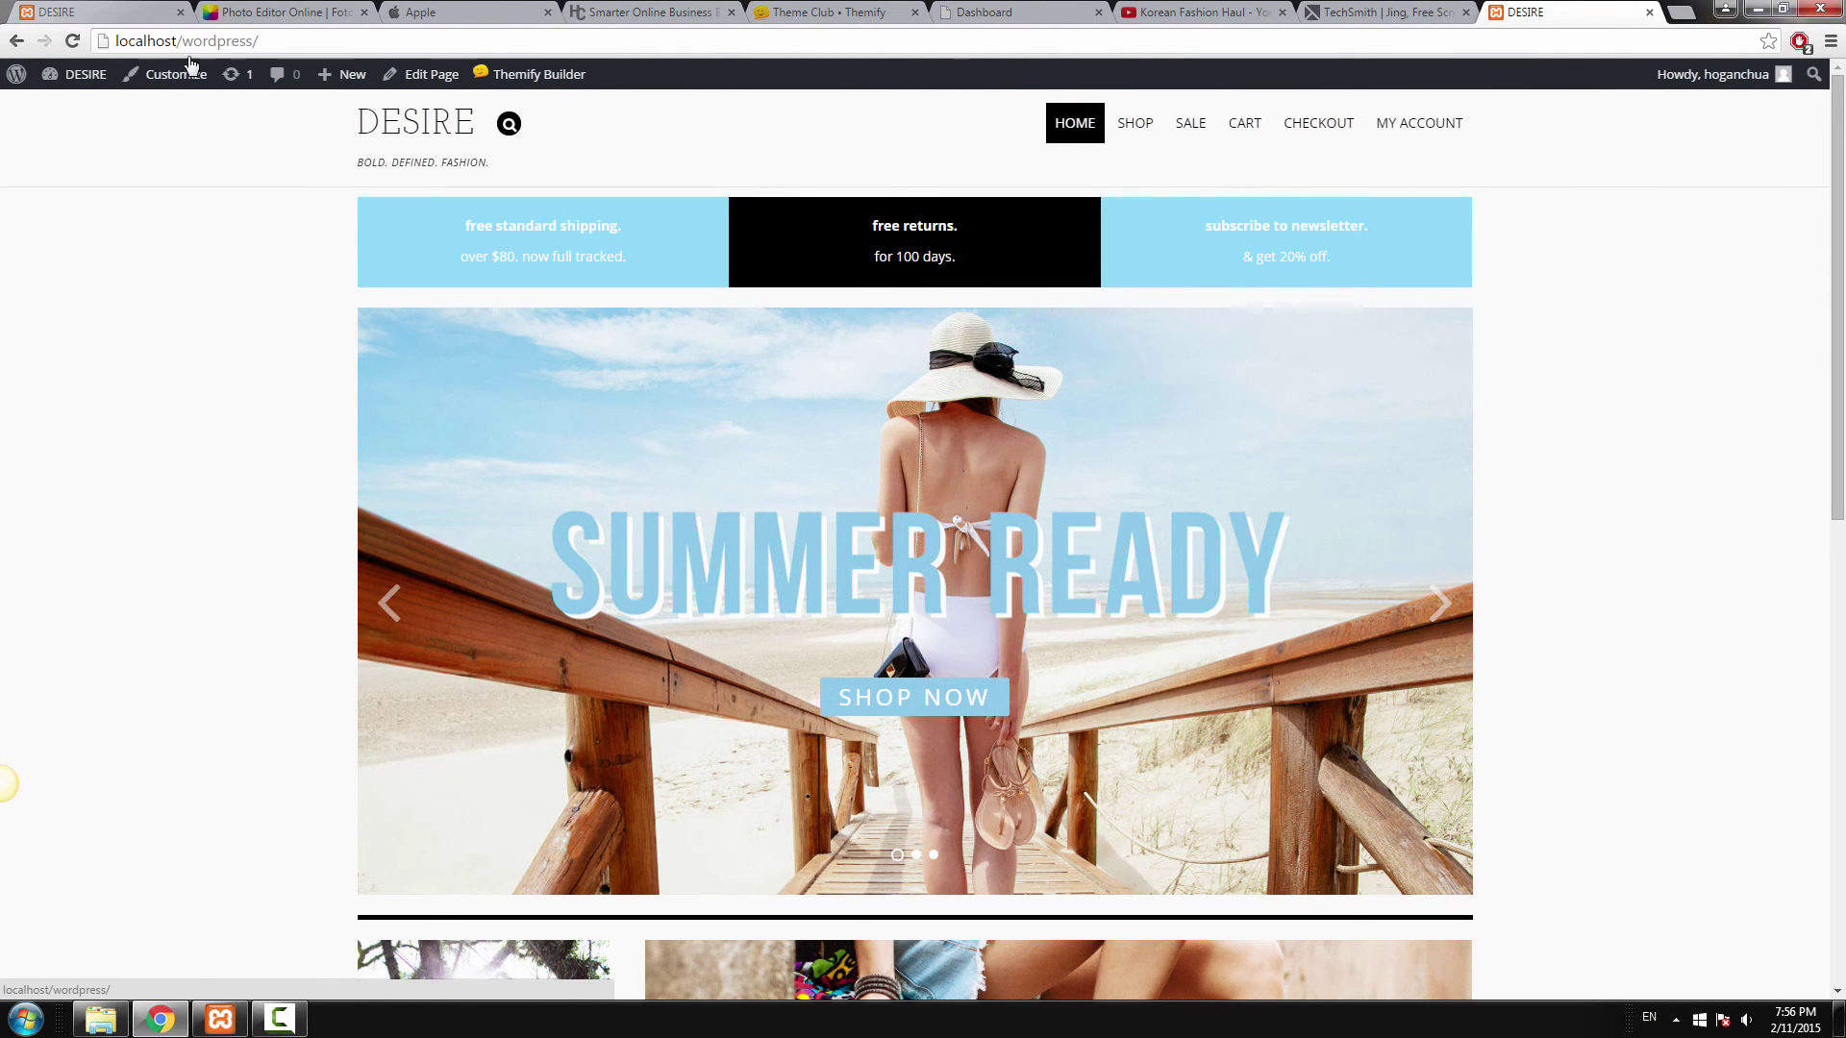
Return to the builder tab, save the page's changes and close the builder.
left_click(538, 74)
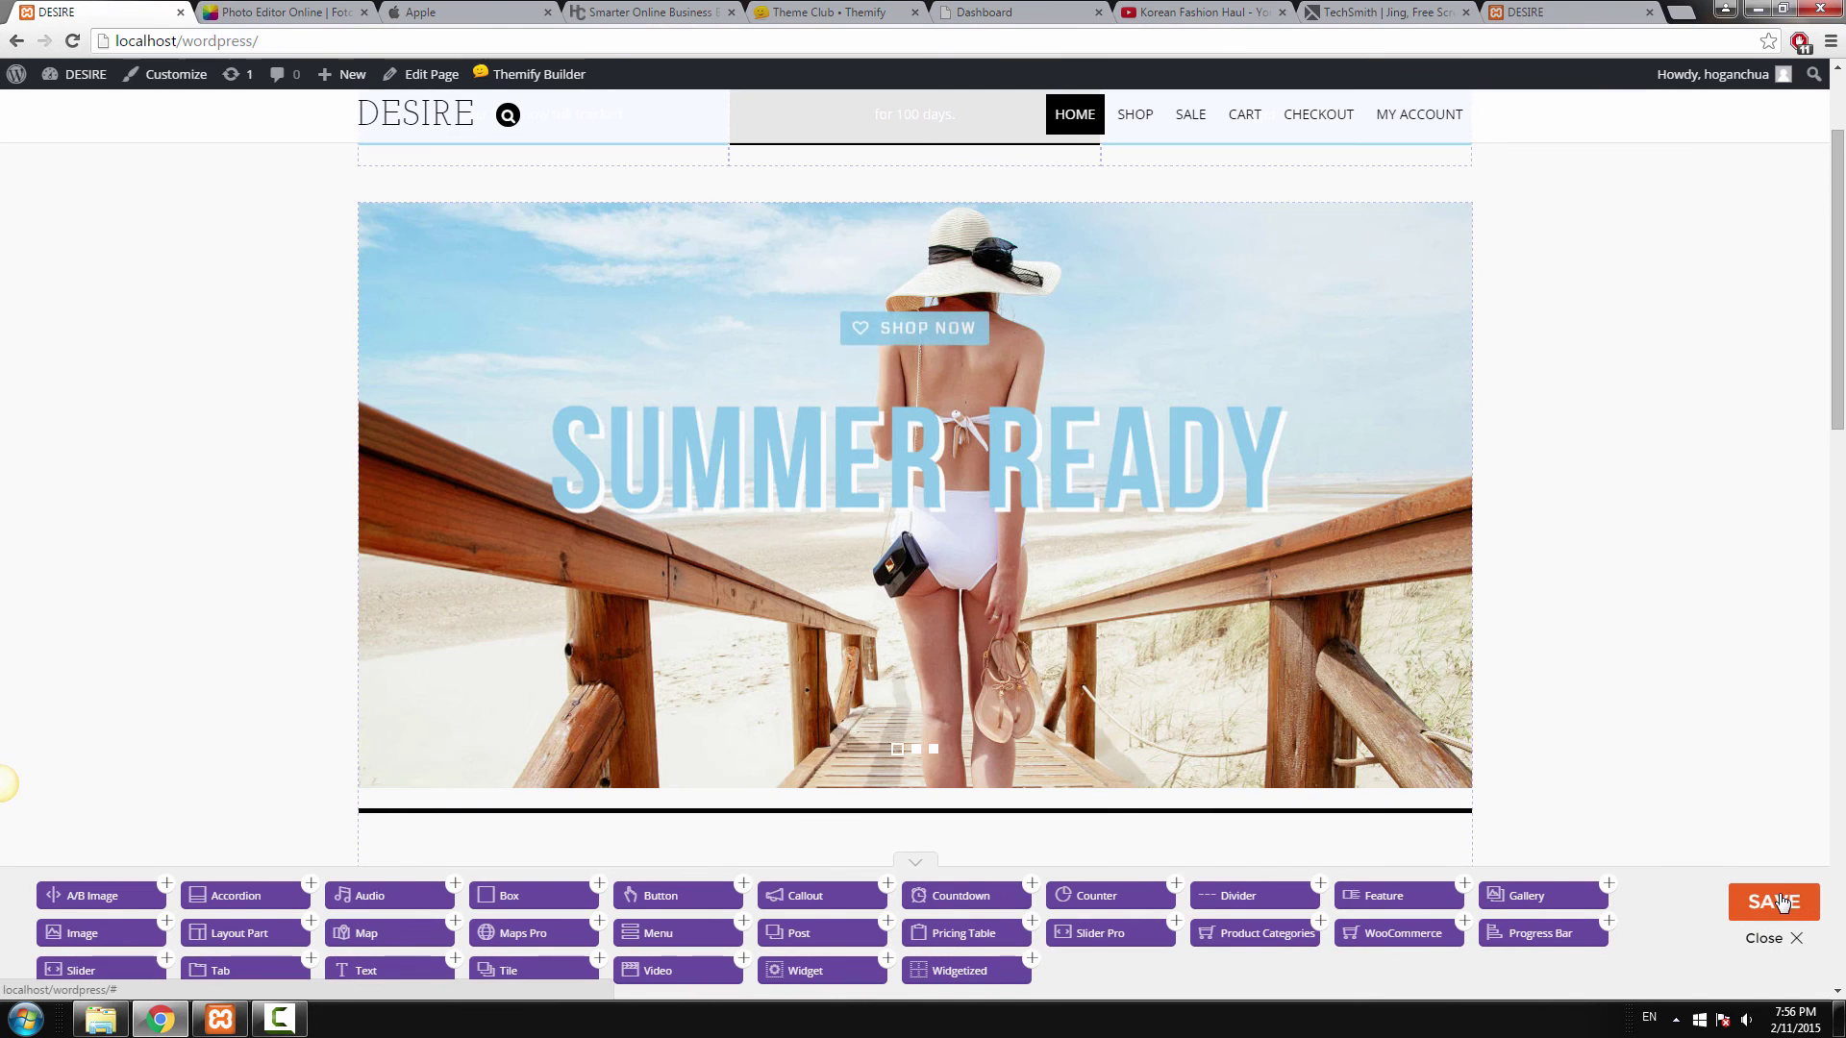
left_click(1781, 901)
left_click(1769, 938)
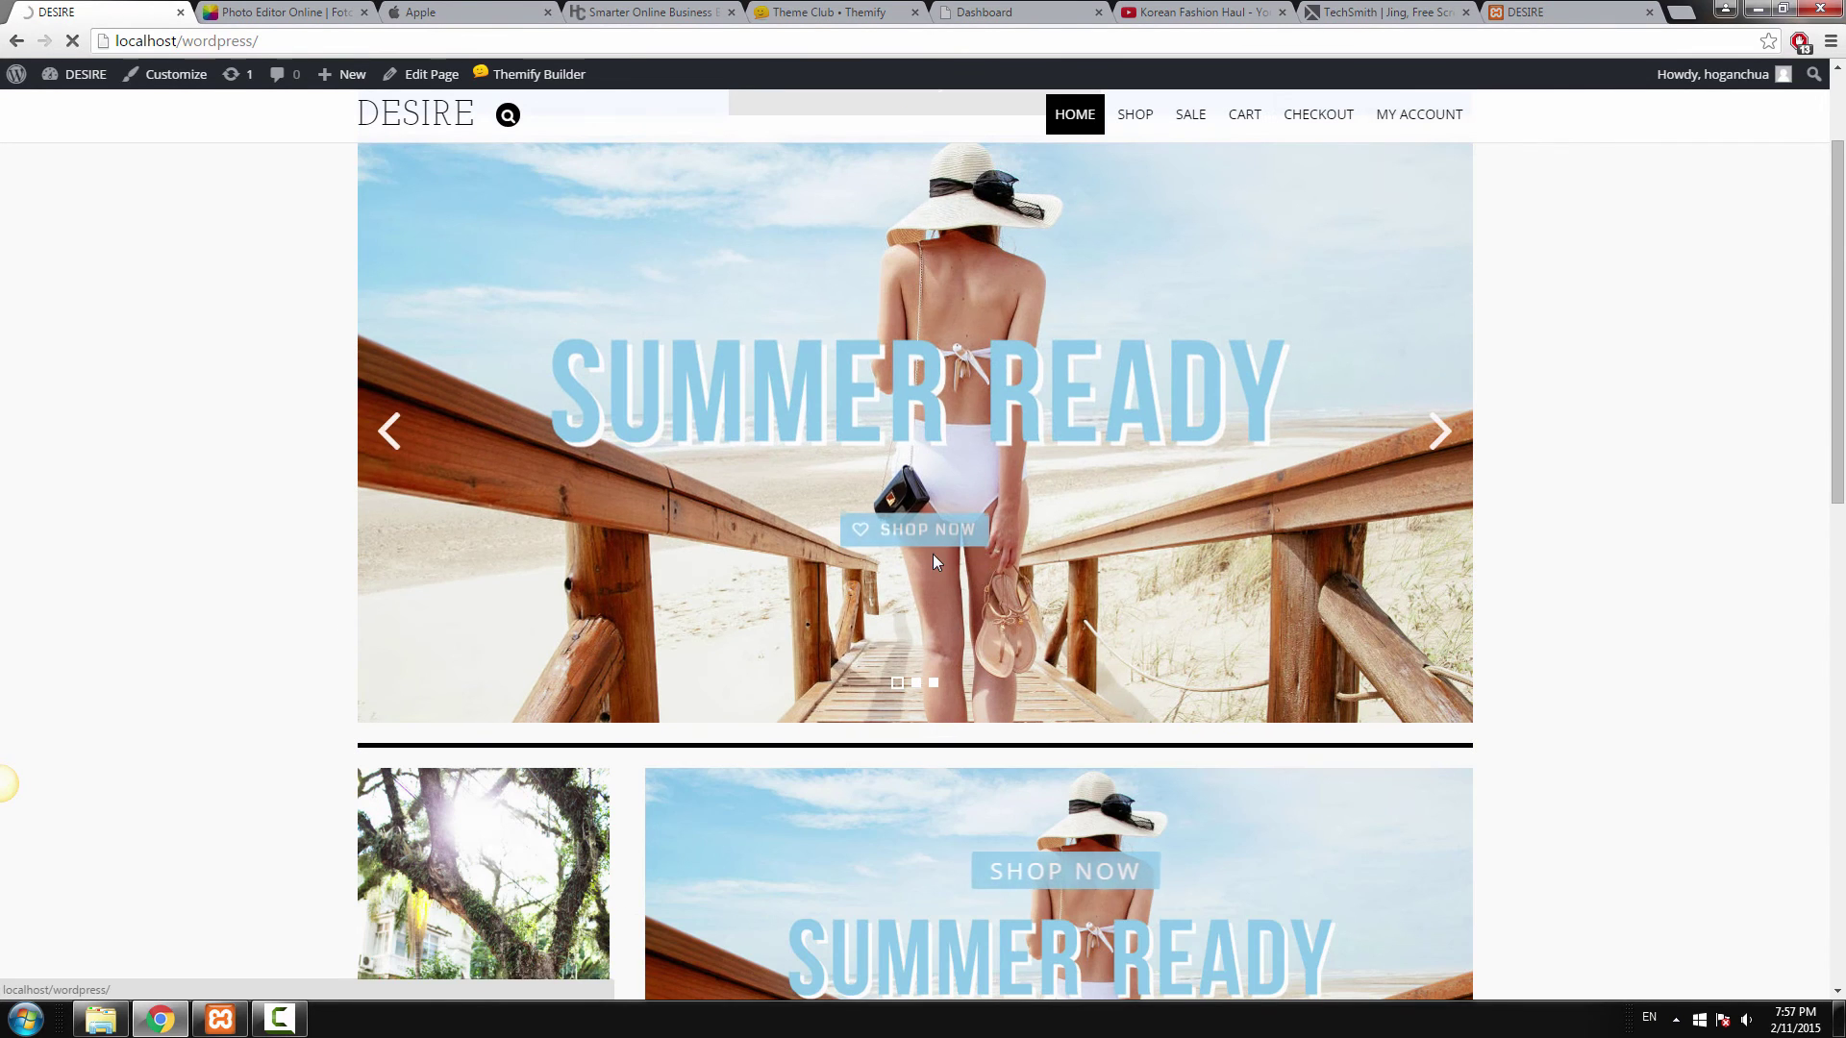
left_click(949, 538)
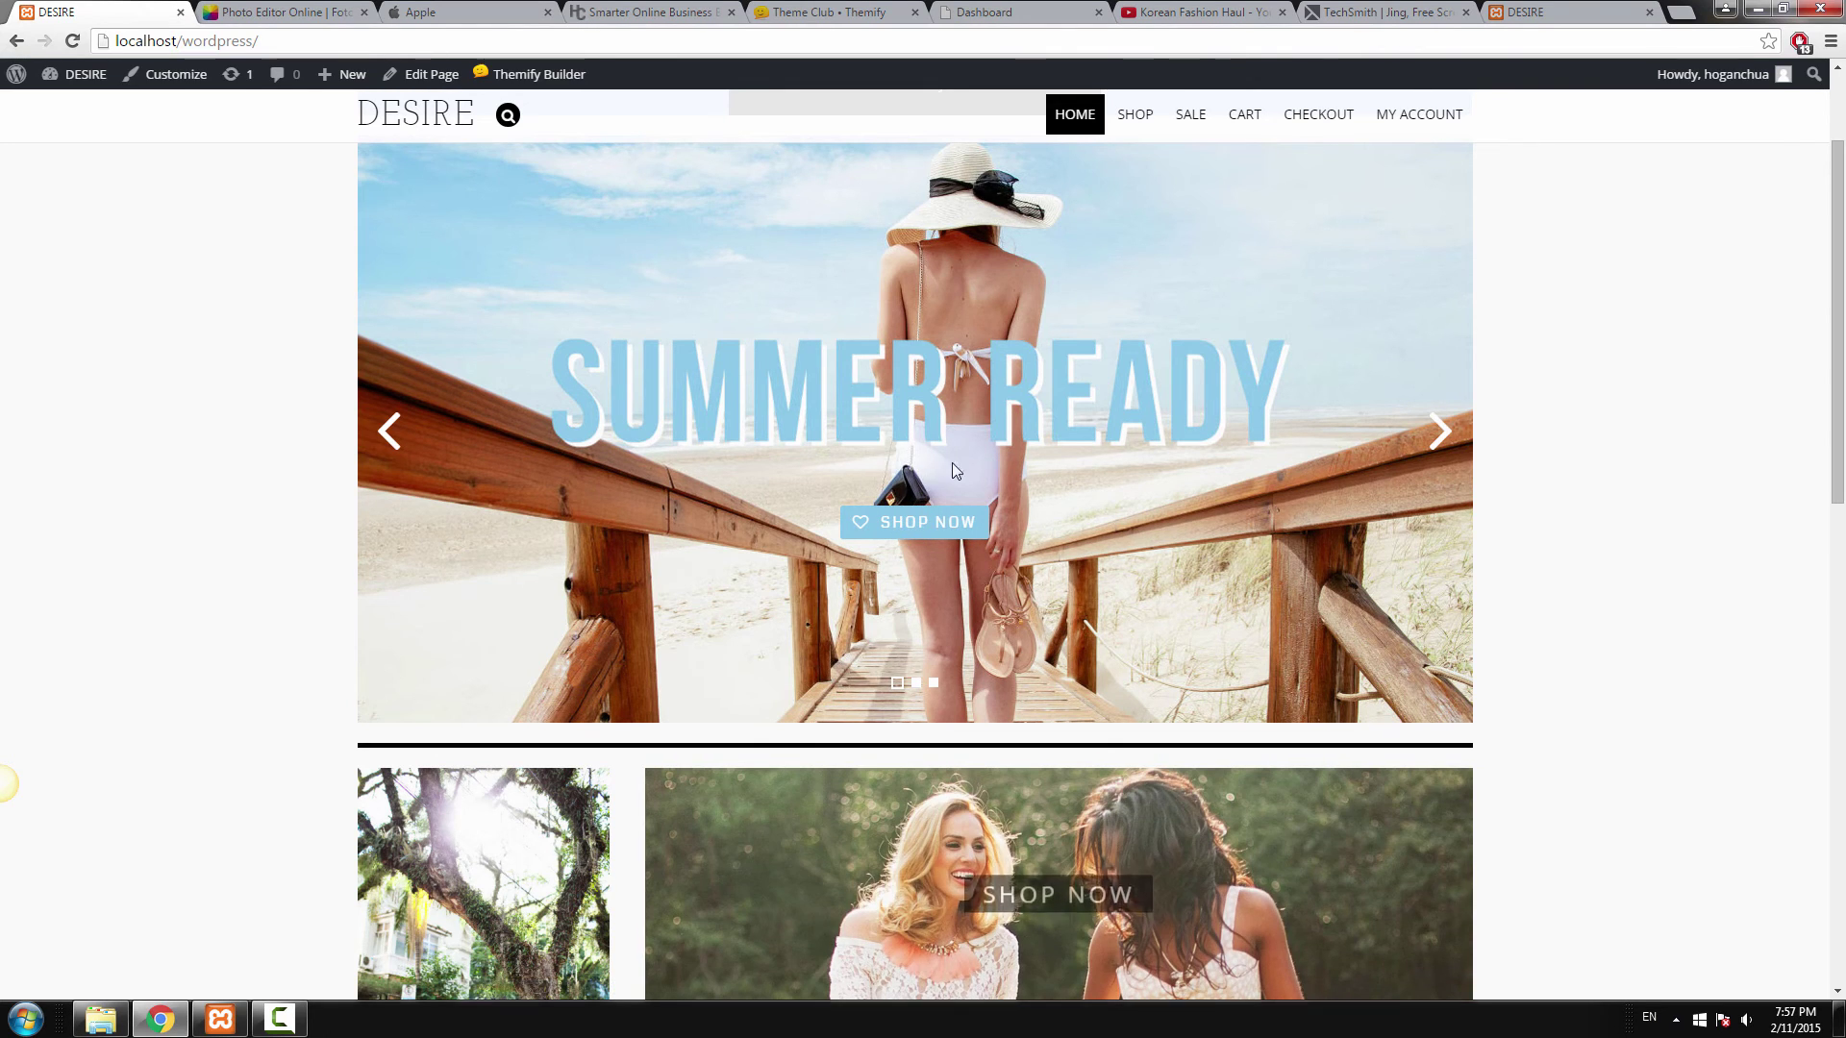
Inspect the first slide's Shop Now button in the other browser tab and copy its CSS selector, #pro-slider-5-1-0-1 .sp-slide-0 a.bsp-slide-button.
left_click(1550, 13)
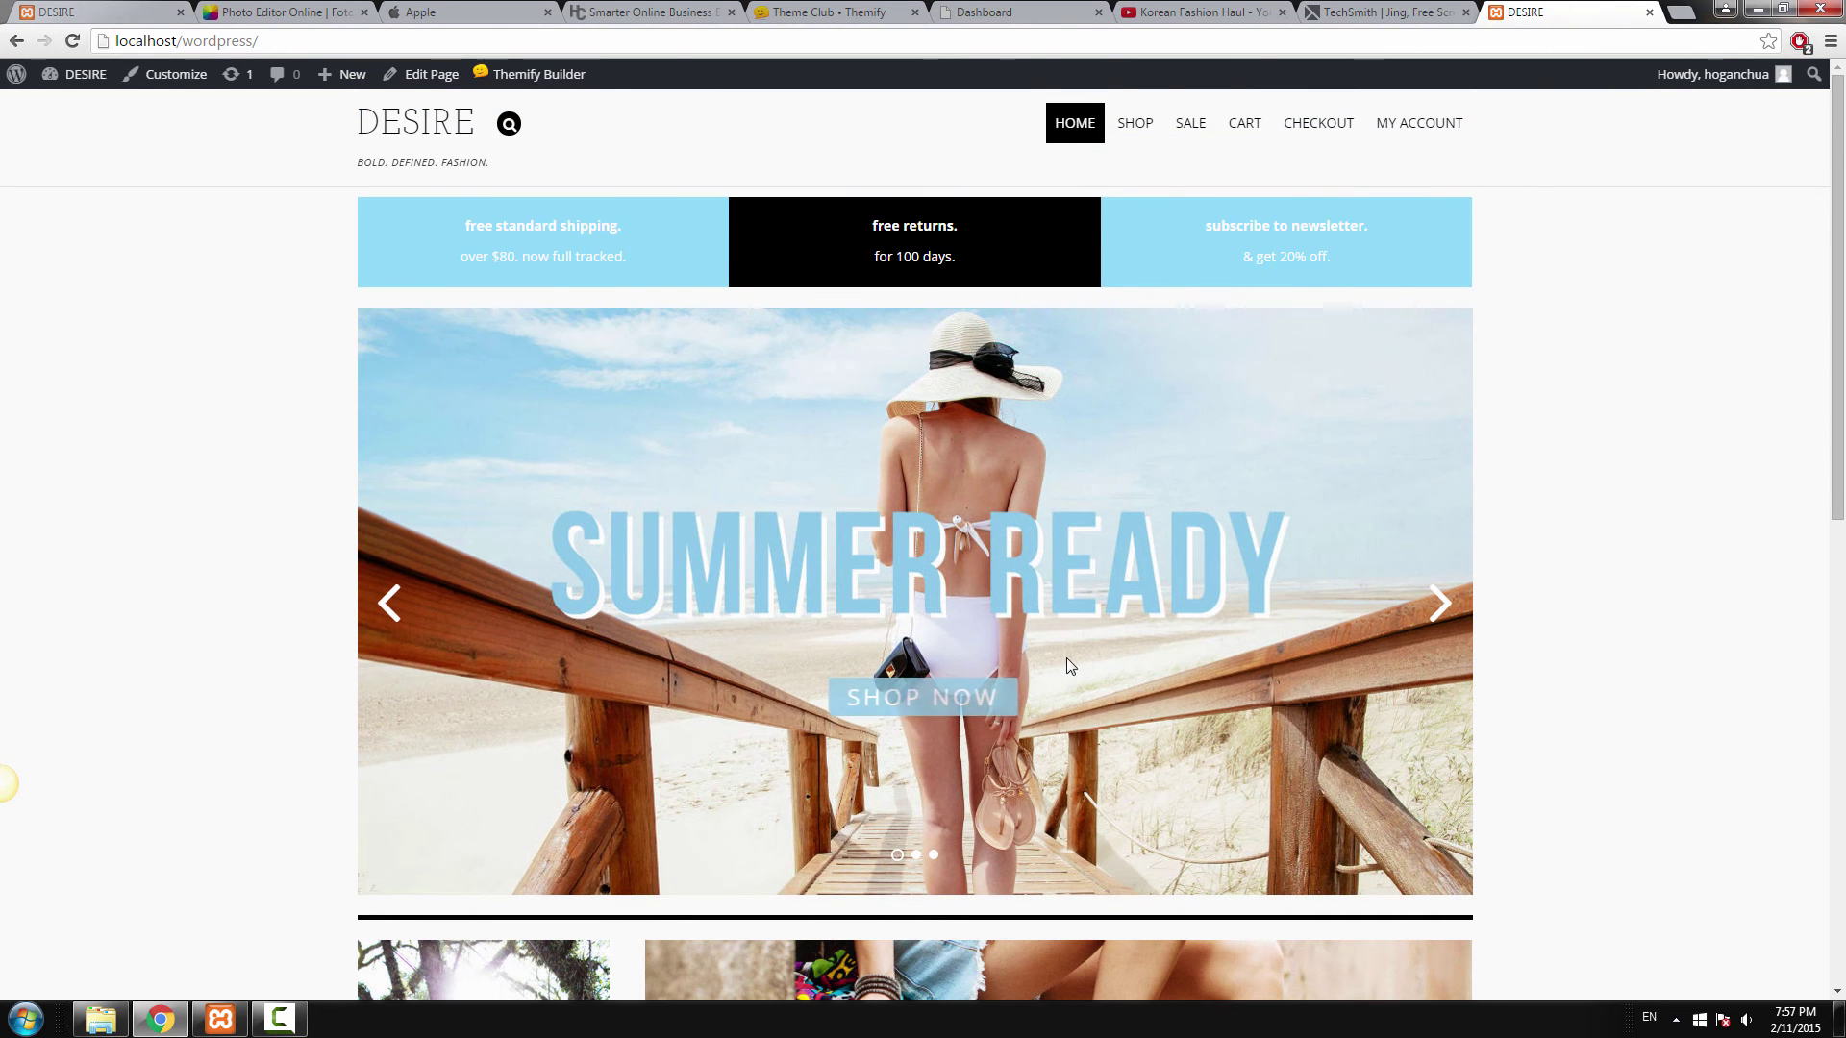
right_click(938, 691)
left_click(996, 860)
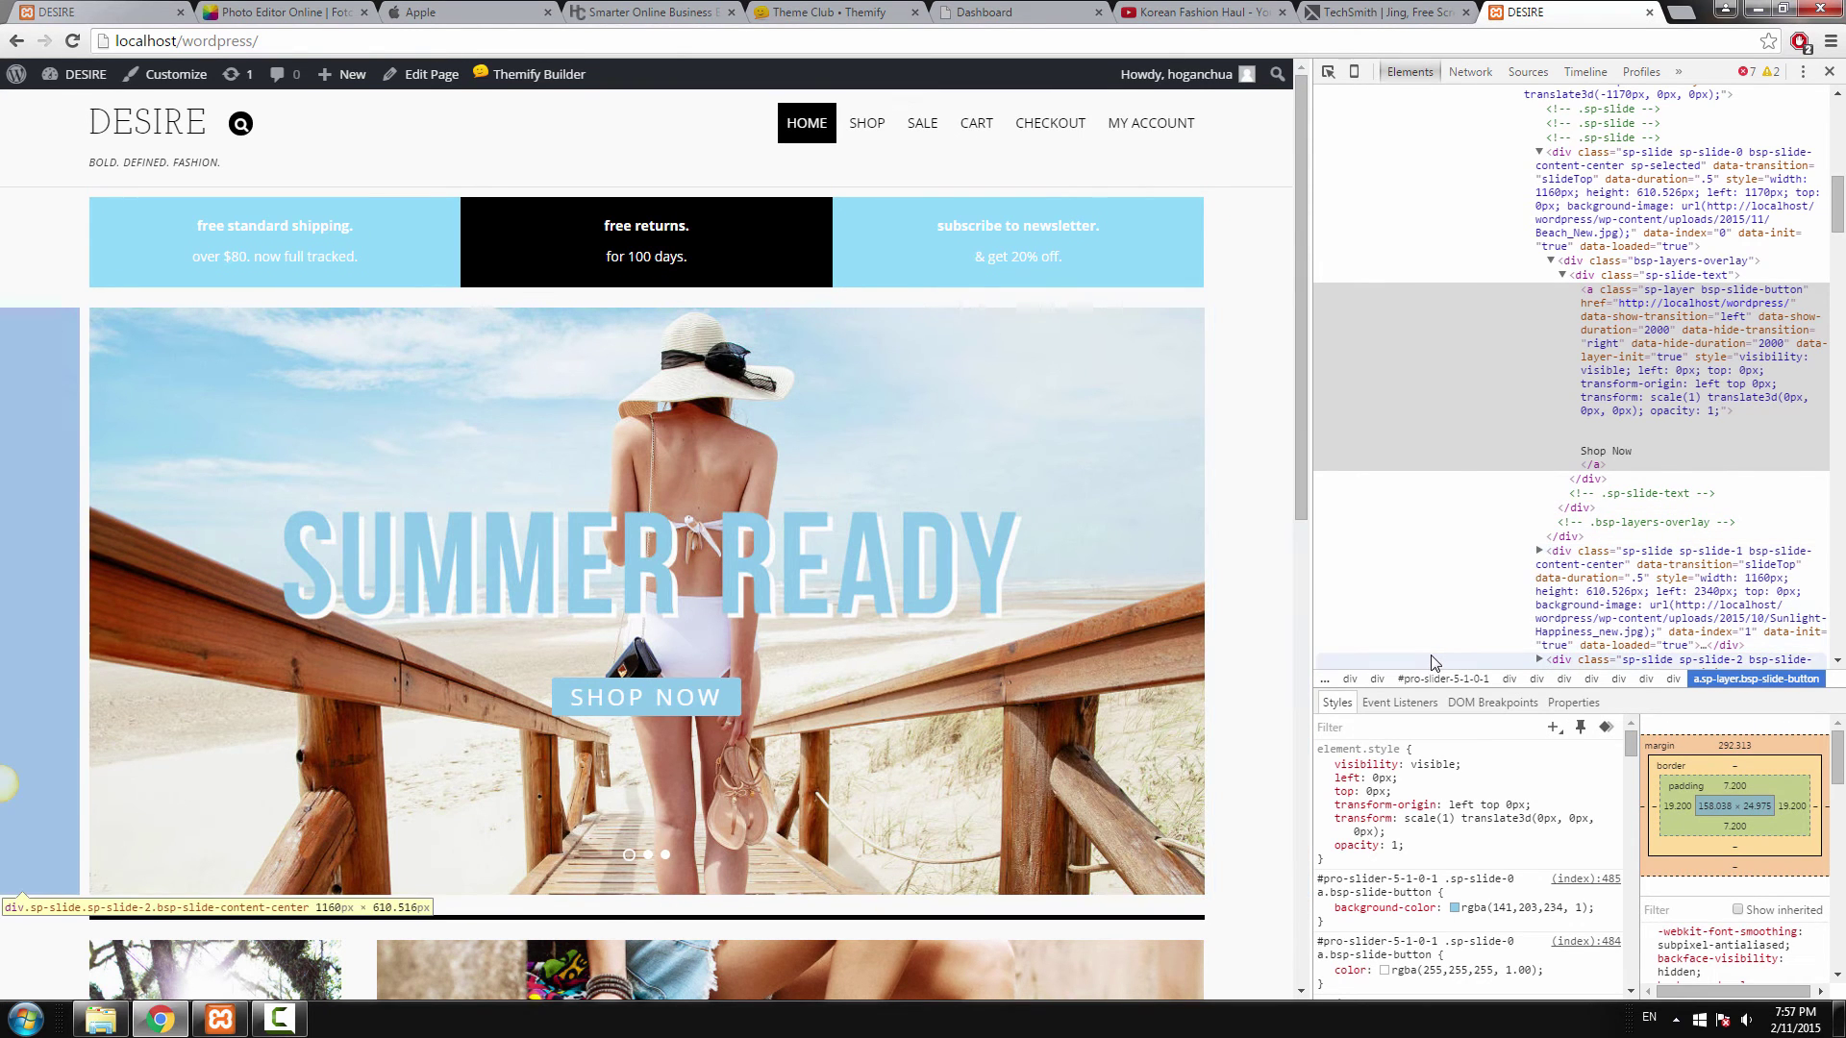
left_click(1395, 891)
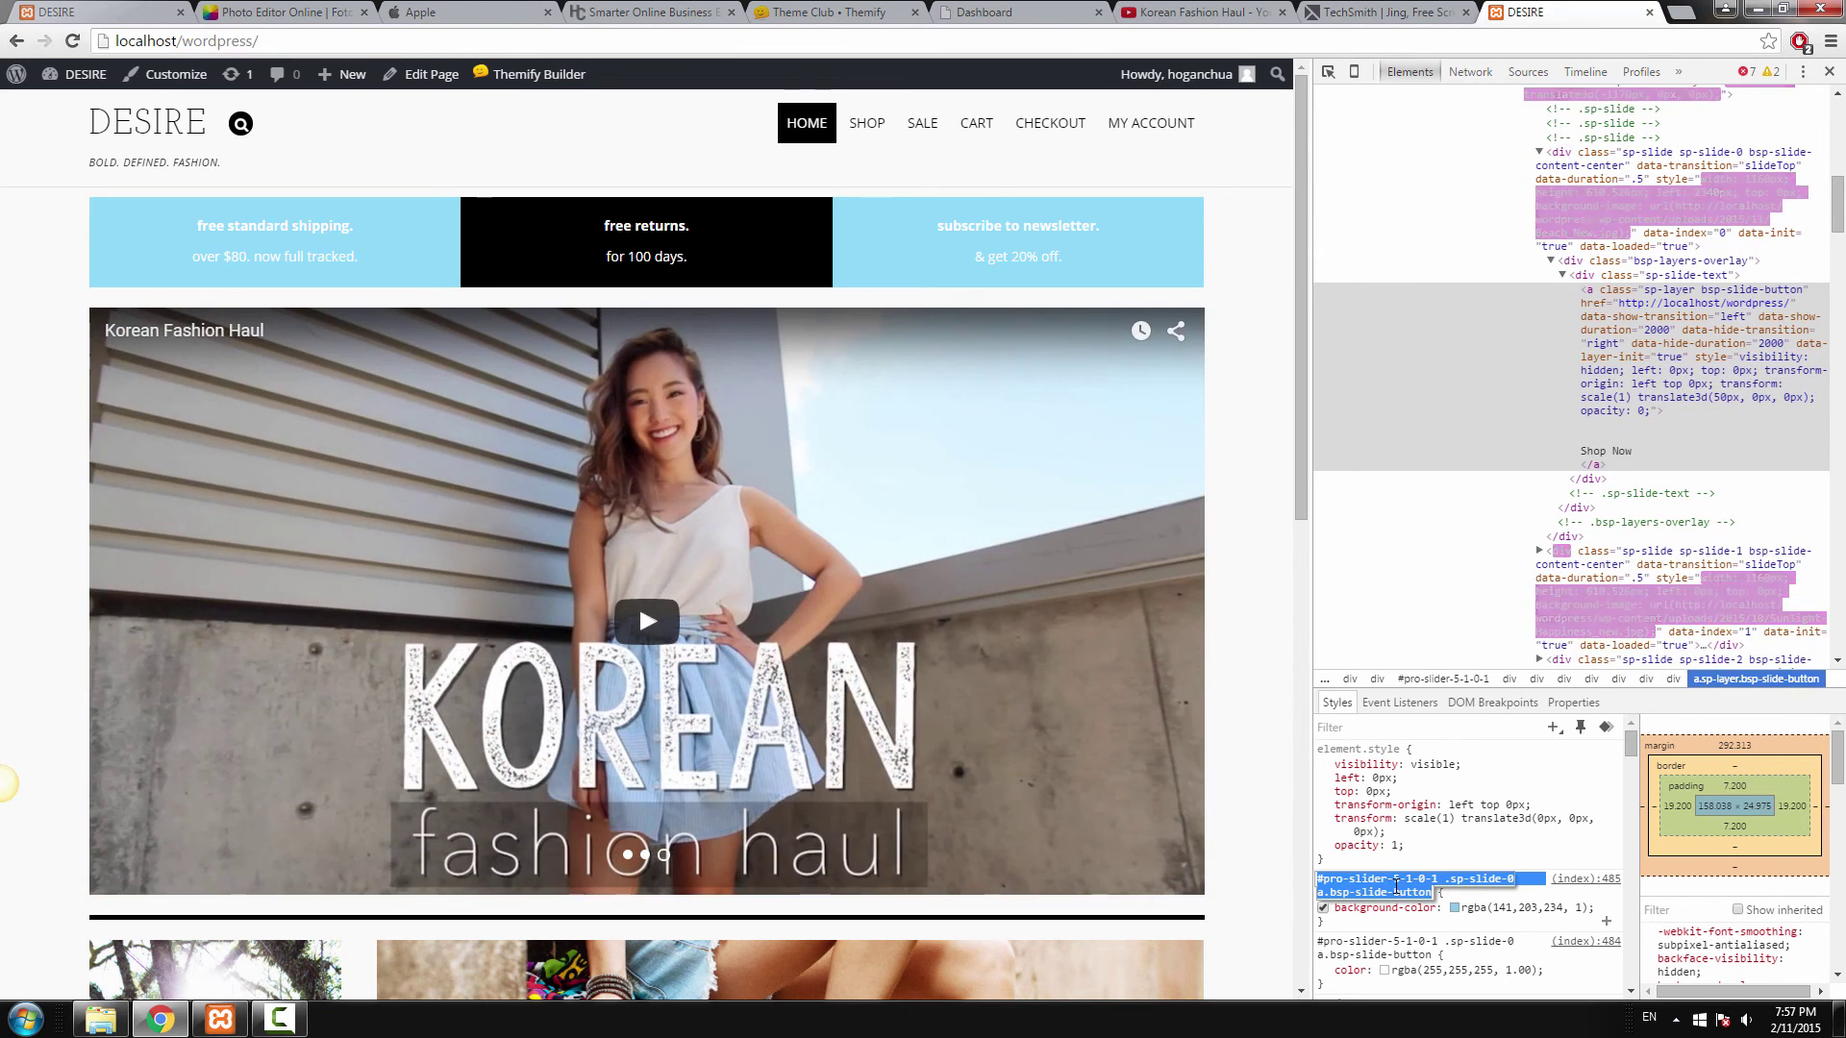
key("F12")
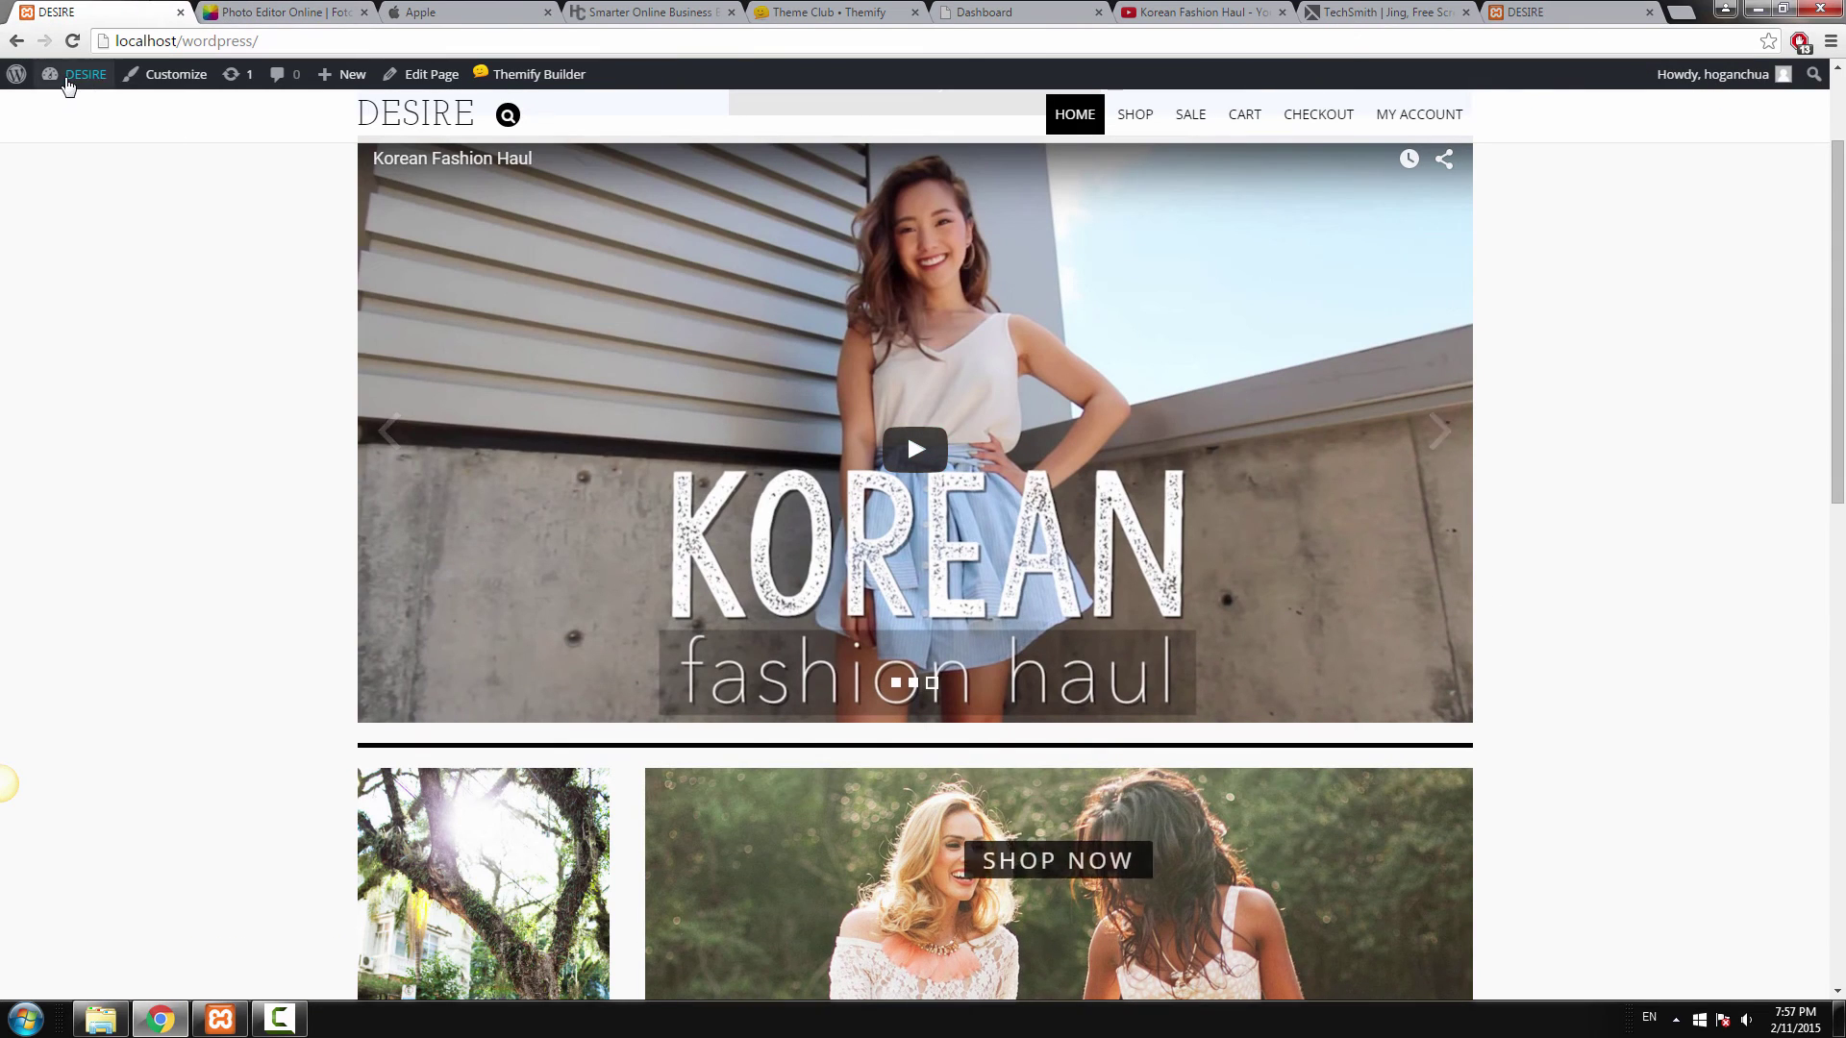
Open the site customizer and expand the Custom CSS section of the Themify Options.
mouse_move(69, 86)
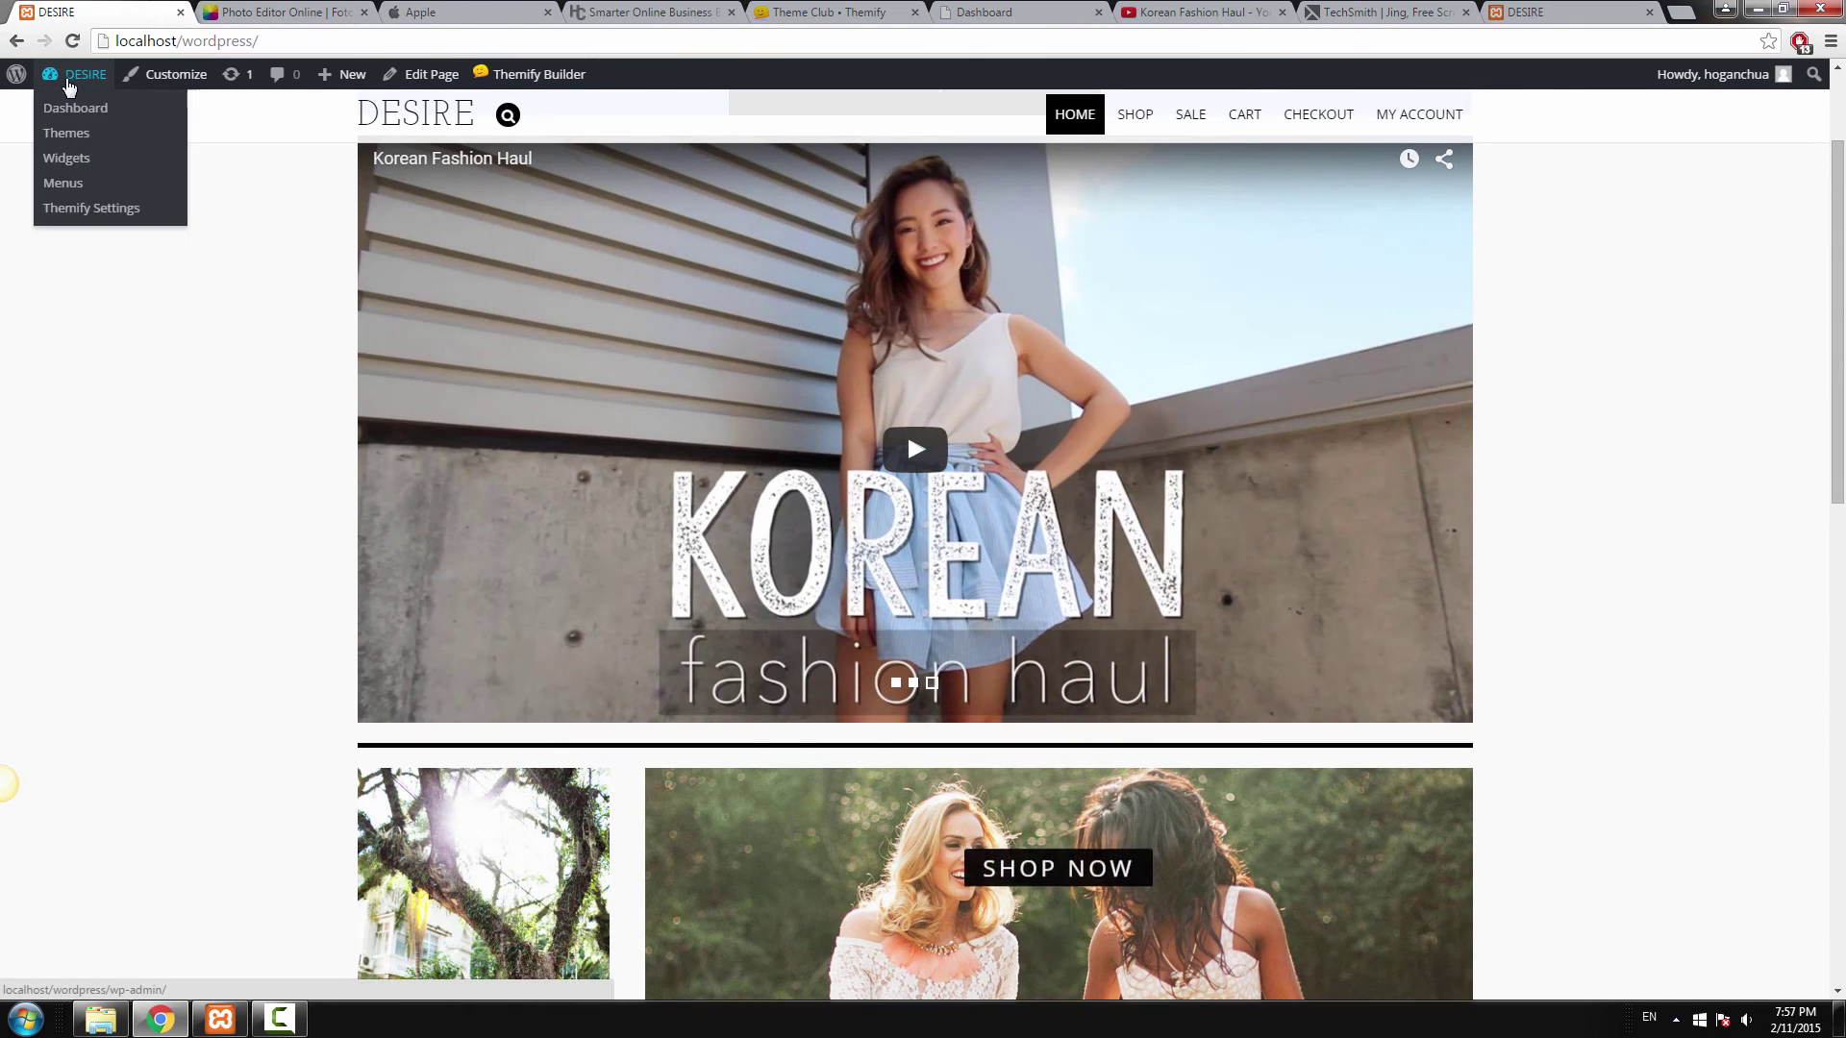
left_click(154, 75)
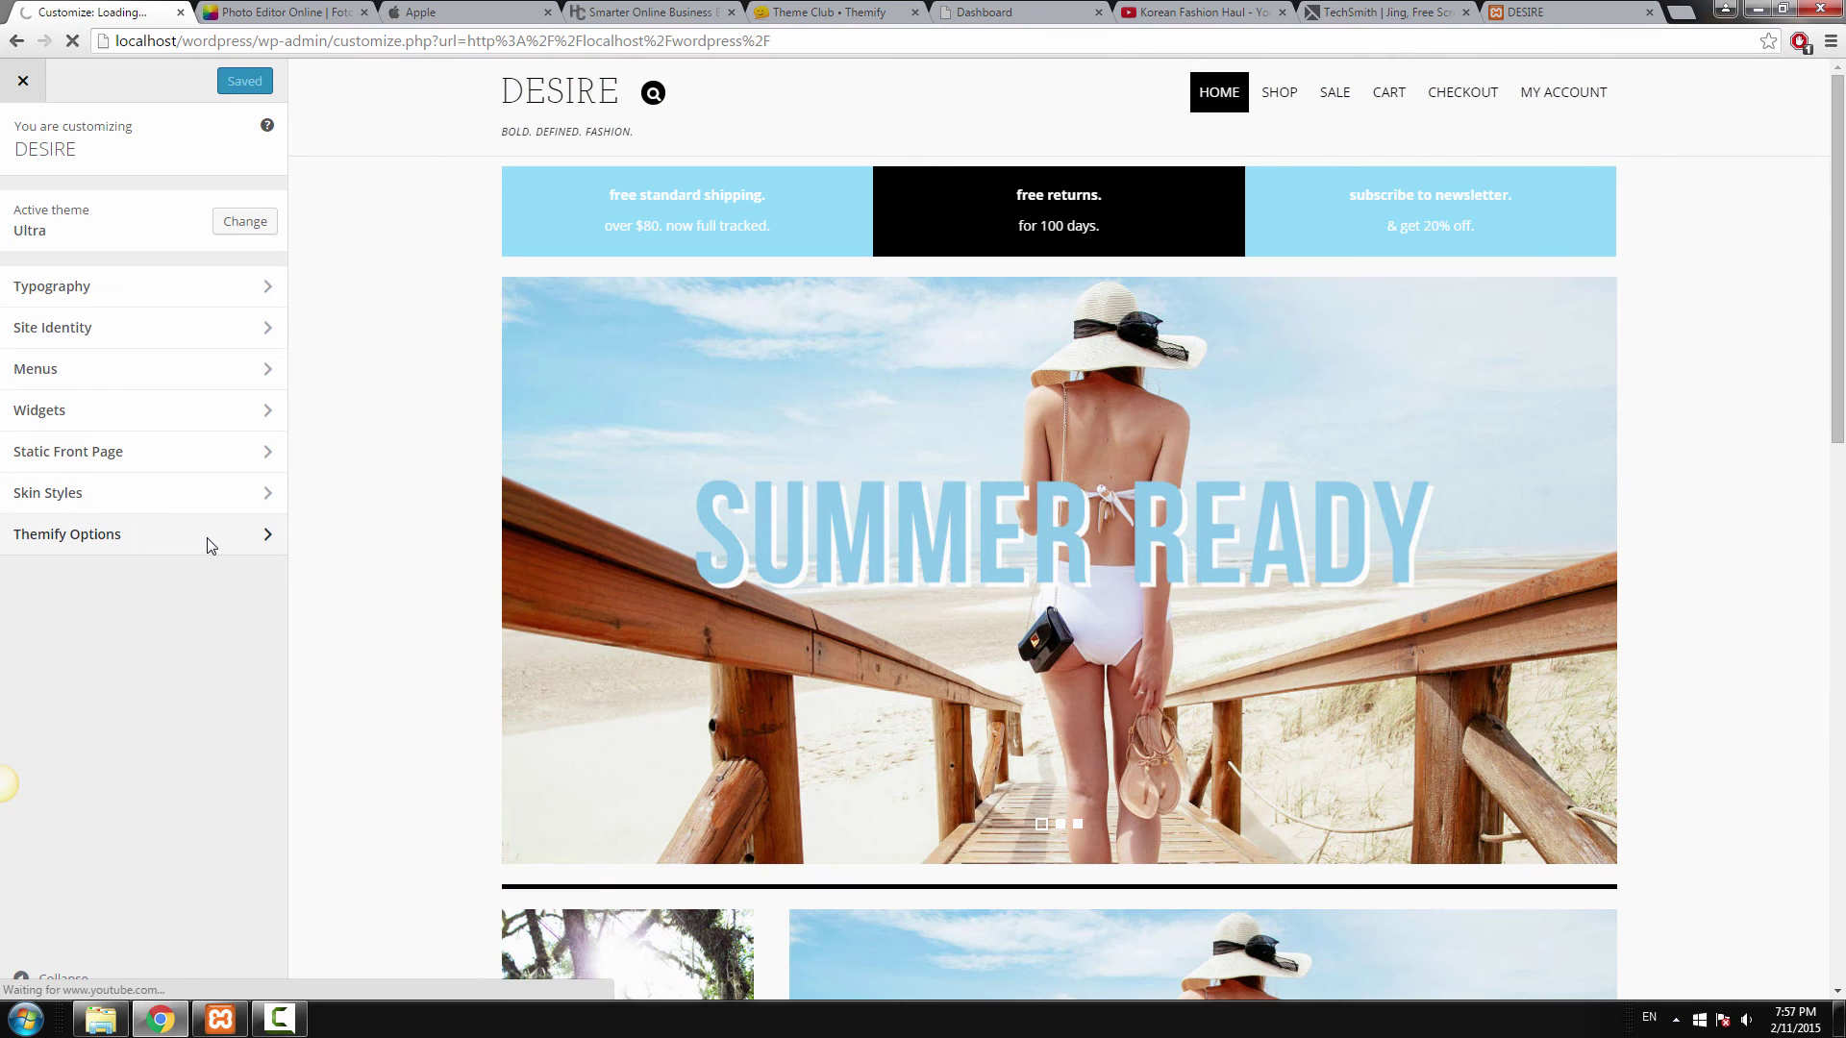
left_click(211, 538)
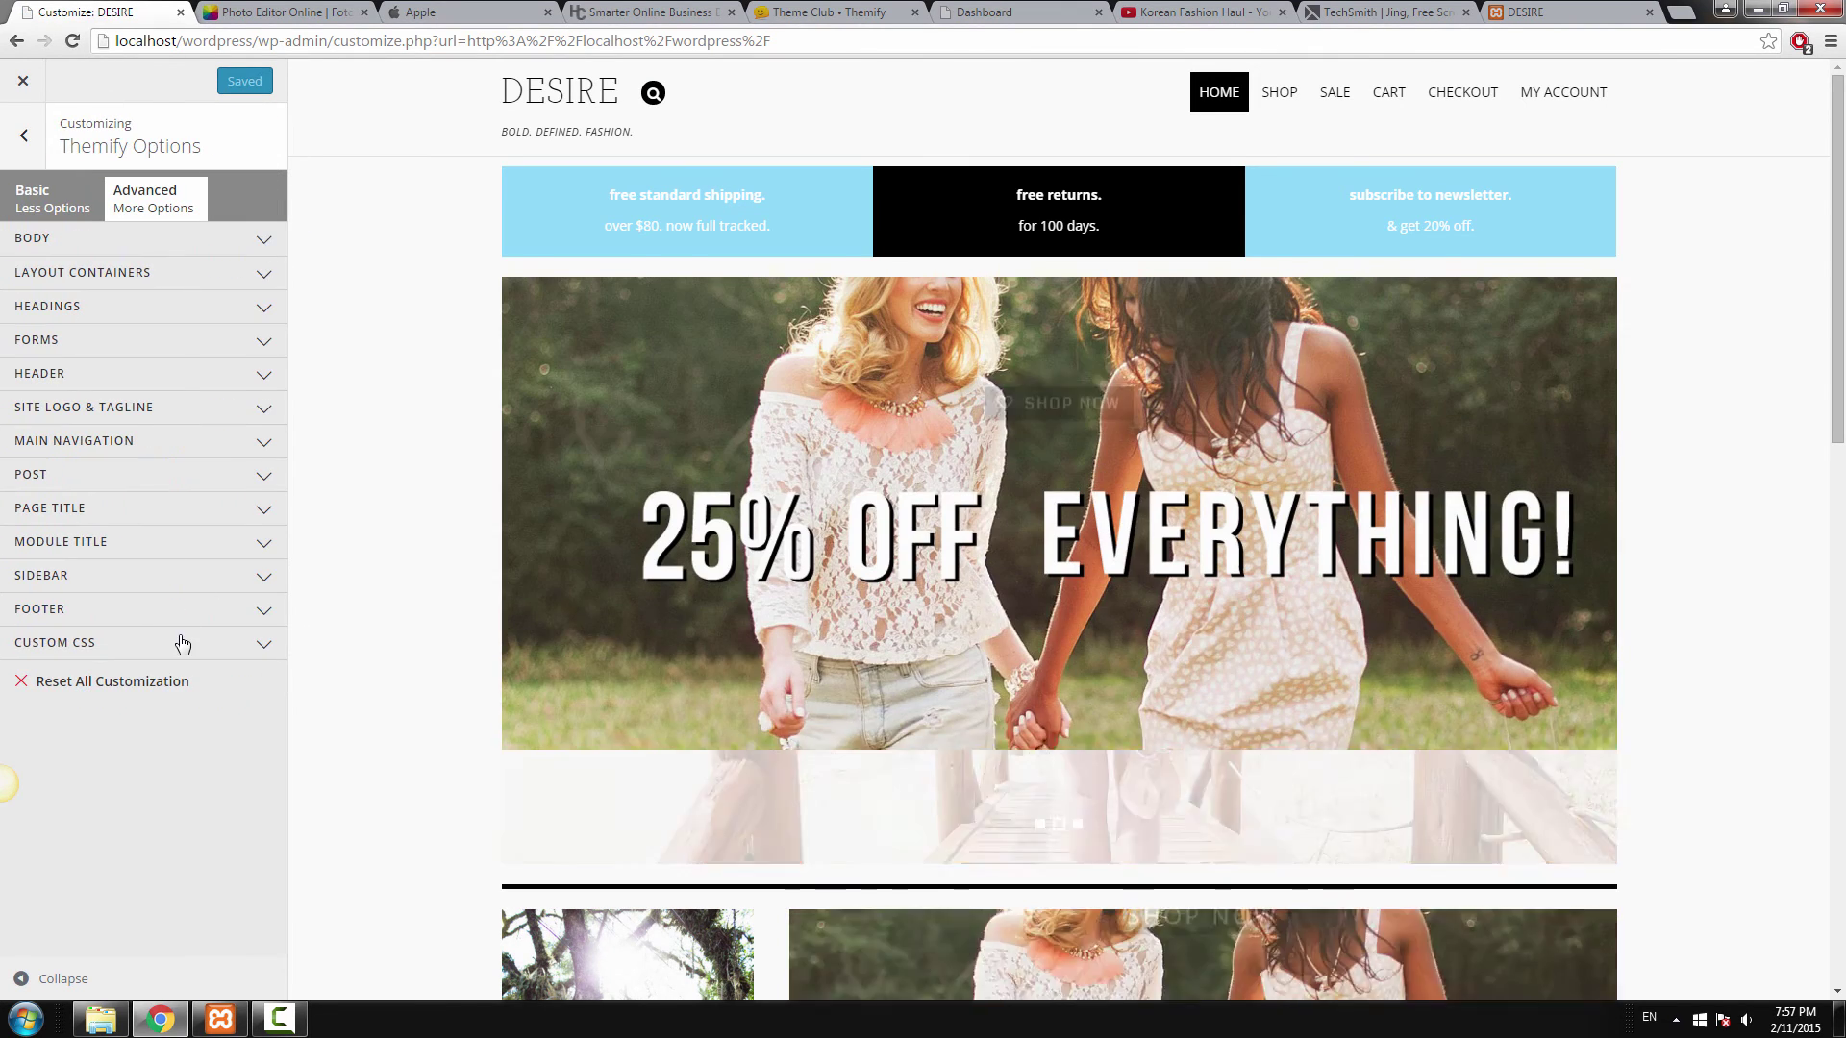
left_click(182, 641)
Replace the existing .sp-slide-0 button rule in the custom CSS with the copied button selector.
left_click_drag(275, 469, 275, 682)
left_click_drag(246, 509, 246, 554)
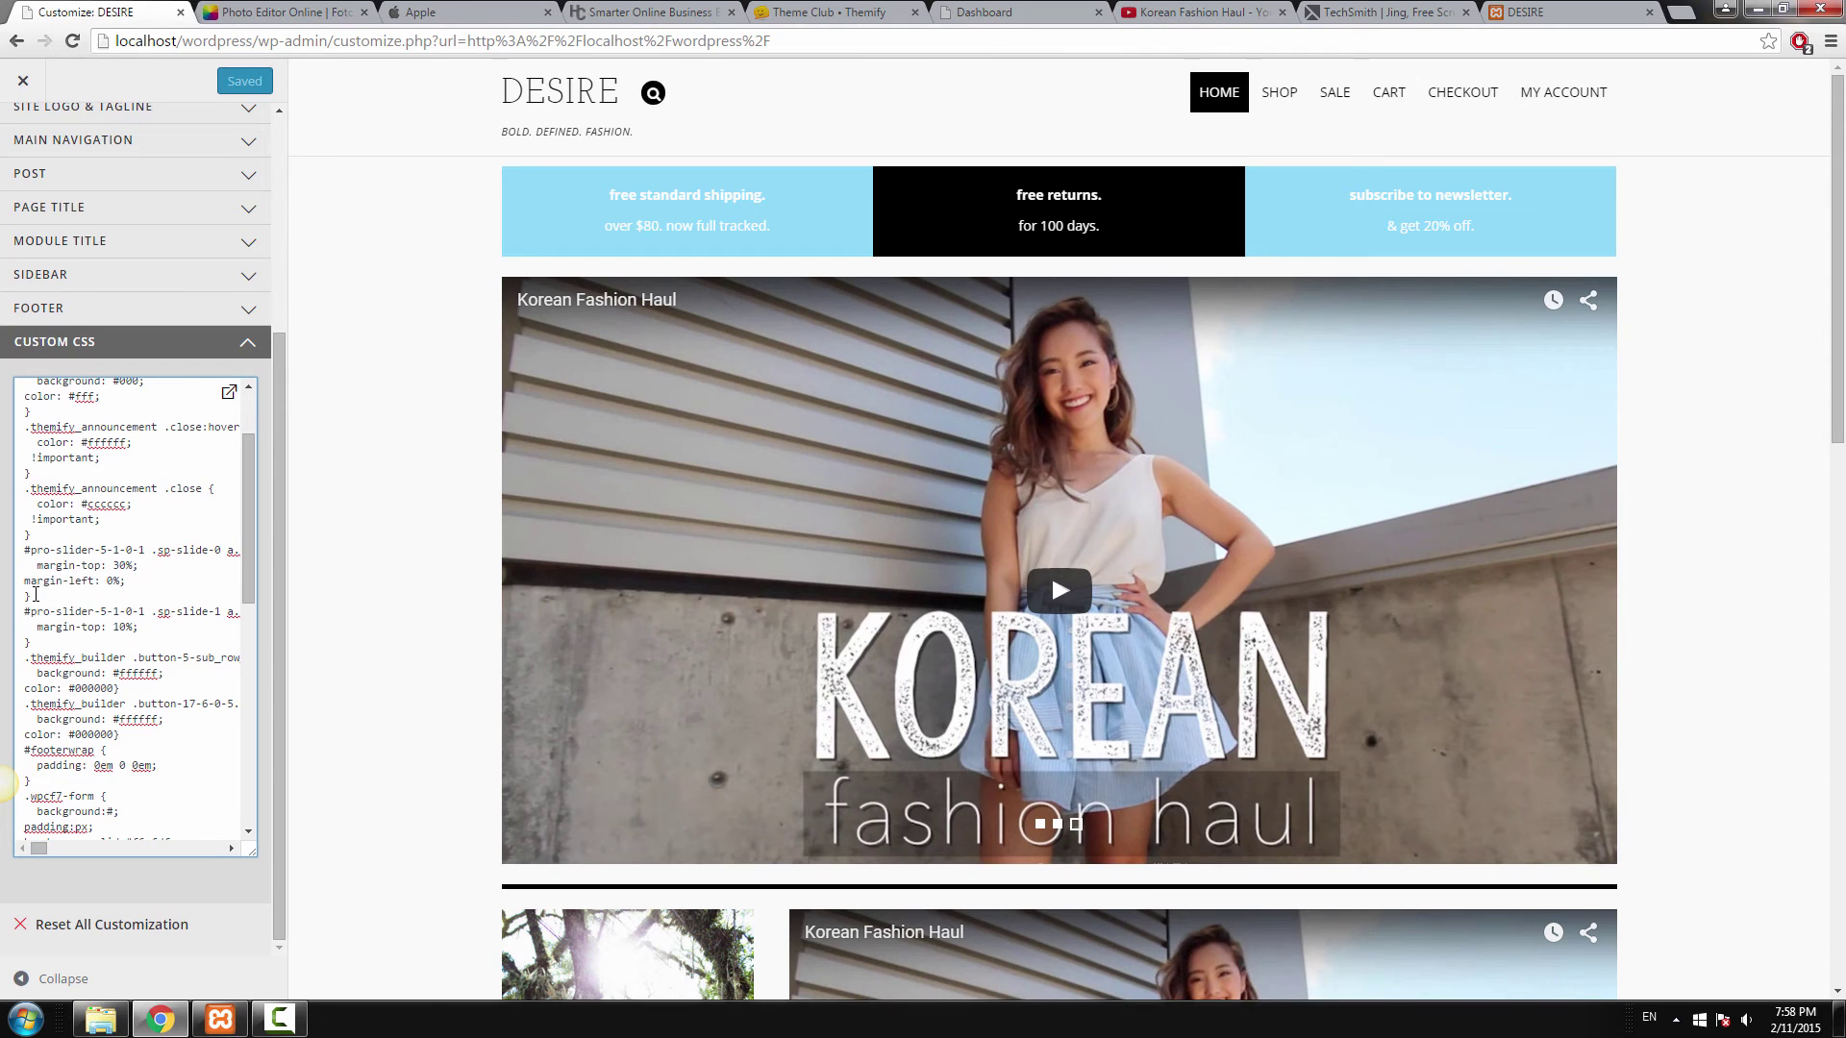
left_click_drag(37, 594, 24, 550)
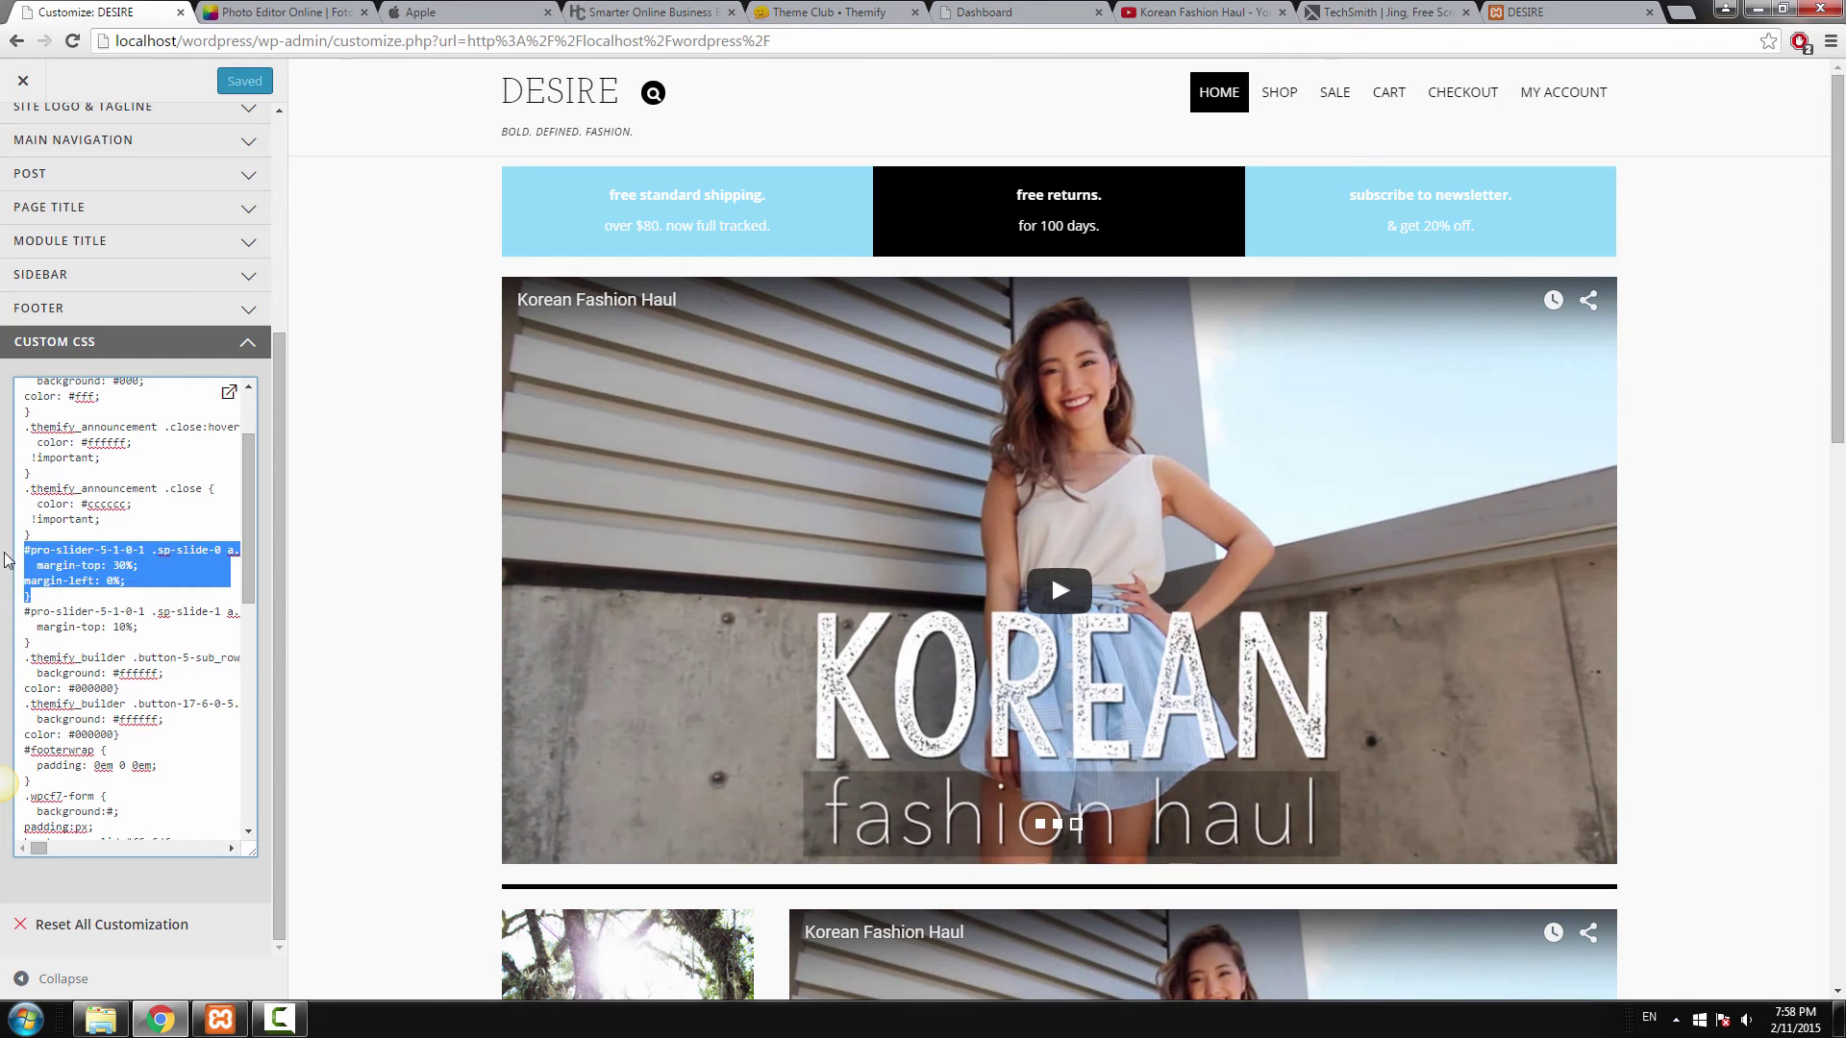
key("ctrl+v")
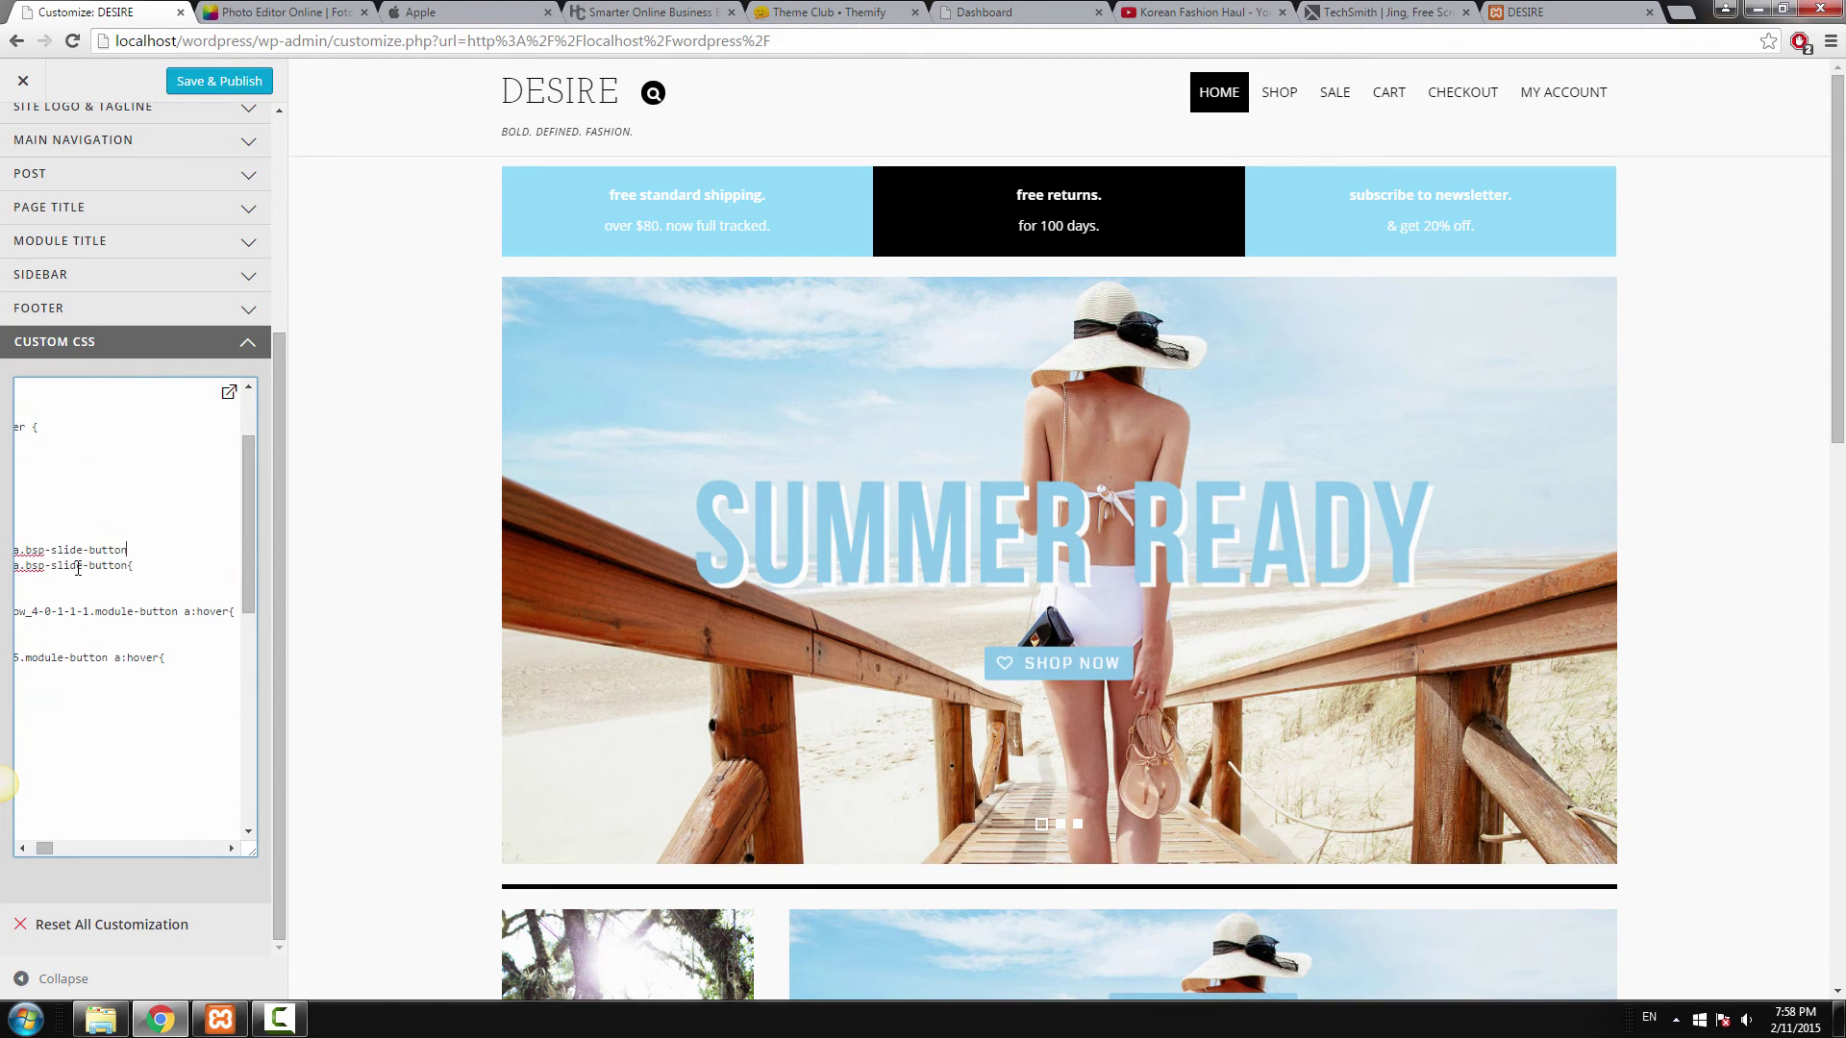
Expand the custom CSS editor and add an opening brace and a new line after the .sp-slide-0 button selector.
left_click(229, 395)
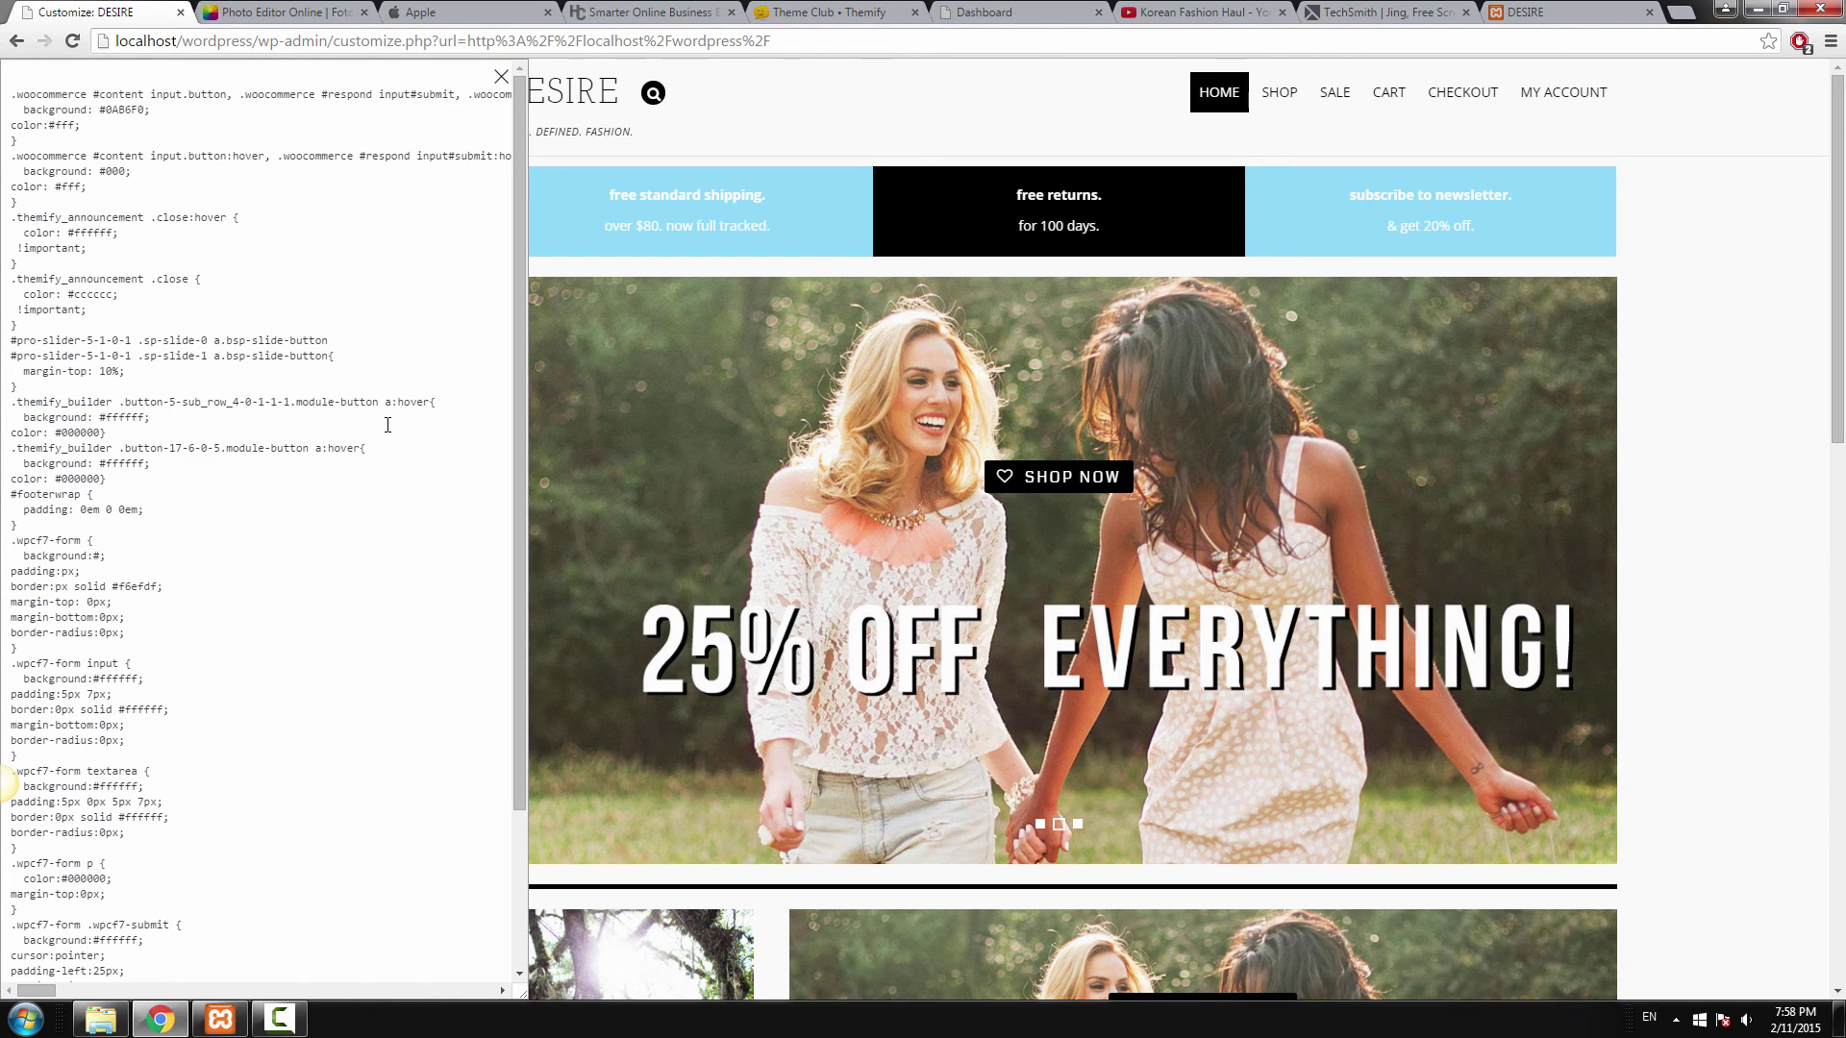
left_click(339, 339)
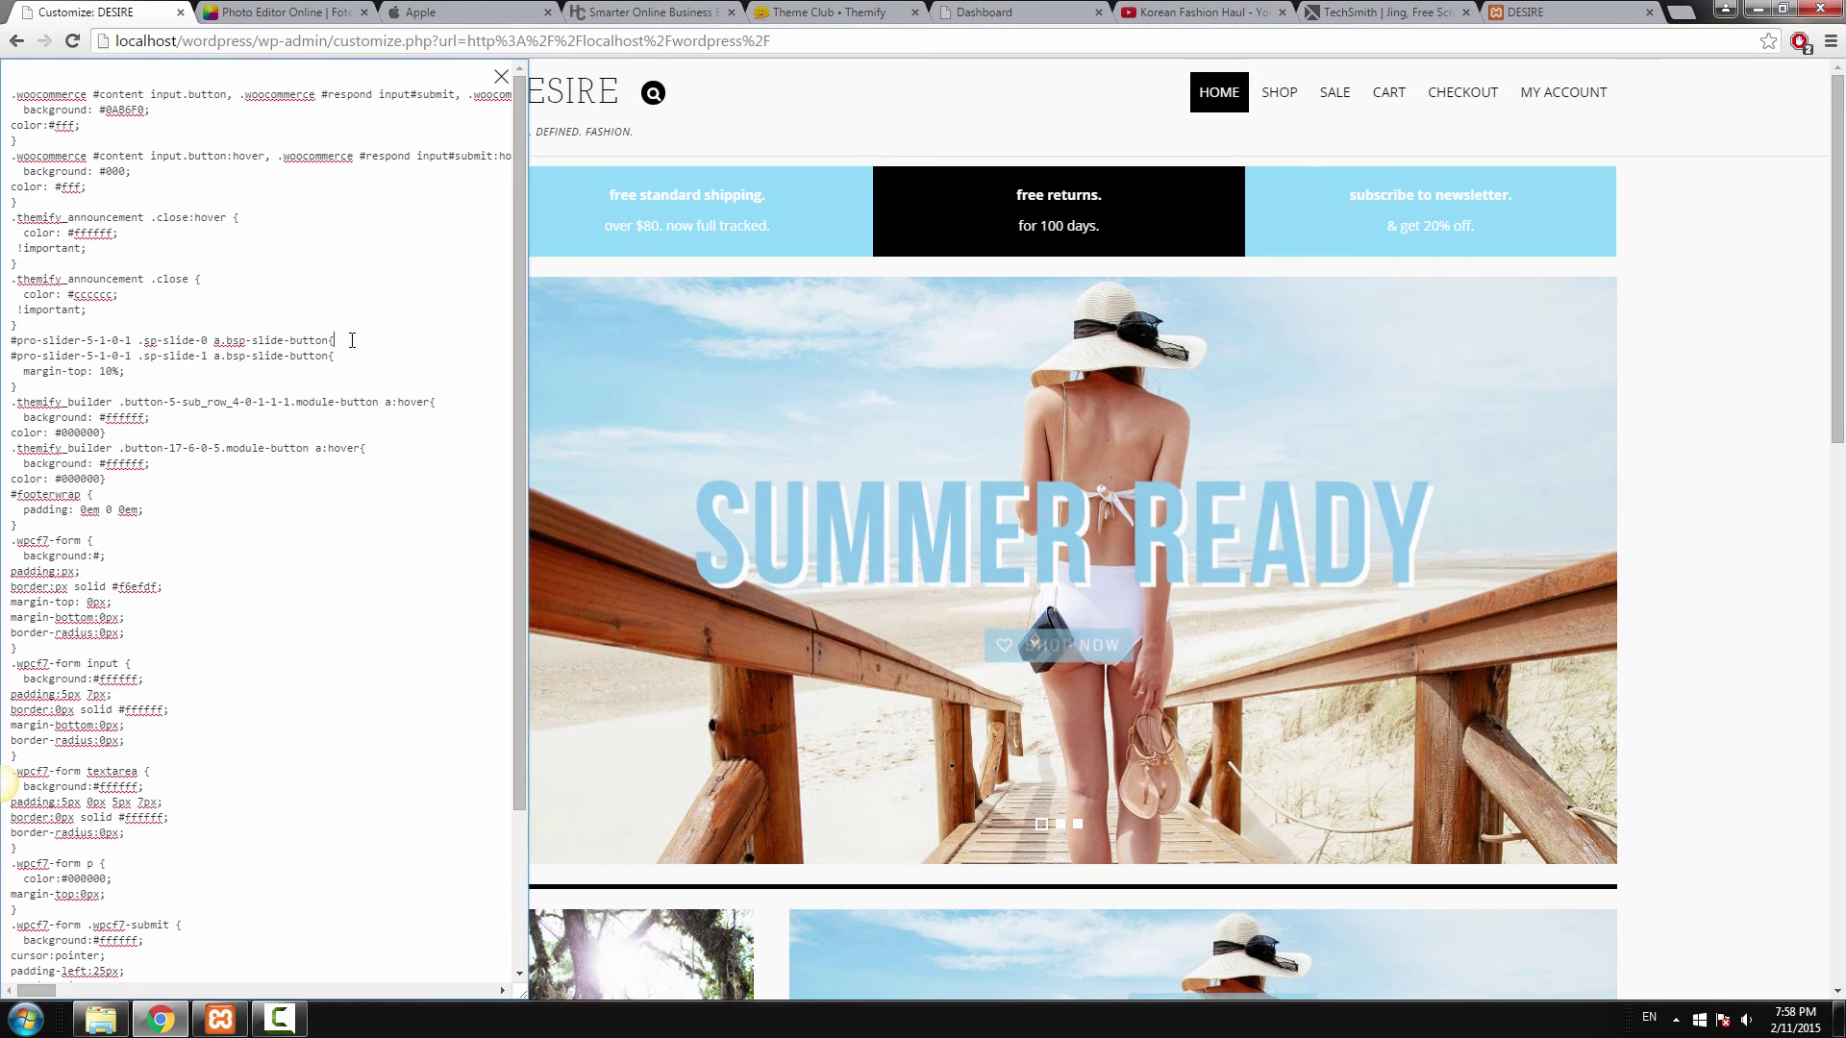
key("Return")
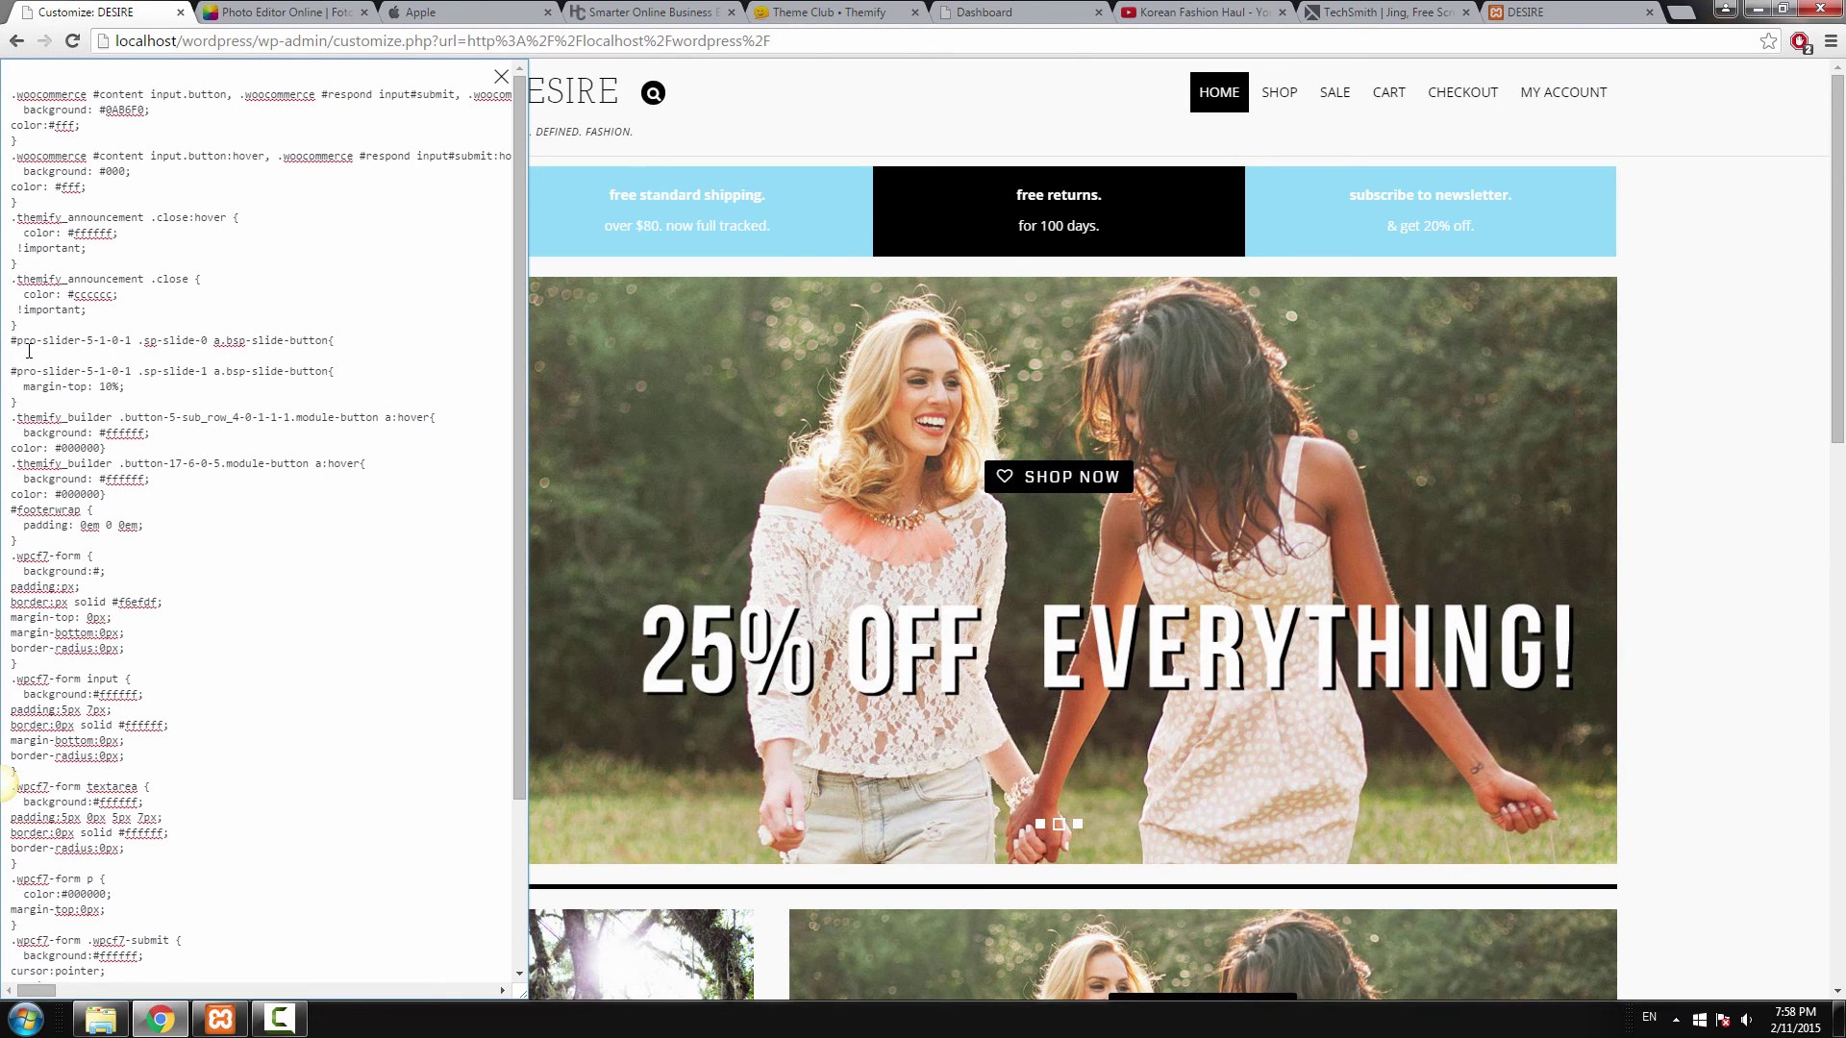
Add "margin-top: 40%;" and "margin-left: 10%;" to the .sp-slide-0 button rule.
type("margin")
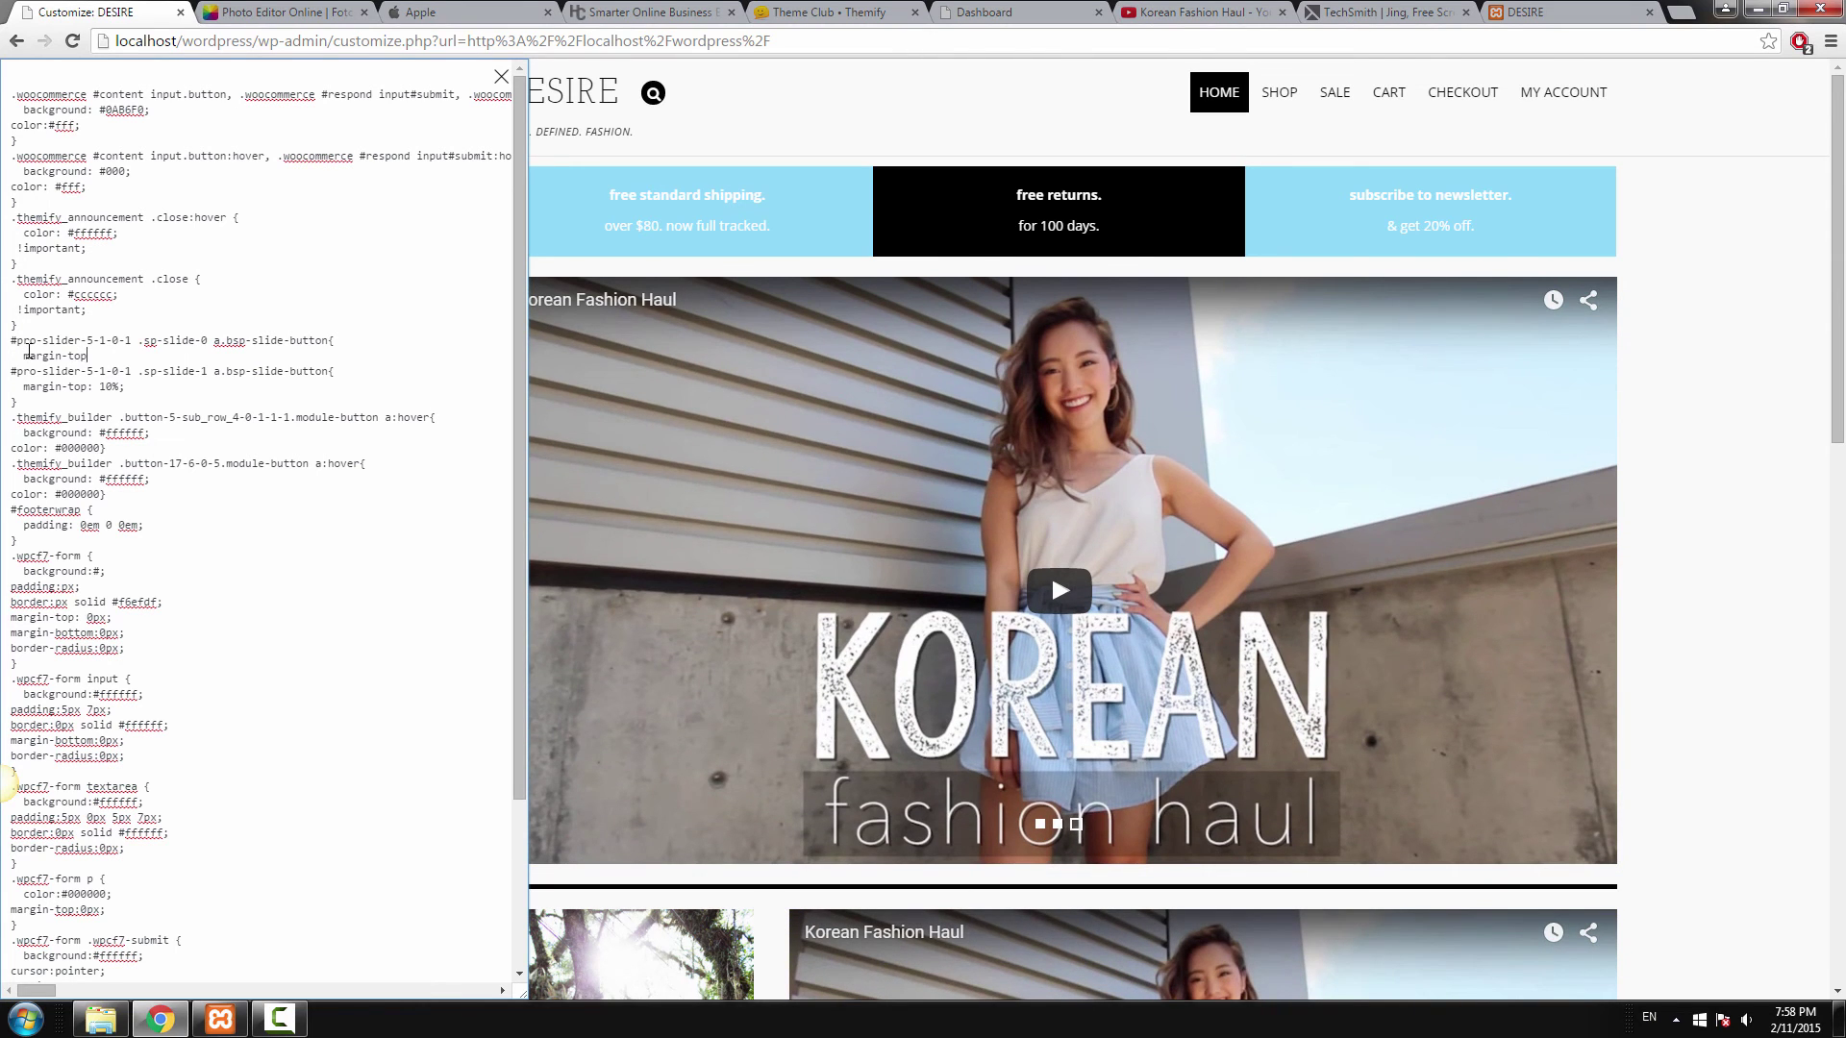
type("-top: 40")
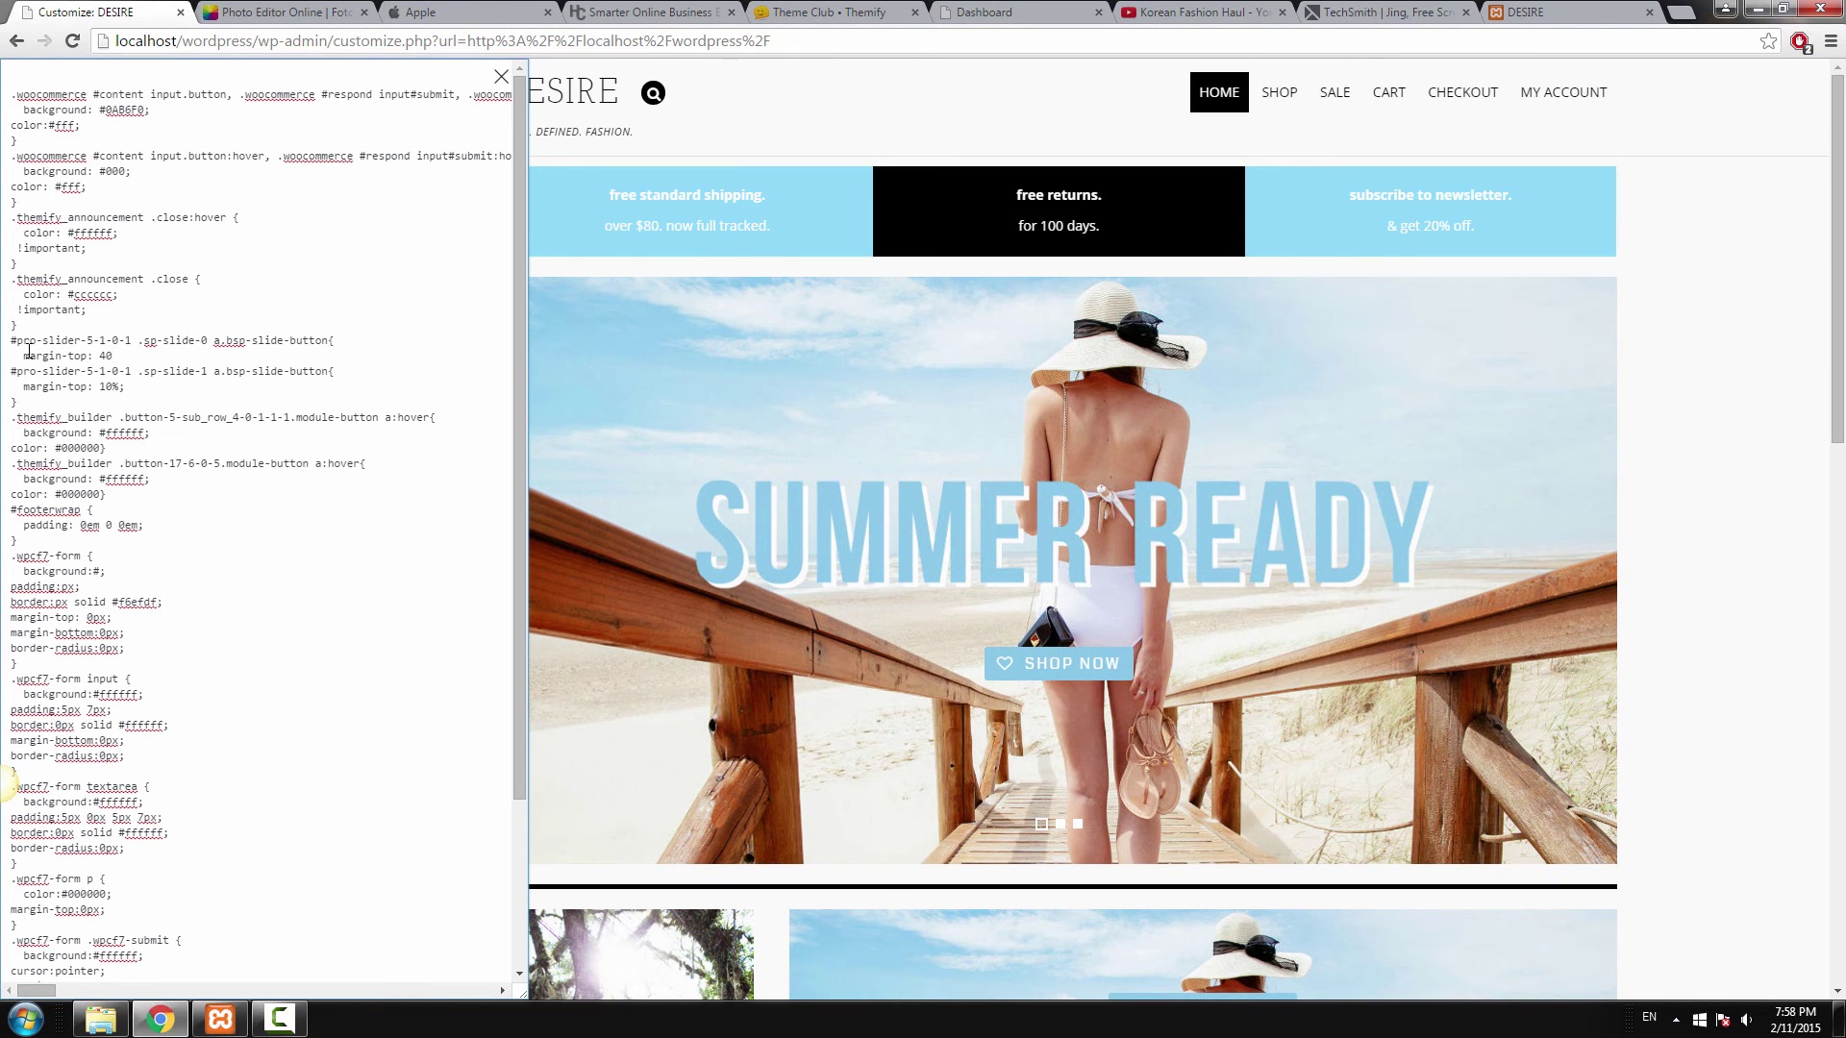
type("%")
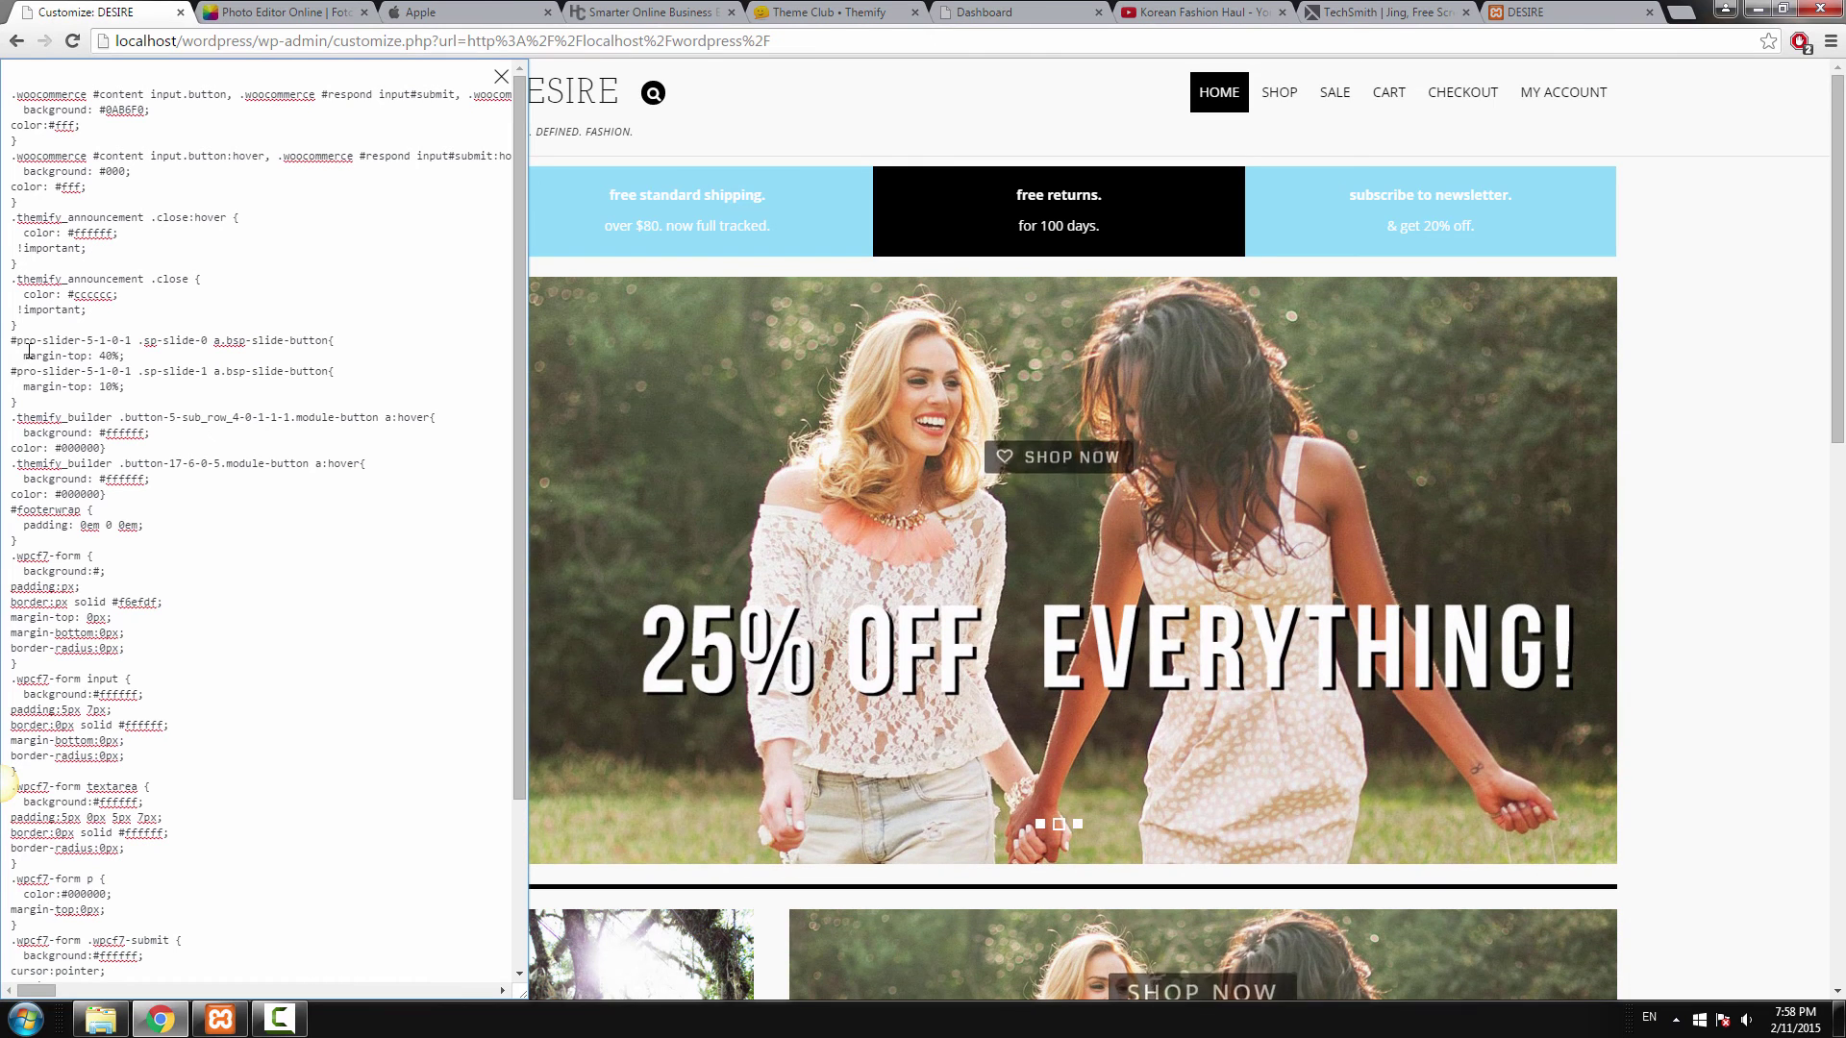
type(";")
key("Return")
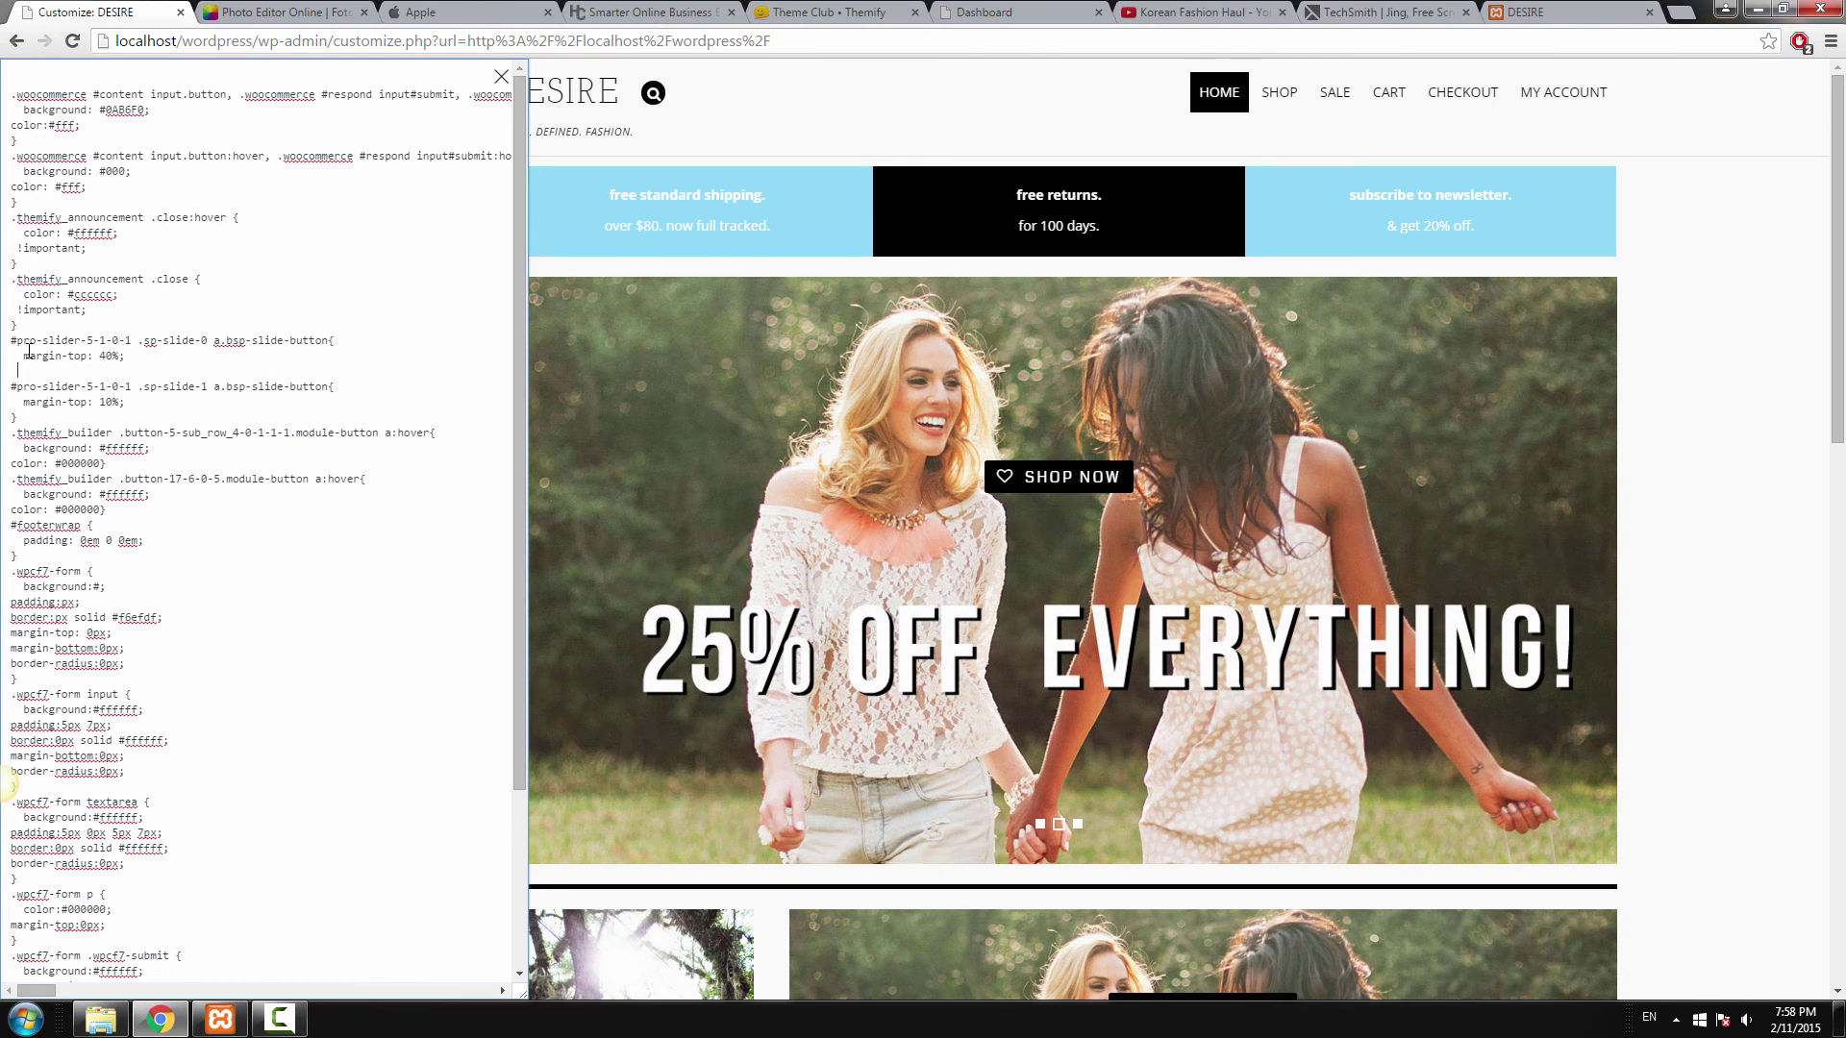
type("margin-left: 10%;")
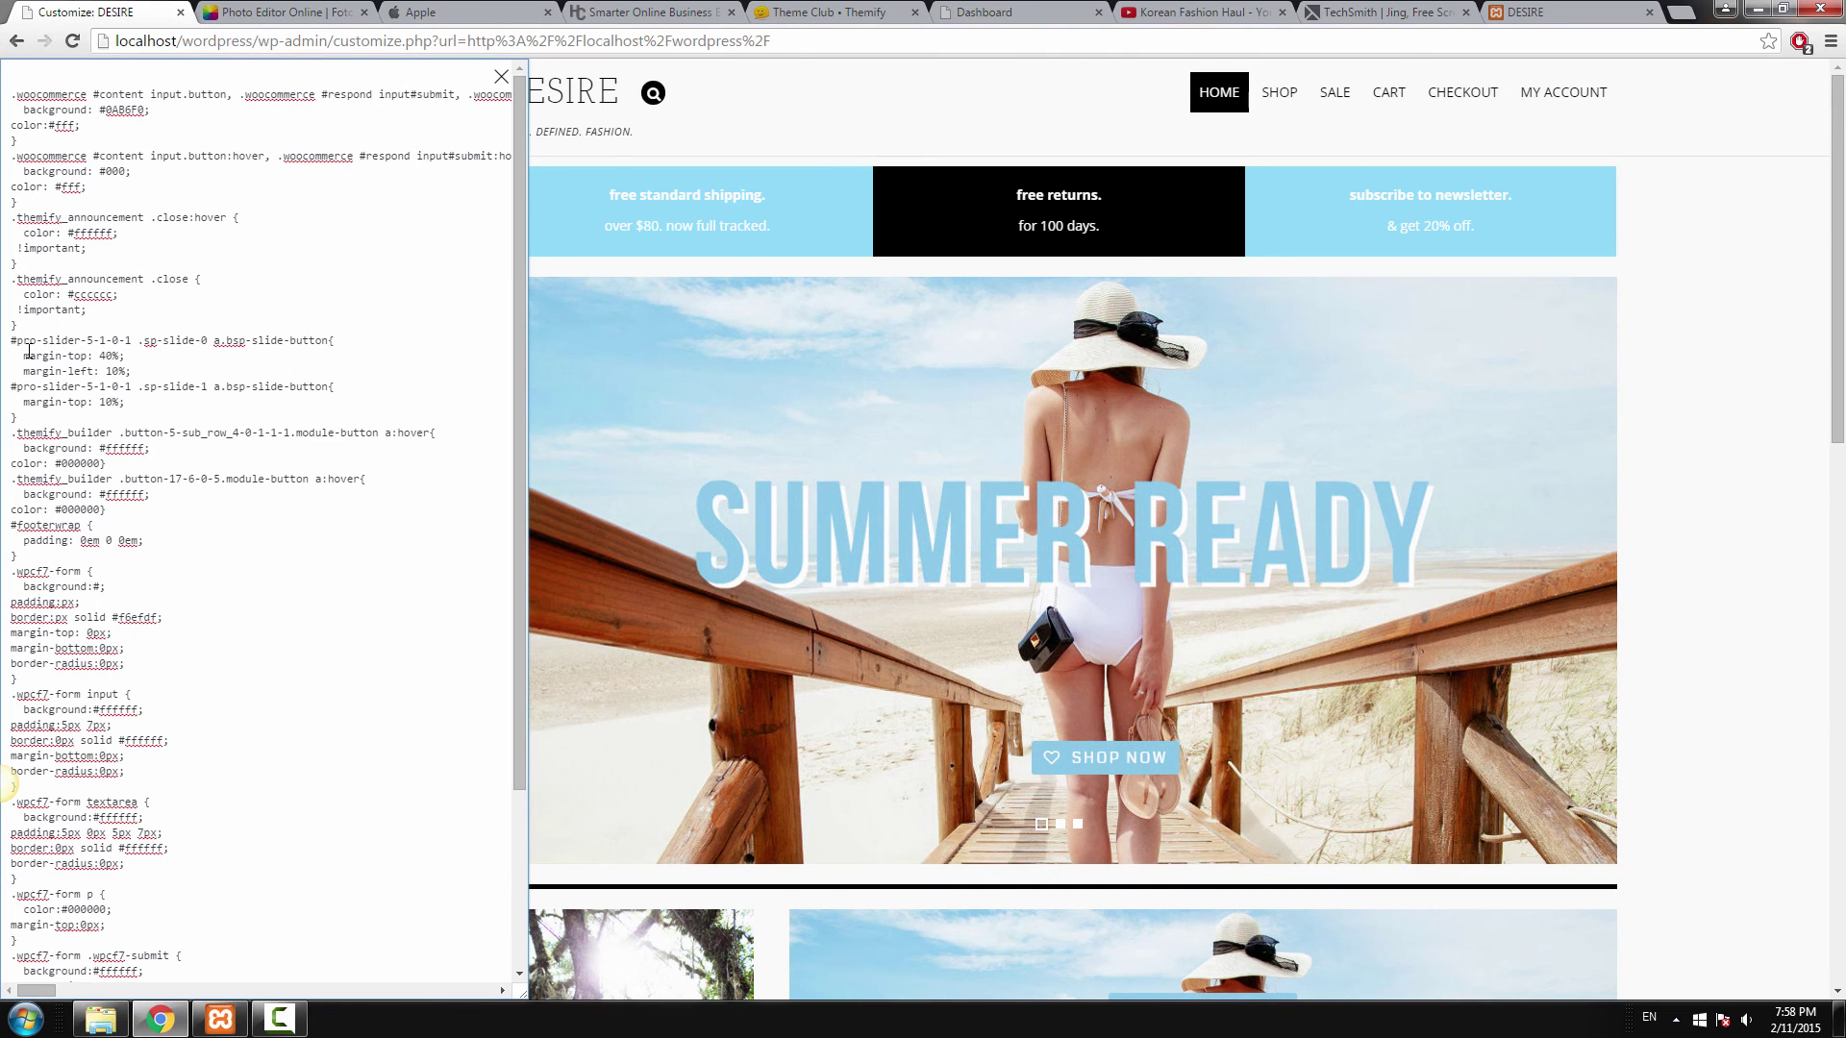
Close the .sp-slide-0 button rule with a brace on a new line and preview the button's position on the slides.
key("Return")
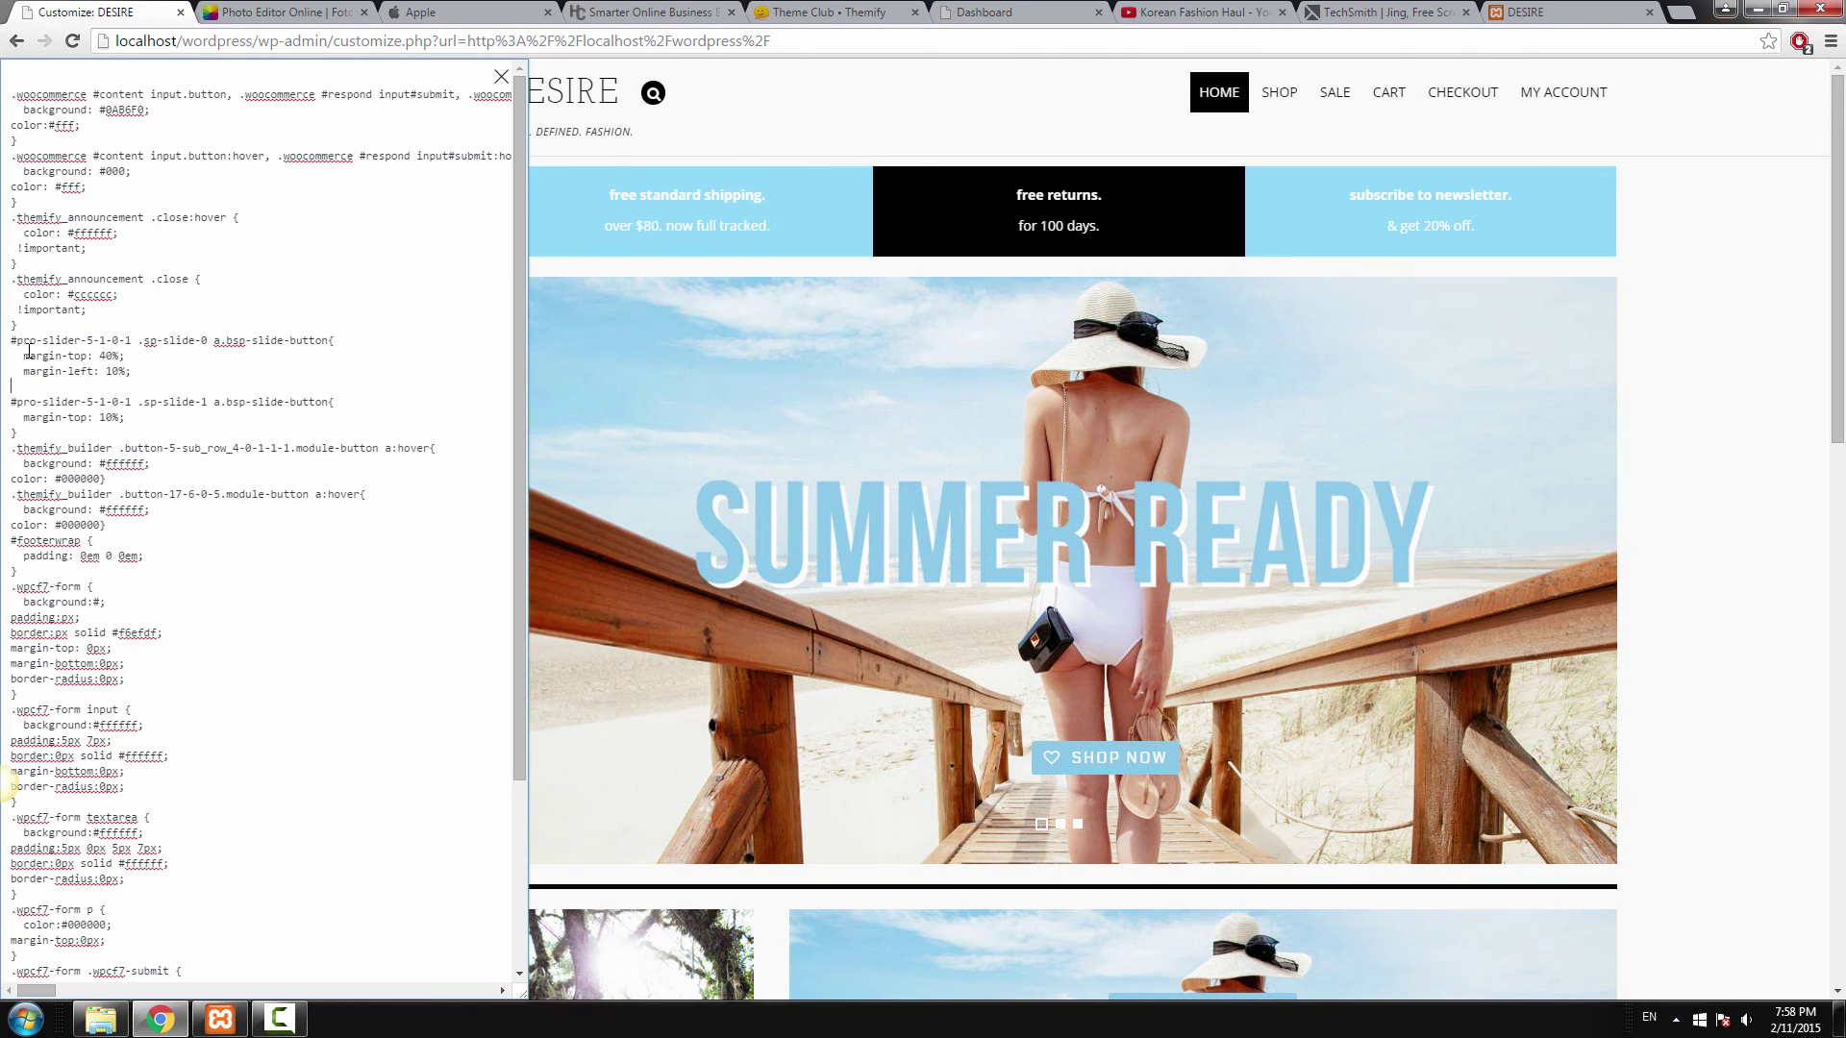
type("}")
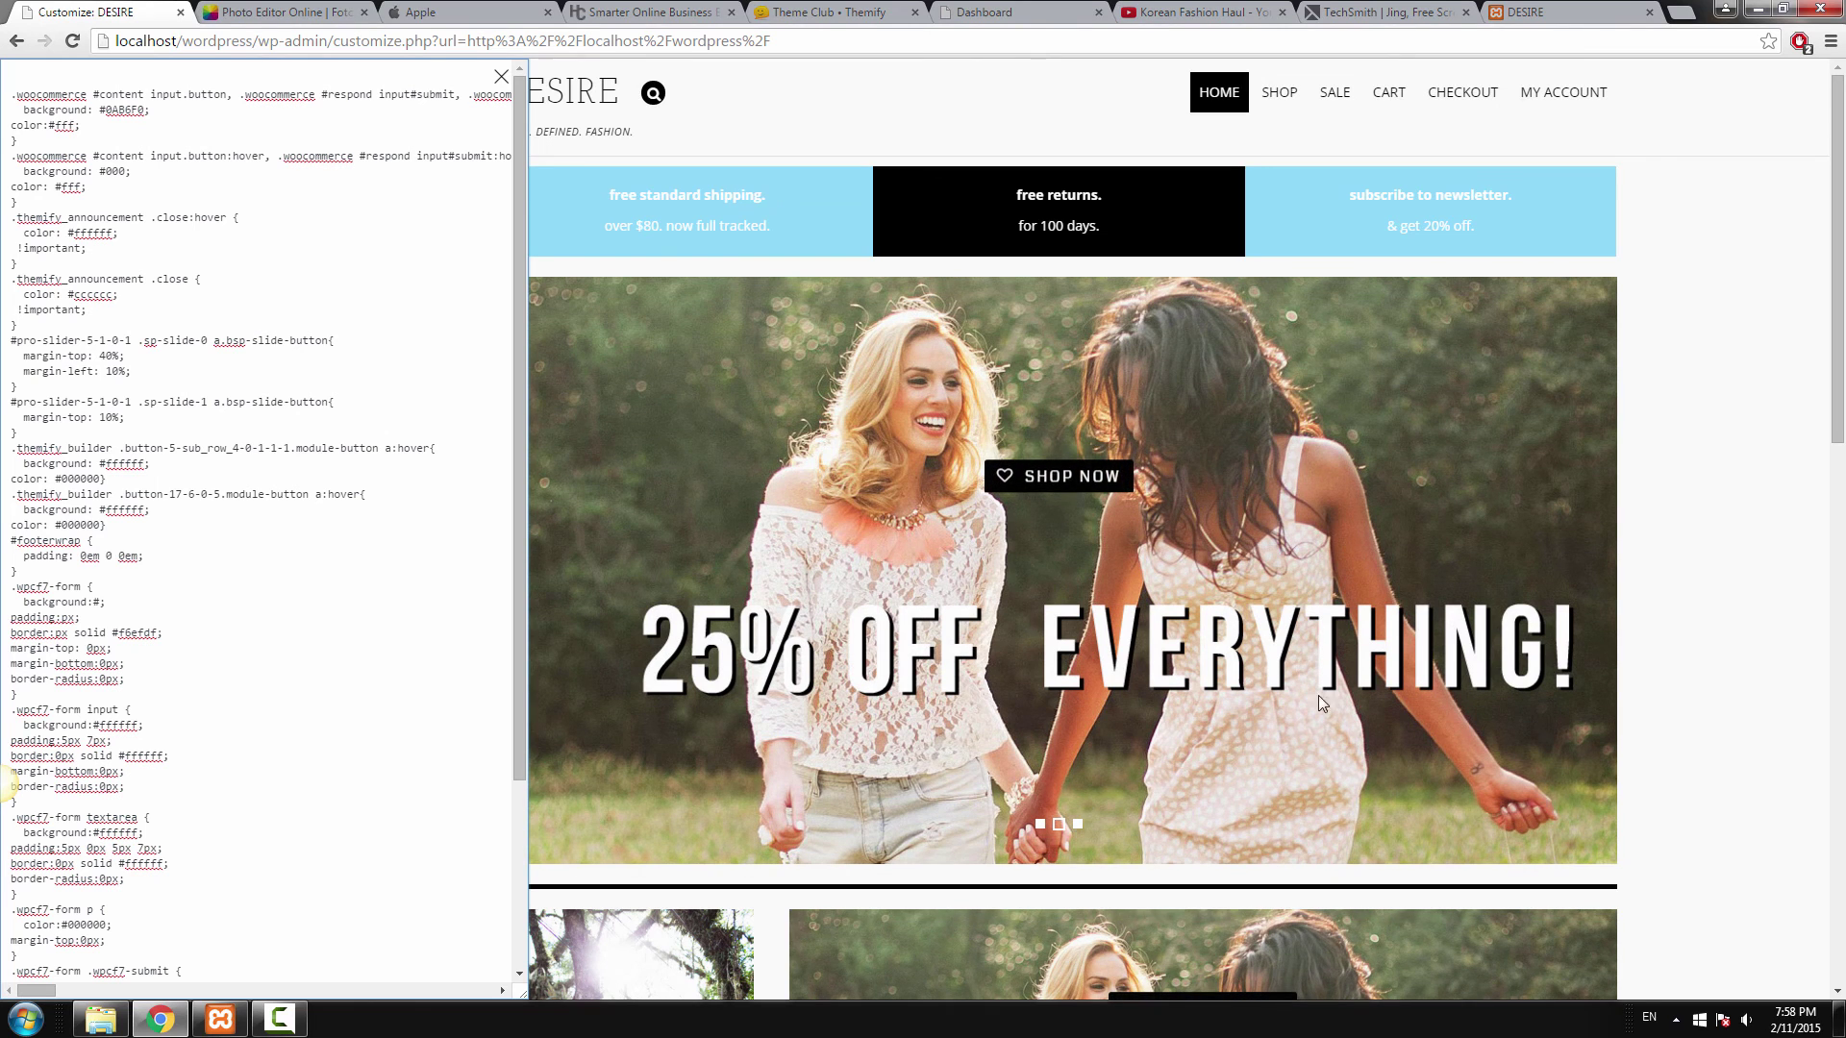
left_click(1583, 573)
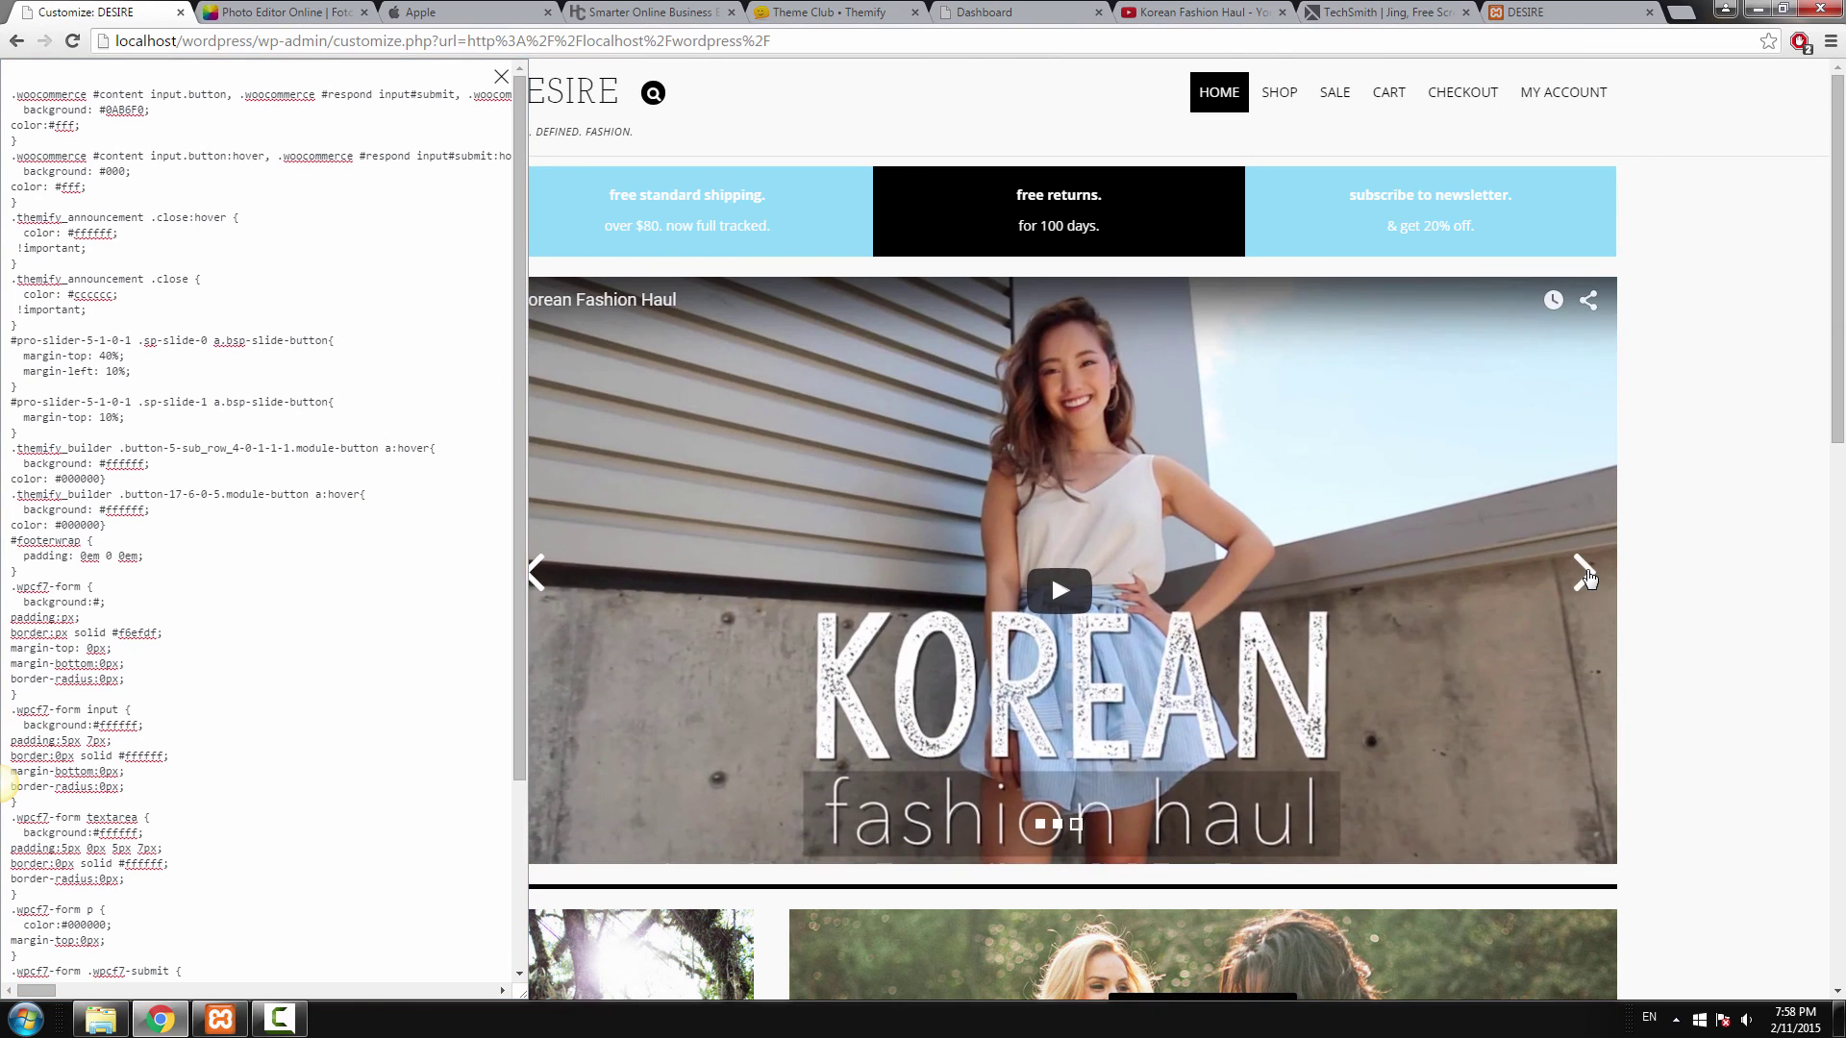
left_click(1584, 573)
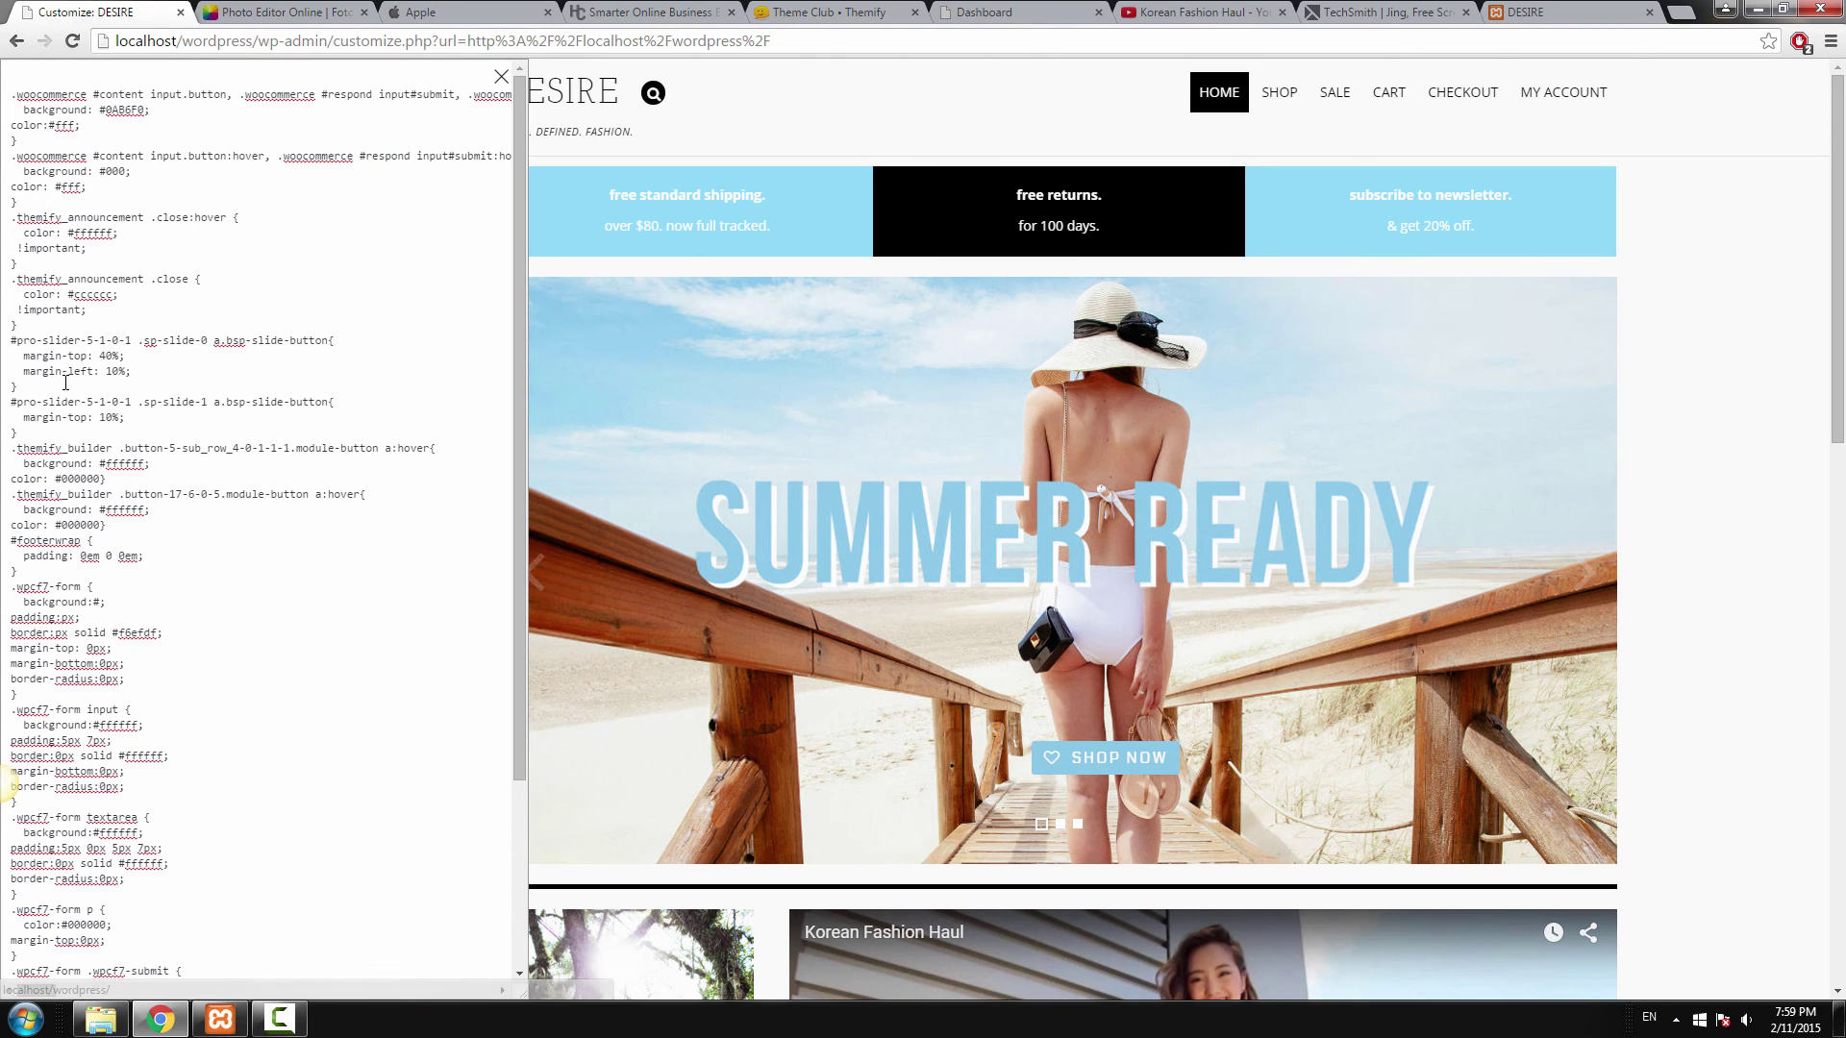
Try margin-top values of 10% and 20% in the .sp-slide-0 button rule.
left_click(109, 362)
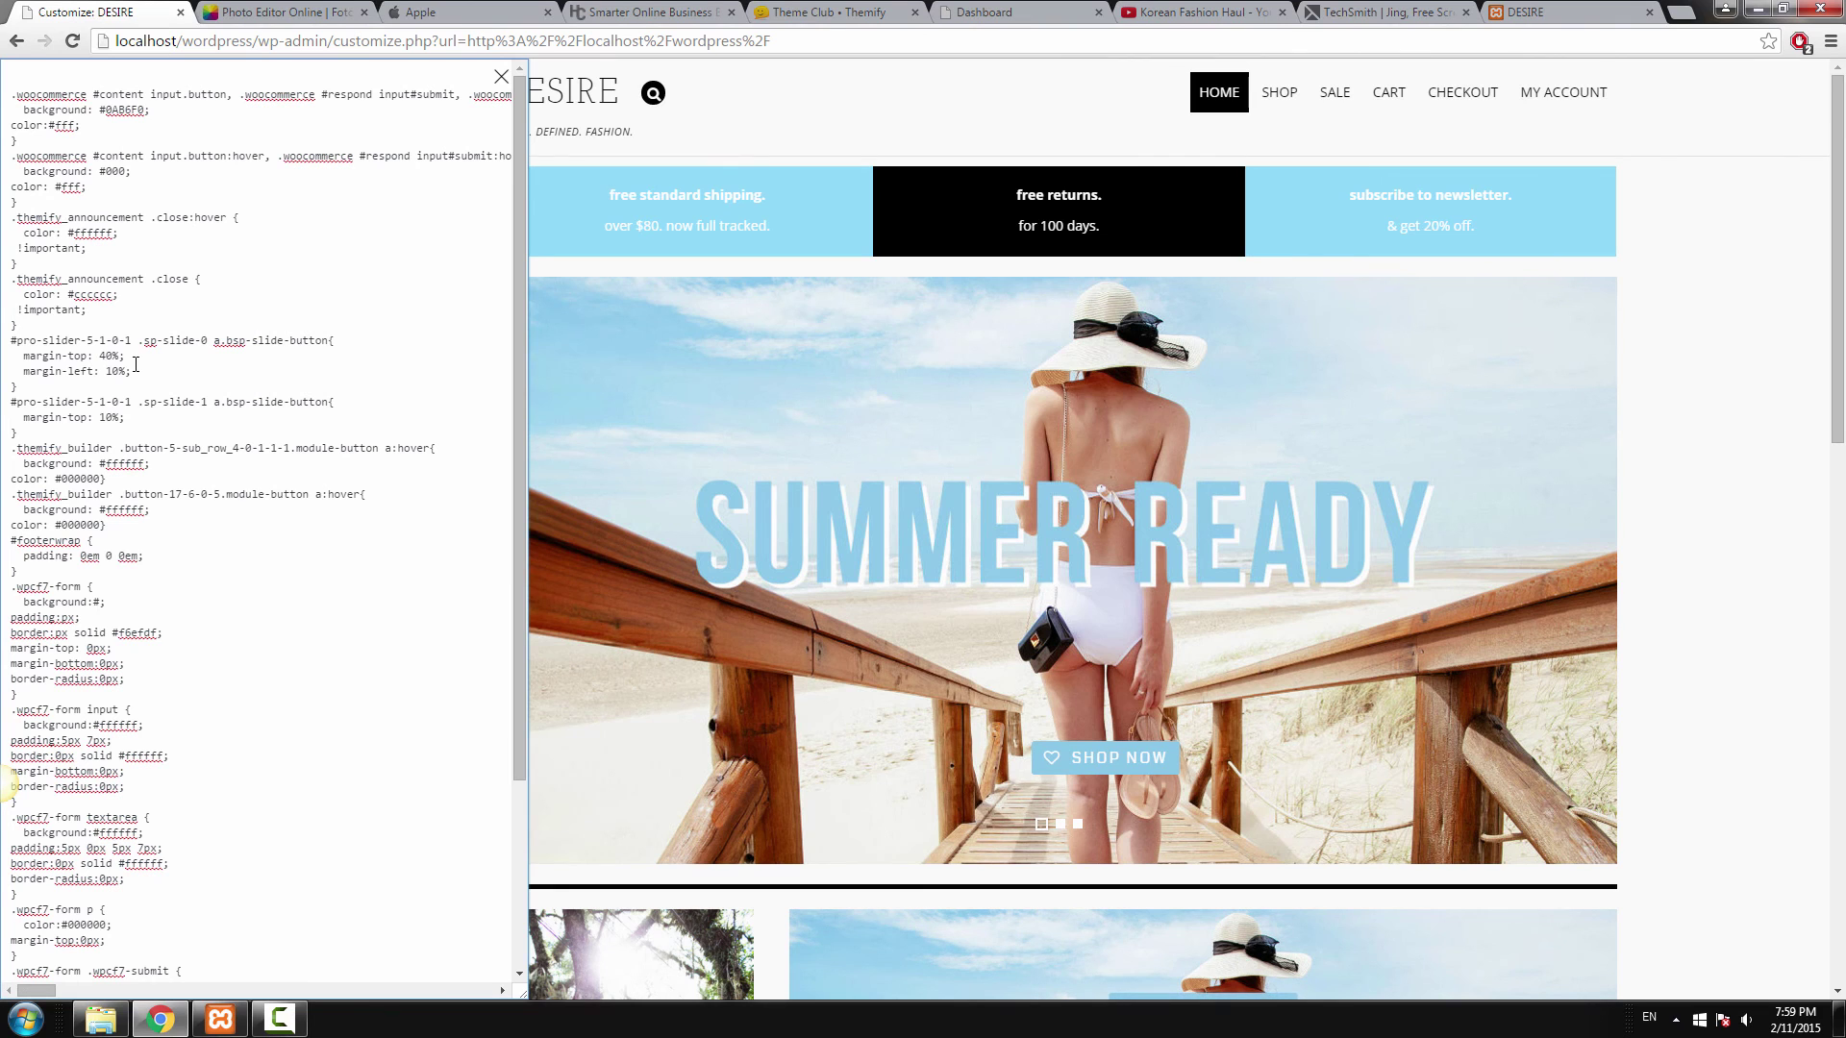
key("BackSpace")
type("1")
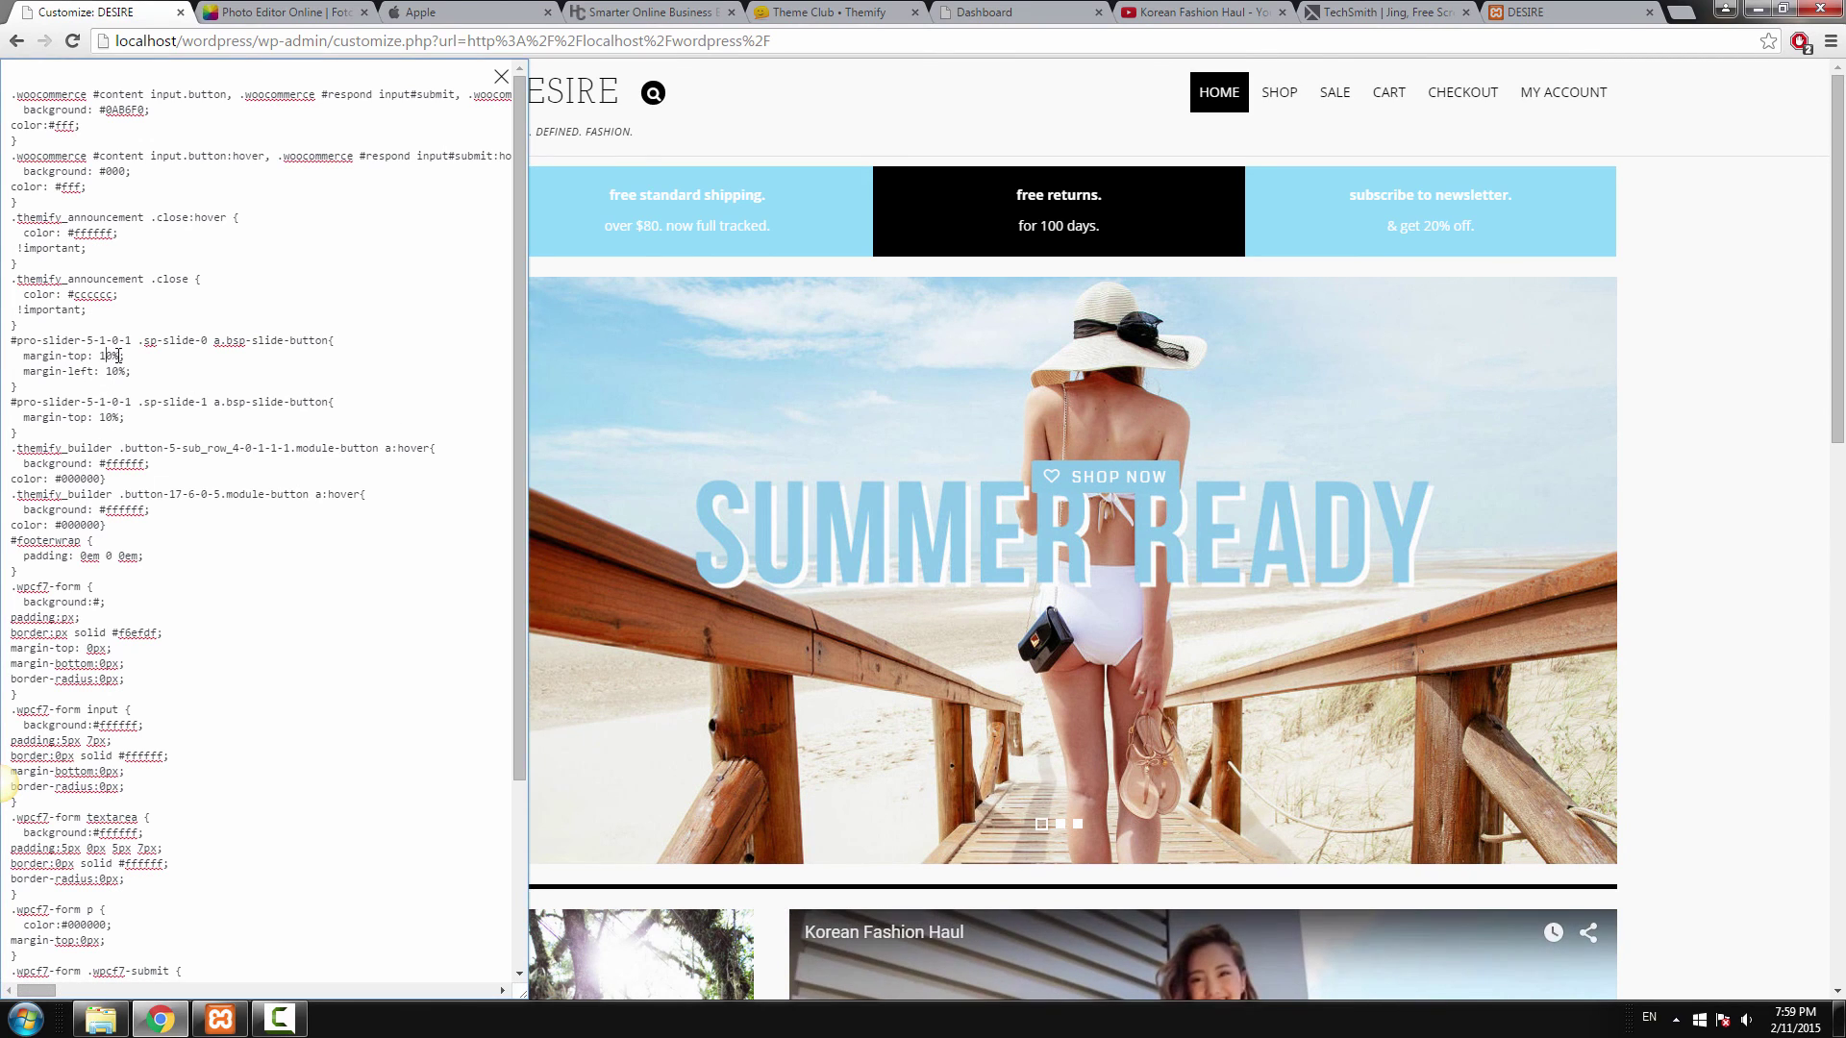
type("2")
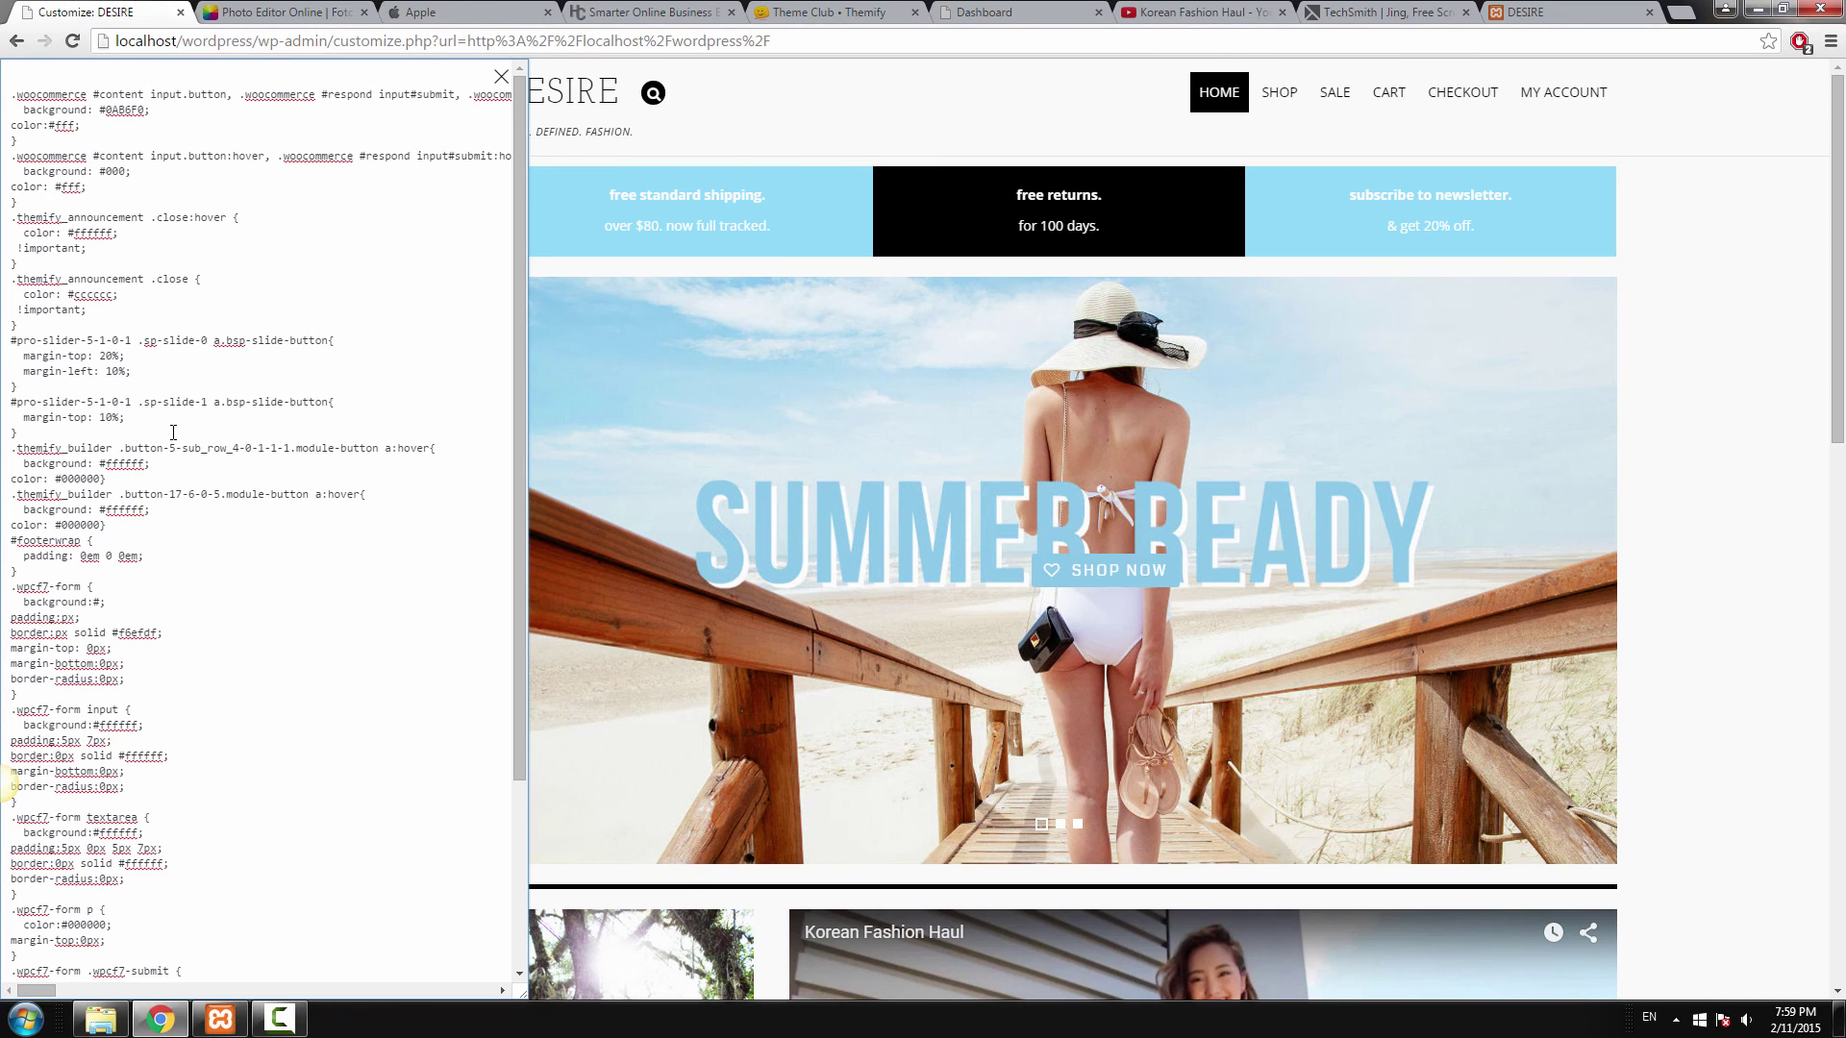
Test a margin-left of 40% in the .sp-slide-0 button rule, then set margin-left to 0% and margin-top to 40%.
key("Down")
key("Delete")
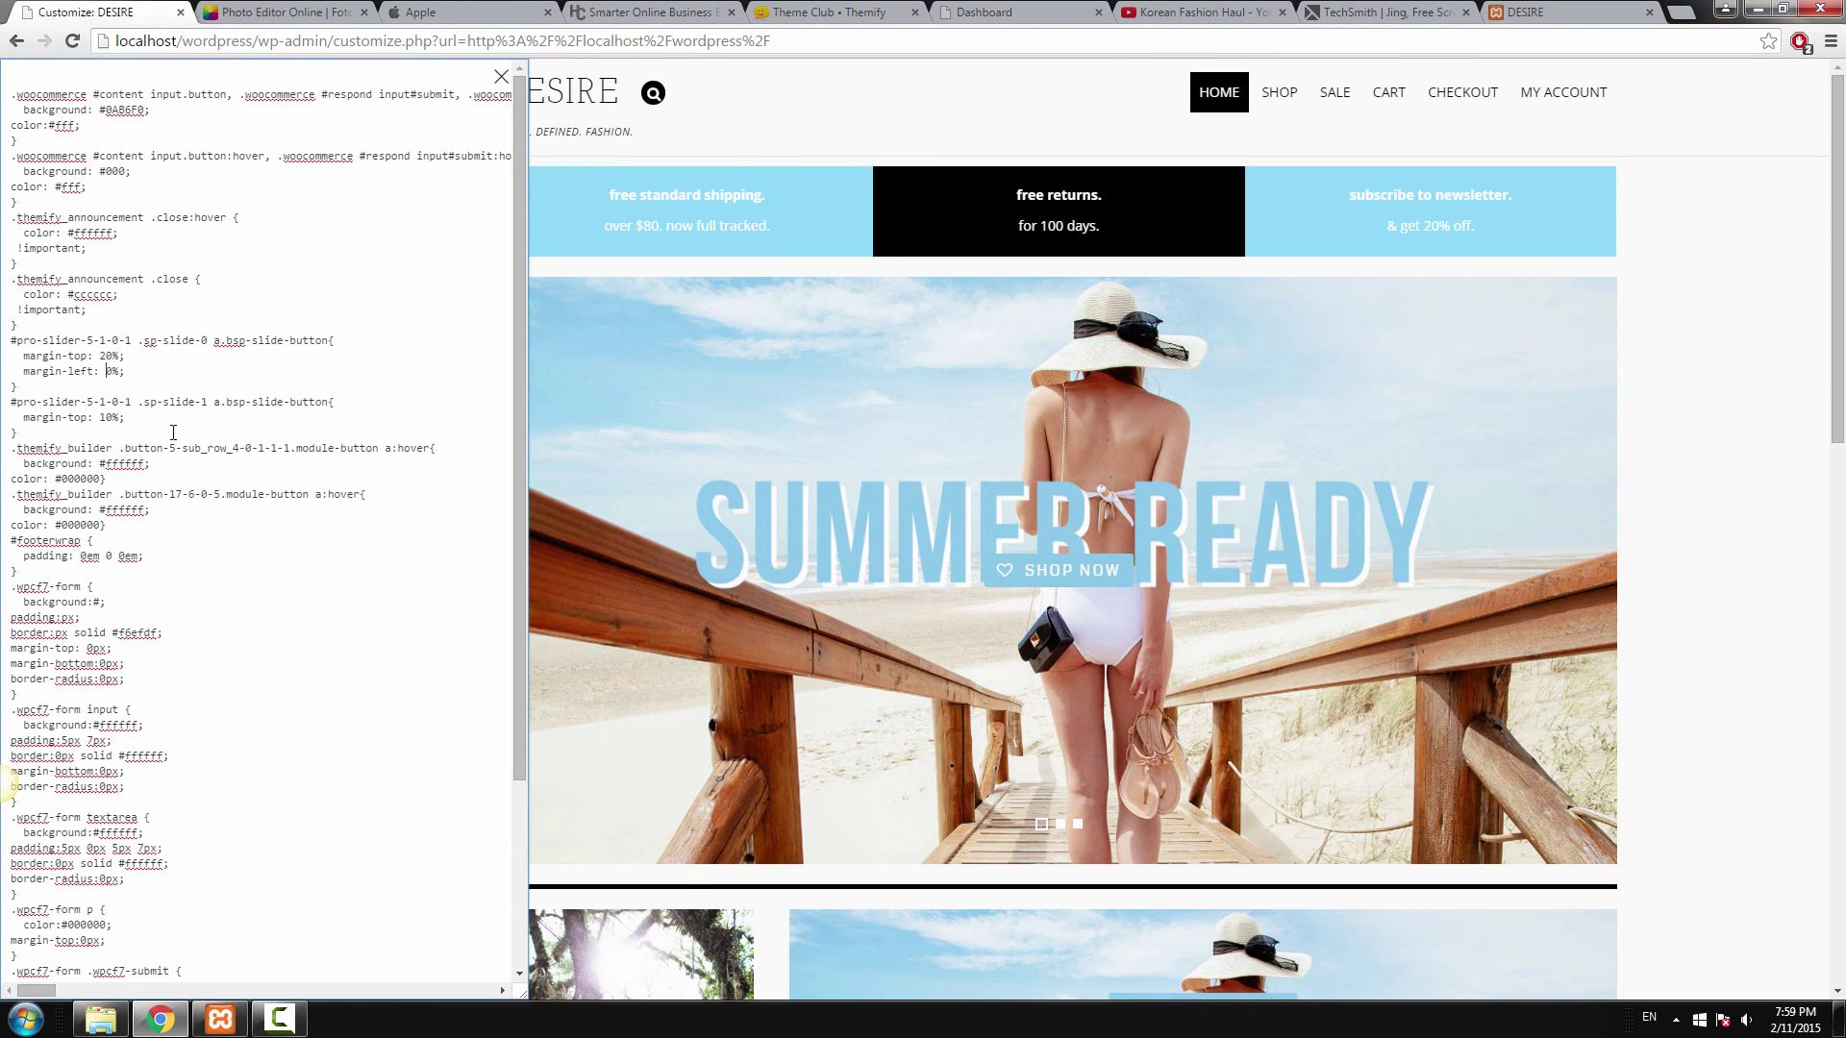
type("4")
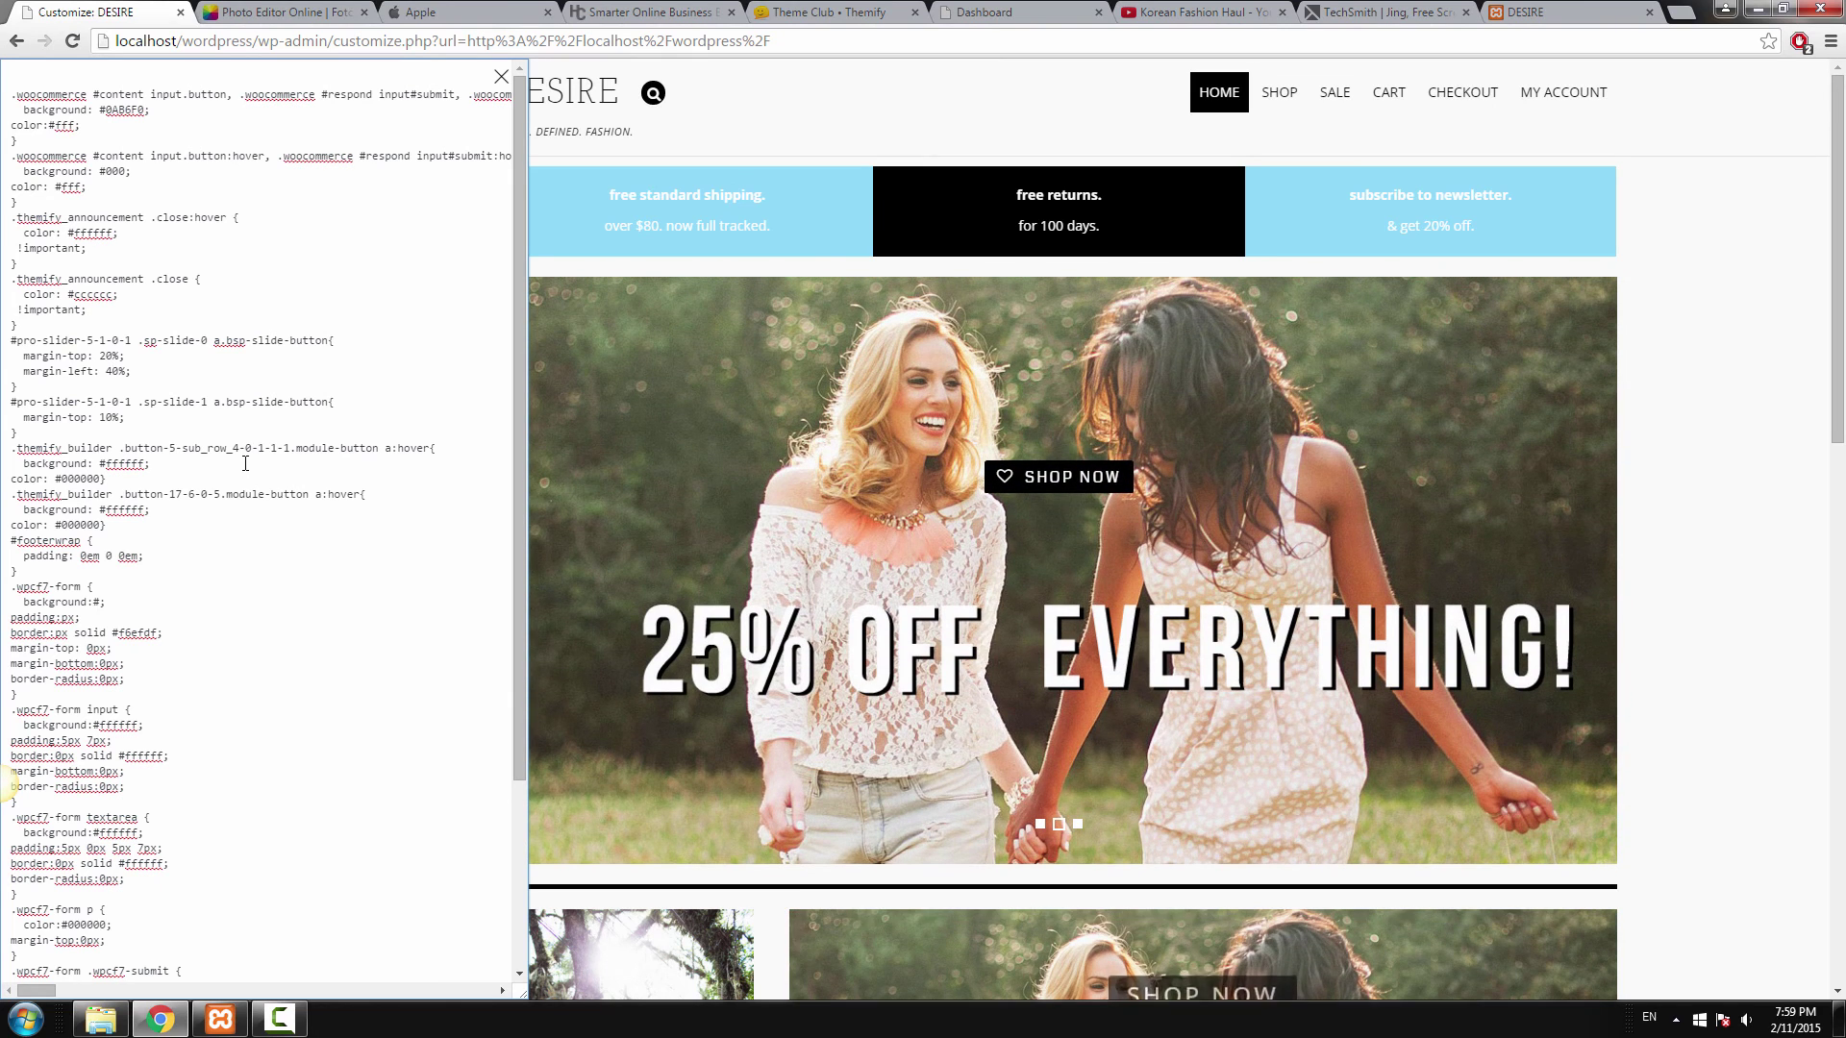
key("BackSpace")
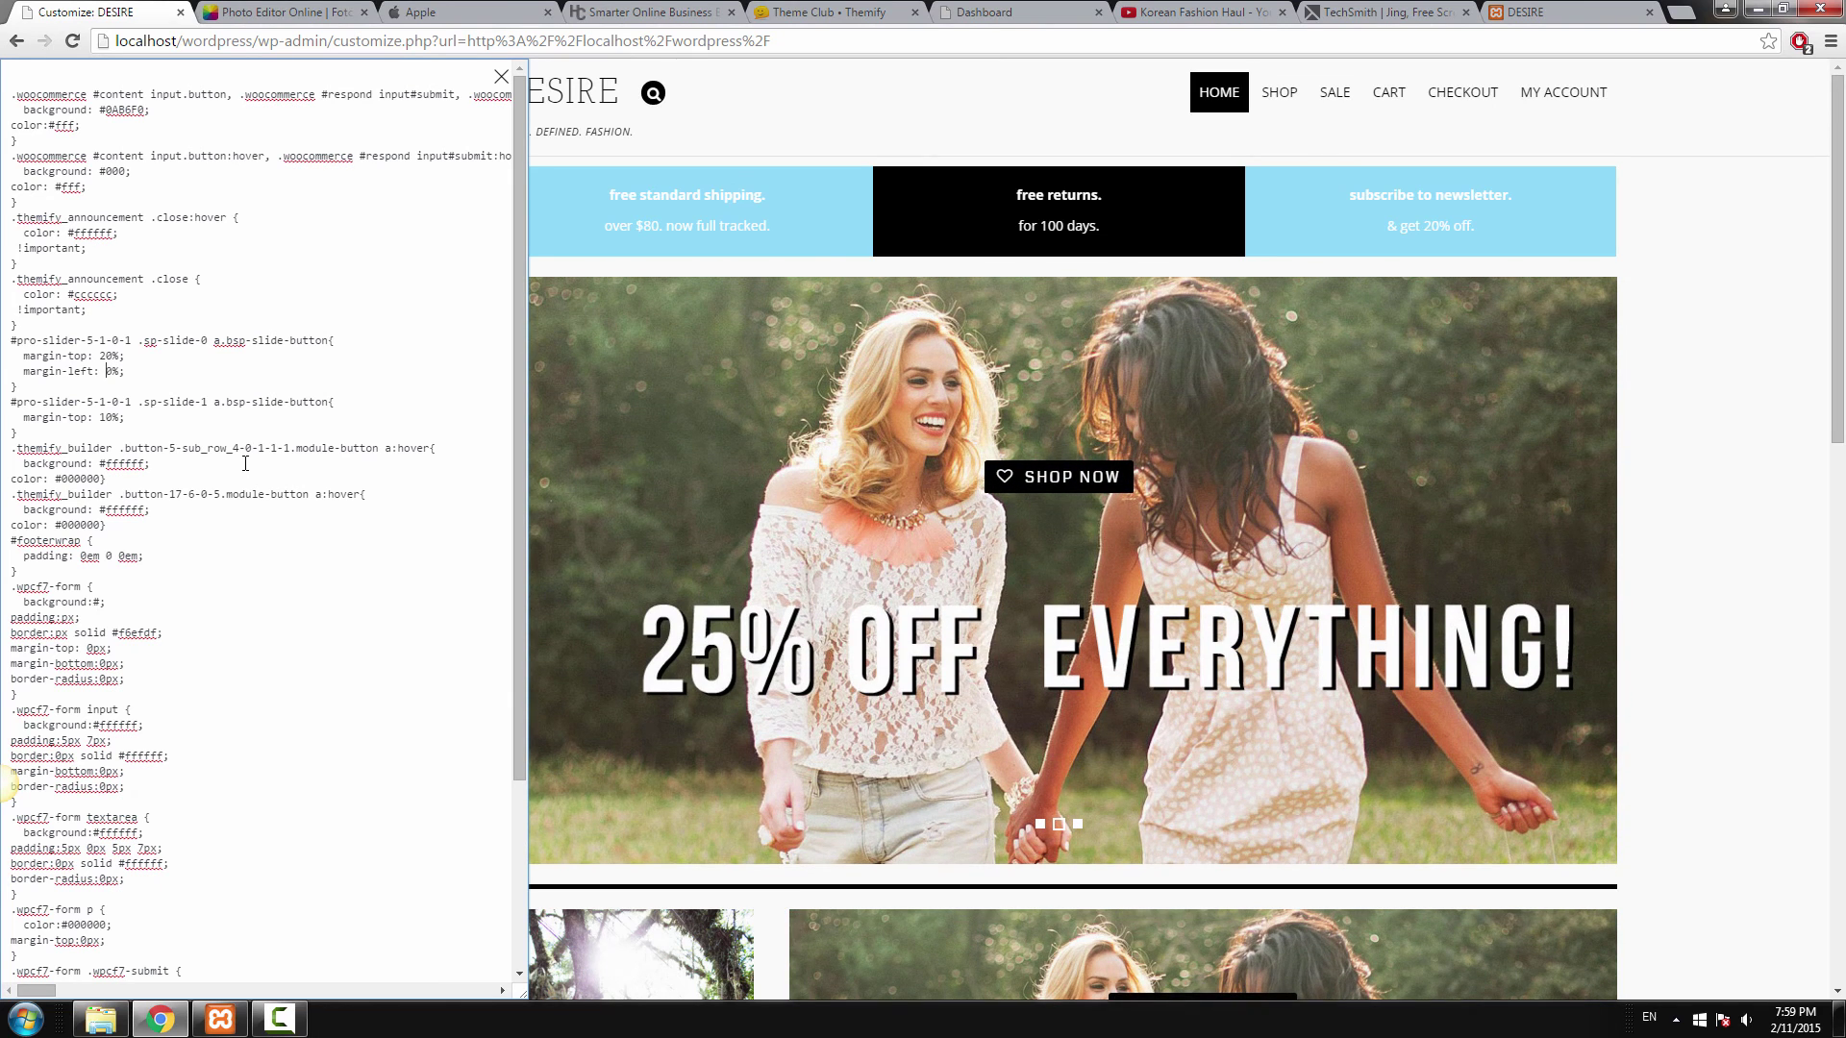
key("Up")
key("BackSpace")
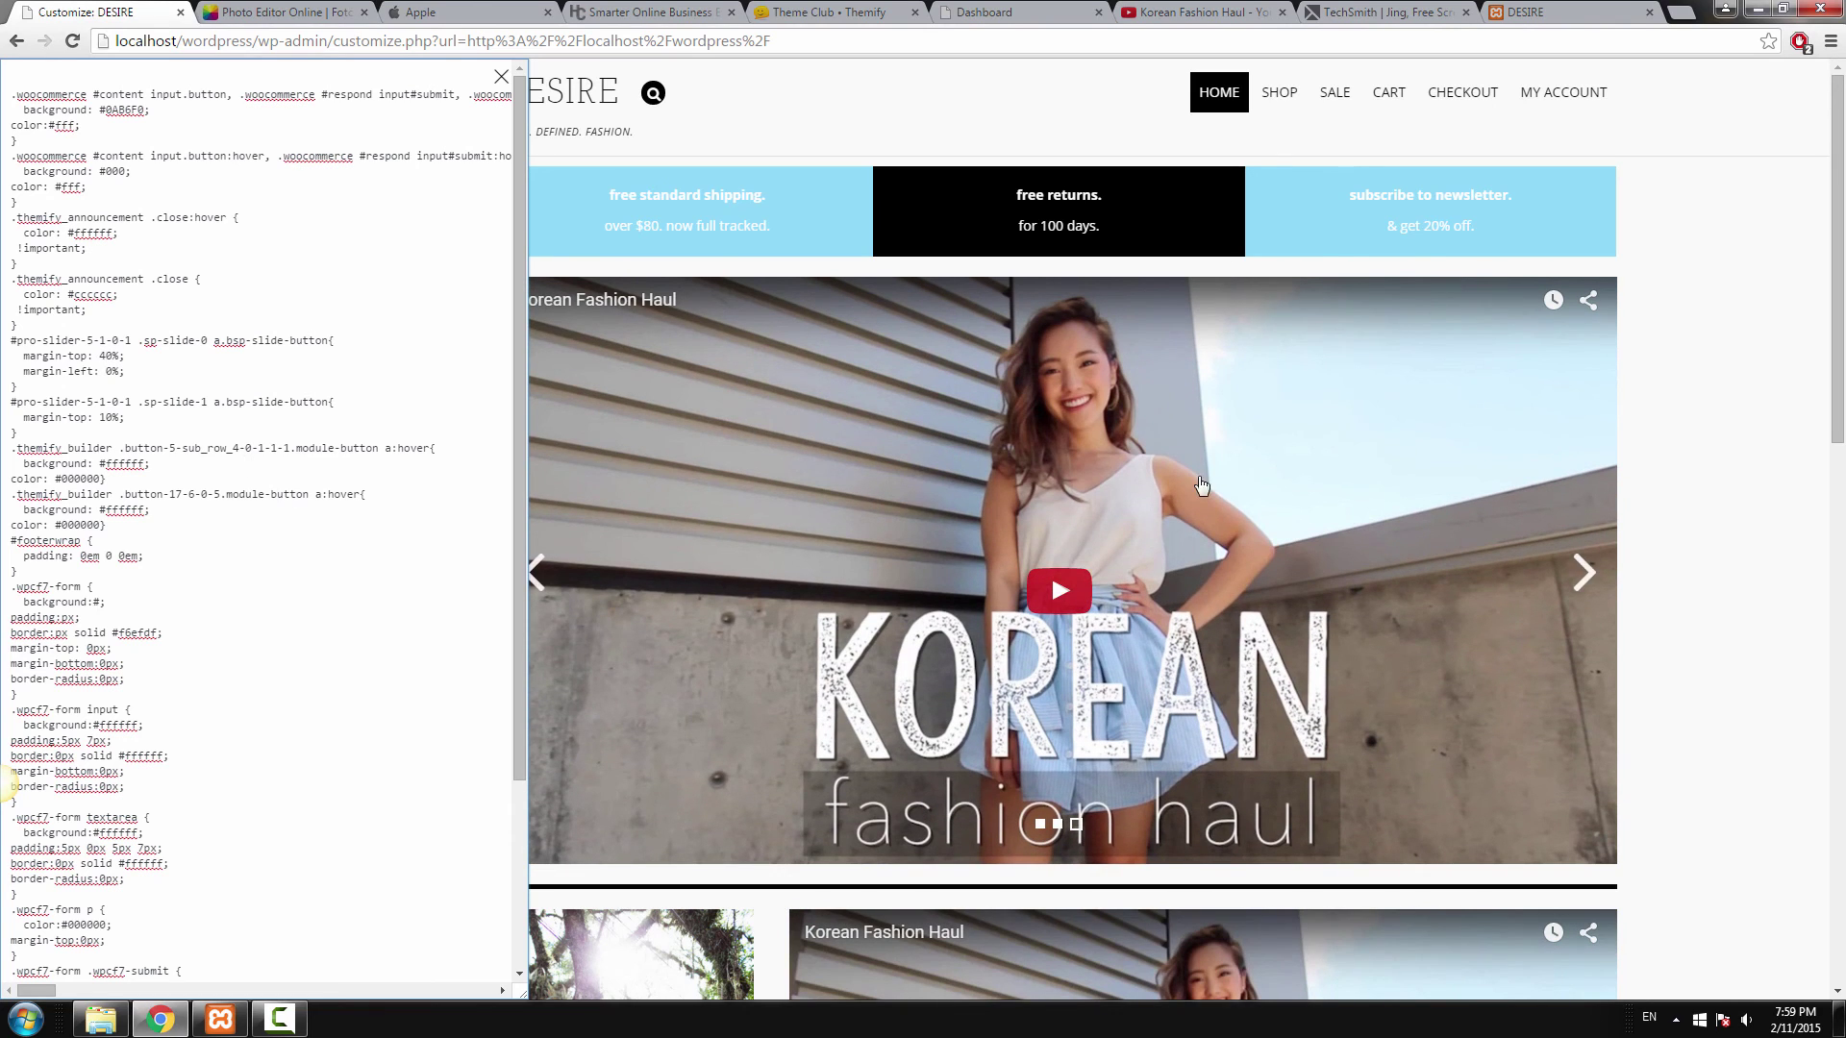
Check the first slide's button in the preview, collapse the custom CSS editor, and save and publish the changes.
left_click(1585, 571)
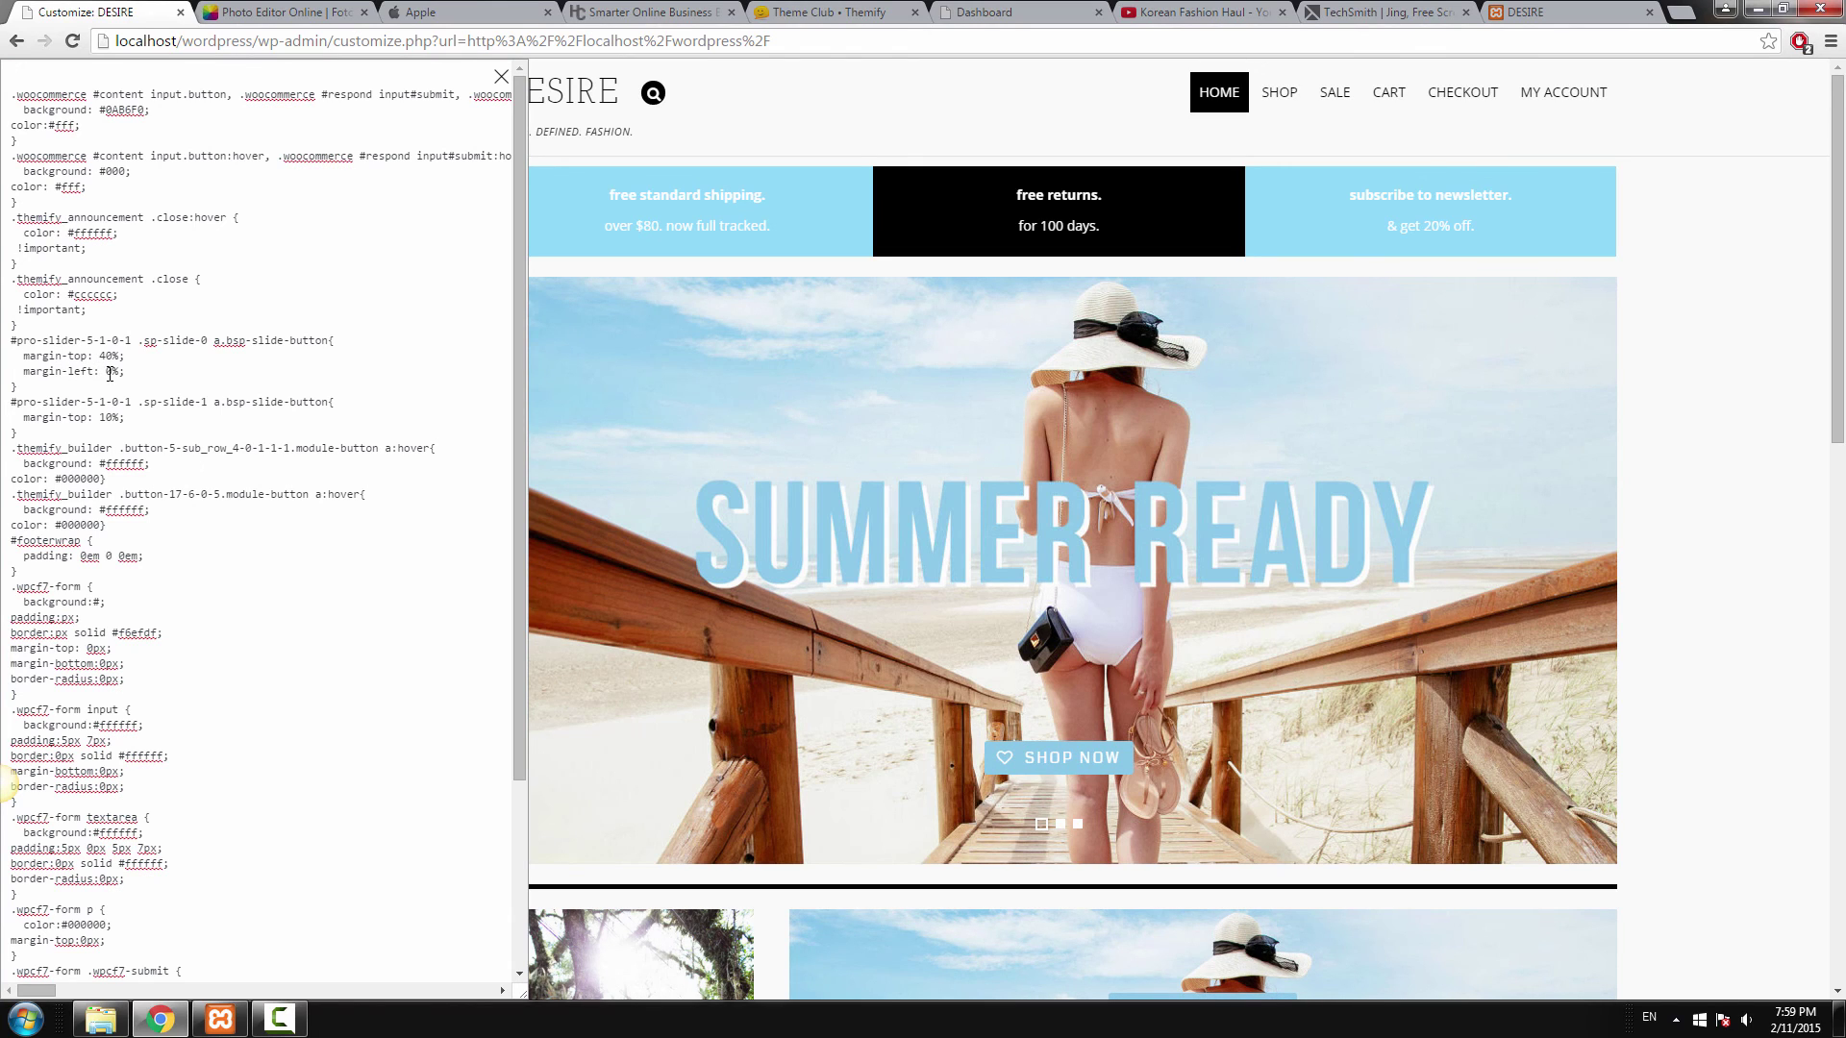
left_click(501, 76)
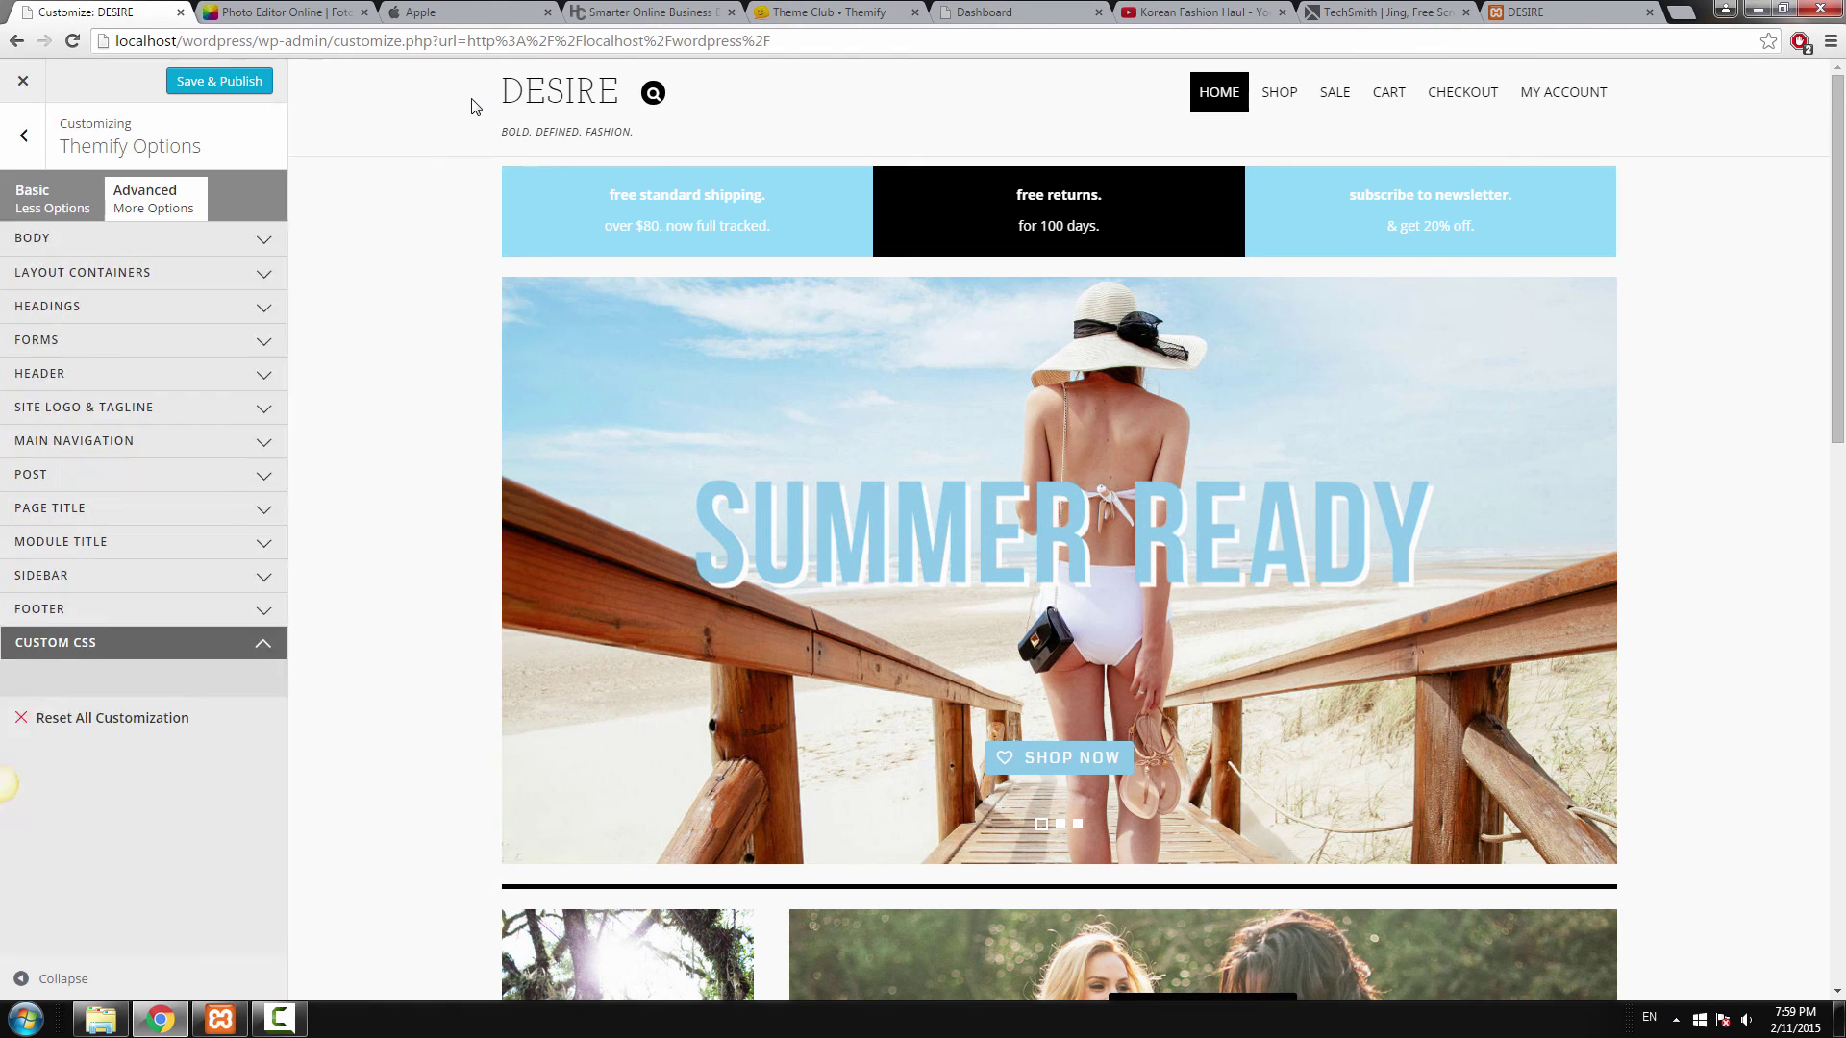
left_click(222, 85)
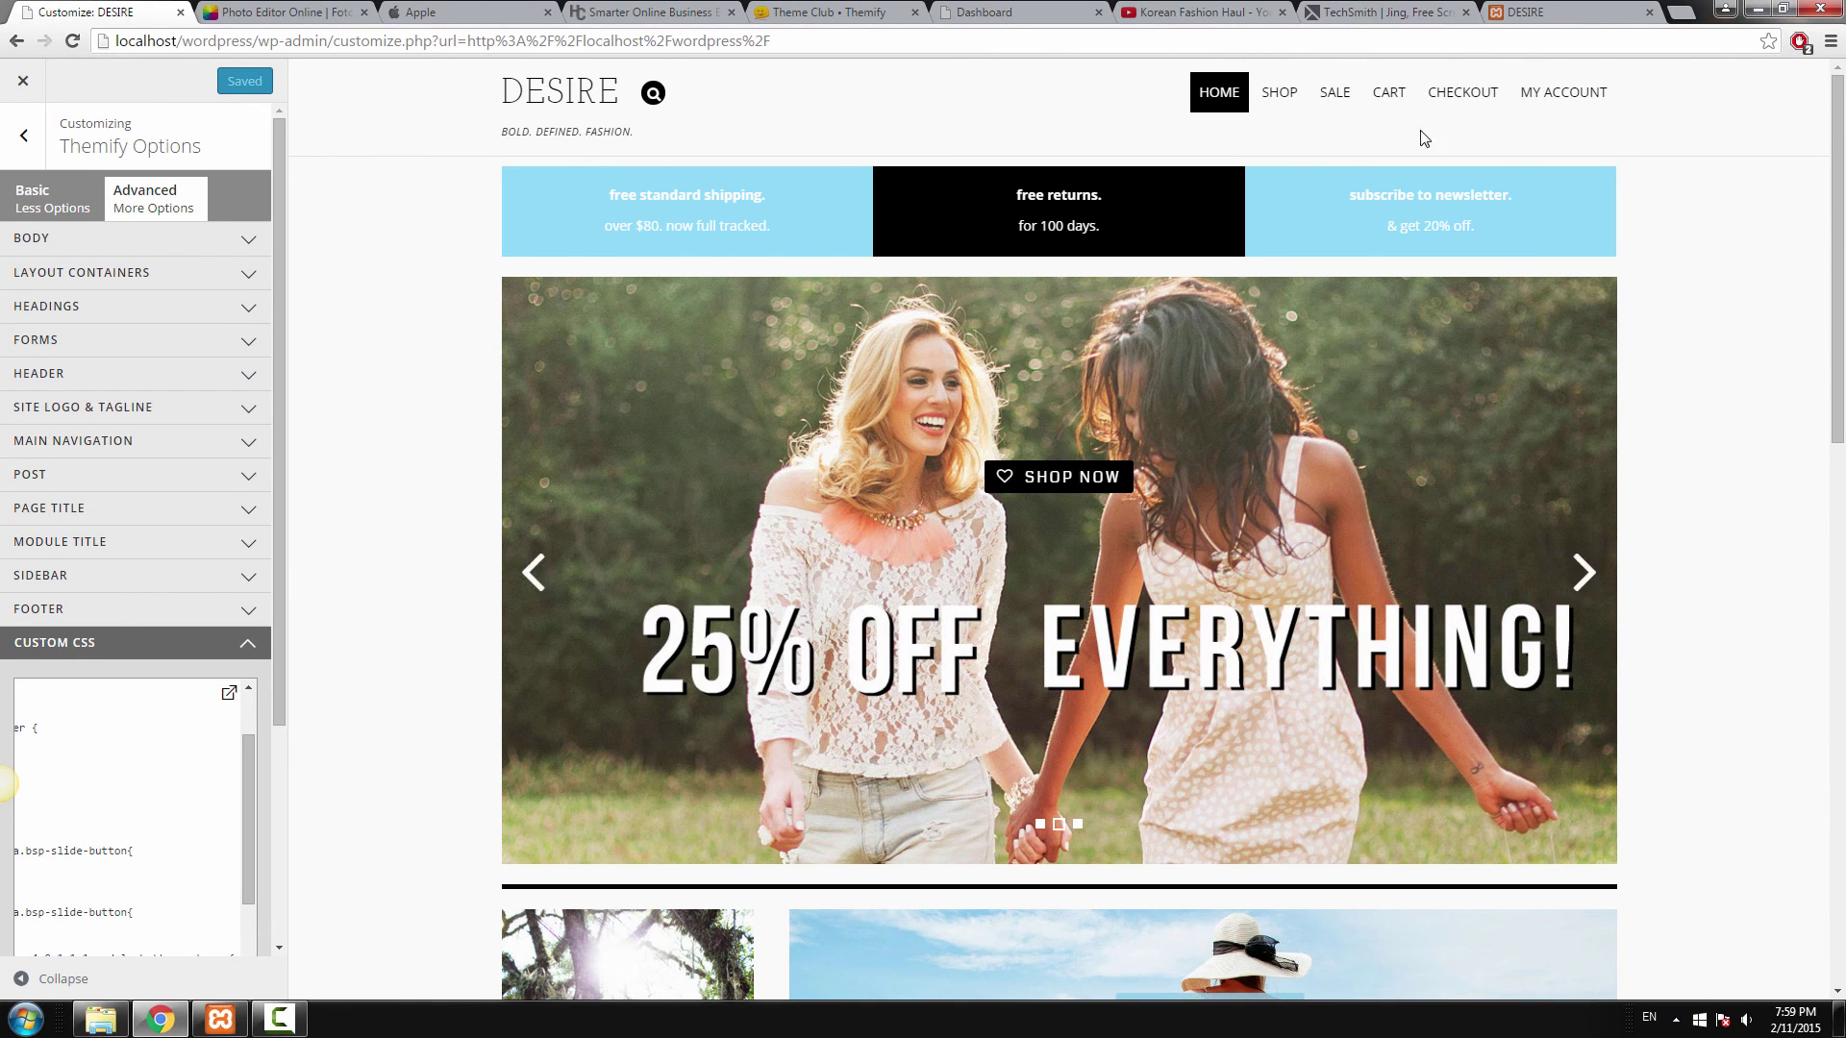
Inspect the Shop Now button on the live page's second slide and select its .sp-slide-1 CSS selector.
left_click(1548, 12)
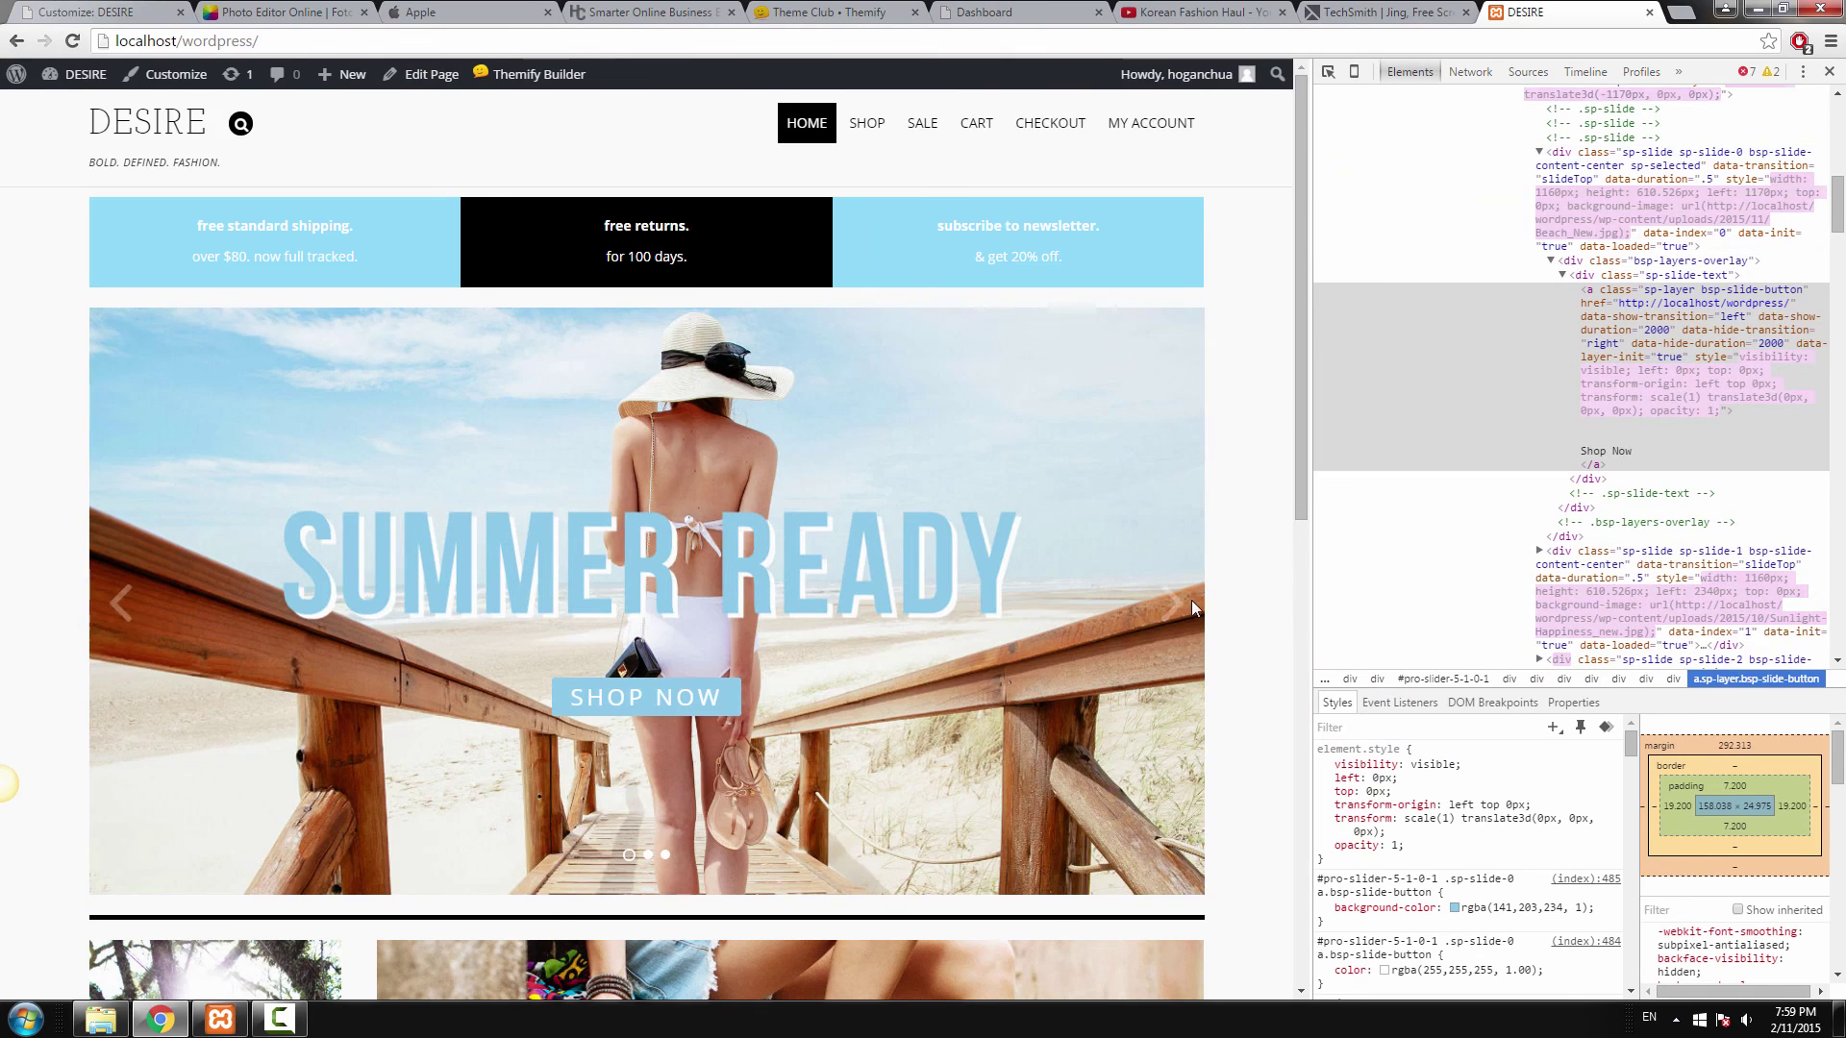
left_click(1172, 604)
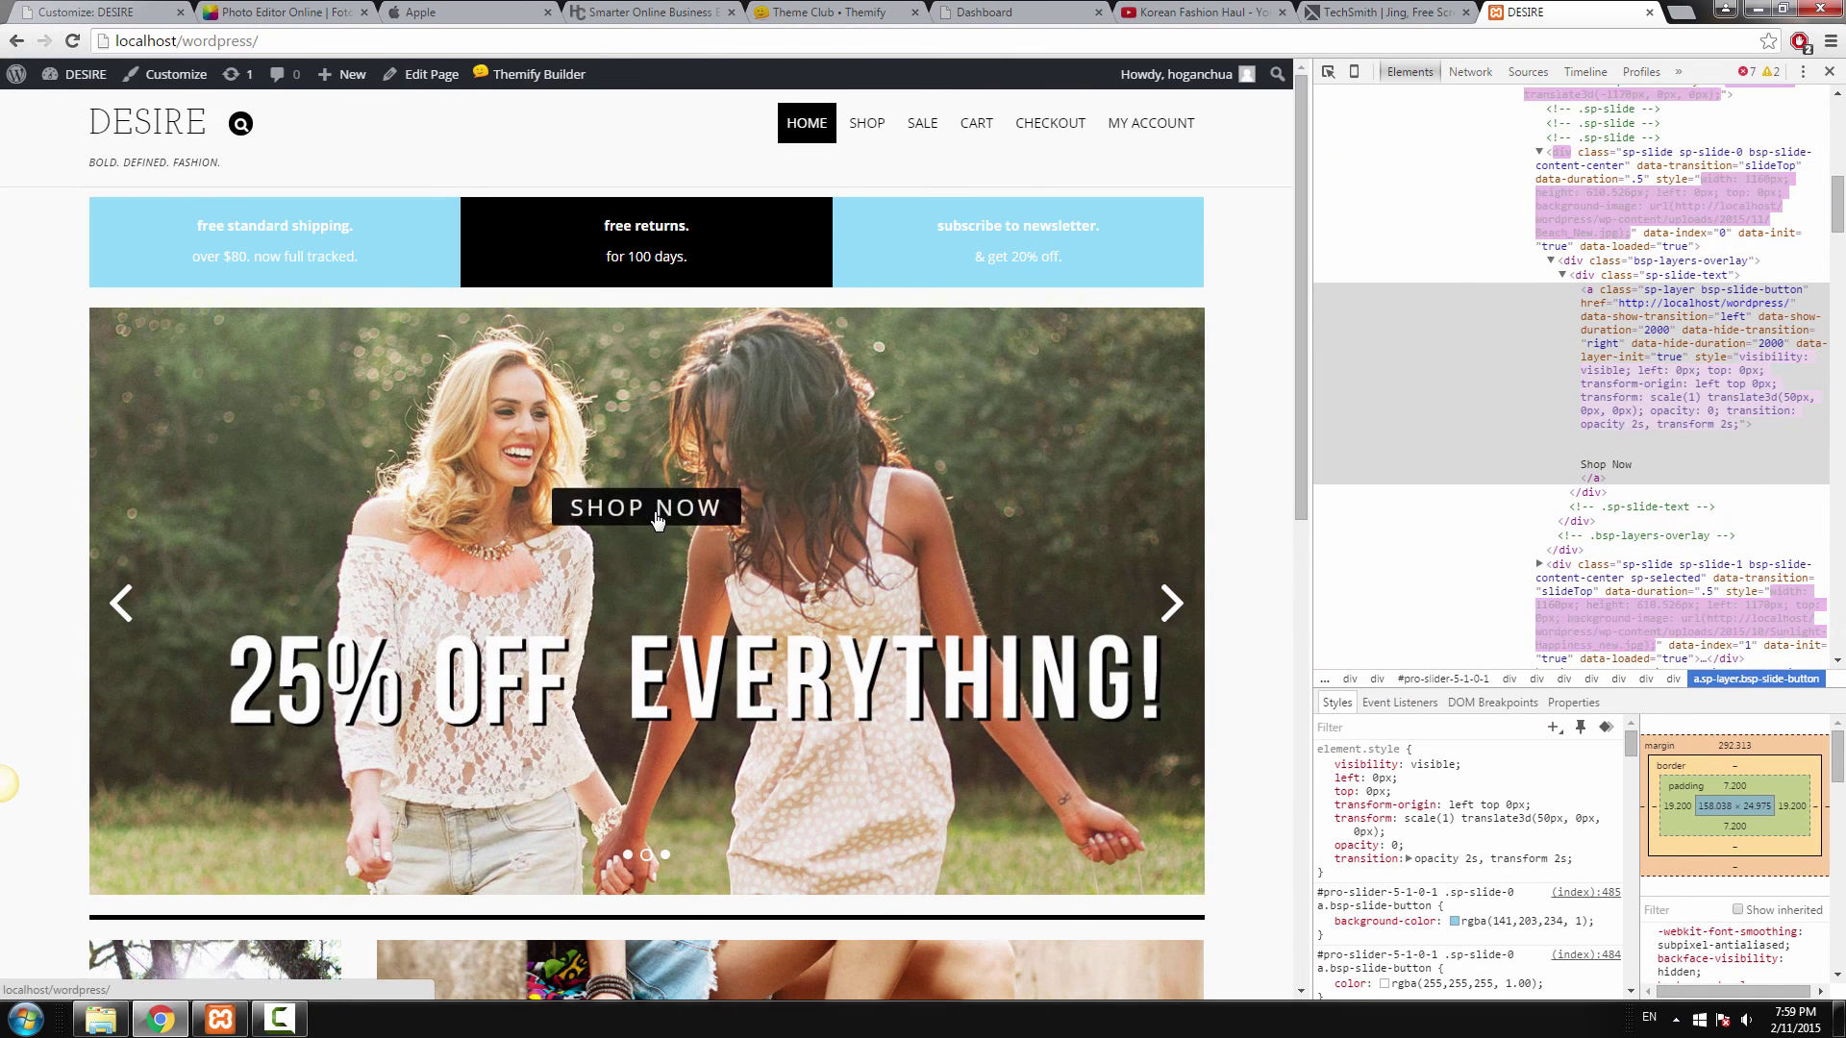
right_click(644, 511)
left_click(870, 686)
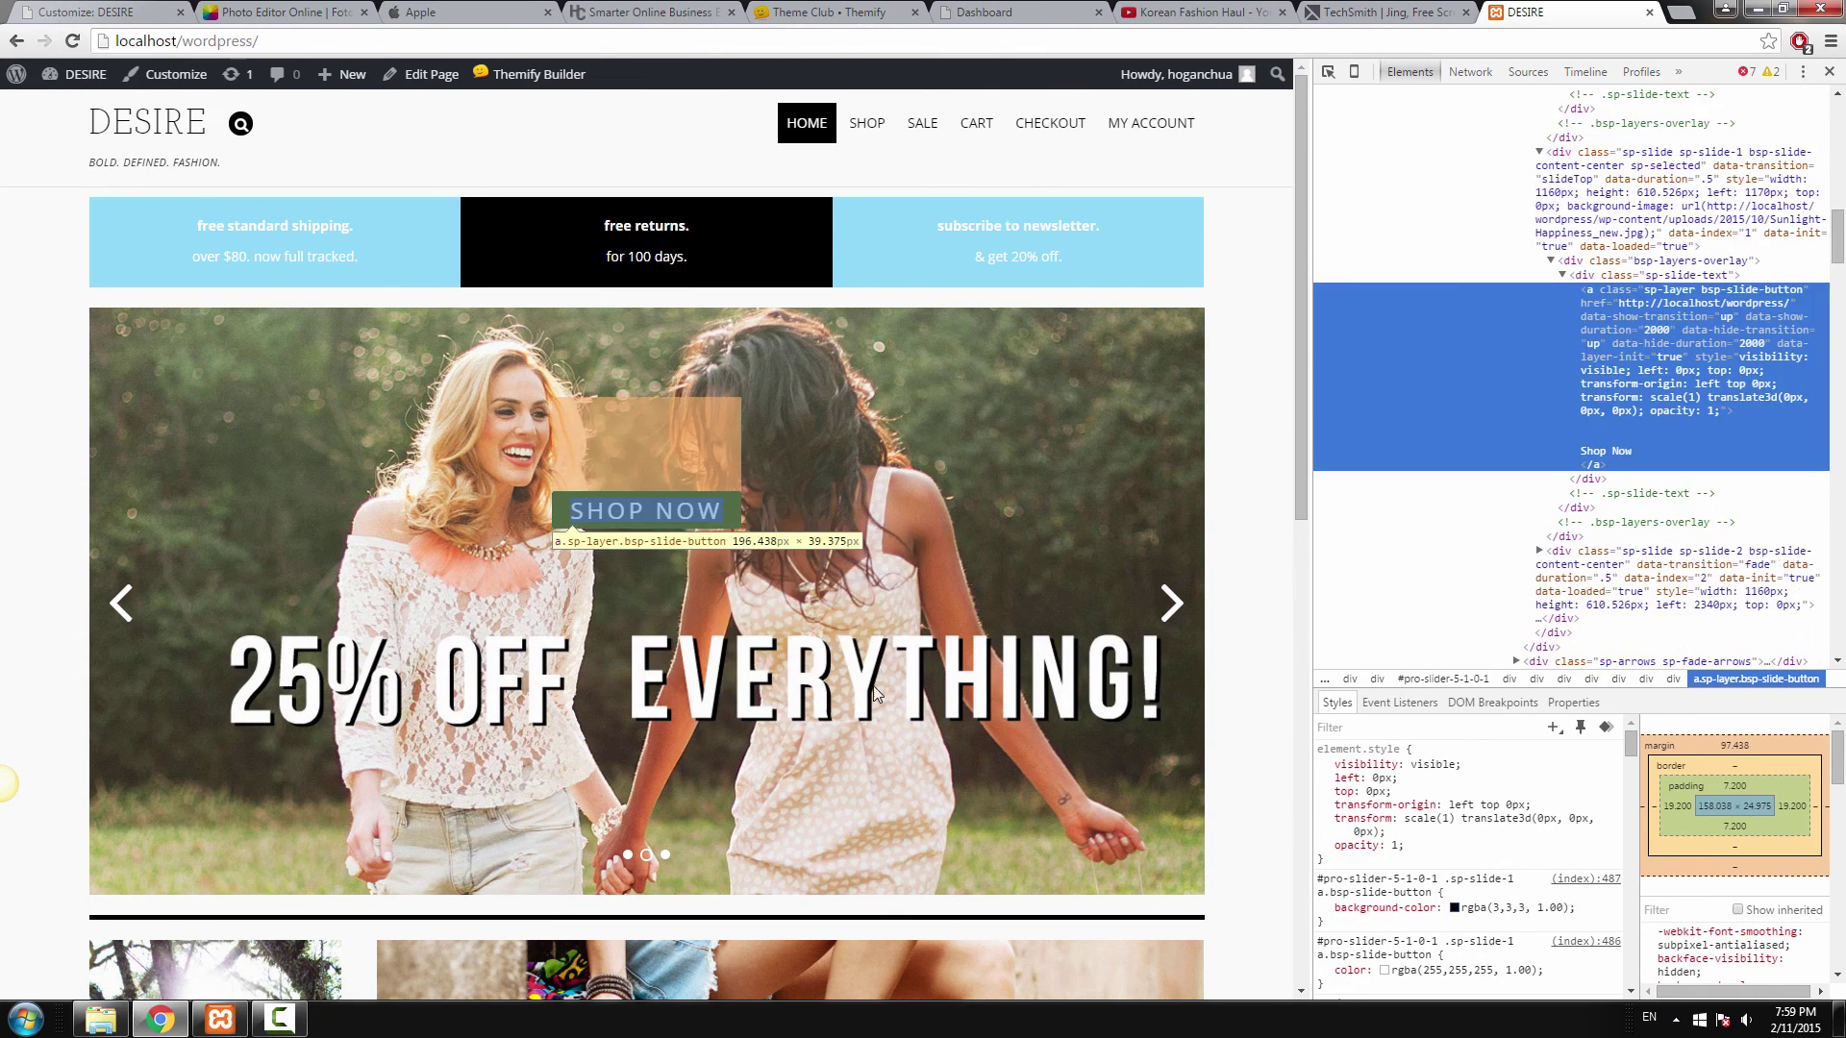
left_click(1327, 882)
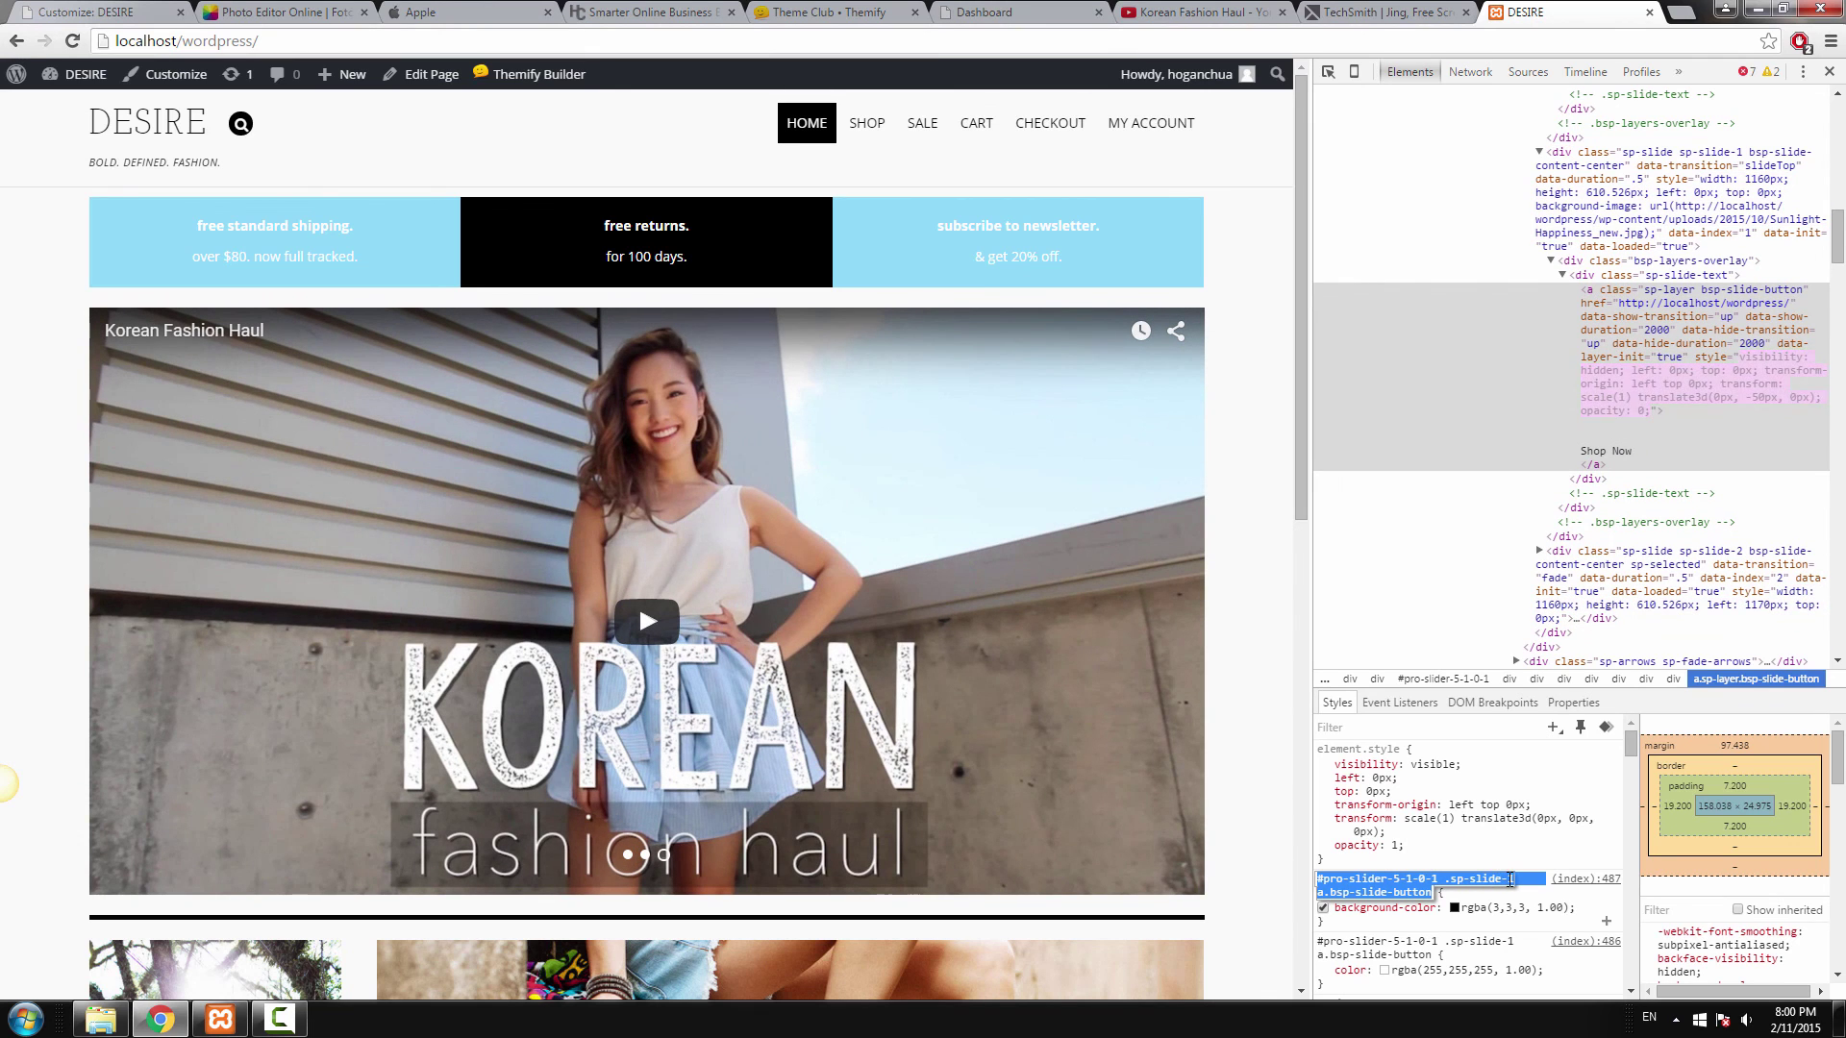
Return to the customizer, collapse the custom CSS editor, and exit to the home page.
key("ctrl+1")
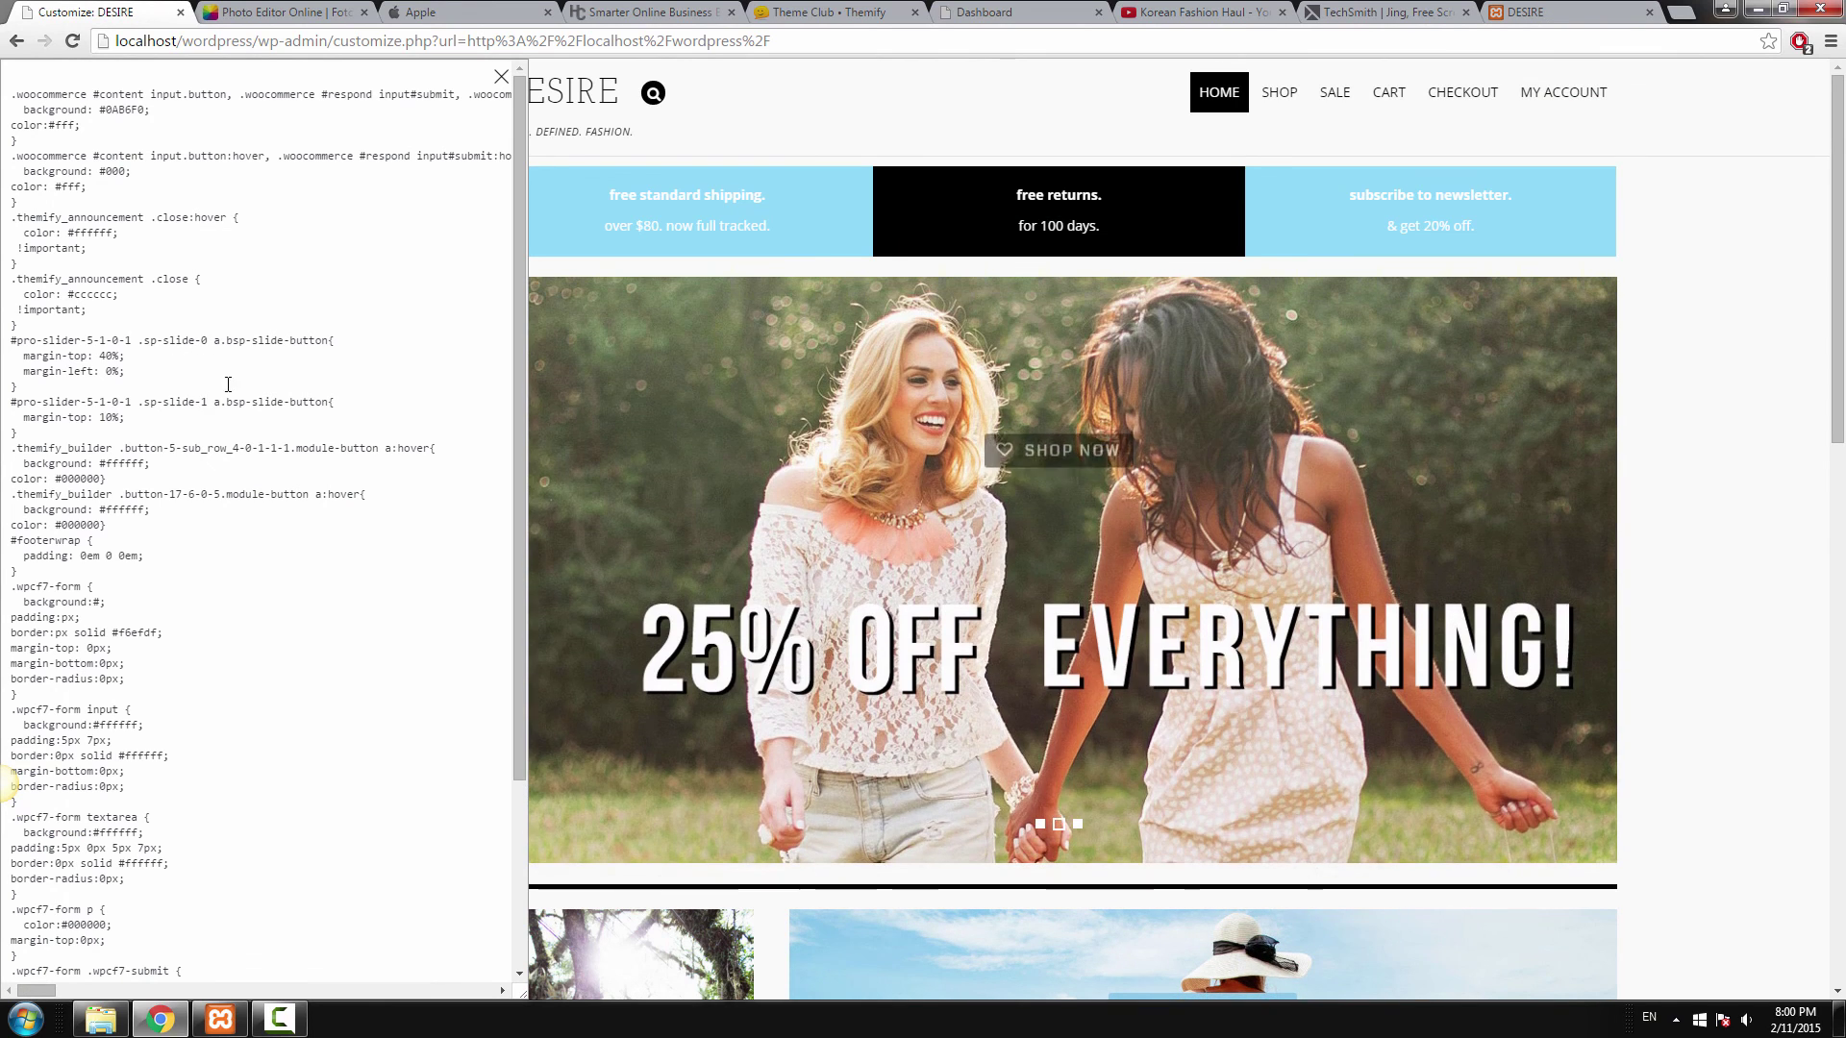
left_click(500, 77)
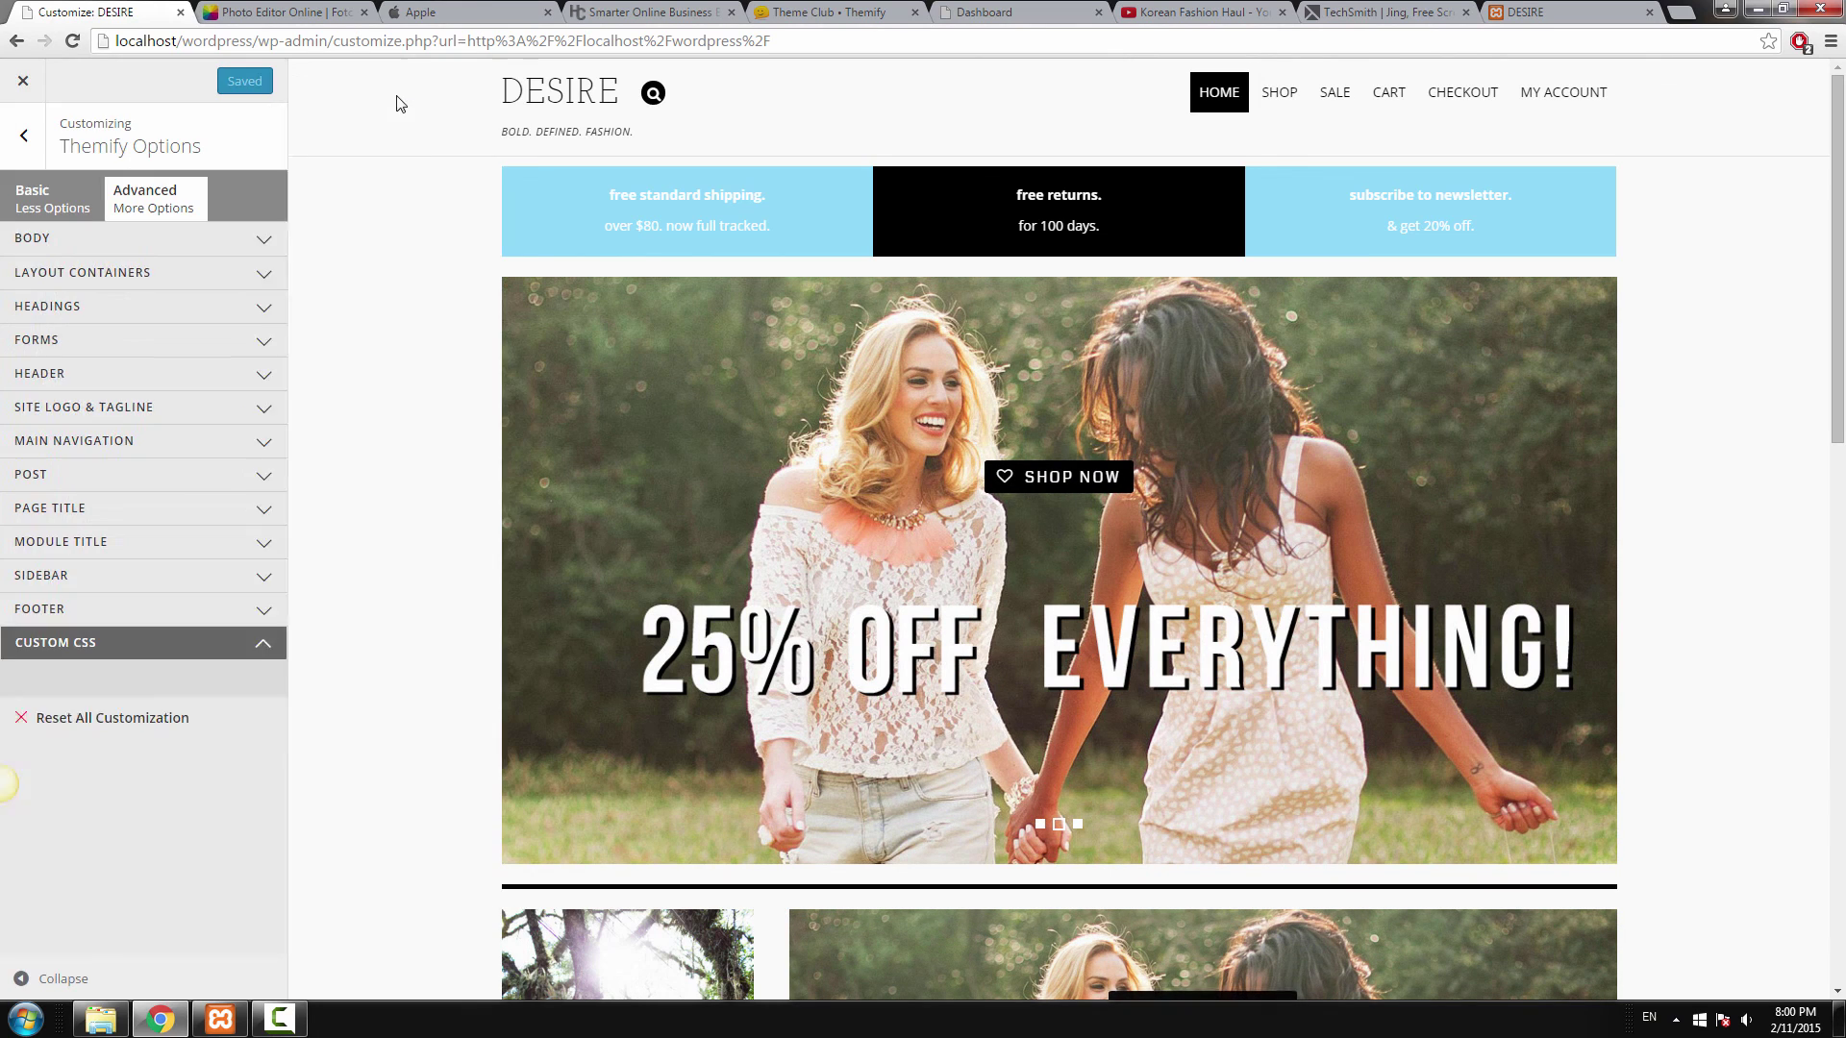
left_click(39, 81)
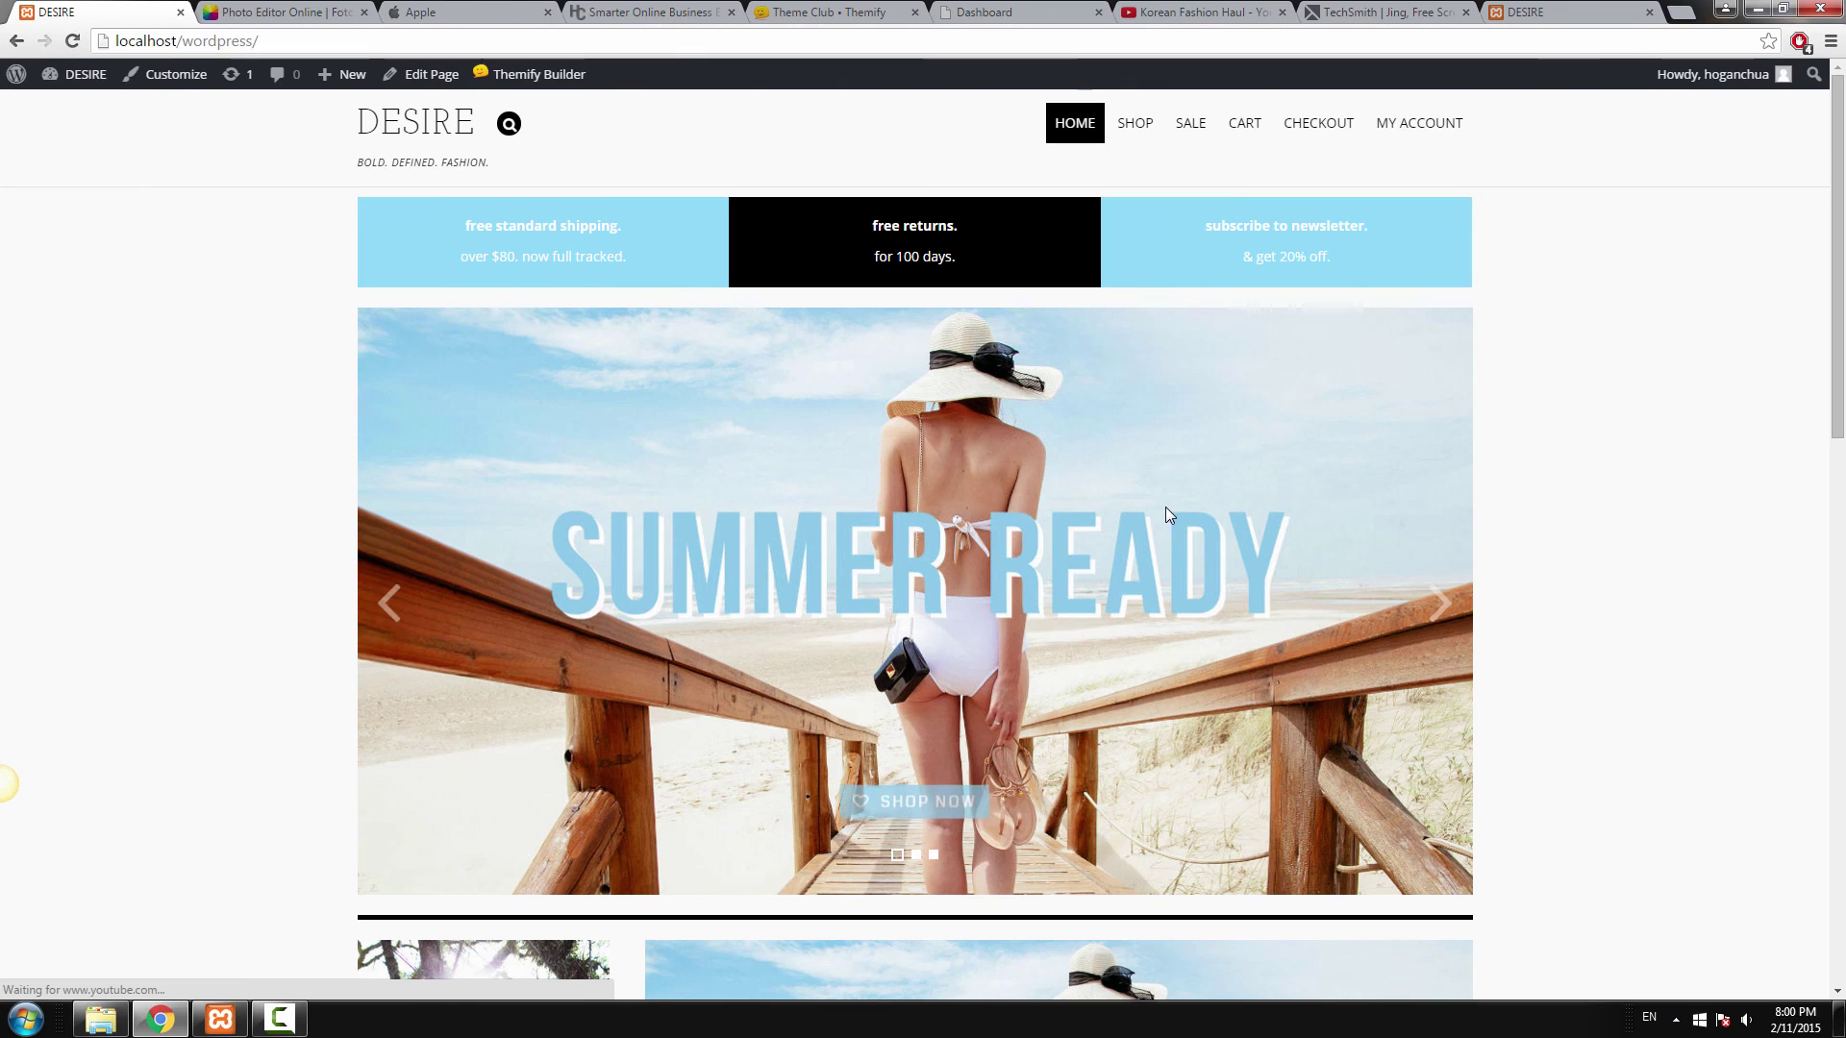
Review the sliders on the store's home page and compare them with the full-width slider on the example website.
left_click_drag(1838, 299, 1841, 524)
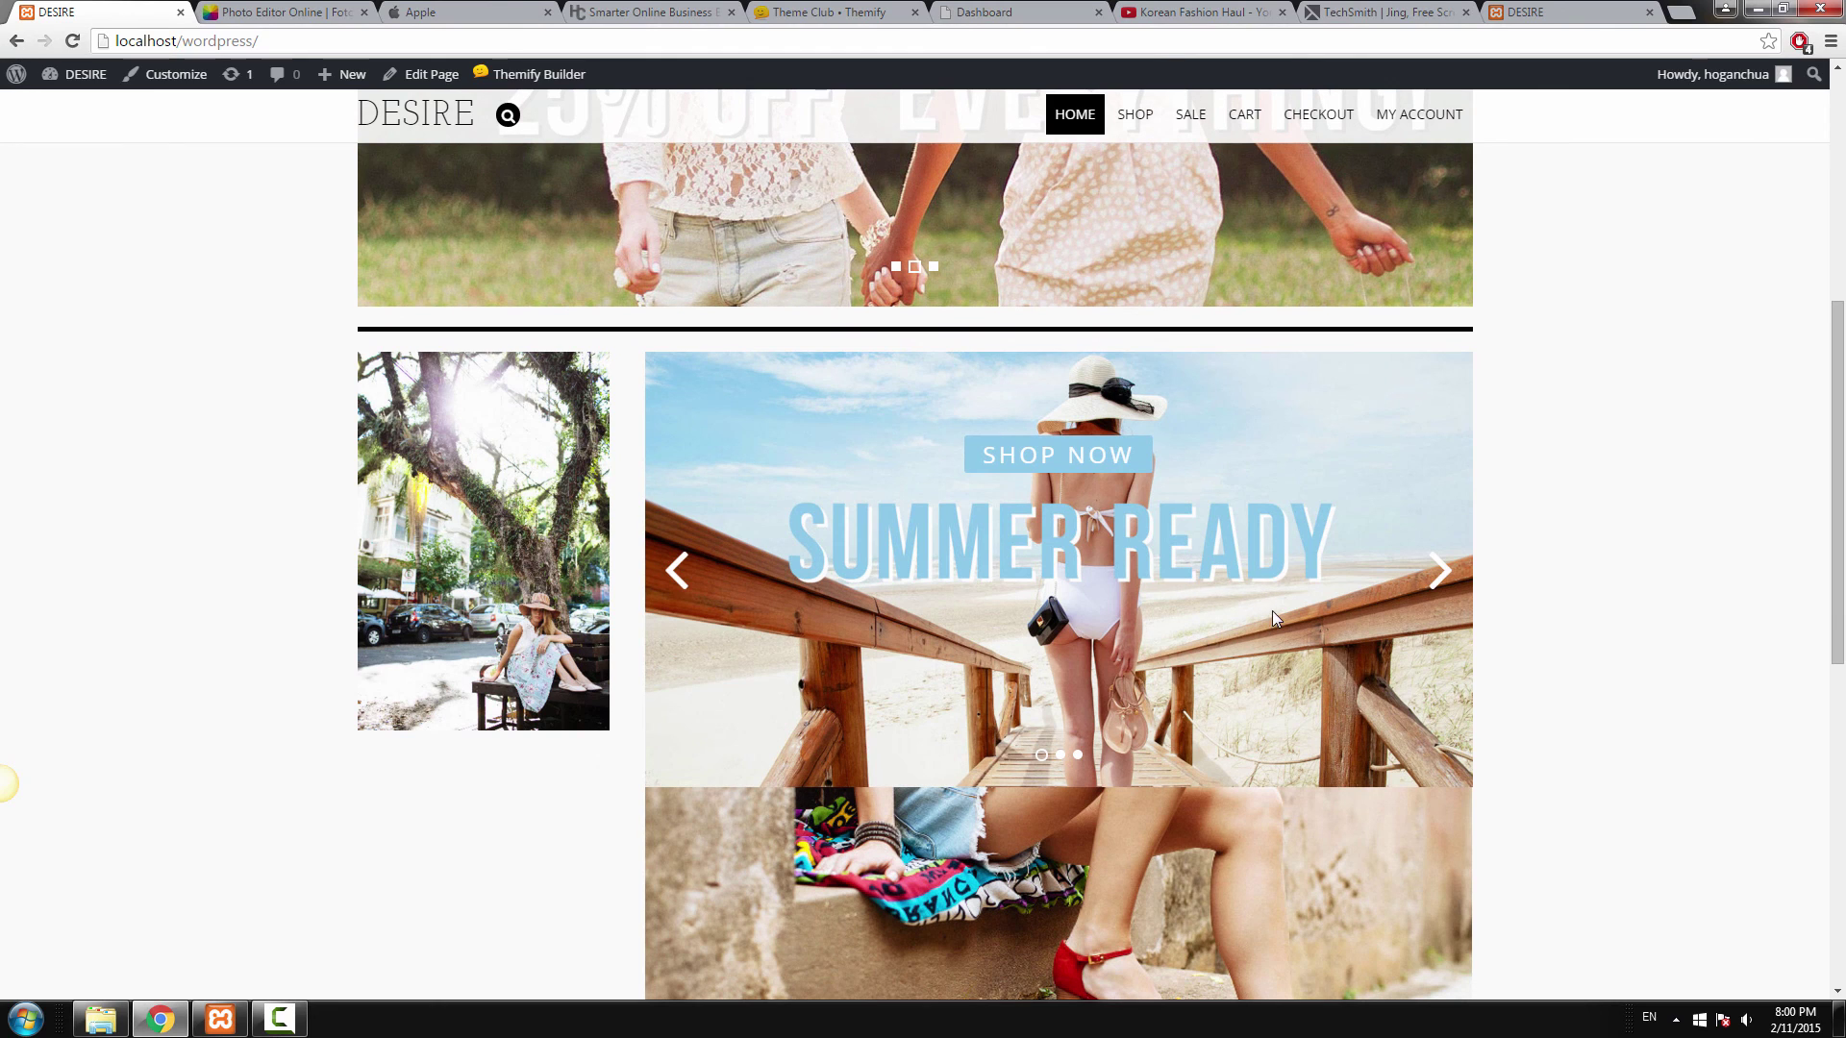
left_click_drag(1841, 452, 1840, 260)
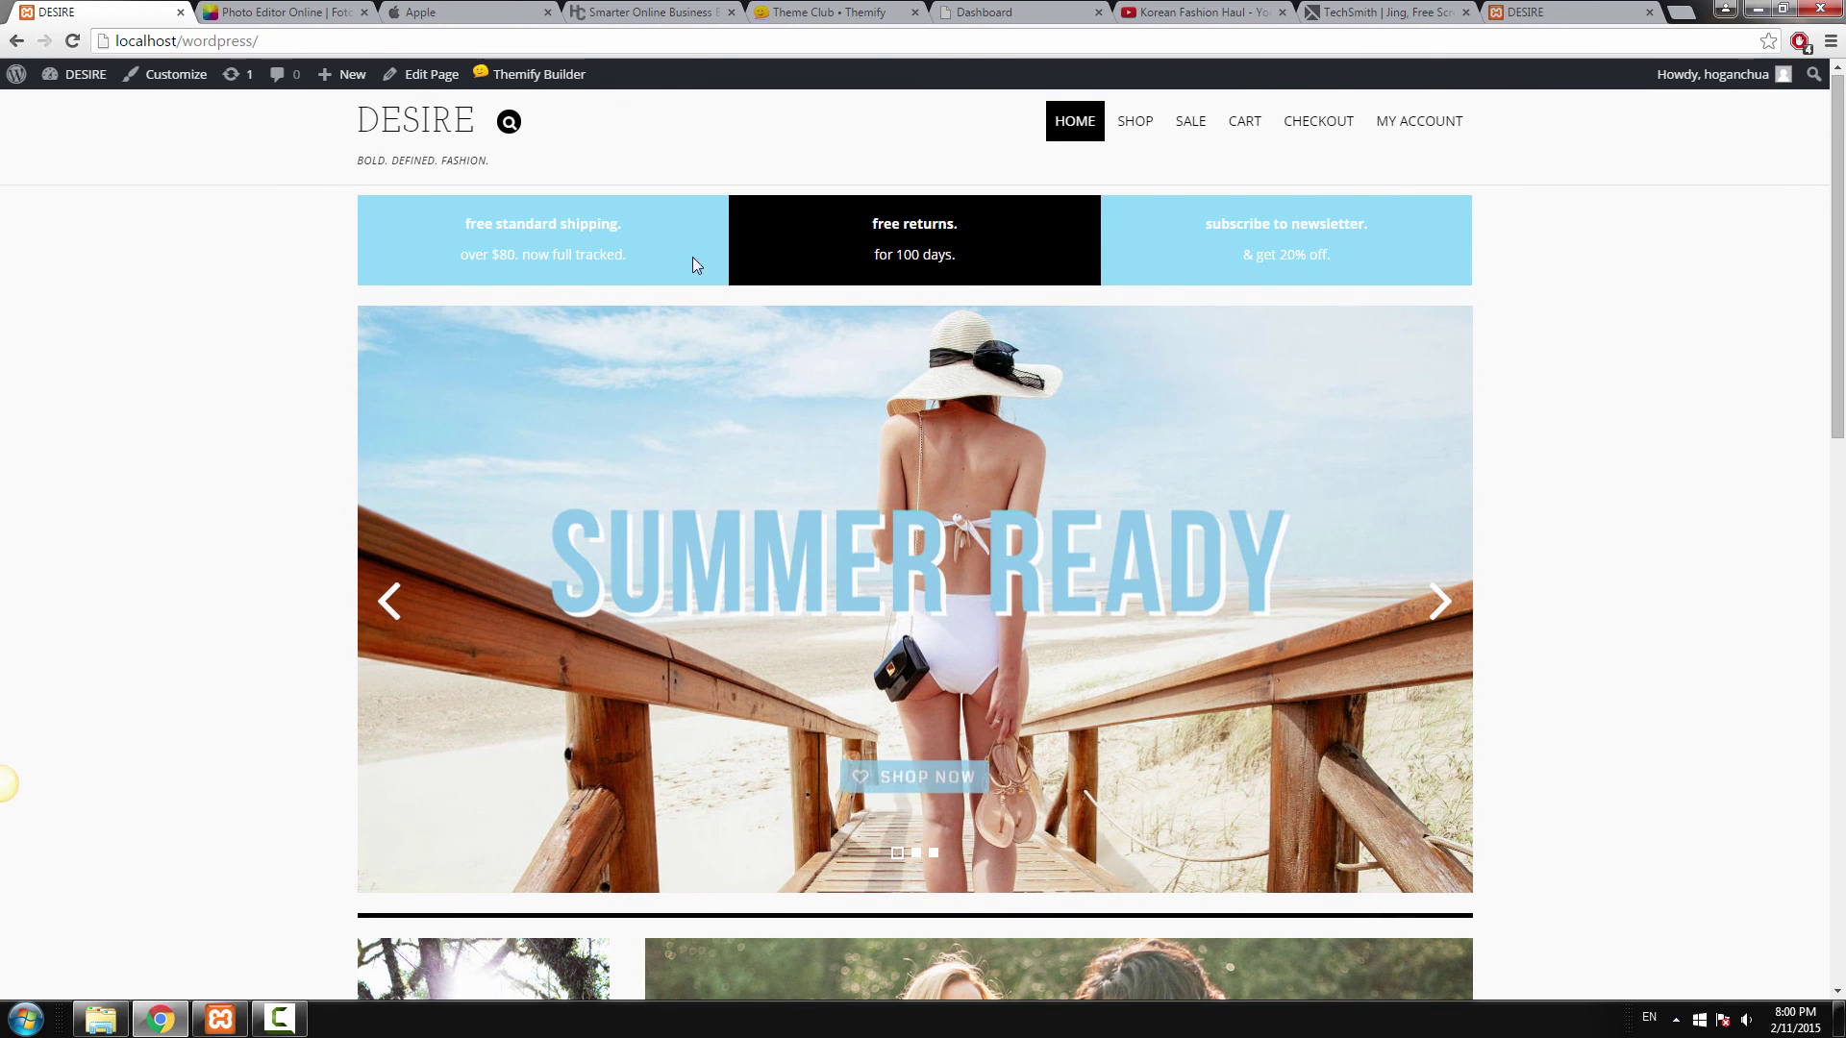
left_click(654, 12)
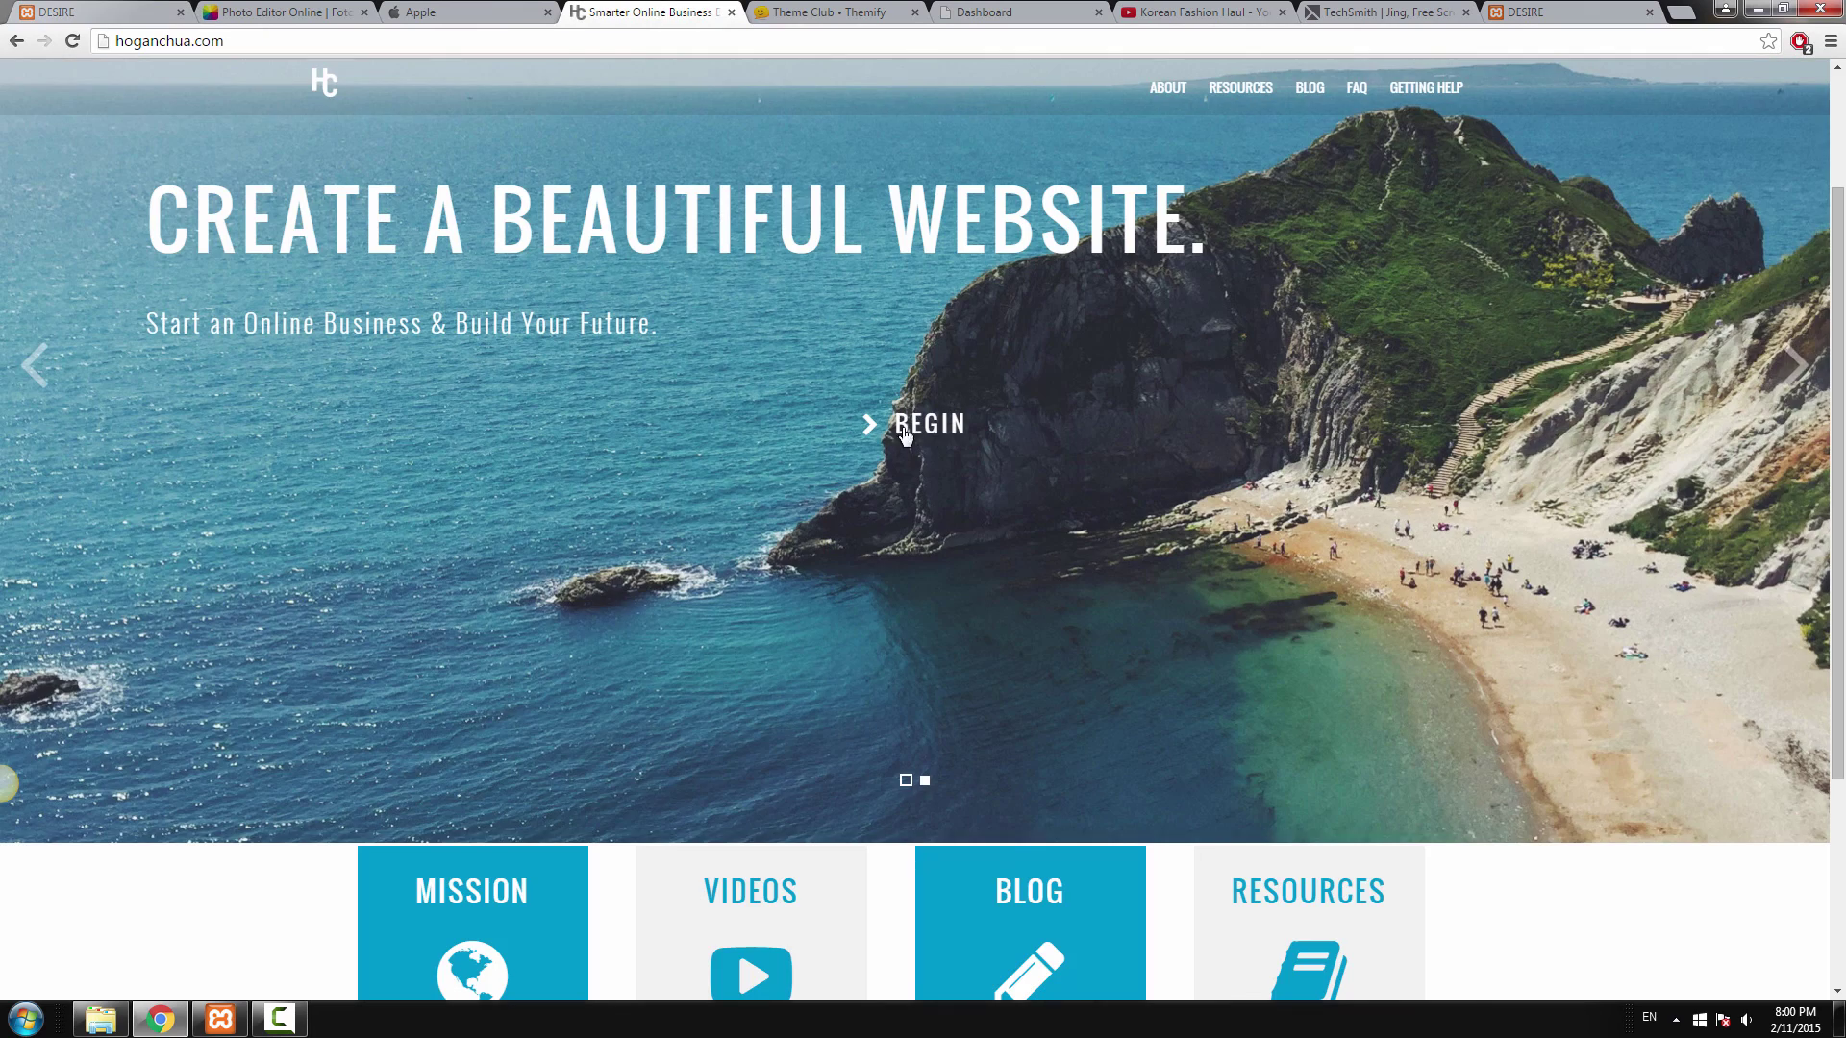
scroll(1467, 531, "up", 2)
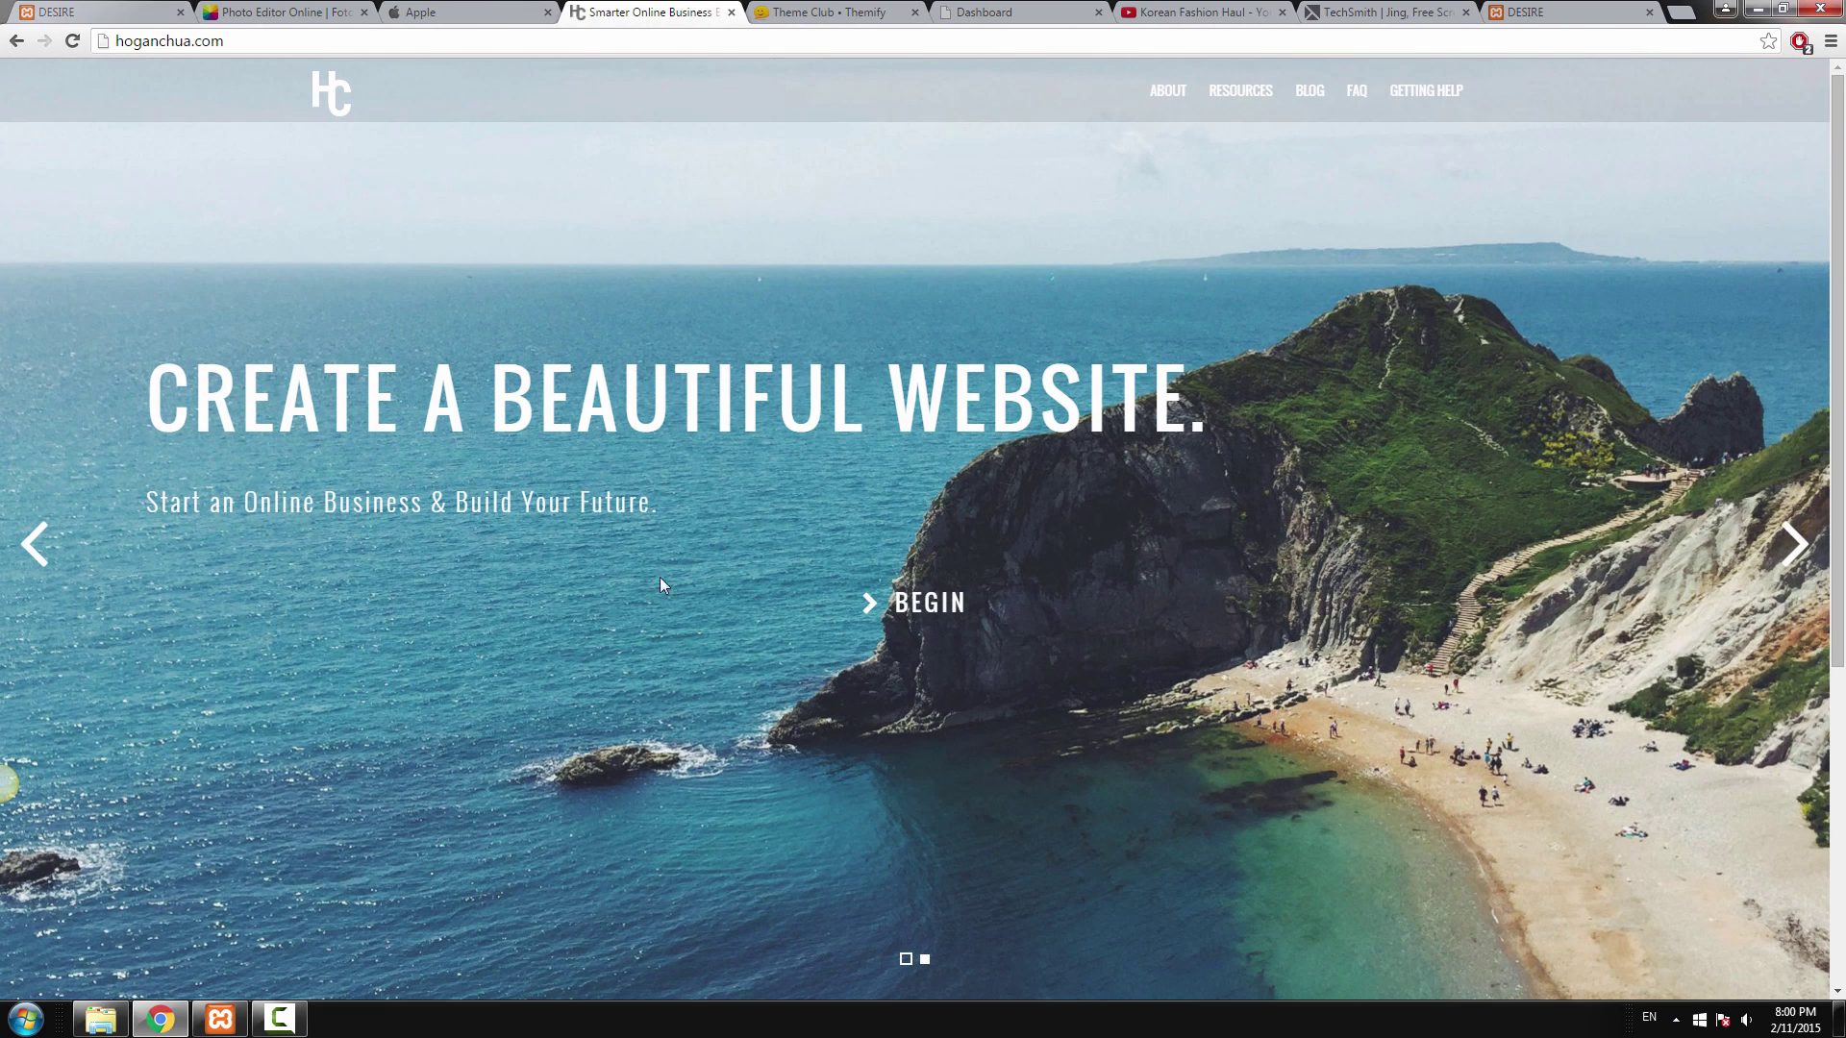
key("ctrl+1")
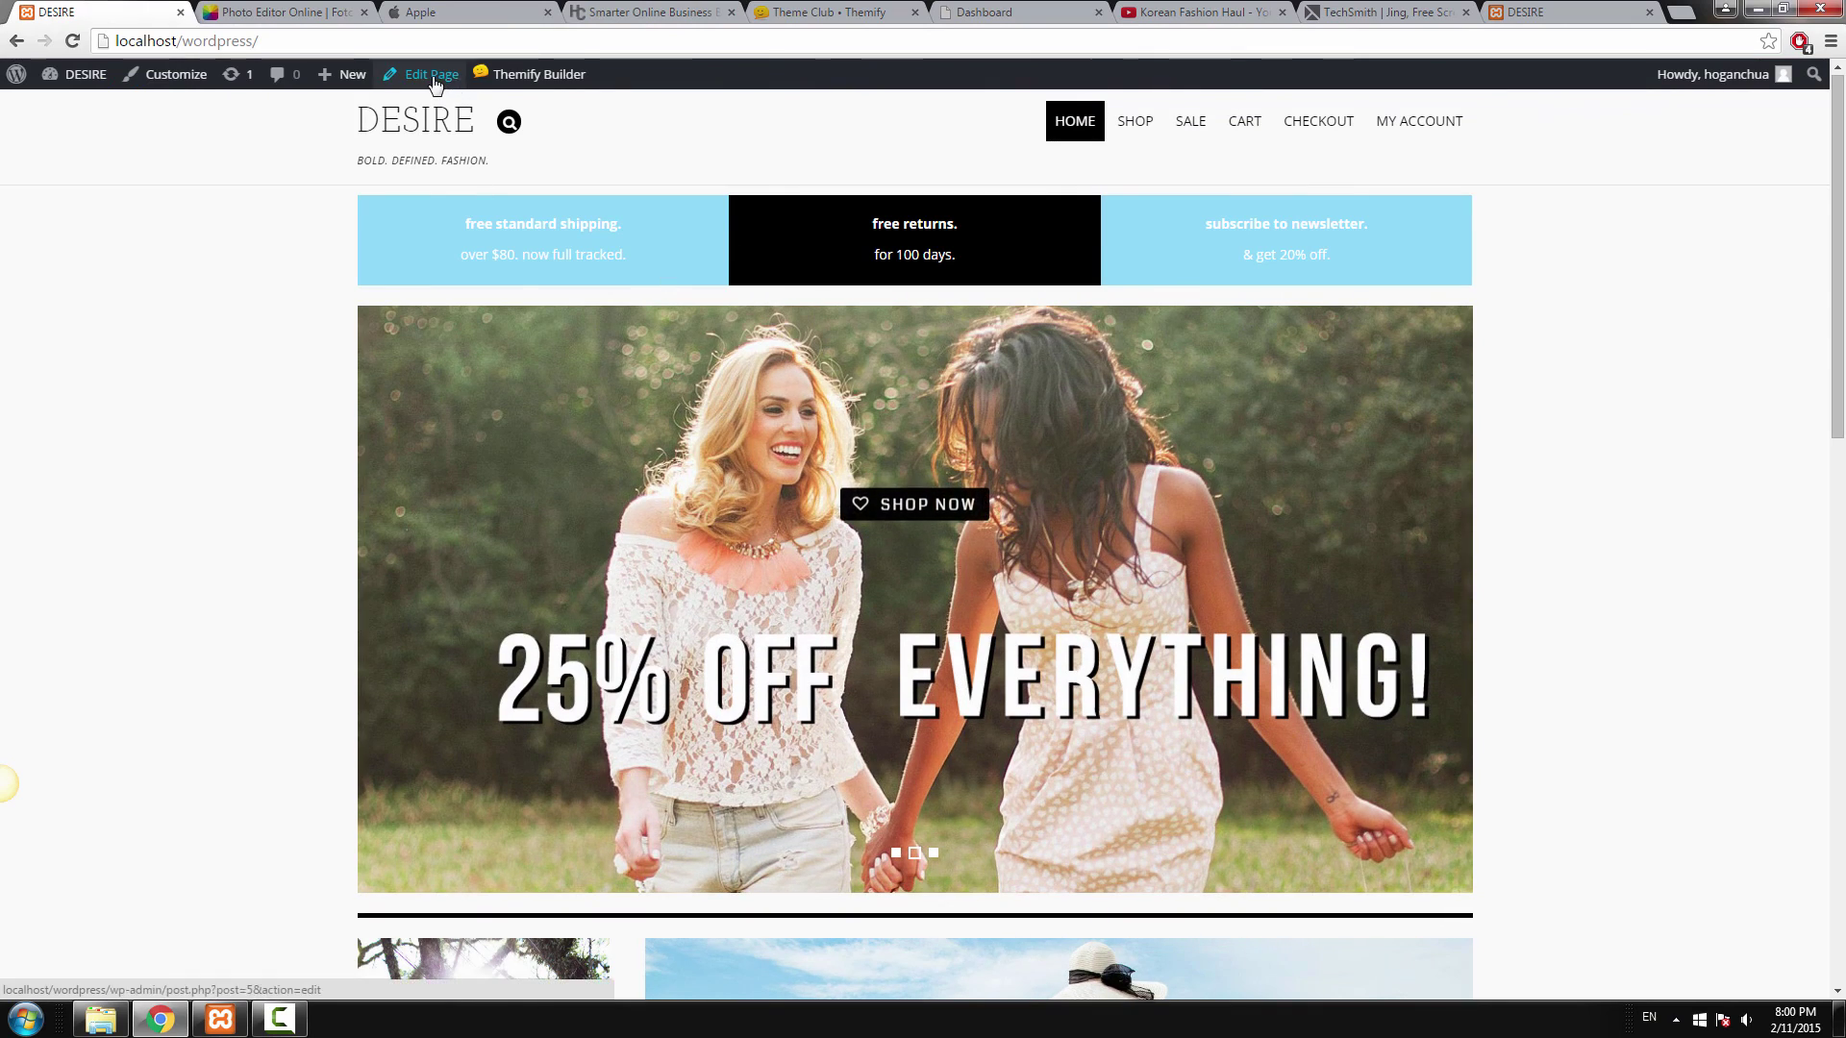
Turn on the Themify Builder, set the Row Width of the top slider's row to Fullwidth, and save the row styling.
mouse_move(533, 77)
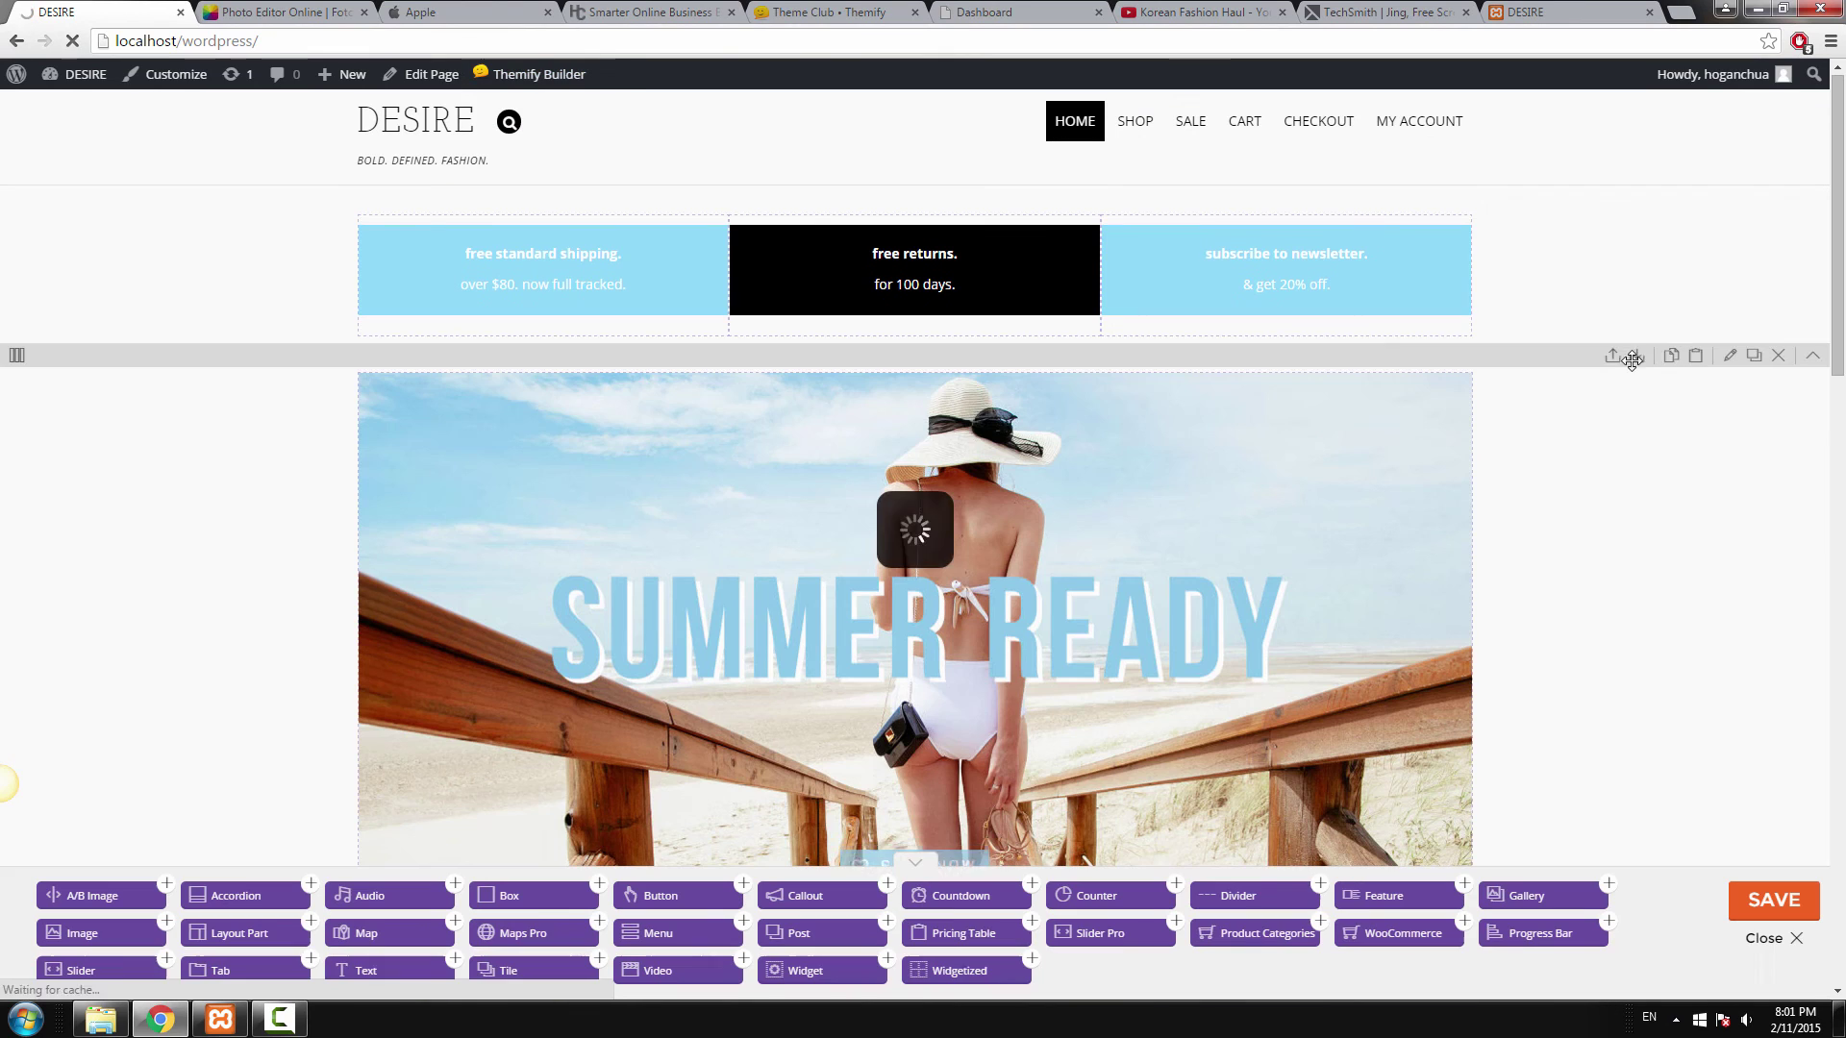
left_click(1729, 362)
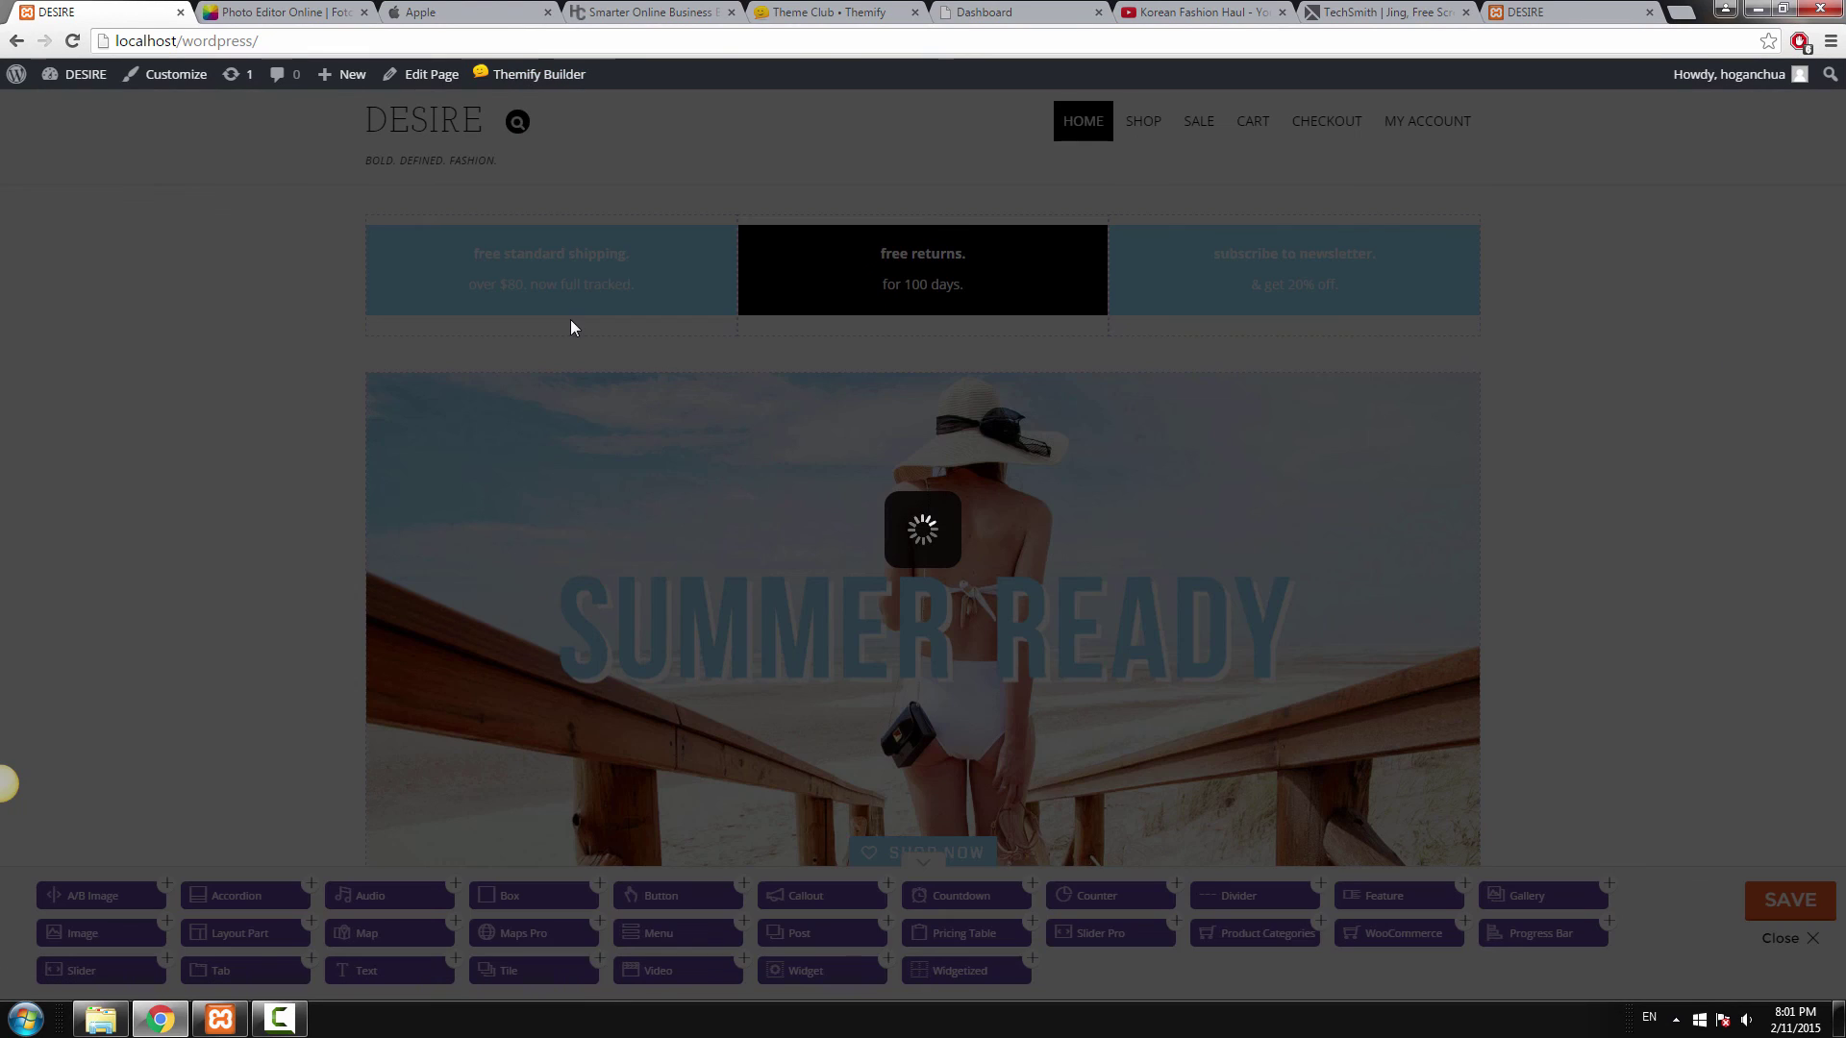
triple_click(523, 261)
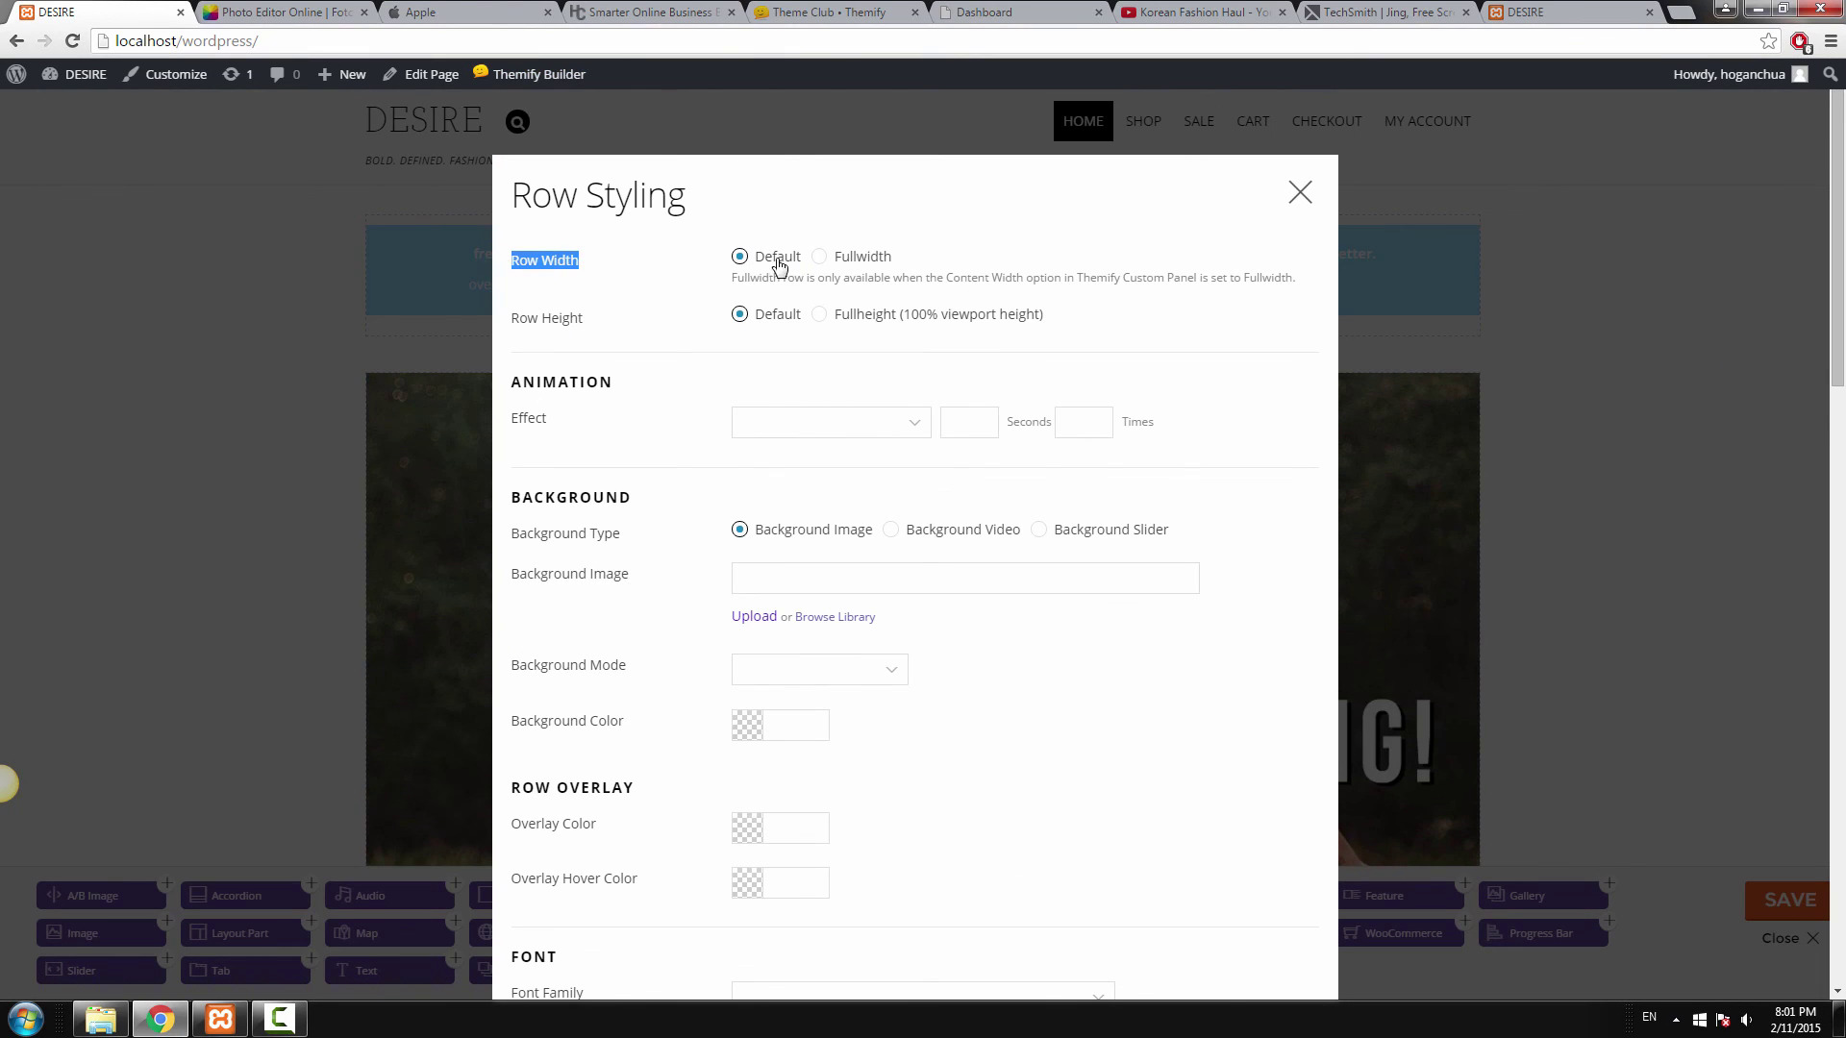
scroll(1166, 807, "down", 15)
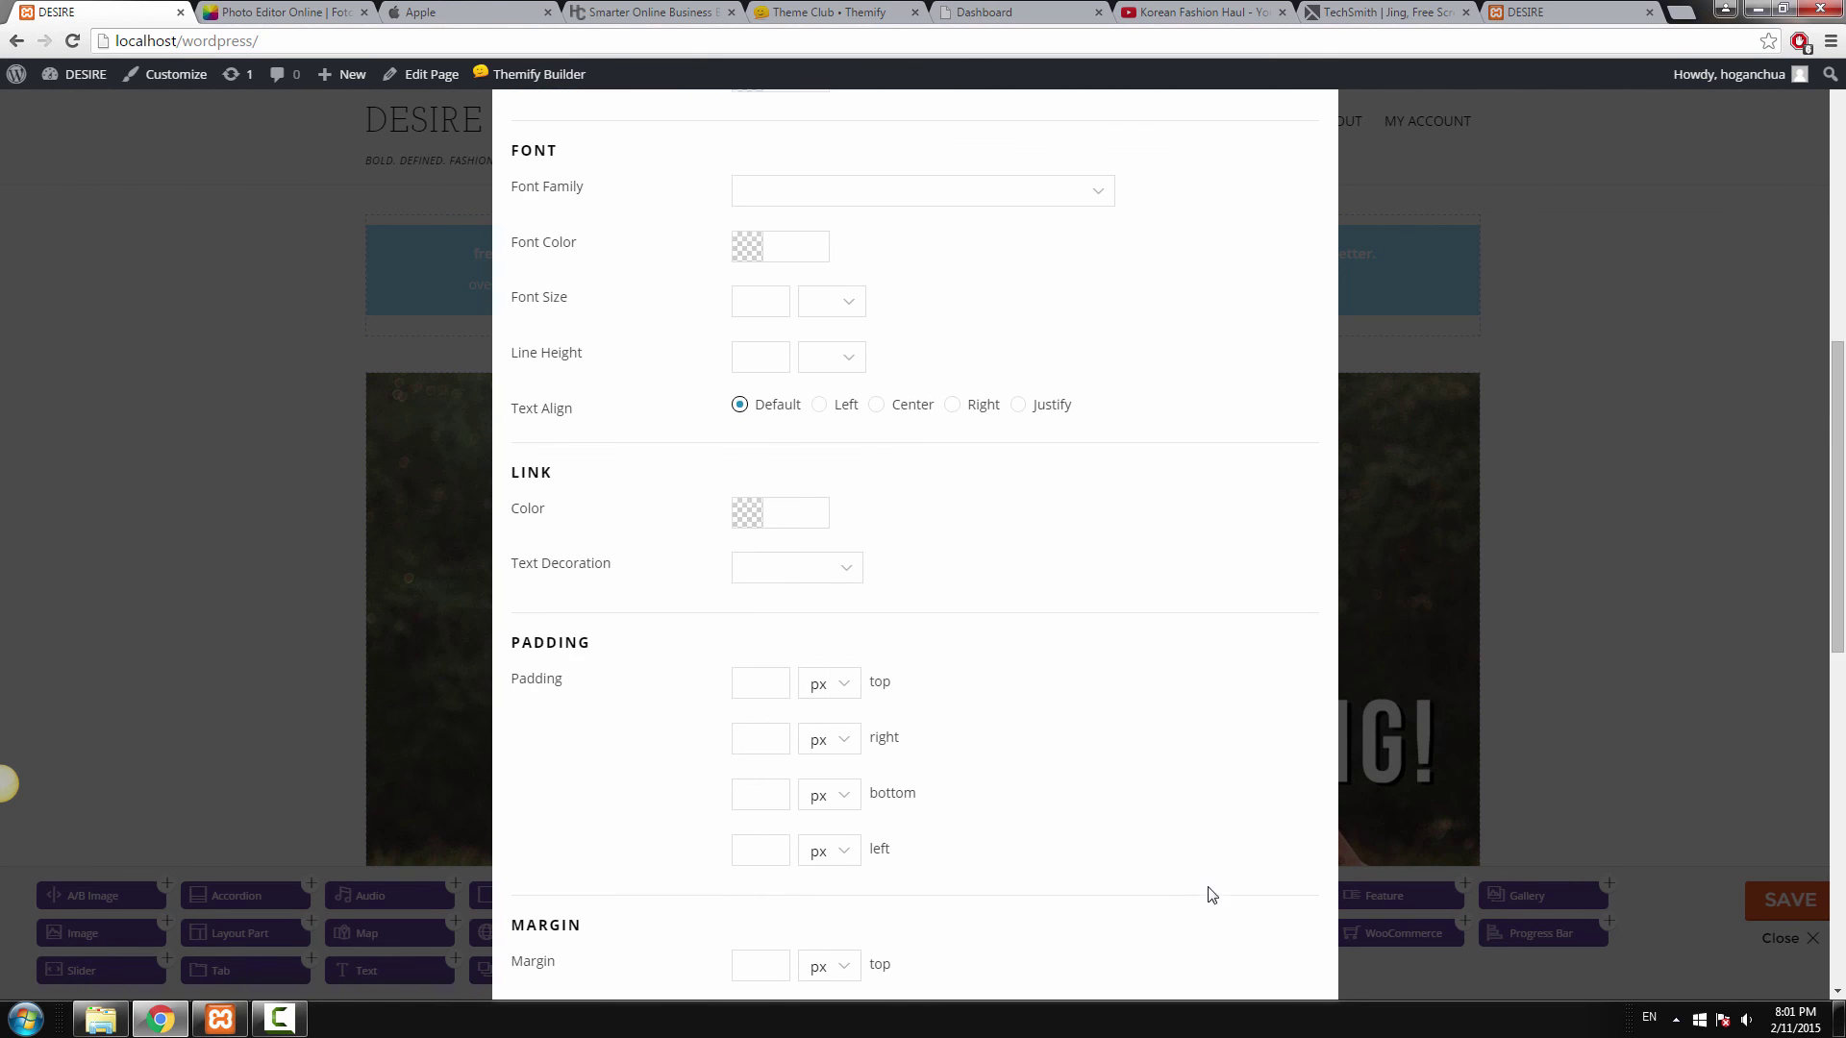
left_click(1273, 971)
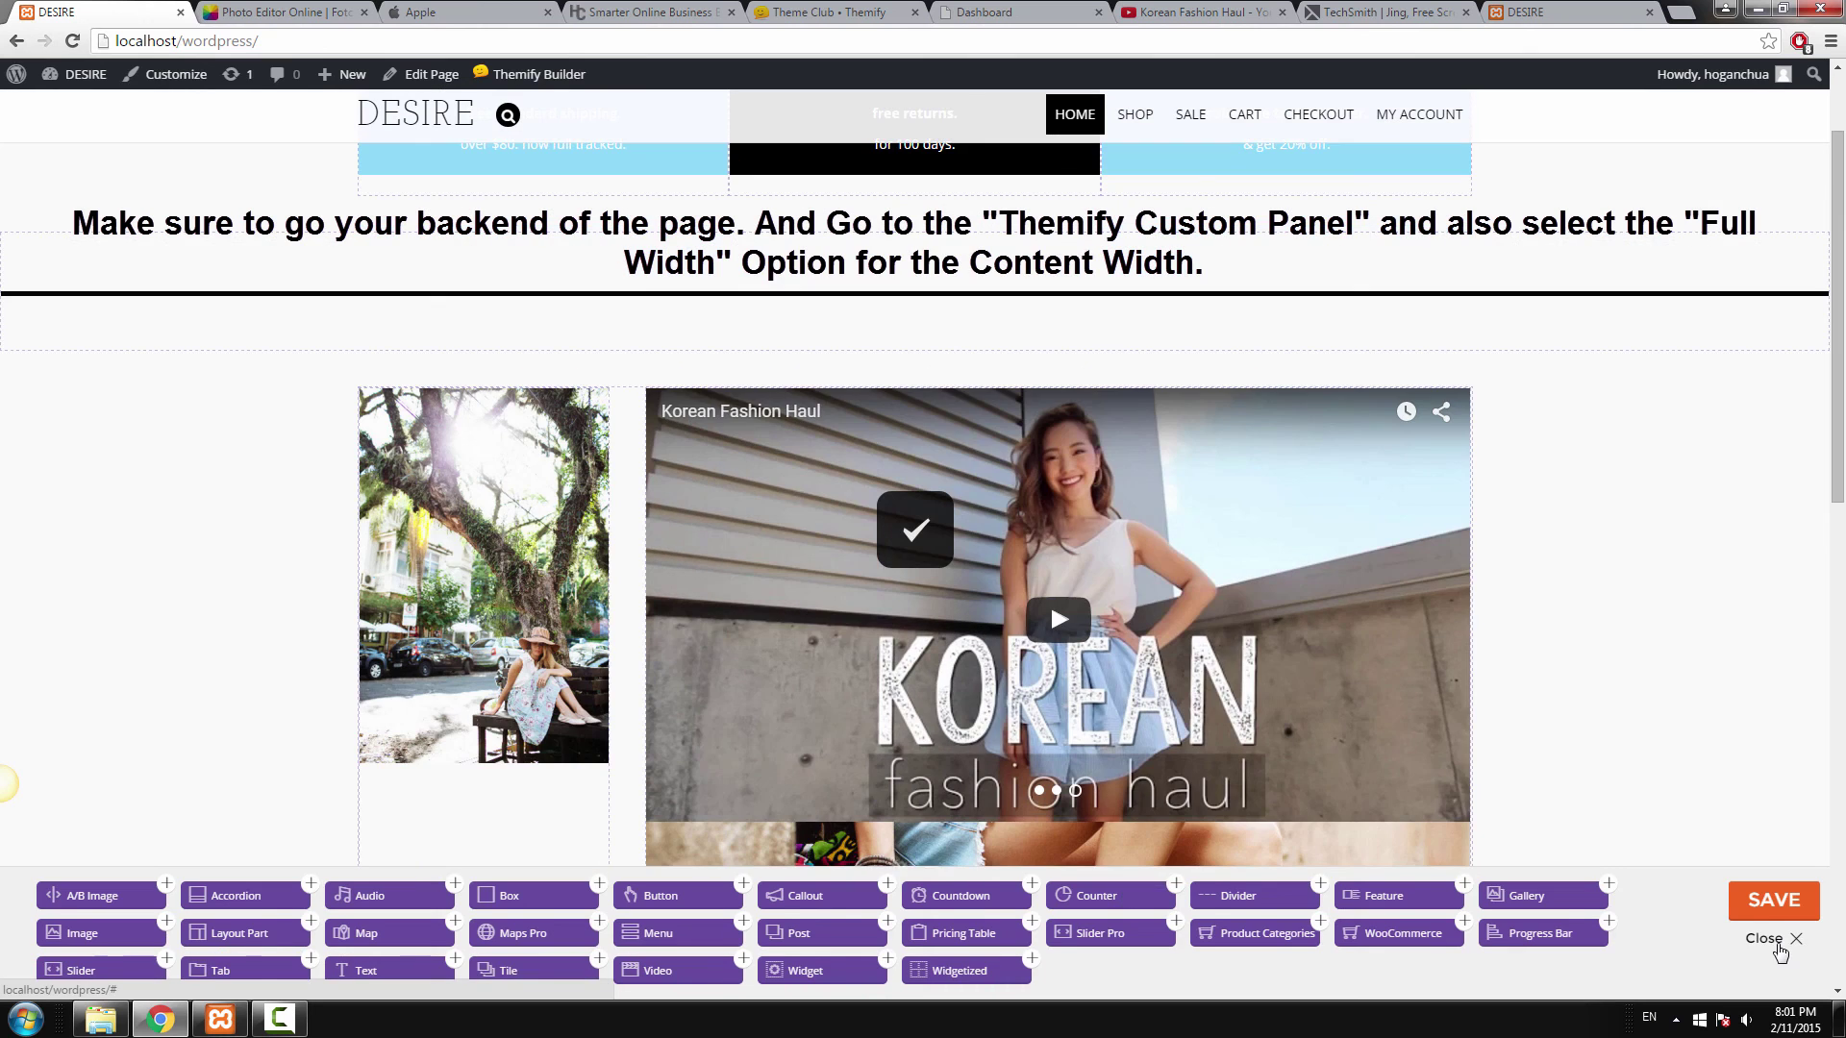
Close the Themify Builder and check the full-width slider and its button on the home page.
left_click(1780, 950)
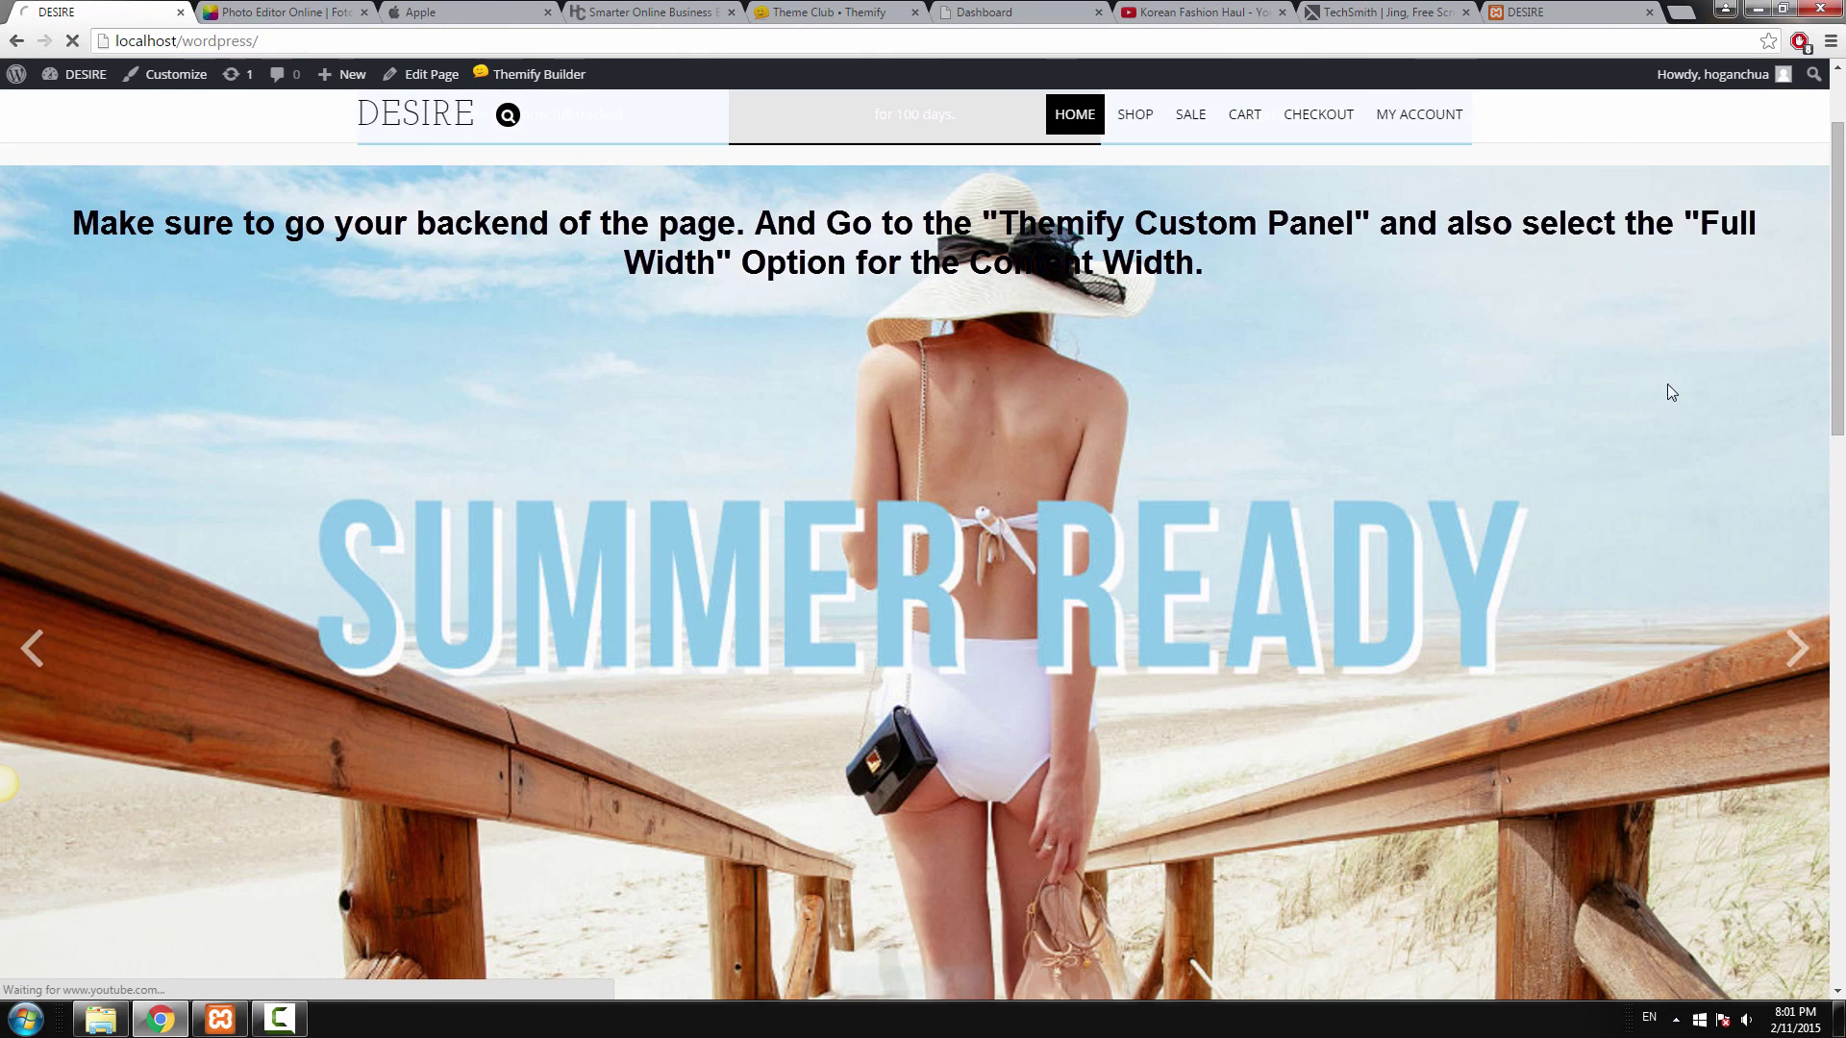
scroll(1838, 495, "down", 2)
scroll(1834, 404, "up", 3)
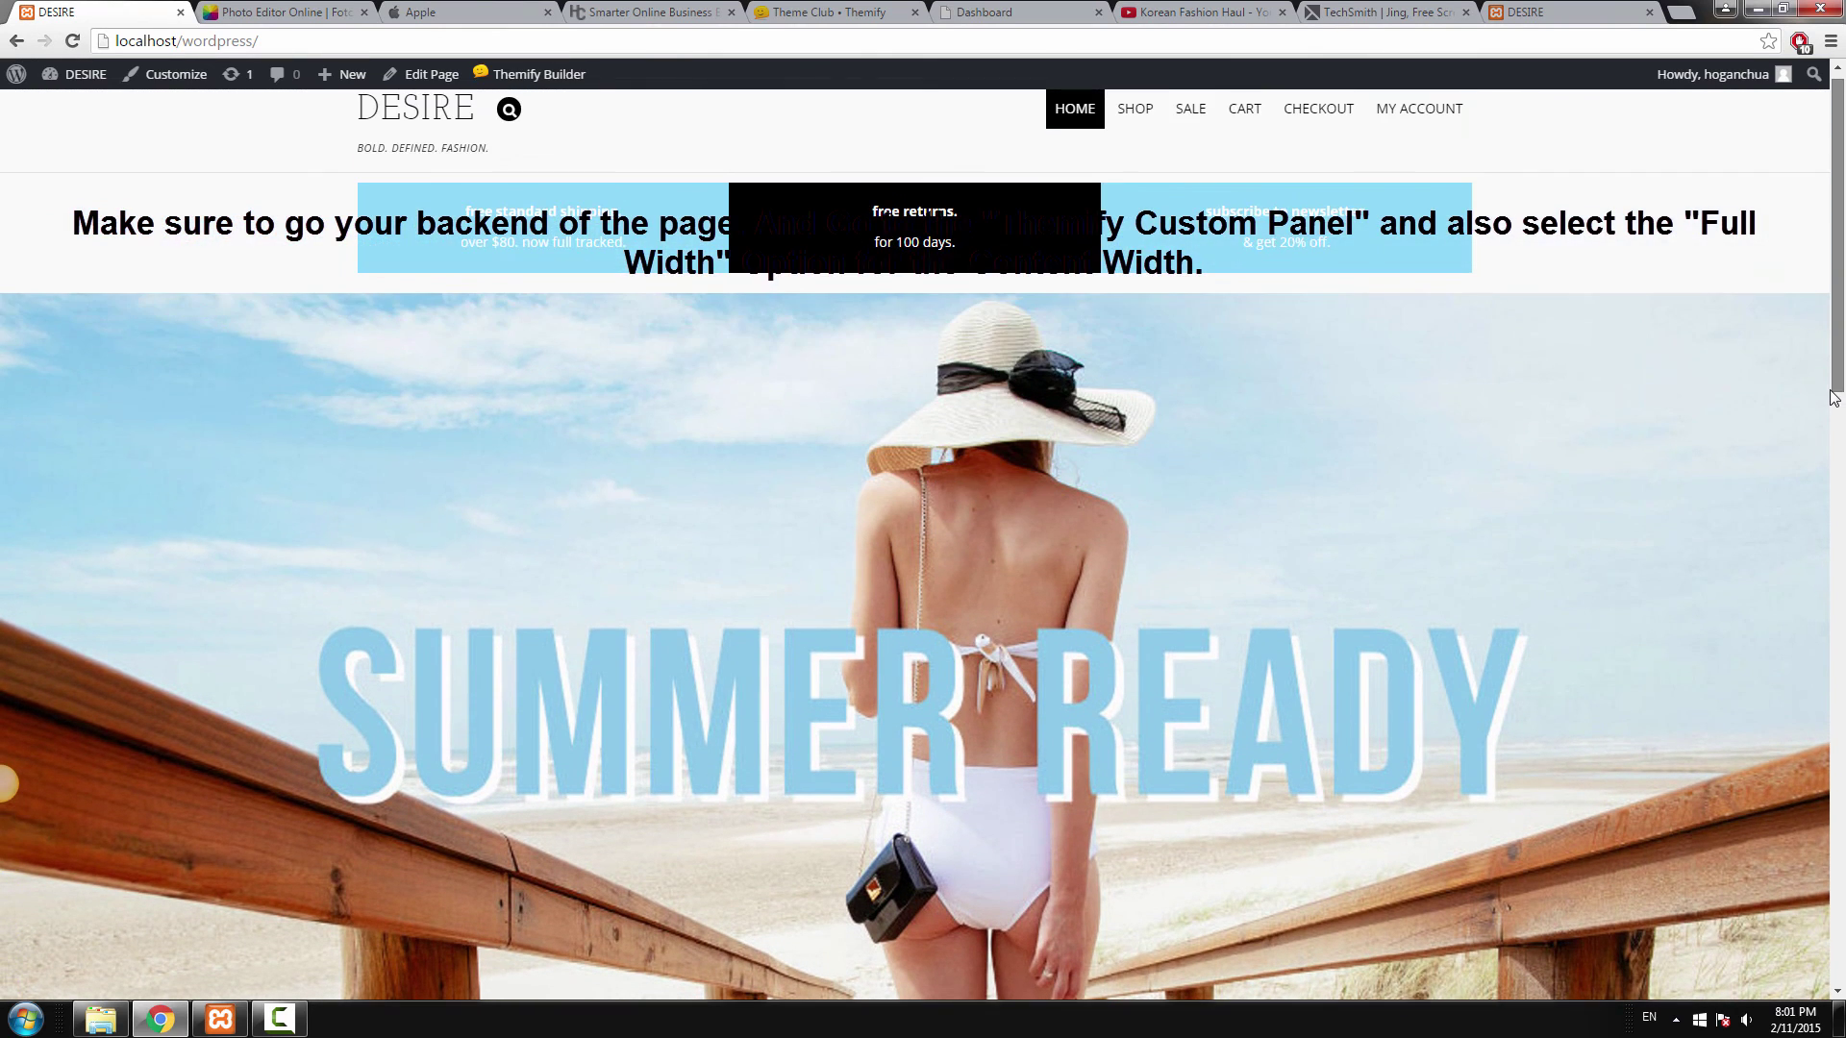
left_click_drag(1834, 397, 1839, 490)
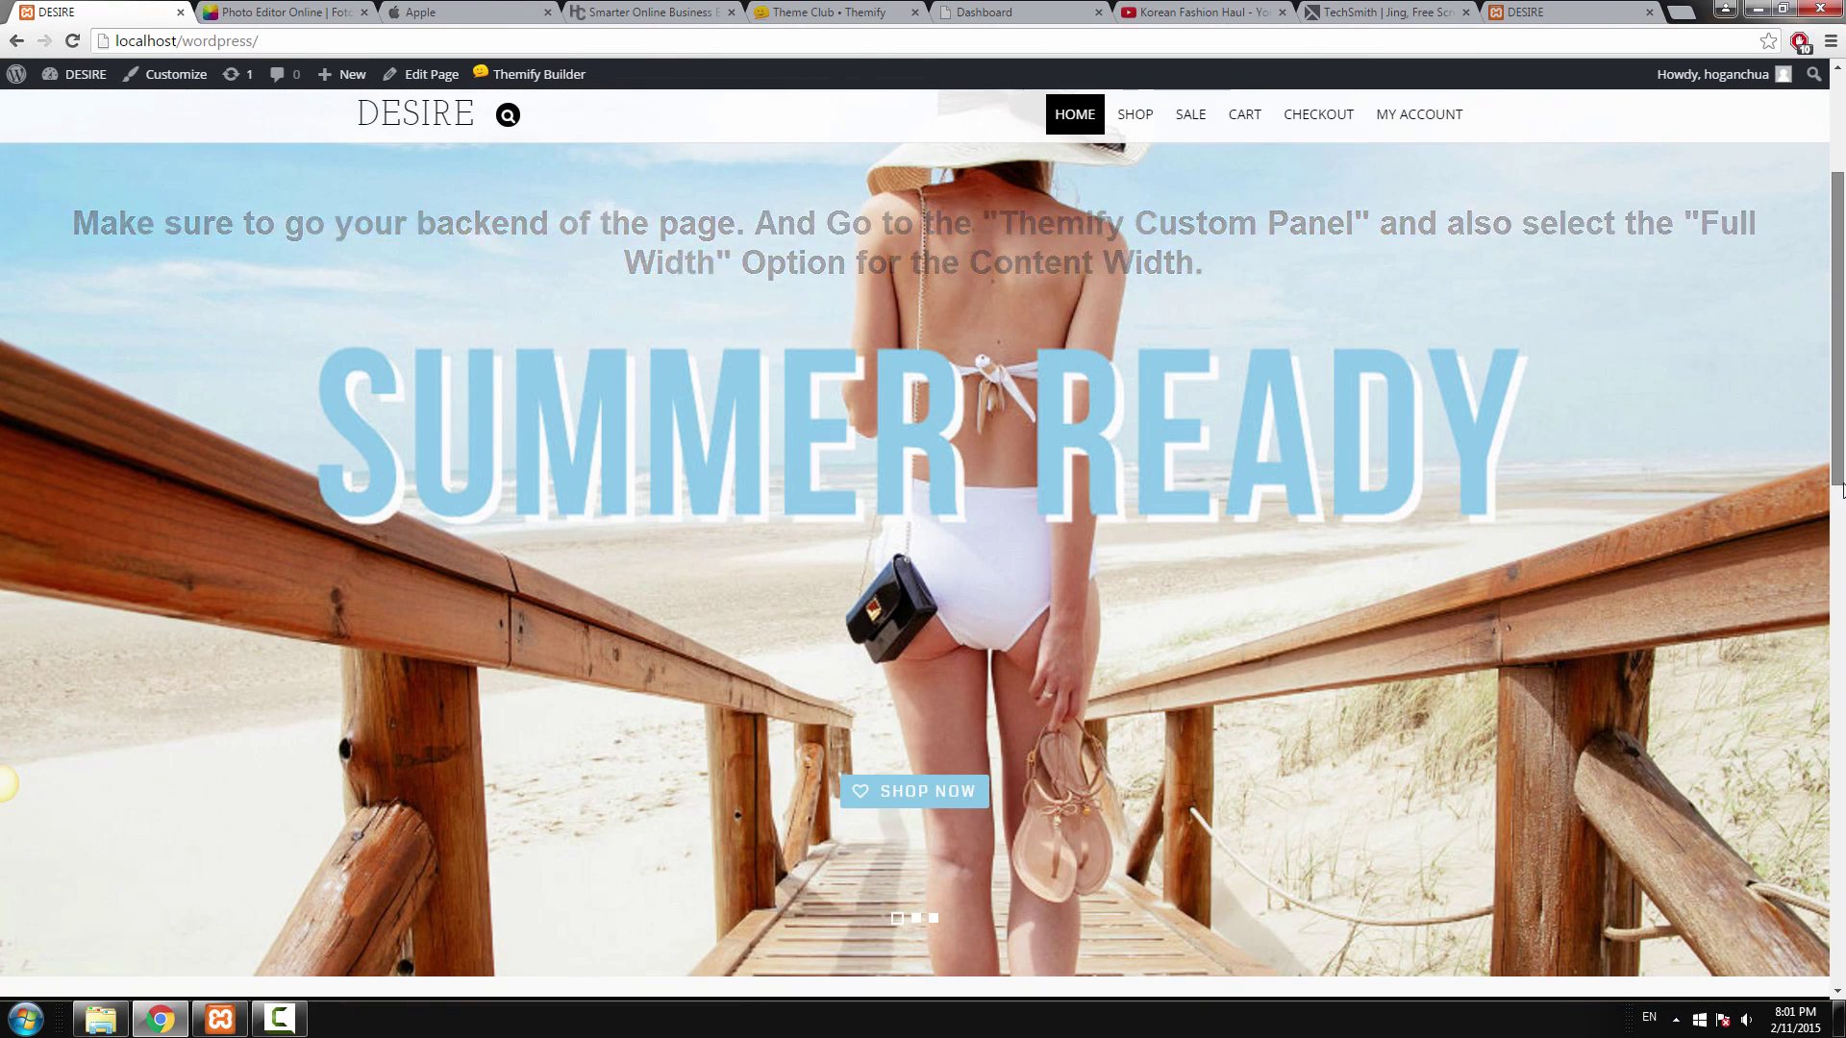